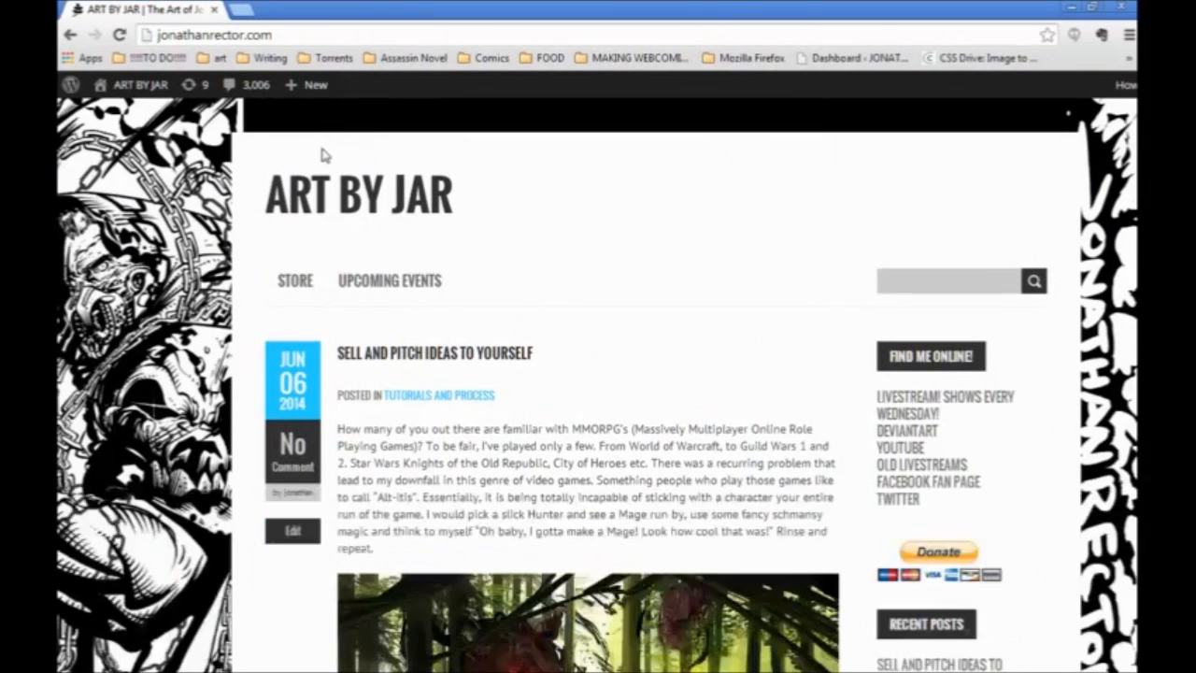
Read through the "Sell and Pitch Ideas to Yourself" blog post and its GODSLAYER concept art, and leave the browser
scroll(511, 451, down, 1)
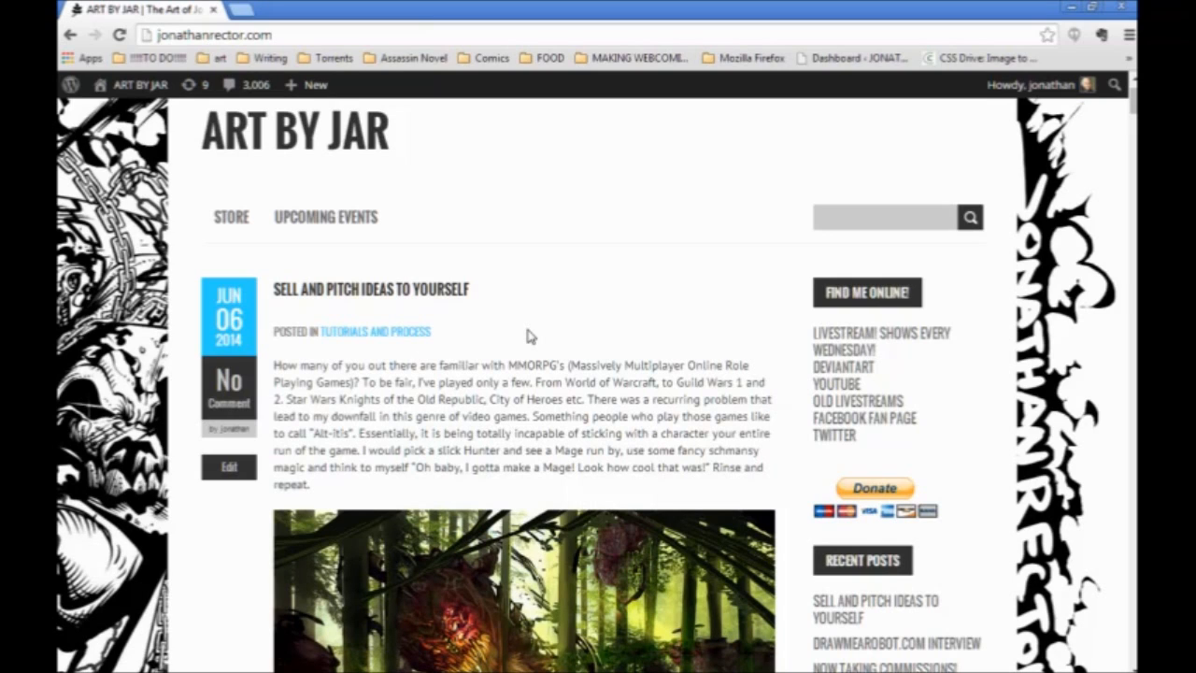
scroll(425, 428, down, 1)
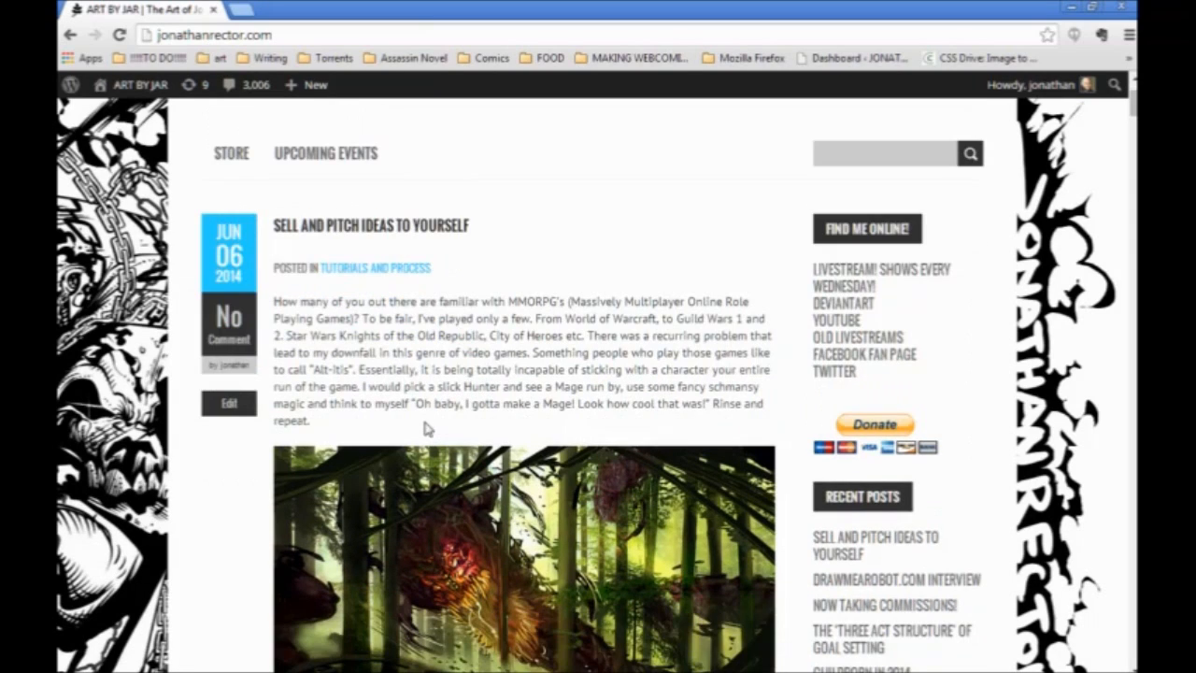
scroll(425, 428, down, 10)
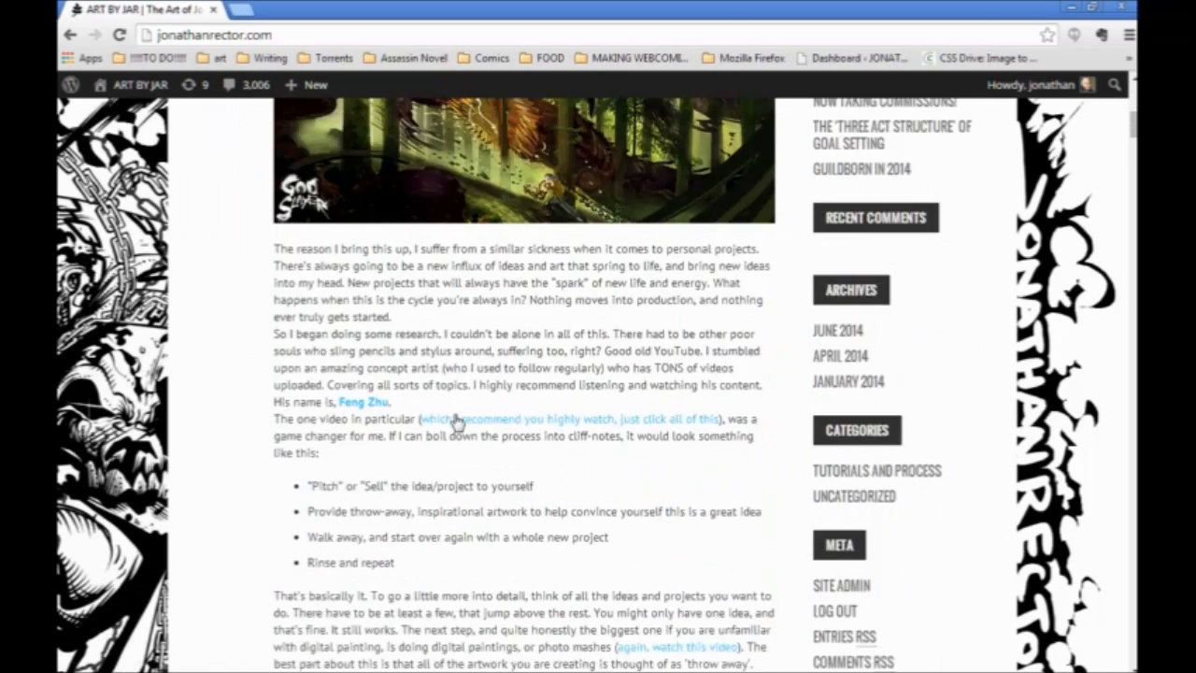
scroll(455, 422, down, 3)
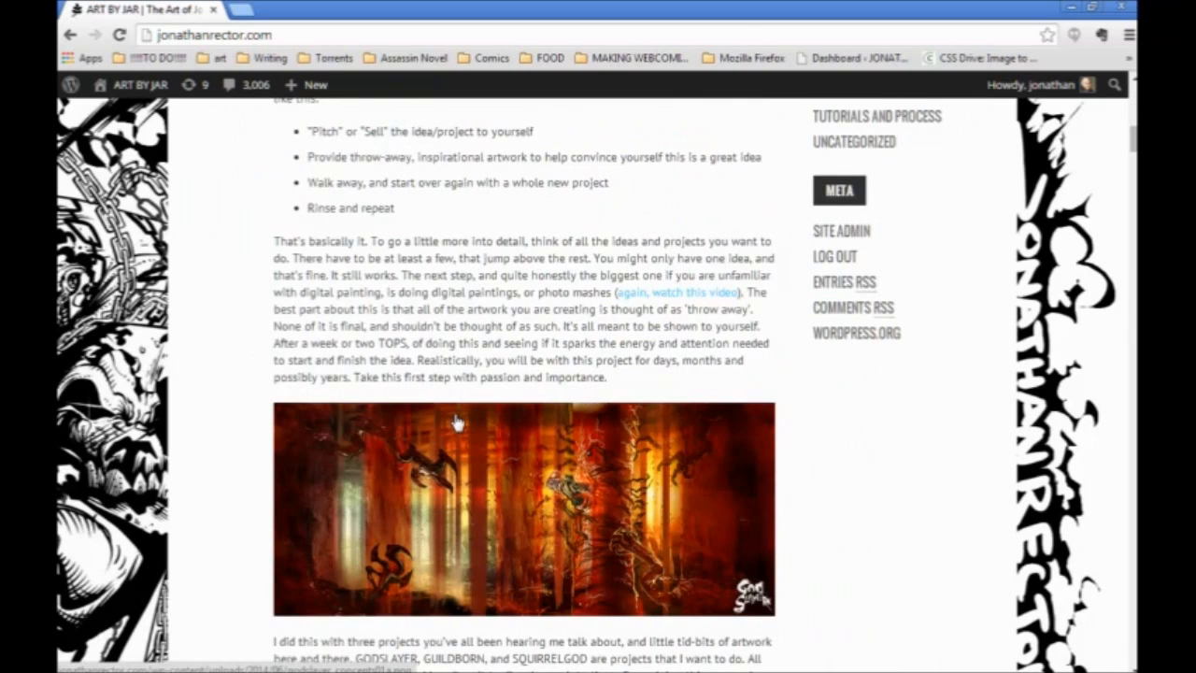
scroll(455, 422, down, 10)
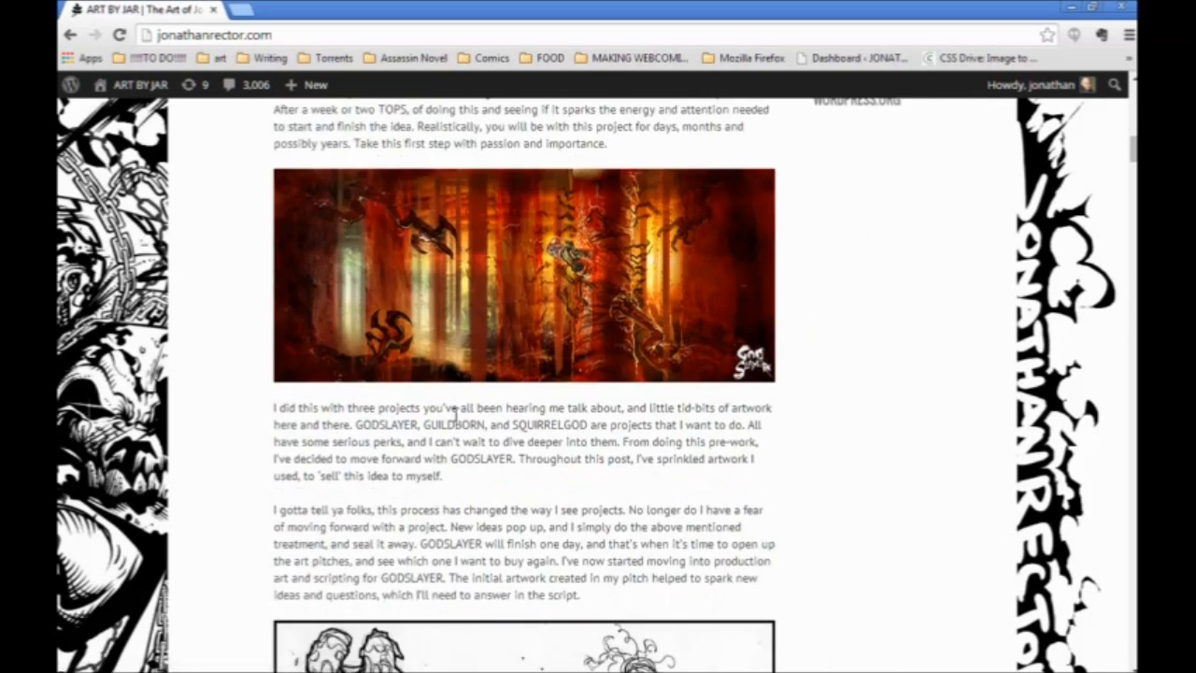
scroll(455, 422, down, 20)
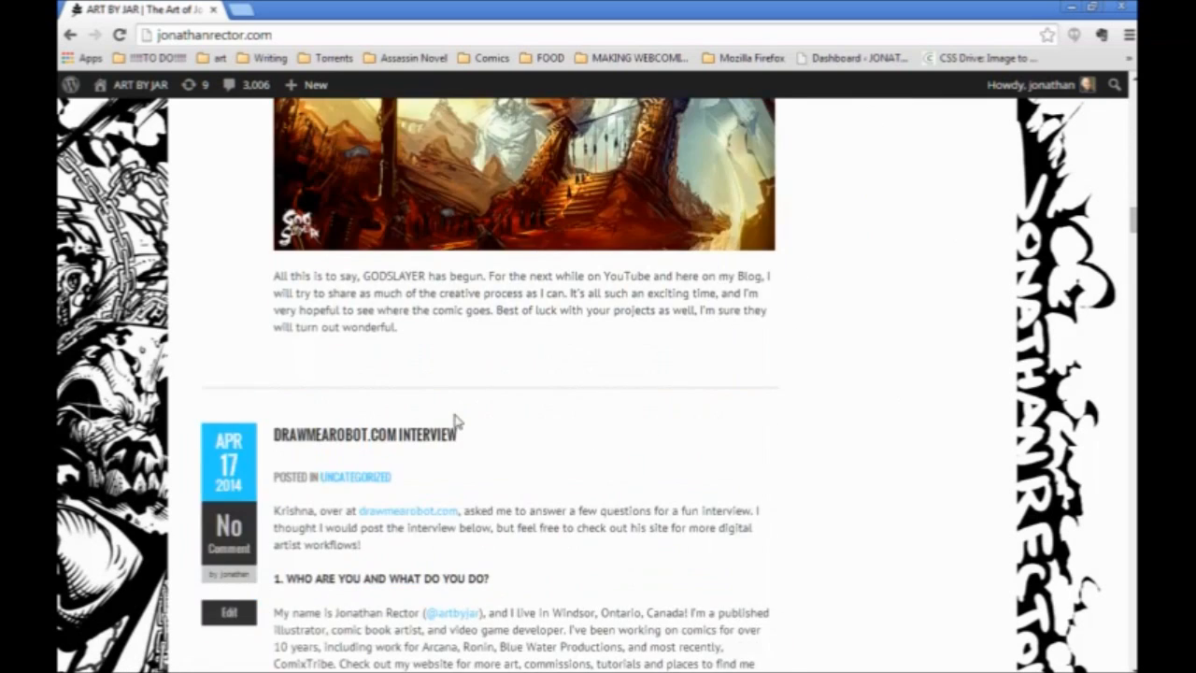
scroll(455, 422, up, 6)
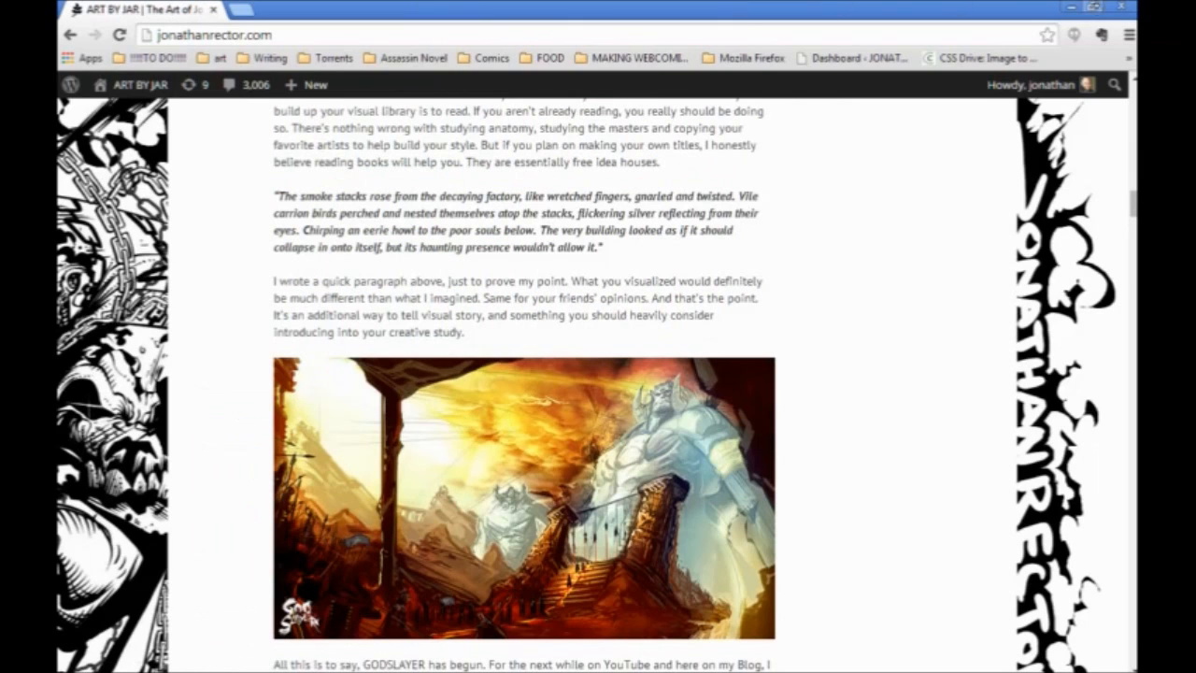
click(1117, 11)
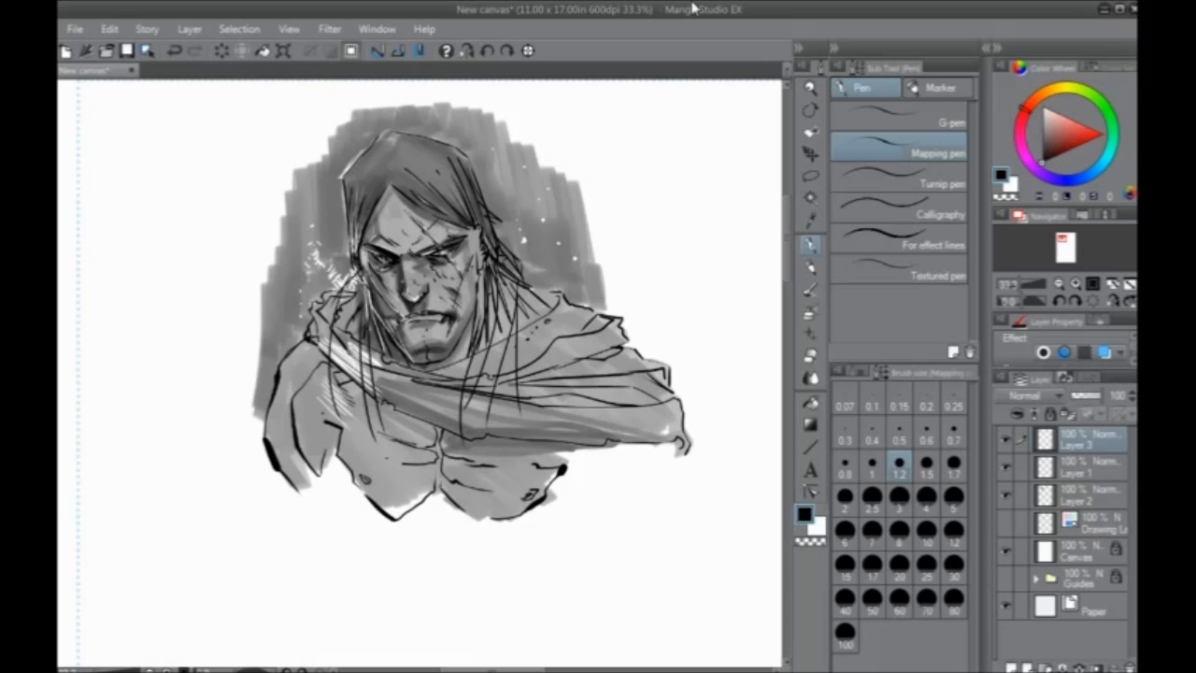
With the 1.2 Mapping pen, ink heavy black shadows in the cloak's shoulder folds, collar opening and under the scarf
drag(342, 99, 369, 142)
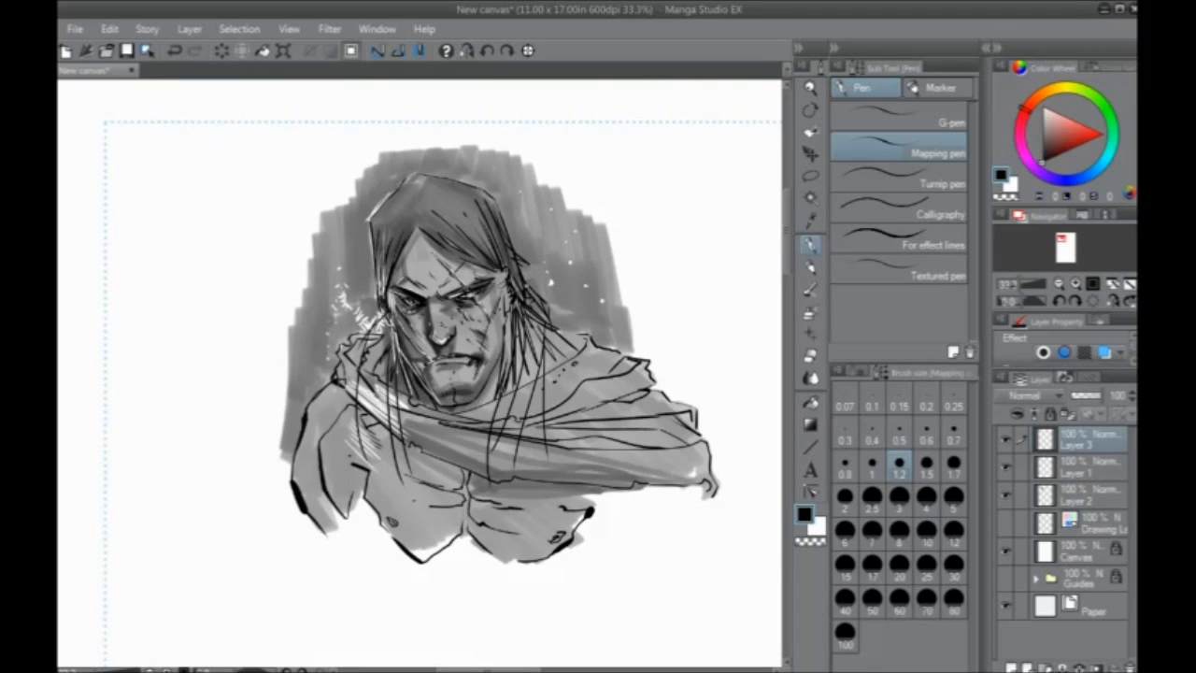
drag(633, 357, 655, 388)
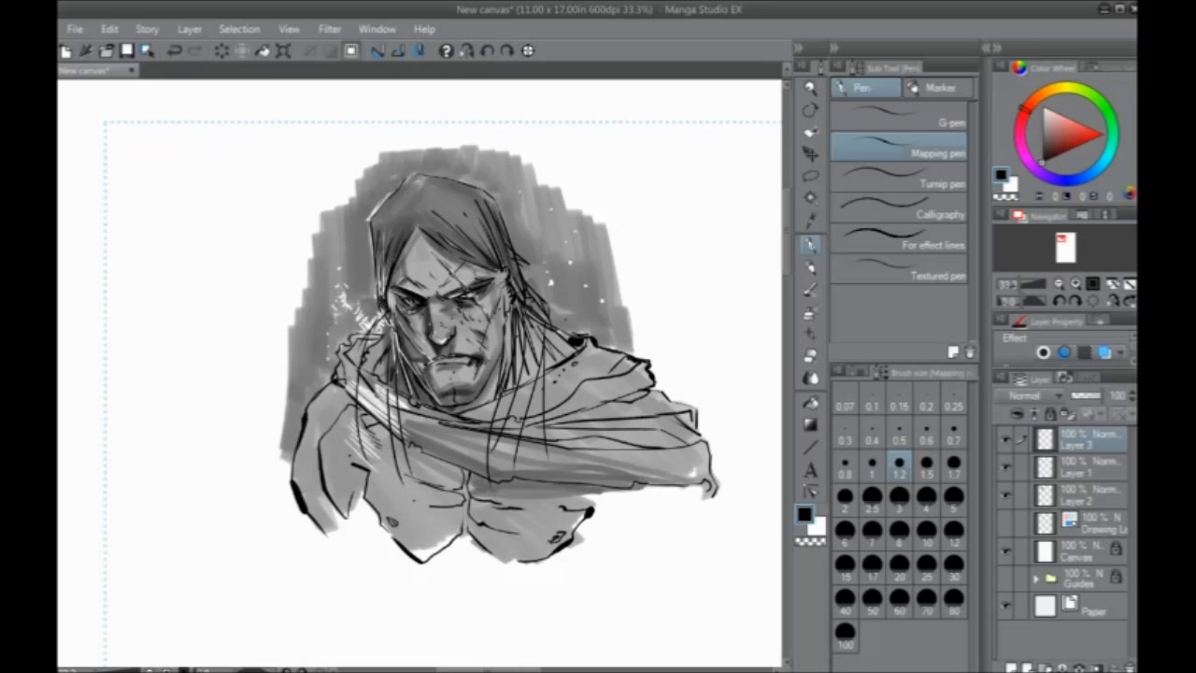
mouse_move(366, 341)
mouse_down()
mouse_move(353, 360)
mouse_move(383, 329)
mouse_up()
mouse_move(389, 335)
mouse_down()
mouse_move(353, 372)
mouse_move(370, 379)
mouse_up()
drag(394, 370, 371, 388)
mouse_move(418, 454)
mouse_down()
mouse_move(466, 488)
mouse_move(469, 475)
mouse_move(467, 485)
mouse_move(416, 446)
mouse_up()
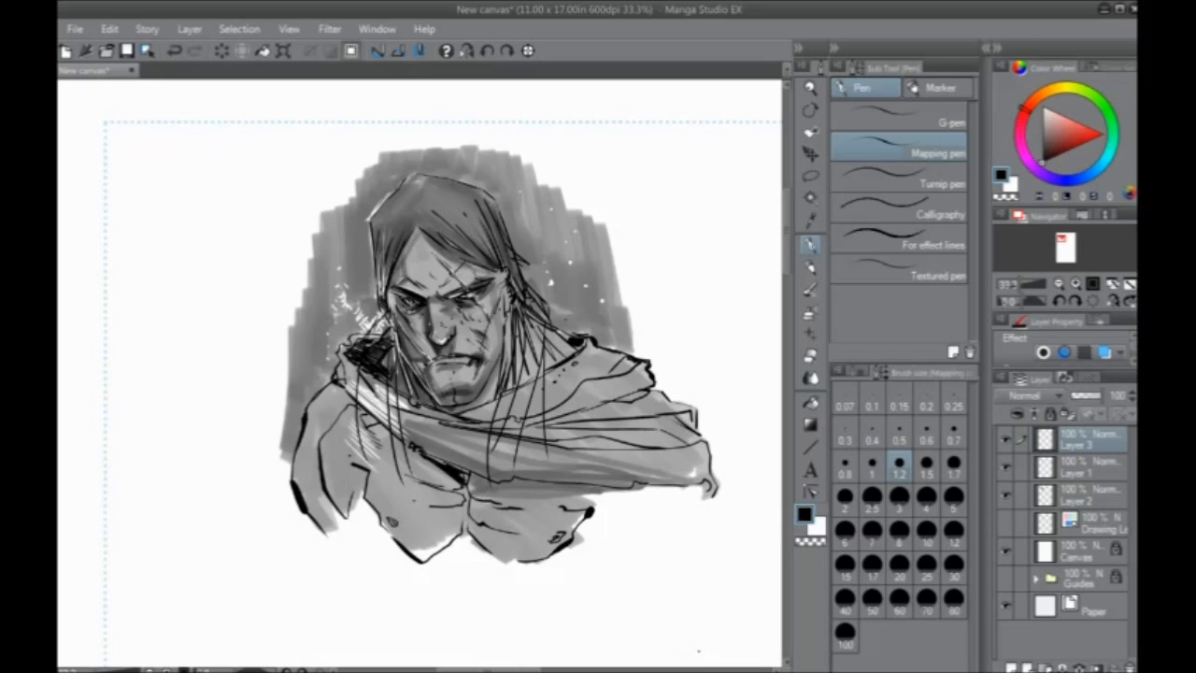
Ink loose black hair strands from the crown past both sides of the face and across the brow
mouse_move(452, 179)
mouse_down()
mouse_move(499, 202)
mouse_move(520, 282)
mouse_up()
drag(499, 204, 531, 271)
drag(477, 230, 559, 302)
drag(392, 265, 355, 300)
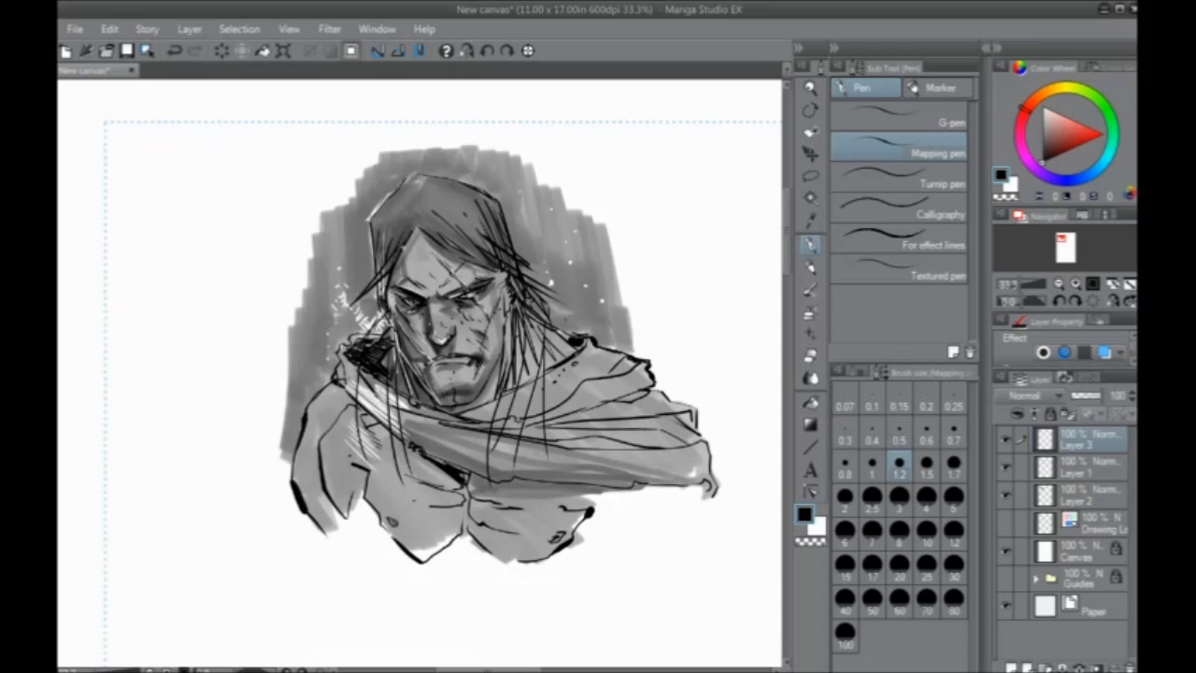
drag(411, 228, 390, 339)
drag(392, 283, 394, 362)
mouse_move(413, 224)
mouse_down()
mouse_move(477, 286)
mouse_move(471, 262)
mouse_move(509, 279)
mouse_up()
drag(473, 241, 516, 269)
drag(444, 213, 480, 246)
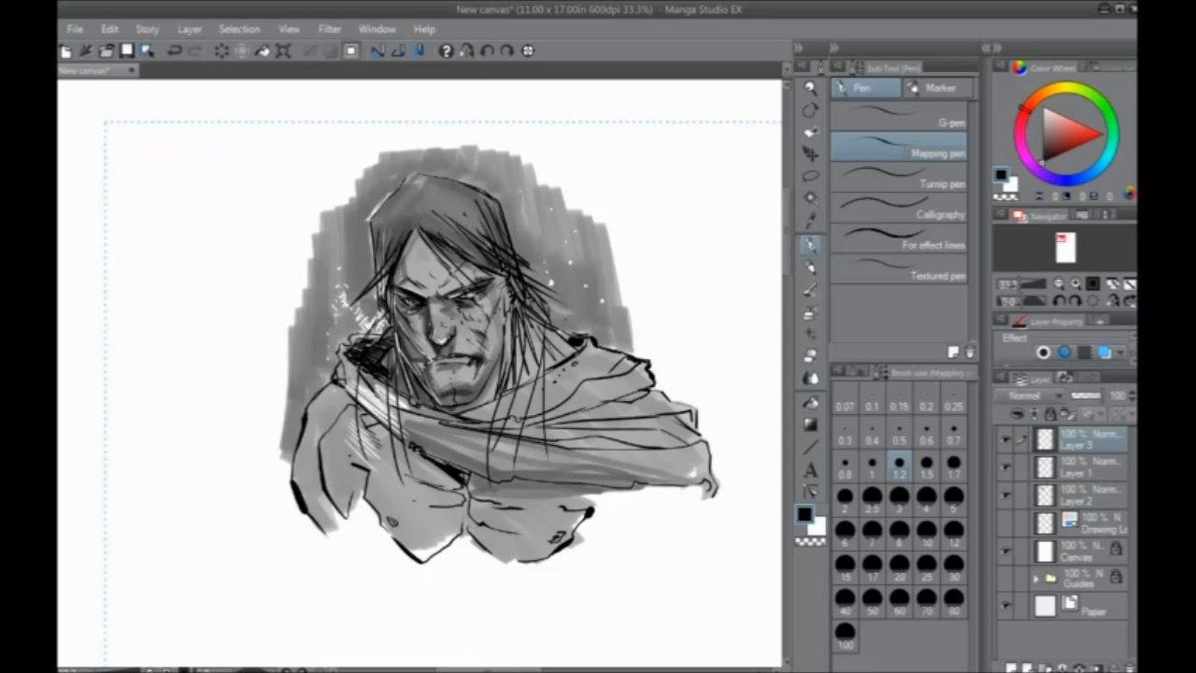
Darken the hair with short black strokes on the crown and the side nearest the character's ear
drag(491, 199, 513, 255)
drag(494, 199, 505, 234)
mouse_move(492, 207)
mouse_down()
mouse_move(511, 256)
mouse_move(499, 243)
mouse_up()
drag(446, 194, 505, 248)
drag(451, 200, 486, 235)
drag(500, 251, 514, 264)
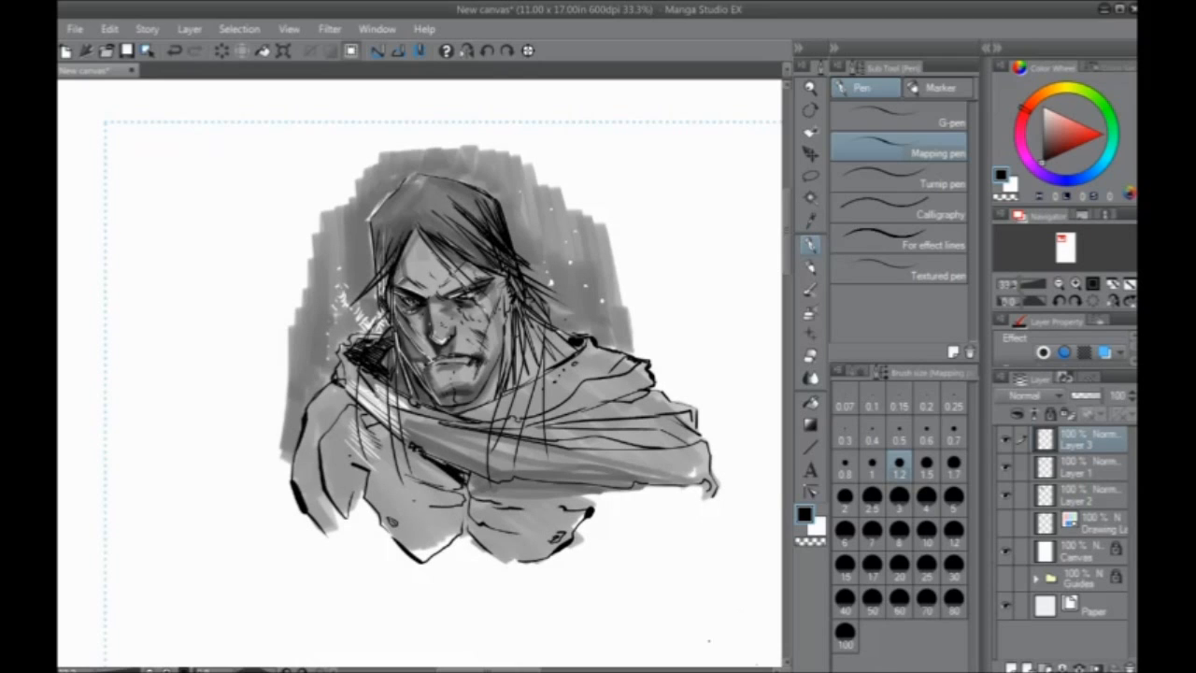
Add thin black strands to the hair falling beside the character's shadowed collar
drag(404, 217, 389, 258)
drag(405, 205, 377, 336)
drag(388, 269, 382, 299)
drag(383, 308, 381, 335)
drag(386, 280, 379, 303)
drag(383, 282, 375, 305)
drag(383, 322, 377, 338)
Draw white highlight strands over the hair and collar edge, and add white specks in the grey background
click(817, 527)
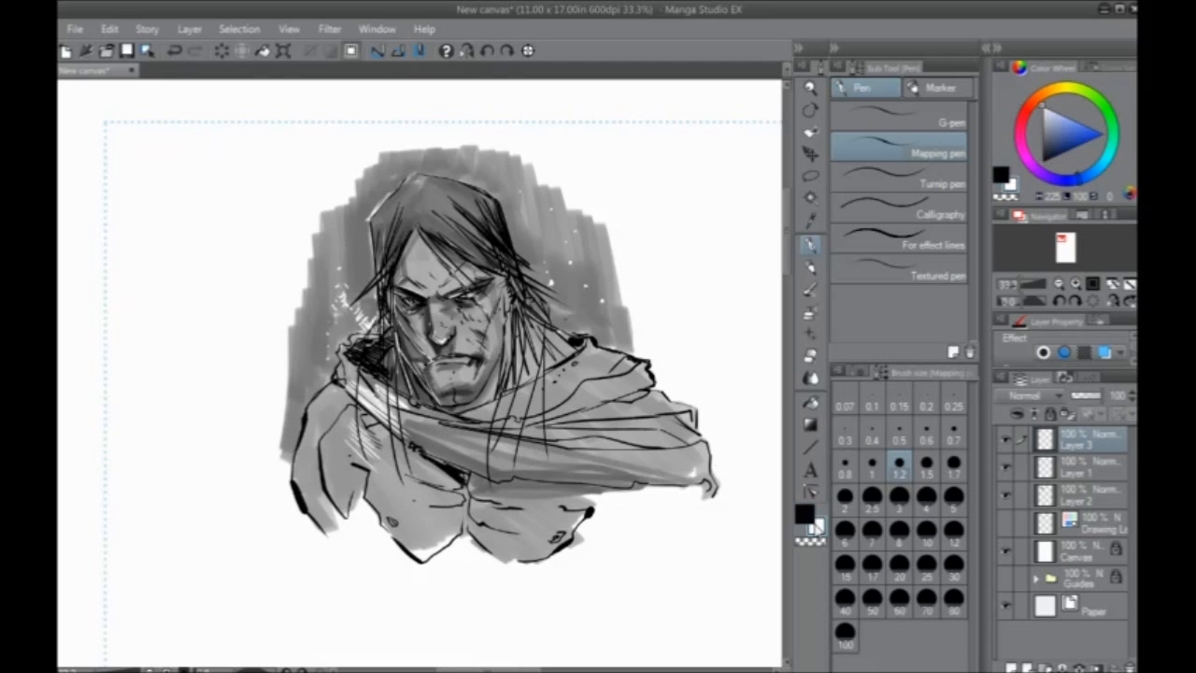
drag(384, 293, 387, 346)
drag(386, 340, 391, 383)
drag(390, 314, 389, 386)
drag(392, 284, 364, 381)
drag(383, 316, 368, 387)
drag(372, 405, 364, 444)
drag(388, 279, 370, 316)
mouse_move(380, 279)
mouse_down()
mouse_move(359, 347)
mouse_move(360, 310)
mouse_up()
drag(362, 332, 339, 345)
drag(338, 353, 332, 376)
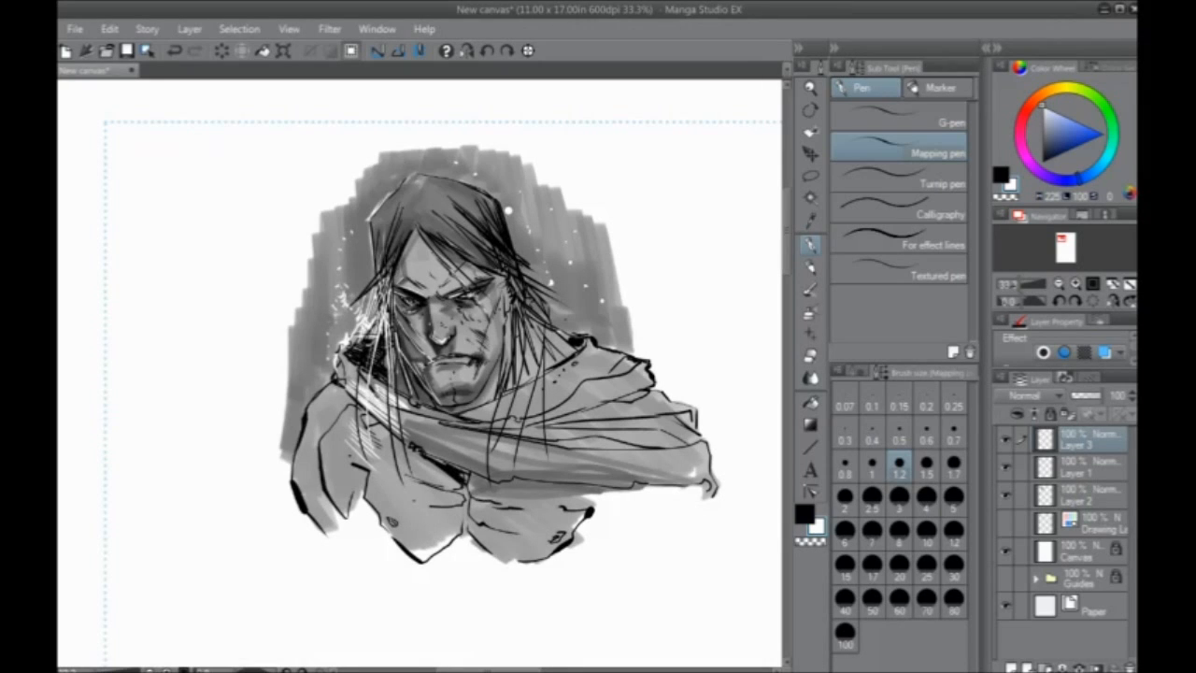
drag(347, 301, 333, 271)
Hand-letter "- ASON" in black beside the character's head
click(804, 513)
mouse_move(248, 217)
mouse_down()
mouse_move(240, 256)
mouse_move(264, 260)
mouse_move(263, 235)
mouse_move(266, 249)
mouse_up()
mouse_move(284, 224)
mouse_down()
mouse_move(303, 226)
mouse_move(283, 229)
mouse_up()
mouse_move(310, 222)
mouse_down()
mouse_move(308, 247)
mouse_move(334, 220)
mouse_up()
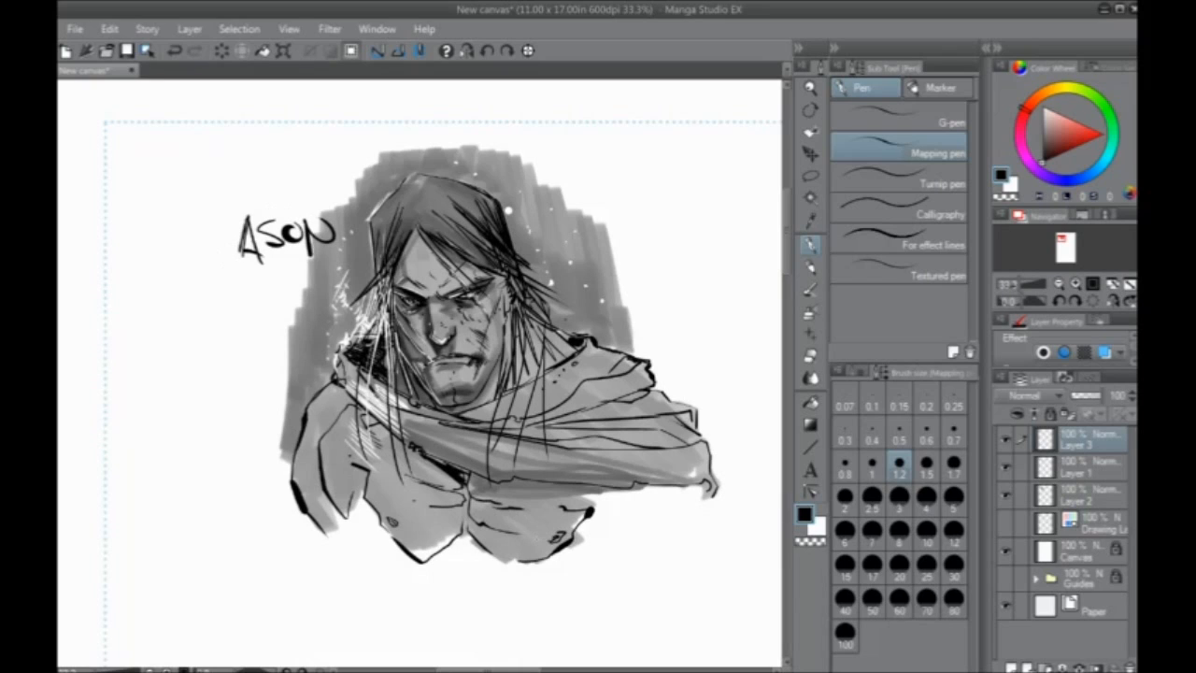
drag(207, 240, 227, 238)
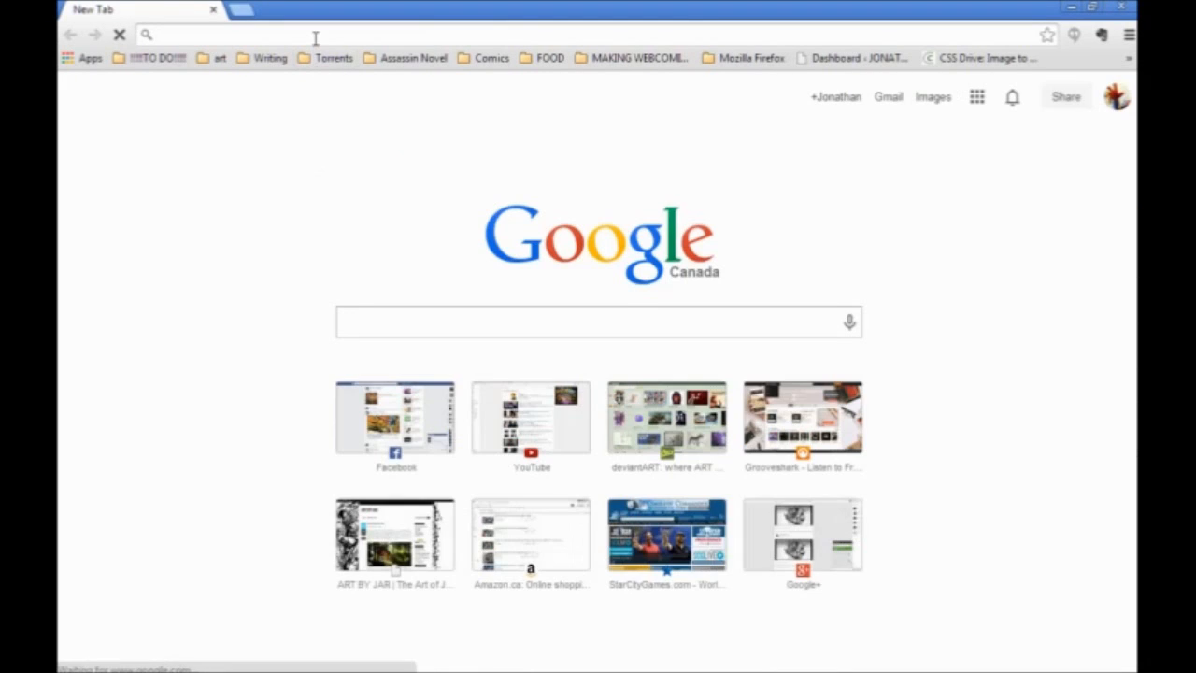
Switch to the browser and load the copied address of the Fathom Killian wallpaper image
right_click(315, 38)
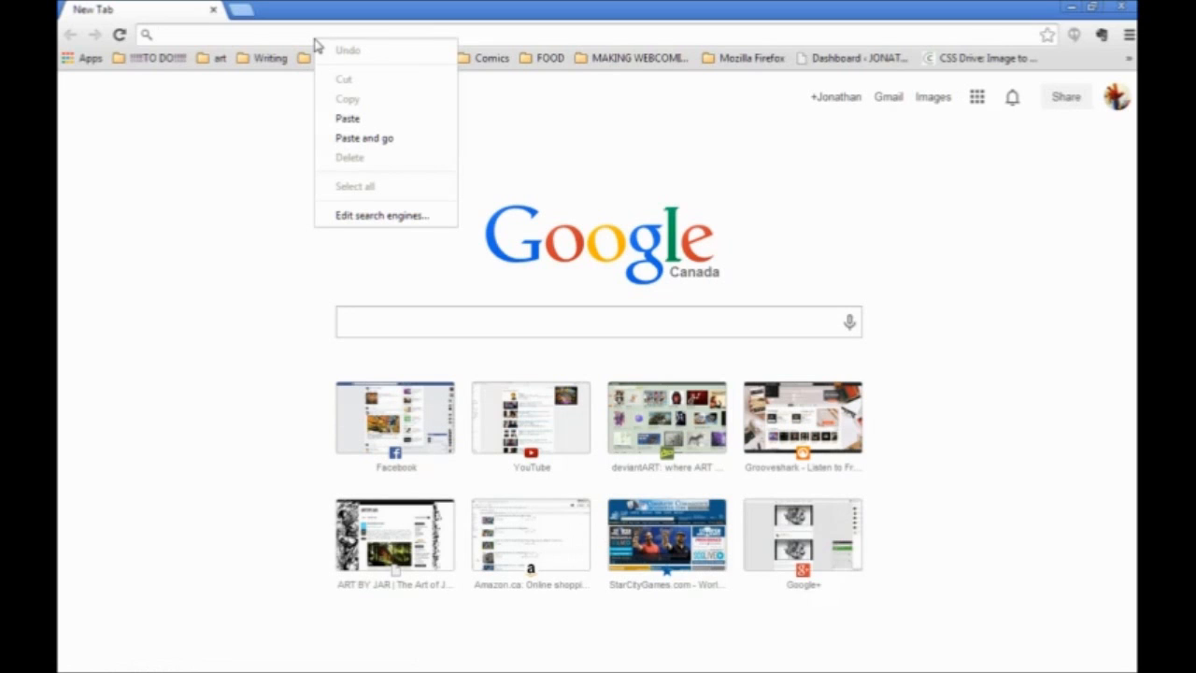
click(356, 138)
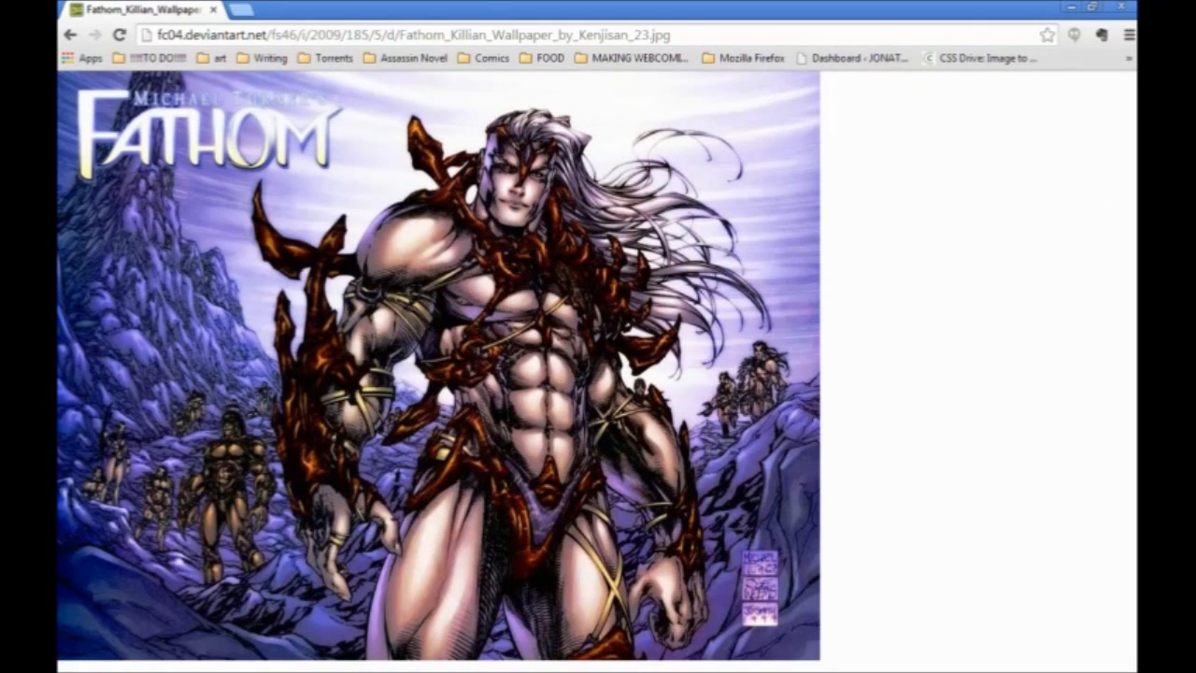
key(alt+Tab)
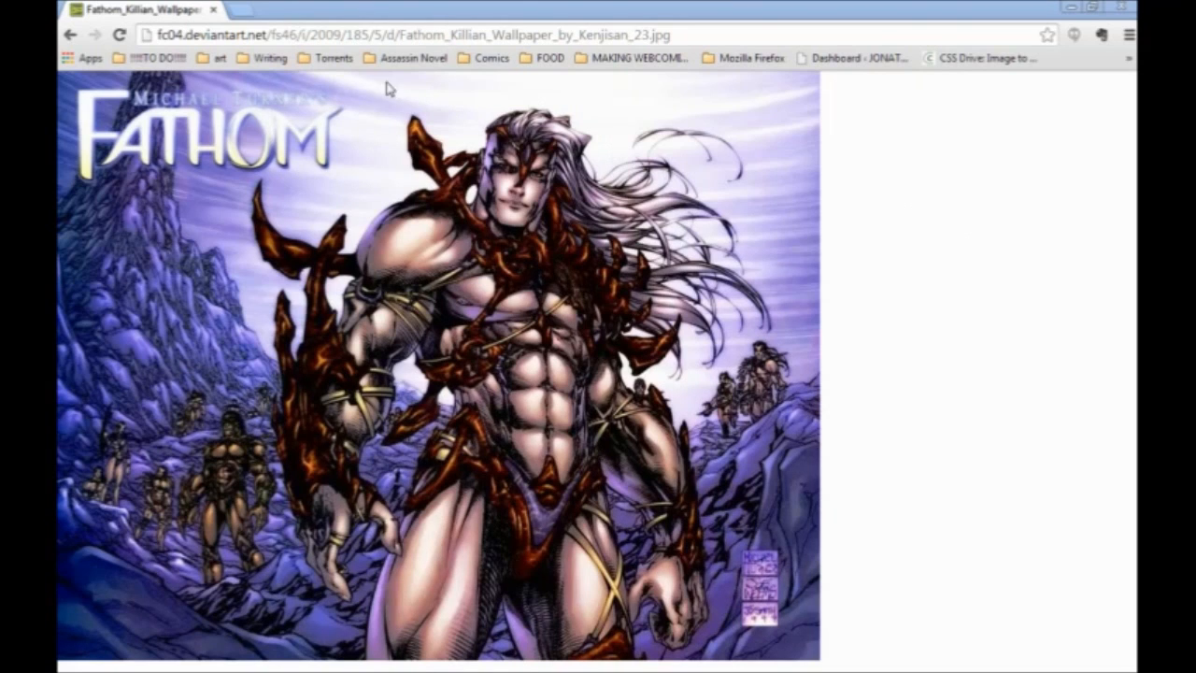
Try to load the copied oocities.org image address and its web archive link, and close the browser page
click(447, 37)
right_click(447, 37)
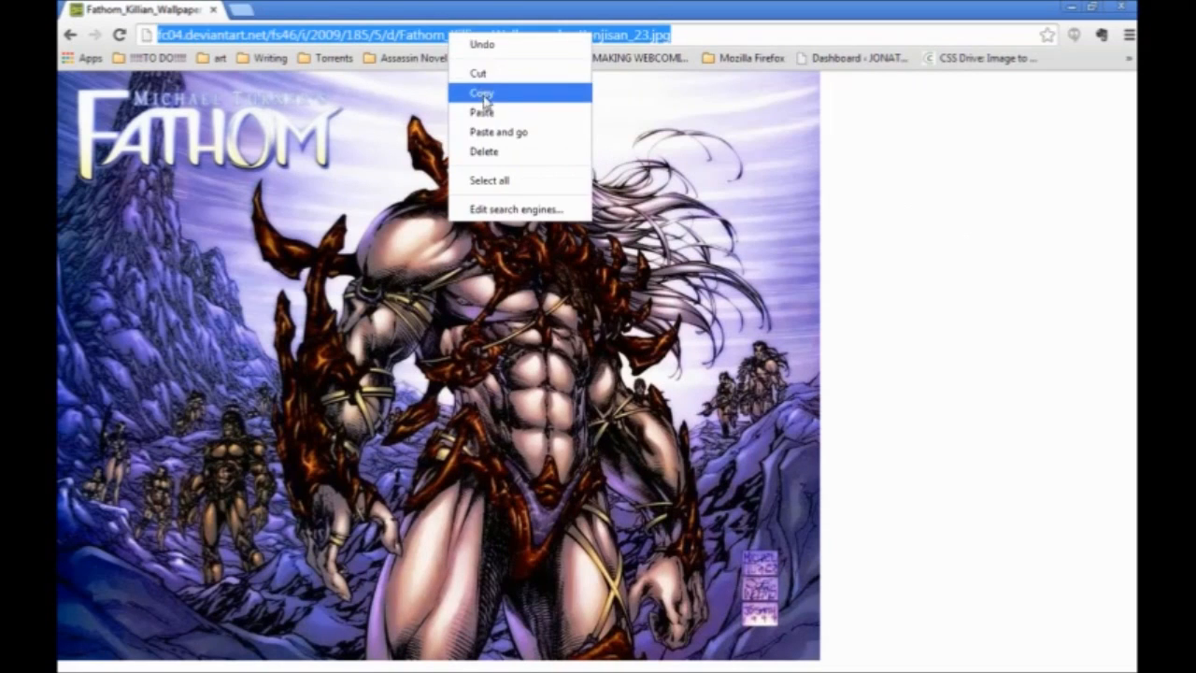
click(489, 126)
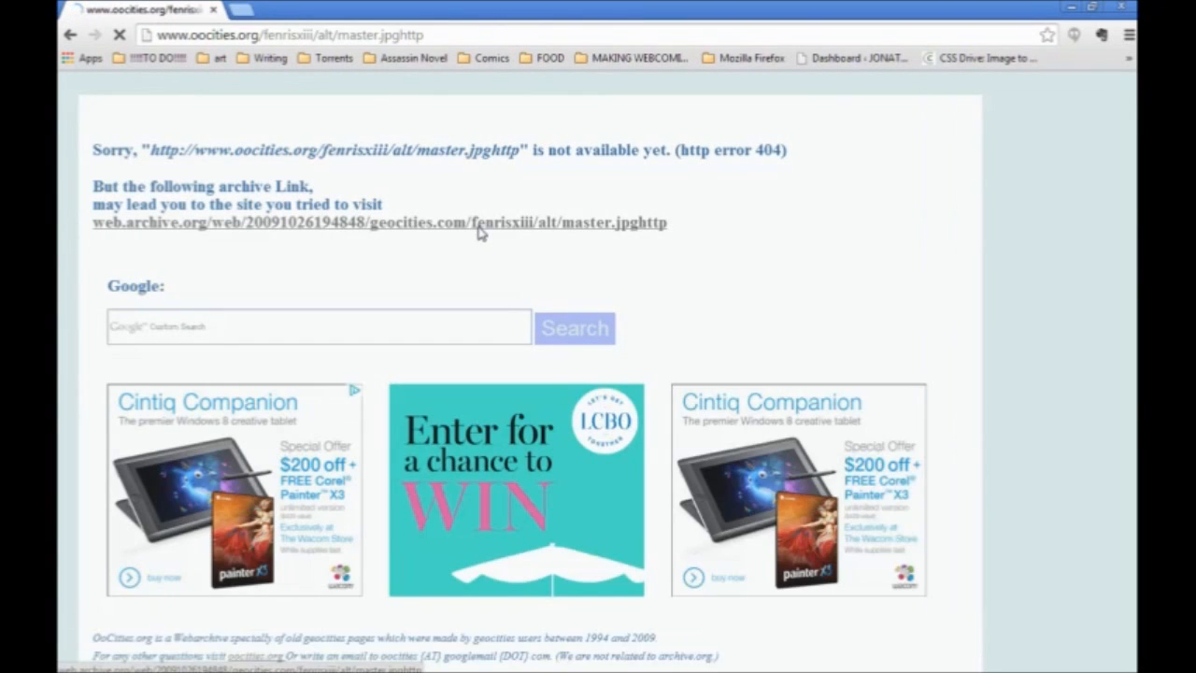
click(477, 227)
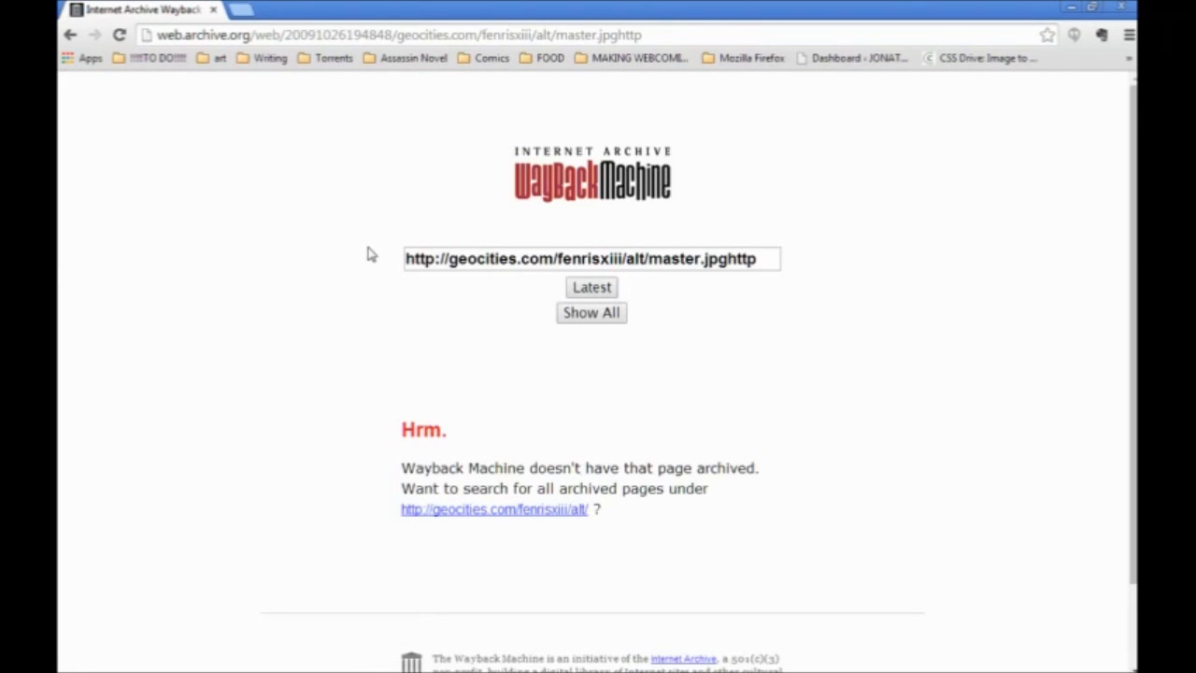
click(213, 10)
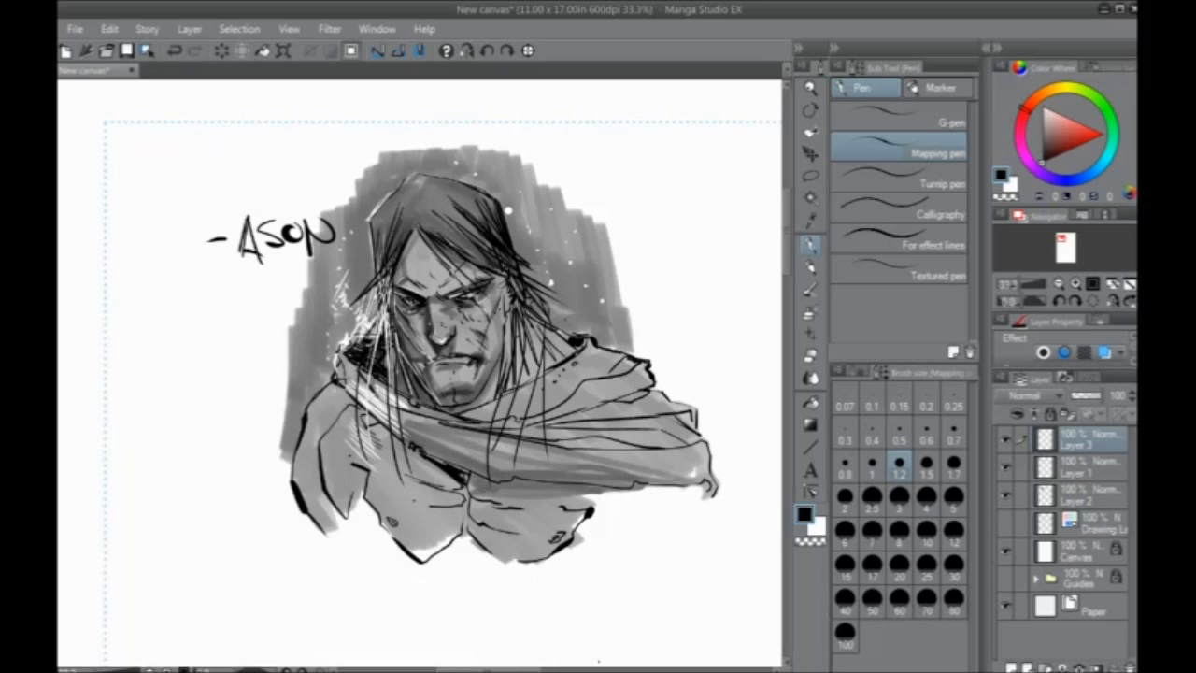
Hide the palettes and view the portrait sketch at 25% zoom in Manga Studio
drag(380, 485, 409, 478)
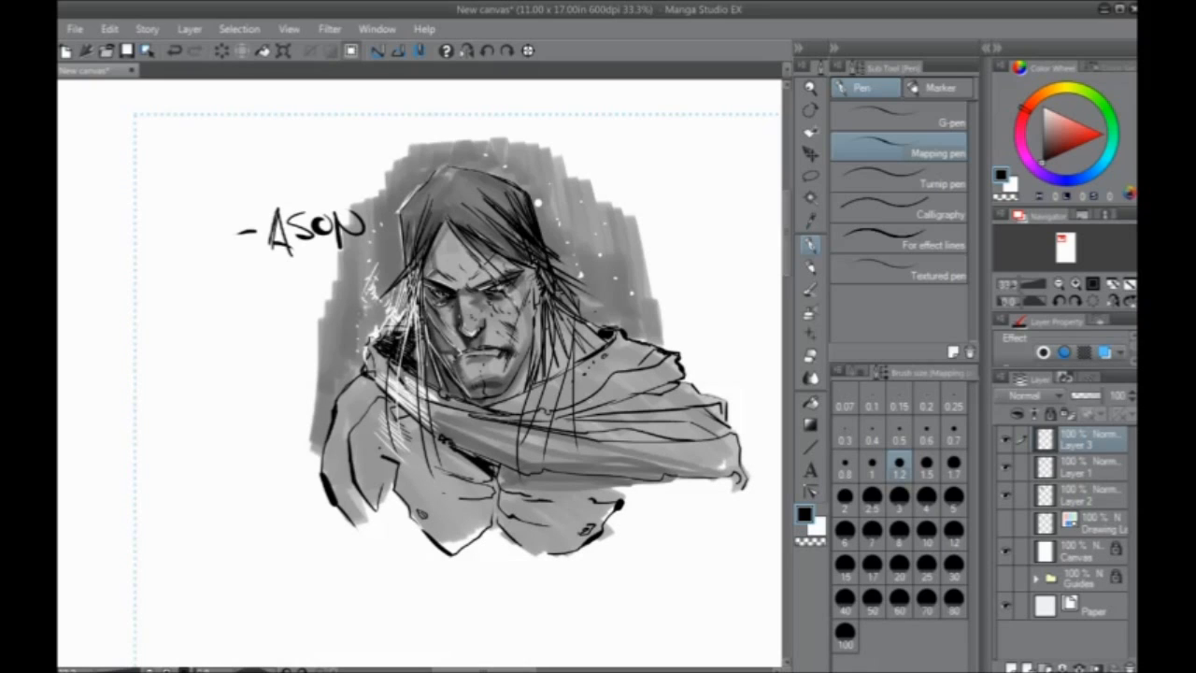
drag(454, 452, 366, 423)
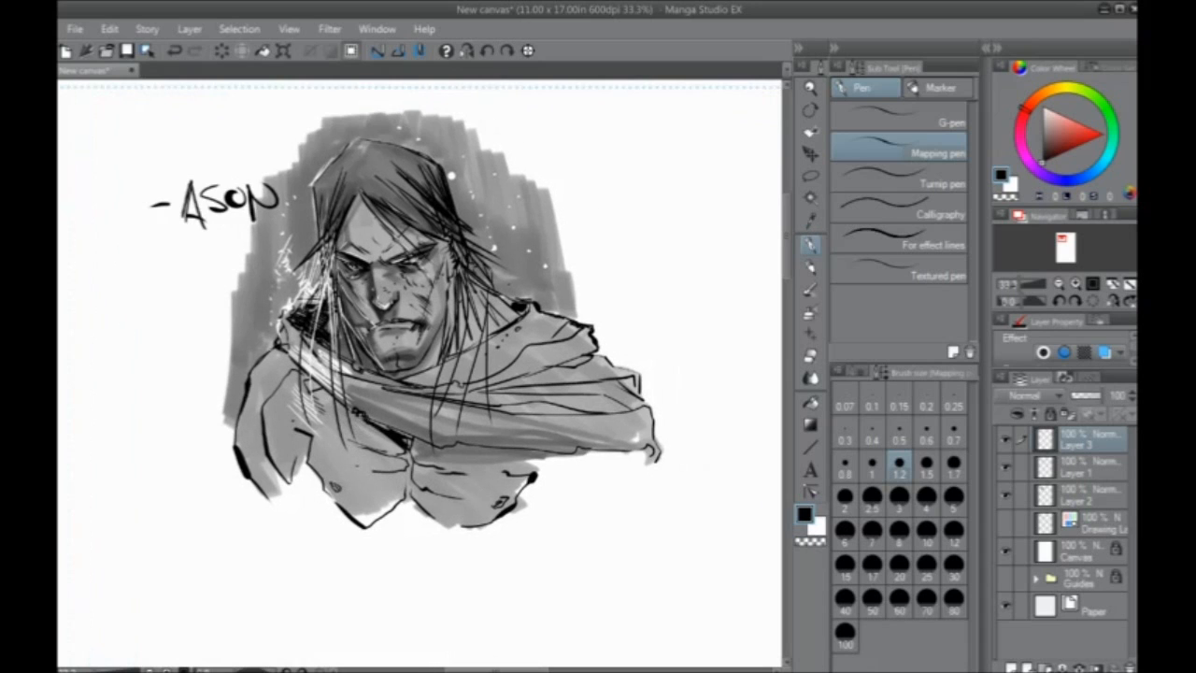
key(Tab)
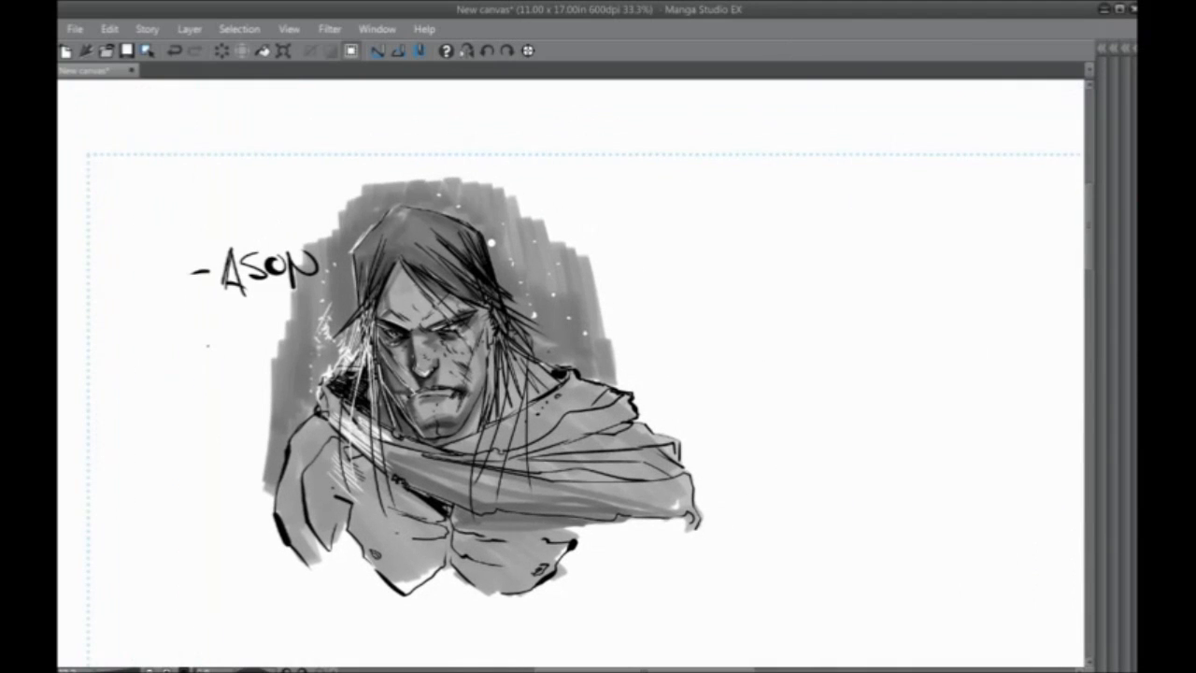
scroll(207, 345, down, 1)
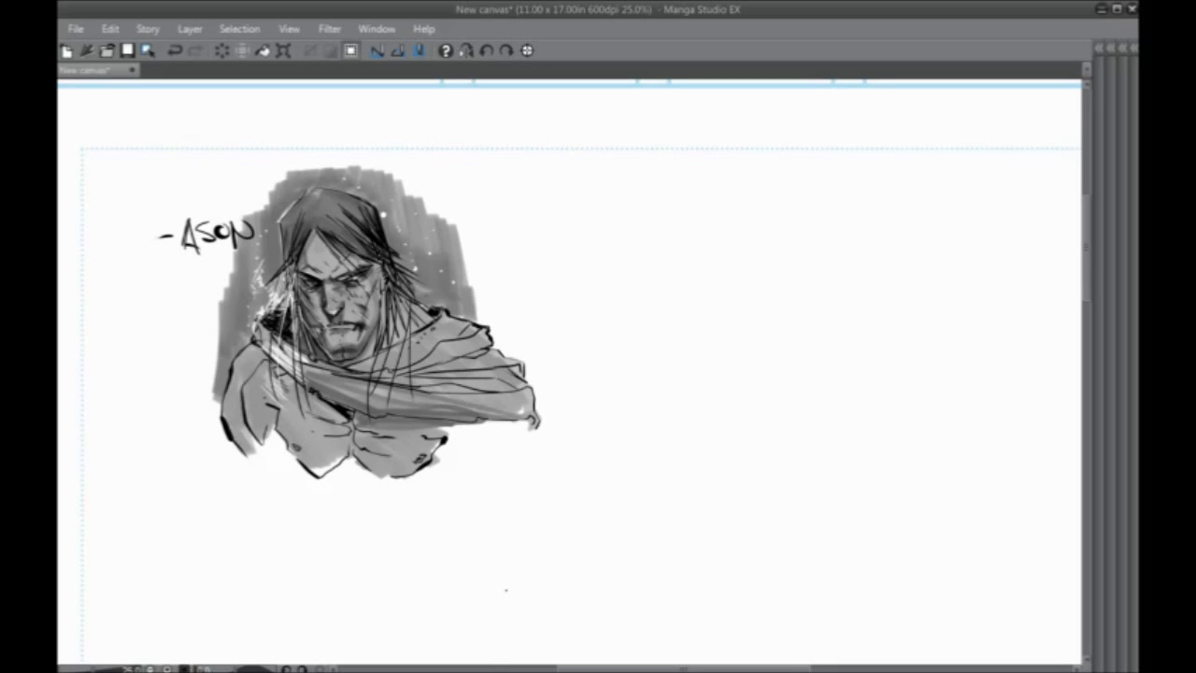
key(Tab)
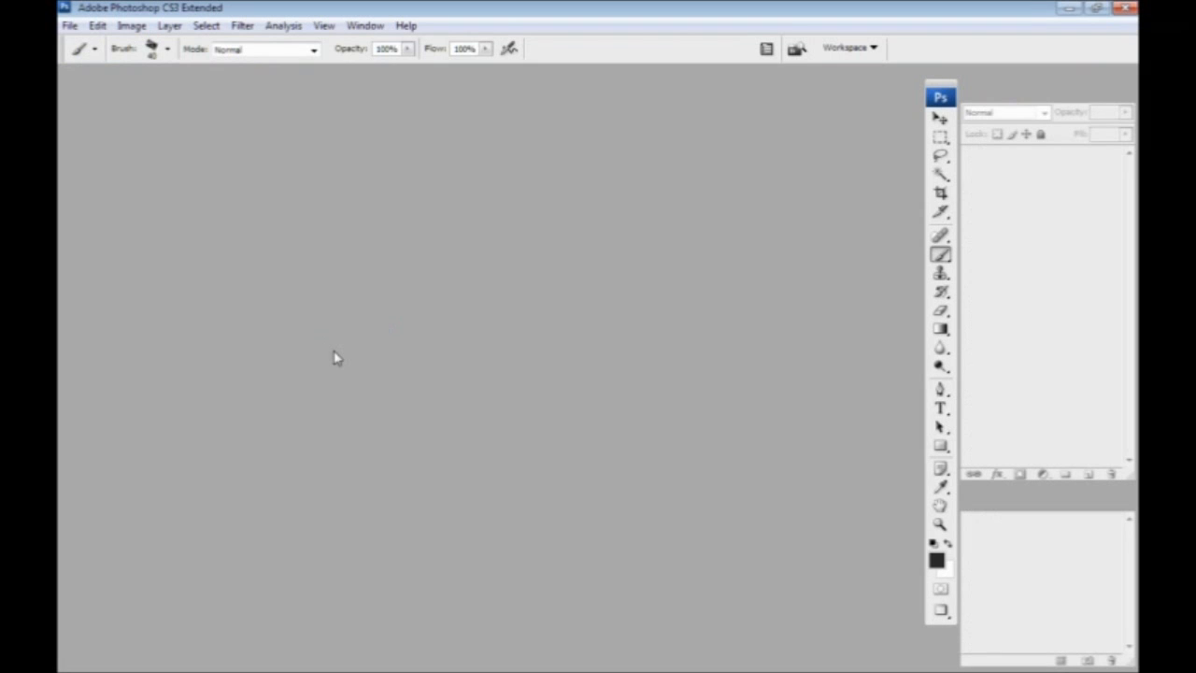
Open the recent file godslayer_concepts06a.psd in Photoshop
click(70, 26)
mouse_move(112, 126)
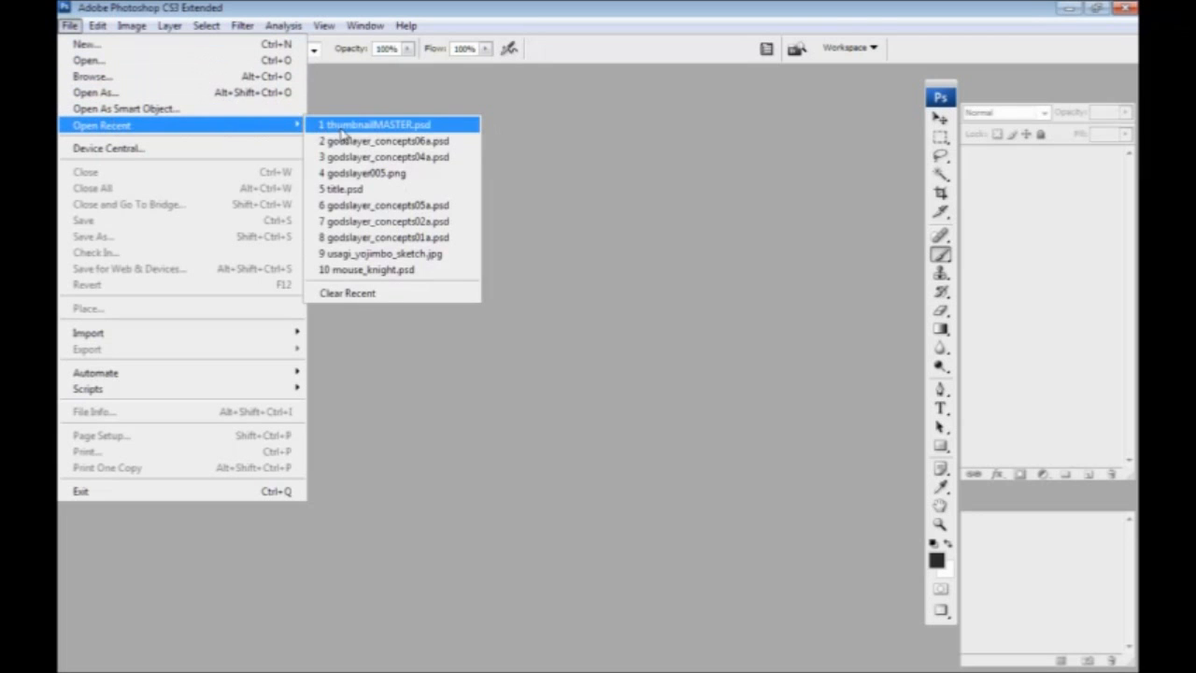
click(435, 145)
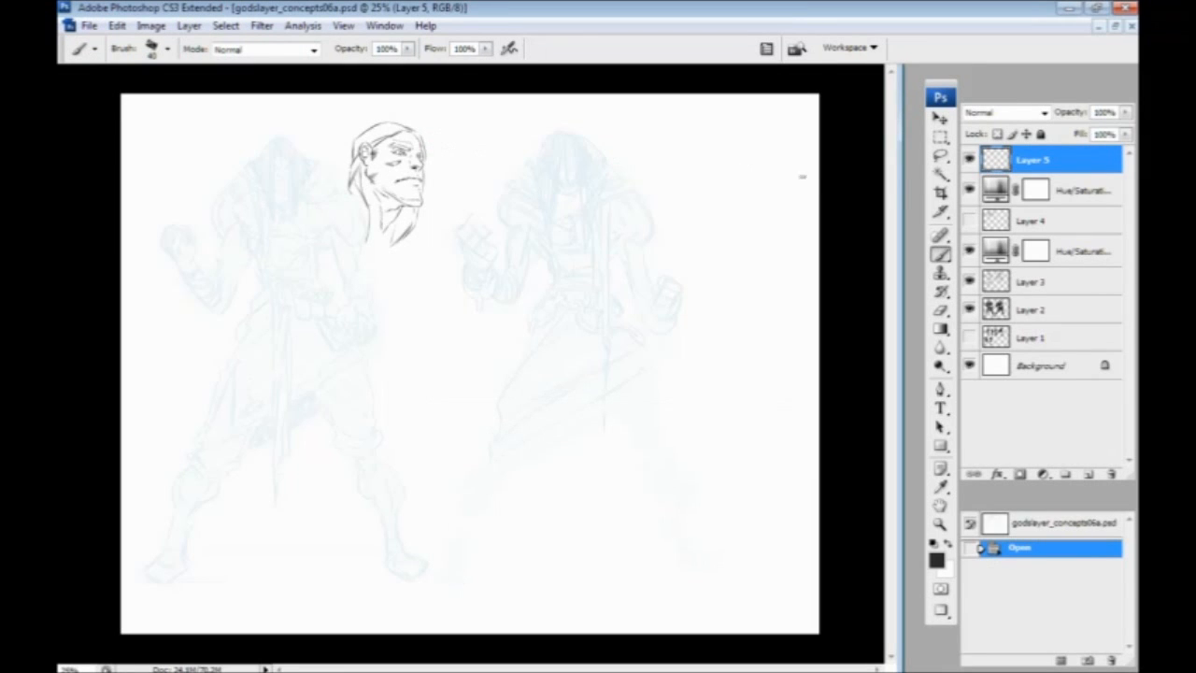
Hide Layer 5 and both visible Hue/Saturation layers, and view the two full-figure sketches at 33.3%
click(969, 160)
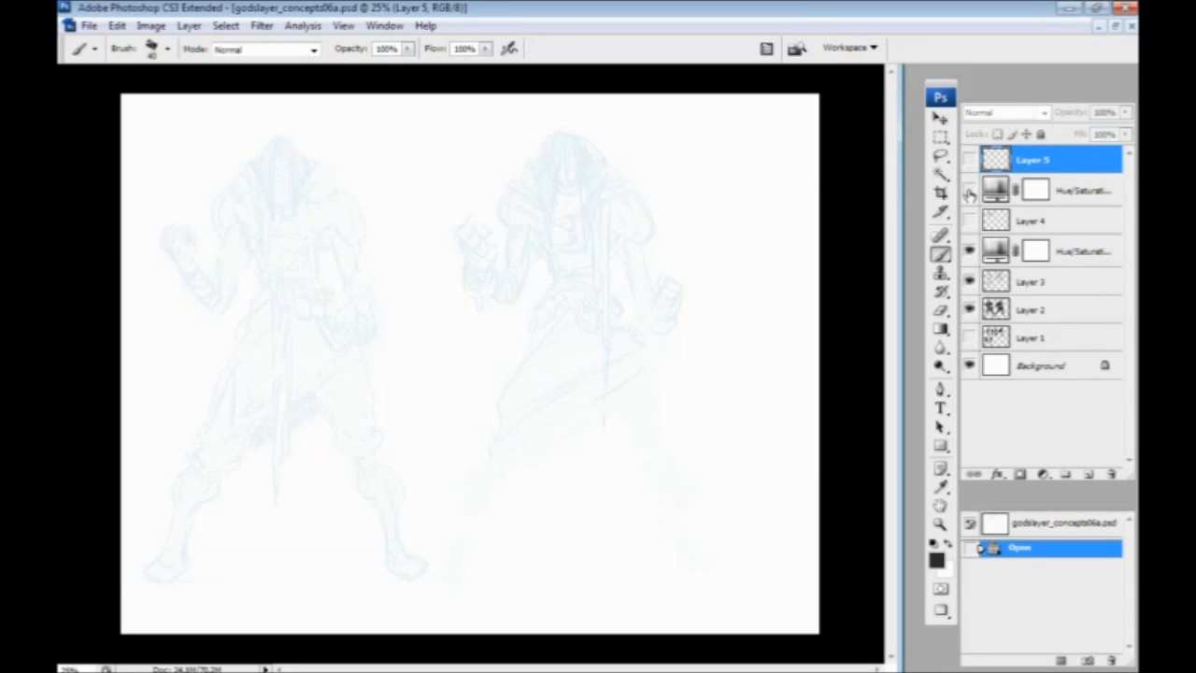
click(969, 190)
click(969, 251)
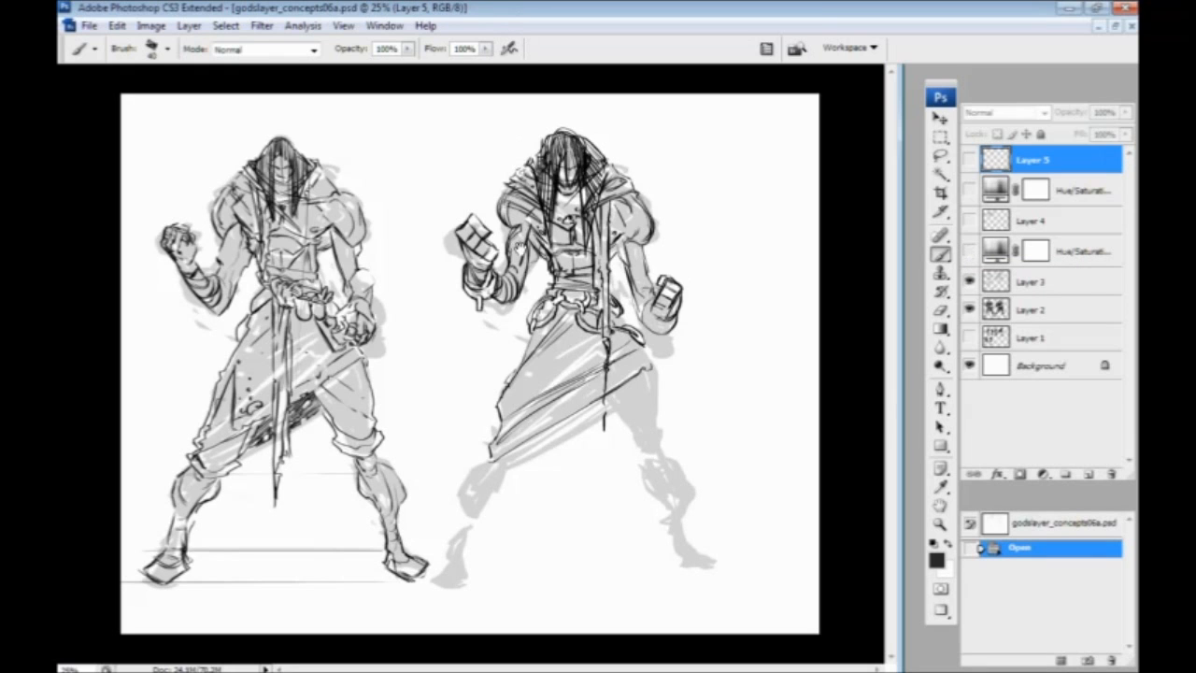
key(z)
click(454, 297)
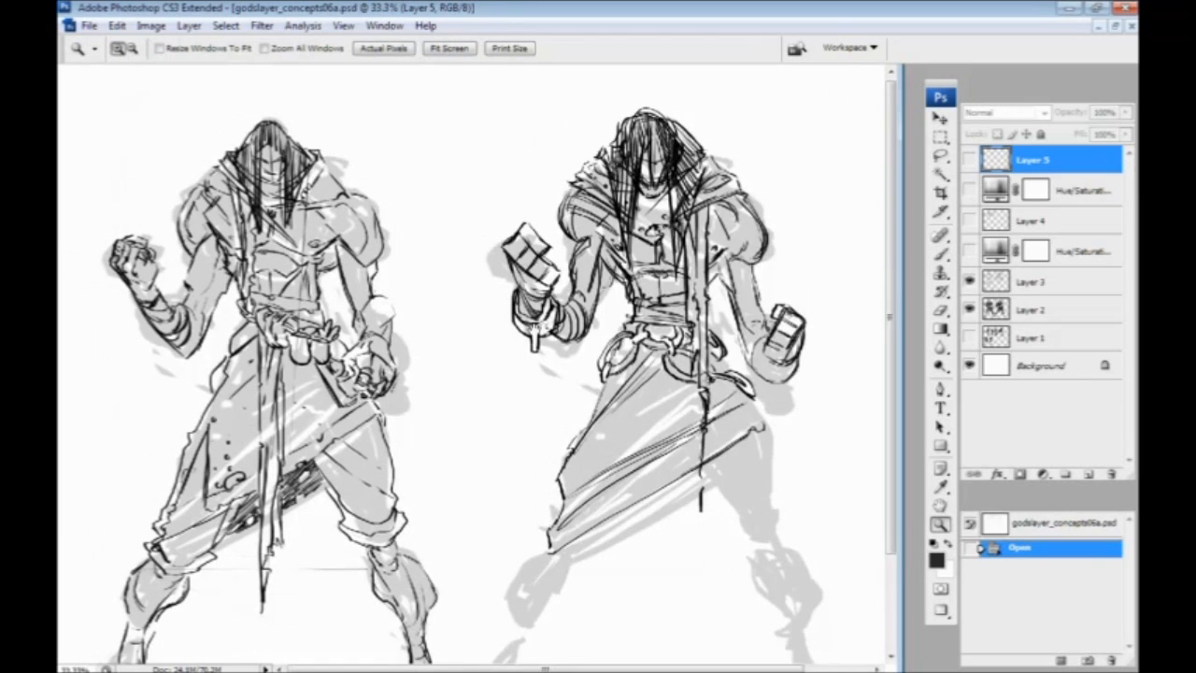
Hide Layers 3 and 2 and show Layer 1 to examine the six black silhouette thumbnails
click(968, 280)
click(968, 308)
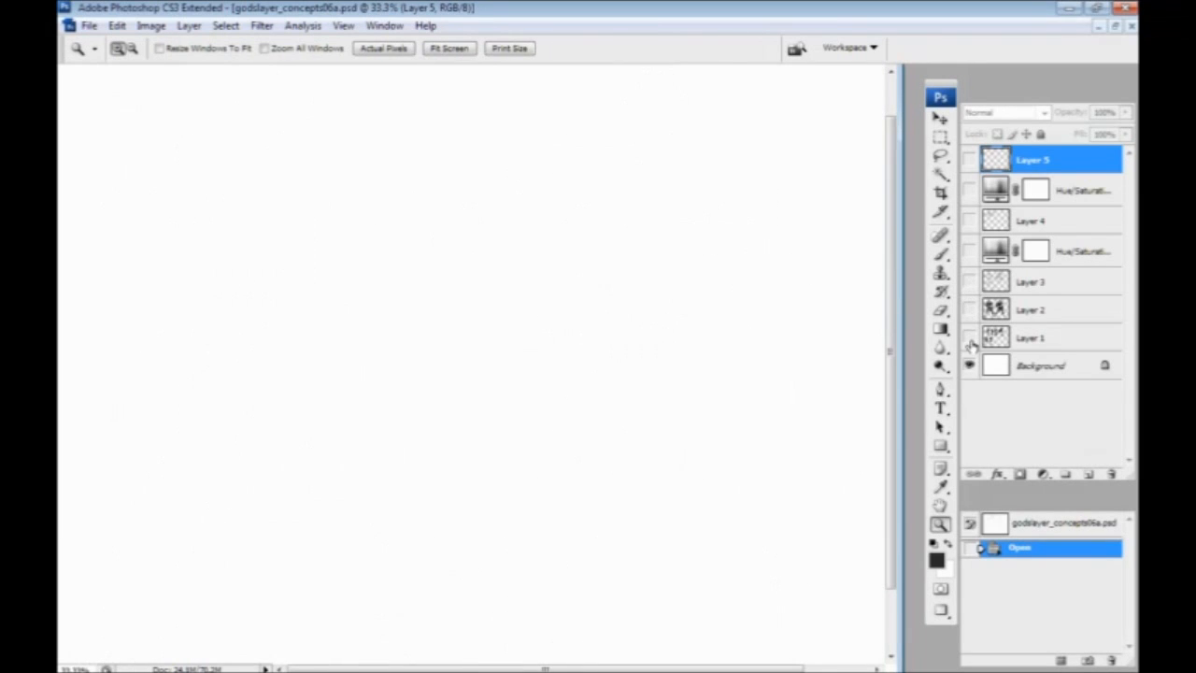
click(969, 337)
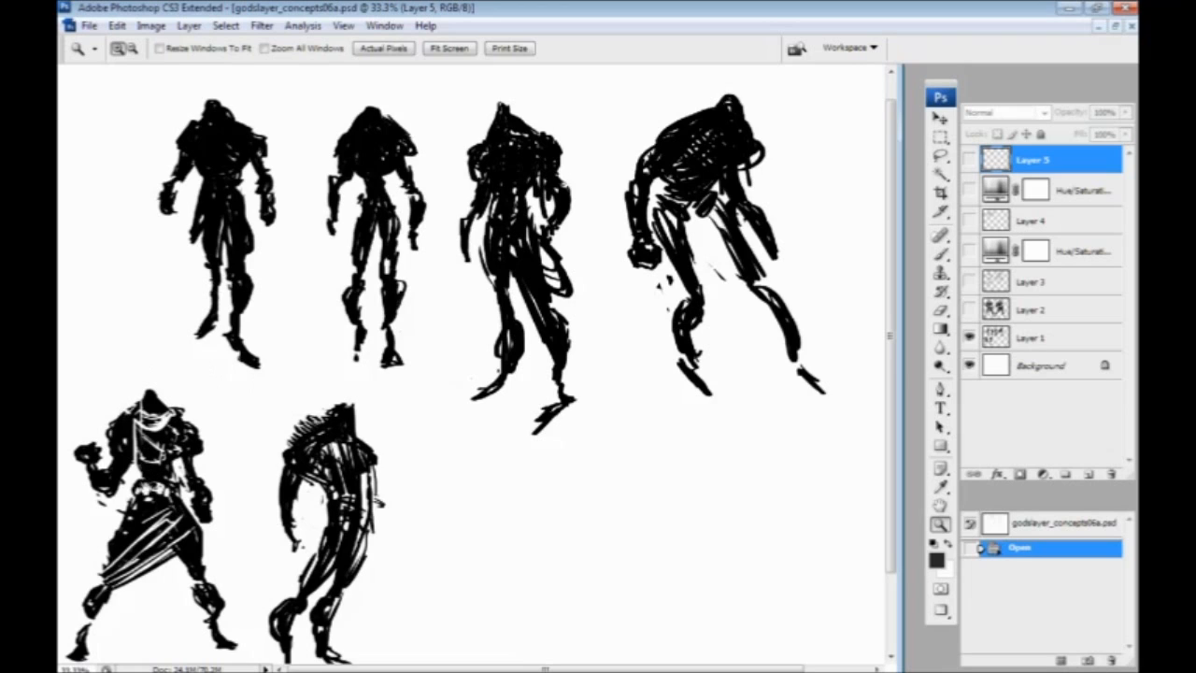
scroll(149, 457, down, 3)
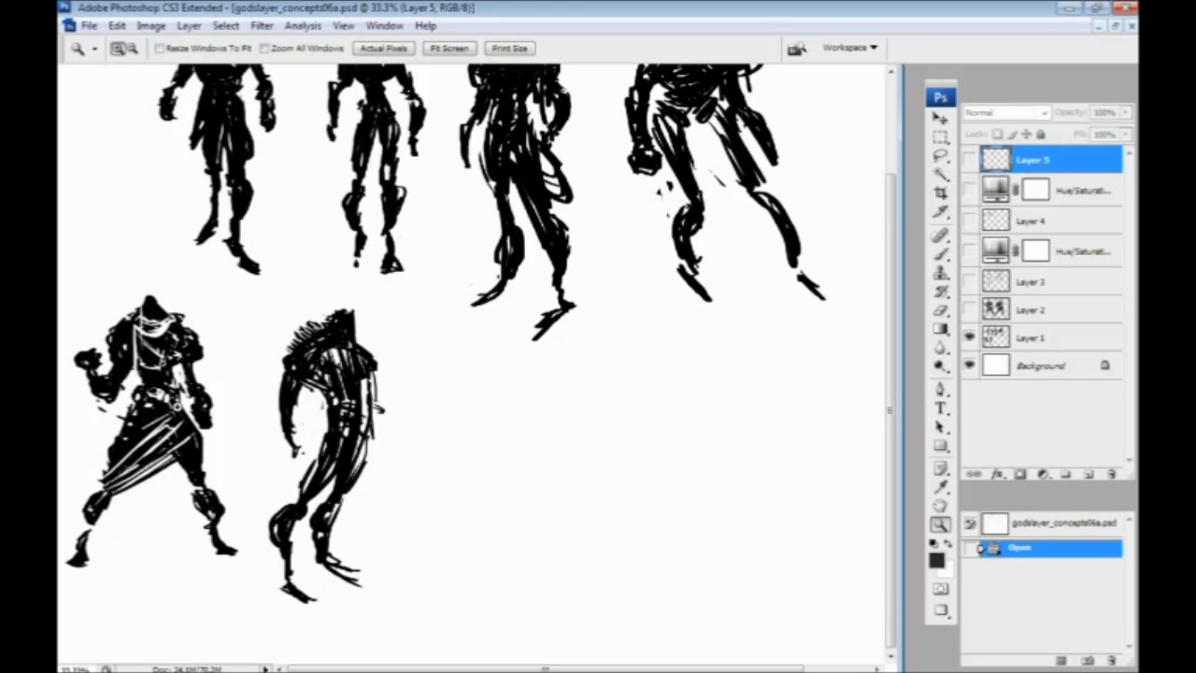
Show Layer 2 in place of Layer 1, briefly viewing Layer 3 and the lower Hue/Saturation tint over it
click(969, 309)
click(969, 280)
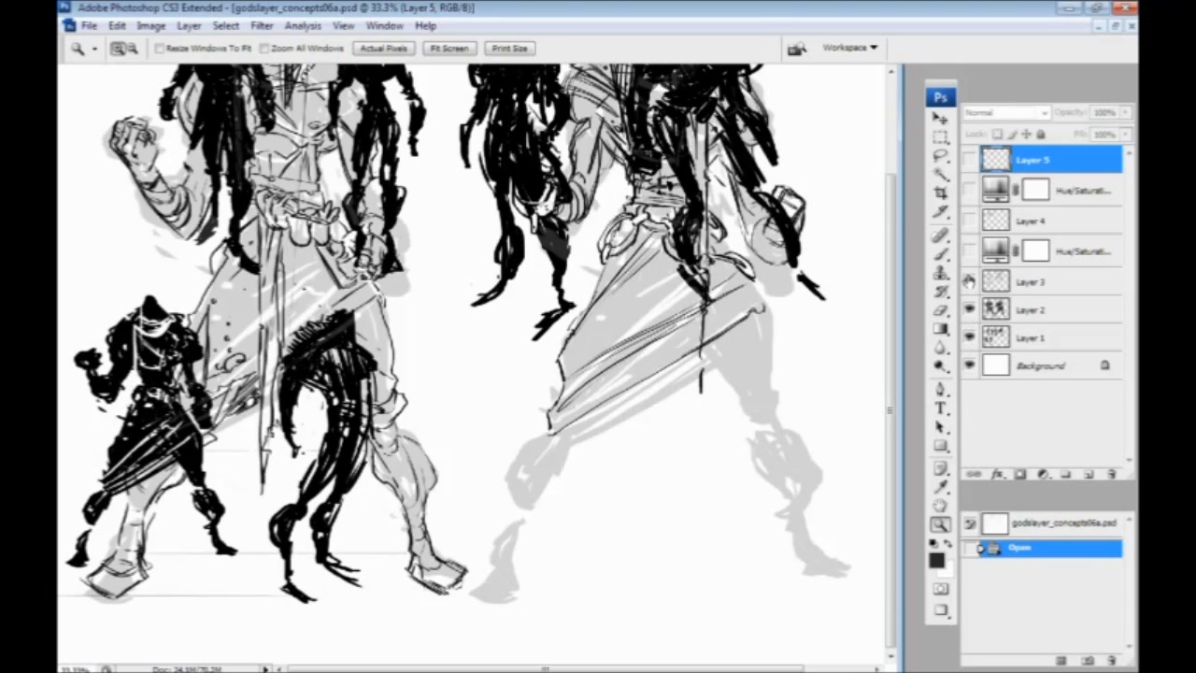
click(969, 251)
click(969, 336)
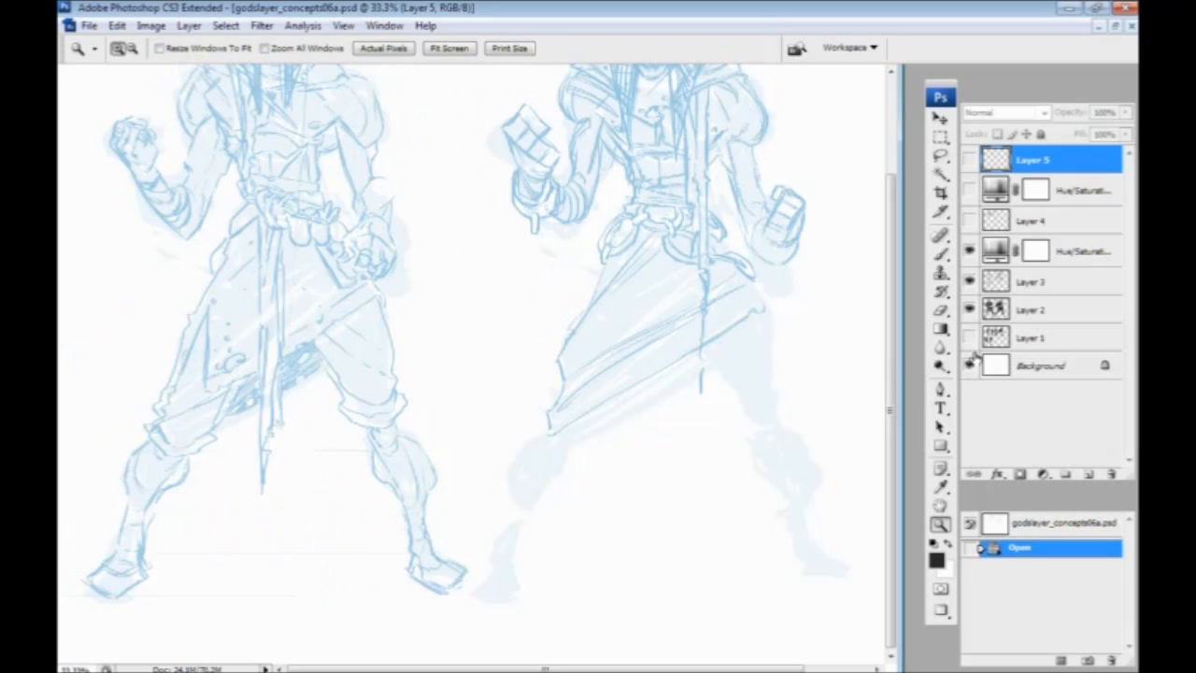
click(969, 251)
click(969, 281)
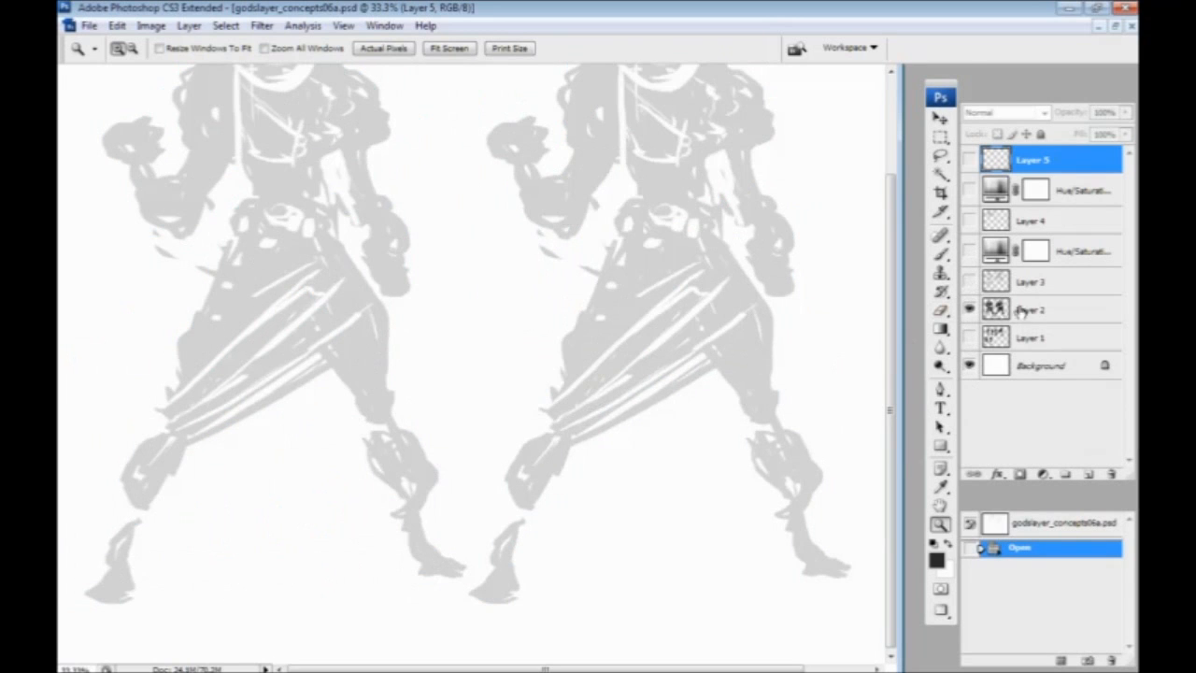
Select Layer 2 and show the Layer 3 line work over the grey silhouettes again
click(1019, 311)
mouse_move(376, 362)
mouse_down()
mouse_move(377, 402)
mouse_move(421, 433)
mouse_move(443, 395)
mouse_up()
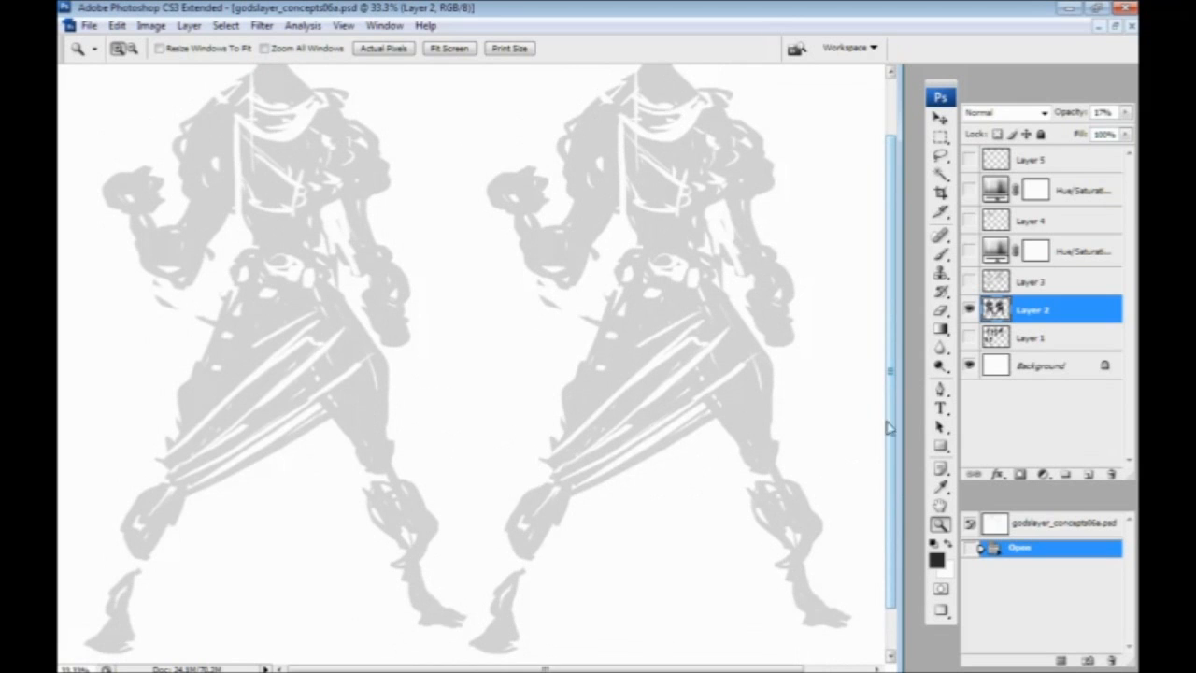
click(969, 280)
drag(421, 392, 434, 450)
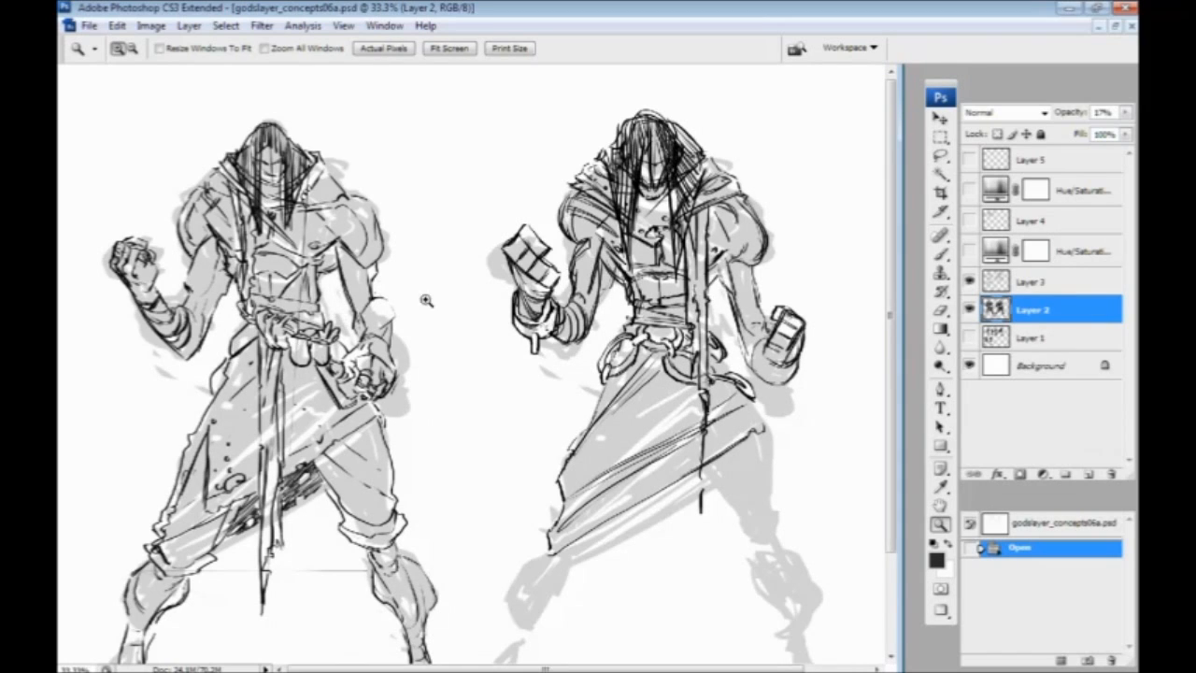
Choose the Brush tool and add a new empty layer above Layer 5
click(939, 252)
drag(325, 290, 348, 303)
key(ctrl+z)
click(1033, 160)
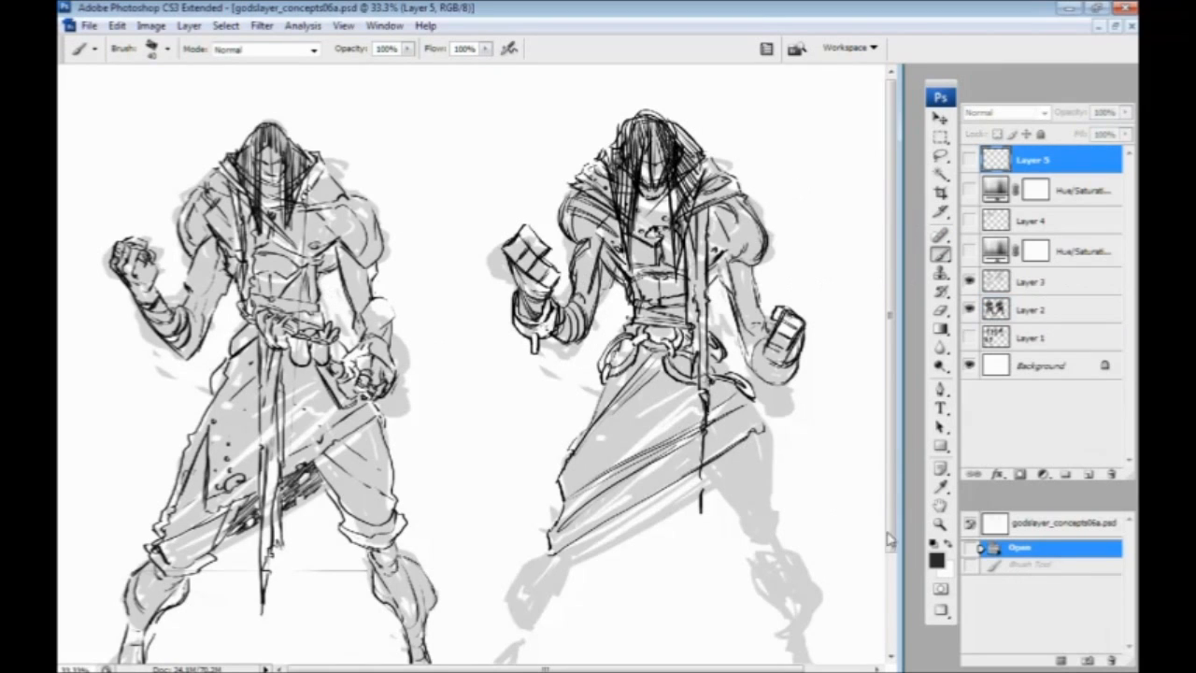
click(1088, 474)
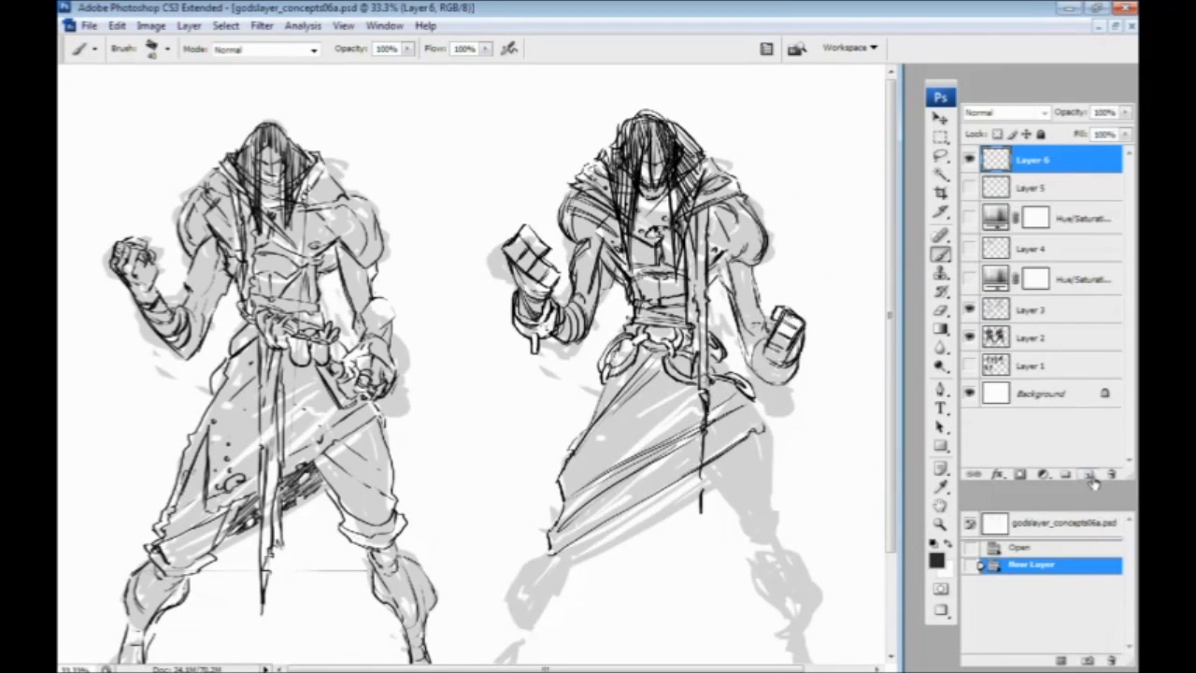
Try an ellipse around the left figure's belt and an arrow to the right figure's collar, undoing each mark
mouse_move(280, 301)
mouse_down()
mouse_move(224, 303)
mouse_move(341, 308)
mouse_up()
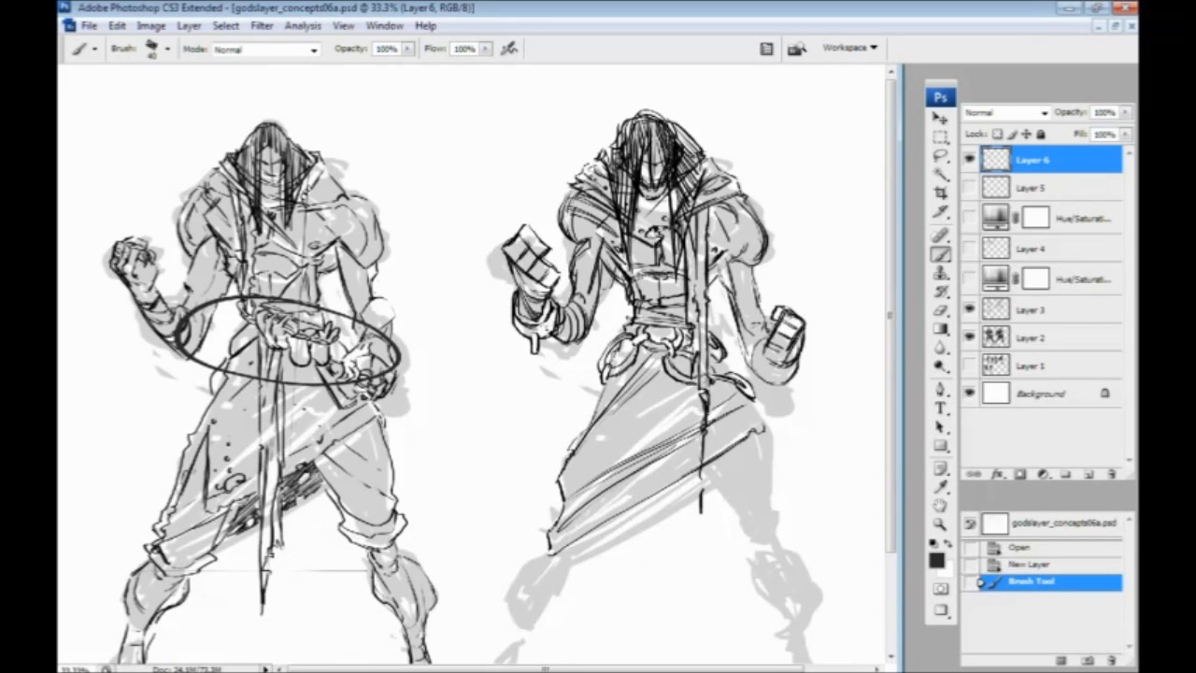
key(ctrl+z)
scroll(280, 533, down, 1)
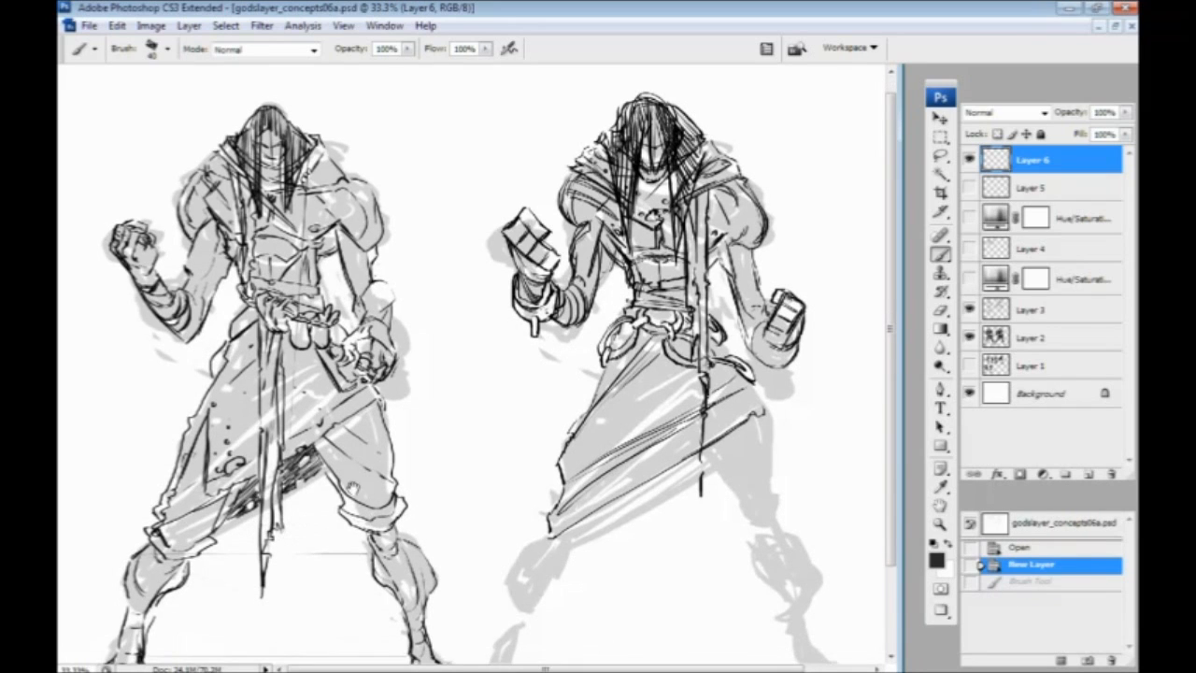
mouse_move(515, 507)
mouse_down()
mouse_move(507, 449)
mouse_move(561, 402)
mouse_up()
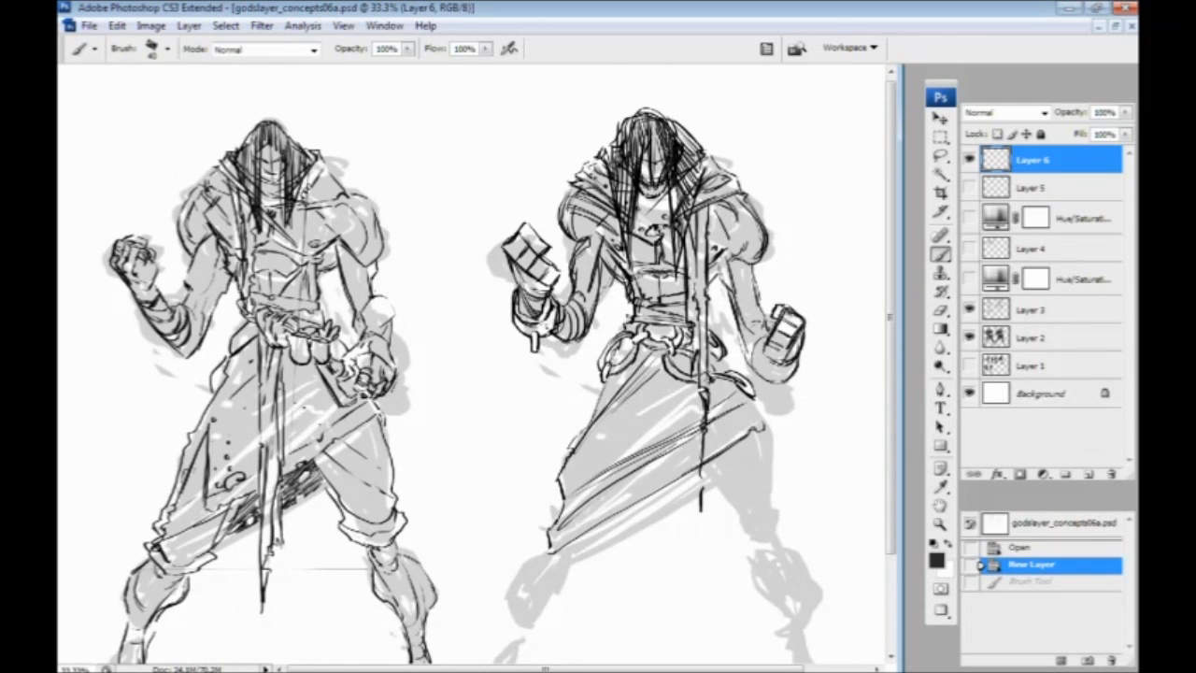
drag(481, 150, 566, 174)
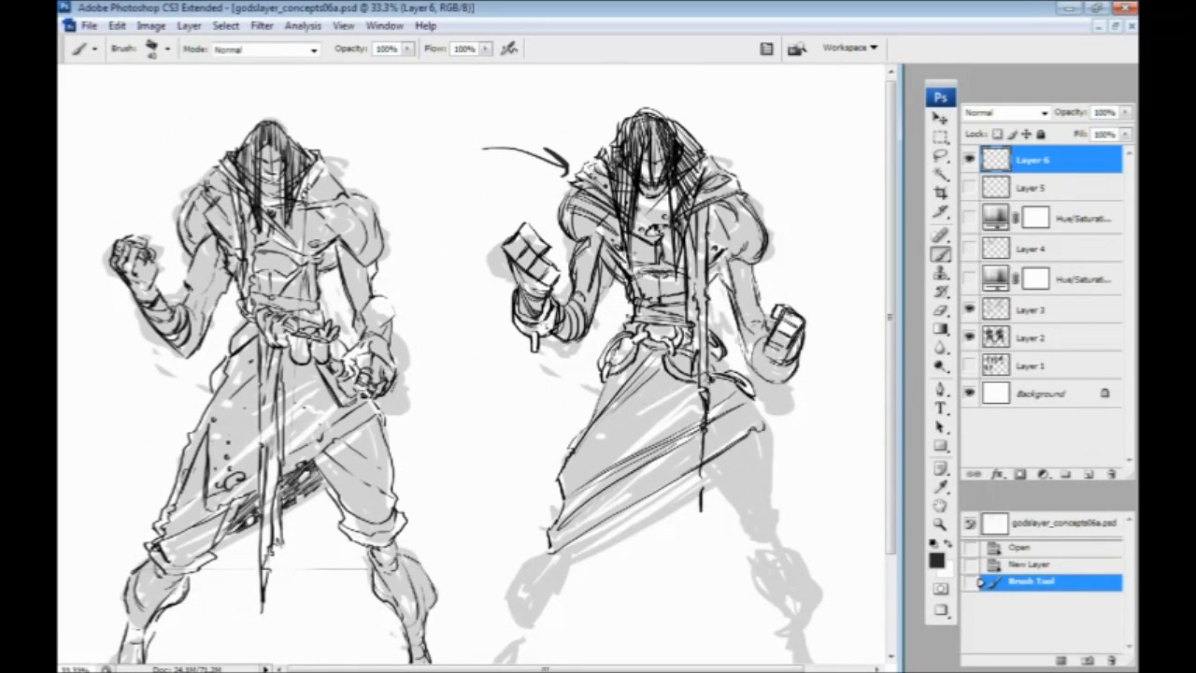
key(ctrl+z)
Sketch a ragged collar edge and long cloak folds over the second figure's shoulder and lowered arm on the new layer
mouse_move(732, 175)
mouse_down()
mouse_move(753, 196)
mouse_move(720, 199)
mouse_move(722, 164)
mouse_move(691, 146)
mouse_up()
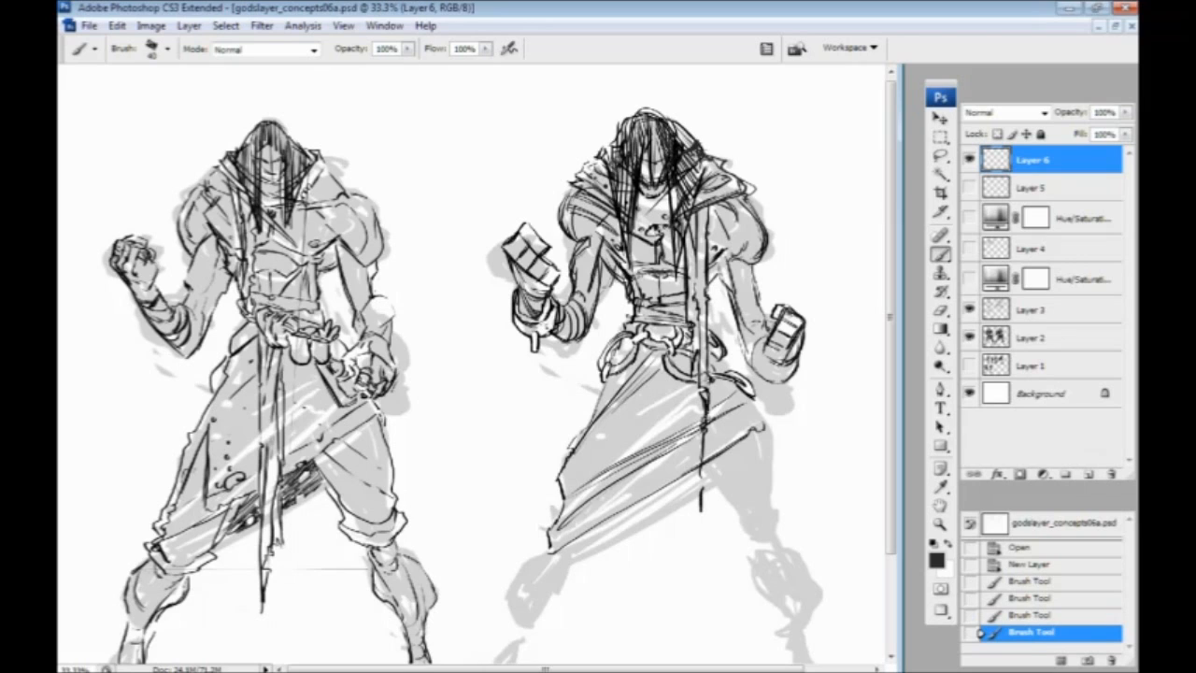
drag(716, 190, 695, 204)
mouse_move(765, 191)
mouse_down()
mouse_move(710, 200)
mouse_move(770, 210)
mouse_up()
mouse_move(707, 209)
mouse_down()
mouse_move(769, 224)
mouse_move(760, 375)
mouse_up()
drag(751, 224, 770, 366)
drag(760, 271, 794, 439)
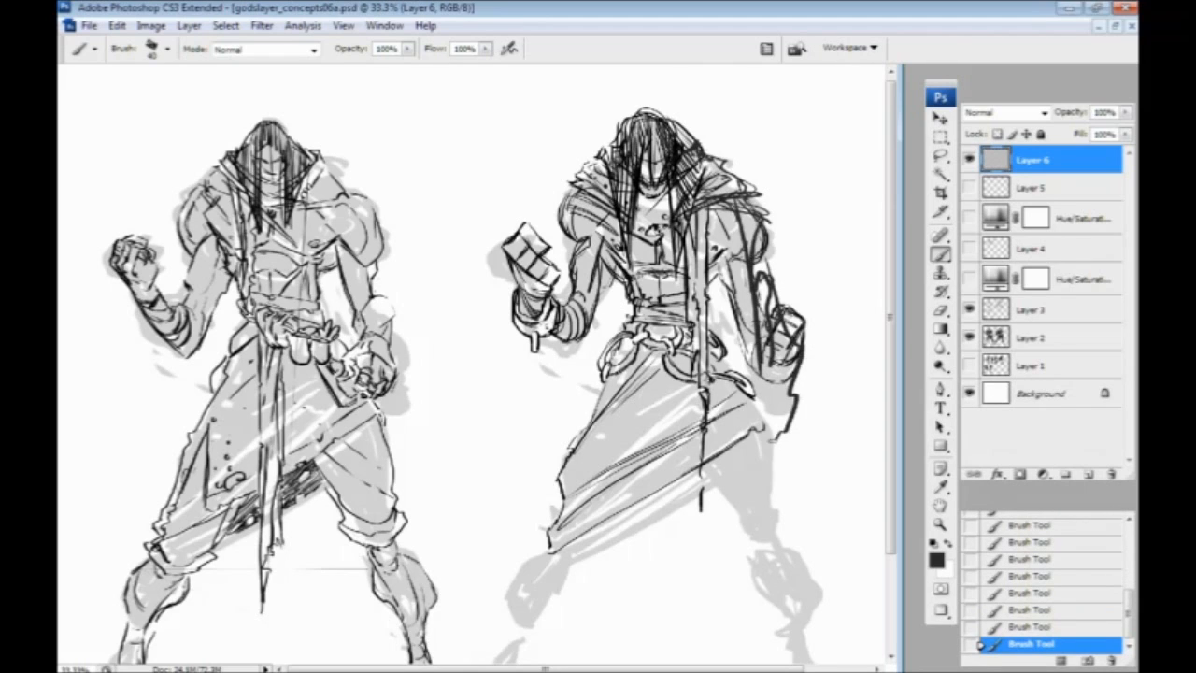
drag(719, 245, 775, 441)
drag(702, 206, 749, 413)
mouse_move(720, 293)
mouse_down()
mouse_move(772, 432)
mouse_move(760, 531)
mouse_move(781, 429)
mouse_move(781, 536)
mouse_up()
drag(790, 355, 796, 523)
drag(760, 239, 785, 353)
drag(710, 283, 734, 347)
drag(706, 254, 738, 368)
drag(703, 217, 712, 258)
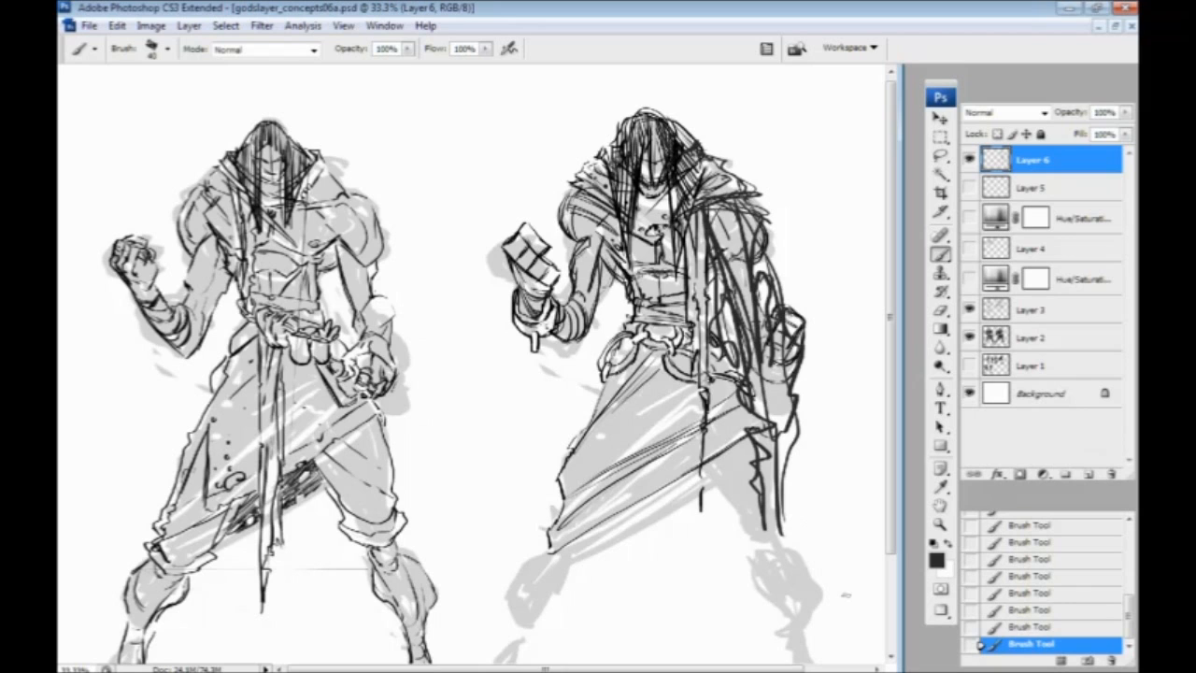
Sketch the cloak's long tattered strips hanging over the second figure's skirt down to the lower leg
mouse_move(725, 303)
mouse_down()
mouse_move(740, 556)
mouse_move(716, 514)
mouse_up()
drag(736, 420, 710, 585)
drag(694, 340, 708, 557)
drag(684, 406, 686, 516)
drag(688, 327, 682, 550)
drag(718, 495, 720, 628)
mouse_move(716, 454)
mouse_down()
mouse_move(715, 527)
mouse_move(695, 545)
mouse_up()
drag(766, 437, 764, 501)
mouse_move(738, 210)
mouse_down()
mouse_move(783, 336)
mouse_move(777, 430)
mouse_up()
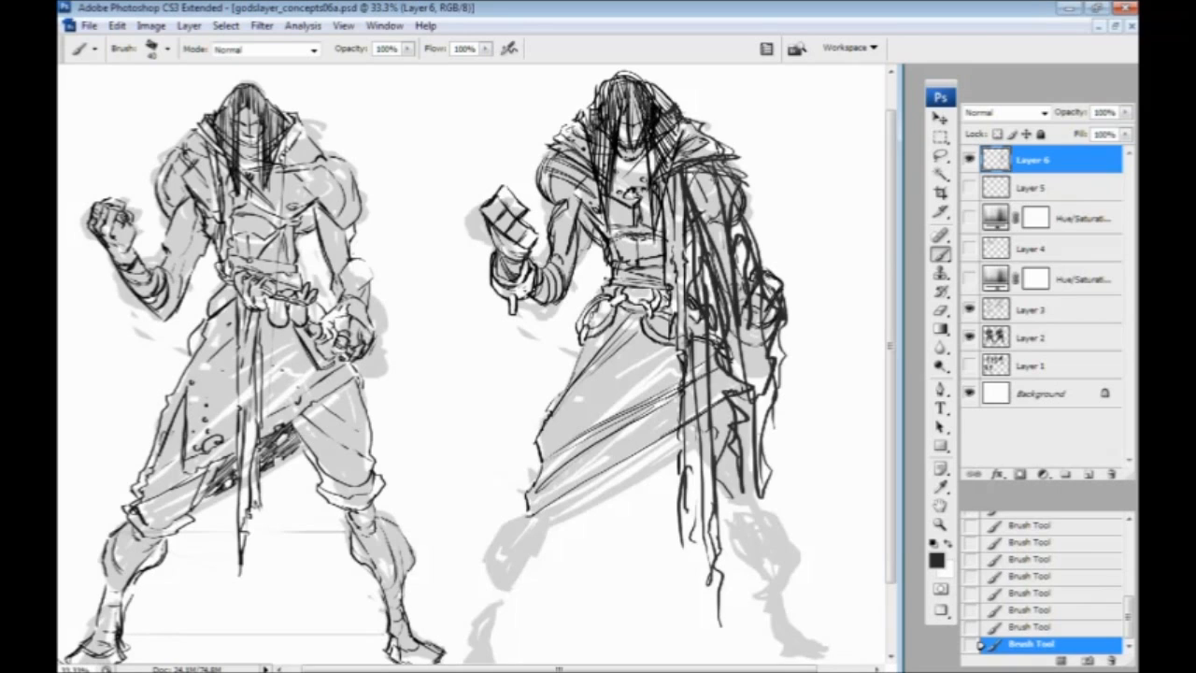
Add rough diagonal strokes across the cloak's shoulder and sleeve, and extend its outer hanging strip
mouse_move(662, 188)
mouse_down()
mouse_move(747, 189)
mouse_move(745, 211)
mouse_up()
drag(616, 191, 793, 295)
drag(642, 204, 777, 286)
drag(750, 223, 768, 278)
mouse_move(747, 194)
mouse_down()
mouse_move(762, 250)
mouse_move(613, 183)
mouse_up()
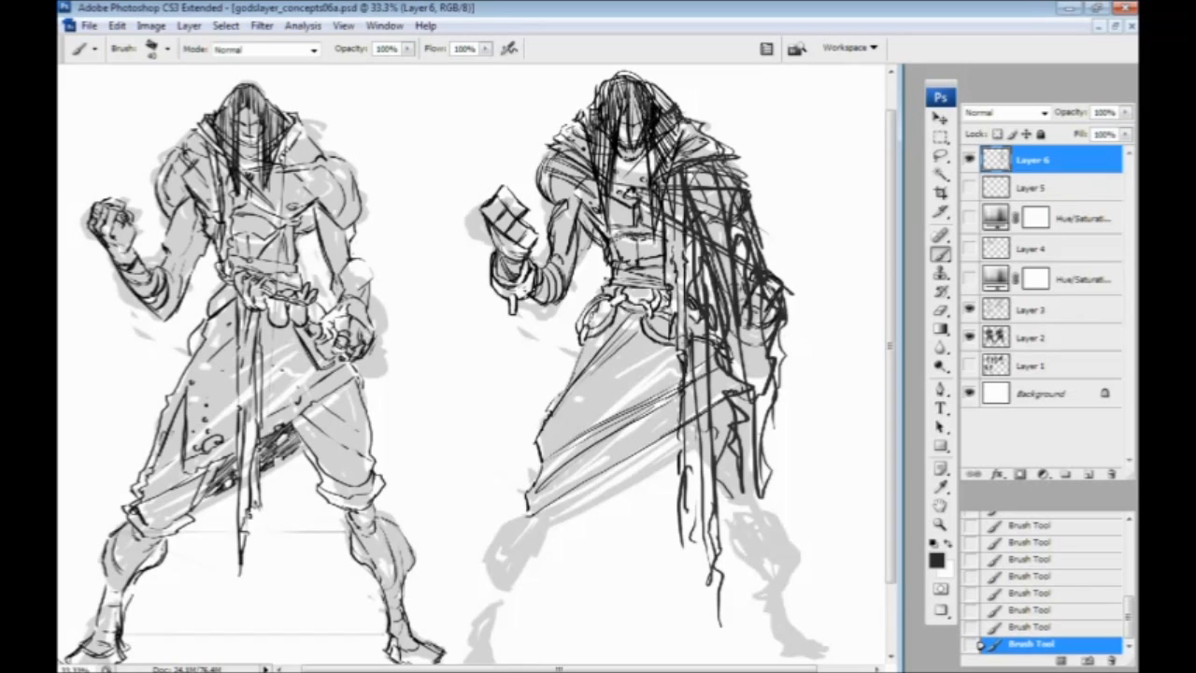
mouse_move(570, 245)
mouse_down()
mouse_move(581, 561)
mouse_move(670, 477)
mouse_up()
key(ctrl+z)
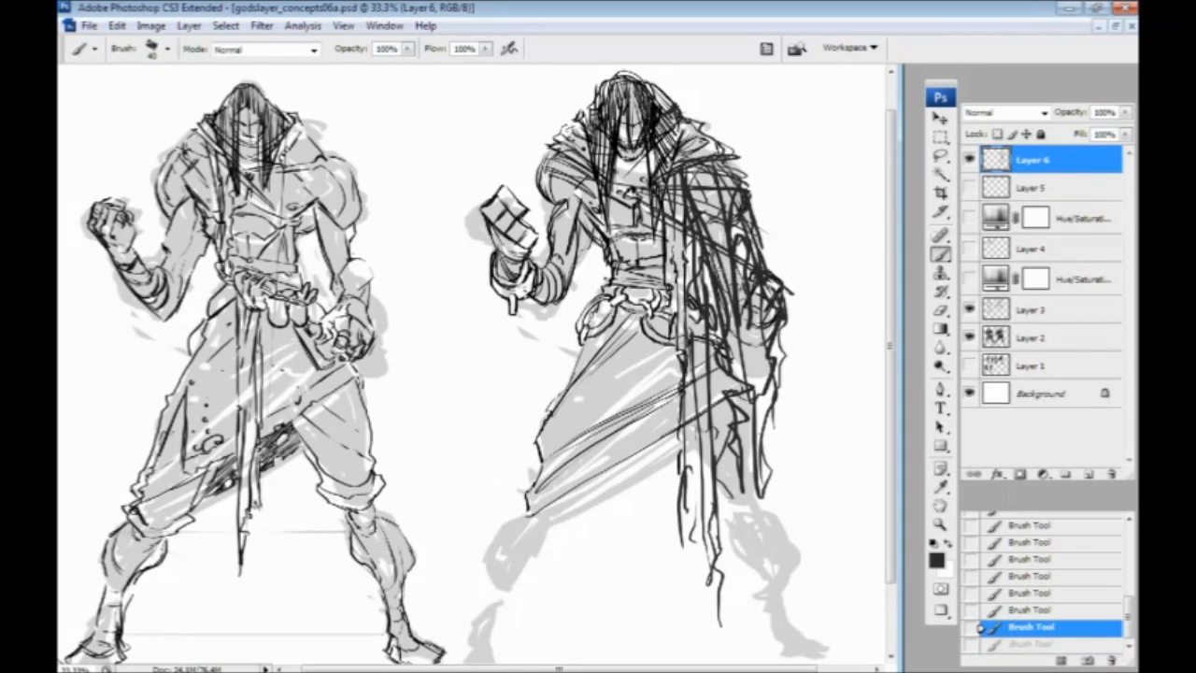
drag(771, 409, 760, 512)
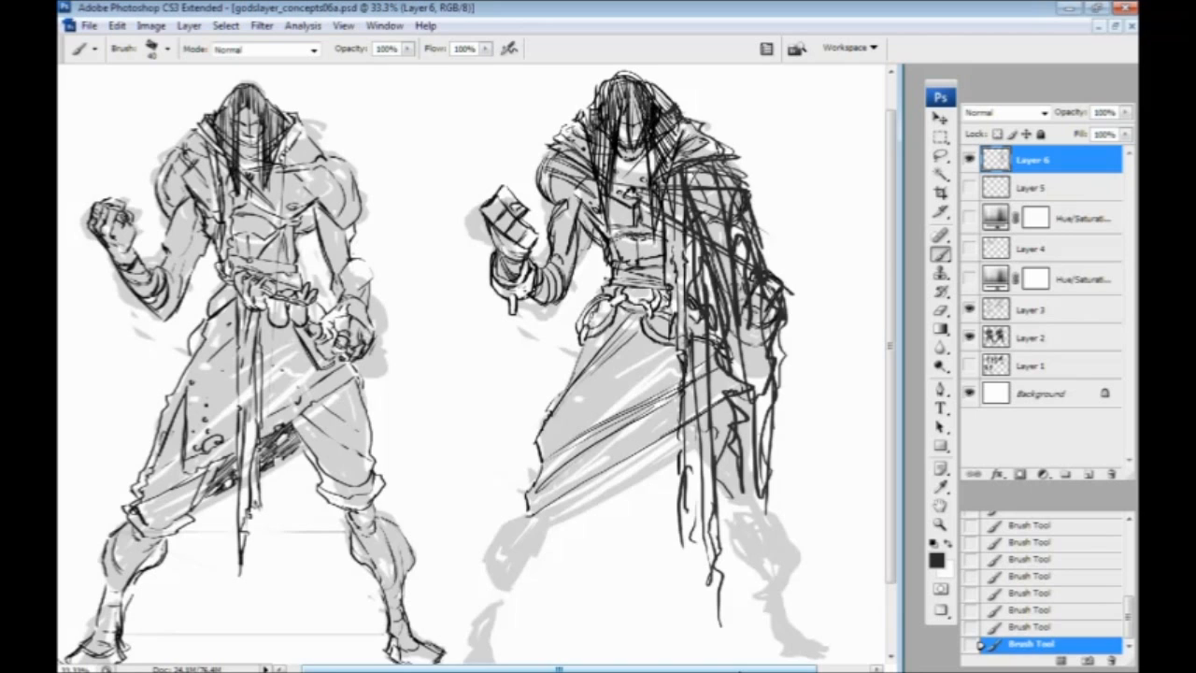
drag(352, 363, 374, 385)
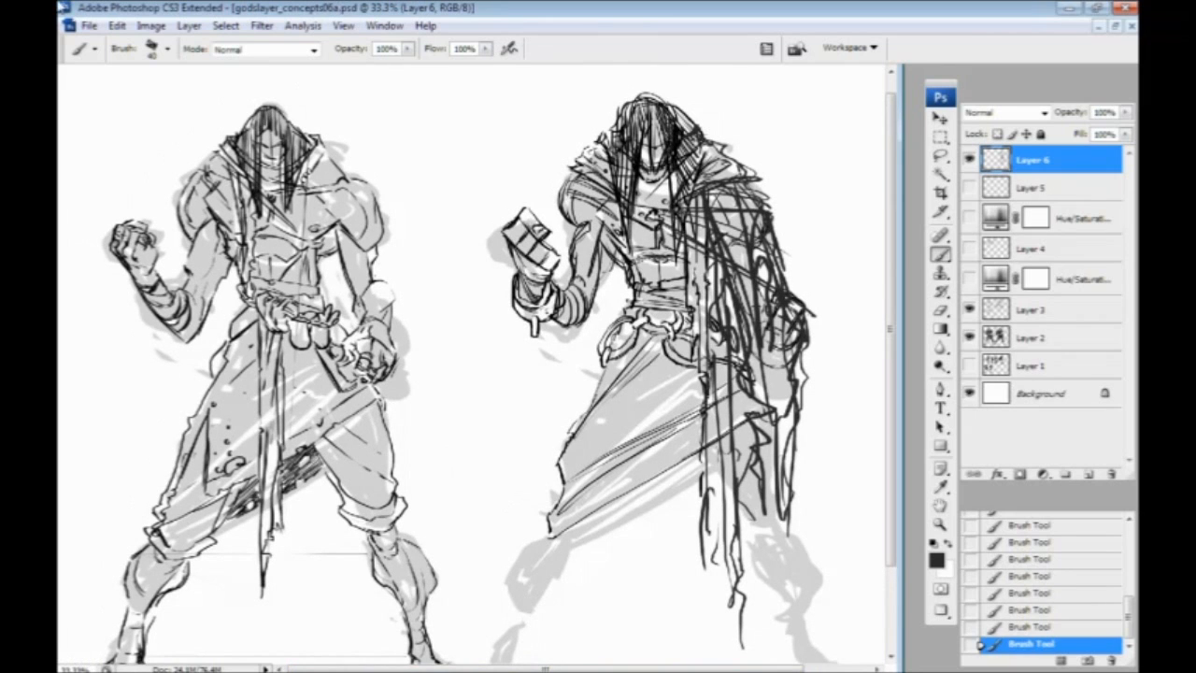
Save the sketch sheet as a copy named godslayer_concepts06a copy and close Photoshop
click(89, 25)
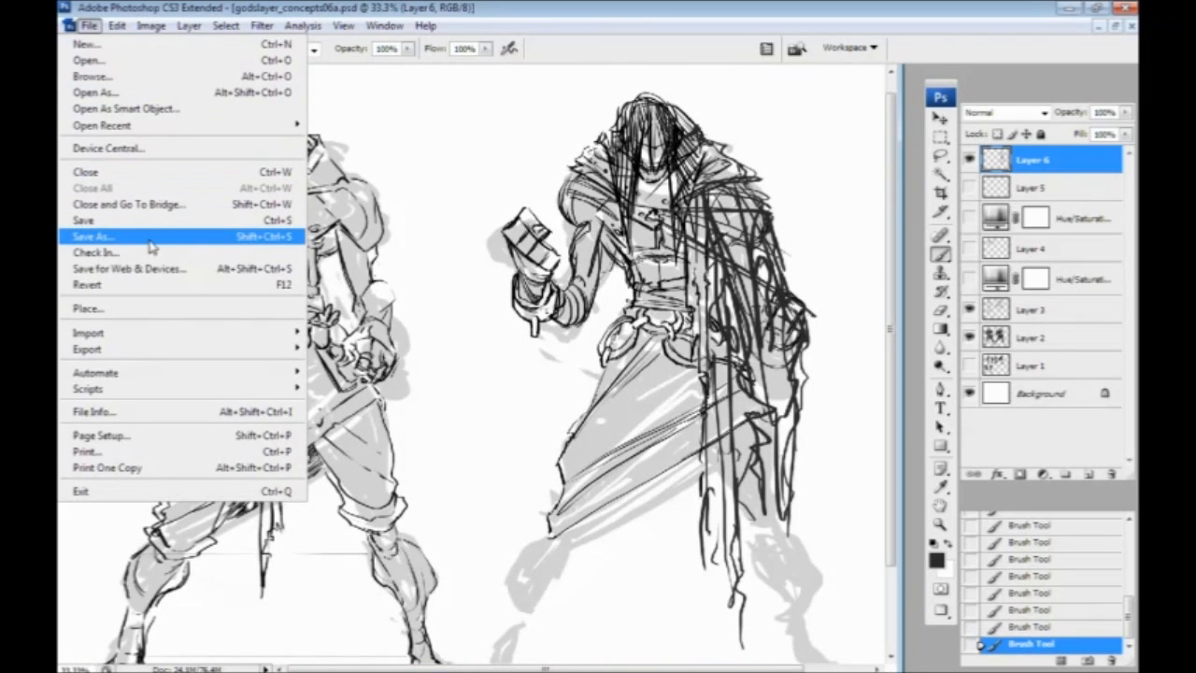
click(147, 238)
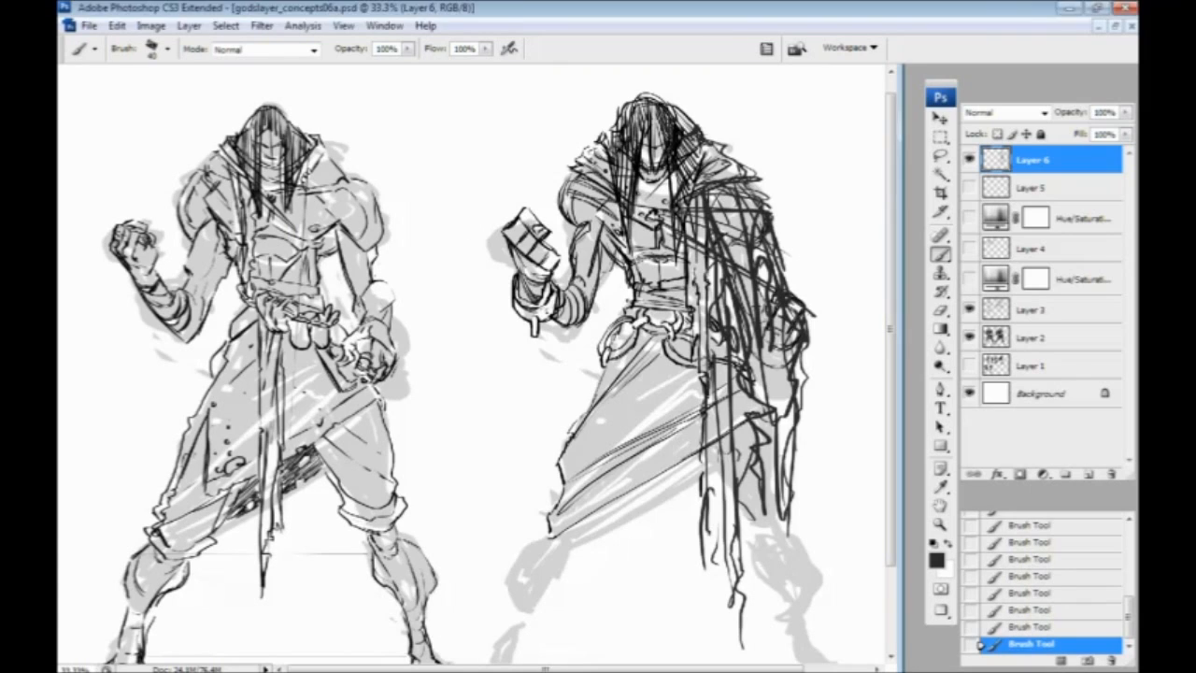
key(Return)
click(1125, 9)
click(641, 275)
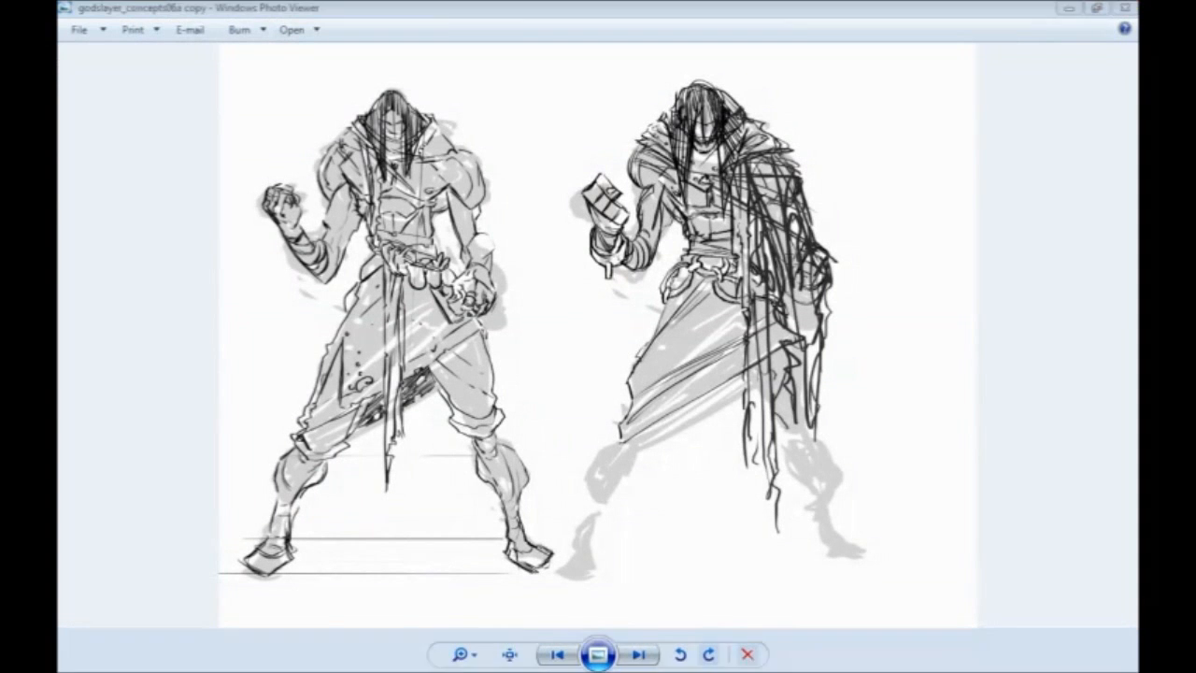
Move the image viewer off the screen and select Layer 2 of the portrait canvas in Manga Studio
drag(509, 7, 1194, 230)
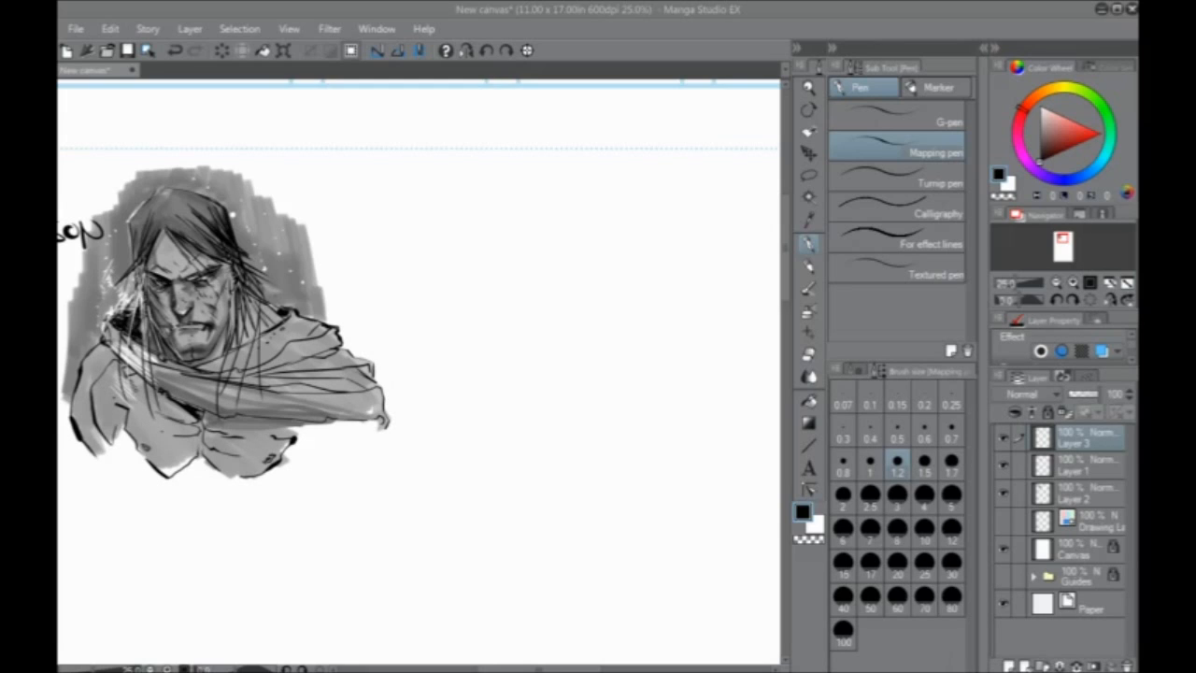
drag(499, 413, 445, 393)
click(1004, 492)
click(1004, 493)
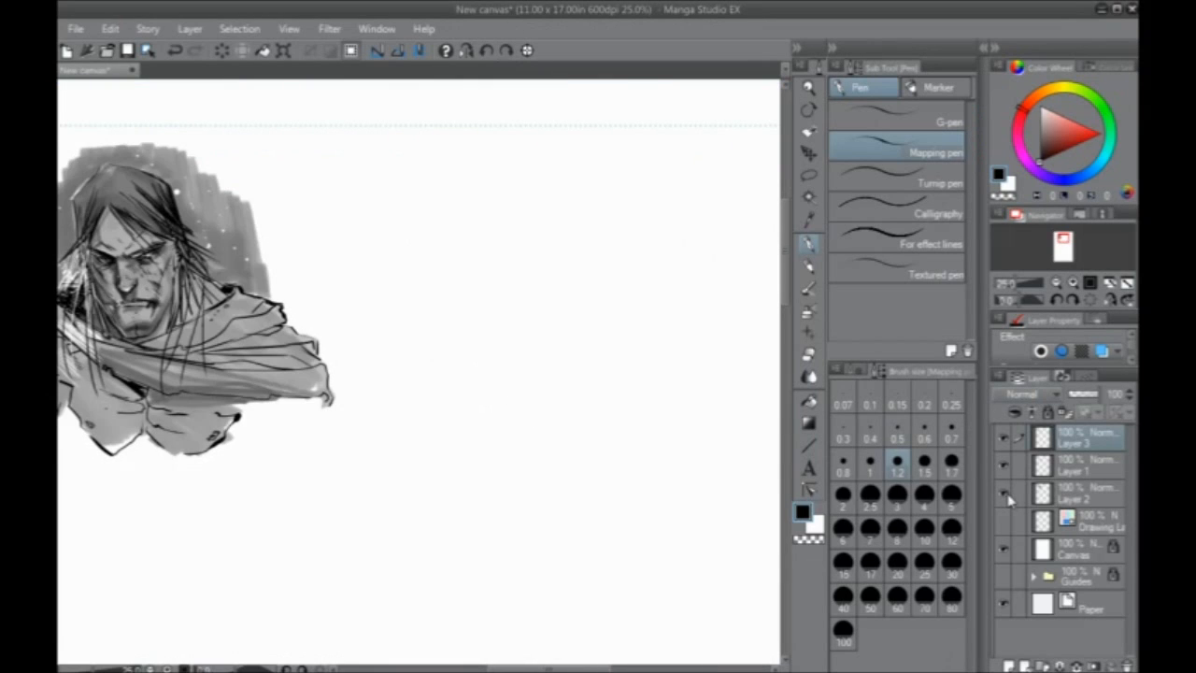
click(1056, 503)
drag(435, 293, 409, 316)
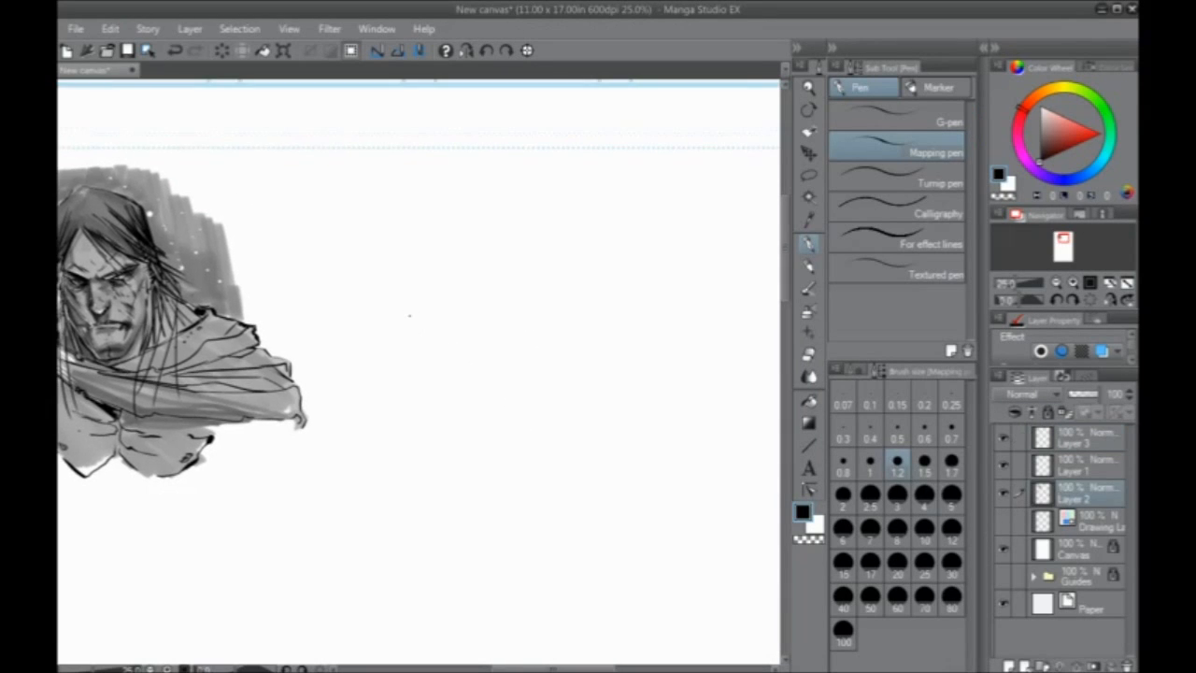
Hide the palettes and handwrite the note "- late in story" in the blank area beside the portrait
key(Tab)
scroll(408, 321, up, 1)
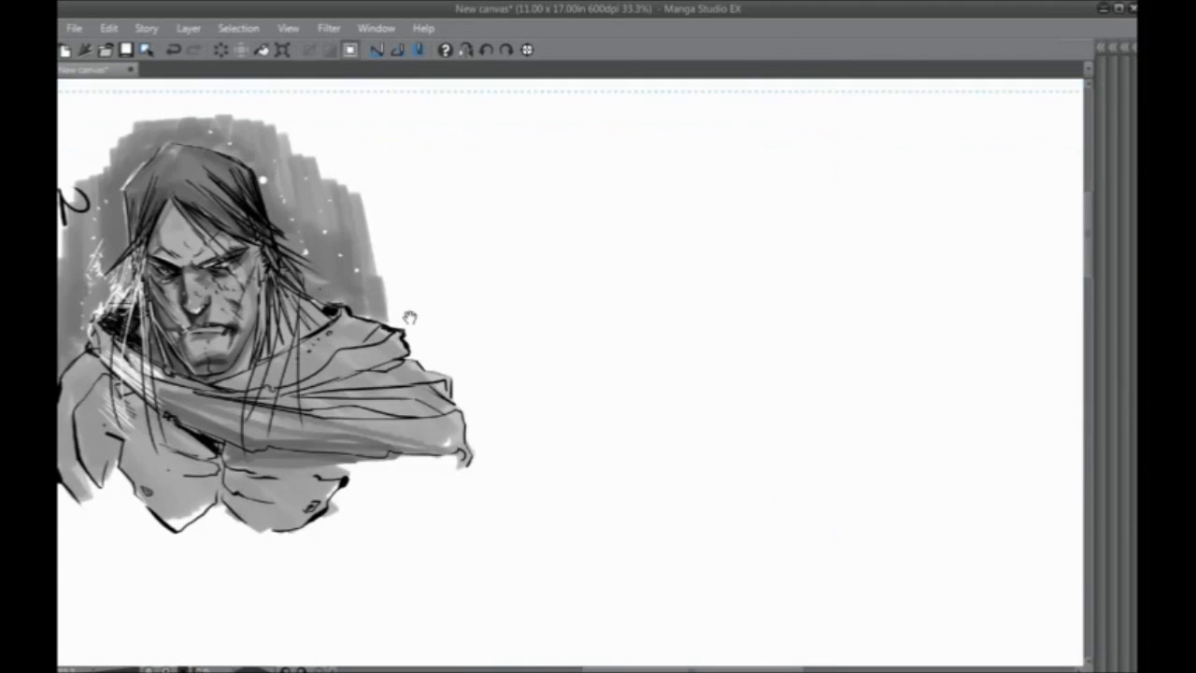
scroll(505, 289, up, 2)
mouse_move(496, 246)
mouse_down()
mouse_move(579, 174)
mouse_move(750, 112)
mouse_move(766, 180)
mouse_move(683, 193)
mouse_up()
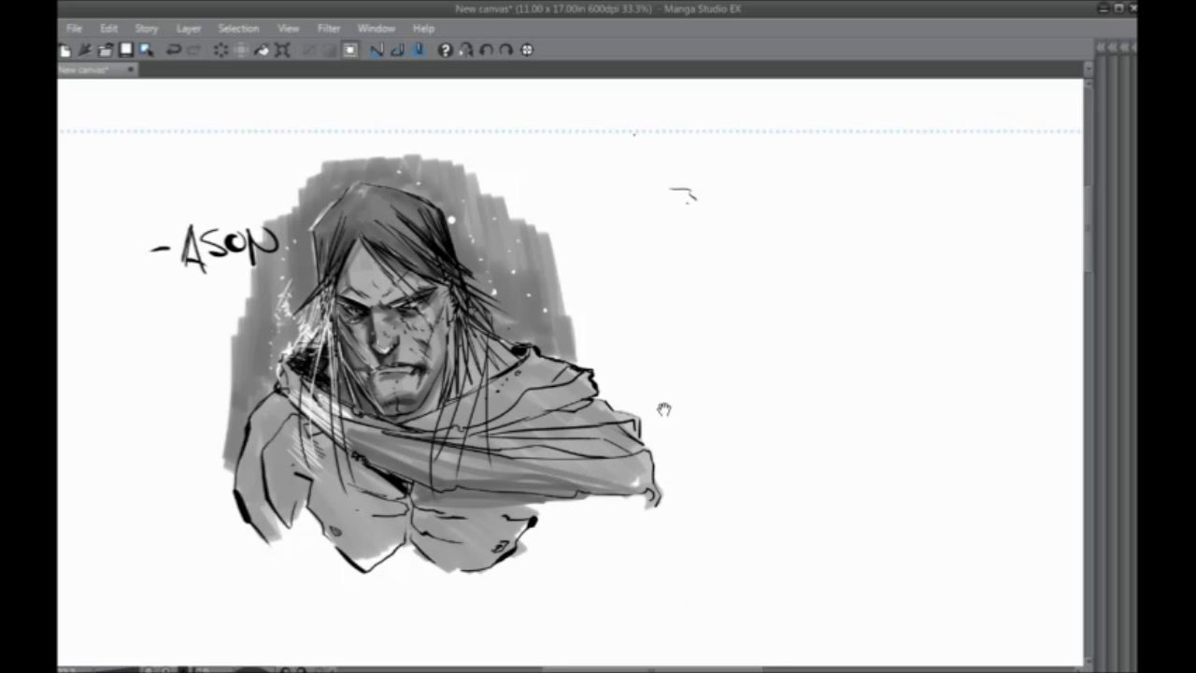
drag(667, 408, 583, 414)
drag(585, 461, 550, 520)
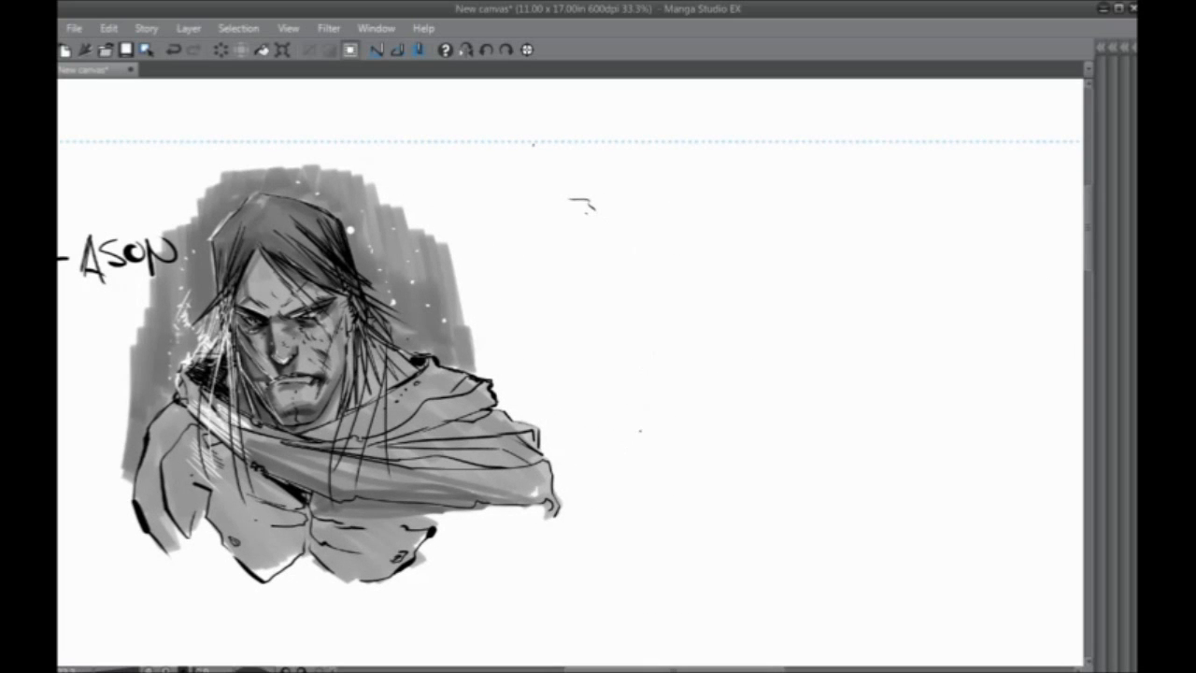
mouse_move(557, 236)
mouse_down()
mouse_move(574, 233)
mouse_move(577, 248)
mouse_up()
drag(600, 234, 606, 248)
drag(597, 237, 644, 249)
drag(651, 237, 673, 254)
drag(689, 209, 691, 249)
drag(703, 237, 719, 250)
mouse_move(719, 235)
mouse_down()
mouse_move(730, 244)
mouse_move(726, 277)
mouse_up()
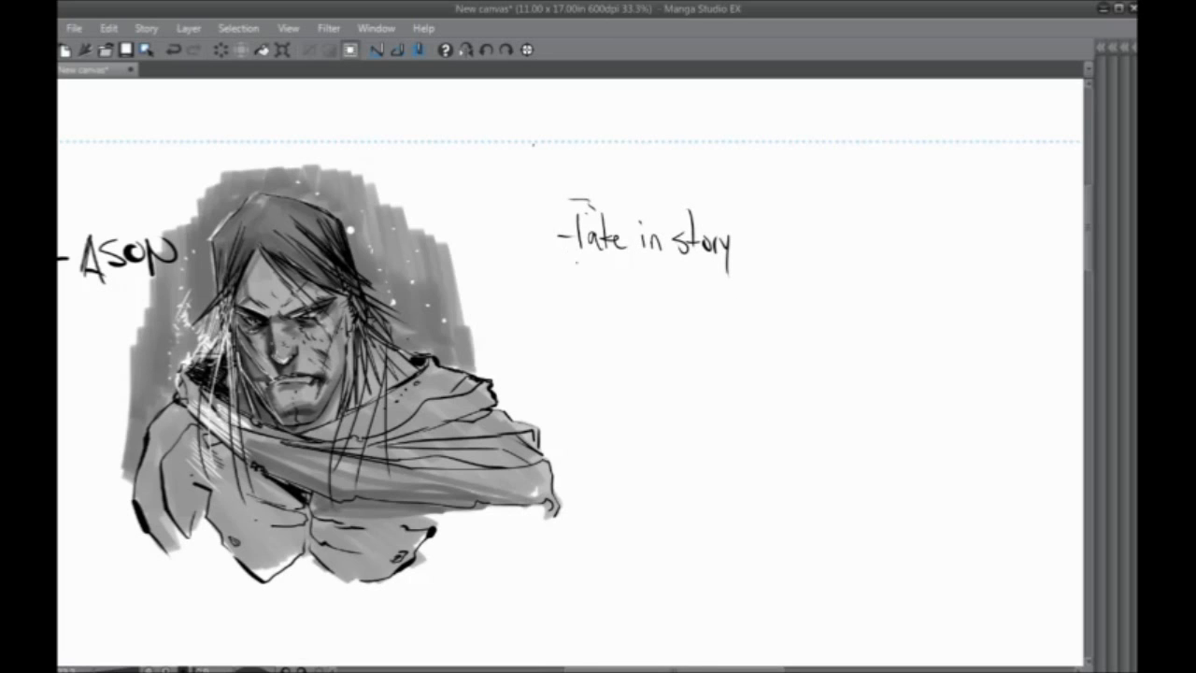
Handwrite the note "- about to face off with a God." below the first line, undoing the misdrawn first letters
drag(571, 284, 581, 284)
drag(598, 258, 588, 299)
mouse_move(581, 289)
mouse_down()
mouse_move(612, 297)
mouse_move(603, 291)
mouse_move(624, 283)
mouse_up()
key(ctrl+z)
key(ctrl+z)
key(ctrl+z)
drag(628, 280, 639, 292)
drag(631, 281, 643, 281)
mouse_move(665, 263)
mouse_down()
mouse_move(661, 290)
mouse_move(670, 281)
mouse_up()
drag(683, 277, 693, 293)
drag(718, 281, 751, 289)
drag(775, 277, 791, 284)
drag(781, 278, 800, 277)
mouse_move(819, 269)
mouse_down()
mouse_move(823, 289)
mouse_move(839, 271)
mouse_up()
drag(841, 280, 843, 294)
drag(841, 281, 925, 290)
drag(916, 282, 942, 282)
mouse_move(959, 281)
mouse_down()
mouse_move(949, 286)
mouse_move(960, 289)
mouse_up()
click(969, 288)
mouse_move(604, 408)
mouse_down()
mouse_move(566, 408)
mouse_move(514, 440)
mouse_up()
Handwrite two more note lines, "- Debate with arm" and "- world", below the line about the God
drag(472, 352, 493, 355)
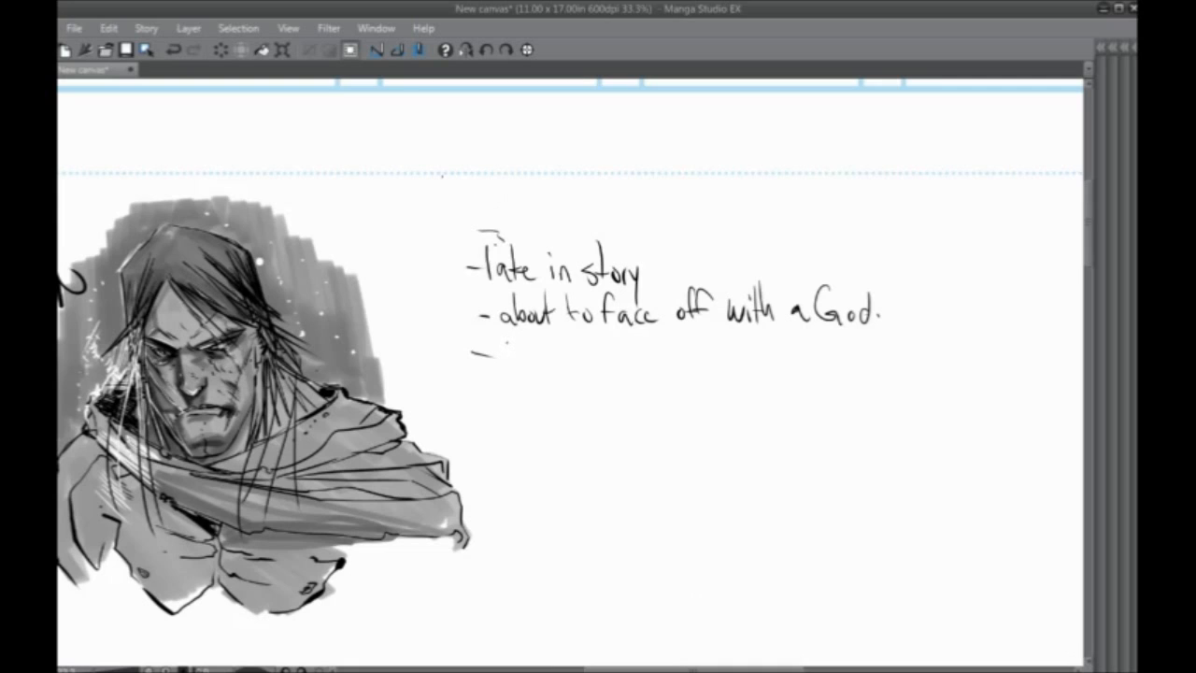
mouse_move(504, 340)
mouse_down()
mouse_move(530, 359)
mouse_move(703, 353)
mouse_up()
drag(701, 342, 740, 351)
drag(469, 401, 540, 400)
mouse_move(547, 385)
mouse_down()
mouse_move(557, 396)
mouse_move(559, 383)
mouse_up()
drag(565, 383, 575, 382)
mouse_move(578, 366)
mouse_down()
mouse_move(580, 398)
mouse_move(598, 394)
mouse_up()
mouse_move(597, 358)
mouse_down()
mouse_move(599, 398)
mouse_move(620, 385)
mouse_up()
Letter "ANGER & RAGE!!!" in heavy capitals as the last note line and underline it several times
mouse_move(496, 418)
mouse_down()
mouse_move(538, 400)
mouse_move(534, 422)
mouse_up()
drag(547, 375, 559, 422)
mouse_move(540, 405)
mouse_down()
mouse_move(589, 374)
mouse_move(605, 417)
mouse_up()
mouse_move(635, 377)
mouse_down()
mouse_move(628, 411)
mouse_move(654, 407)
mouse_up()
mouse_move(650, 378)
mouse_down()
mouse_move(647, 411)
mouse_move(669, 396)
mouse_up()
drag(669, 396, 680, 404)
drag(702, 364, 703, 383)
mouse_move(693, 385)
mouse_down()
mouse_move(710, 381)
mouse_move(707, 415)
mouse_move(720, 419)
mouse_up()
mouse_move(721, 376)
mouse_down()
mouse_move(740, 414)
mouse_move(759, 413)
mouse_up()
drag(738, 404, 787, 411)
mouse_move(792, 405)
mouse_down()
mouse_move(819, 401)
mouse_move(820, 381)
mouse_up()
click(827, 407)
mouse_move(839, 347)
mouse_down()
mouse_move(830, 396)
mouse_move(846, 387)
mouse_up()
drag(872, 338, 865, 376)
click(861, 396)
mouse_move(803, 418)
mouse_down()
mouse_move(565, 428)
mouse_move(789, 426)
mouse_up()
mouse_move(779, 428)
mouse_down()
mouse_move(515, 433)
mouse_move(544, 412)
mouse_up()
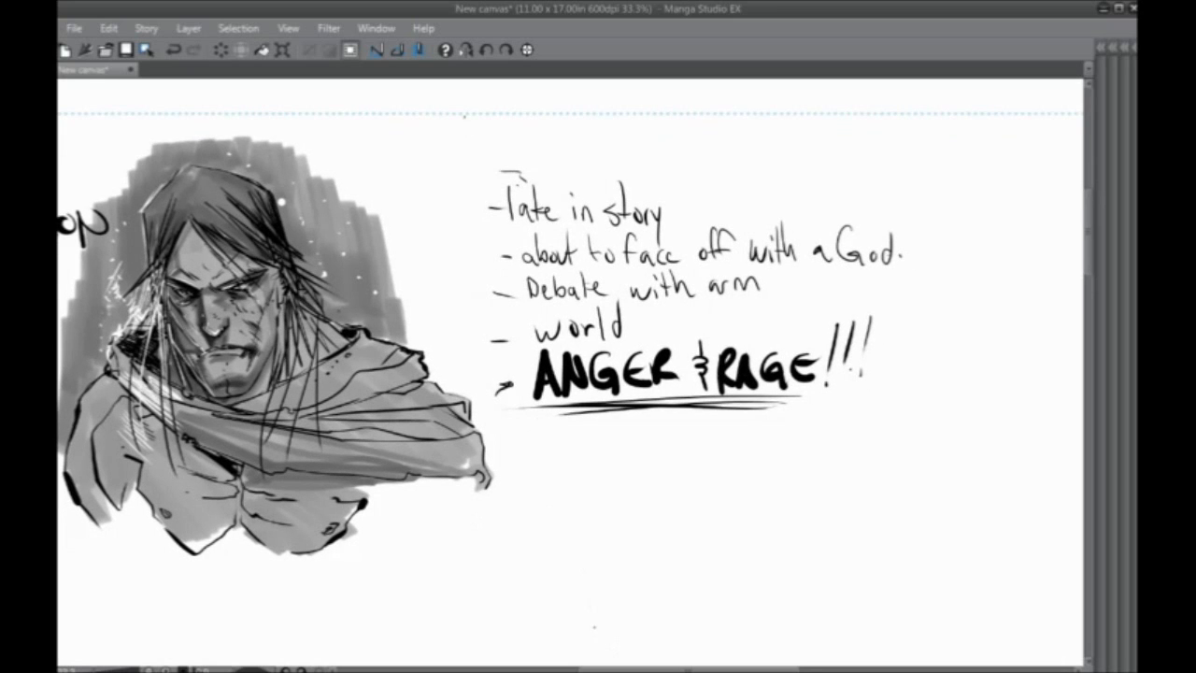
drag(724, 494, 411, 533)
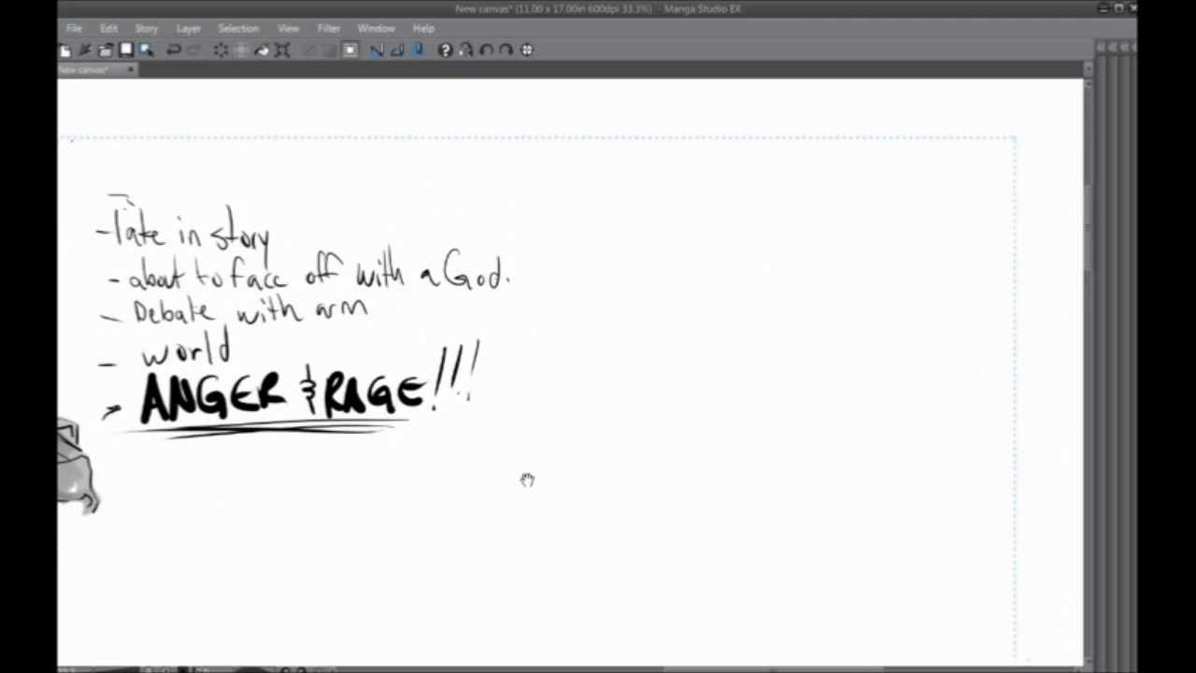
Sketch a tall rectangular comic page frame in the blank area beside the handwritten notes
mouse_move(745, 178)
mouse_down()
mouse_move(618, 174)
mouse_move(768, 181)
mouse_up()
mouse_move(767, 180)
mouse_down()
mouse_move(551, 172)
mouse_move(769, 321)
mouse_move(776, 520)
mouse_move(553, 518)
mouse_up()
drag(562, 180, 566, 521)
drag(551, 234, 549, 396)
drag(549, 177, 551, 498)
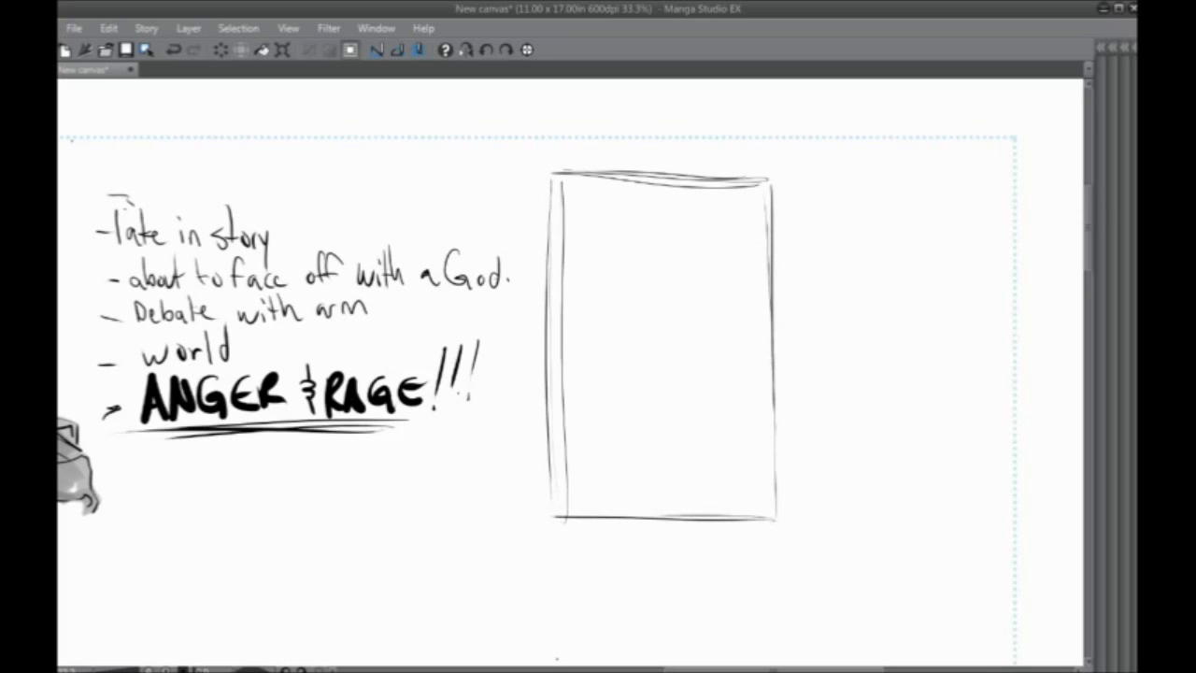
Mark asterisks beside "world" and above "RAGE" in the notes and link the two with a loose ellipse
drag(219, 371, 287, 374)
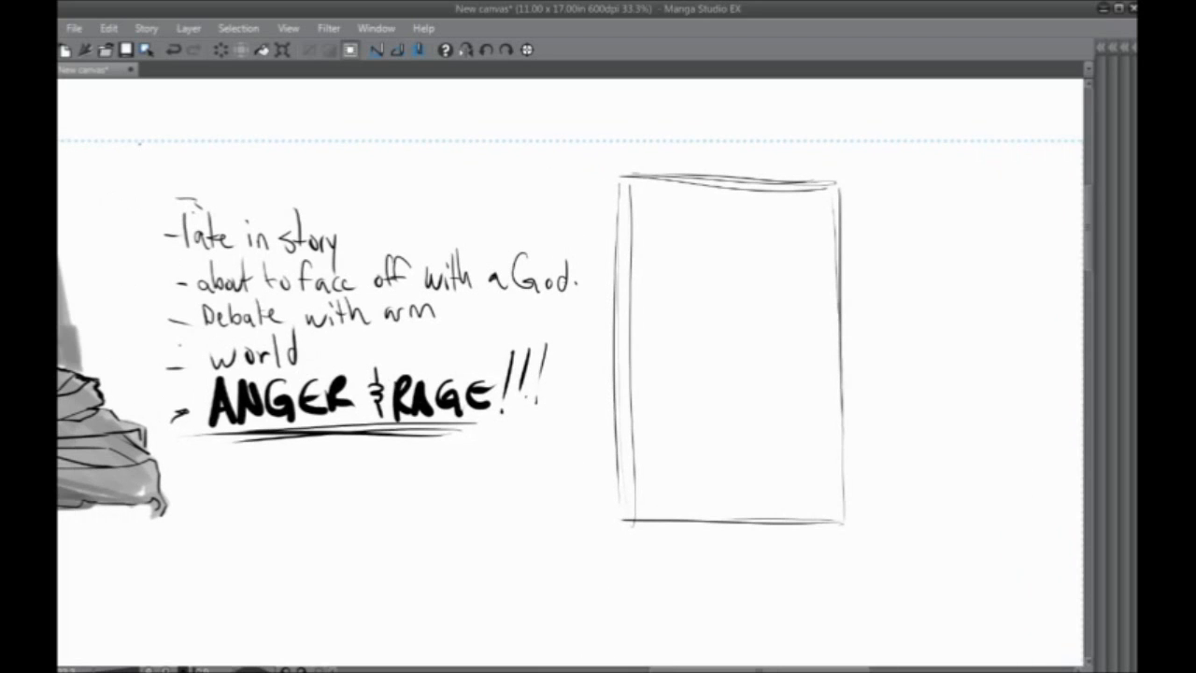
drag(309, 334, 327, 351)
drag(329, 331, 312, 358)
mouse_move(383, 344)
mouse_down()
mouse_move(419, 370)
mouse_move(396, 373)
mouse_up()
mouse_move(392, 360)
mouse_down()
mouse_move(426, 363)
mouse_move(420, 379)
mouse_move(347, 330)
mouse_move(469, 372)
mouse_up()
drag(358, 393, 427, 429)
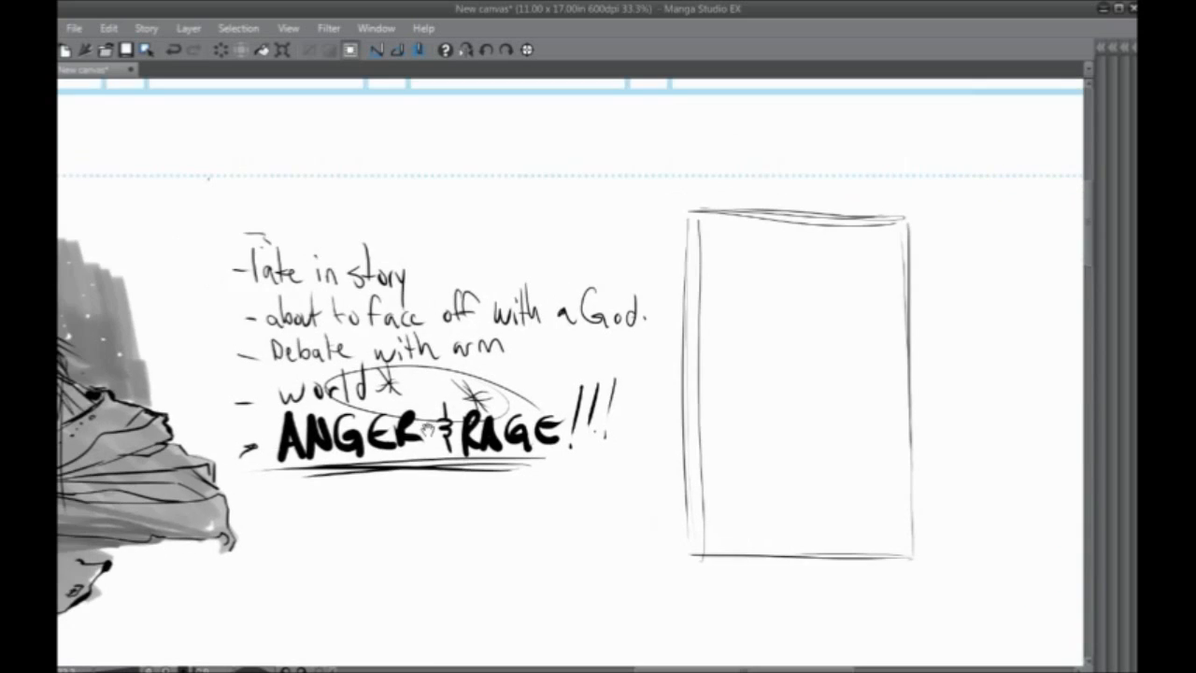
Divide off a wide top panel in the page frame and rough in a tall spire and a small arched shape
drag(520, 469, 412, 430)
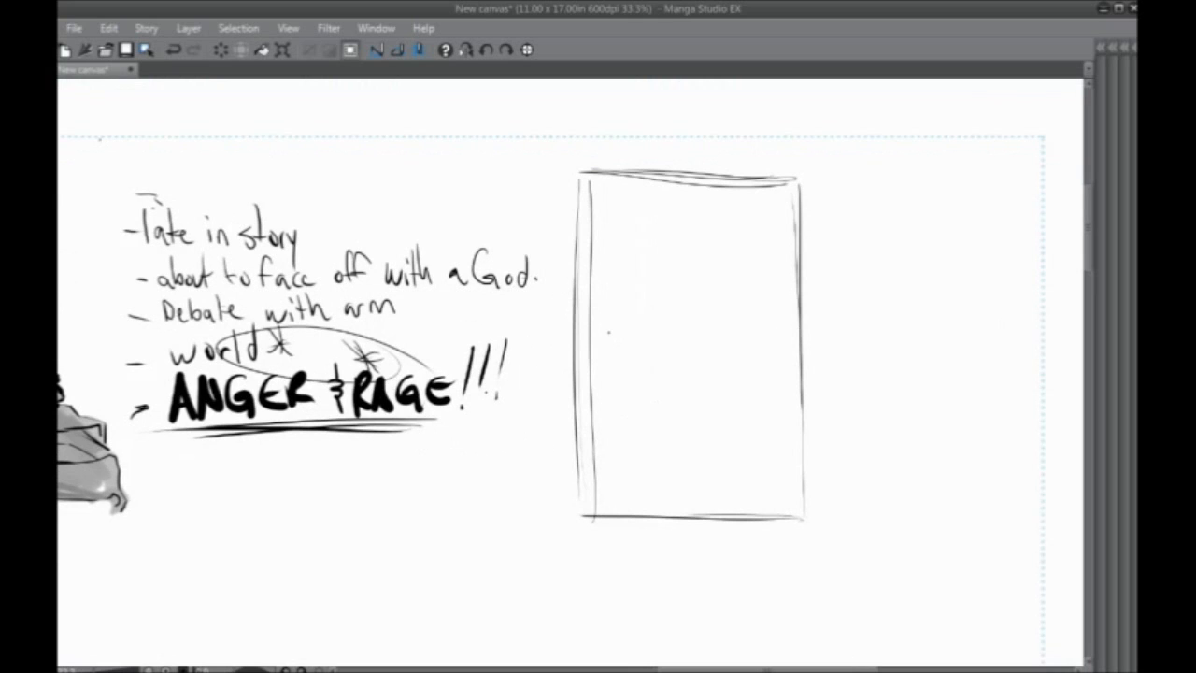
drag(564, 407, 528, 459)
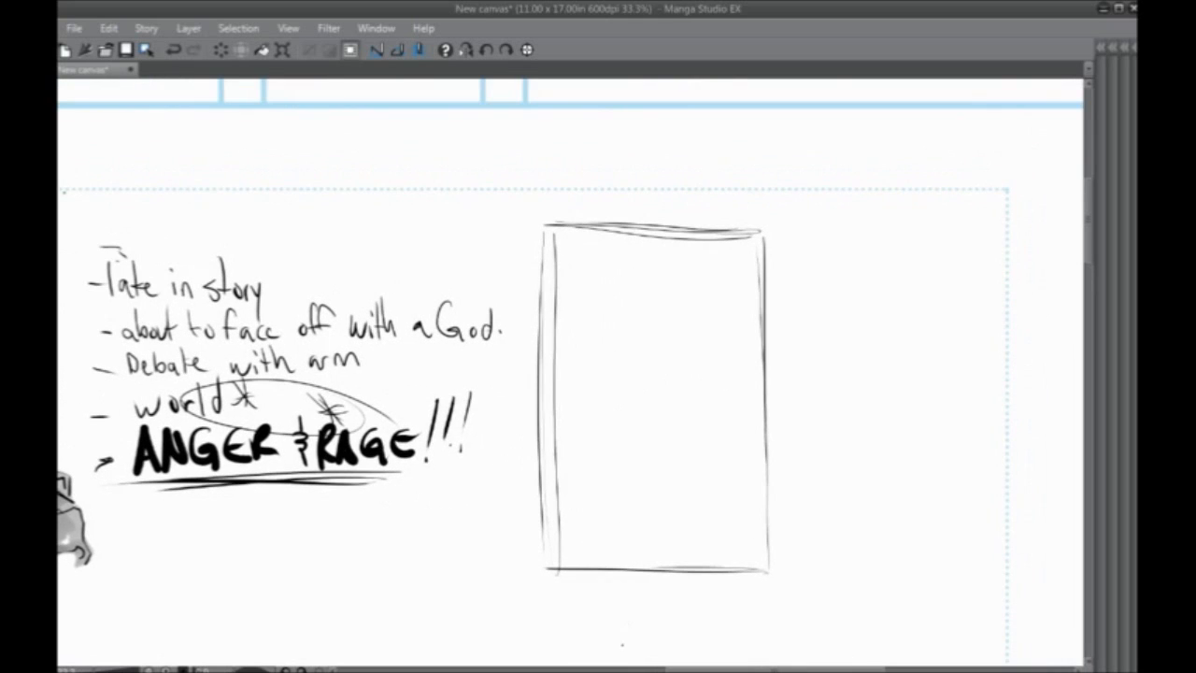
scroll(606, 385, up, 1)
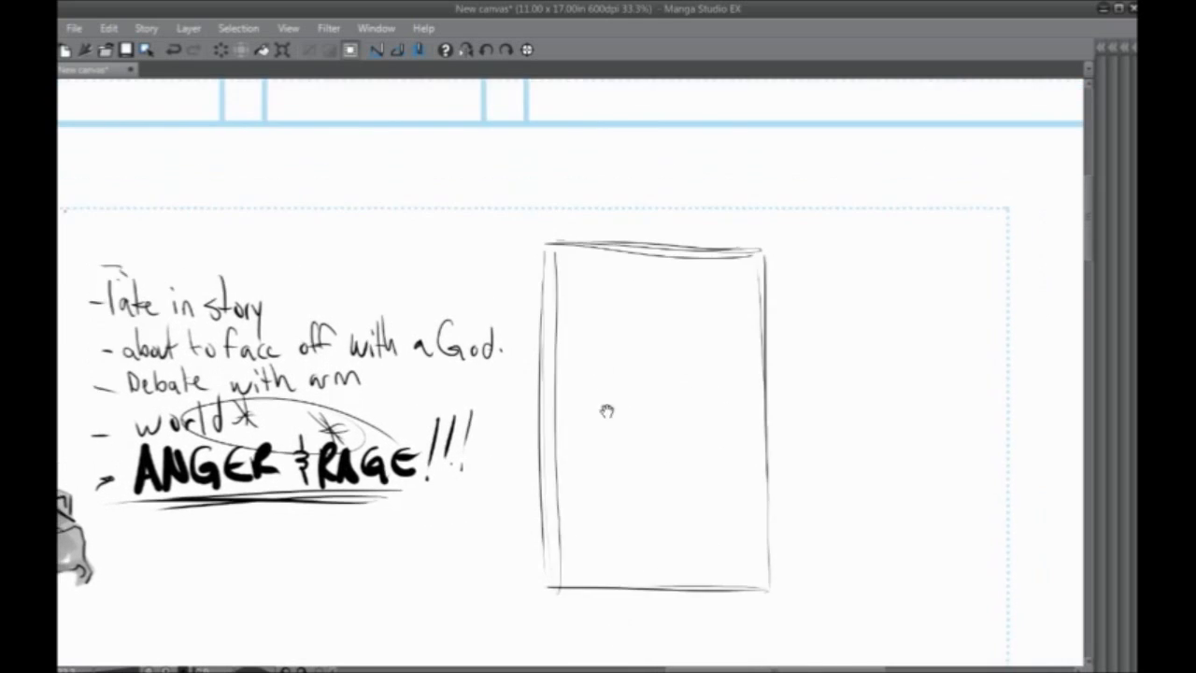
scroll(591, 353, right, 1)
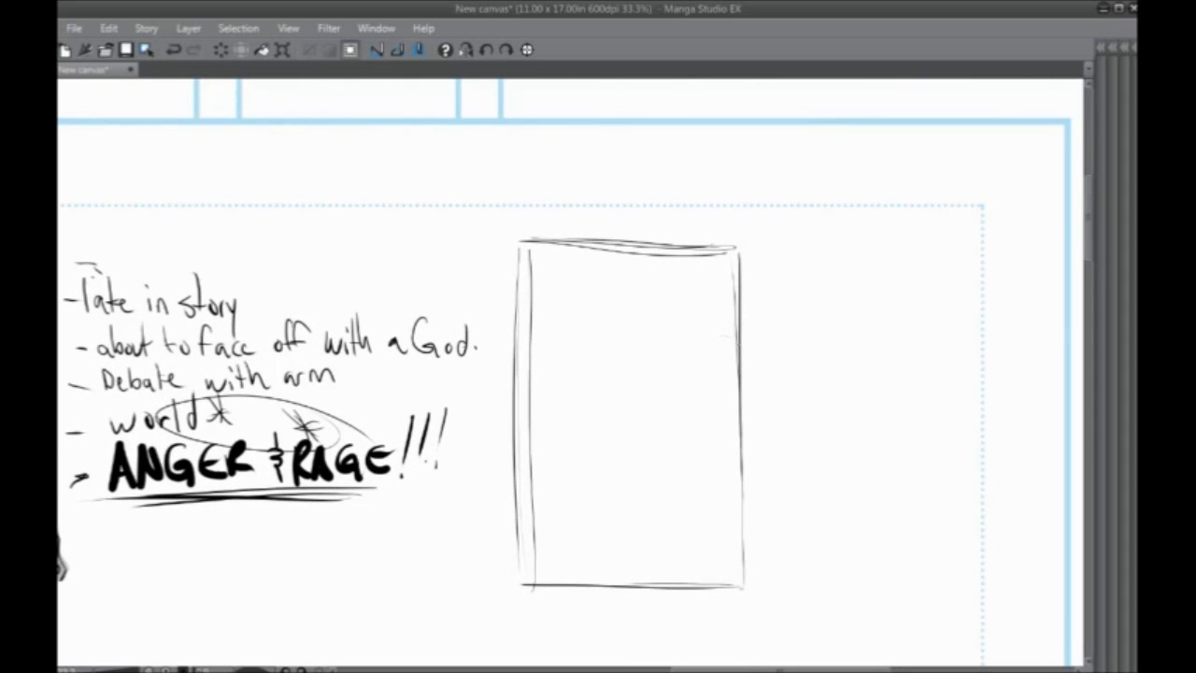
mouse_move(736, 340)
mouse_down()
mouse_move(516, 346)
mouse_move(515, 366)
mouse_move(568, 408)
mouse_up()
mouse_move(578, 297)
mouse_down()
mouse_move(590, 348)
mouse_move(570, 346)
mouse_move(591, 352)
mouse_up()
mouse_move(568, 276)
mouse_down()
mouse_move(568, 343)
mouse_move(594, 353)
mouse_up()
drag(586, 297, 596, 338)
mouse_move(682, 336)
mouse_down()
mouse_move(693, 320)
mouse_move(677, 342)
mouse_move(707, 353)
mouse_up()
mouse_move(682, 322)
mouse_down()
mouse_move(705, 350)
mouse_move(671, 344)
mouse_up()
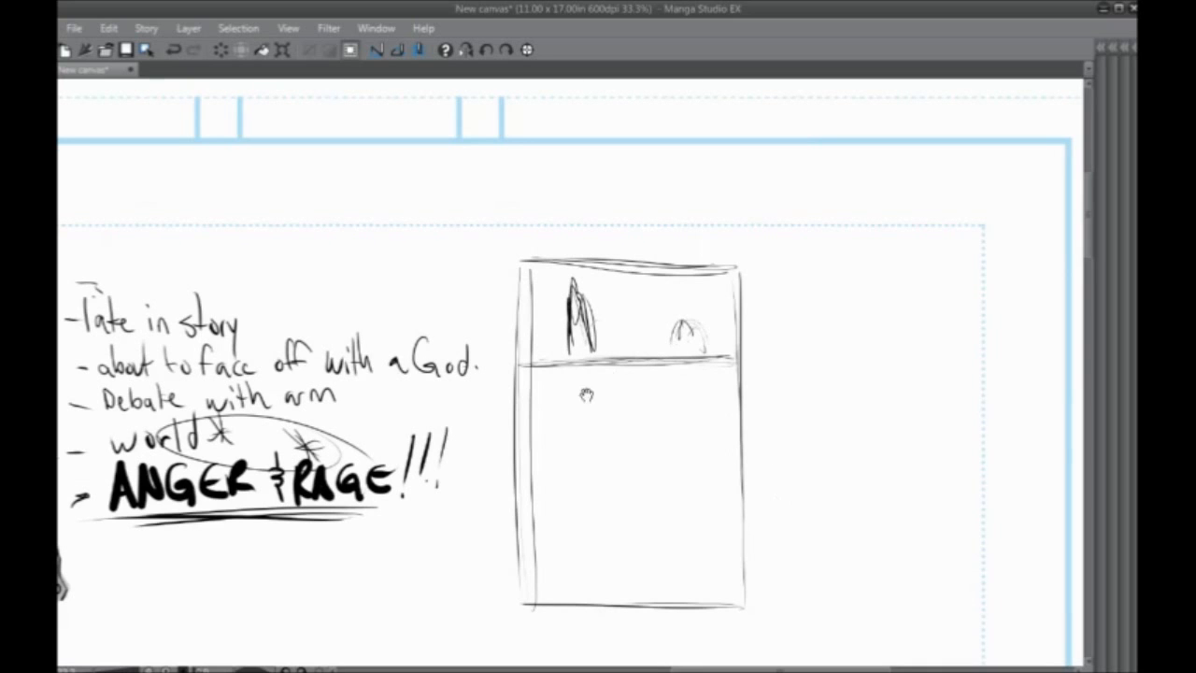
Build the arched shape into a foreground figure and add a curved ground line and rough slopes beside the spire
drag(608, 378, 577, 384)
mouse_move(658, 305)
mouse_down()
mouse_move(693, 312)
mouse_move(644, 336)
mouse_move(672, 342)
mouse_move(662, 298)
mouse_move(674, 299)
mouse_move(641, 353)
mouse_move(703, 347)
mouse_move(671, 291)
mouse_up()
mouse_move(649, 312)
mouse_down()
mouse_move(611, 359)
mouse_move(532, 366)
mouse_move(512, 349)
mouse_up()
drag(596, 353, 534, 359)
mouse_move(659, 344)
mouse_down()
mouse_move(583, 352)
mouse_move(532, 287)
mouse_up()
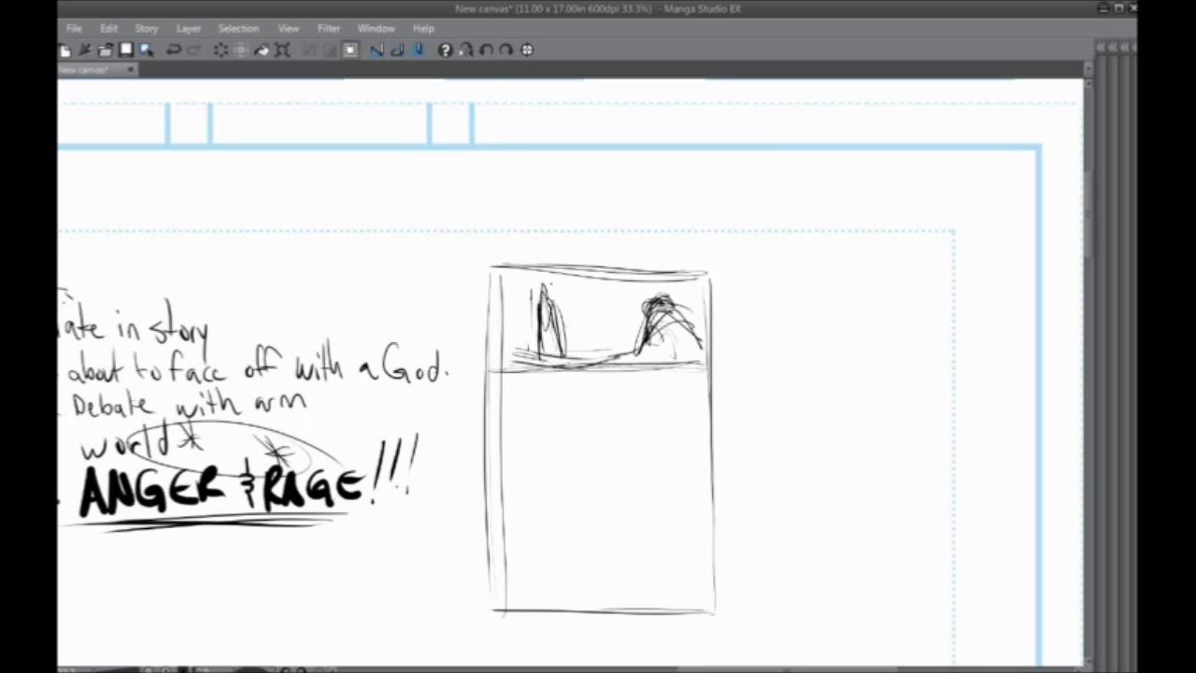
drag(552, 284, 554, 288)
mouse_move(530, 328)
mouse_down()
mouse_move(520, 337)
mouse_move(541, 362)
mouse_up()
drag(510, 311, 500, 346)
mouse_move(499, 331)
mouse_down()
mouse_move(519, 363)
mouse_move(606, 351)
mouse_move(556, 394)
mouse_up()
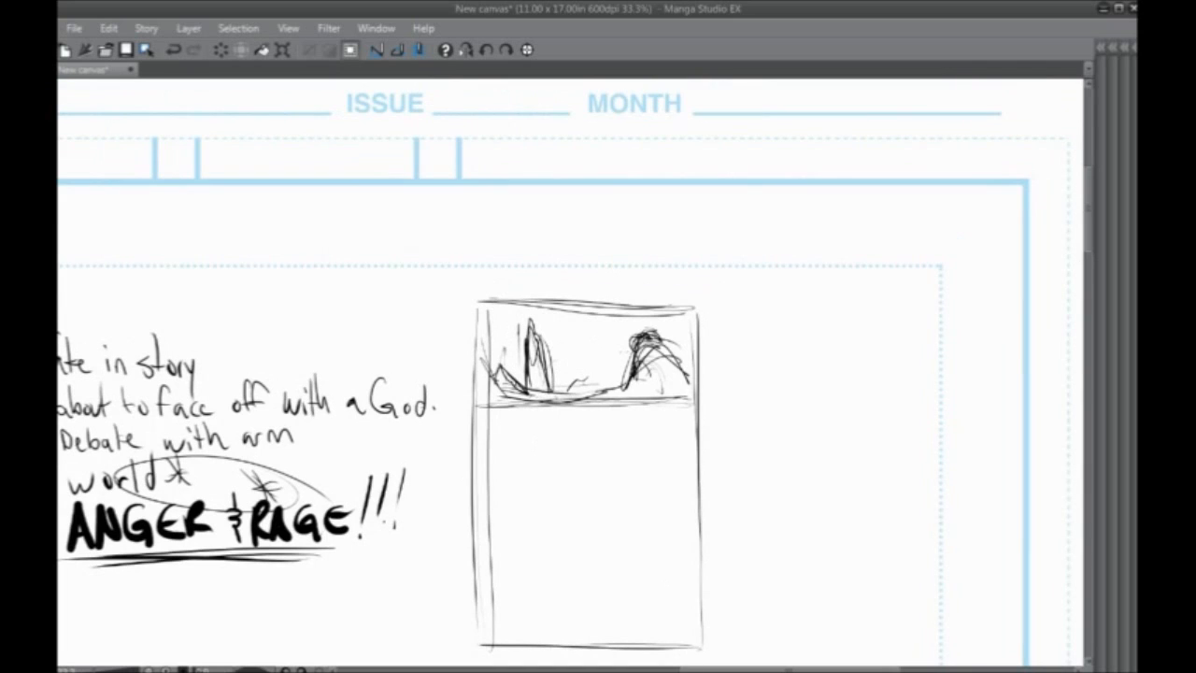
Hatch the background around the foreground figure and sketch small ground shapes and a dark framing edge in the top panel
drag(574, 121, 590, 136)
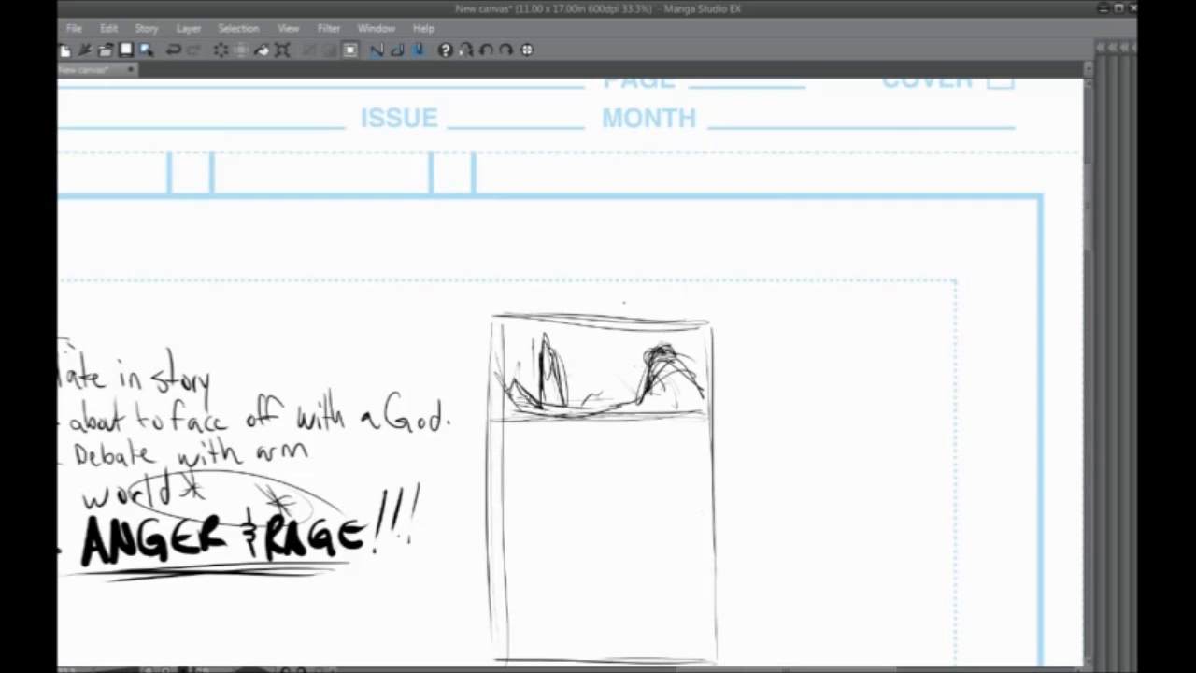
drag(595, 365, 622, 386)
drag(701, 351, 735, 409)
mouse_move(736, 355)
mouse_down()
mouse_move(706, 406)
mouse_move(723, 372)
mouse_move(661, 394)
mouse_move(650, 373)
mouse_move(661, 402)
mouse_up()
mouse_move(671, 387)
mouse_down()
mouse_move(648, 418)
mouse_move(646, 404)
mouse_move(639, 432)
mouse_up()
drag(648, 411, 628, 432)
drag(628, 411, 615, 431)
mouse_move(628, 419)
mouse_down()
mouse_move(621, 431)
mouse_move(641, 430)
mouse_up()
drag(648, 391, 637, 428)
mouse_move(669, 396)
mouse_down()
mouse_move(658, 423)
mouse_move(660, 409)
mouse_up()
mouse_move(677, 364)
mouse_down()
mouse_move(646, 409)
mouse_move(644, 398)
mouse_up()
mouse_move(691, 346)
mouse_down()
mouse_move(652, 370)
mouse_move(667, 389)
mouse_up()
drag(548, 392, 538, 415)
mouse_move(546, 363)
mouse_down()
mouse_move(535, 406)
mouse_move(527, 398)
mouse_up()
drag(551, 340, 525, 389)
mouse_move(540, 350)
mouse_down()
mouse_move(523, 390)
mouse_move(522, 368)
mouse_move(514, 380)
mouse_move(507, 426)
mouse_up()
mouse_move(518, 368)
mouse_down()
mouse_move(506, 411)
mouse_move(513, 392)
mouse_up()
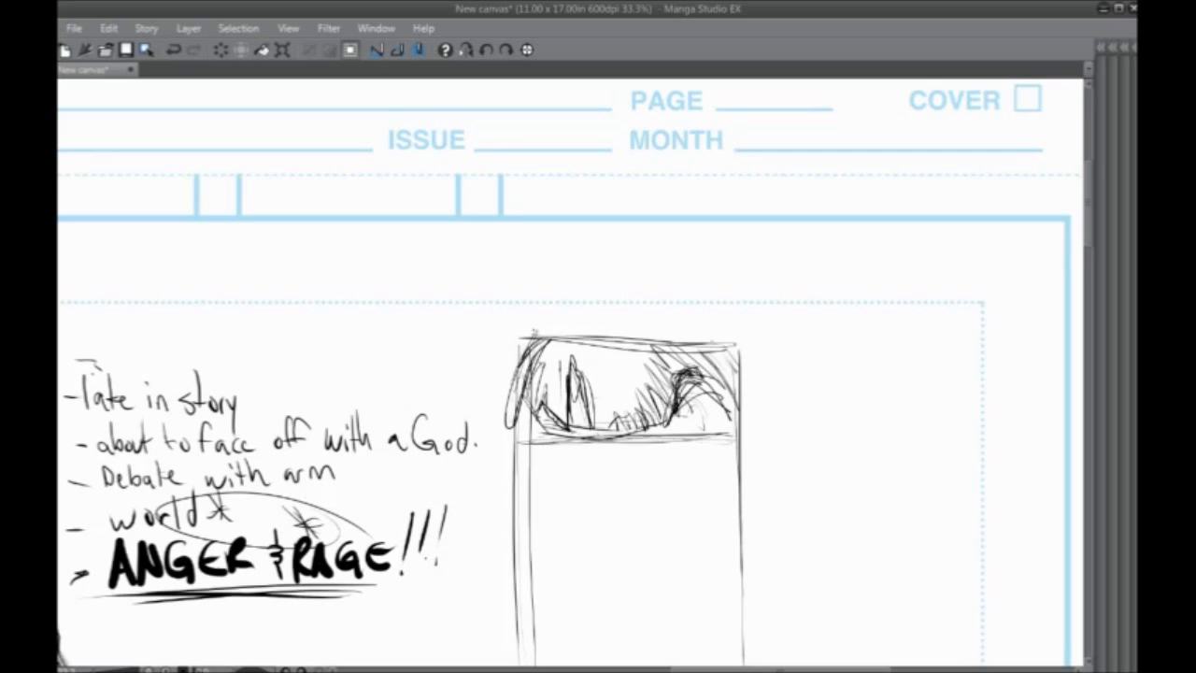
Add more hatching behind the figure and dense scribbled detail around the base of the spire in the top panel
mouse_move(677, 340)
mouse_down()
mouse_move(654, 368)
mouse_move(666, 368)
mouse_up()
mouse_move(734, 353)
mouse_down()
mouse_move(703, 392)
mouse_move(654, 390)
mouse_move(654, 411)
mouse_up()
mouse_move(659, 401)
mouse_down()
mouse_move(650, 420)
mouse_move(619, 422)
mouse_up()
drag(563, 143, 556, 139)
drag(544, 410, 557, 422)
drag(583, 372, 591, 397)
drag(585, 409, 592, 425)
drag(610, 417, 602, 423)
drag(555, 337, 525, 338)
drag(495, 385, 485, 399)
mouse_move(563, 420)
mouse_down()
mouse_move(580, 428)
mouse_move(547, 427)
mouse_up()
mouse_move(520, 414)
mouse_down()
mouse_move(587, 425)
mouse_move(515, 395)
mouse_move(583, 417)
mouse_up()
mouse_move(563, 407)
mouse_down()
mouse_move(583, 415)
mouse_move(554, 395)
mouse_up()
drag(507, 398, 567, 405)
drag(556, 397, 567, 402)
mouse_move(551, 393)
mouse_down()
mouse_move(565, 397)
mouse_move(565, 415)
mouse_move(520, 405)
mouse_move(520, 415)
mouse_up()
drag(514, 398, 519, 422)
mouse_move(501, 418)
mouse_down()
mouse_move(537, 424)
mouse_move(517, 424)
mouse_up()
drag(504, 497, 497, 463)
Fill the top panel's foreground figure with heavy dark strokes to make it a silhouette
mouse_move(623, 339)
mouse_down()
mouse_move(613, 364)
mouse_move(616, 351)
mouse_move(626, 359)
mouse_up()
mouse_move(639, 336)
mouse_down()
mouse_move(617, 360)
mouse_move(624, 377)
mouse_up()
drag(648, 369, 645, 384)
drag(622, 344, 620, 361)
drag(639, 363, 624, 381)
drag(635, 375, 639, 391)
mouse_move(651, 342)
mouse_down()
mouse_move(628, 379)
mouse_move(626, 368)
mouse_up()
mouse_move(654, 338)
mouse_down()
mouse_move(632, 390)
mouse_move(630, 368)
mouse_up()
drag(648, 347, 631, 389)
mouse_move(635, 343)
mouse_down()
mouse_move(622, 394)
mouse_move(613, 381)
mouse_up()
mouse_move(645, 340)
mouse_down()
mouse_move(680, 372)
mouse_move(687, 361)
mouse_up()
mouse_move(677, 334)
mouse_down()
mouse_move(641, 346)
mouse_move(634, 337)
mouse_up()
drag(644, 327, 635, 338)
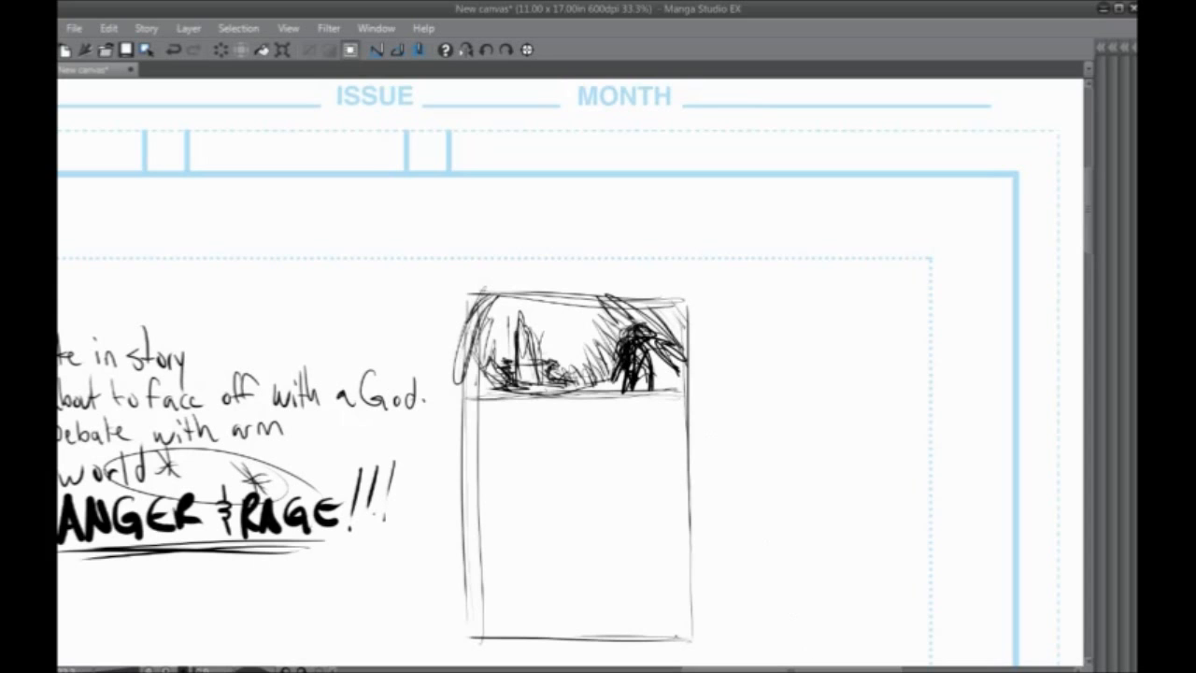
Divide off a tall narrow second-row panel with a dark cloaked figure and curved lines, and draw a horizontal divider beside it
drag(618, 570, 632, 548)
mouse_move(583, 379)
mouse_down()
mouse_move(610, 355)
mouse_move(565, 403)
mouse_move(564, 479)
mouse_up()
drag(562, 360, 566, 532)
drag(563, 388, 565, 484)
drag(564, 472, 523, 487)
drag(553, 443, 555, 482)
mouse_move(552, 406)
mouse_down()
mouse_move(521, 463)
mouse_move(551, 448)
mouse_up()
mouse_move(547, 373)
mouse_down()
mouse_move(553, 481)
mouse_move(519, 465)
mouse_up()
mouse_move(551, 422)
mouse_down()
mouse_move(564, 476)
mouse_move(542, 462)
mouse_move(560, 431)
mouse_move(562, 459)
mouse_up()
drag(524, 432, 552, 490)
drag(510, 453, 552, 480)
drag(517, 470, 540, 489)
drag(512, 431, 555, 454)
mouse_move(514, 417)
mouse_down()
mouse_move(552, 429)
mouse_move(540, 411)
mouse_up()
mouse_move(549, 419)
mouse_down()
mouse_move(562, 439)
mouse_move(550, 385)
mouse_move(519, 357)
mouse_up()
drag(568, 400, 686, 401)
drag(523, 409, 678, 405)
Sketch a close-up of a face with shadowed eyes and curved shoulder lines in the wide panel beside the narrow one
drag(586, 234, 565, 254)
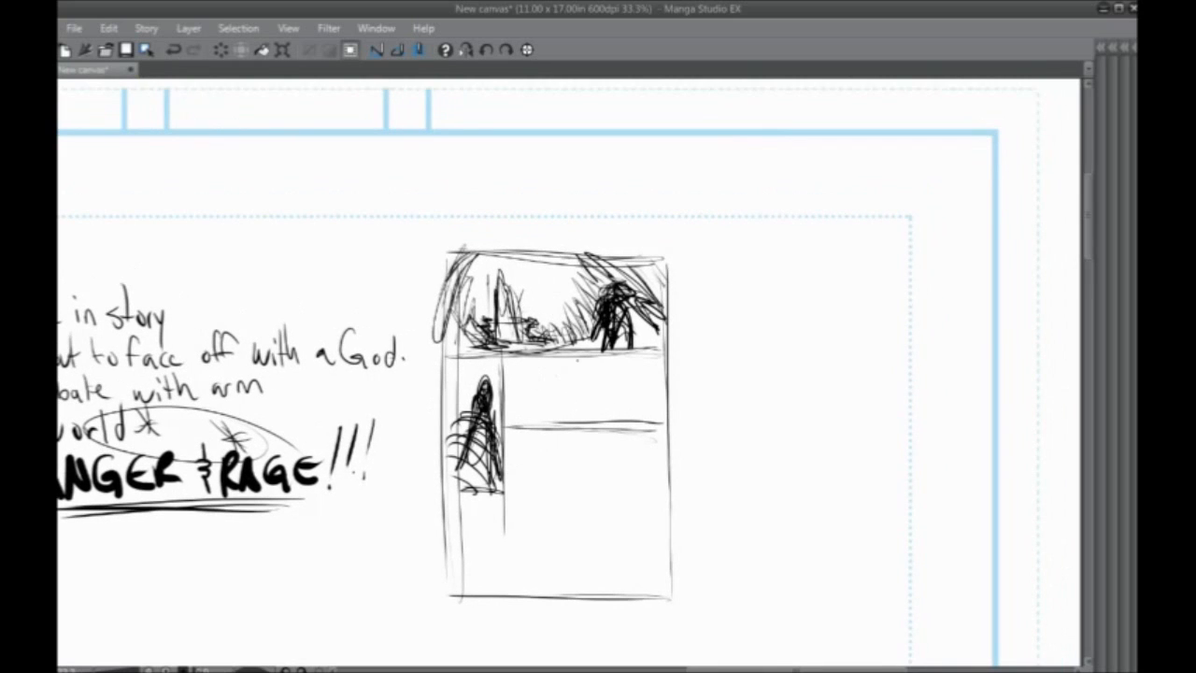
mouse_move(571, 355)
mouse_down()
mouse_move(520, 381)
mouse_move(574, 353)
mouse_move(547, 418)
mouse_up()
drag(566, 373, 526, 379)
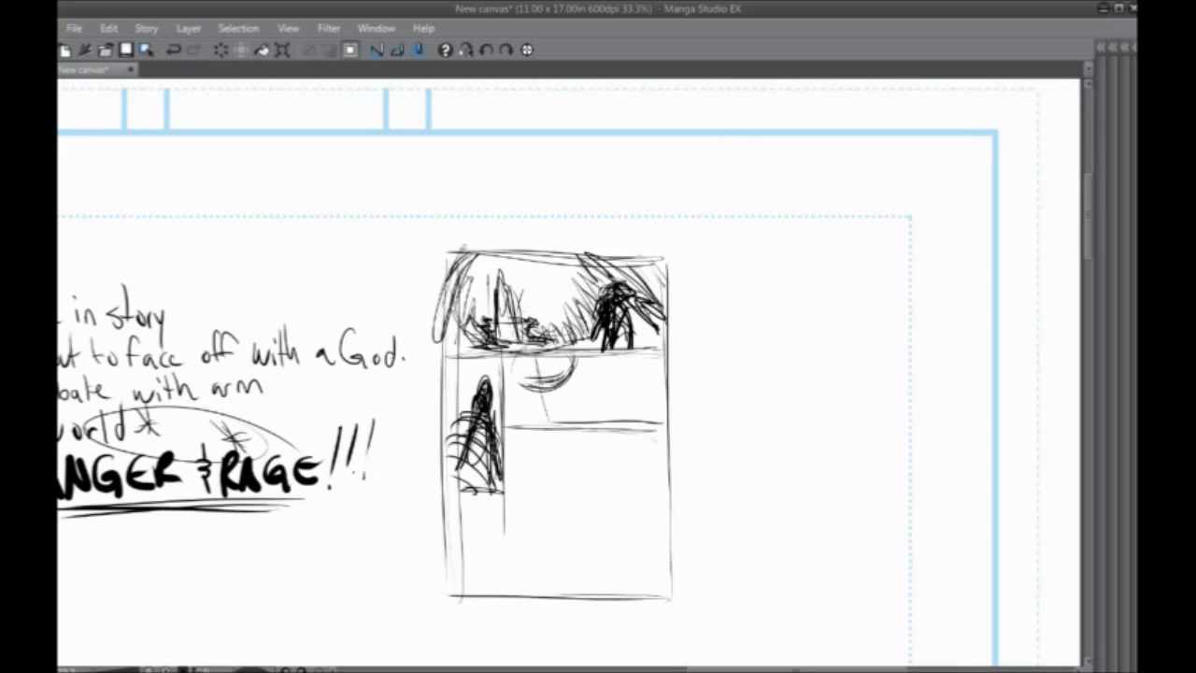
drag(561, 280, 551, 265)
mouse_move(560, 353)
mouse_down()
mouse_move(504, 360)
mouse_move(551, 401)
mouse_move(525, 402)
mouse_up()
drag(536, 383, 516, 396)
drag(536, 352, 505, 393)
drag(568, 377, 555, 400)
mouse_move(570, 340)
mouse_down()
mouse_move(556, 398)
mouse_move(609, 356)
mouse_up()
drag(540, 411, 574, 402)
drag(574, 338, 633, 359)
mouse_move(598, 359)
mouse_down()
mouse_move(632, 380)
mouse_move(586, 374)
mouse_move(563, 392)
mouse_up()
mouse_move(589, 347)
mouse_down()
mouse_move(546, 400)
mouse_move(561, 403)
mouse_up()
mouse_move(613, 355)
mouse_down()
mouse_move(576, 411)
mouse_move(639, 385)
mouse_up()
mouse_move(579, 347)
mouse_down()
mouse_move(654, 379)
mouse_move(654, 392)
mouse_up()
drag(546, 400, 512, 407)
drag(630, 376, 606, 409)
mouse_move(650, 371)
mouse_down()
mouse_move(615, 412)
mouse_move(605, 402)
mouse_up()
drag(524, 401, 511, 413)
Rough in the panel below the face close-up with a base line, a crouching figure and a cluster of small round shapes
mouse_move(589, 461)
mouse_down()
mouse_move(588, 450)
mouse_move(645, 464)
mouse_move(473, 473)
mouse_move(650, 467)
mouse_move(592, 452)
mouse_move(626, 454)
mouse_move(613, 421)
mouse_move(650, 457)
mouse_up()
mouse_move(594, 430)
mouse_down()
mouse_move(613, 422)
mouse_move(583, 460)
mouse_up()
mouse_move(598, 429)
mouse_down()
mouse_move(579, 462)
mouse_move(583, 432)
mouse_up()
mouse_move(589, 462)
mouse_down()
mouse_move(553, 455)
mouse_move(562, 471)
mouse_up()
mouse_move(605, 430)
mouse_down()
mouse_move(590, 460)
mouse_move(536, 462)
mouse_up()
drag(539, 457, 544, 473)
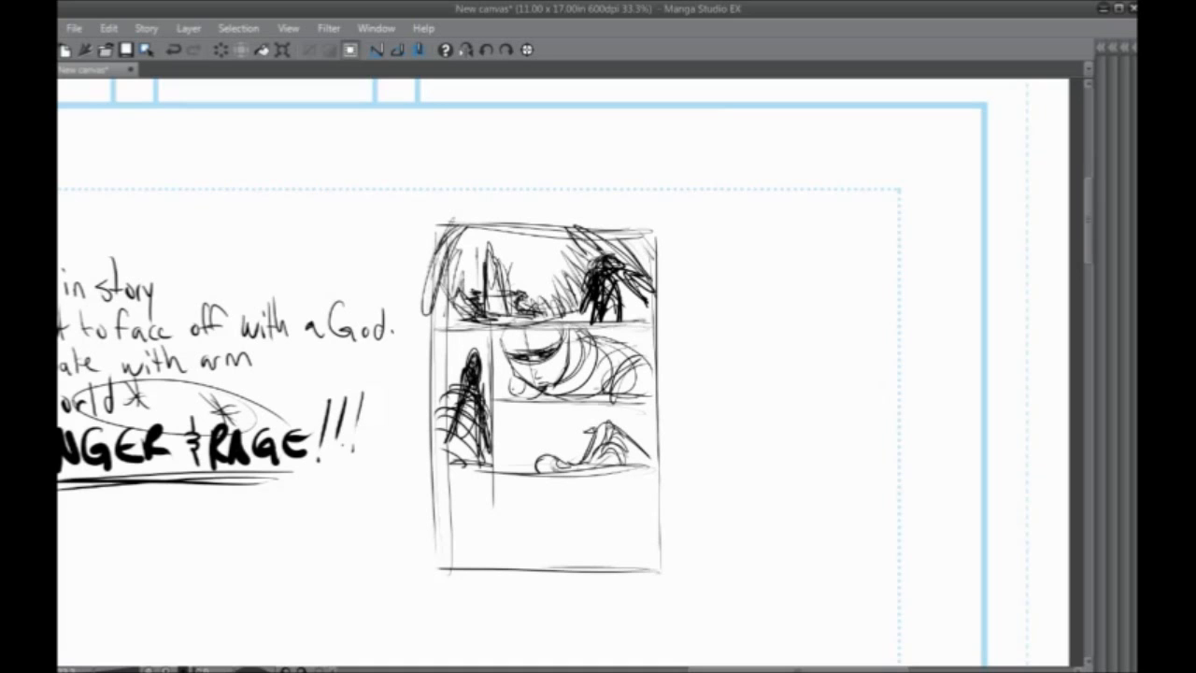
mouse_move(522, 478)
mouse_down()
mouse_move(524, 464)
mouse_move(534, 480)
mouse_up()
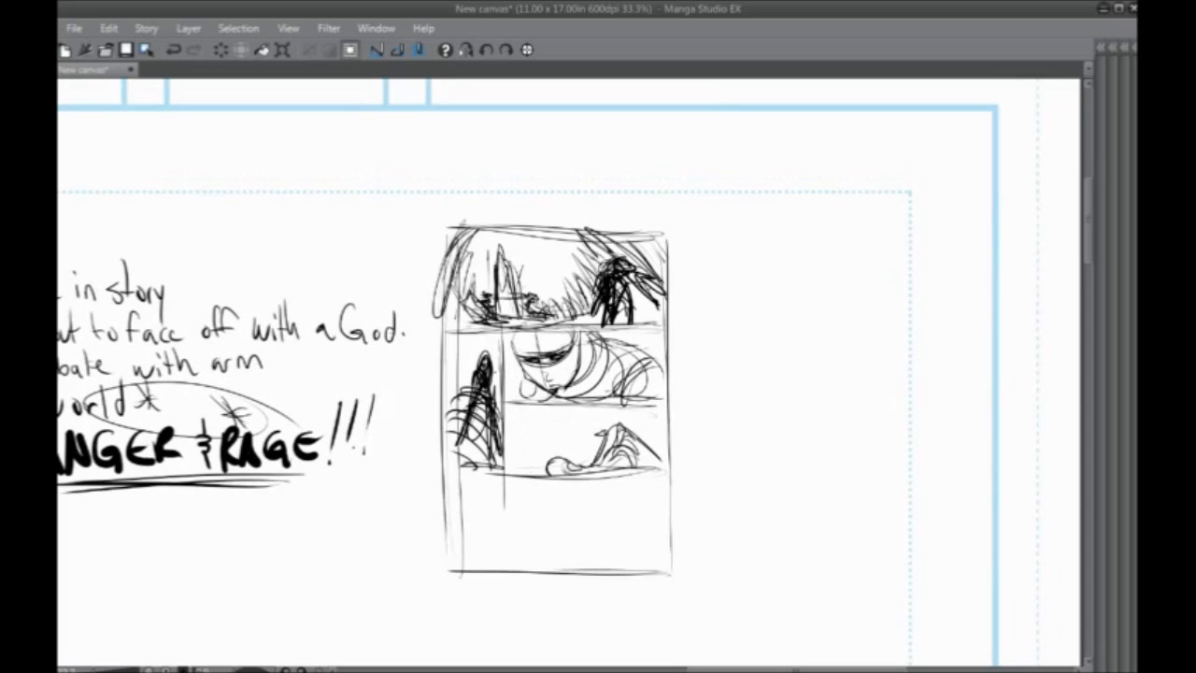
mouse_move(570, 463)
mouse_down()
mouse_move(561, 447)
mouse_move(540, 476)
mouse_up()
mouse_move(598, 436)
mouse_down()
mouse_move(605, 456)
mouse_move(621, 428)
mouse_up()
mouse_move(598, 430)
mouse_down()
mouse_move(609, 419)
mouse_move(603, 433)
mouse_up()
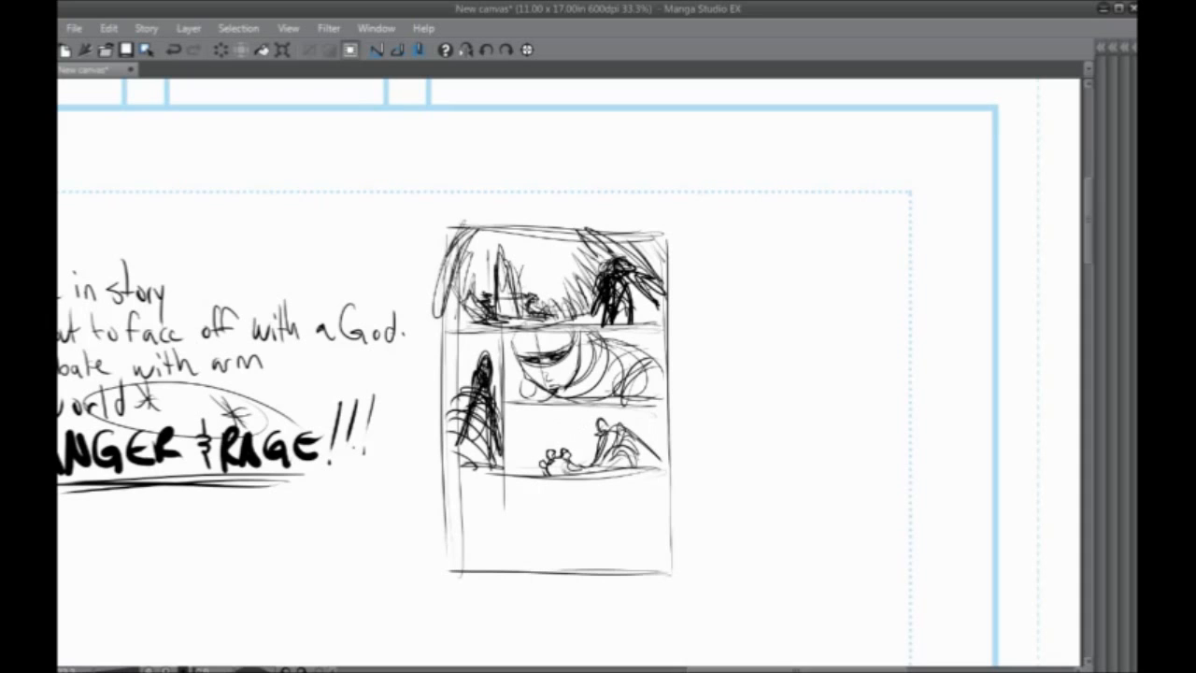
Add sweeping background lines and extra strokes around the crouching figure in the panel below the face close-up
drag(515, 423, 547, 397)
mouse_move(689, 405)
mouse_down()
mouse_move(644, 384)
mouse_move(598, 392)
mouse_up()
drag(639, 383, 617, 398)
drag(633, 396, 592, 437)
drag(620, 428, 613, 439)
drag(626, 394, 596, 418)
drag(601, 411, 553, 449)
drag(588, 389, 538, 416)
drag(598, 381, 549, 415)
mouse_move(568, 403)
mouse_down()
mouse_move(546, 419)
mouse_move(559, 402)
mouse_up()
drag(544, 398, 580, 402)
Draw curved sky lines and a small swirl beside the spire in the top panel
mouse_move(614, 262)
mouse_down()
mouse_move(545, 279)
mouse_move(494, 274)
mouse_up()
mouse_move(607, 279)
mouse_down()
mouse_move(539, 288)
mouse_move(553, 262)
mouse_move(541, 268)
mouse_up()
mouse_move(516, 257)
mouse_down()
mouse_move(502, 278)
mouse_move(495, 261)
mouse_up()
Reinforce the page thumbnail's panel dividers and outer borders, framing the empty bottom panel
drag(446, 417, 417, 360)
drag(495, 413, 616, 413)
drag(502, 351, 648, 344)
drag(545, 352, 631, 348)
drag(422, 460, 400, 410)
drag(495, 441, 497, 443)
mouse_move(478, 372)
mouse_down()
mouse_move(663, 374)
mouse_move(640, 465)
mouse_up()
drag(641, 465, 428, 467)
drag(407, 325, 432, 483)
drag(428, 273, 434, 470)
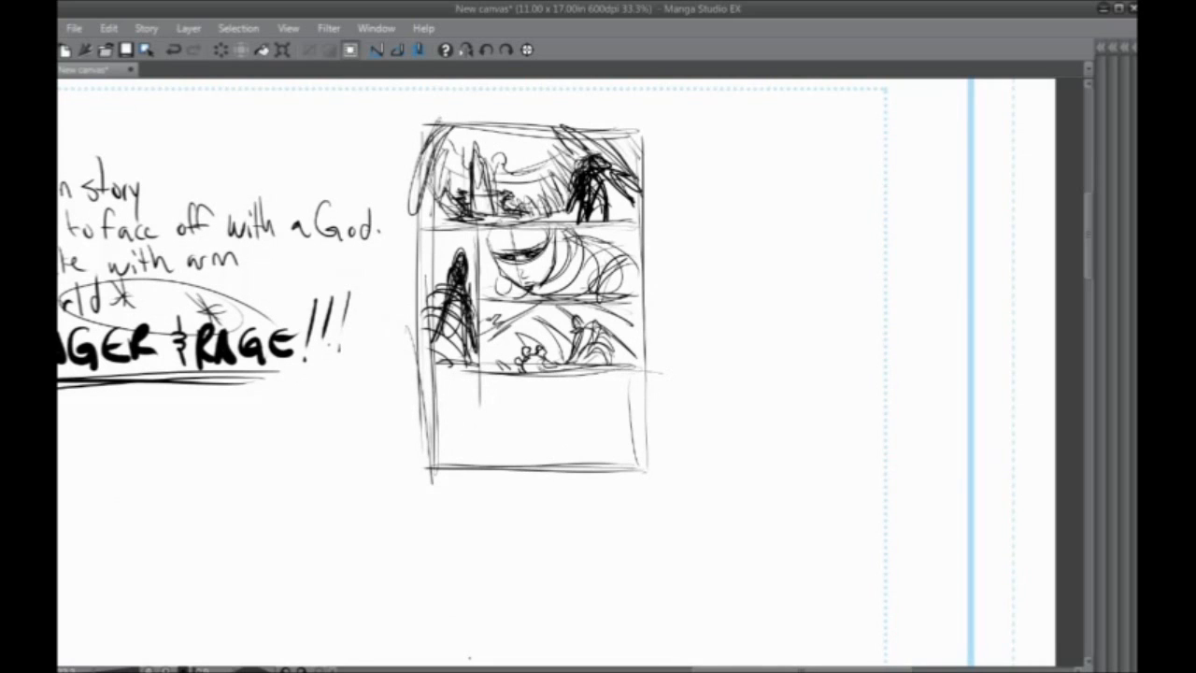
Darken the crouching figure and touch up the small round shapes in the panel below the face close-up
drag(540, 506, 566, 533)
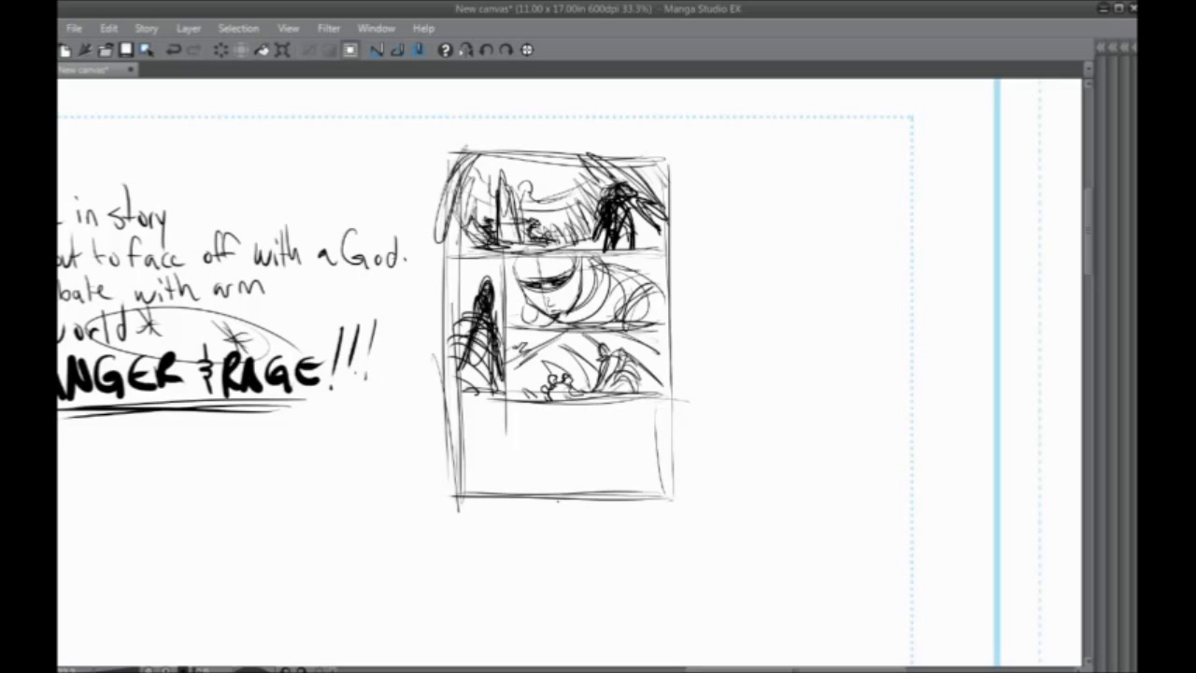
drag(505, 192, 523, 238)
drag(565, 386, 589, 393)
mouse_move(617, 370)
mouse_down()
mouse_move(638, 389)
mouse_move(636, 375)
mouse_up()
mouse_move(617, 370)
mouse_down()
mouse_move(633, 361)
mouse_move(647, 395)
mouse_move(608, 365)
mouse_up()
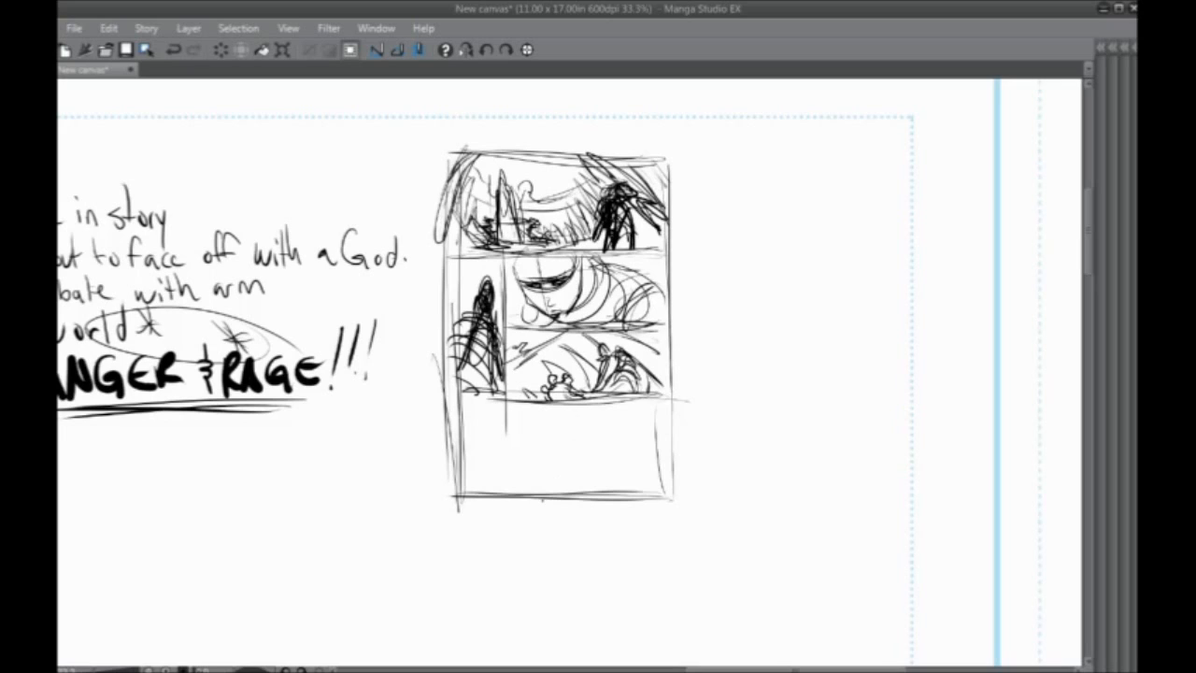
Add final strokes to the small shapes and crouching figure, and double the vertical divider beside the narrow panel
mouse_move(565, 379)
mouse_down()
mouse_move(574, 383)
mouse_move(560, 379)
mouse_up()
drag(539, 392, 546, 382)
drag(559, 390, 573, 398)
mouse_move(644, 391)
mouse_down()
mouse_move(626, 350)
mouse_move(598, 355)
mouse_move(592, 370)
mouse_up()
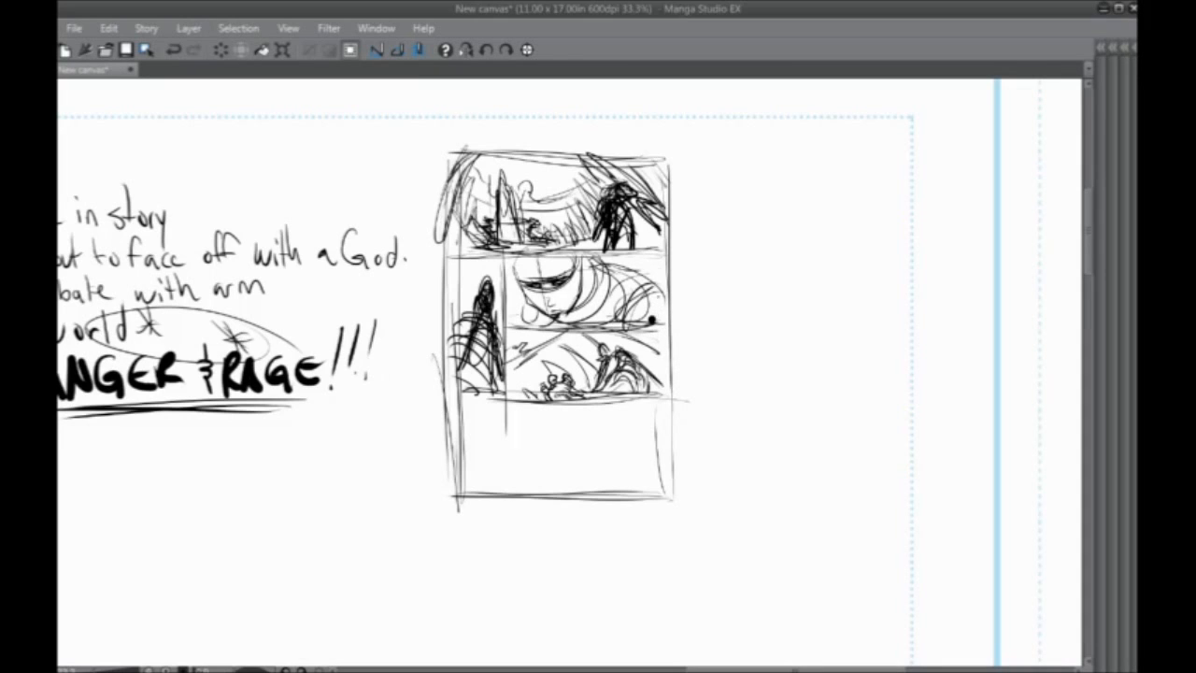
drag(513, 284, 516, 321)
drag(512, 258, 512, 374)
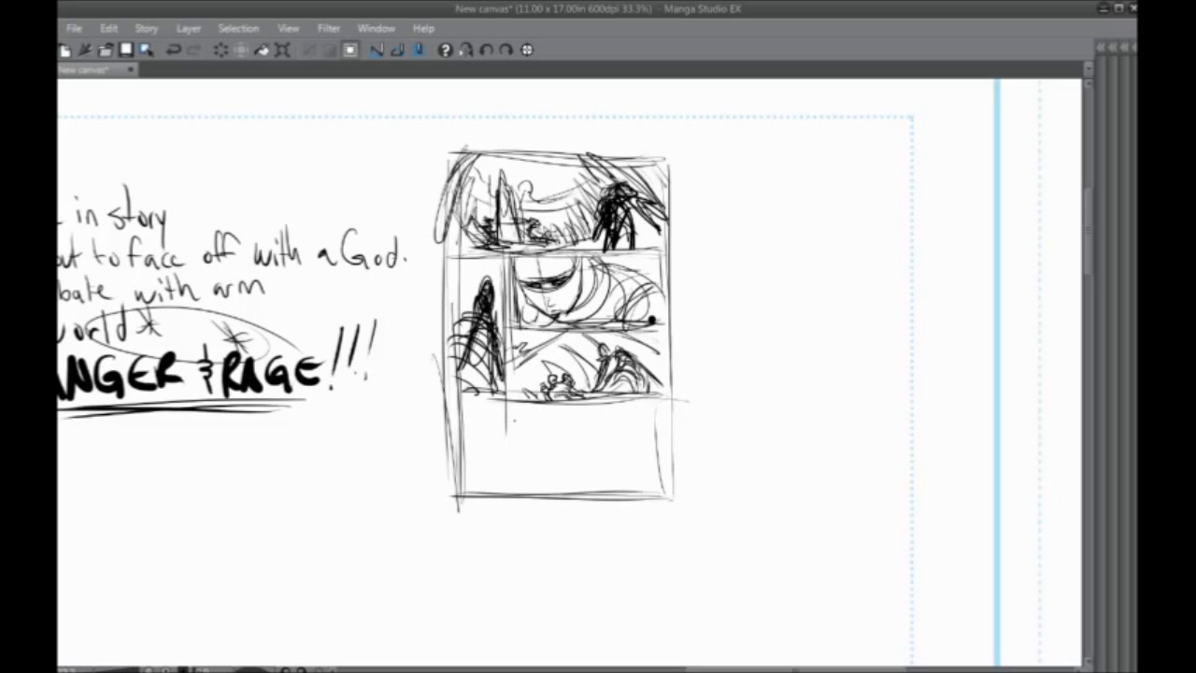
Rough in light arched and crossing construction strokes inside the empty bottom panel of the page thumbnail
drag(497, 428, 585, 472)
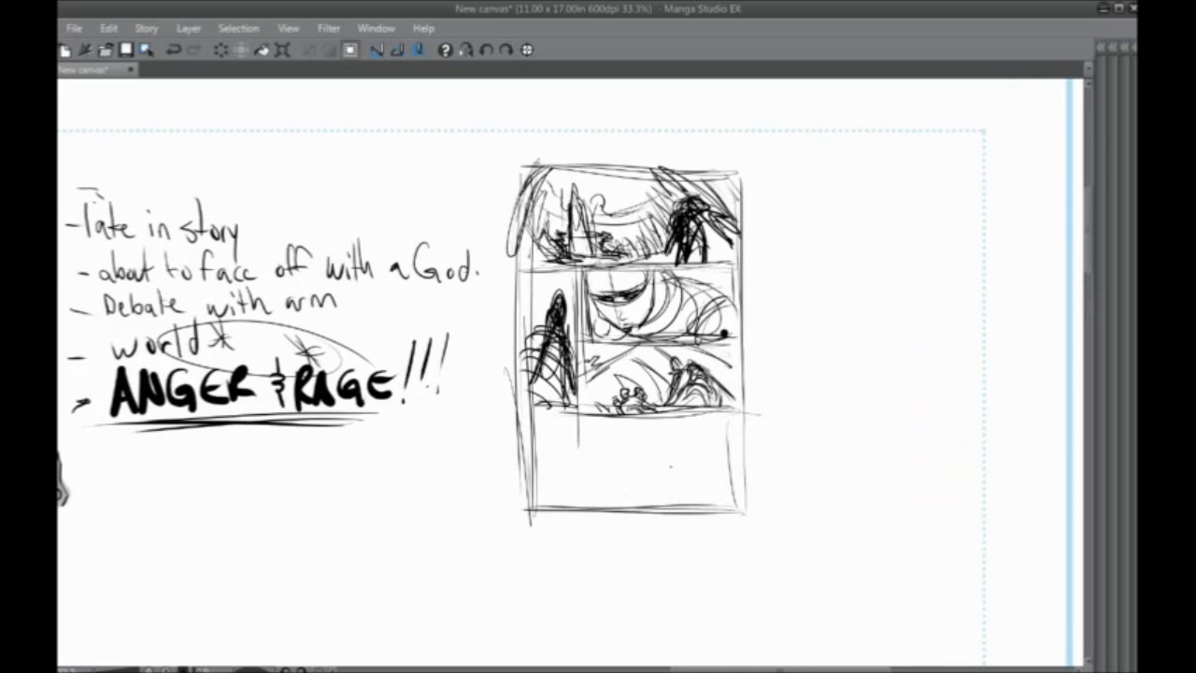
mouse_move(640, 484)
mouse_down()
mouse_move(658, 441)
mouse_move(634, 476)
mouse_move(710, 478)
mouse_move(633, 497)
mouse_up()
drag(708, 457, 693, 495)
drag(685, 390, 710, 408)
mouse_move(601, 466)
mouse_down()
mouse_move(610, 458)
mouse_move(586, 482)
mouse_up()
mouse_move(643, 431)
mouse_down()
mouse_move(721, 480)
mouse_move(587, 481)
mouse_up()
drag(631, 439, 597, 471)
mouse_move(651, 434)
mouse_down()
mouse_move(684, 452)
mouse_move(653, 428)
mouse_move(659, 438)
mouse_up()
drag(681, 417, 656, 435)
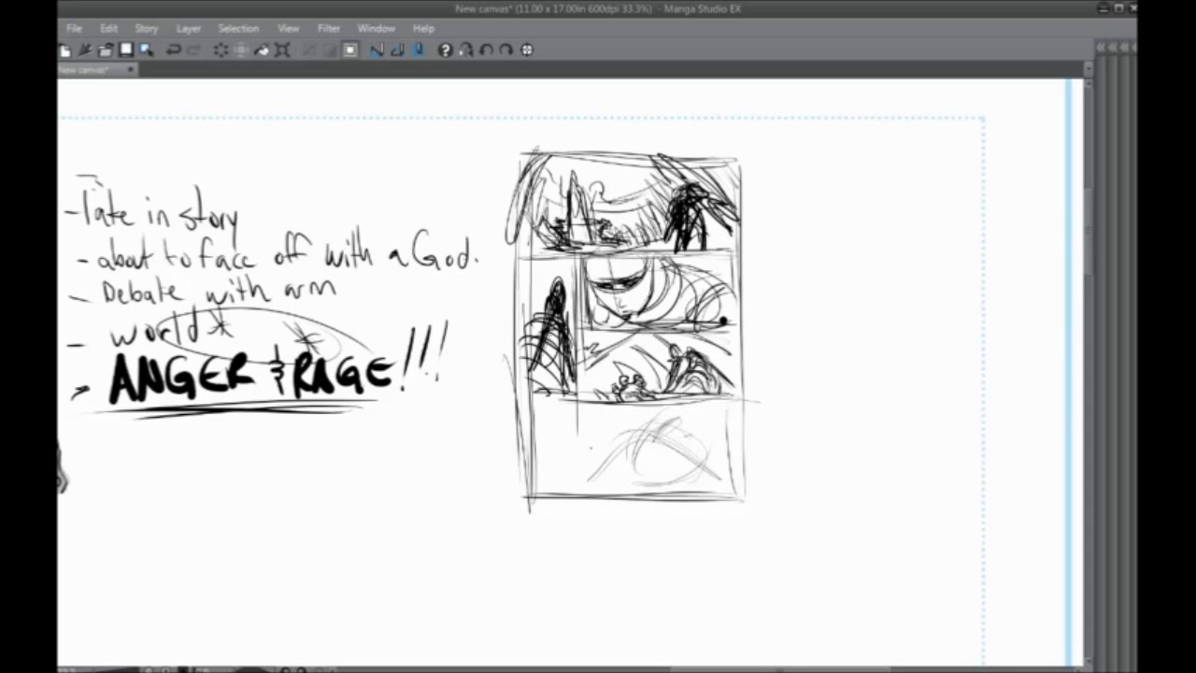
Reinforce the page thumbnail's left border with repeated long strokes and go over its top and right edges
drag(454, 158, 439, 186)
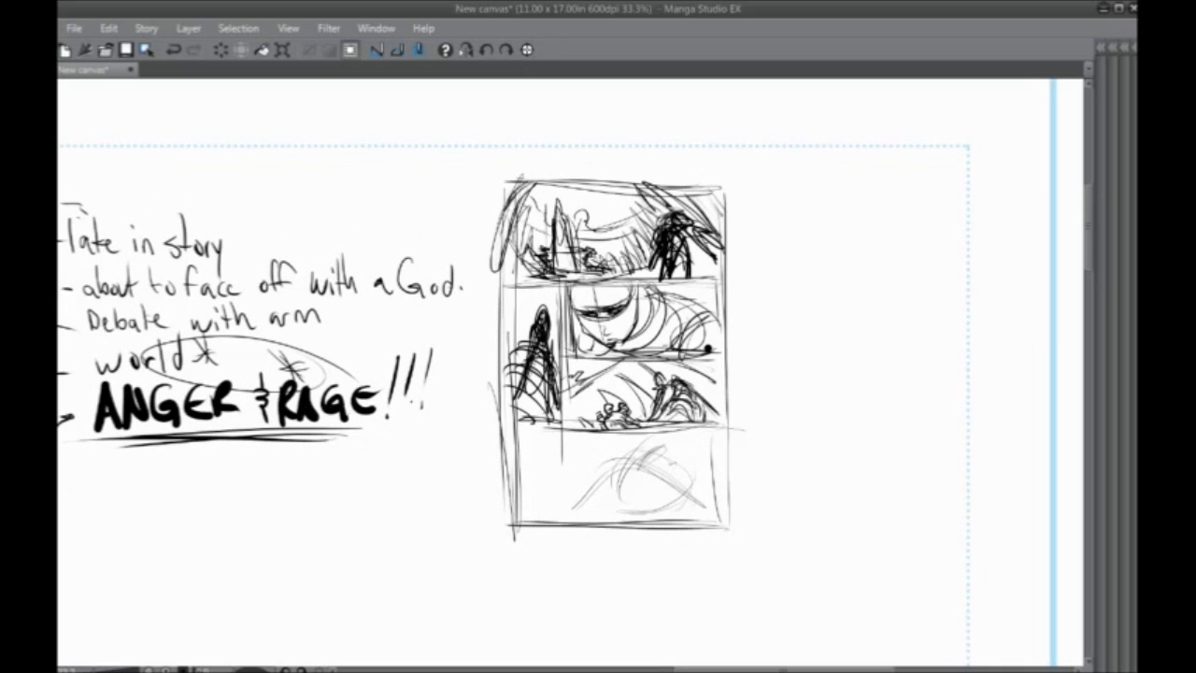
drag(464, 411, 515, 417)
scroll(545, 492, down, 1)
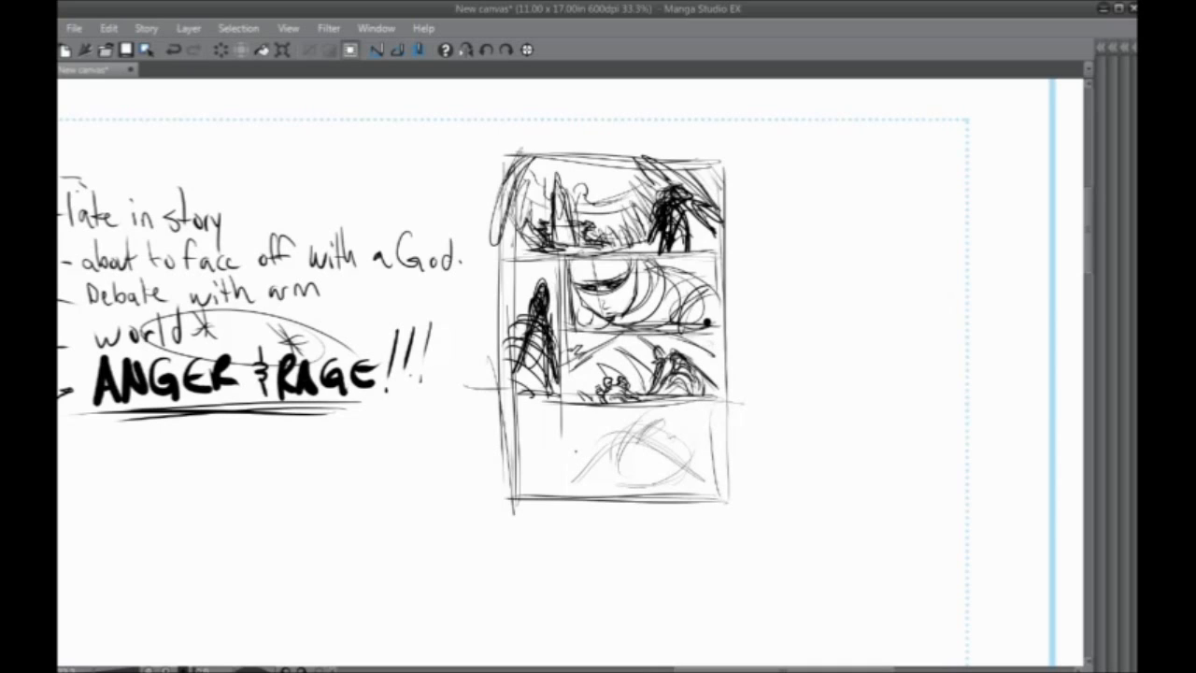
drag(512, 284, 514, 499)
drag(512, 261, 510, 478)
drag(507, 172, 506, 346)
drag(506, 208, 510, 426)
mouse_move(541, 157)
mouse_down()
mouse_move(686, 164)
mouse_move(723, 213)
mouse_up()
mouse_move(725, 271)
mouse_down()
mouse_move(738, 542)
mouse_move(533, 501)
mouse_move(719, 503)
mouse_move(748, 529)
mouse_up()
Thicken the thumbnail's outer frame and add a second border line just below the bottom panel
key(e)
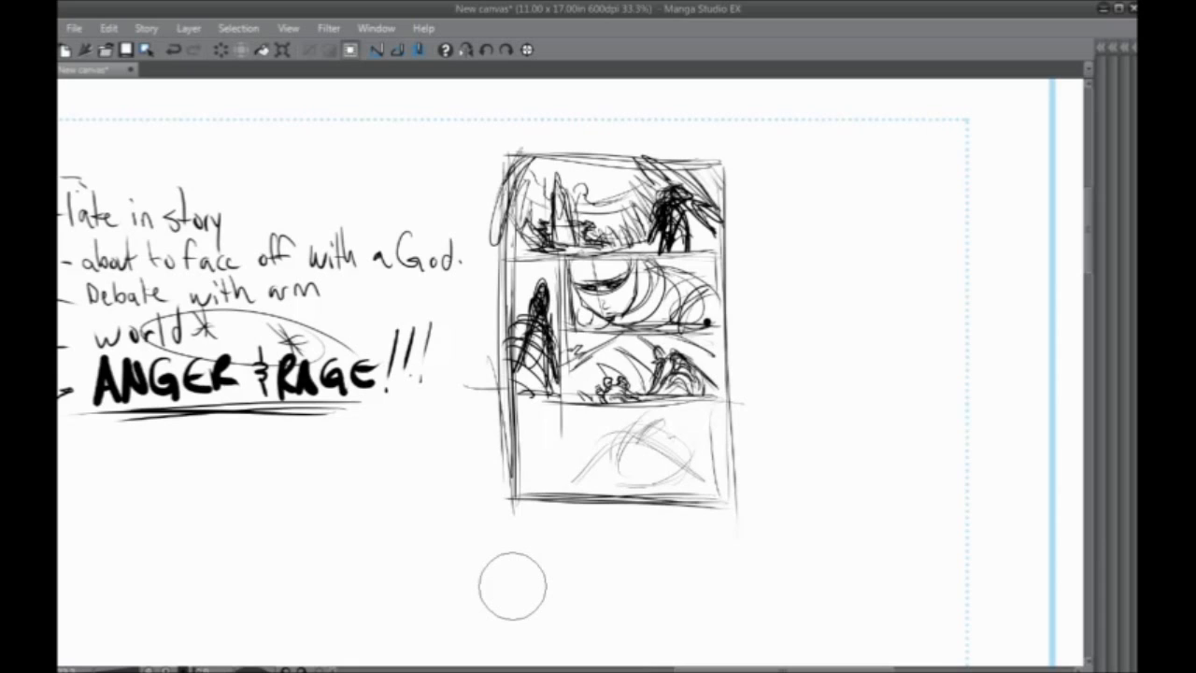
drag(504, 190, 510, 458)
drag(501, 224, 506, 387)
drag(502, 172, 503, 155)
mouse_move(587, 169)
mouse_down()
mouse_move(712, 153)
mouse_move(721, 308)
mouse_up()
drag(725, 359, 729, 510)
drag(732, 514, 562, 519)
mouse_move(632, 514)
mouse_down()
mouse_move(710, 519)
mouse_move(526, 513)
mouse_up()
drag(600, 518, 559, 517)
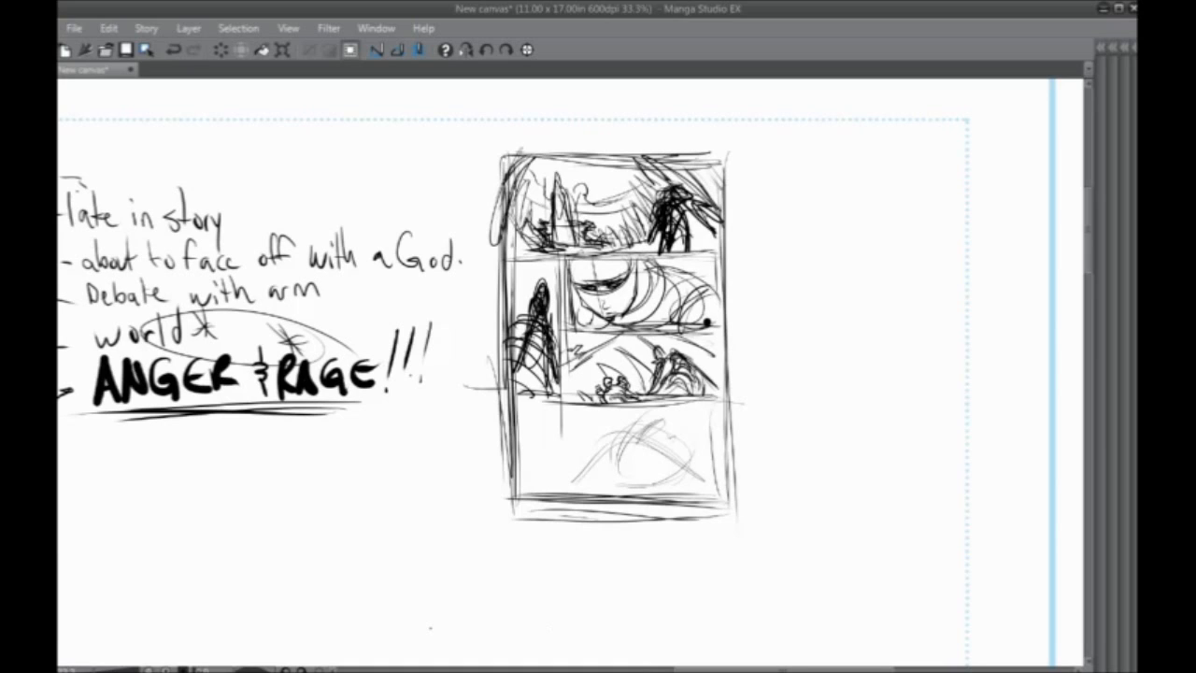
drag(645, 450, 678, 459)
drag(603, 464, 677, 461)
mouse_move(590, 462)
mouse_down()
mouse_move(623, 443)
mouse_move(686, 466)
mouse_up()
drag(607, 462, 664, 443)
mouse_move(625, 442)
mouse_down()
mouse_move(659, 427)
mouse_move(631, 428)
mouse_up()
drag(628, 437, 650, 426)
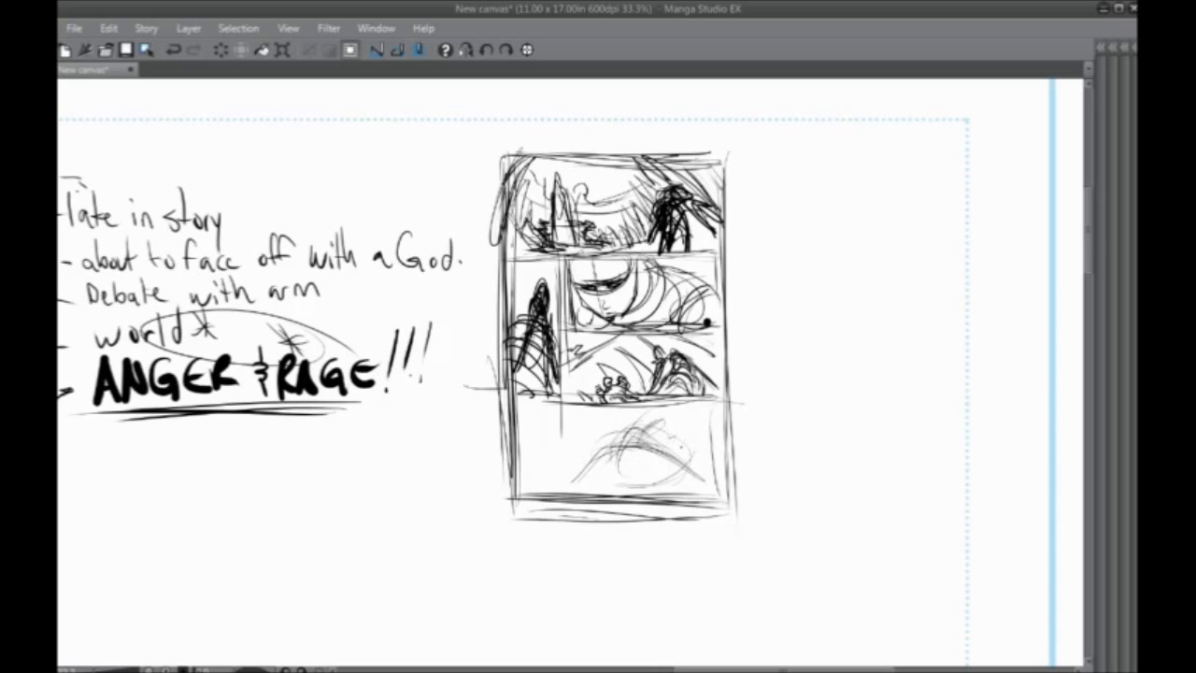
mouse_move(634, 437)
mouse_down()
mouse_move(669, 412)
mouse_move(691, 416)
mouse_move(714, 482)
mouse_up()
mouse_move(653, 479)
mouse_down()
mouse_move(714, 461)
mouse_move(617, 493)
mouse_up()
mouse_move(617, 448)
mouse_down()
mouse_move(581, 456)
mouse_move(561, 483)
mouse_up()
mouse_move(586, 445)
mouse_down()
mouse_move(566, 463)
mouse_move(566, 449)
mouse_move(617, 446)
mouse_move(583, 491)
mouse_move(589, 500)
mouse_up()
drag(581, 468, 549, 498)
mouse_move(579, 470)
mouse_down()
mouse_move(552, 496)
mouse_move(574, 498)
mouse_up()
key(ctrl+z)
key(ctrl+z)
key(ctrl+z)
key(ctrl+z)
key(ctrl+z)
key(ctrl+z)
key(ctrl+z)
key(ctrl+z)
key(ctrl+z)
key(ctrl+z)
Sketch the first rough contours of the large hunched form in the bottom panel
drag(659, 495, 648, 472)
mouse_move(558, 500)
mouse_down()
mouse_move(588, 458)
mouse_move(607, 454)
mouse_up()
drag(639, 456, 647, 476)
drag(613, 432, 628, 421)
drag(549, 426, 619, 398)
drag(624, 484, 688, 452)
Draw the two large round shapes and the dense curved strokes around them in the upper part of the bottom panel
drag(659, 403, 534, 471)
mouse_move(538, 409)
mouse_down()
mouse_move(537, 461)
mouse_move(624, 442)
mouse_up()
mouse_move(538, 411)
mouse_down()
mouse_move(562, 445)
mouse_move(607, 447)
mouse_up()
mouse_move(532, 444)
mouse_down()
mouse_move(611, 408)
mouse_move(557, 406)
mouse_up()
mouse_move(551, 417)
mouse_down()
mouse_move(555, 431)
mouse_move(540, 426)
mouse_move(565, 431)
mouse_move(539, 411)
mouse_move(566, 438)
mouse_move(544, 426)
mouse_up()
mouse_move(561, 430)
mouse_down()
mouse_move(572, 437)
mouse_move(603, 407)
mouse_up()
drag(542, 449, 609, 426)
drag(602, 415, 622, 411)
mouse_move(588, 464)
mouse_down()
mouse_move(641, 423)
mouse_move(622, 450)
mouse_move(634, 416)
mouse_up()
mouse_move(583, 411)
mouse_down()
mouse_move(630, 443)
mouse_move(620, 462)
mouse_up()
mouse_move(628, 417)
mouse_down()
mouse_move(585, 439)
mouse_move(641, 418)
mouse_up()
Complete the bottom panel with the bulky figure's lower contours, radiating ground strokes and edge lines
mouse_move(599, 461)
mouse_down()
mouse_move(658, 423)
mouse_move(673, 458)
mouse_move(654, 418)
mouse_move(630, 403)
mouse_move(707, 400)
mouse_move(695, 484)
mouse_move(669, 446)
mouse_move(688, 440)
mouse_move(684, 497)
mouse_move(688, 473)
mouse_move(660, 495)
mouse_move(699, 485)
mouse_move(682, 513)
mouse_move(725, 495)
mouse_up()
drag(724, 496, 706, 515)
mouse_move(665, 488)
mouse_down()
mouse_move(624, 472)
mouse_move(607, 505)
mouse_move(649, 493)
mouse_move(617, 463)
mouse_move(721, 491)
mouse_move(653, 450)
mouse_move(710, 467)
mouse_move(644, 411)
mouse_move(628, 456)
mouse_move(603, 401)
mouse_move(579, 450)
mouse_move(626, 452)
mouse_move(591, 435)
mouse_move(607, 419)
mouse_move(600, 460)
mouse_move(540, 430)
mouse_move(577, 455)
mouse_move(561, 431)
mouse_move(576, 430)
mouse_move(617, 469)
mouse_up()
mouse_move(726, 478)
mouse_down()
mouse_move(691, 430)
mouse_move(725, 446)
mouse_move(708, 407)
mouse_move(639, 495)
mouse_move(602, 512)
mouse_move(592, 467)
mouse_move(572, 462)
mouse_move(669, 417)
mouse_move(535, 492)
mouse_move(524, 452)
mouse_move(557, 458)
mouse_move(544, 441)
mouse_move(563, 470)
mouse_move(536, 476)
mouse_move(559, 456)
mouse_move(520, 429)
mouse_up()
mouse_move(534, 476)
mouse_down()
mouse_move(579, 495)
mouse_move(551, 505)
mouse_move(608, 518)
mouse_up()
drag(514, 424, 526, 413)
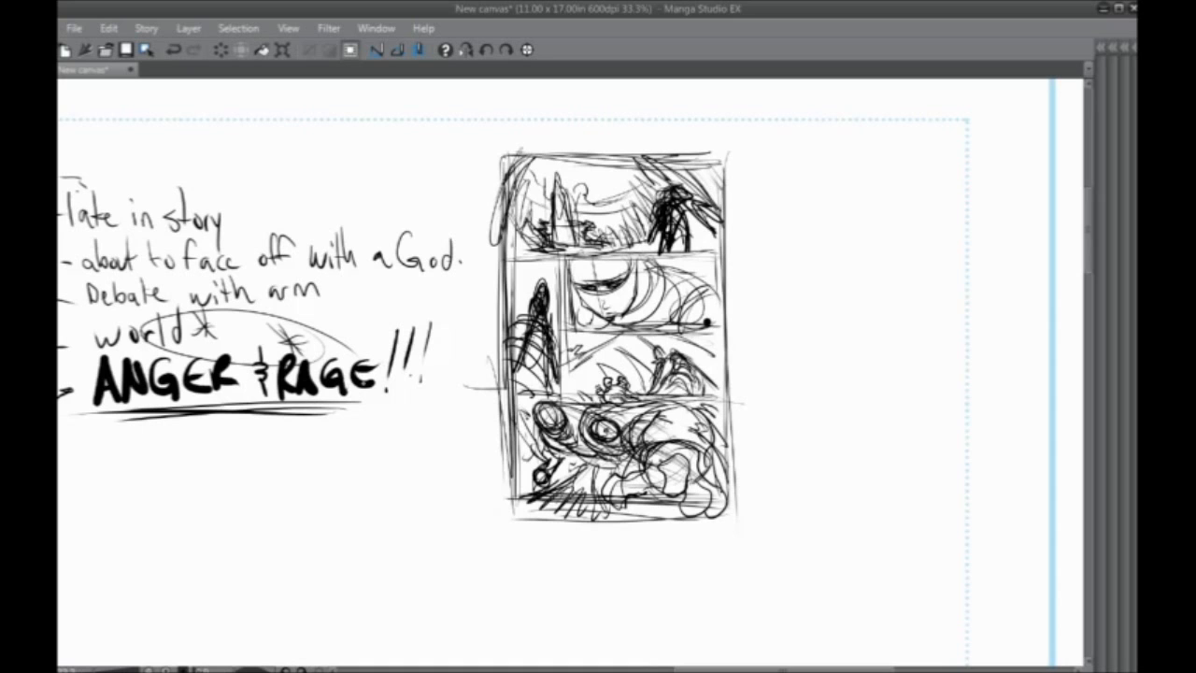
Save the canvas as godslayer2 in Manga Studio format in the Comics > PERSONAL > Godslayer folder
drag(384, 444, 436, 452)
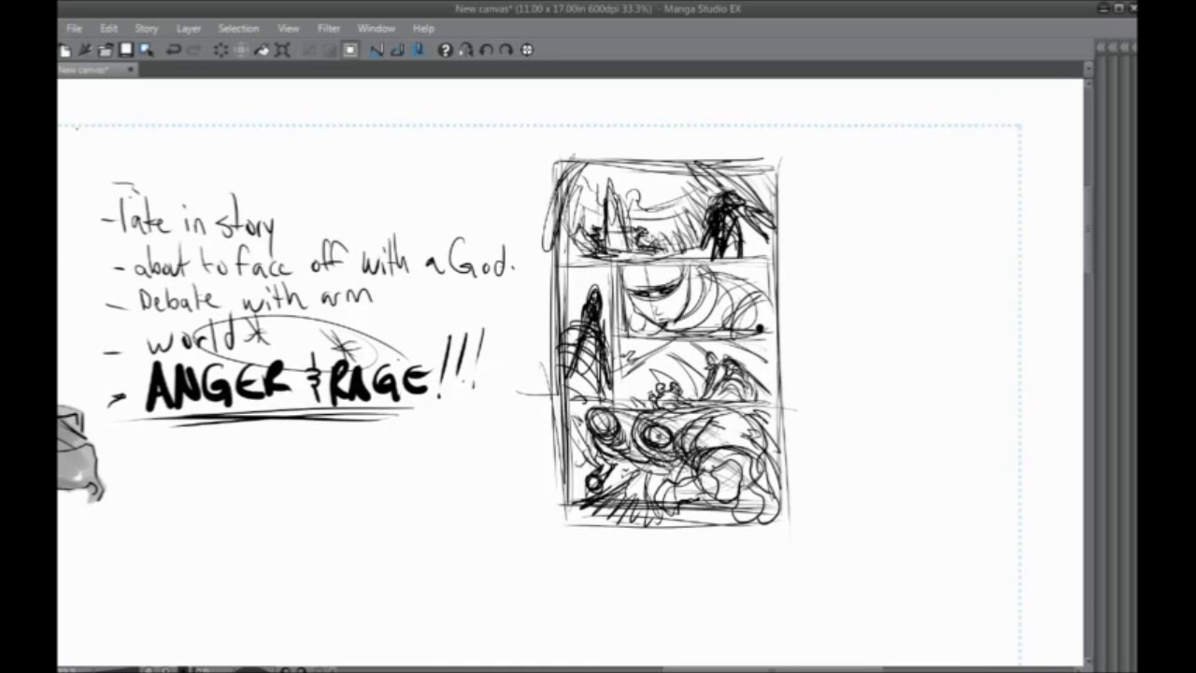
click(74, 30)
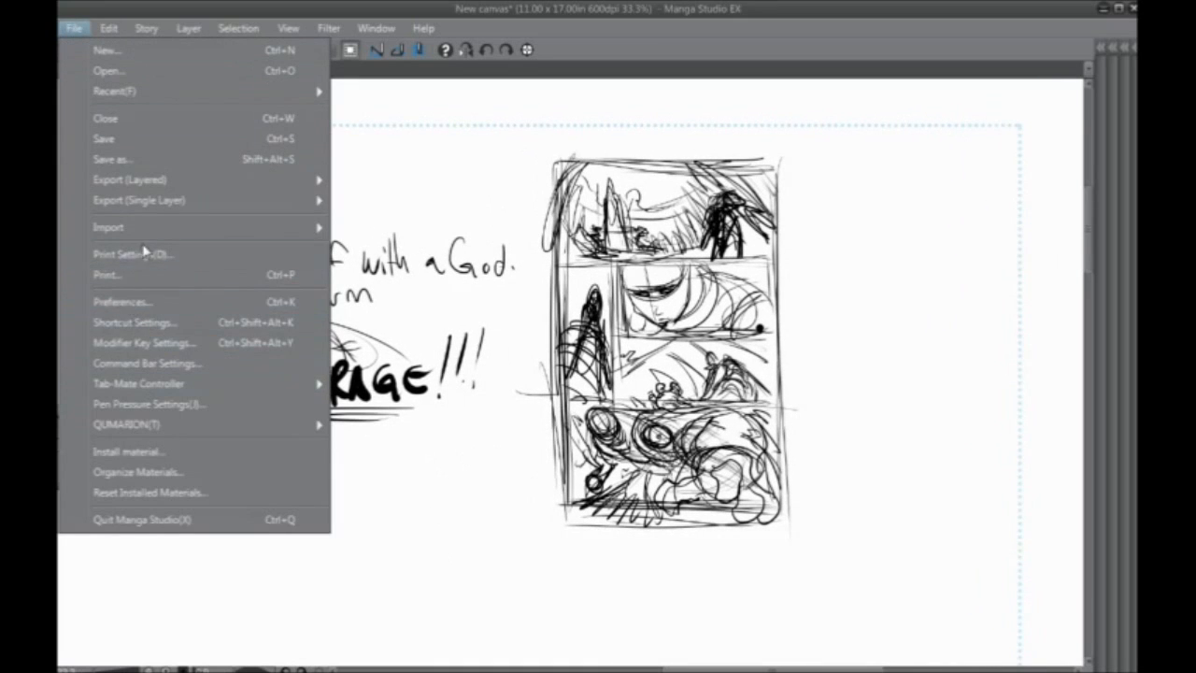
click(151, 161)
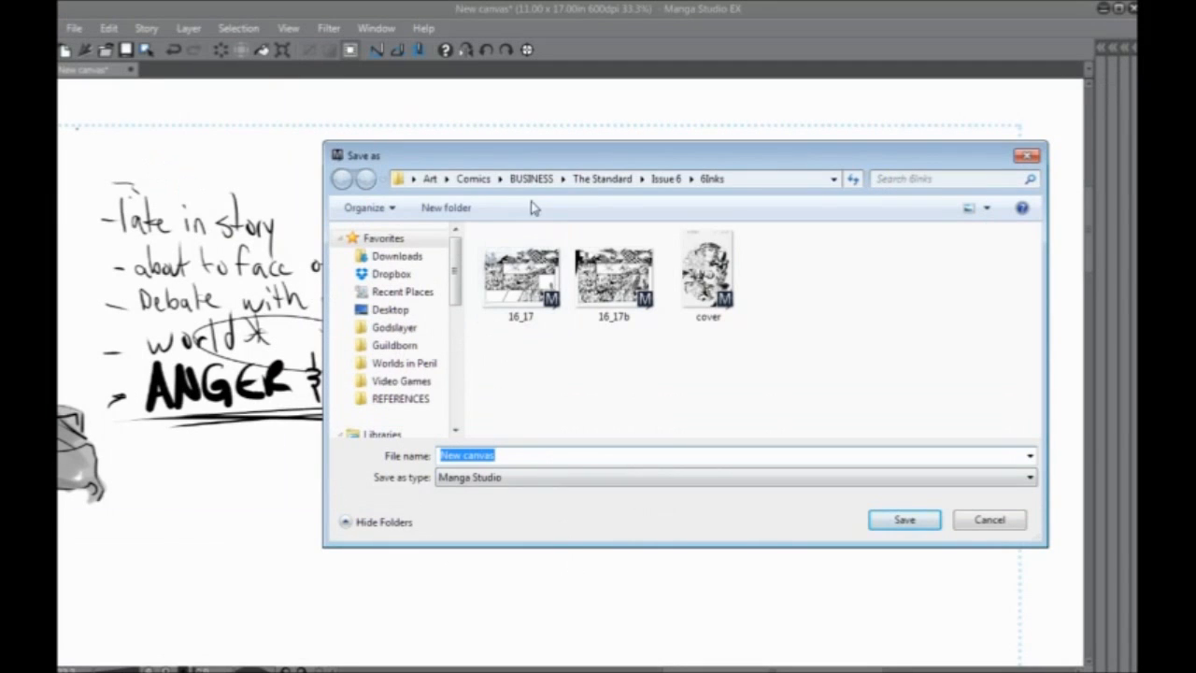
click(473, 178)
double_click(517, 278)
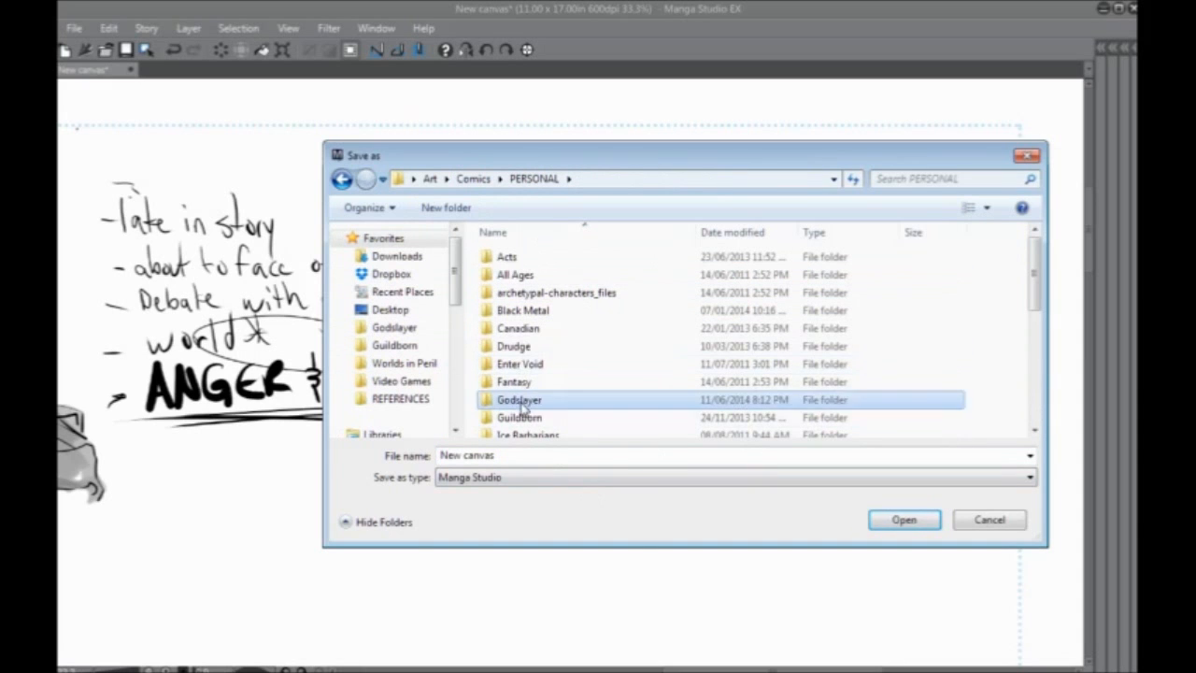
double_click(520, 400)
click(610, 307)
click(490, 457)
click(495, 456)
click(870, 521)
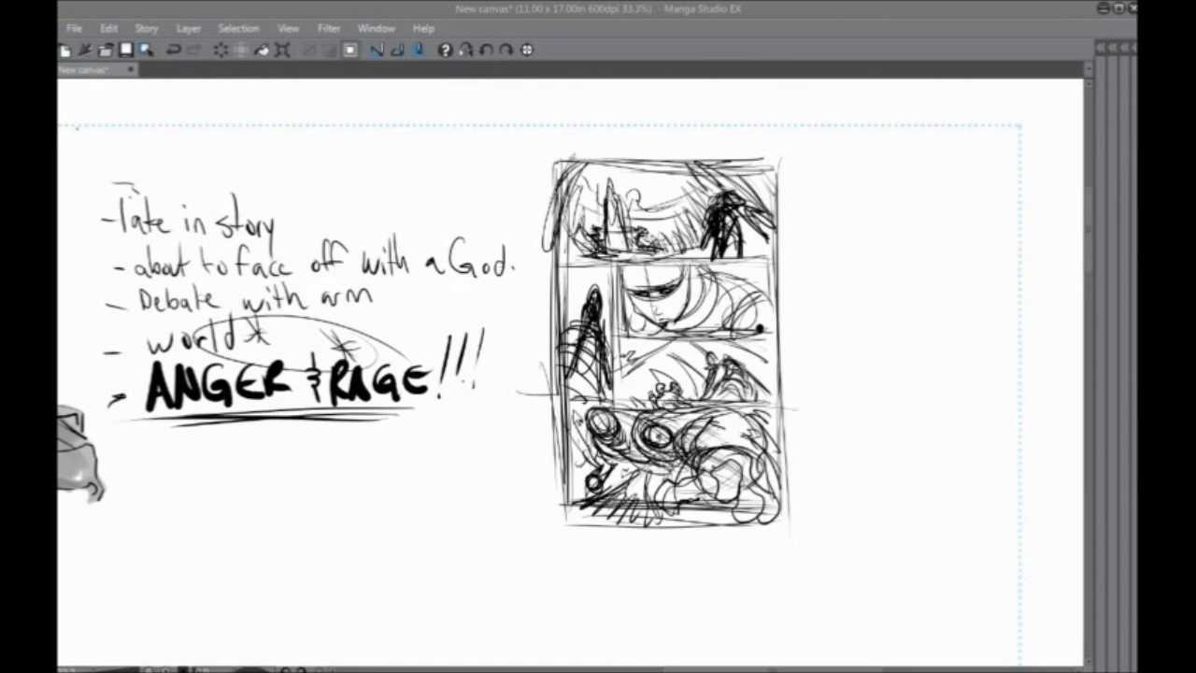
Try drawing a heavy stacked box shape beside the page thumbnail with the Mapping pen at size 1.2
drag(568, 436, 488, 447)
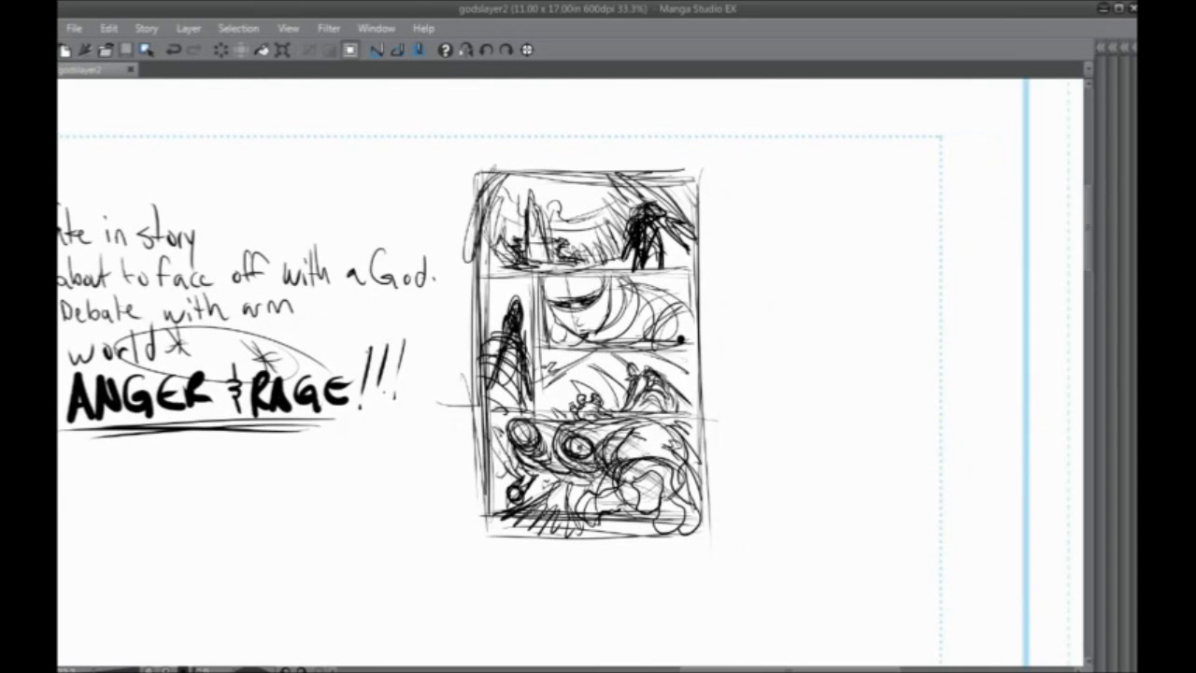
key(Tab)
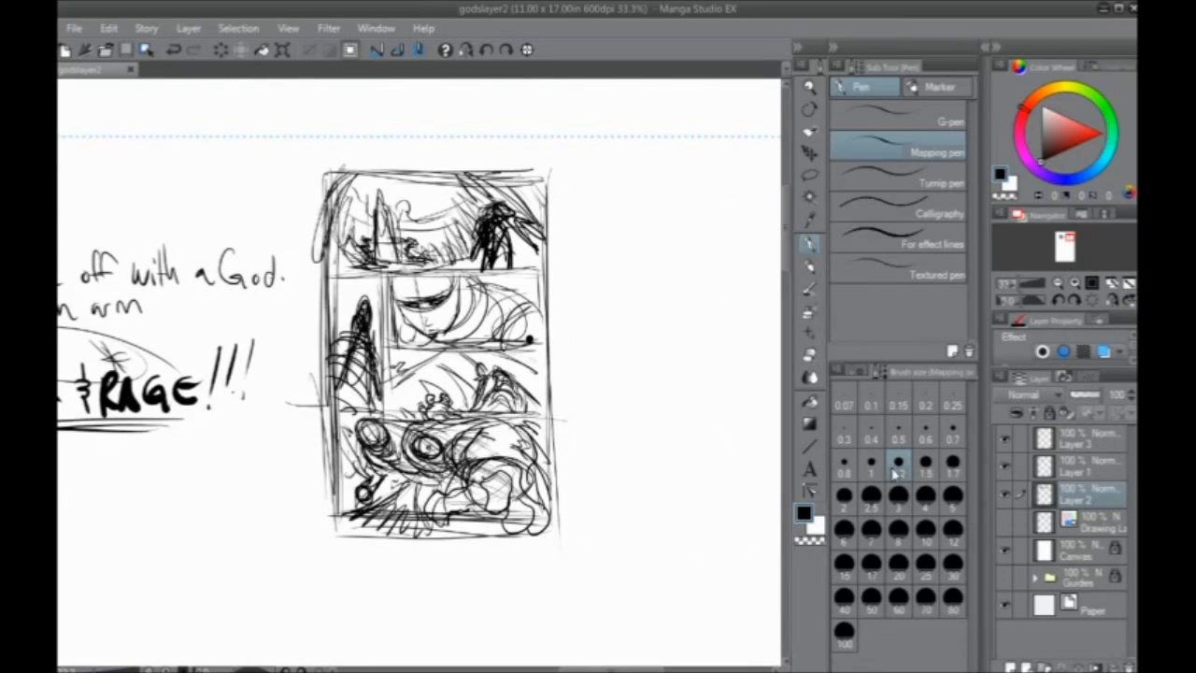
mouse_move(612, 152)
mouse_down()
mouse_move(614, 232)
mouse_move(579, 329)
mouse_up()
mouse_move(570, 224)
mouse_down()
mouse_move(572, 334)
mouse_move(639, 473)
mouse_up()
drag(613, 282, 628, 519)
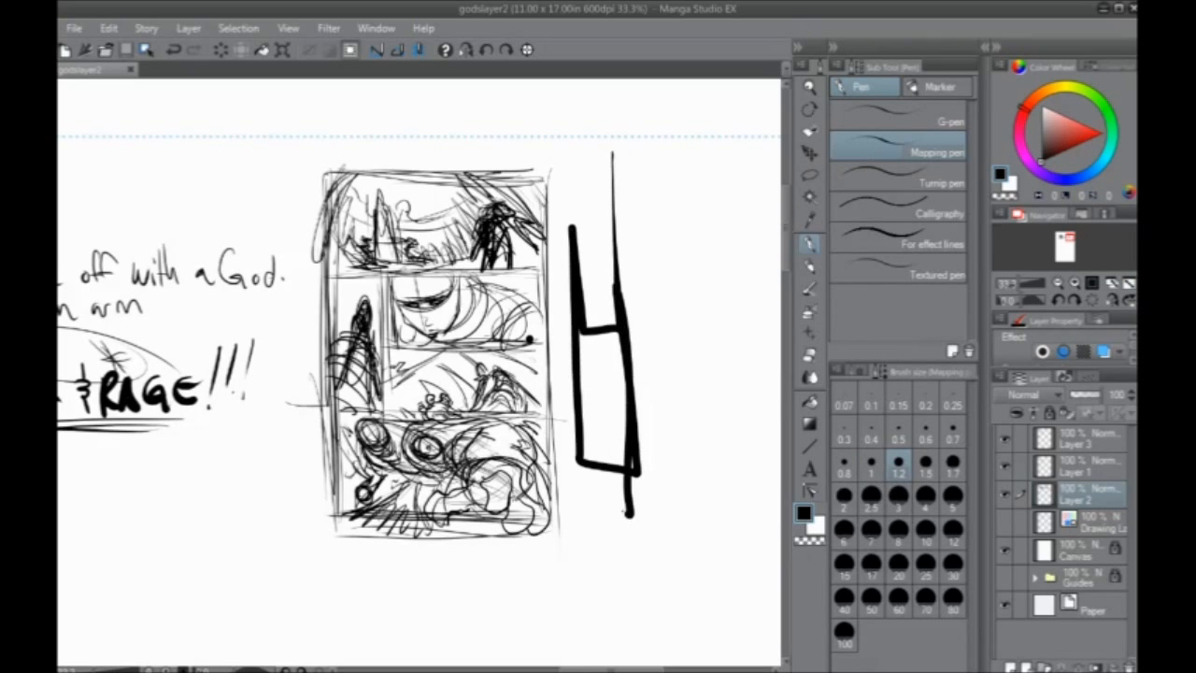
drag(566, 261, 577, 504)
key(Delete)
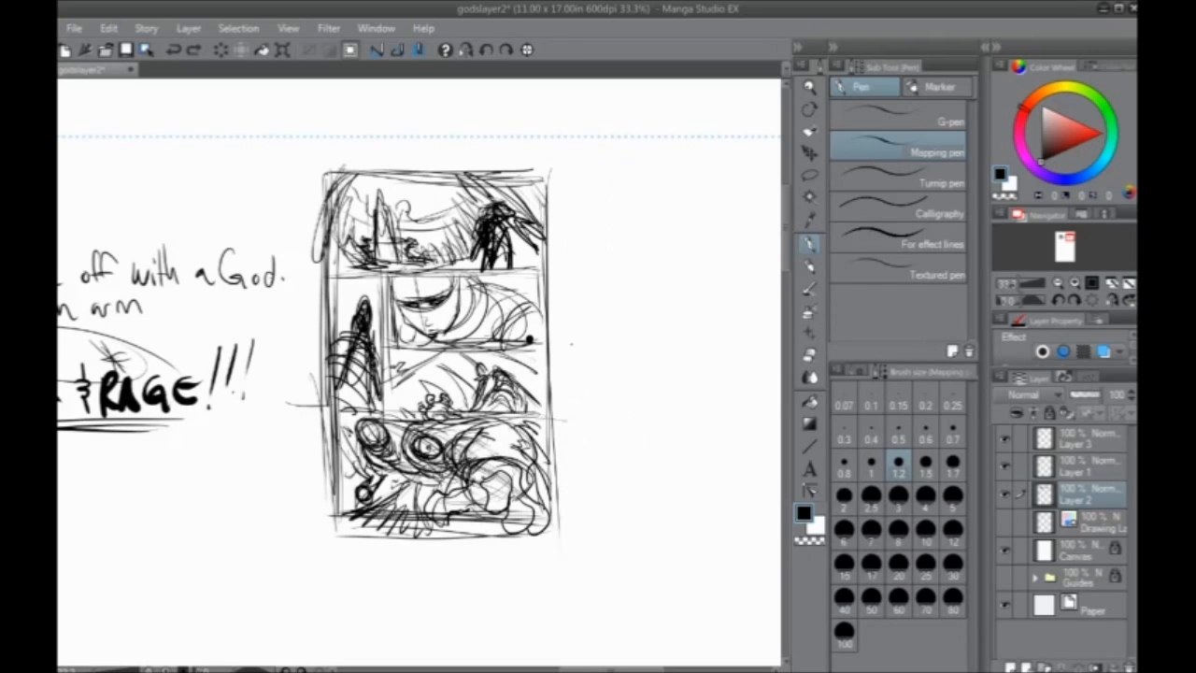
key(Tab)
Try circling the thumbnail's top panel and marking over its scenery with loose strokes
drag(507, 357, 441, 412)
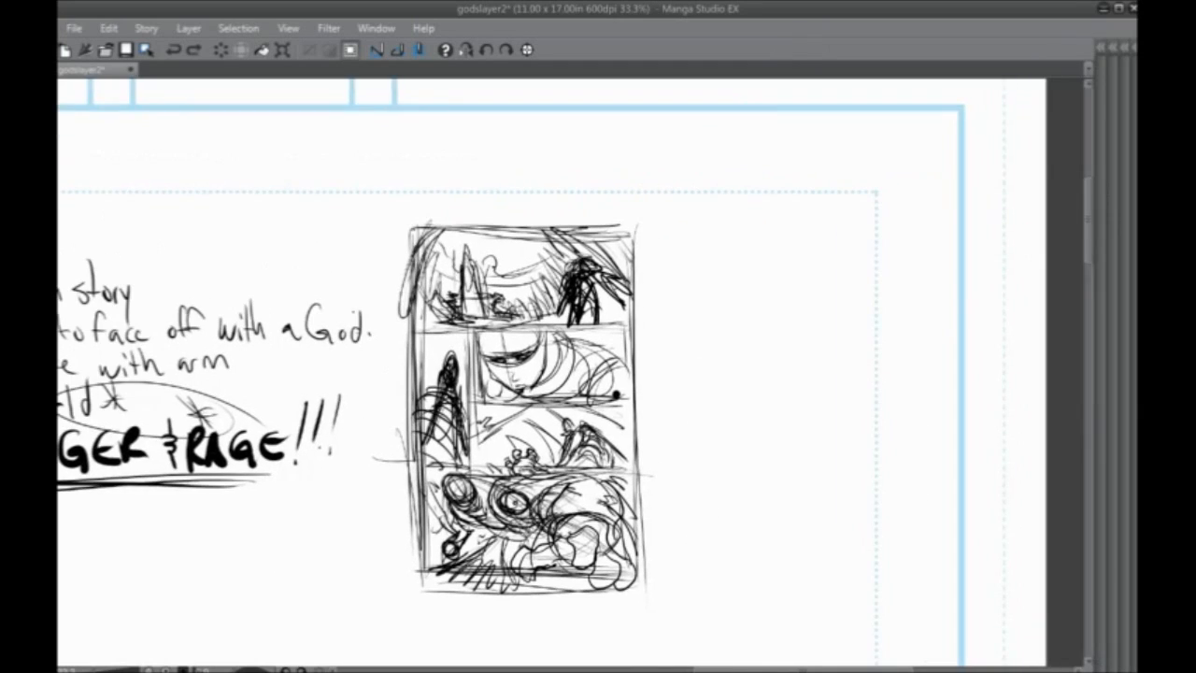
key(ctrl+plus)
key(ctrl+plus)
key(ctrl+plus)
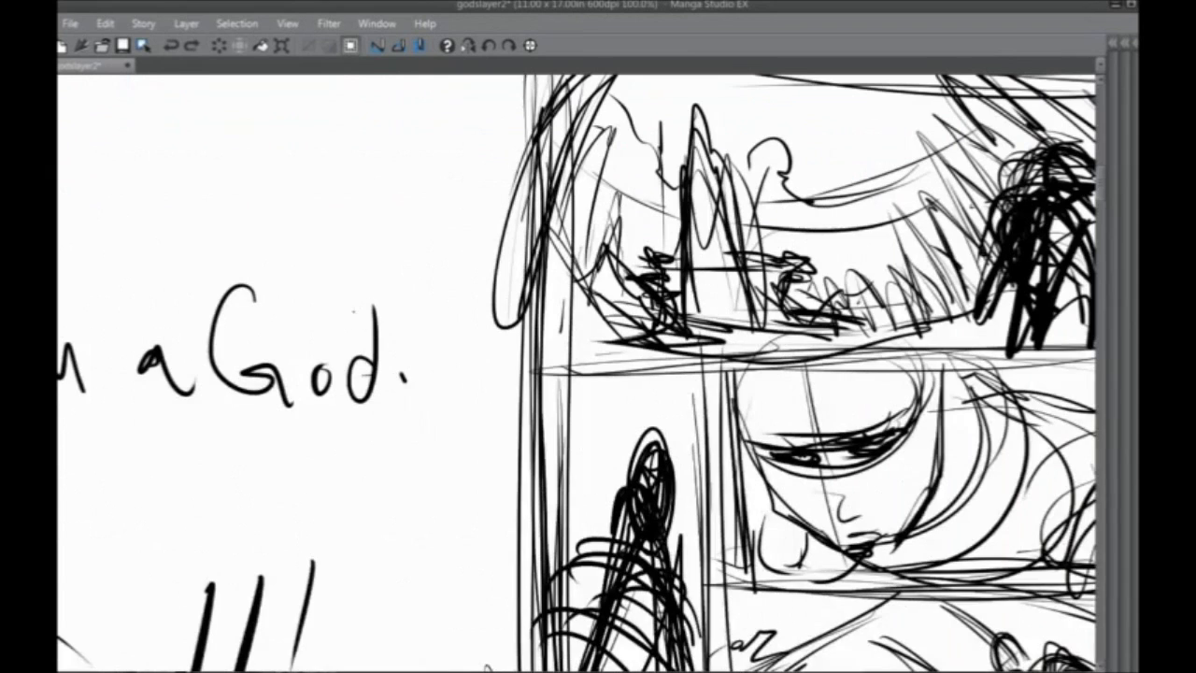
mouse_move(738, 397)
mouse_down()
mouse_move(549, 556)
mouse_move(476, 561)
mouse_up()
mouse_move(285, 232)
mouse_down()
mouse_move(968, 380)
mouse_move(266, 315)
mouse_move(626, 194)
mouse_up()
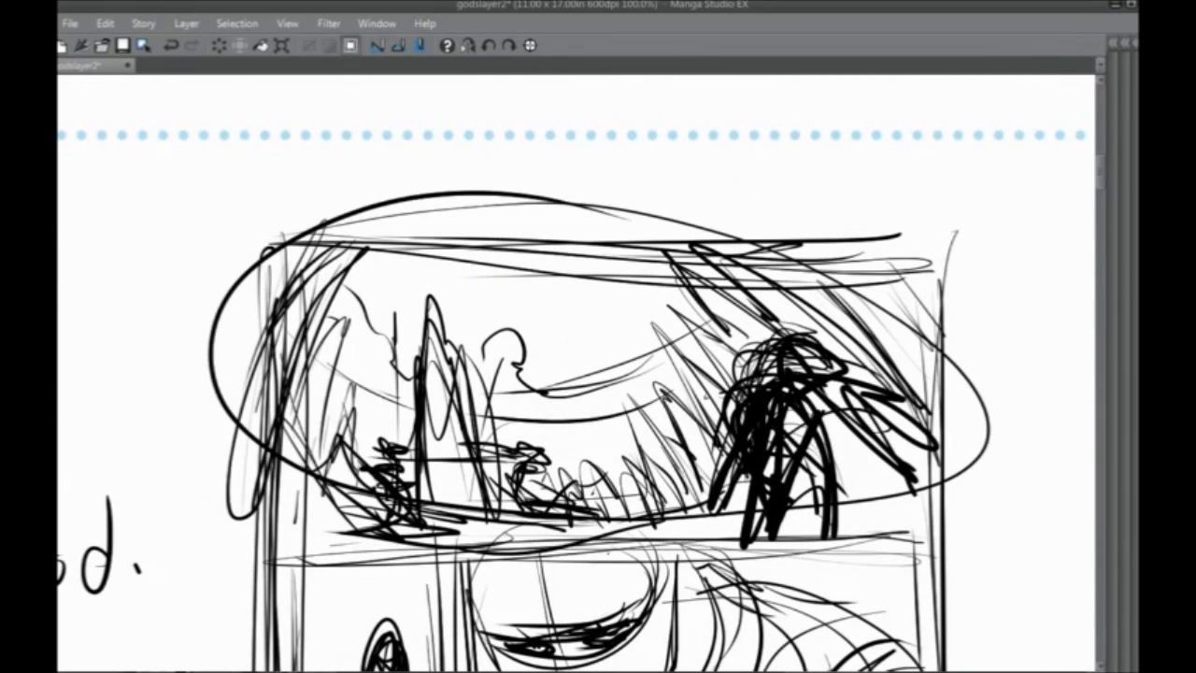
key(ctrl+z)
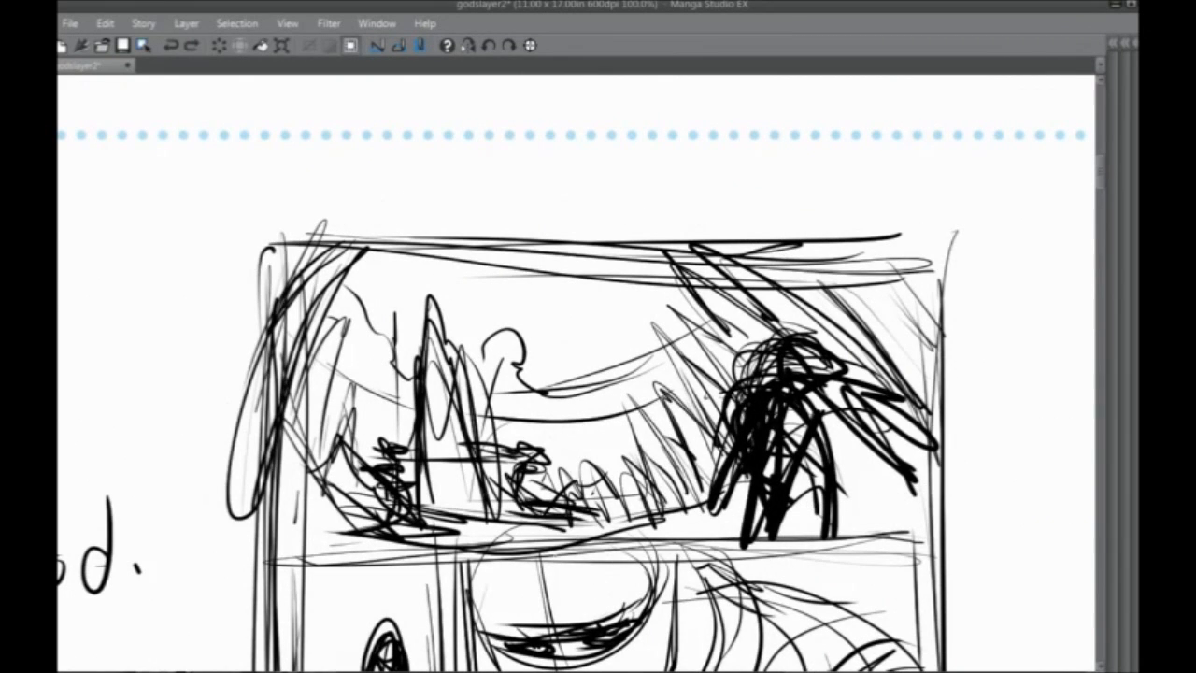
drag(346, 280, 425, 338)
key(ctrl+z)
drag(176, 194, 418, 312)
mouse_move(376, 136)
mouse_down()
mouse_move(427, 136)
mouse_move(787, 333)
mouse_up()
key(ctrl+z)
key(ctrl+z)
key(ctrl+z)
scroll(577, 373, down, 5)
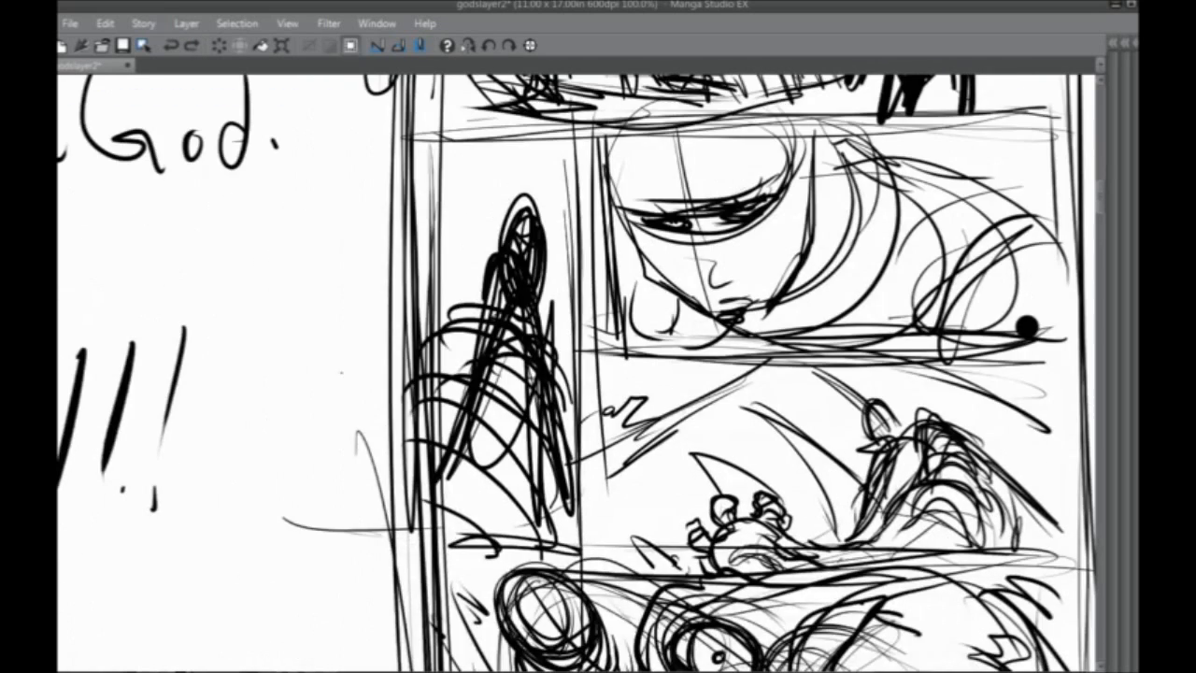
Examine the thumbnail's middle and bottom panels up close and the page layout as a whole
drag(281, 347, 425, 308)
drag(1026, 325, 903, 383)
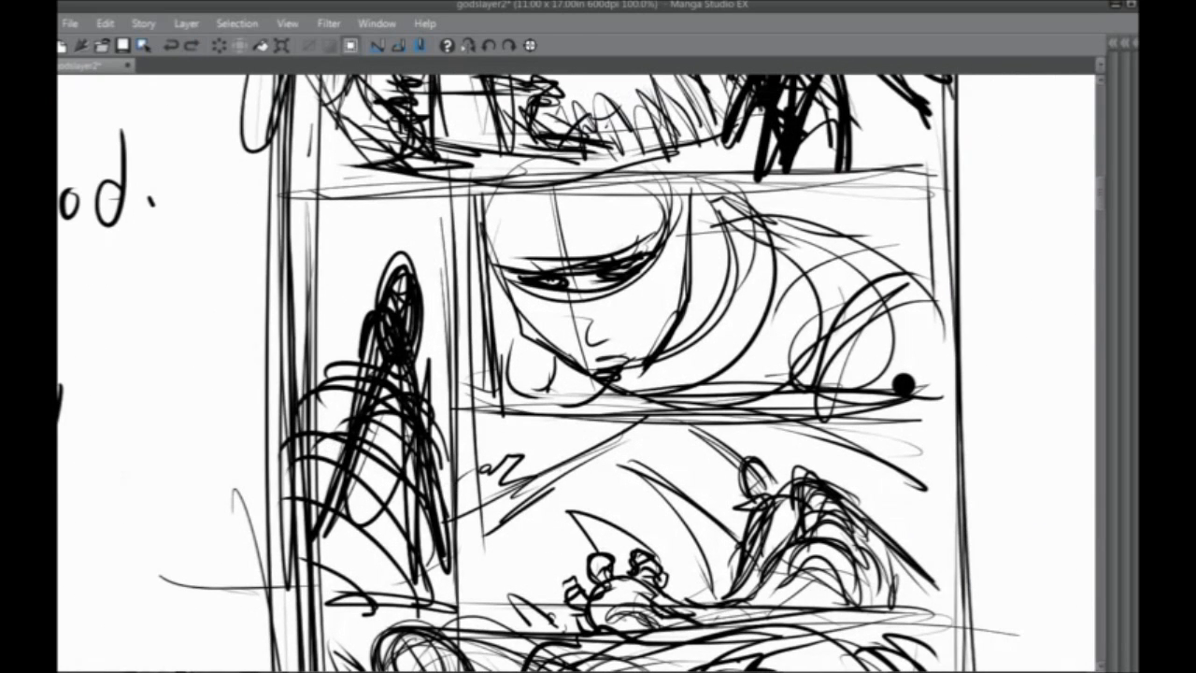
key(ctrl+minus)
key(ctrl+minus)
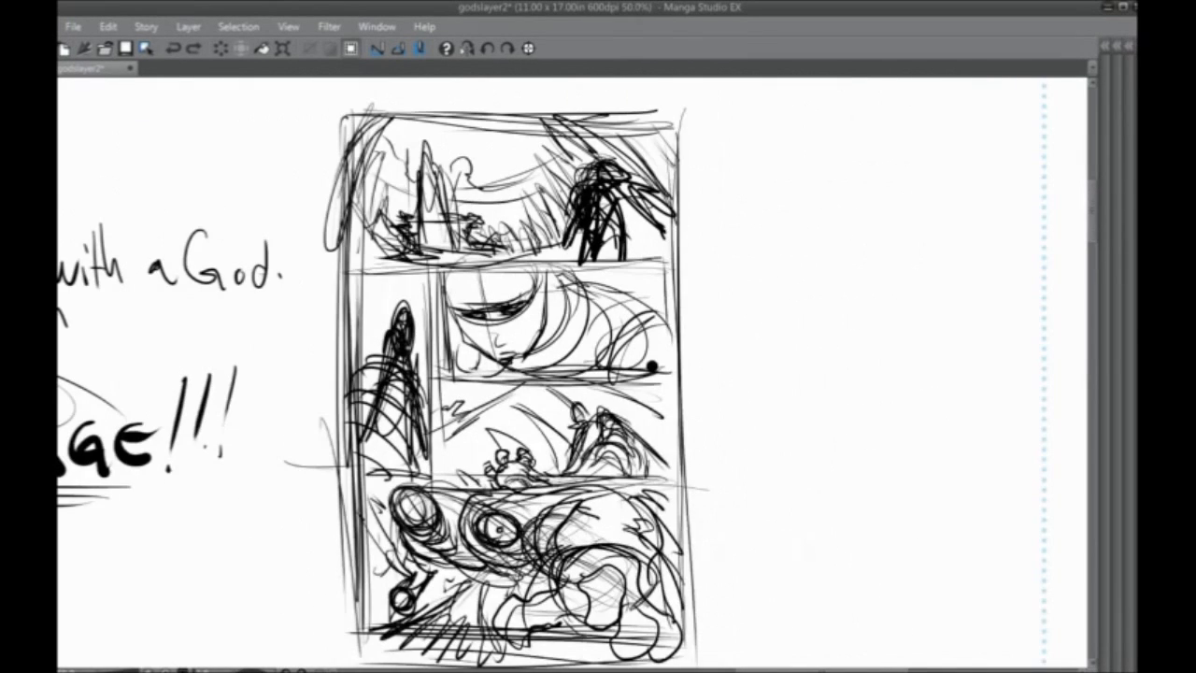
drag(598, 374, 761, 370)
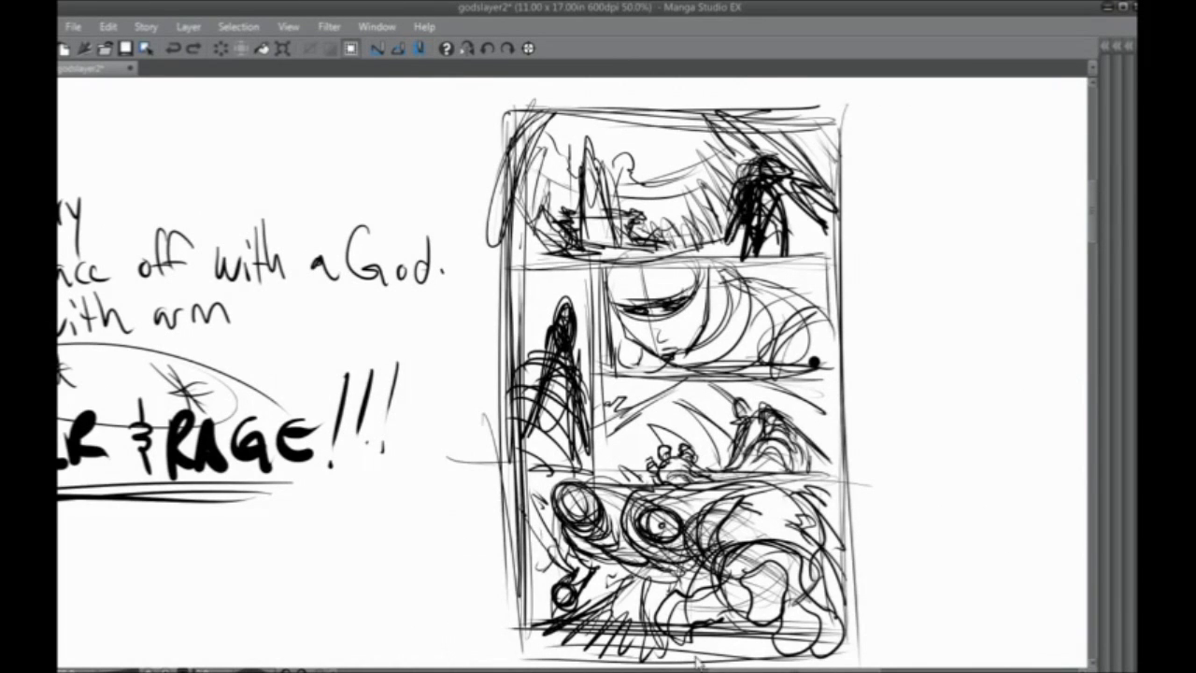
key(ctrl+minus)
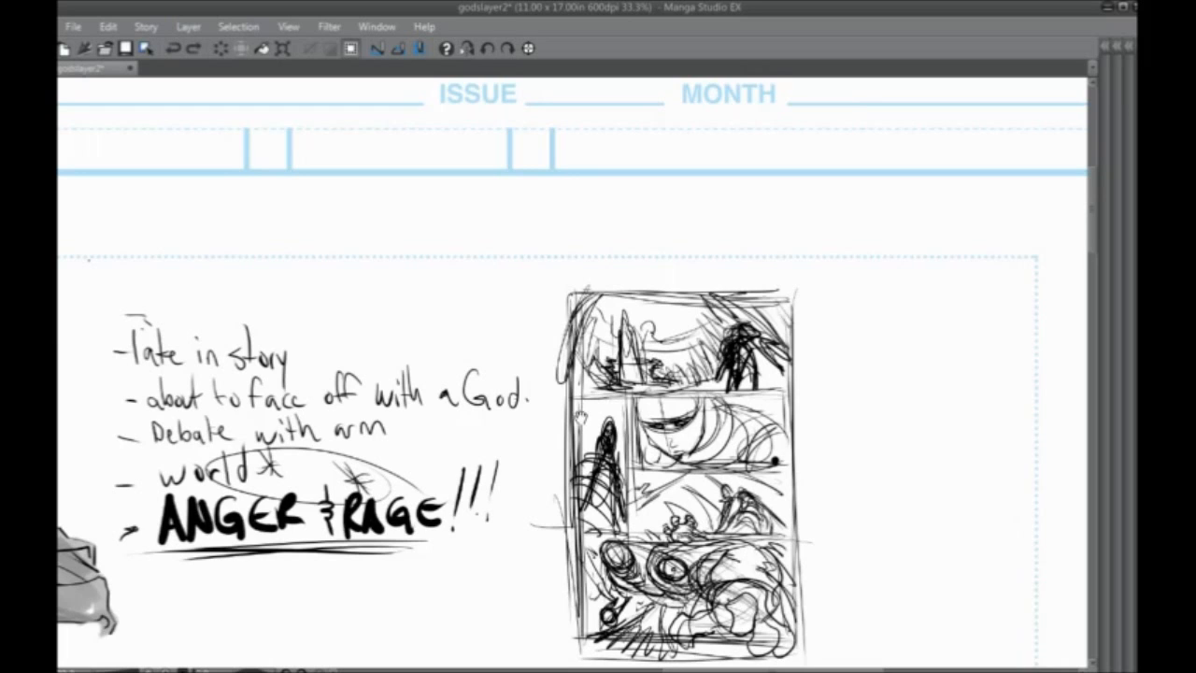
scroll(572, 374, down, 3)
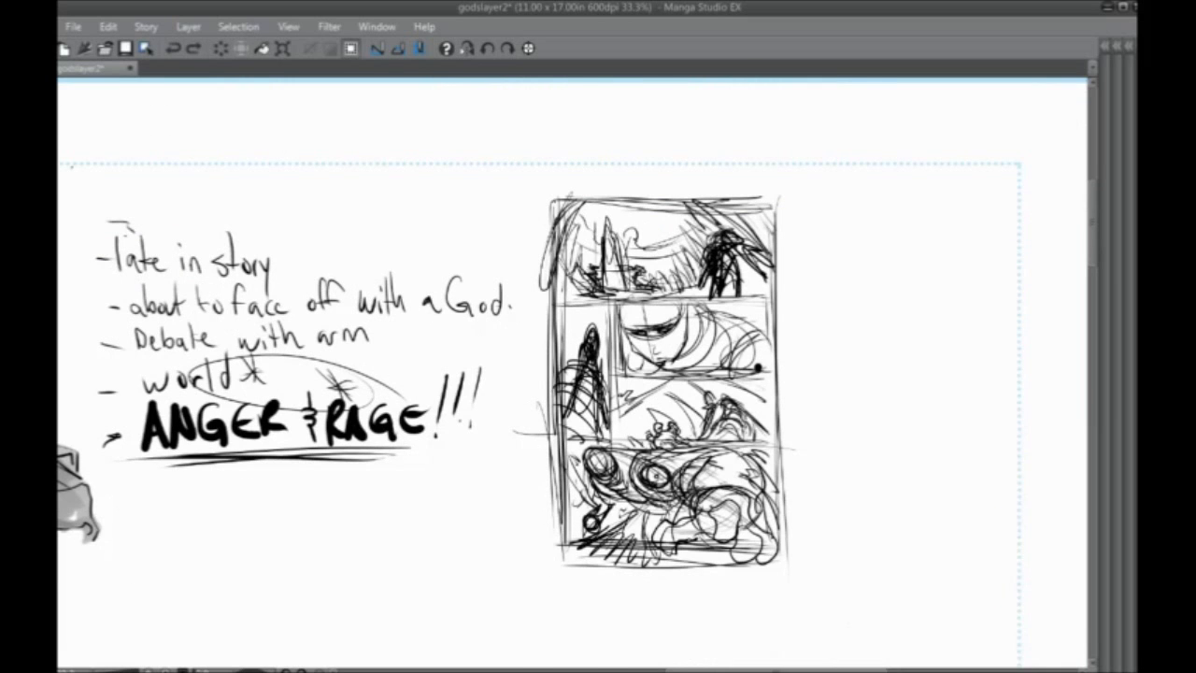
key(ctrl+plus)
scroll(598, 373, up, 3)
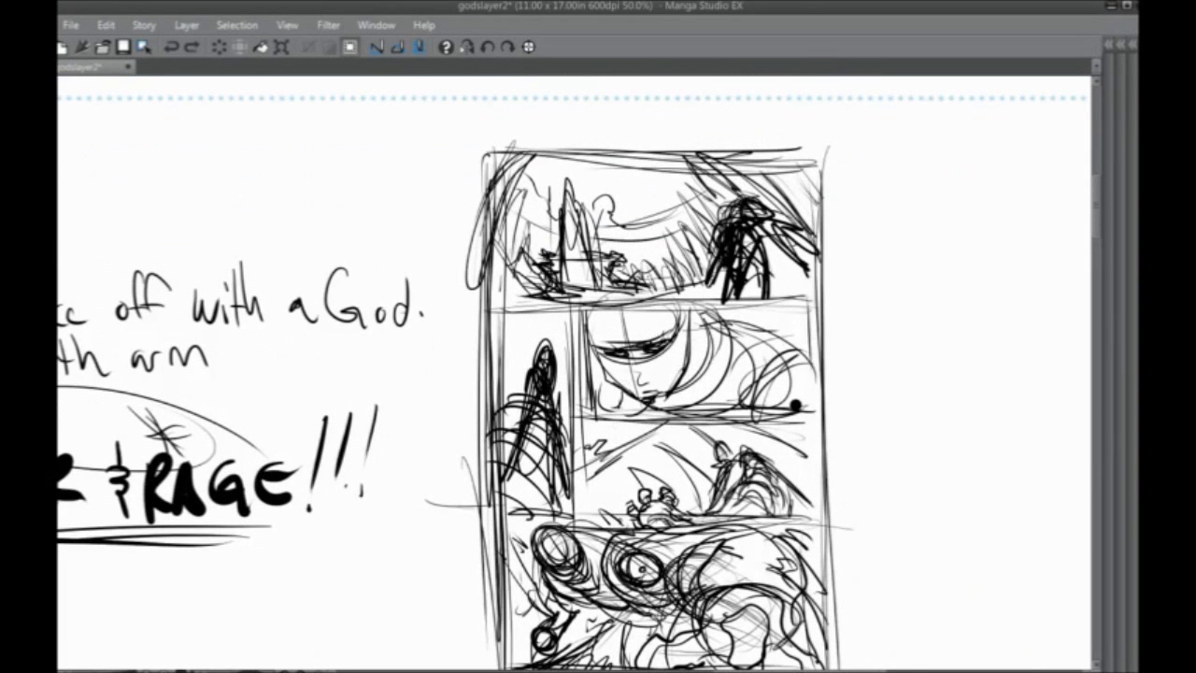
Try adding a few marks over the face close-up panel of the page thumbnail
mouse_move(630, 357)
mouse_down()
mouse_move(641, 381)
mouse_move(672, 376)
mouse_up()
mouse_move(663, 379)
mouse_down()
mouse_move(626, 388)
mouse_move(665, 381)
mouse_up()
mouse_move(671, 317)
mouse_down()
mouse_move(656, 377)
mouse_move(603, 336)
mouse_up()
key(ctrl+z)
key(ctrl+z)
key(ctrl+z)
key(ctrl+minus)
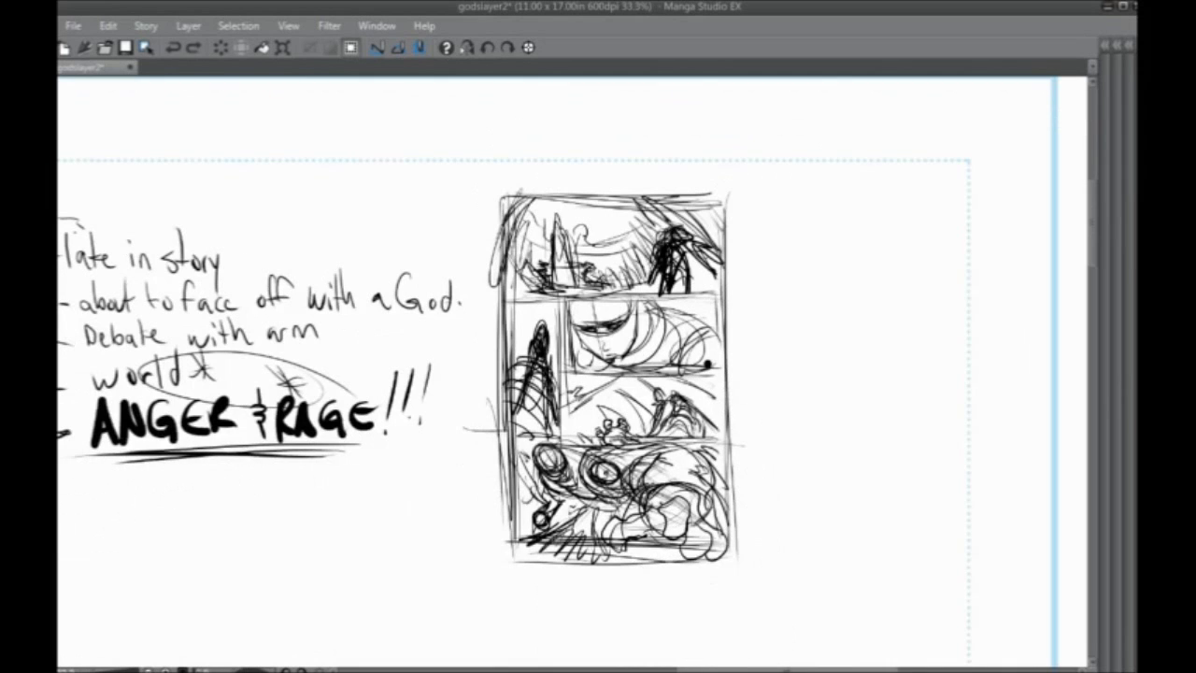
Try drawing a large frame around the handwritten story and emotion notes
drag(492, 456, 509, 458)
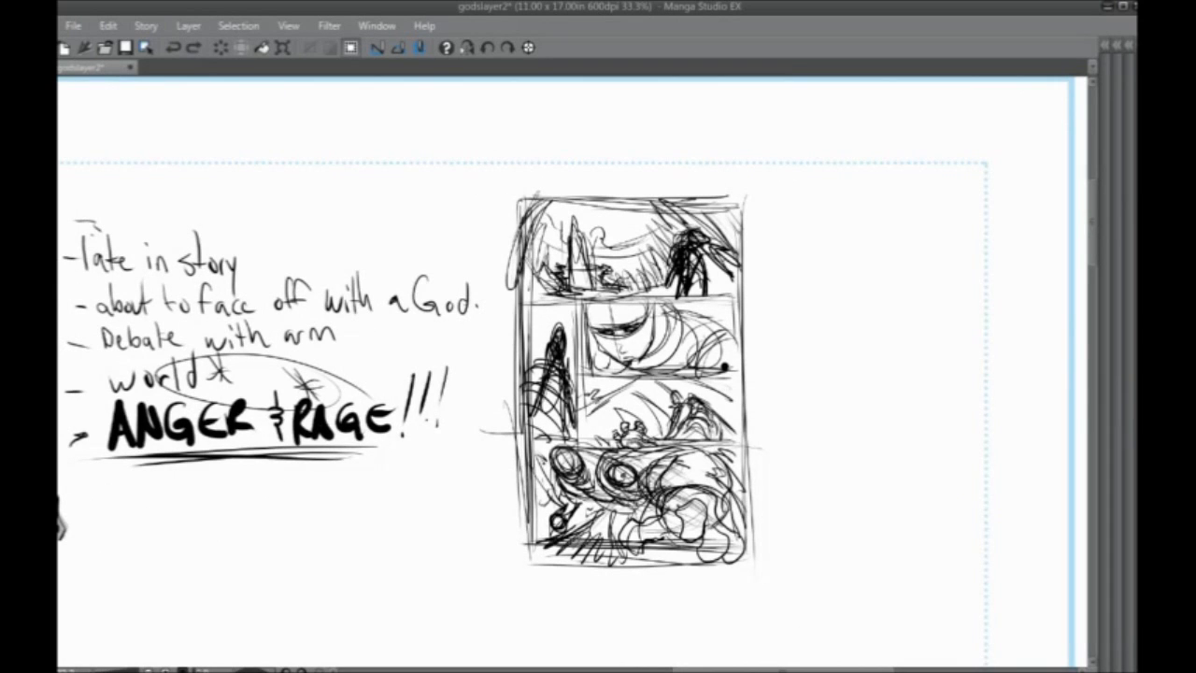
drag(59, 526, 109, 516)
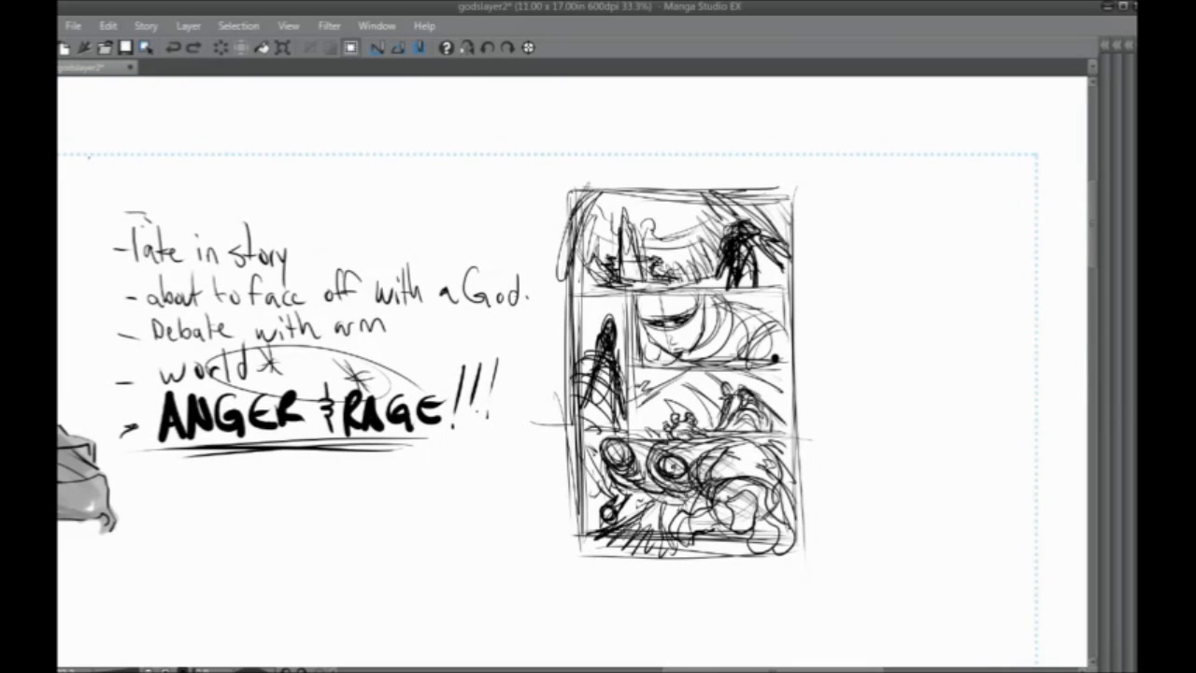
click(774, 359)
drag(368, 419, 438, 420)
mouse_move(608, 161)
mouse_down()
mouse_move(601, 493)
mouse_move(280, 506)
mouse_move(194, 455)
mouse_move(180, 120)
mouse_up()
drag(198, 215, 202, 463)
drag(177, 136, 607, 161)
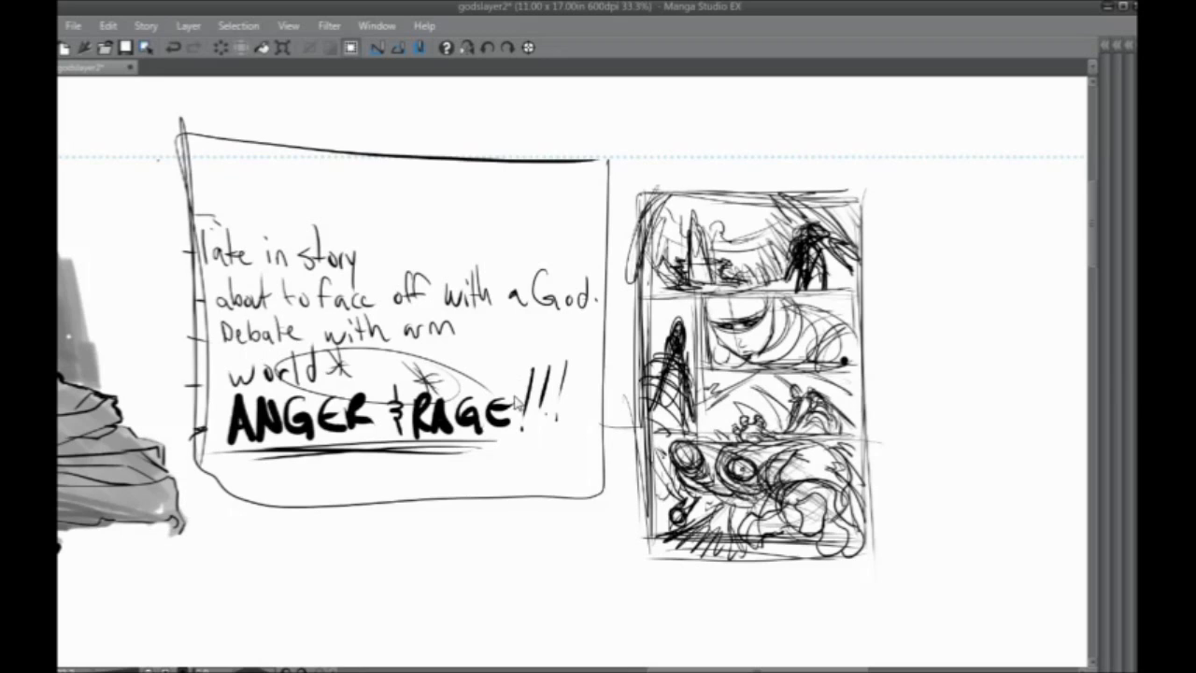
key(ctrl+z)
key(ctrl+z)
key(ctrl+z)
key(ctrl+z)
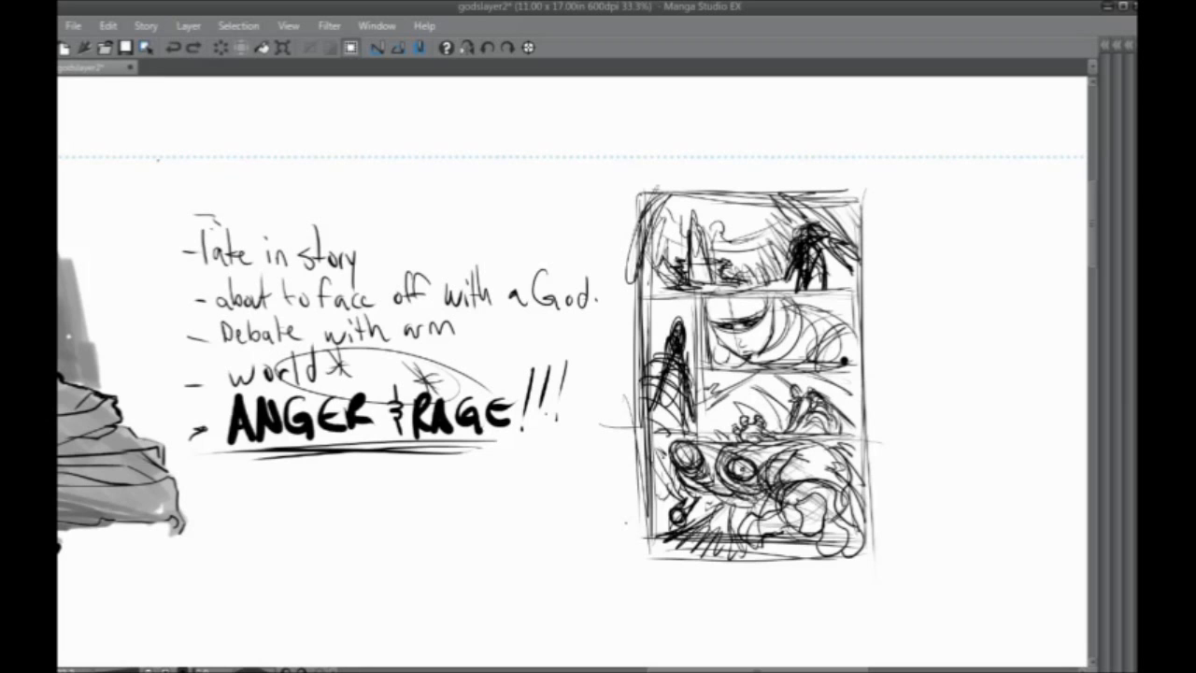
Handwrite "4p Spider-man" in the page margin above the thumbnail, beneath the COVER and MONTH header fields
drag(920, 185, 525, 333)
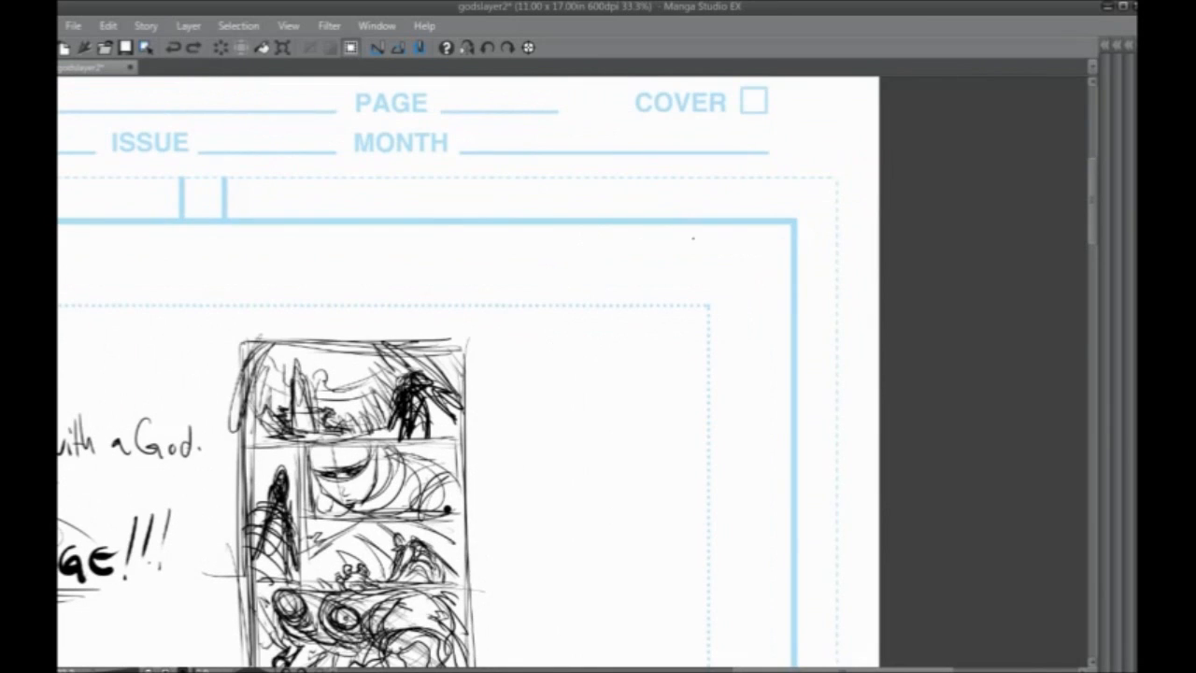
mouse_move(586, 186)
mouse_down()
mouse_move(596, 222)
mouse_move(609, 204)
mouse_move(669, 217)
mouse_move(670, 232)
mouse_move(674, 213)
mouse_up()
mouse_move(684, 200)
mouse_down()
mouse_move(684, 215)
mouse_move(725, 210)
mouse_up()
drag(732, 206, 758, 205)
drag(763, 213, 806, 213)
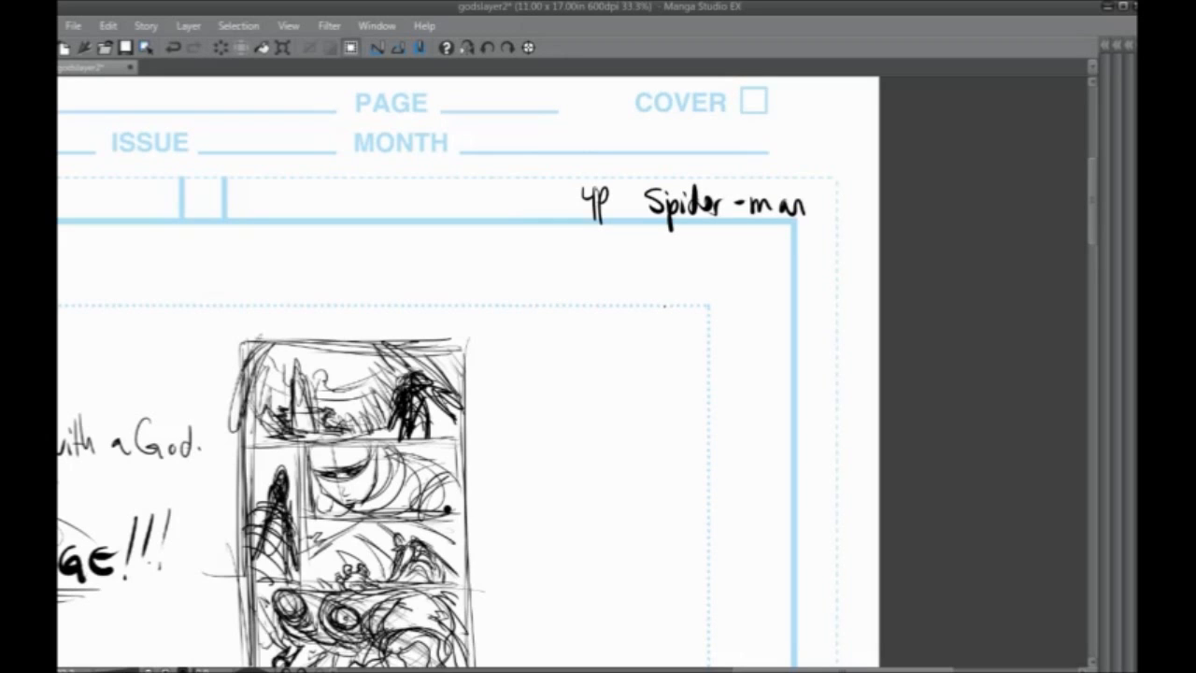
Handwrite the first panel note, "1 - spidey wrestling goblin", beneath the "4p Spider-man" heading
mouse_move(638, 259)
mouse_down()
mouse_move(604, 263)
mouse_move(647, 249)
mouse_up()
mouse_move(686, 245)
mouse_down()
mouse_move(733, 252)
mouse_move(735, 271)
mouse_move(785, 248)
mouse_move(799, 260)
mouse_up()
mouse_move(806, 222)
mouse_down()
mouse_move(809, 247)
mouse_move(824, 252)
mouse_up()
drag(820, 231, 845, 250)
drag(849, 245, 837, 271)
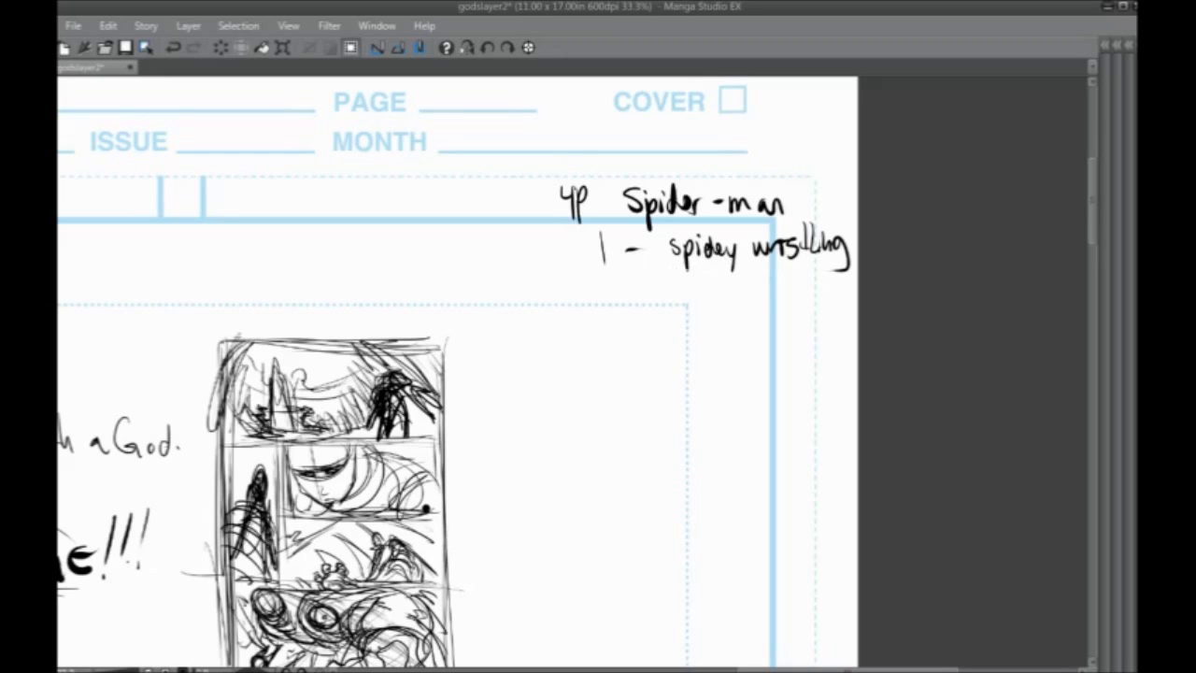
mouse_move(672, 271)
mouse_down()
mouse_move(682, 288)
mouse_move(704, 280)
mouse_move(680, 292)
mouse_up()
key(ctrl+z)
key(ctrl+z)
key(ctrl+z)
key(ctrl+z)
drag(701, 277, 718, 286)
drag(727, 275, 747, 276)
Start the second panel note with "2 - est. shot of" beneath the goblin note
drag(612, 325, 639, 342)
drag(643, 335, 657, 333)
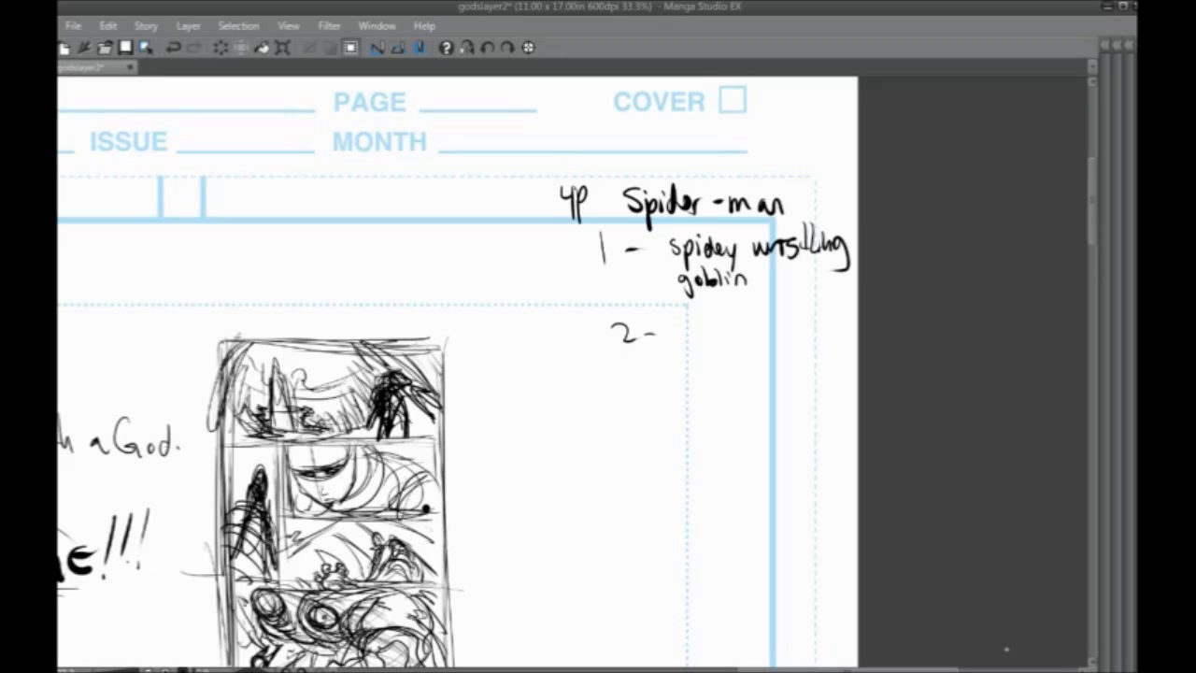
drag(676, 328, 689, 334)
mouse_move(702, 307)
mouse_down()
mouse_move(703, 336)
mouse_move(710, 319)
mouse_up()
drag(715, 333, 734, 334)
mouse_move(749, 305)
mouse_down()
mouse_move(751, 336)
mouse_move(762, 333)
mouse_up()
drag(772, 319, 768, 330)
mouse_move(777, 305)
mouse_down()
mouse_move(778, 334)
mouse_move(787, 319)
mouse_move(826, 327)
mouse_move(835, 315)
mouse_up()
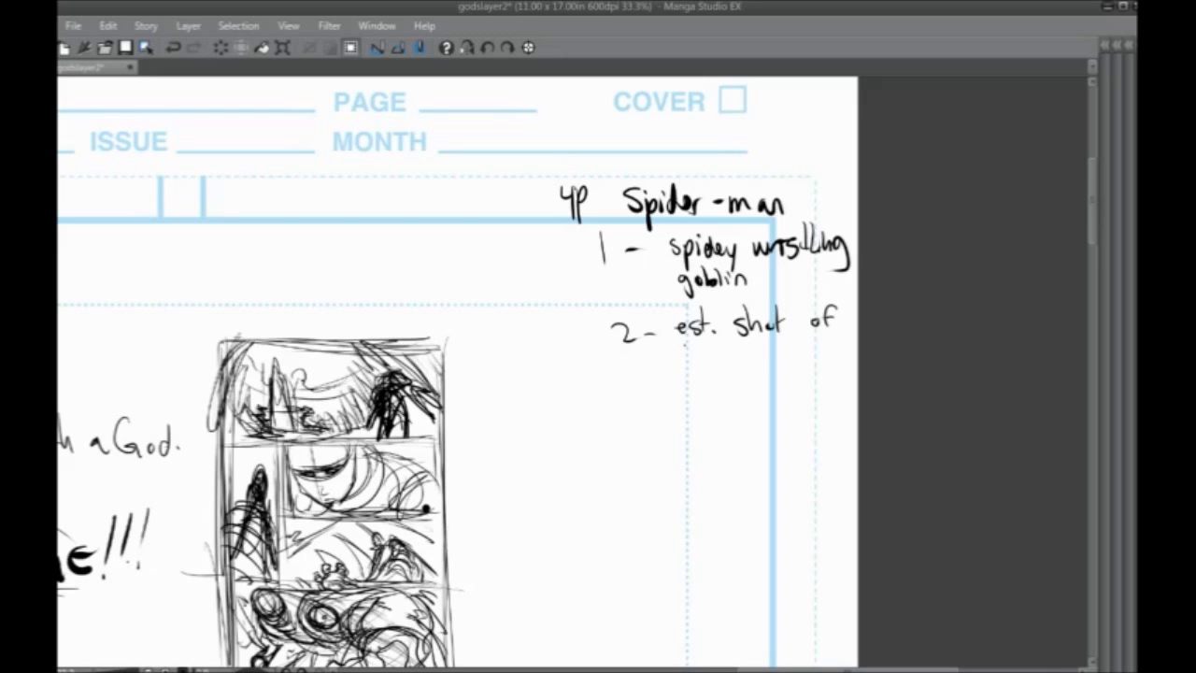
Complete the second panel note with "city as they fight in air" on two lines
drag(694, 345, 688, 359)
drag(700, 346, 710, 360)
mouse_move(703, 346)
mouse_down()
mouse_move(715, 345)
mouse_move(723, 370)
mouse_up()
mouse_move(754, 344)
mouse_down()
mouse_move(748, 356)
mouse_move(788, 359)
mouse_up()
drag(783, 345, 798, 344)
mouse_move(800, 331)
mouse_down()
mouse_move(808, 357)
mouse_move(816, 353)
mouse_up()
drag(818, 342, 826, 368)
drag(699, 364, 691, 384)
drag(703, 377, 714, 387)
mouse_move(723, 376)
mouse_down()
mouse_move(719, 401)
mouse_move(738, 387)
mouse_up()
mouse_move(746, 360)
mouse_down()
mouse_move(747, 387)
mouse_move(751, 375)
mouse_up()
mouse_move(763, 374)
mouse_down()
mouse_move(764, 387)
mouse_move(781, 383)
mouse_up()
drag(803, 373, 807, 384)
drag(815, 383, 826, 368)
Handwrite the third panel note, "3 - close of Goblin getting bomb", beneath the second one
mouse_move(625, 417)
mouse_down()
mouse_move(648, 366)
mouse_move(665, 399)
mouse_up()
drag(682, 390, 735, 390)
drag(748, 383, 755, 393)
drag(769, 387, 805, 385)
mouse_move(822, 366)
mouse_down()
mouse_move(814, 398)
mouse_move(826, 379)
mouse_up()
mouse_move(745, 407)
mouse_down()
mouse_move(738, 422)
mouse_move(753, 420)
mouse_up()
drag(764, 396, 777, 420)
mouse_move(786, 407)
mouse_down()
mouse_move(787, 421)
mouse_move(831, 426)
mouse_move(850, 414)
mouse_up()
mouse_move(852, 385)
mouse_down()
mouse_move(855, 415)
mouse_move(880, 424)
mouse_up()
drag(749, 428, 762, 448)
drag(775, 439, 794, 448)
drag(798, 426, 805, 449)
Start the fourth panel note with "4 - shoves it" beneath the bomb note
mouse_move(690, 475)
mouse_down()
mouse_move(707, 395)
mouse_move(721, 419)
mouse_up()
drag(728, 404, 739, 405)
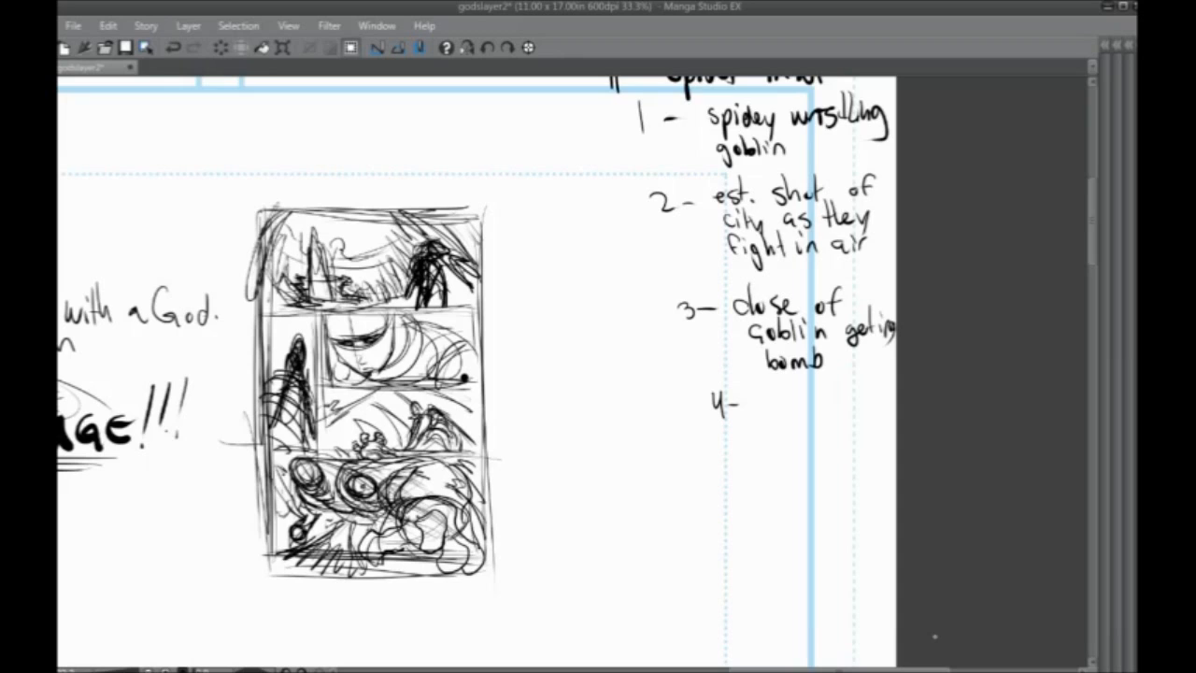
mouse_move(754, 390)
mouse_down()
mouse_move(746, 411)
mouse_move(778, 396)
mouse_up()
drag(784, 393, 803, 405)
drag(818, 388, 807, 406)
drag(838, 393, 853, 402)
click(845, 378)
drag(847, 384, 858, 381)
Complete the fourth panel note with "into spideys face" on two lines
drag(759, 426, 776, 439)
mouse_move(781, 416)
mouse_down()
mouse_move(783, 443)
mouse_move(791, 427)
mouse_up()
drag(794, 427, 833, 455)
mouse_move(846, 426)
mouse_down()
mouse_move(847, 440)
mouse_move(869, 405)
mouse_move(874, 431)
mouse_up()
click(848, 413)
mouse_move(878, 416)
mouse_down()
mouse_move(883, 446)
mouse_move(879, 435)
mouse_up()
drag(778, 454, 768, 481)
drag(765, 466, 778, 465)
mouse_move(790, 467)
mouse_down()
mouse_move(783, 480)
mouse_move(797, 482)
mouse_up()
mouse_move(816, 467)
mouse_down()
mouse_move(807, 480)
mouse_move(835, 478)
mouse_up()
Lasso the handwritten story notes together with the page thumbnail, move them below the character portrait, and deselect
drag(667, 355, 975, 375)
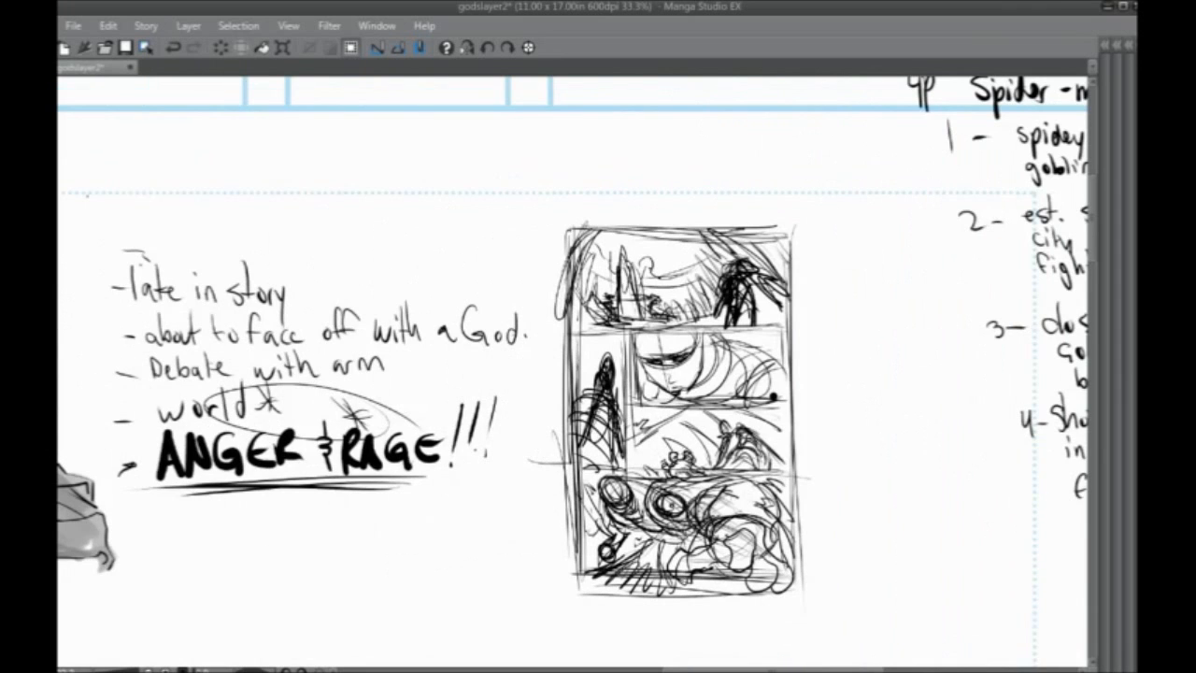
key(Tab)
drag(326, 475, 379, 443)
click(811, 175)
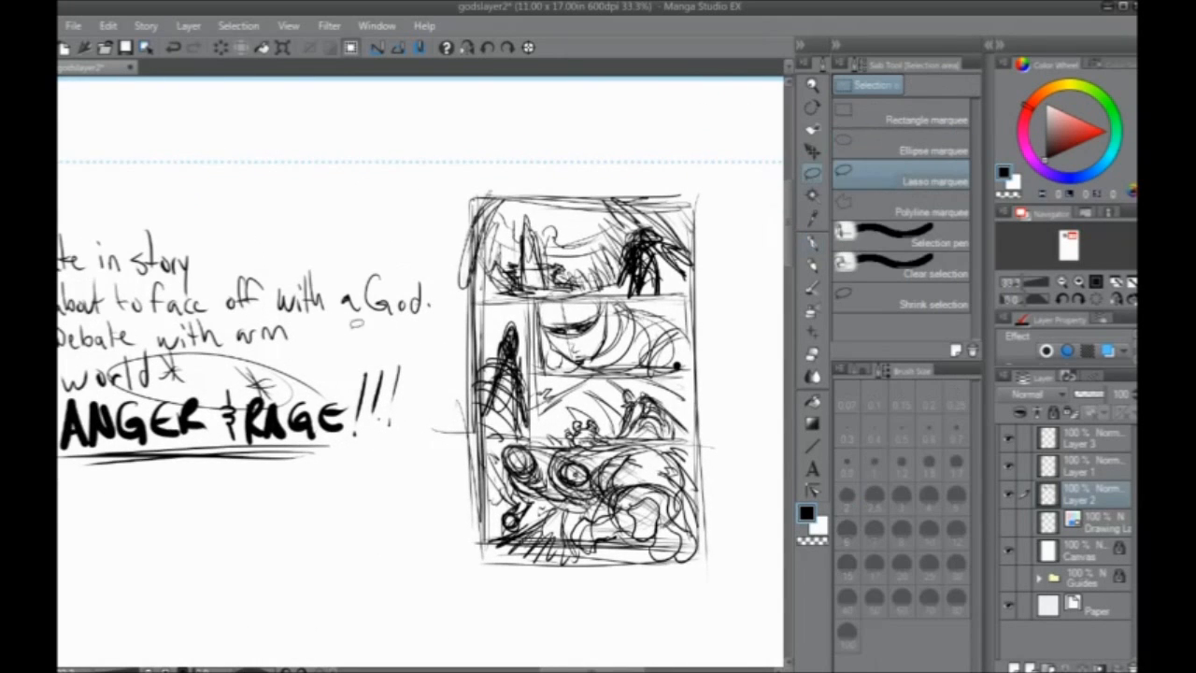
drag(234, 371, 402, 444)
mouse_move(187, 240)
mouse_down()
mouse_move(281, 573)
mouse_move(476, 203)
mouse_up()
drag(479, 329, 274, 333)
mouse_move(381, 291)
mouse_down()
mouse_move(742, 607)
mouse_move(358, 385)
mouse_up()
drag(224, 539, 524, 337)
scroll(561, 467, down, 1)
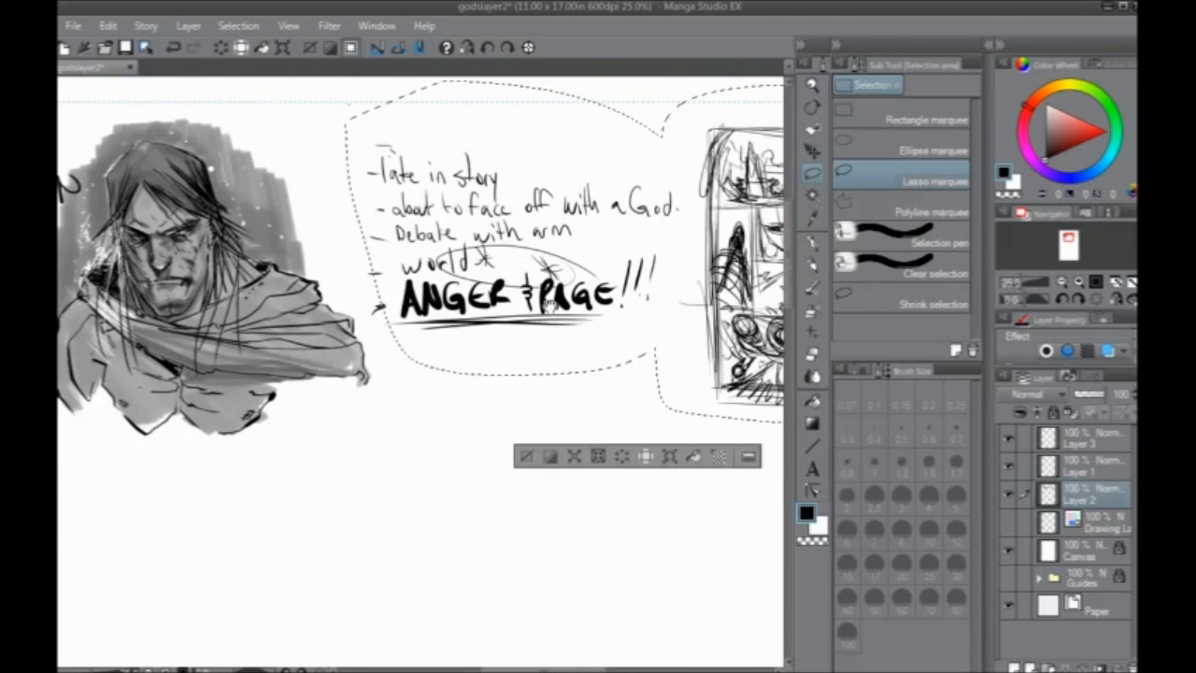
drag(456, 546, 558, 493)
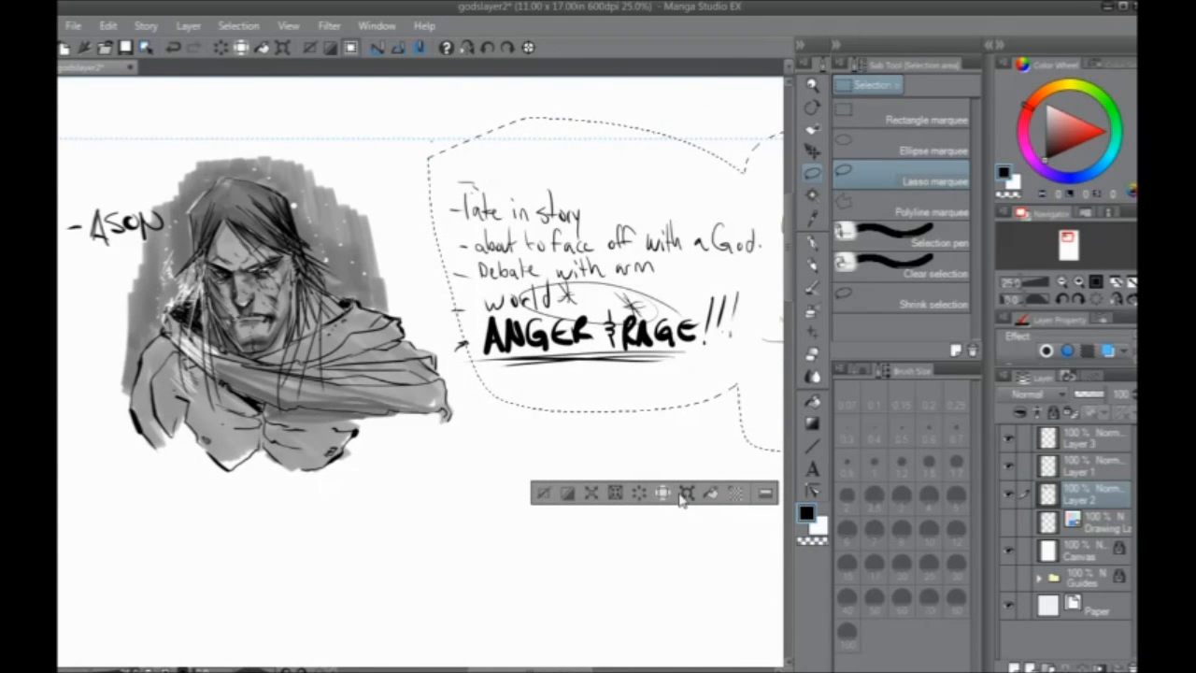
click(685, 493)
mouse_move(600, 336)
mouse_down()
mouse_move(489, 603)
mouse_move(327, 622)
mouse_move(304, 664)
mouse_up()
key(ctrl+d)
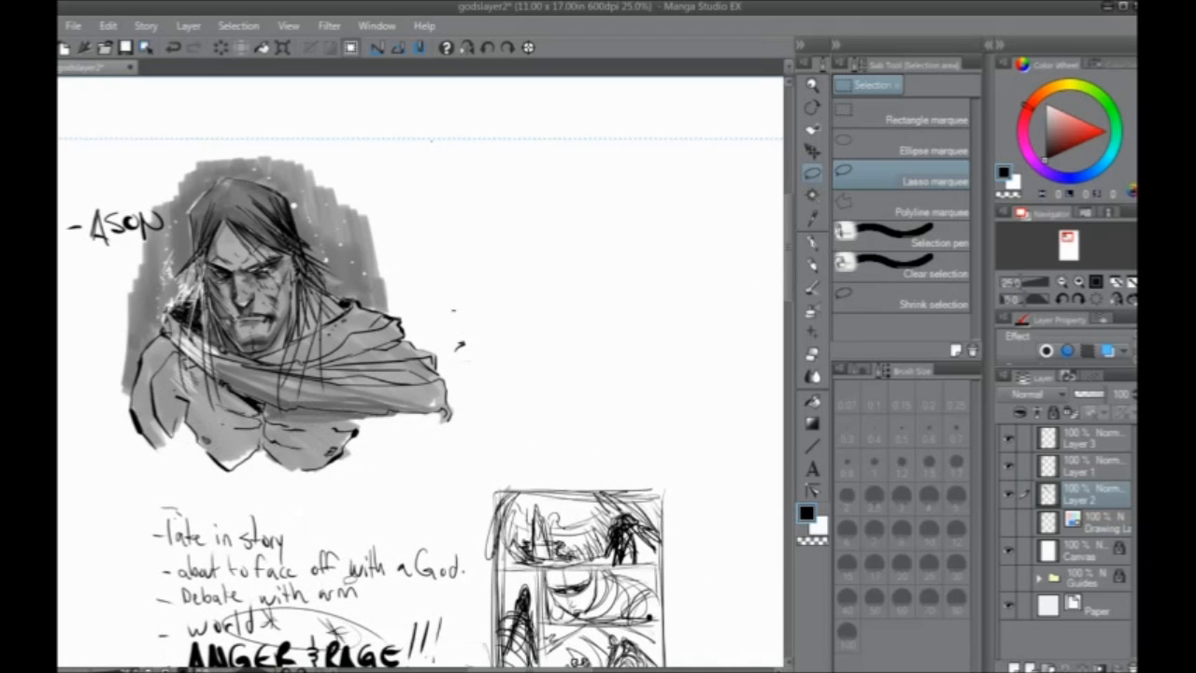
Switch to the Mapping pen and hide the palettes beside the canvas
drag(597, 397, 141, 492)
mouse_move(333, 273)
mouse_down()
mouse_move(209, 289)
mouse_move(555, 59)
mouse_up()
drag(319, 404, 339, 376)
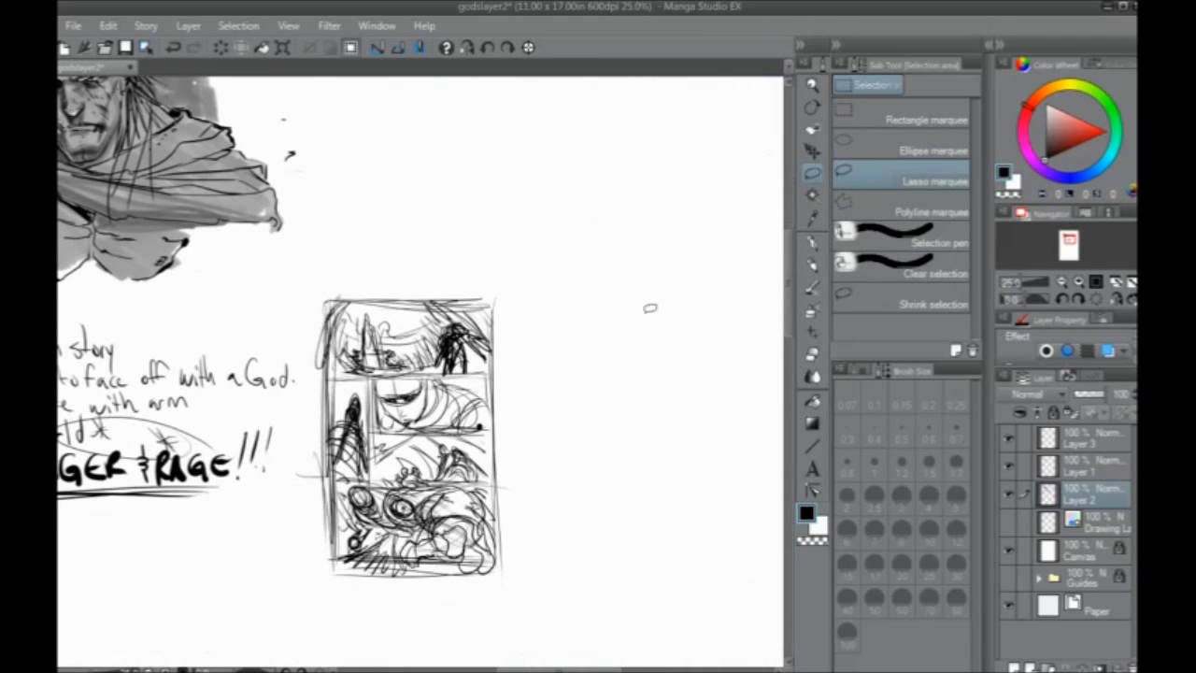
click(811, 242)
mouse_move(516, 318)
mouse_down()
mouse_move(517, 552)
mouse_move(309, 513)
mouse_move(655, 465)
mouse_move(496, 464)
mouse_up()
key(ctrl+z)
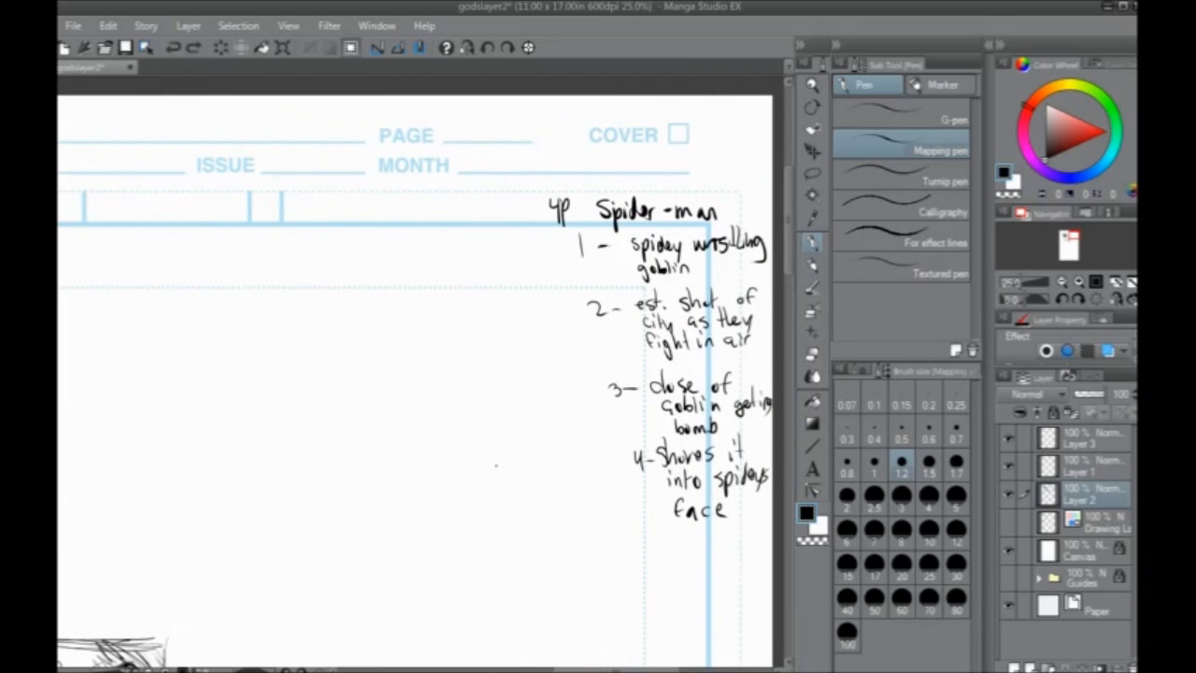
key(Tab)
drag(621, 303, 589, 239)
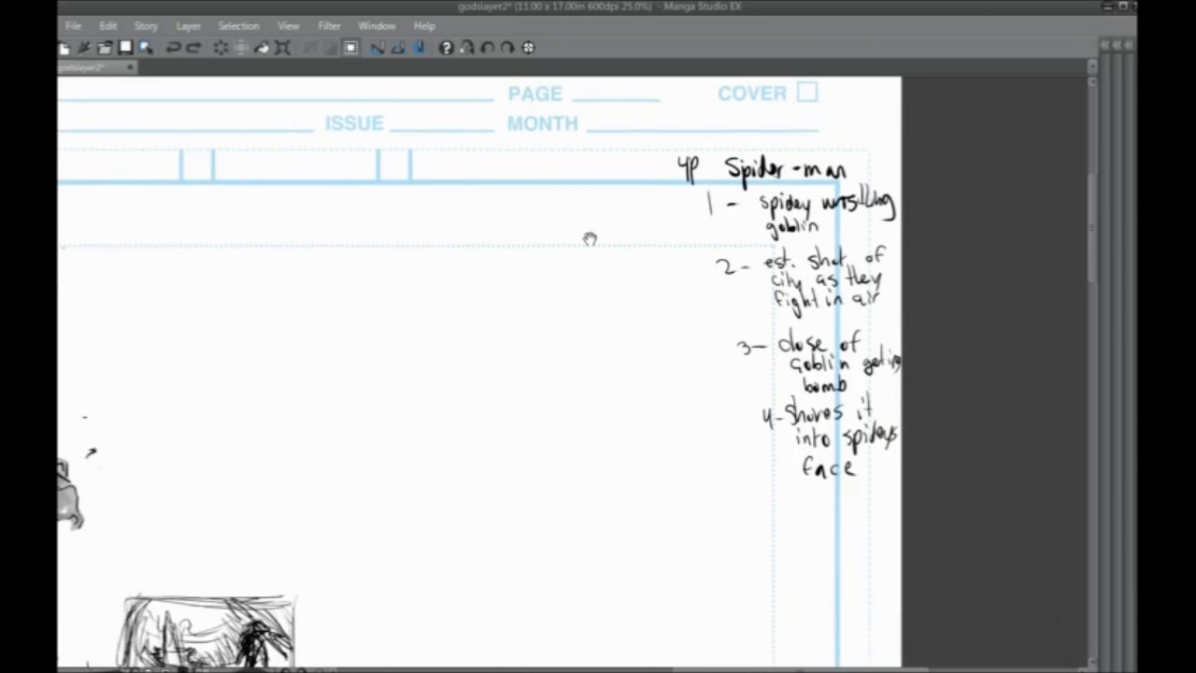
Sketch a tall rectangular page frame with loose doubled lines in the blank area beside the Spider-man panel notes
mouse_move(654, 196)
mouse_down()
mouse_move(659, 476)
mouse_move(505, 469)
mouse_move(493, 192)
mouse_move(461, 192)
mouse_move(469, 402)
mouse_up()
drag(467, 190, 471, 482)
drag(648, 480, 441, 469)
drag(455, 178, 452, 365)
drag(458, 269, 467, 467)
mouse_move(452, 178)
mouse_down()
mouse_move(587, 183)
mouse_move(659, 482)
mouse_up()
drag(447, 484, 641, 510)
mouse_move(454, 201)
mouse_down()
mouse_move(468, 555)
mouse_move(668, 540)
mouse_up()
drag(660, 370, 669, 540)
drag(654, 192, 664, 382)
drag(658, 383, 667, 564)
key(ctrl+z)
key(ctrl+z)
key(ctrl+z)
key(ctrl+z)
key(ctrl+z)
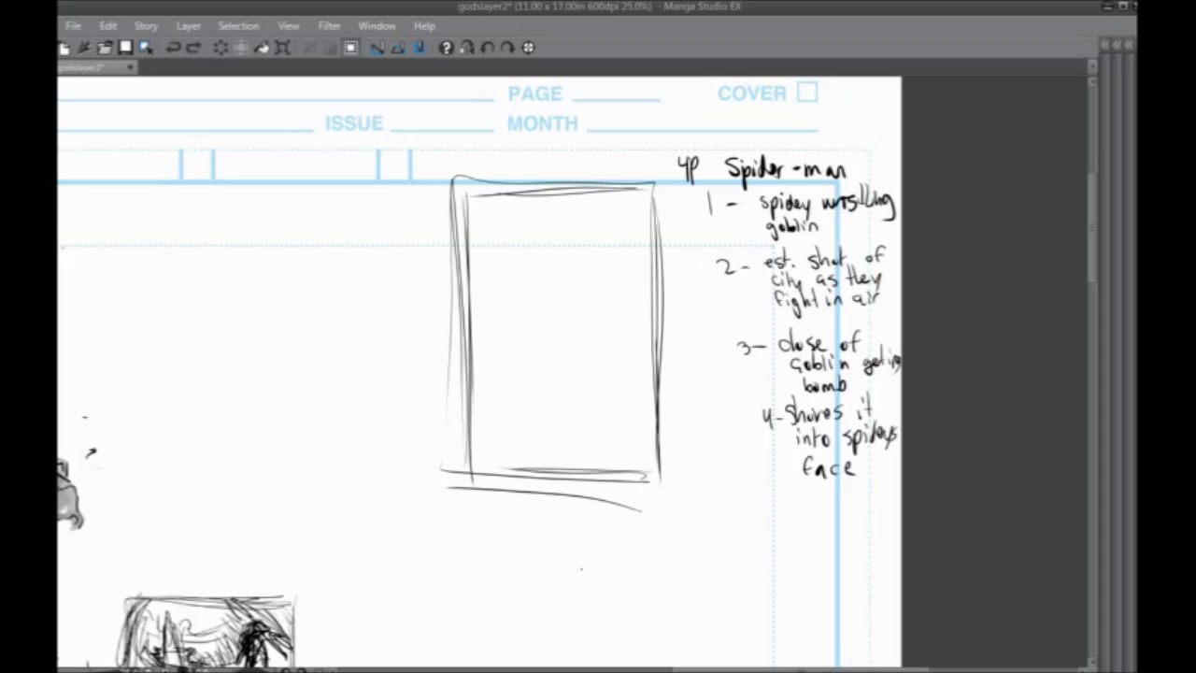
Try sketching a smaller bold-bordered example page with a figure breaking its top border, beside the large page frame
drag(377, 359, 547, 371)
mouse_move(542, 256)
mouse_down()
mouse_move(547, 455)
mouse_move(439, 456)
mouse_move(436, 332)
mouse_move(477, 255)
mouse_move(561, 268)
mouse_move(563, 451)
mouse_move(523, 453)
mouse_up()
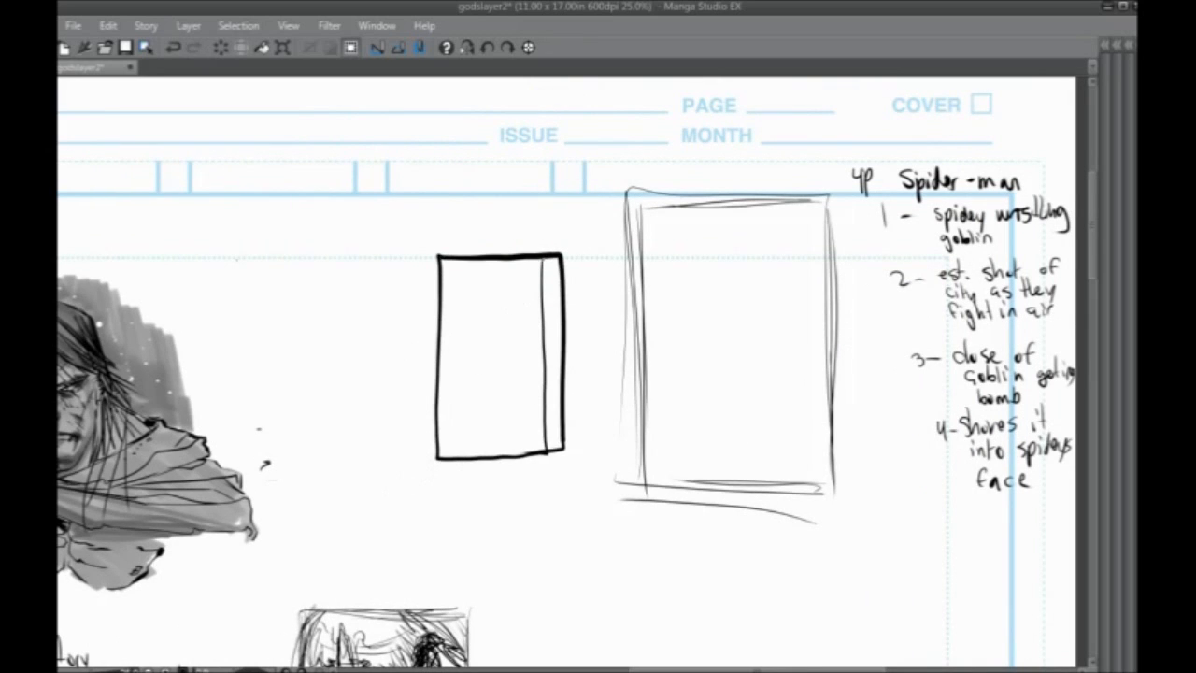
drag(561, 289, 444, 289)
key(ctrl+z)
mouse_move(479, 260)
mouse_down()
mouse_move(485, 286)
mouse_move(471, 303)
mouse_move(483, 292)
mouse_move(484, 256)
mouse_move(471, 281)
mouse_move(482, 261)
mouse_move(467, 254)
mouse_up()
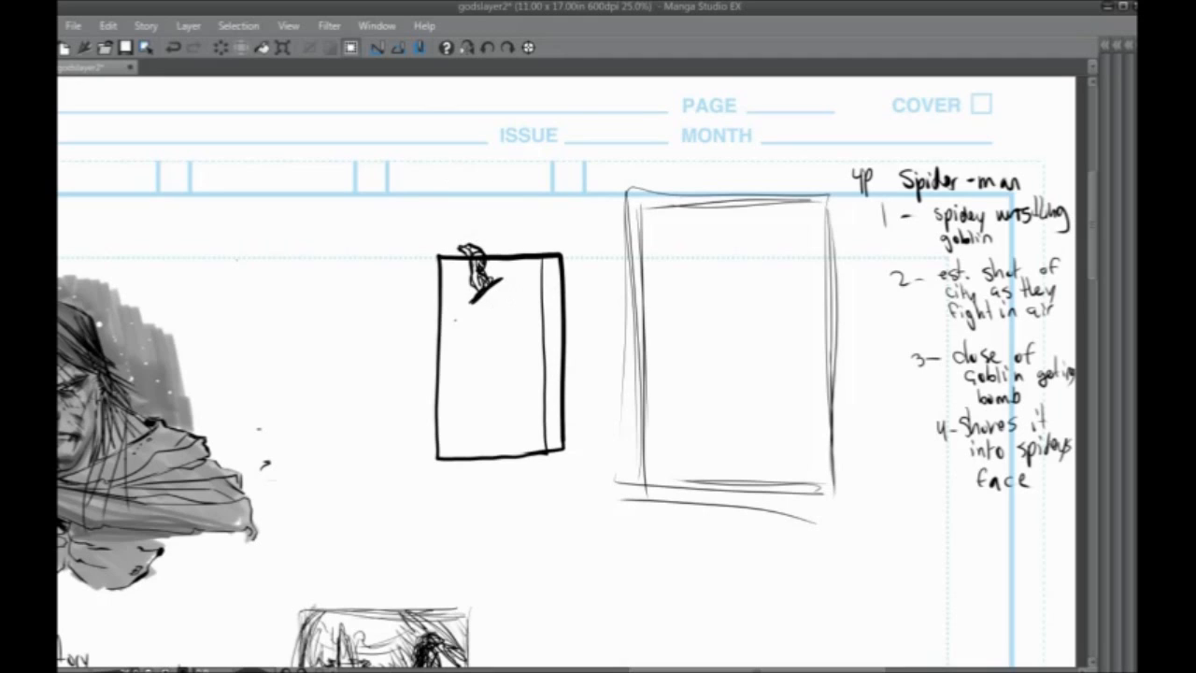
key(ctrl+z)
key(ctrl+z)
key(ctrl+z)
key(ctrl+z)
key(ctrl+z)
key(ctrl+z)
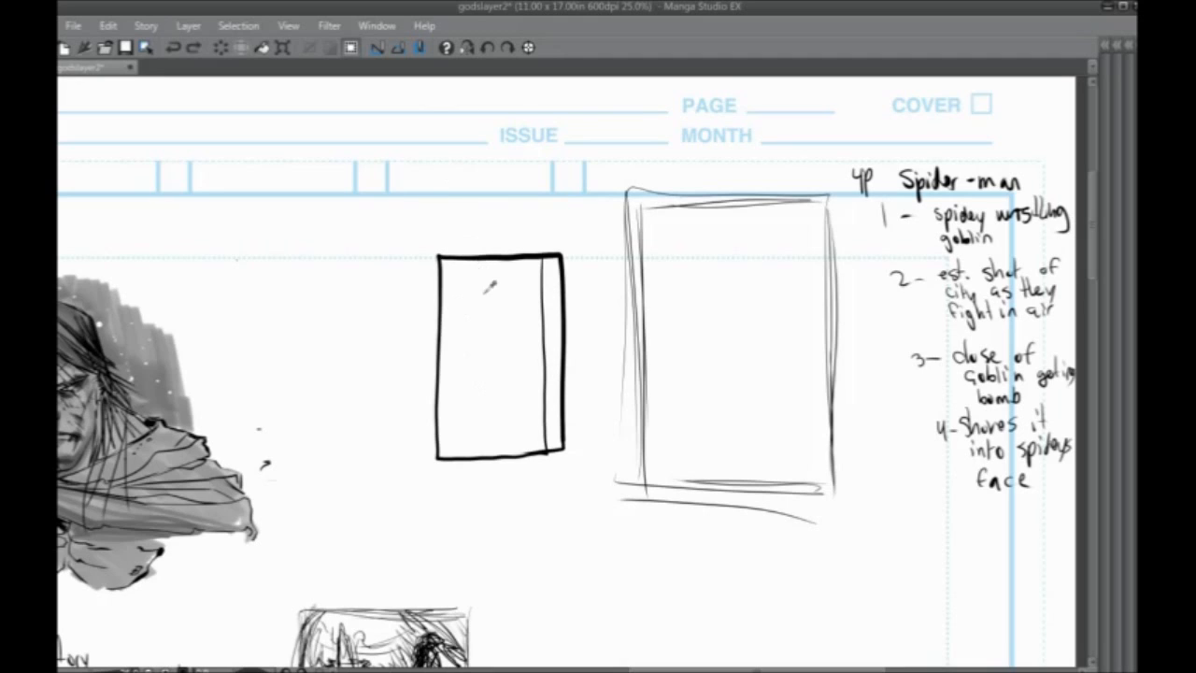
Reinforce the side and bottom edges of the large page frame with extra strokes
drag(659, 392, 468, 390)
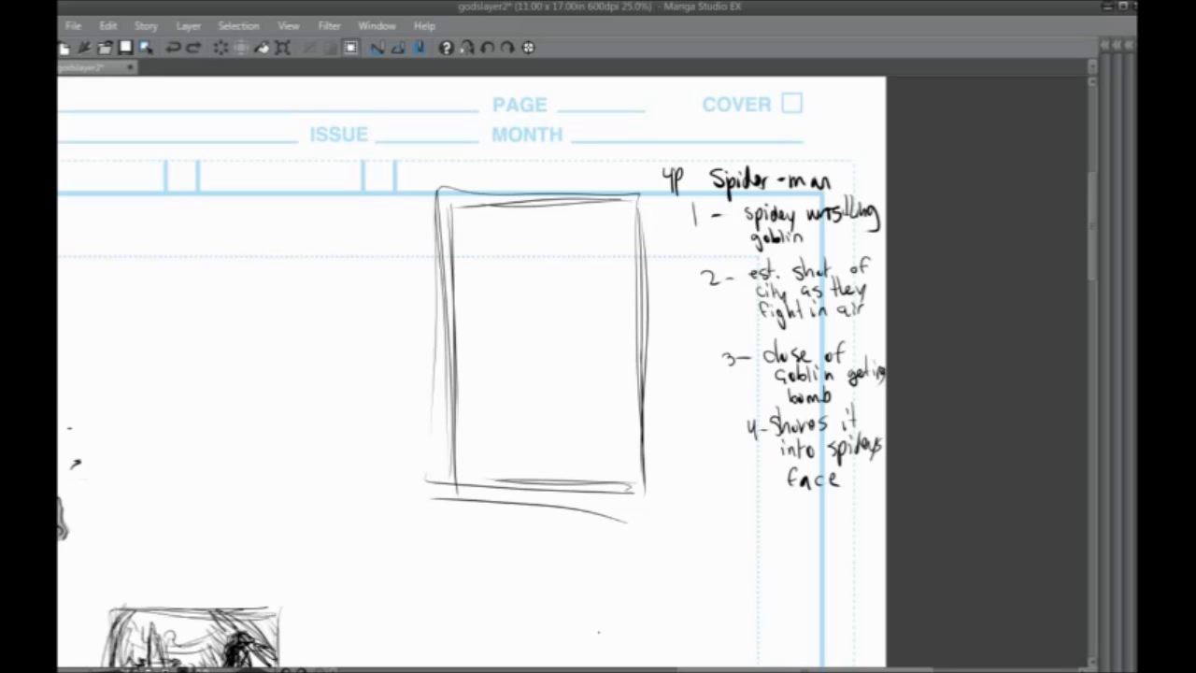
mouse_move(638, 206)
mouse_down()
mouse_move(653, 500)
mouse_move(448, 241)
mouse_move(445, 187)
mouse_up()
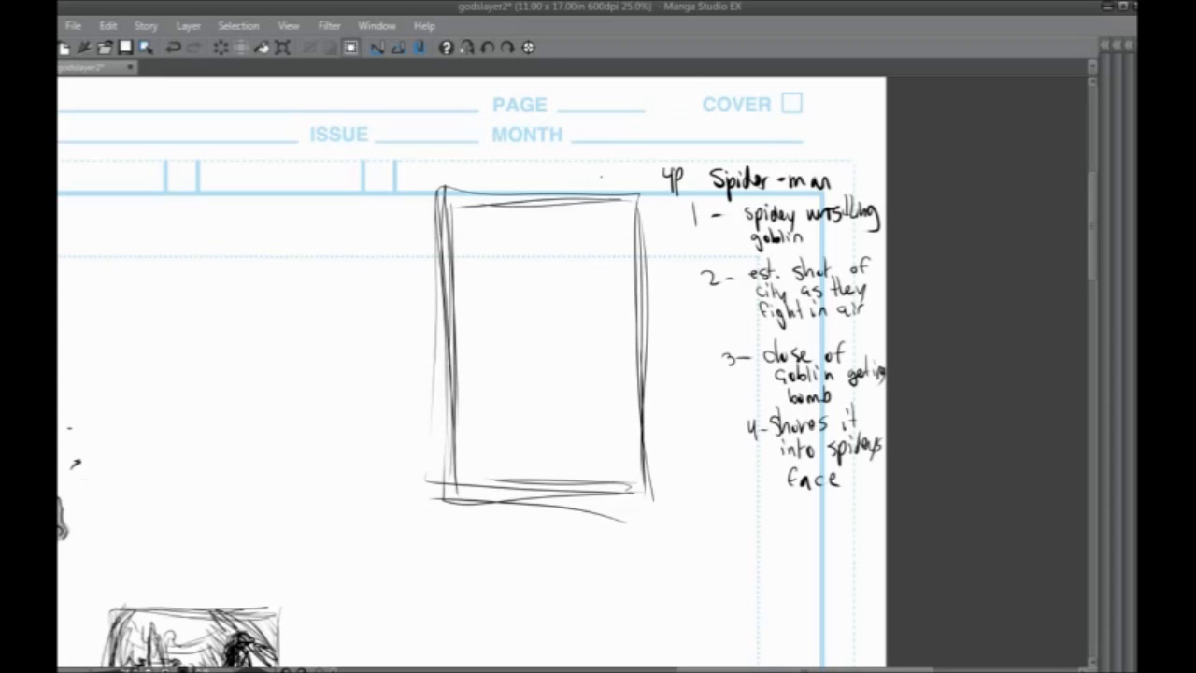
Try circling the second and third panel notes
mouse_move(794, 250)
mouse_down()
mouse_move(884, 280)
mouse_move(809, 252)
mouse_up()
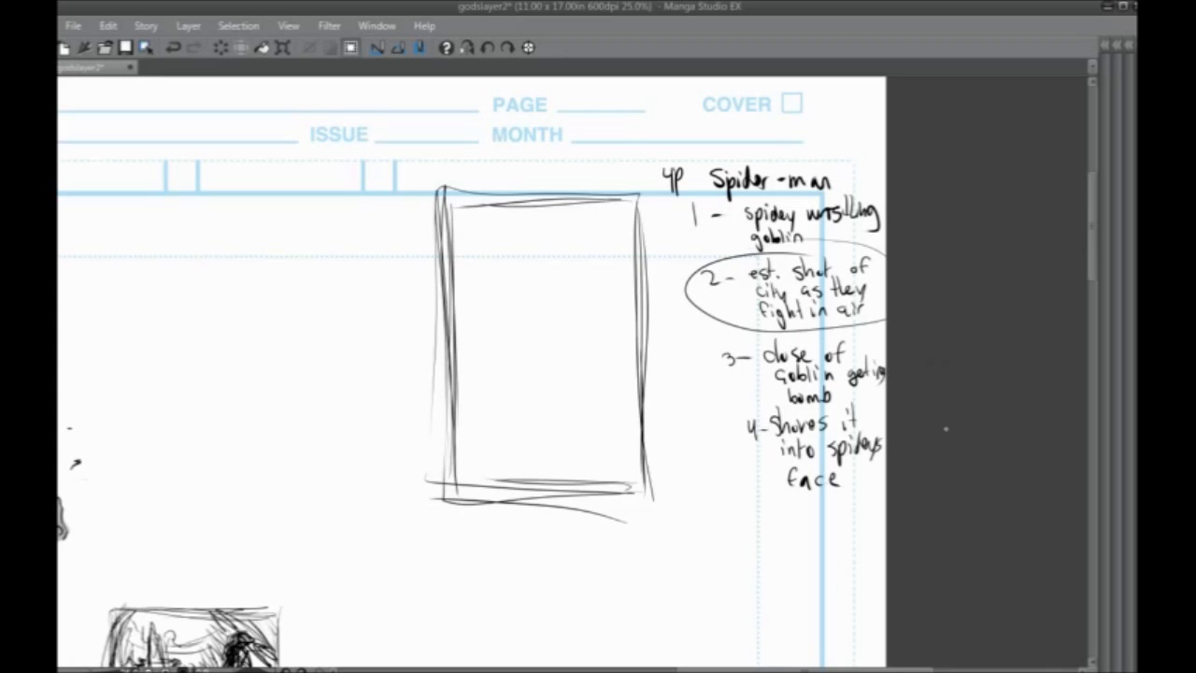
key(ctrl+z)
drag(878, 379, 805, 317)
key(ctrl+z)
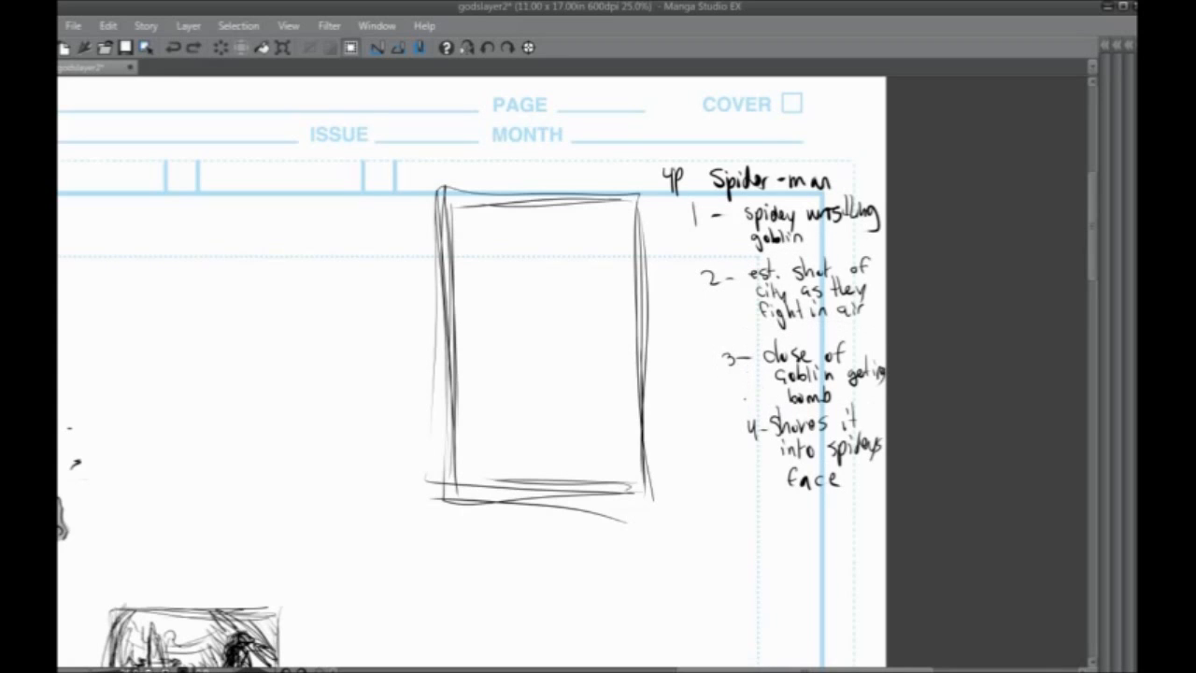
click(679, 270)
key(ctrl+z)
Try circling the first and fourth panel notes and adding strokes inside the page frame
mouse_move(799, 156)
mouse_down()
mouse_move(844, 159)
mouse_move(680, 208)
mouse_move(858, 167)
mouse_up()
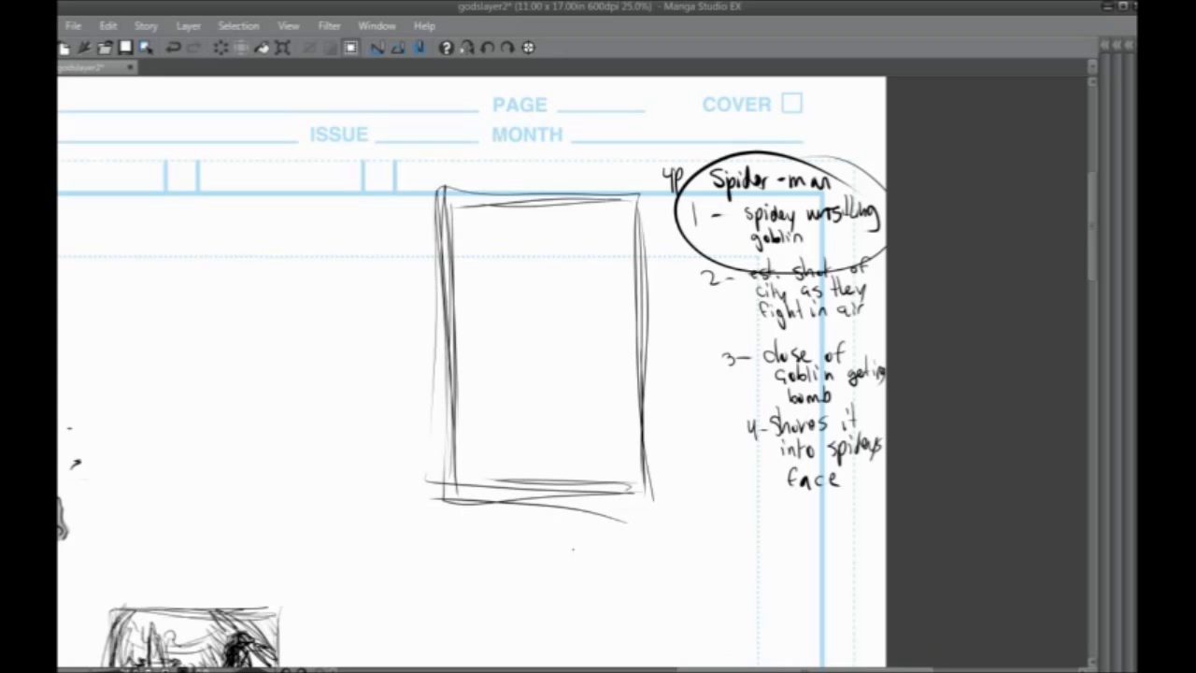
mouse_move(536, 208)
mouse_down()
mouse_move(537, 252)
mouse_move(636, 386)
mouse_move(549, 400)
mouse_move(598, 269)
mouse_move(637, 301)
mouse_up()
key(ctrl+z)
key(ctrl+z)
key(ctrl+z)
key(ctrl+z)
key(ctrl+z)
key(ctrl+z)
key(ctrl+z)
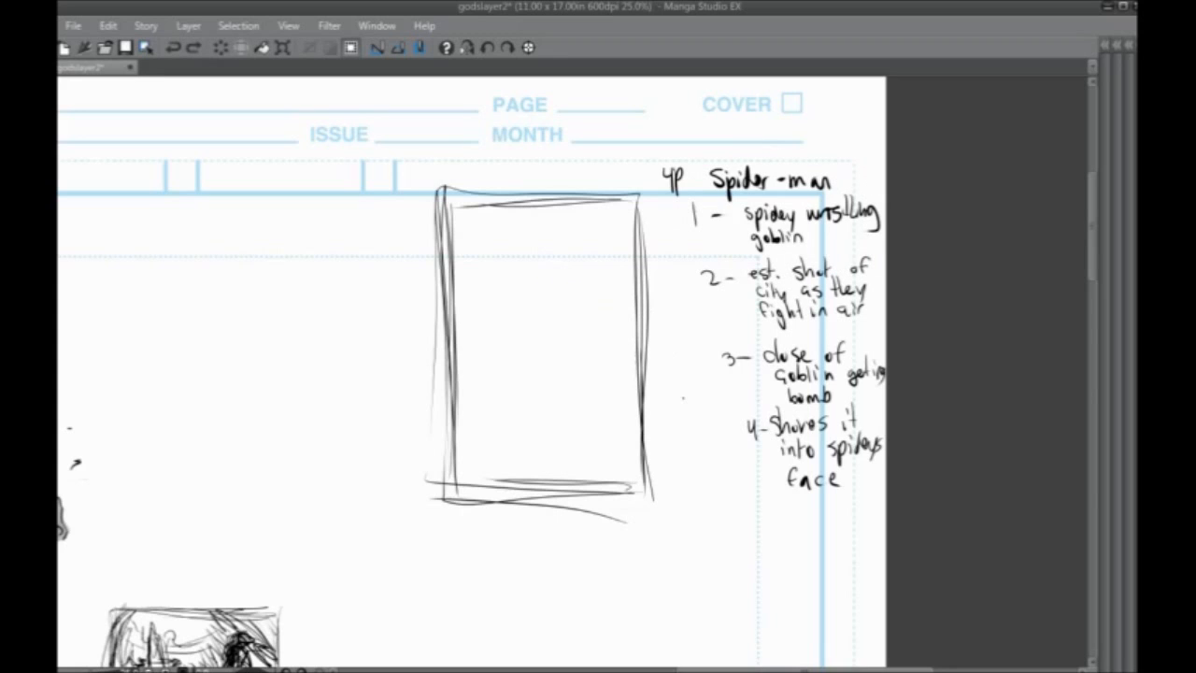
mouse_move(794, 366)
mouse_down()
mouse_move(873, 490)
mouse_move(747, 369)
mouse_up()
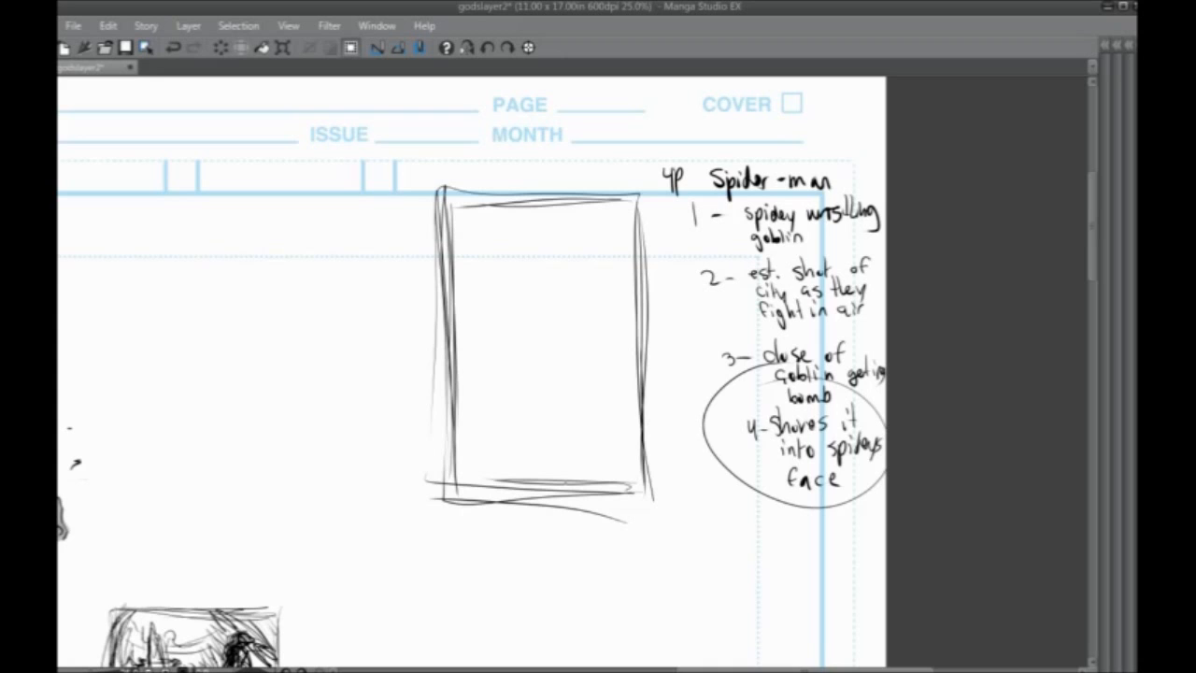
key(ctrl+z)
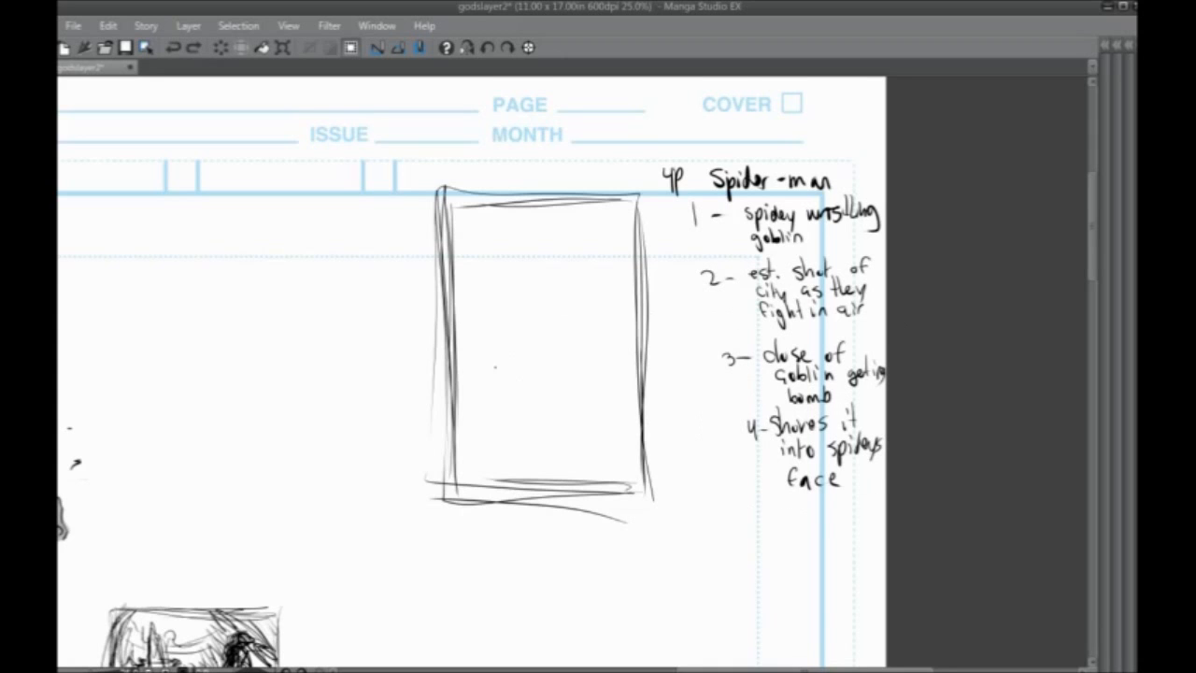
Try dividing the page frame into tiers with horizontal lines across its middle
drag(540, 400, 556, 406)
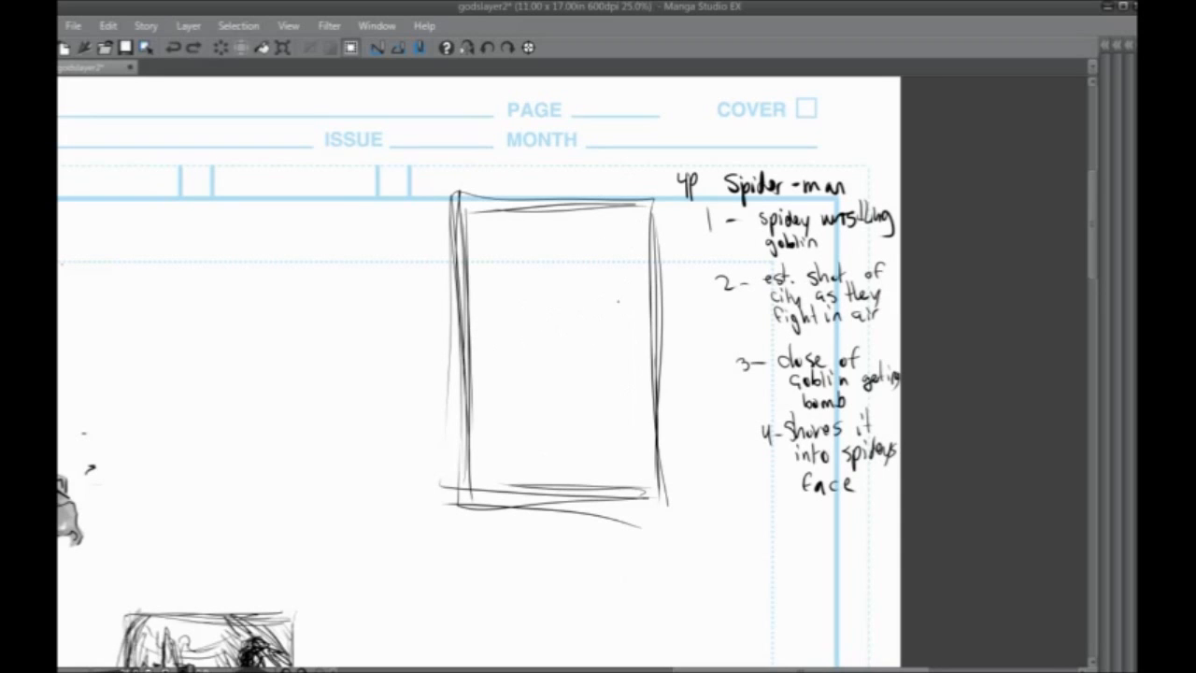
drag(645, 311, 470, 321)
drag(653, 356, 579, 369)
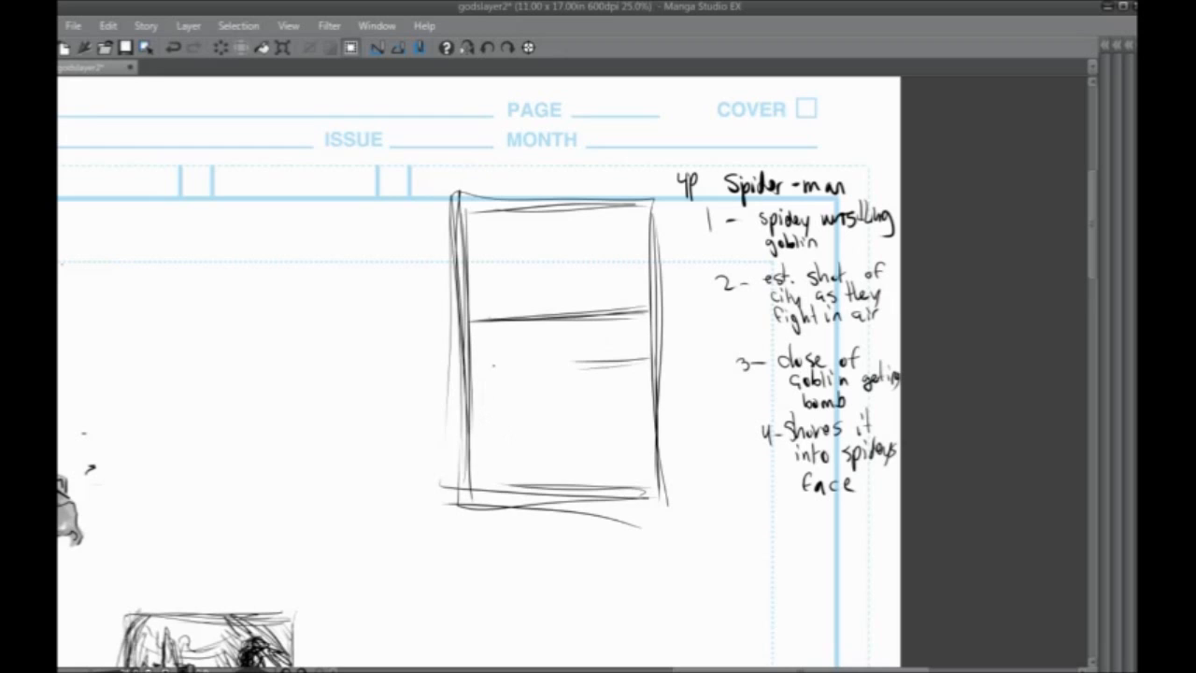
key(ctrl+z)
key(ctrl+z)
key(ctrl+z)
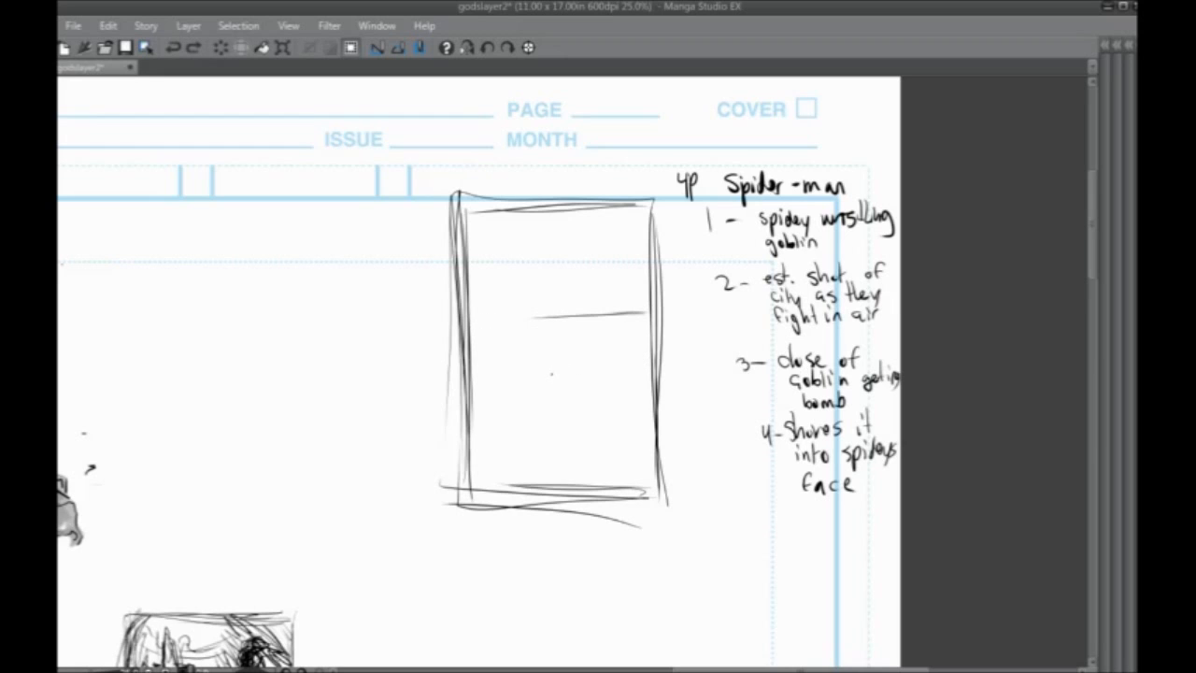
key(ctrl+z)
key(ctrl+z)
Sketch a tall narrow panel in the lower-left part of the page frame, reaching down to its bottom edge
mouse_move(471, 329)
mouse_down()
mouse_move(518, 330)
mouse_move(462, 330)
mouse_move(529, 330)
mouse_move(534, 478)
mouse_up()
mouse_move(540, 327)
mouse_down()
mouse_move(542, 492)
mouse_move(545, 443)
mouse_move(462, 328)
mouse_up()
drag(541, 330, 546, 509)
drag(537, 501, 484, 501)
drag(462, 331, 465, 498)
drag(449, 366, 467, 503)
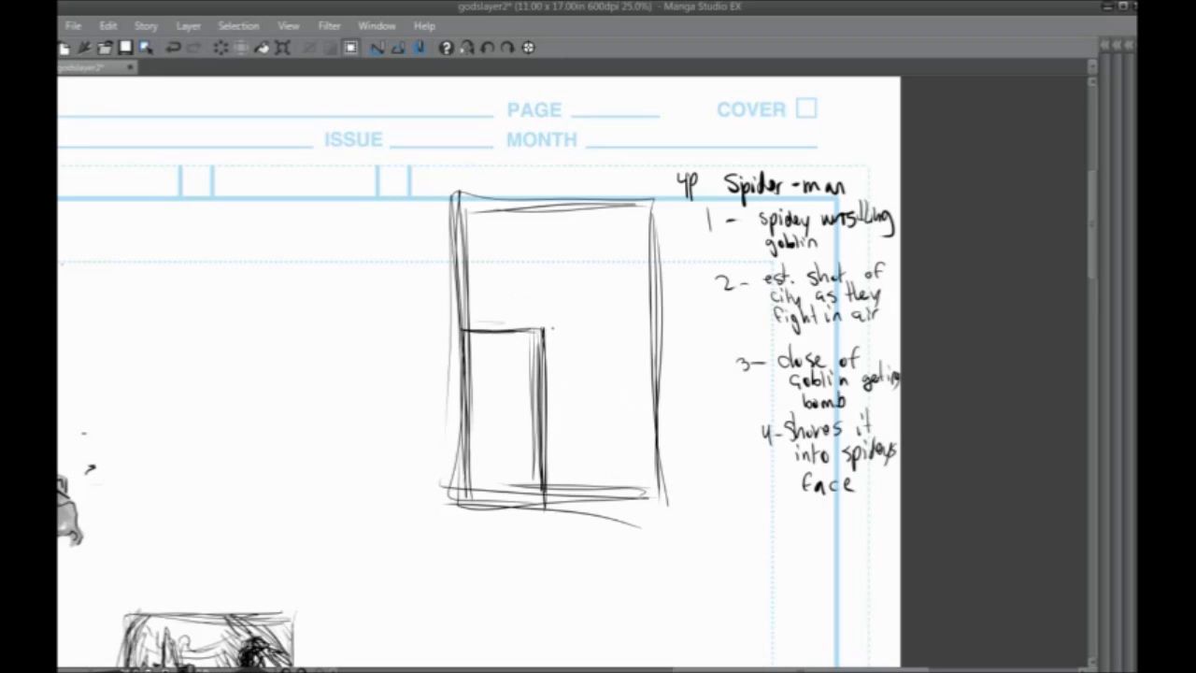
Sketch a small, slightly tilted panel beside the top of the tall narrow panel
mouse_move(555, 329)
mouse_down()
mouse_move(556, 381)
mouse_move(583, 331)
mouse_move(624, 322)
mouse_up()
mouse_move(628, 327)
mouse_down()
mouse_move(625, 384)
mouse_move(547, 394)
mouse_up()
drag(549, 331, 553, 396)
drag(551, 331, 635, 321)
mouse_move(559, 392)
mouse_down()
mouse_move(637, 387)
mouse_move(625, 379)
mouse_up()
Sketch a larger angled panel beneath the small tilted one, filling the frame's lower-right corner
drag(563, 411, 579, 493)
drag(565, 488, 648, 482)
drag(551, 405, 561, 486)
drag(568, 497, 658, 485)
mouse_move(650, 366)
mouse_down()
mouse_move(669, 501)
mouse_move(583, 499)
mouse_up()
mouse_move(654, 381)
mouse_down()
mouse_move(667, 492)
mouse_move(560, 505)
mouse_up()
drag(562, 445, 566, 501)
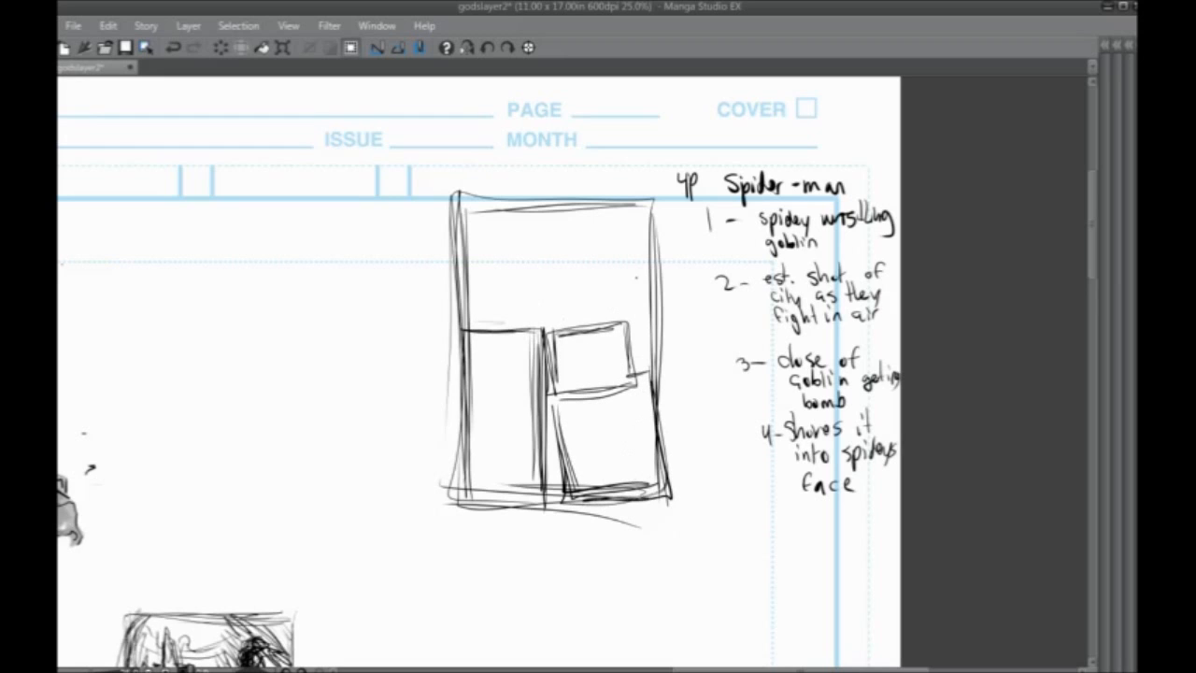
Redraw the page frame taller, adding a higher top edge and reinforcing its sides and bottom edge
mouse_move(663, 238)
mouse_down()
mouse_move(673, 404)
mouse_move(665, 254)
mouse_up()
mouse_move(660, 359)
mouse_down()
mouse_move(658, 157)
mouse_move(487, 165)
mouse_up()
drag(639, 157, 463, 332)
drag(459, 217, 461, 391)
drag(454, 239, 452, 497)
drag(454, 166, 673, 501)
drag(663, 342, 666, 515)
drag(473, 501, 589, 516)
drag(472, 168, 469, 461)
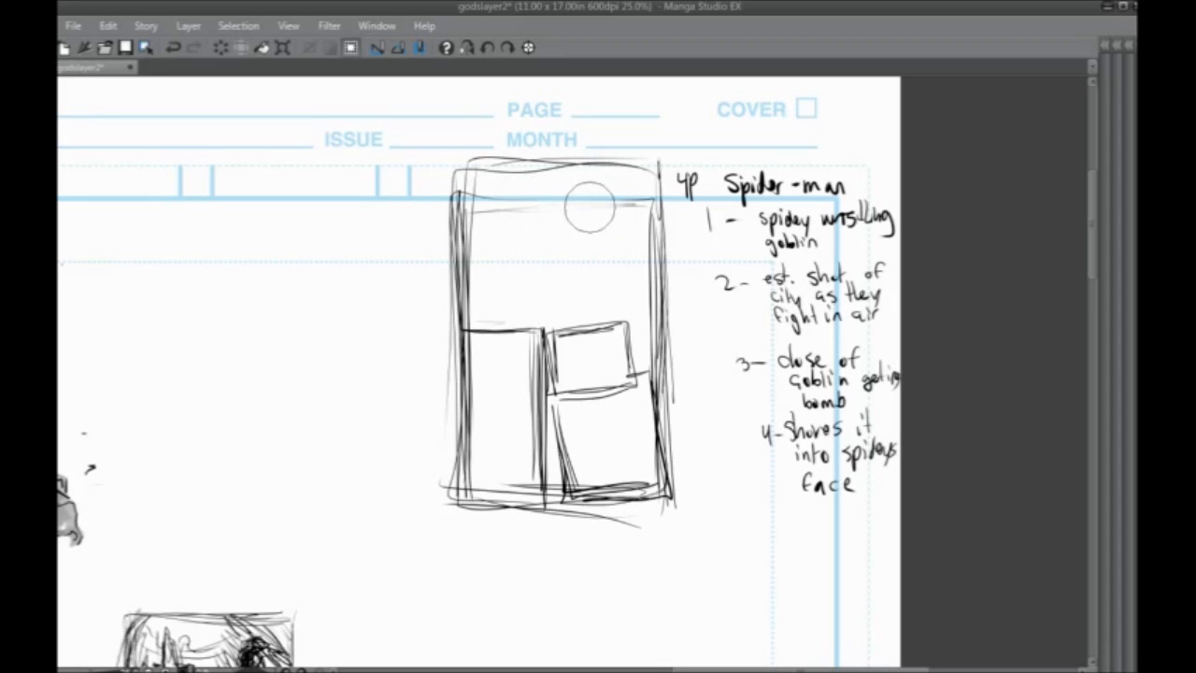
Erase the frame's old top edge, then lasso the thumbnail with its notes, shift them down the page and deselect
drag(447, 377, 460, 337)
mouse_move(632, 81)
mouse_down()
mouse_move(697, 529)
mouse_move(524, 142)
mouse_up()
drag(501, 462, 493, 565)
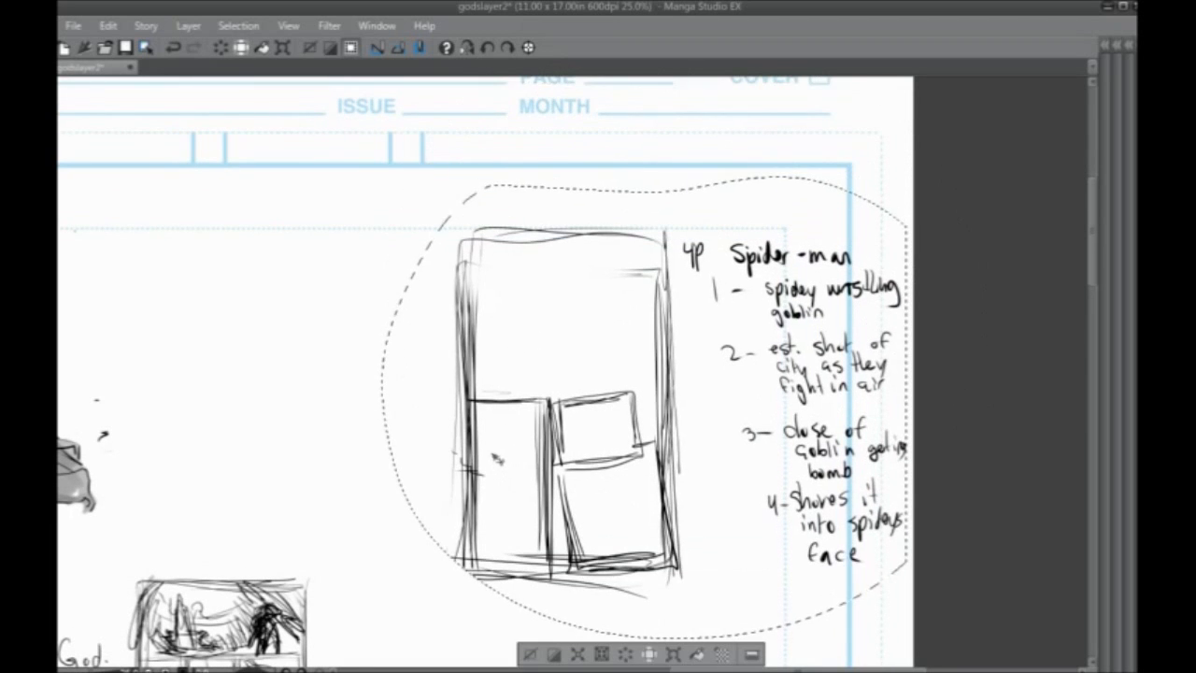
key(ctrl+d)
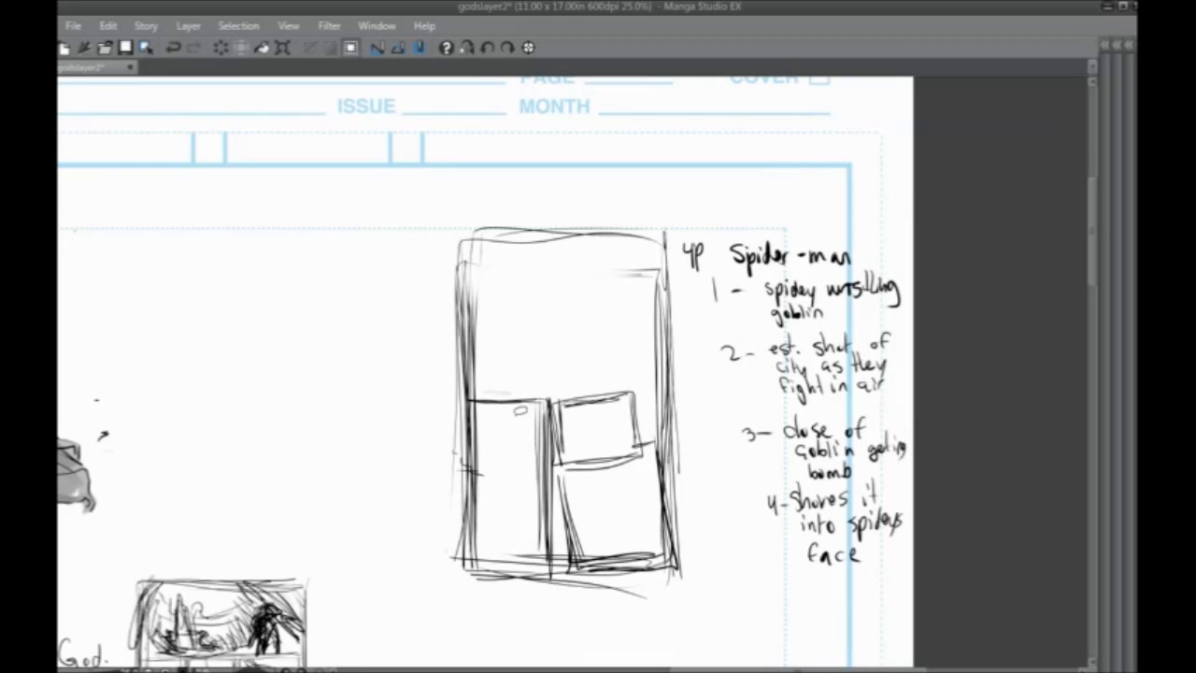
drag(437, 286, 455, 348)
key(ctrl+z)
scroll(482, 395, down, 1)
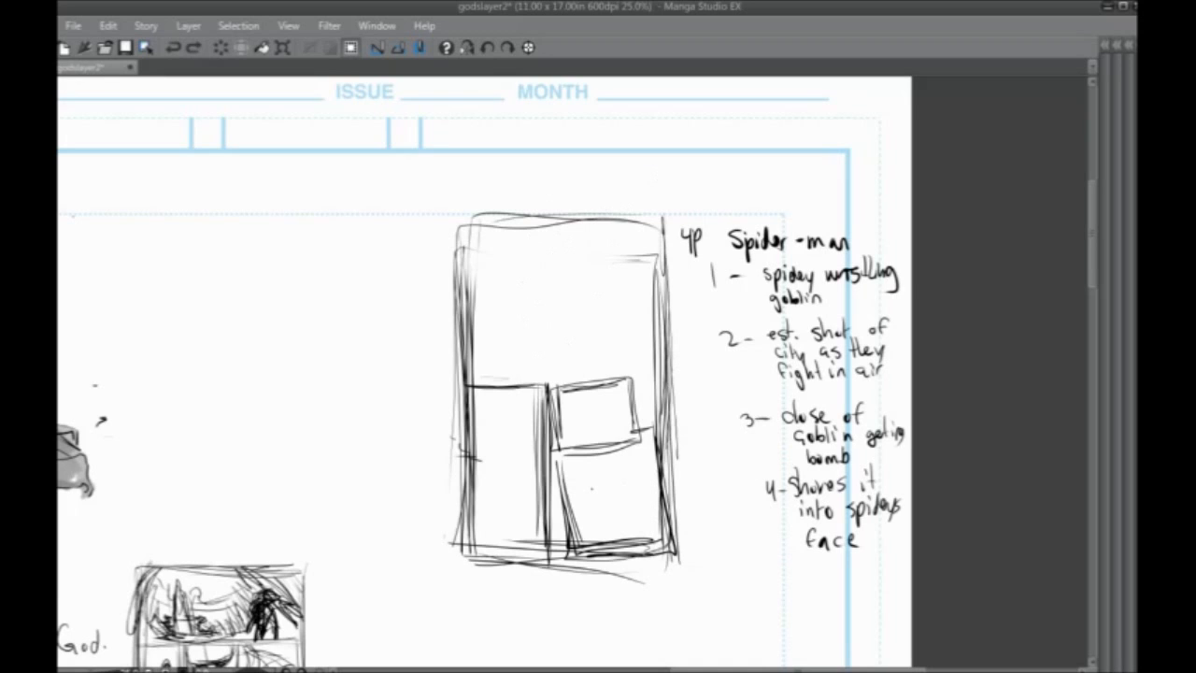
drag(417, 363, 420, 355)
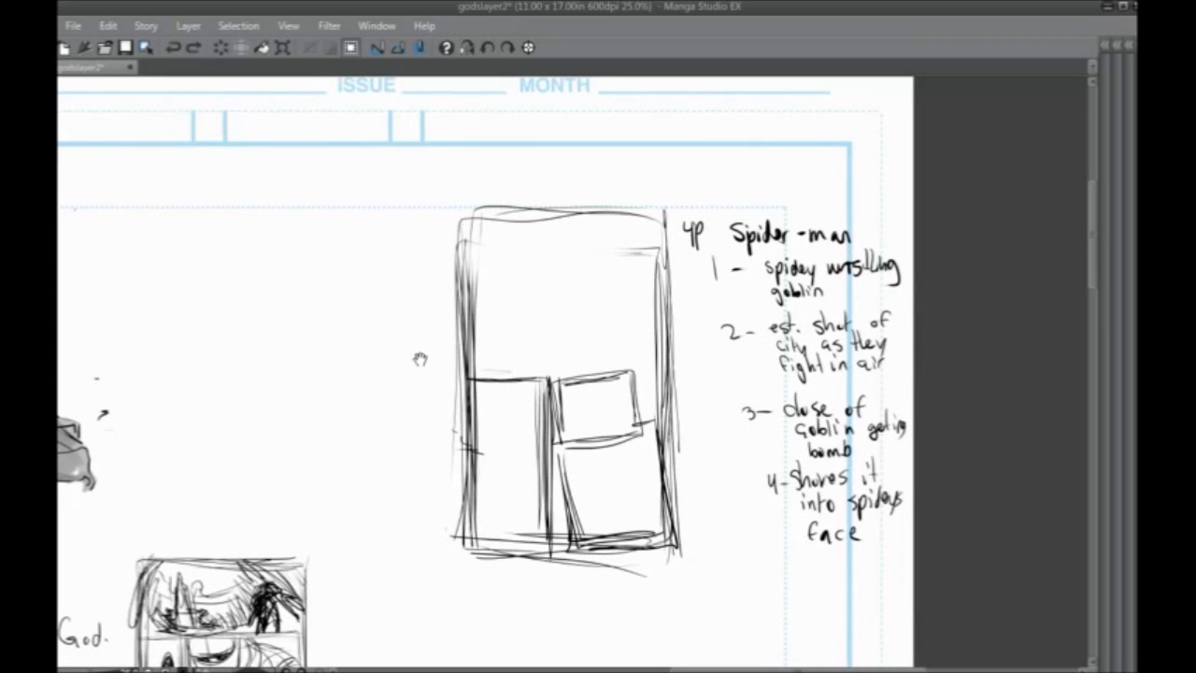
drag(438, 345, 470, 272)
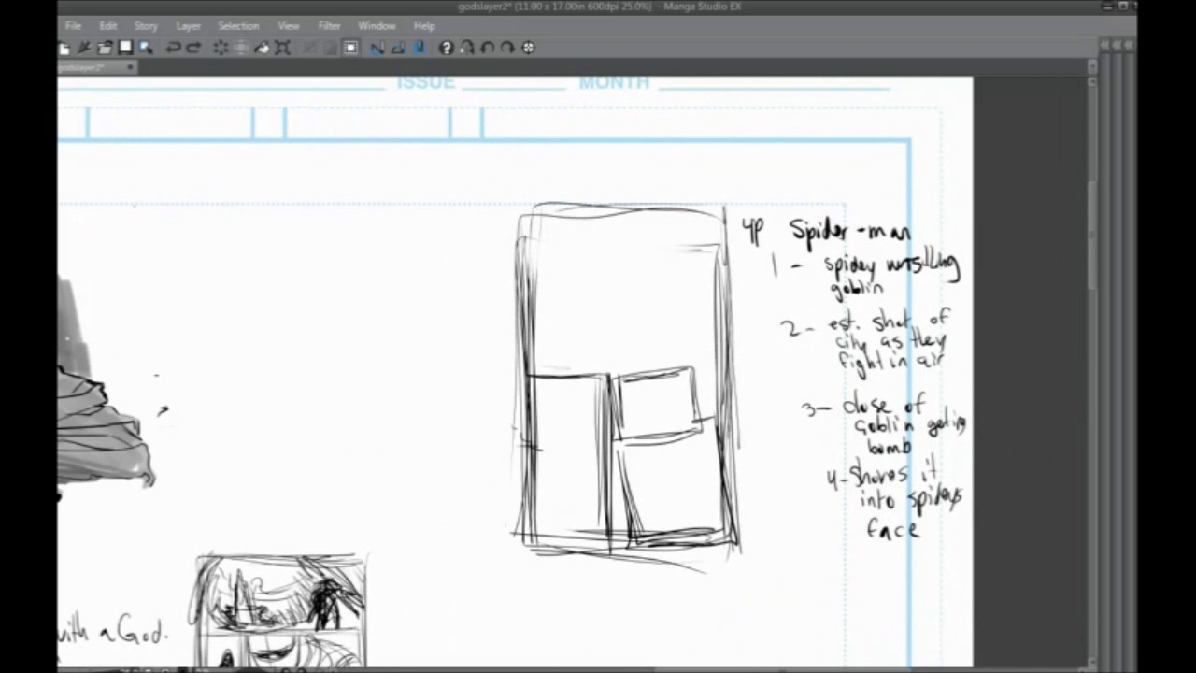
mouse_move(567, 309)
mouse_down()
mouse_move(601, 270)
mouse_move(622, 329)
mouse_move(583, 324)
mouse_up()
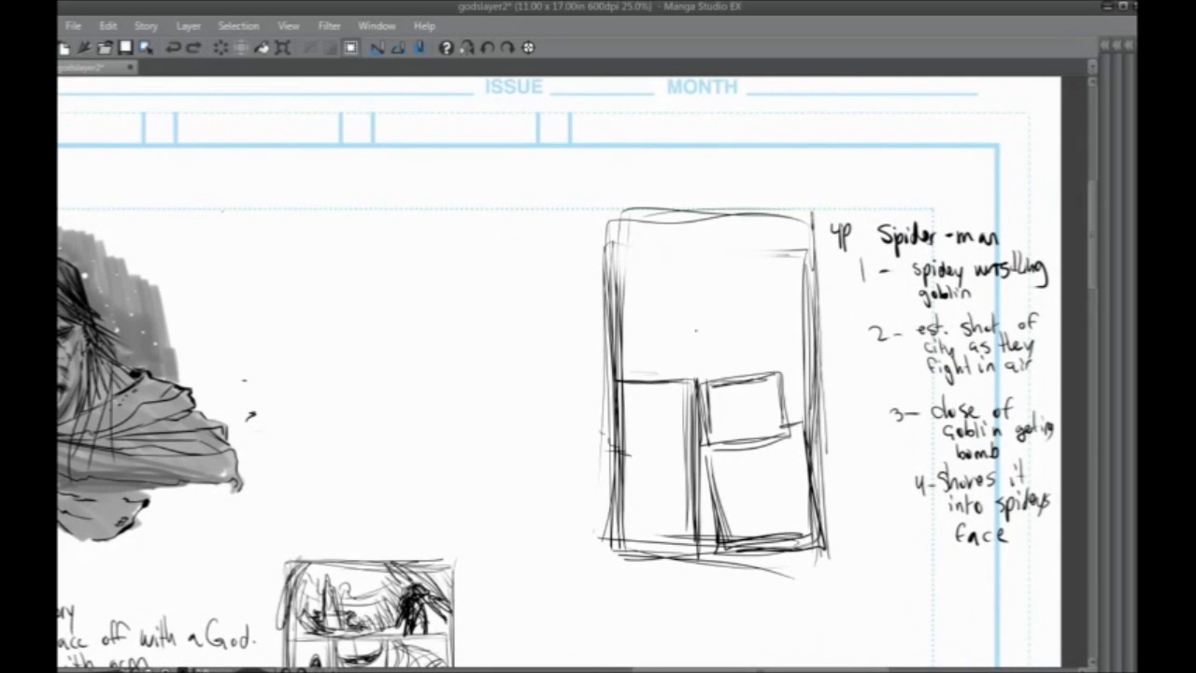
drag(747, 331, 686, 291)
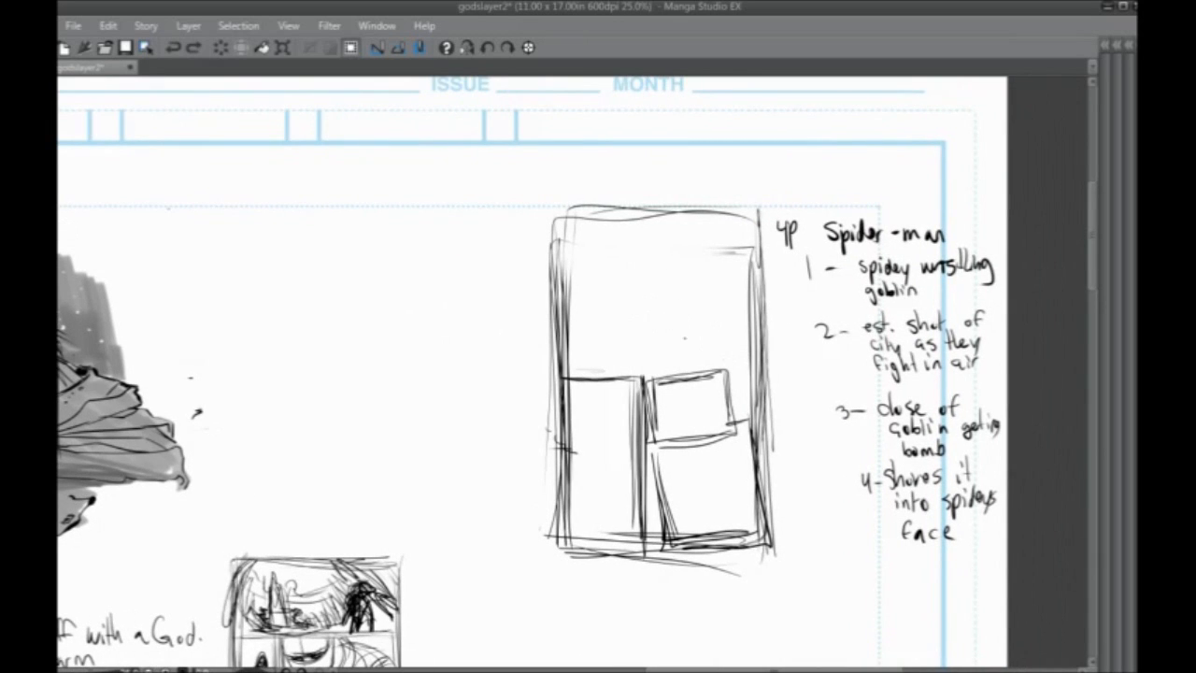
Sketch a crouching figure in the large top panel, with a round head, curved back and bent leg
mouse_move(650, 273)
mouse_down()
mouse_move(676, 269)
mouse_move(647, 268)
mouse_up()
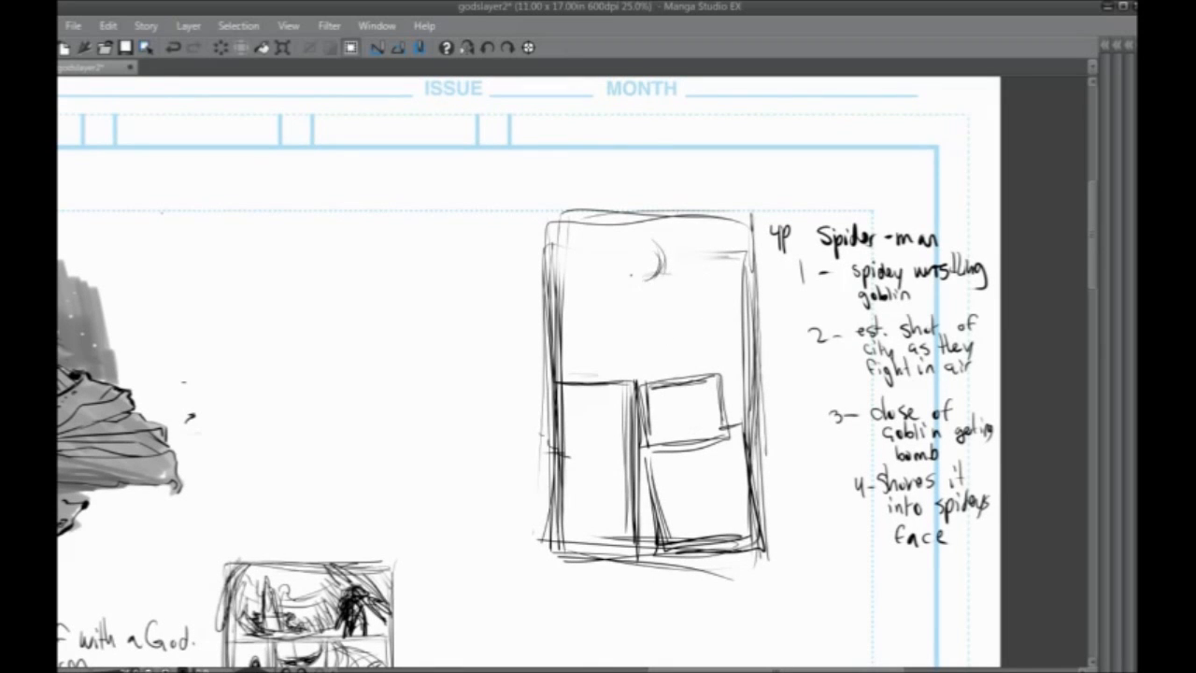
drag(645, 306, 649, 331)
mouse_move(644, 266)
mouse_down()
mouse_move(583, 278)
mouse_move(613, 329)
mouse_move(637, 329)
mouse_up()
mouse_move(598, 271)
mouse_down()
mouse_move(658, 336)
mouse_move(639, 342)
mouse_up()
mouse_move(616, 272)
mouse_down()
mouse_move(605, 303)
mouse_move(626, 301)
mouse_move(637, 273)
mouse_move(583, 307)
mouse_up()
mouse_move(584, 304)
mouse_down()
mouse_move(607, 361)
mouse_move(626, 368)
mouse_up()
drag(580, 345, 639, 374)
drag(595, 303, 574, 344)
mouse_move(611, 303)
mouse_down()
mouse_move(586, 346)
mouse_move(646, 374)
mouse_move(682, 353)
mouse_move(712, 377)
mouse_up()
drag(621, 370, 711, 383)
mouse_move(685, 383)
mouse_down()
mouse_move(659, 407)
mouse_move(678, 406)
mouse_up()
drag(665, 399, 699, 406)
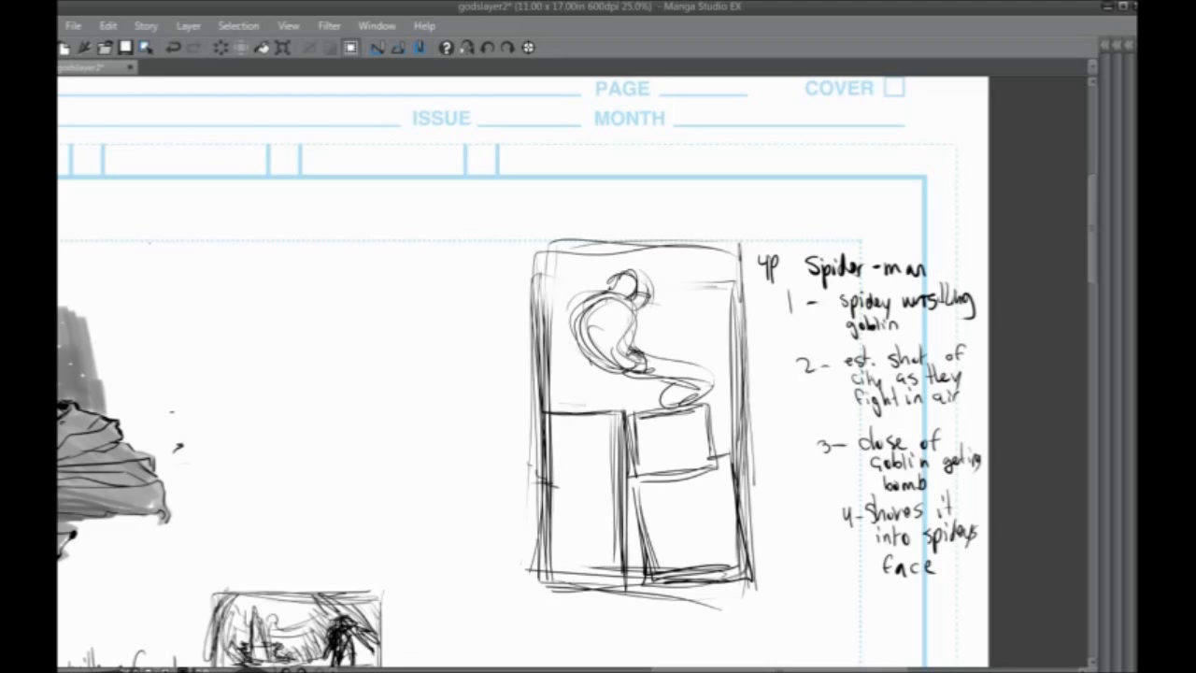
Add the crouching figure's arms and hands, one side reaching outward and the other down to the panel's lower edge
drag(594, 284, 555, 291)
mouse_move(557, 284)
mouse_down()
mouse_move(542, 291)
mouse_move(574, 290)
mouse_up()
mouse_move(565, 291)
mouse_down()
mouse_move(578, 300)
mouse_move(555, 290)
mouse_move(579, 273)
mouse_up()
mouse_move(575, 271)
mouse_down()
mouse_move(558, 273)
mouse_move(549, 297)
mouse_up()
mouse_move(562, 284)
mouse_down()
mouse_move(572, 295)
mouse_move(589, 288)
mouse_move(618, 326)
mouse_move(589, 377)
mouse_move(601, 387)
mouse_up()
mouse_move(628, 316)
mouse_down()
mouse_move(603, 383)
mouse_move(630, 402)
mouse_up()
drag(594, 371, 639, 394)
mouse_move(622, 390)
mouse_down()
mouse_move(620, 403)
mouse_move(633, 388)
mouse_up()
mouse_move(634, 388)
mouse_down()
mouse_move(651, 384)
mouse_move(635, 394)
mouse_up()
drag(636, 396, 647, 424)
drag(619, 404, 635, 426)
drag(567, 378, 551, 406)
drag(623, 353, 612, 379)
Sketch an oval body for the opponent behind the crouching figure and build up the overlapping shoulders and head
drag(639, 241, 681, 222)
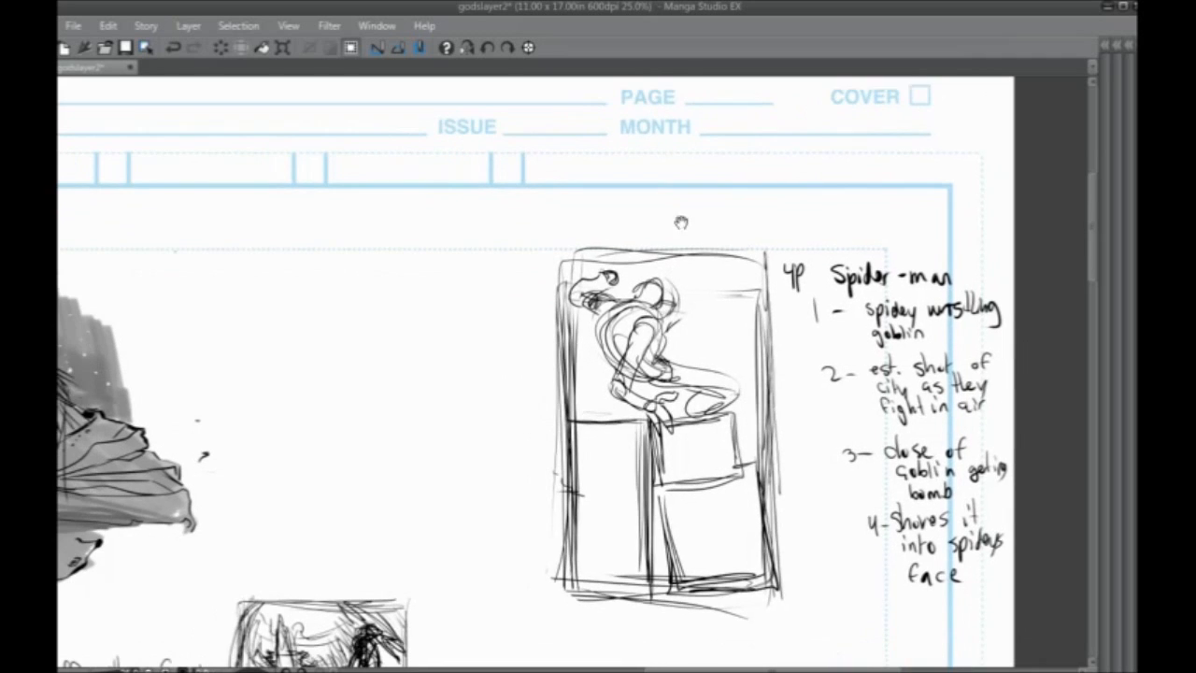
mouse_move(670, 327)
mouse_down()
mouse_move(715, 304)
mouse_move(669, 344)
mouse_up()
drag(695, 301, 699, 346)
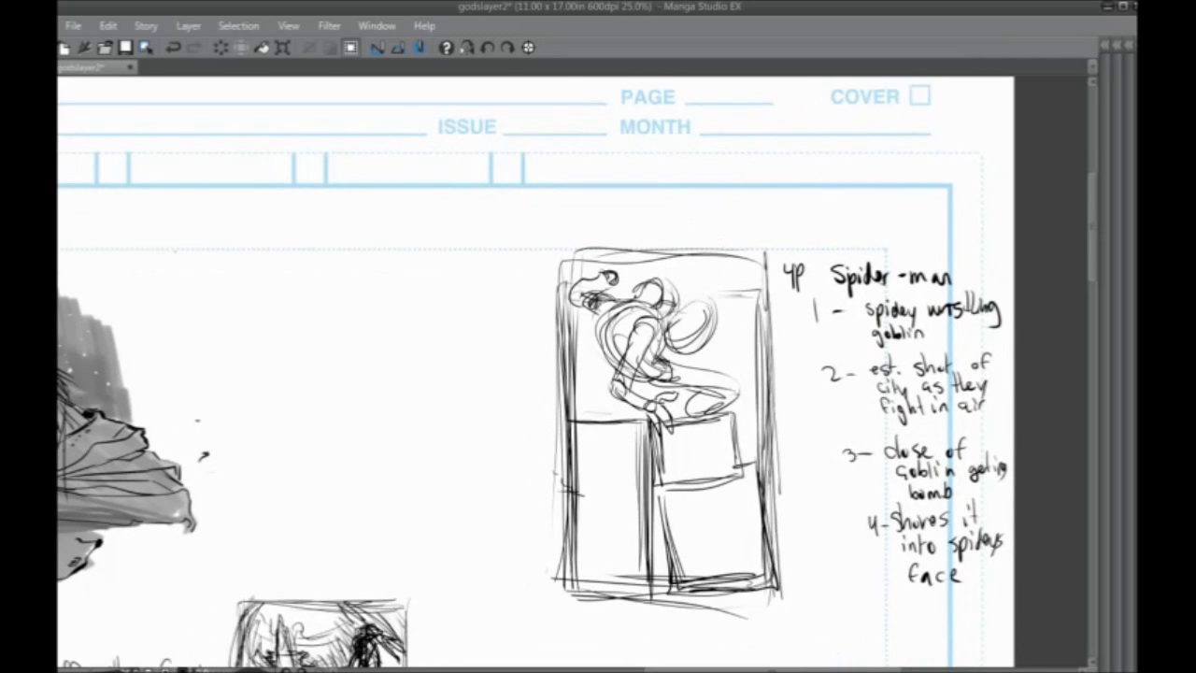
drag(692, 393, 672, 391)
mouse_move(631, 317)
mouse_down()
mouse_move(620, 330)
mouse_move(619, 318)
mouse_move(653, 316)
mouse_up()
mouse_move(650, 316)
mouse_down()
mouse_move(641, 331)
mouse_move(629, 335)
mouse_move(630, 317)
mouse_move(588, 340)
mouse_move(669, 314)
mouse_move(691, 327)
mouse_move(636, 371)
mouse_up()
mouse_move(662, 284)
mouse_down()
mouse_move(656, 312)
mouse_move(672, 313)
mouse_move(642, 314)
mouse_up()
mouse_move(673, 277)
mouse_down()
mouse_move(644, 307)
mouse_move(576, 273)
mouse_move(636, 299)
mouse_move(665, 291)
mouse_up()
Draw a bold curved band over the wrestlers' heads and strengthen the lines around their torsos
drag(581, 273, 650, 306)
mouse_move(599, 271)
mouse_down()
mouse_move(648, 308)
mouse_move(662, 302)
mouse_up()
drag(613, 355, 626, 366)
drag(671, 330, 676, 361)
drag(652, 366, 673, 362)
drag(643, 370, 677, 370)
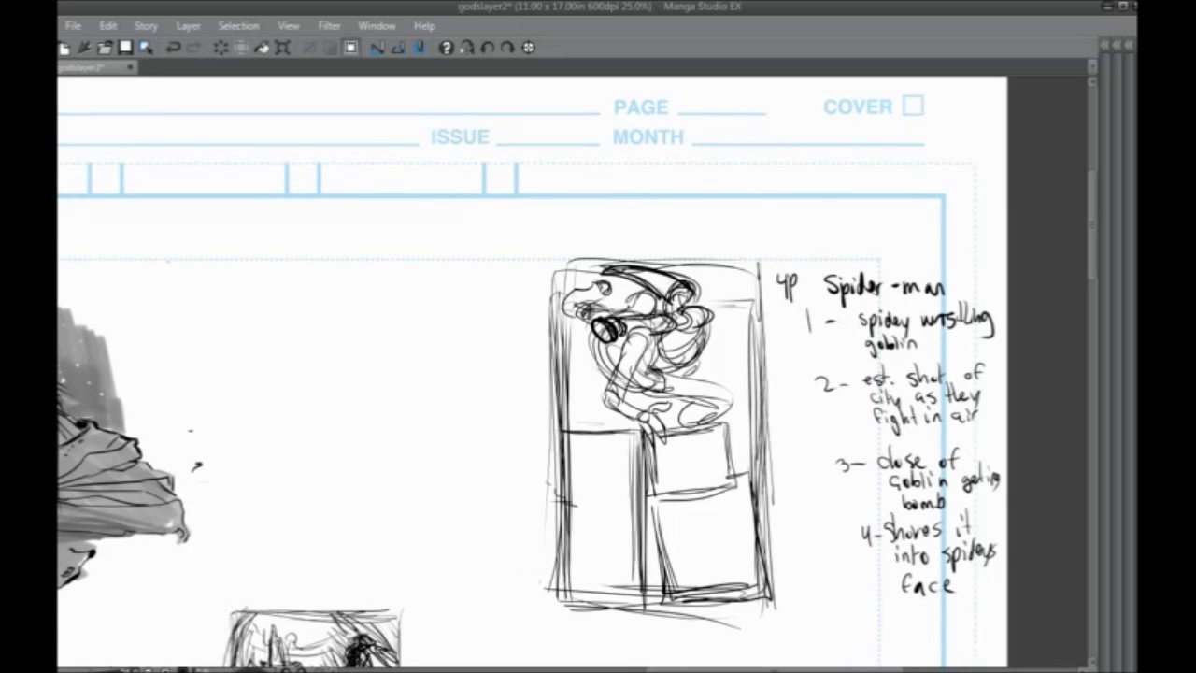
Sketch the remaining leg and limb shapes around the base of the wrestling figures
mouse_move(602, 370)
mouse_down()
mouse_move(568, 393)
mouse_move(614, 422)
mouse_up()
drag(587, 398, 628, 419)
drag(584, 339, 560, 365)
drag(577, 304, 593, 324)
drag(643, 371, 656, 385)
mouse_move(635, 420)
mouse_down()
mouse_move(609, 416)
mouse_move(596, 445)
mouse_move(664, 336)
mouse_up()
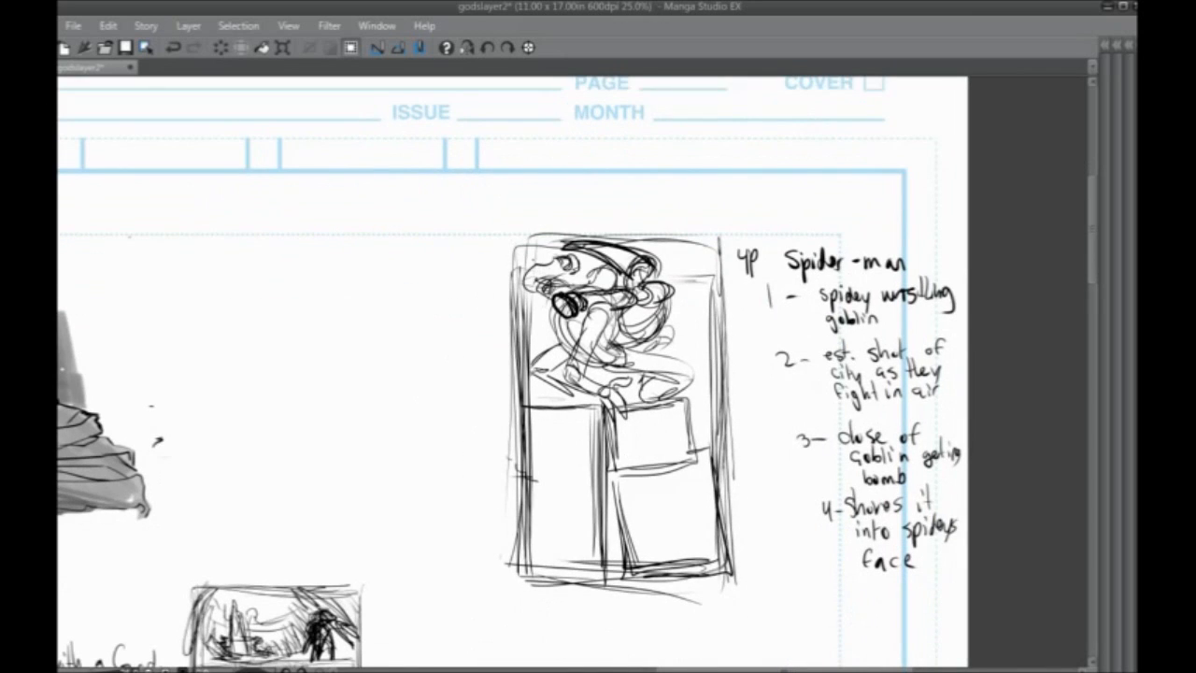
Lasso the wrestling figures in the top panel and flip them vertically
mouse_move(540, 230)
mouse_down()
mouse_move(519, 258)
mouse_move(625, 239)
mouse_up()
drag(522, 244, 547, 399)
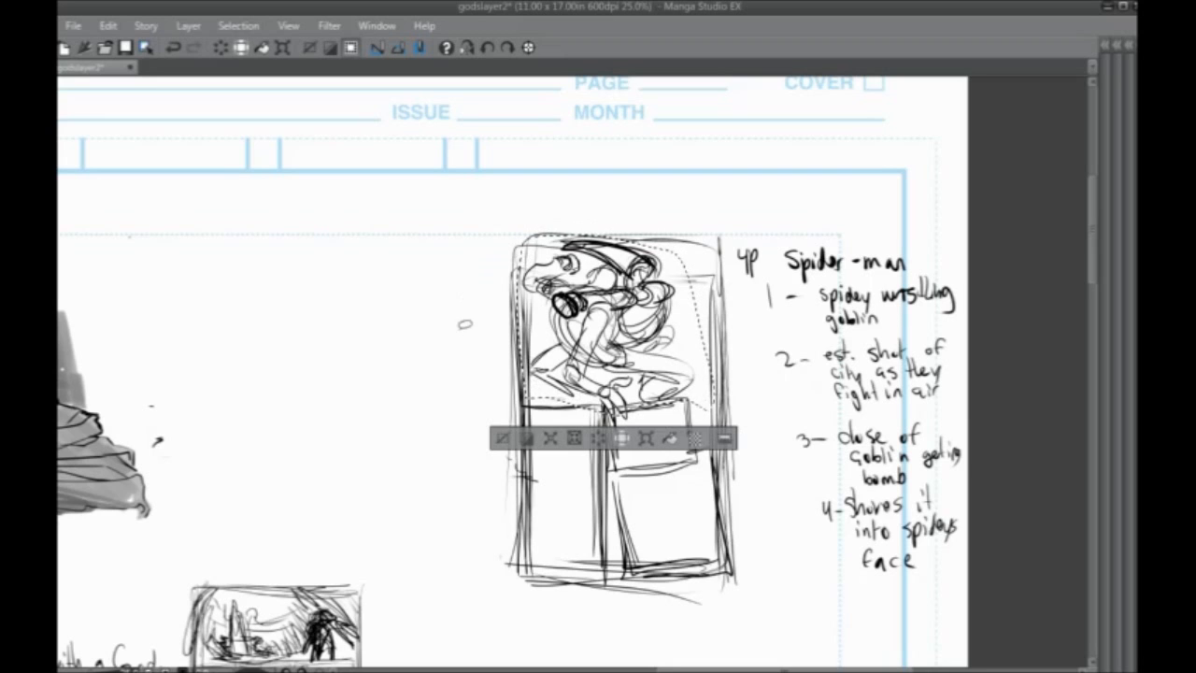
click(110, 26)
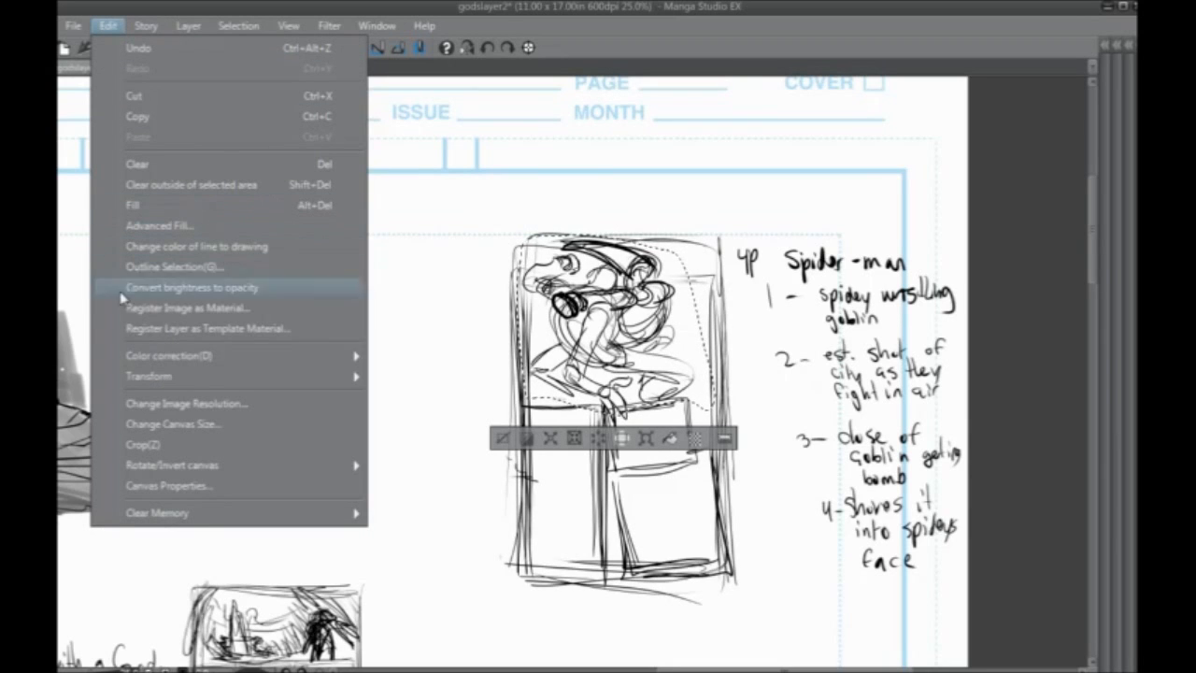
mouse_move(145, 377)
click(426, 449)
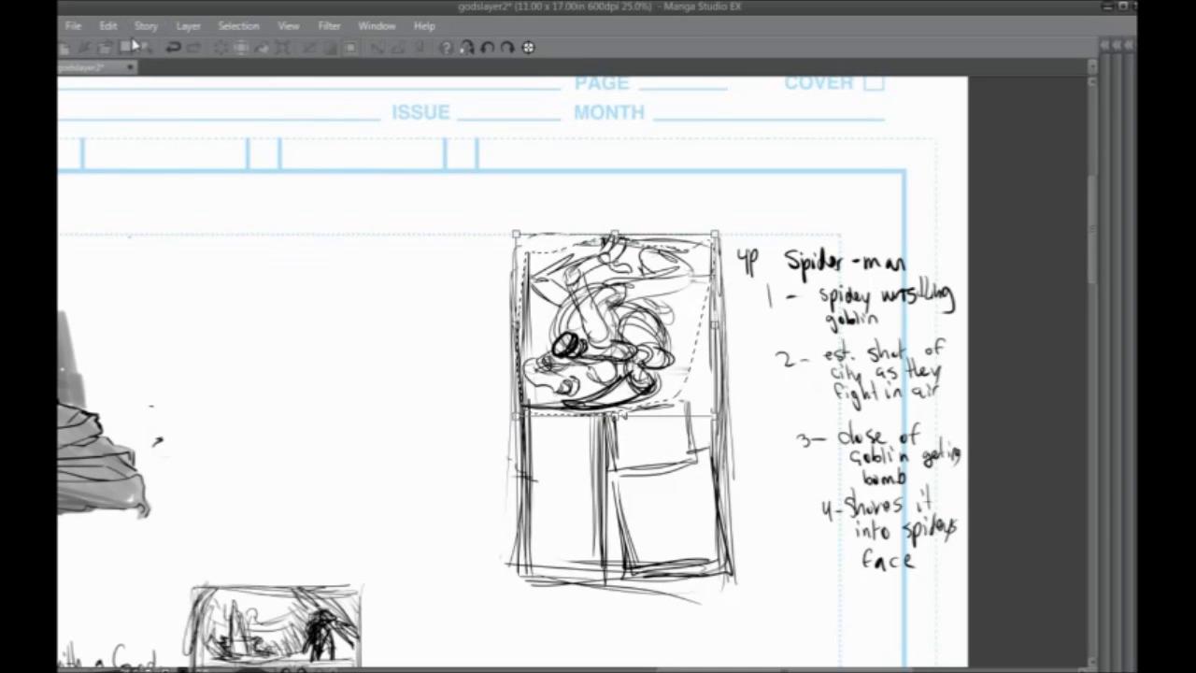
click(108, 25)
mouse_move(154, 375)
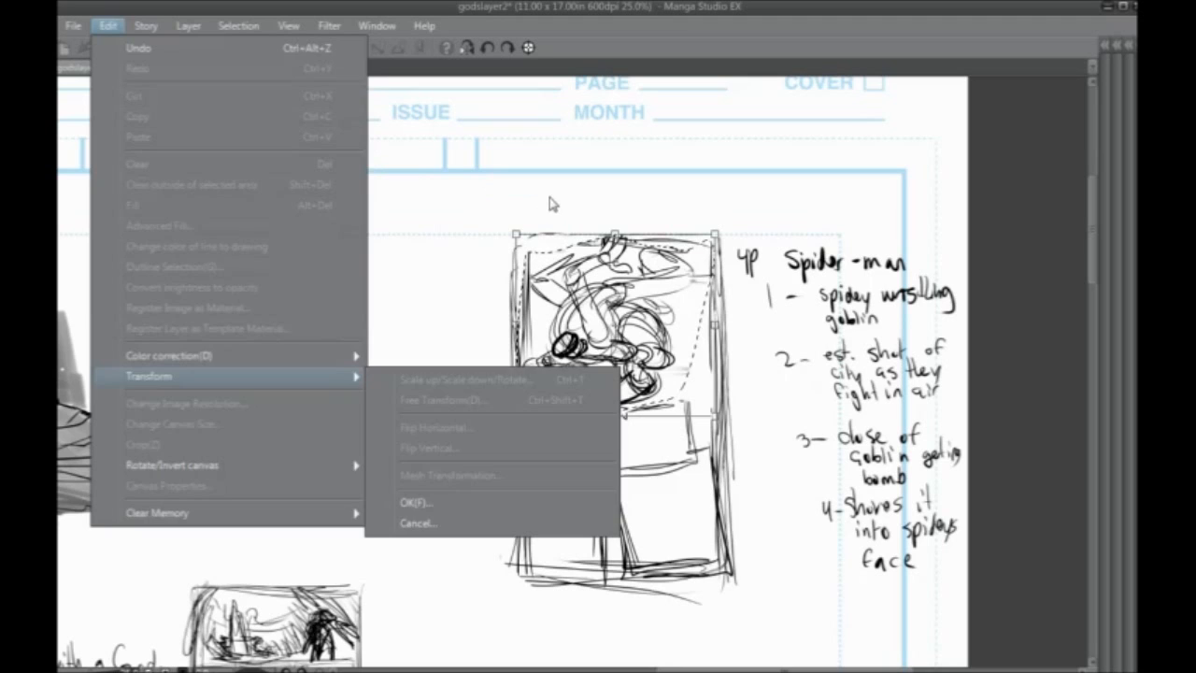
click(402, 242)
key(Return)
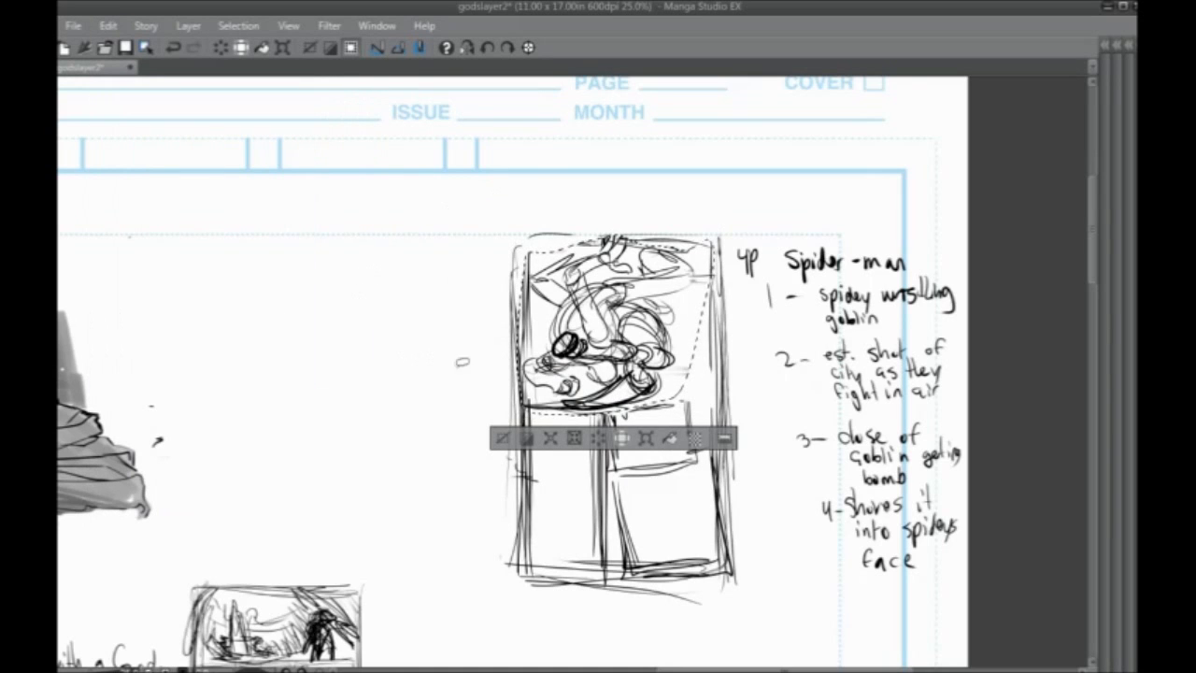
Flip the selected wrestling figures horizontally, deselect them and clean up the lines at the panel's lower-left corner
click(110, 26)
mouse_move(155, 376)
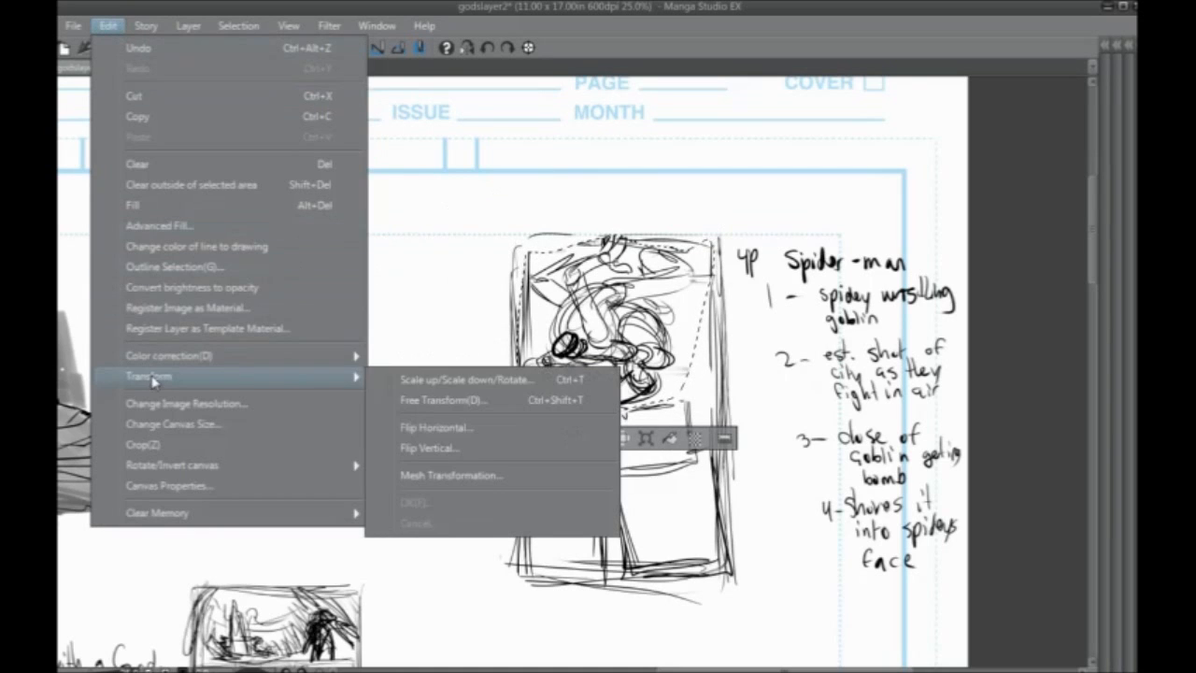
click(418, 429)
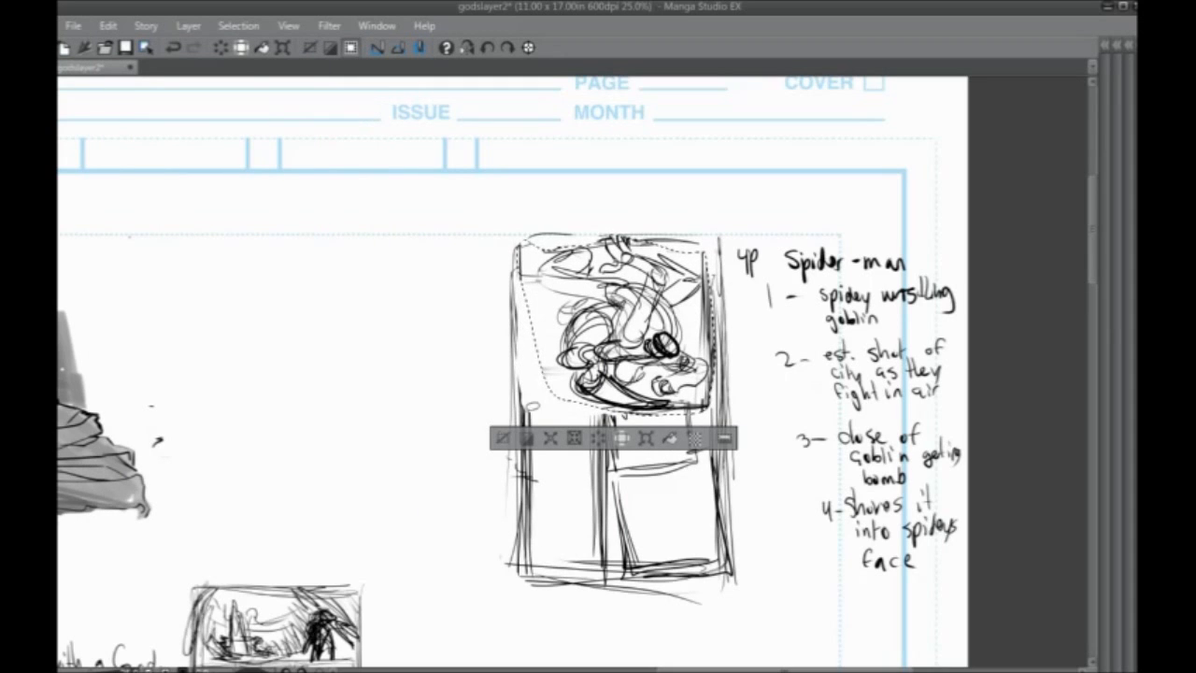
click(503, 437)
mouse_move(531, 380)
mouse_down()
mouse_move(578, 385)
mouse_move(530, 415)
mouse_up()
drag(523, 380, 531, 401)
drag(616, 399, 656, 428)
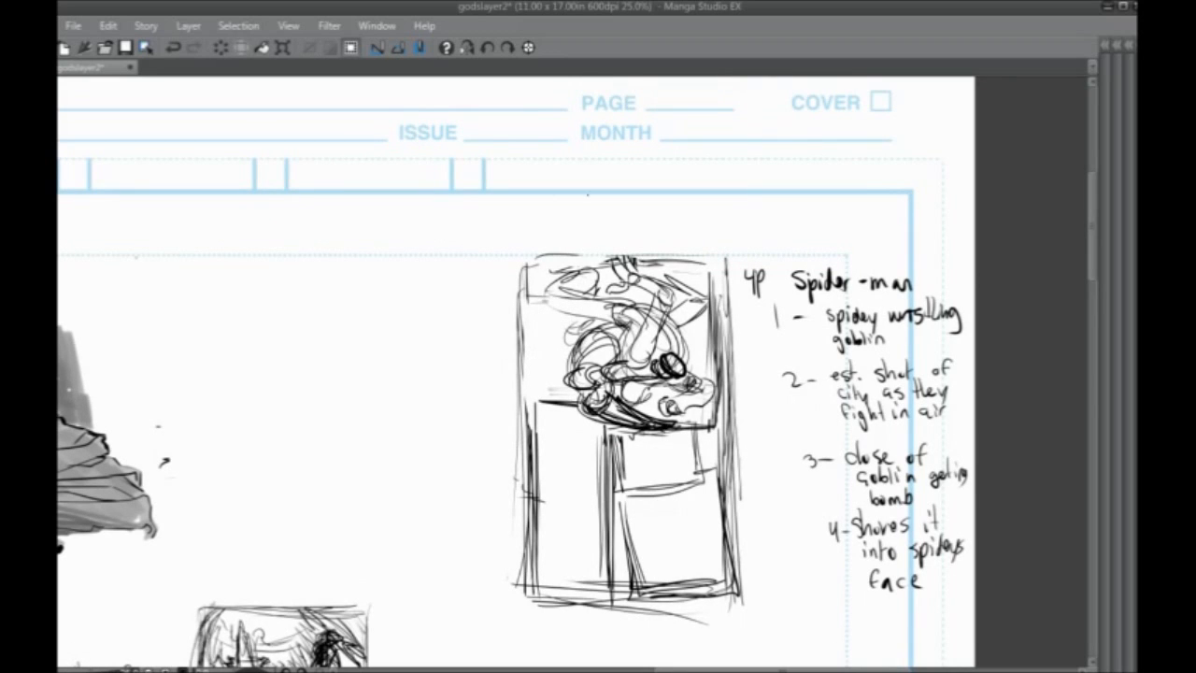
Darken the inverted figure's back, redraw the top panel's borders and hatch the background beside the figures
drag(588, 321, 560, 368)
mouse_move(562, 276)
mouse_down()
mouse_move(546, 311)
mouse_move(568, 366)
mouse_up()
drag(568, 306, 562, 392)
mouse_move(529, 256)
mouse_down()
mouse_move(527, 428)
mouse_move(706, 261)
mouse_up()
drag(721, 319, 732, 508)
drag(534, 334, 535, 327)
mouse_move(558, 396)
mouse_down()
mouse_move(519, 378)
mouse_move(557, 334)
mouse_move(525, 305)
mouse_up()
Fill the tall narrow panel with a city skyline, a black upper corner, dark foreground shapes and a small airborne motion trail
scroll(563, 370, down, 2)
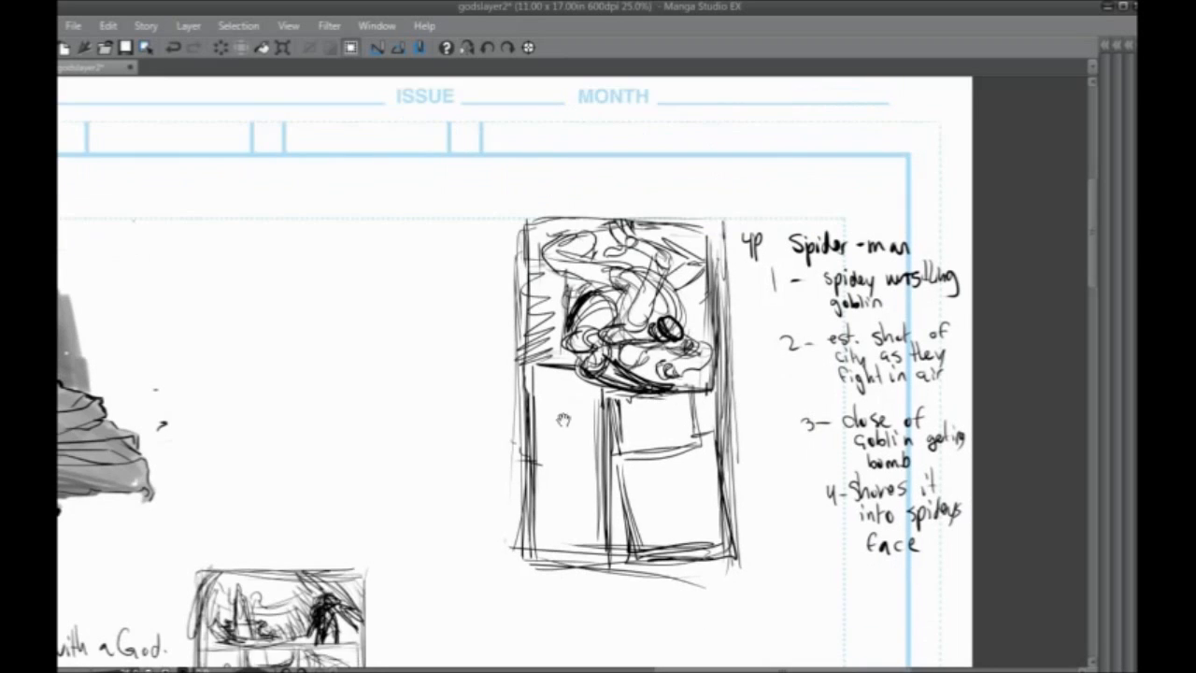
drag(751, 244, 785, 174)
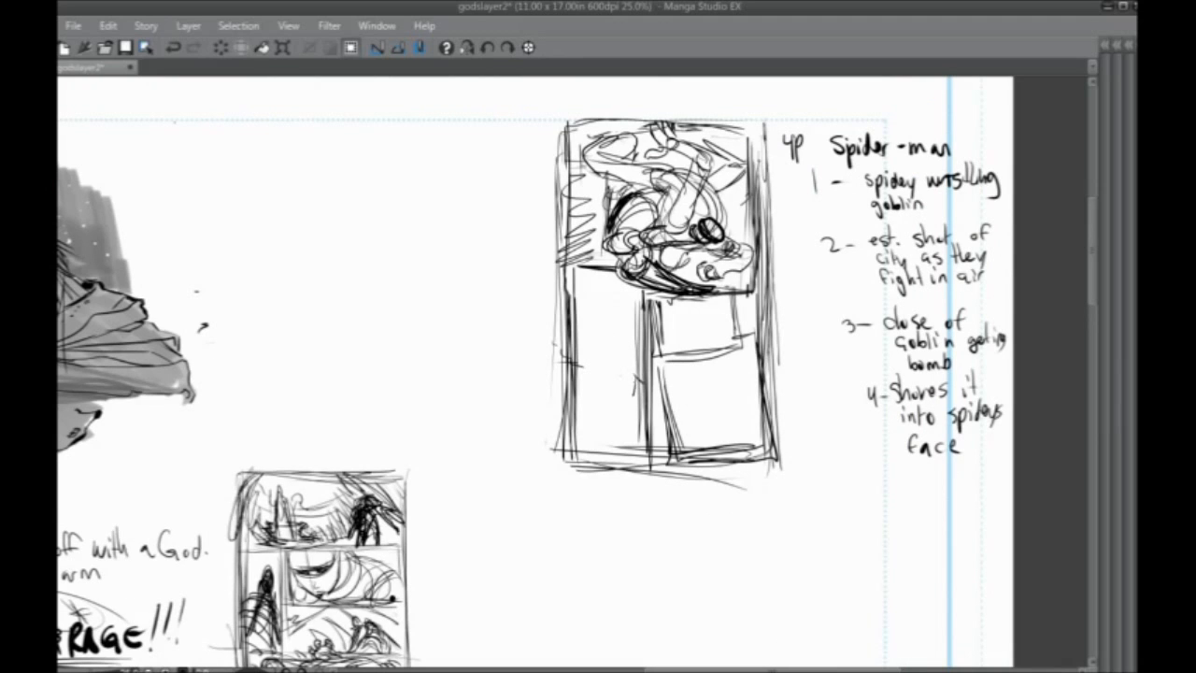
mouse_move(632, 374)
mouse_down()
mouse_move(609, 429)
mouse_move(583, 351)
mouse_move(577, 381)
mouse_move(583, 278)
mouse_move(598, 314)
mouse_move(570, 271)
mouse_move(566, 297)
mouse_up()
mouse_move(624, 377)
mouse_down()
mouse_move(620, 409)
mouse_move(614, 380)
mouse_up()
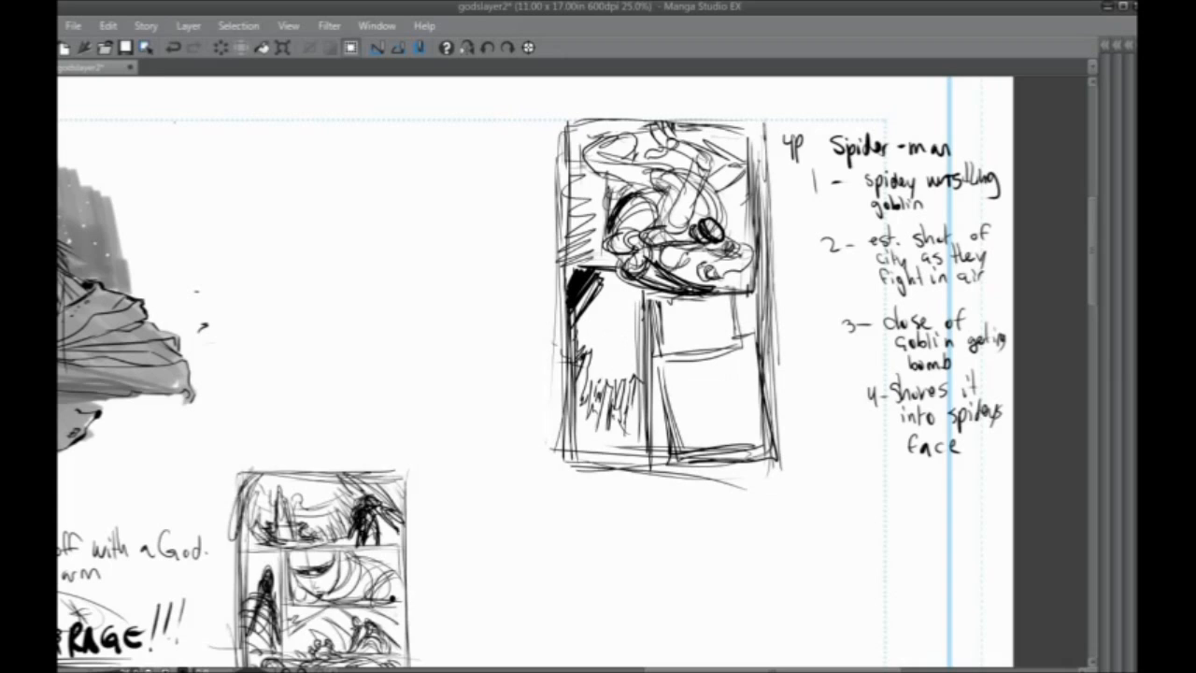
mouse_move(626, 439)
mouse_down()
mouse_move(630, 463)
mouse_move(643, 466)
mouse_move(575, 464)
mouse_move(568, 450)
mouse_move(598, 467)
mouse_move(633, 452)
mouse_up()
drag(583, 426, 602, 441)
click(598, 339)
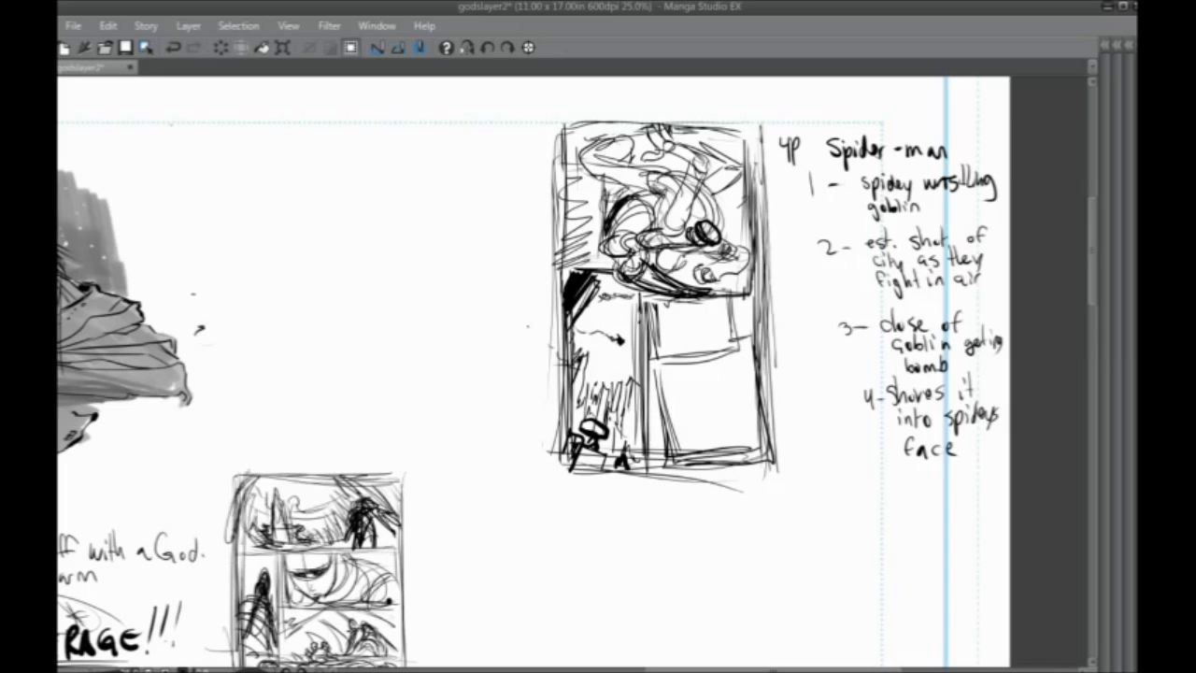
drag(598, 373, 506, 432)
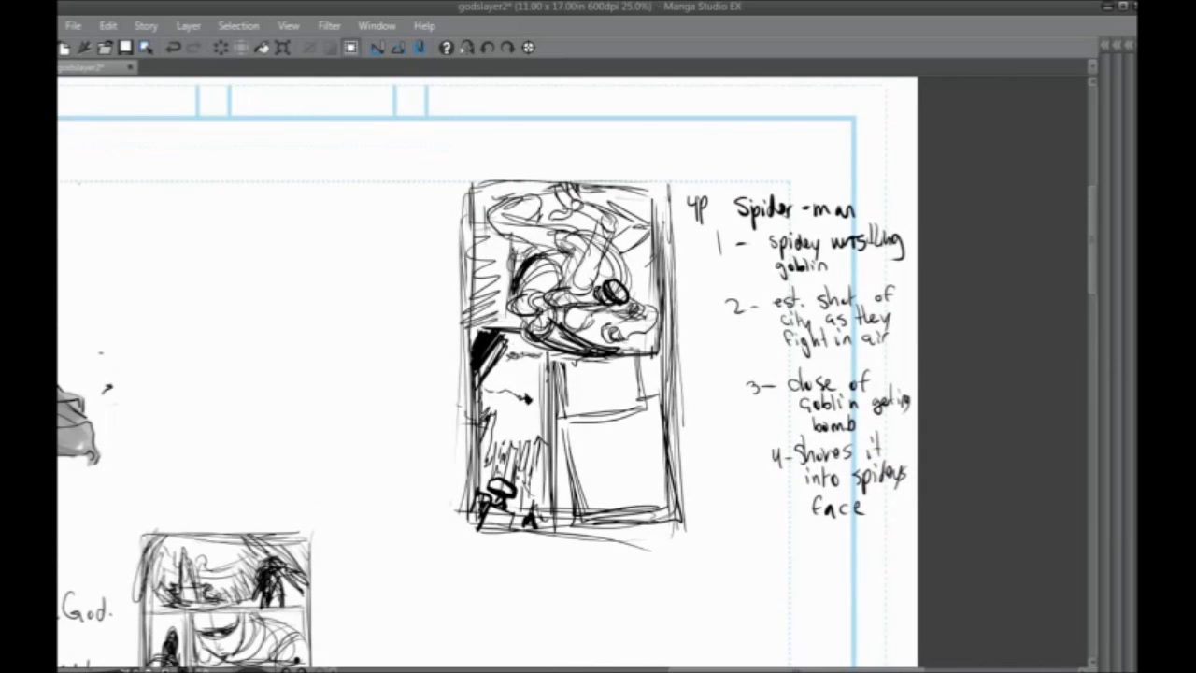
drag(441, 238, 514, 286)
drag(515, 265, 490, 283)
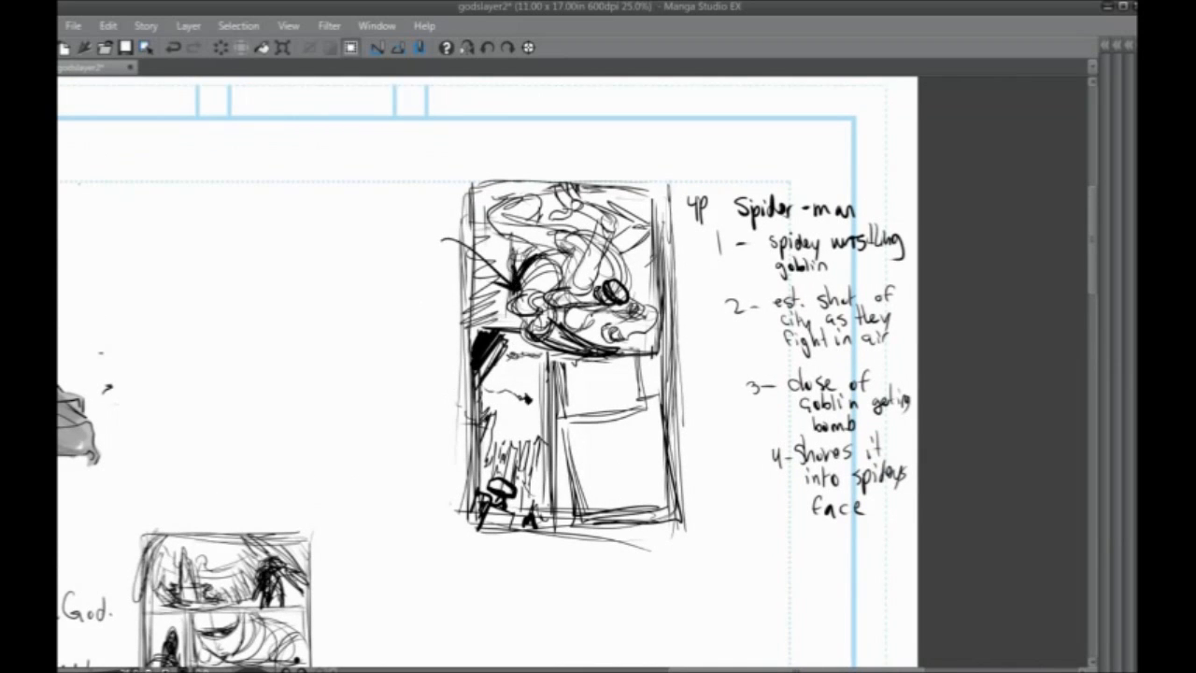
key(ctrl+z)
key(ctrl+z)
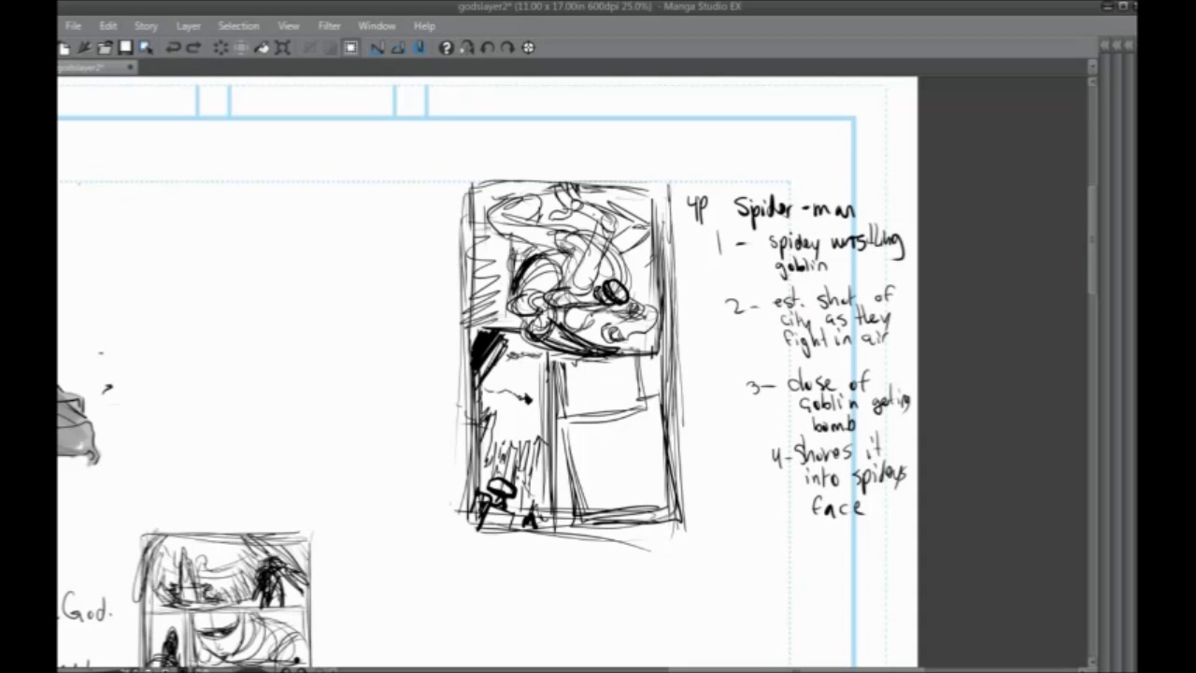
Sketch the close shot of the goblin getting the bomb in the small tilted panel, using bold dark strokes
drag(563, 400, 571, 376)
mouse_move(595, 335)
mouse_down()
mouse_move(611, 388)
mouse_move(600, 391)
mouse_up()
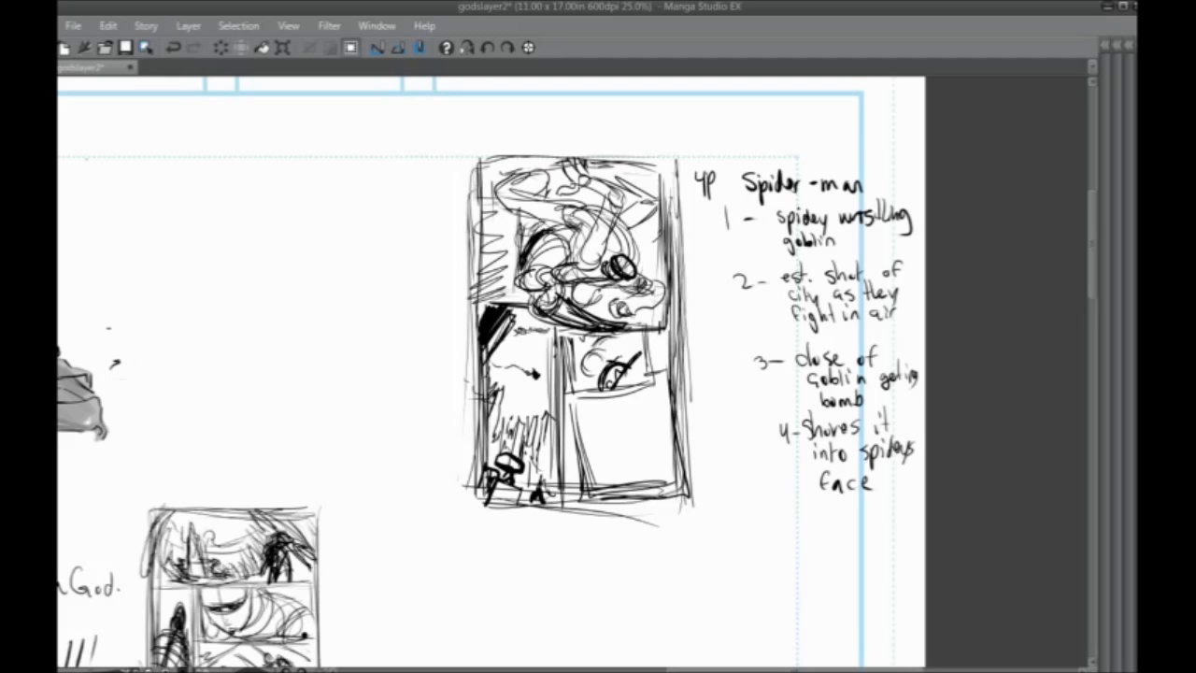
drag(611, 361, 589, 390)
mouse_move(598, 340)
mouse_down()
mouse_move(579, 386)
mouse_move(601, 358)
mouse_move(626, 381)
mouse_up()
Start the last thumbnail panel with a curved form along its lower edge and two small round shapes at the upper corner
scroll(491, 372, down, 1)
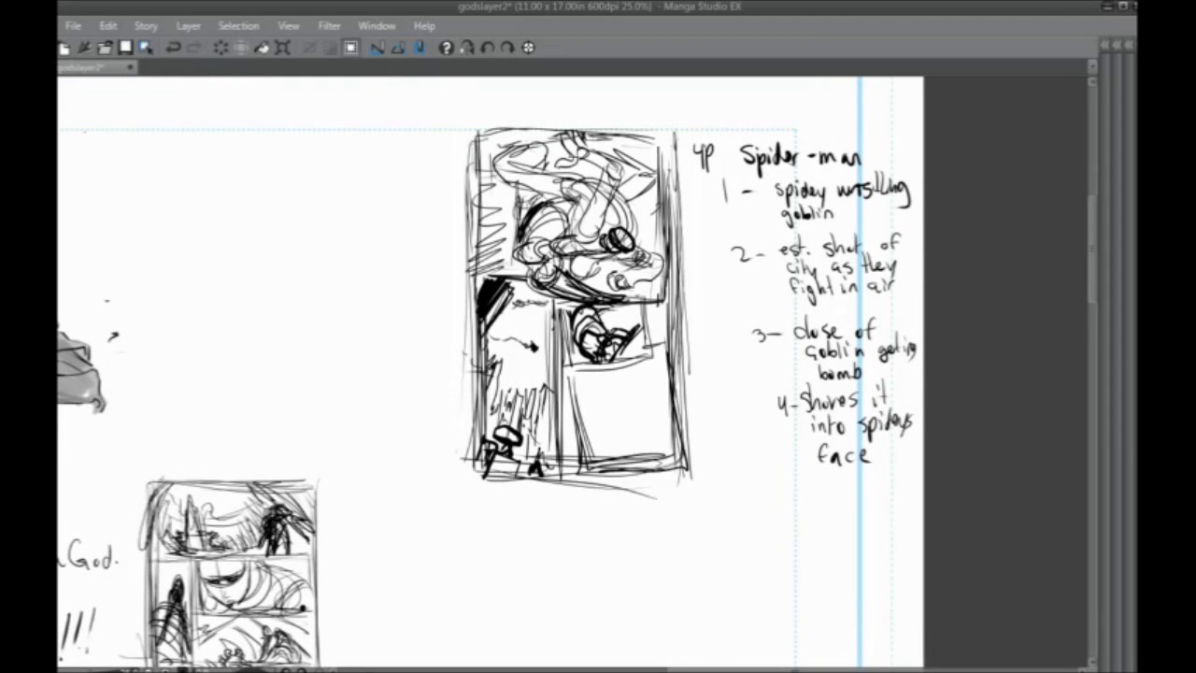
drag(539, 475, 528, 472)
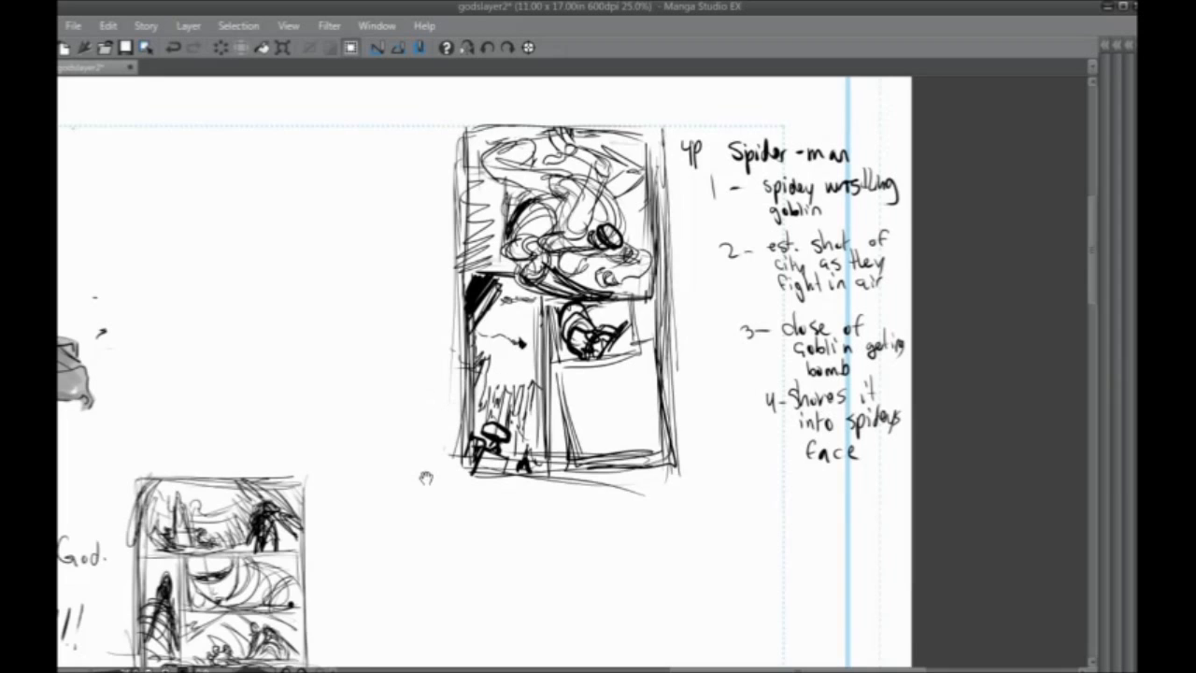
drag(429, 459, 457, 402)
drag(584, 347, 576, 397)
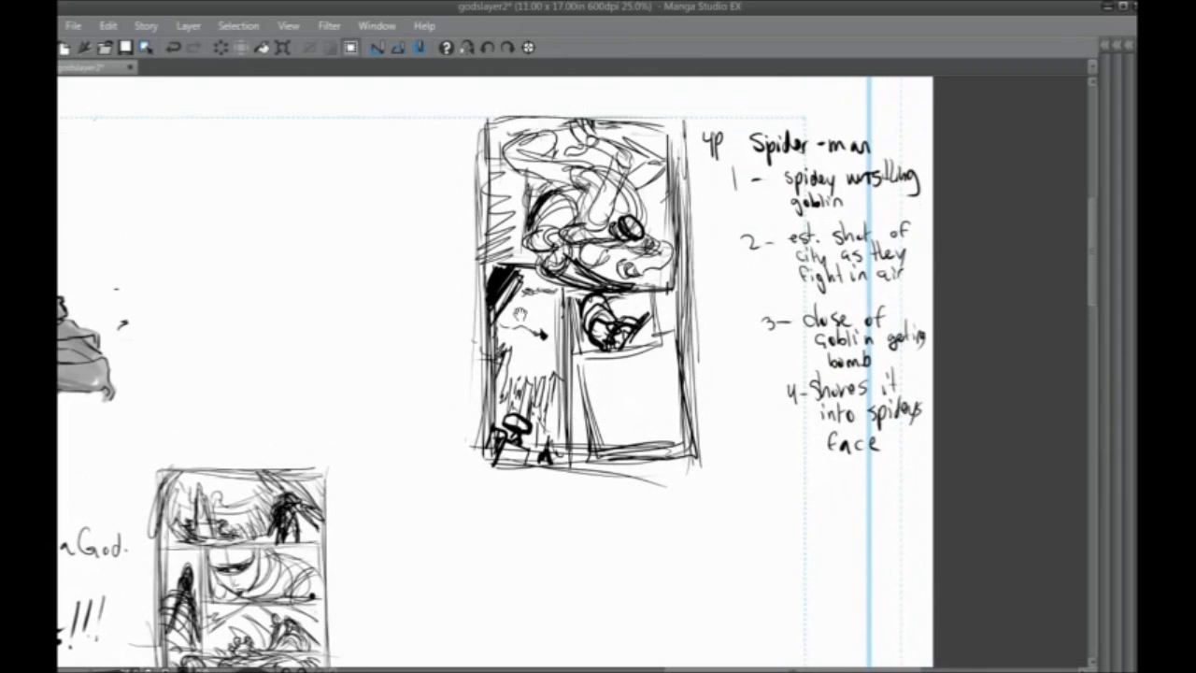
drag(592, 437, 665, 437)
drag(637, 446, 654, 408)
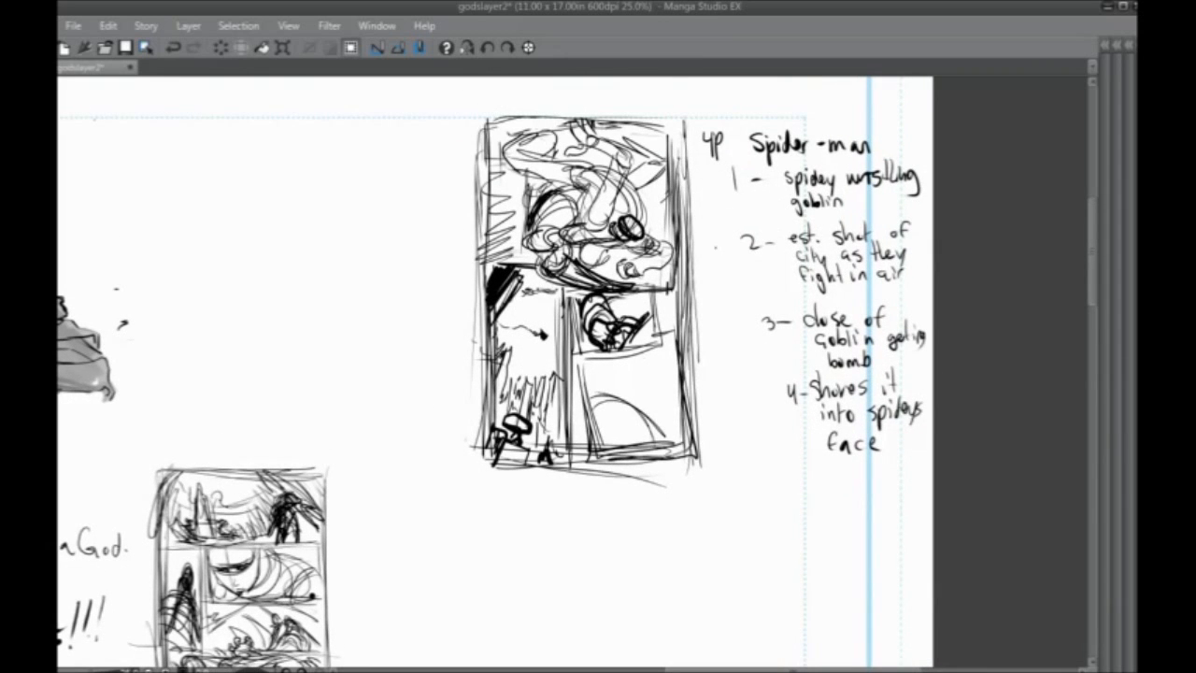
mouse_move(668, 377)
mouse_down()
mouse_move(667, 364)
mouse_move(673, 392)
mouse_up()
mouse_move(656, 377)
mouse_down()
mouse_move(644, 389)
mouse_move(656, 381)
mouse_up()
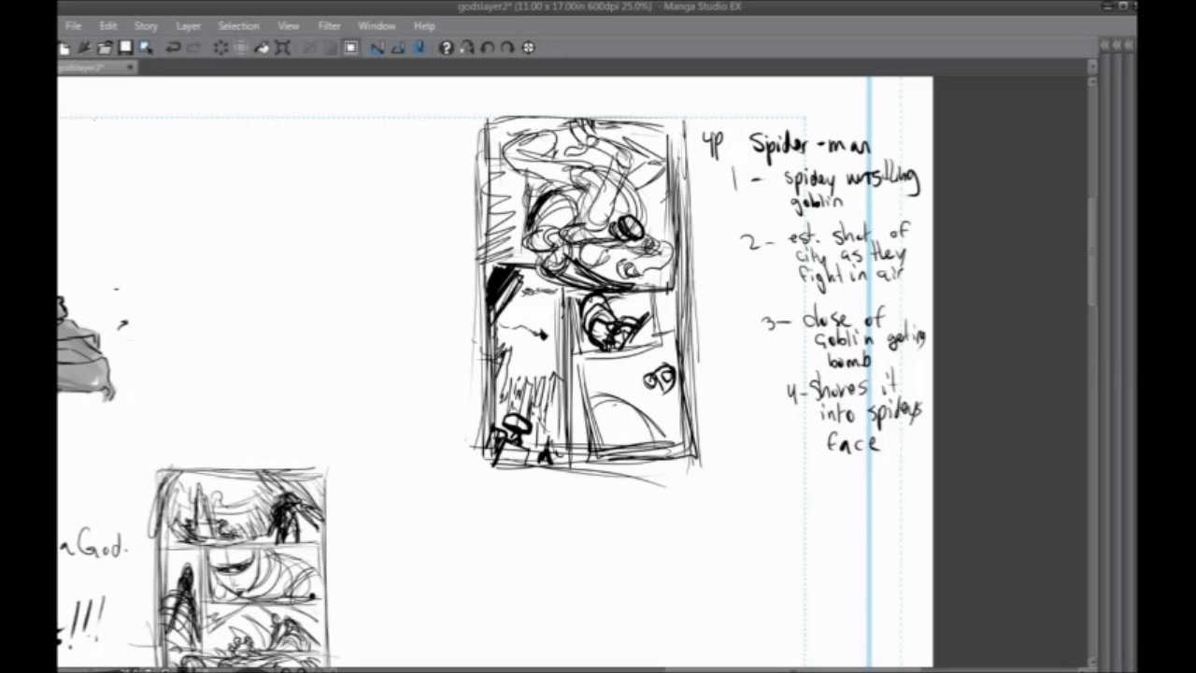
Fill the last panel with the goblin shoving the bomb into Spidey's face, using bold overlapping strokes for both figures
mouse_move(657, 392)
mouse_down()
mouse_move(602, 454)
mouse_move(659, 430)
mouse_move(629, 441)
mouse_move(604, 428)
mouse_move(609, 444)
mouse_move(658, 441)
mouse_up()
mouse_move(626, 394)
mouse_down()
mouse_move(644, 389)
mouse_move(594, 424)
mouse_move(609, 381)
mouse_up()
drag(615, 372, 596, 428)
mouse_move(581, 403)
mouse_down()
mouse_move(611, 376)
mouse_move(600, 422)
mouse_up()
drag(578, 380, 608, 370)
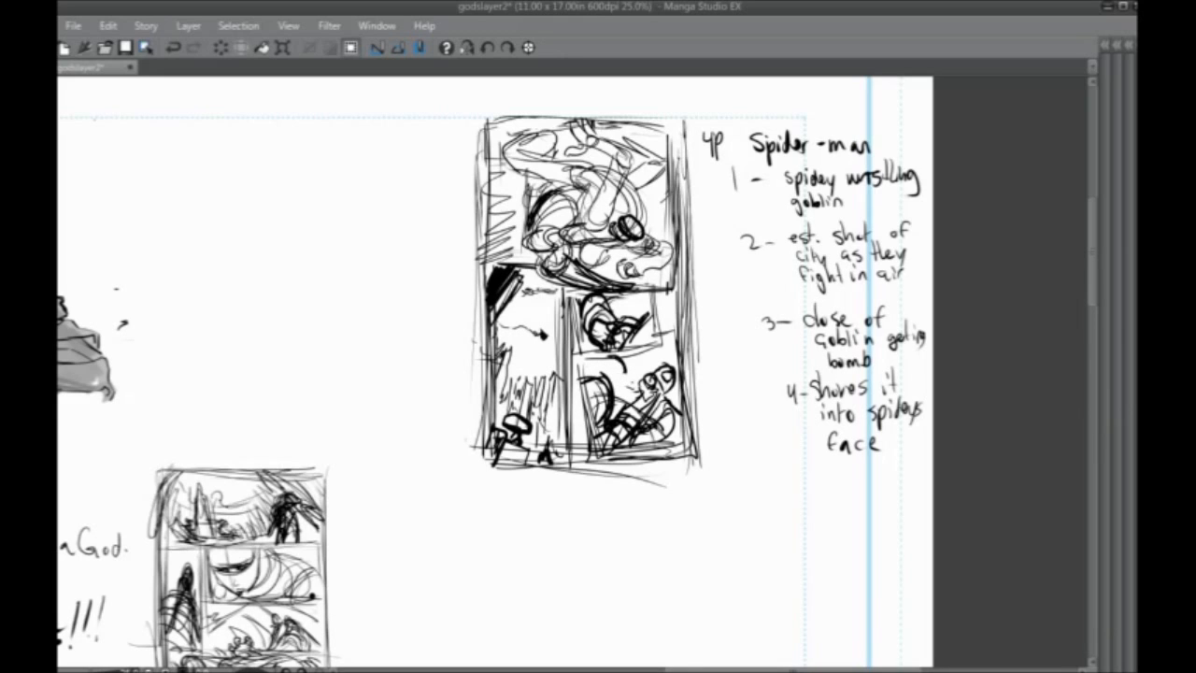
drag(627, 370, 588, 387)
mouse_move(622, 359)
mouse_down()
mouse_move(589, 371)
mouse_move(622, 396)
mouse_up()
drag(628, 380, 594, 392)
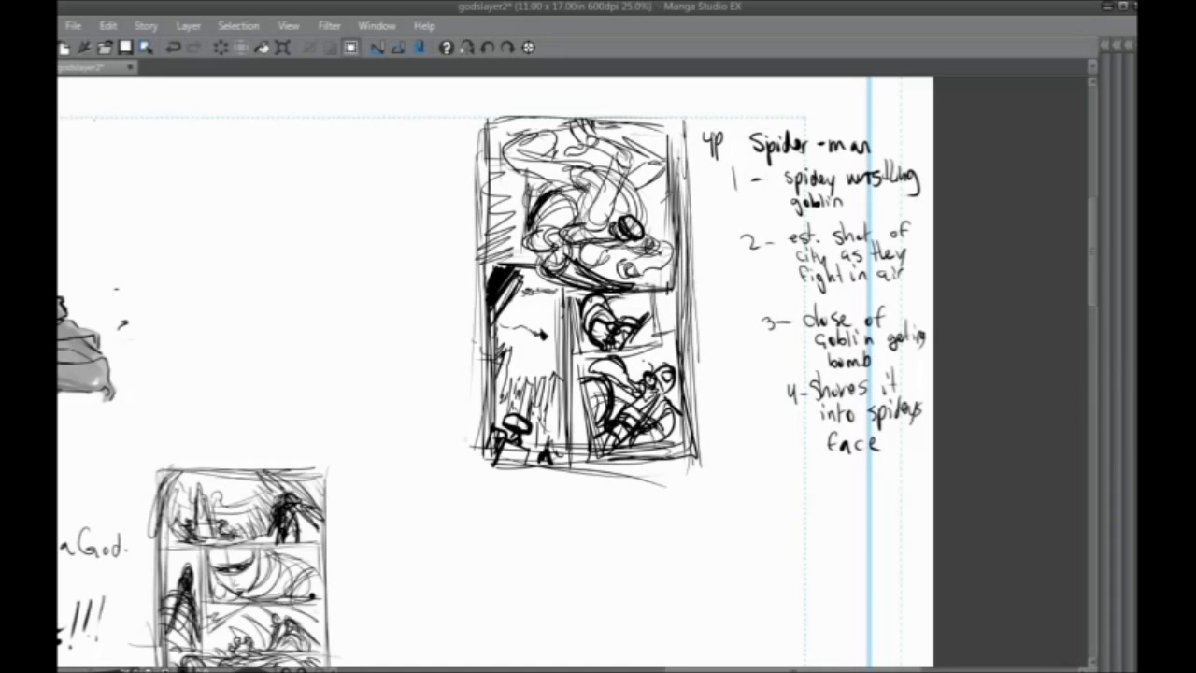
drag(381, 433, 394, 553)
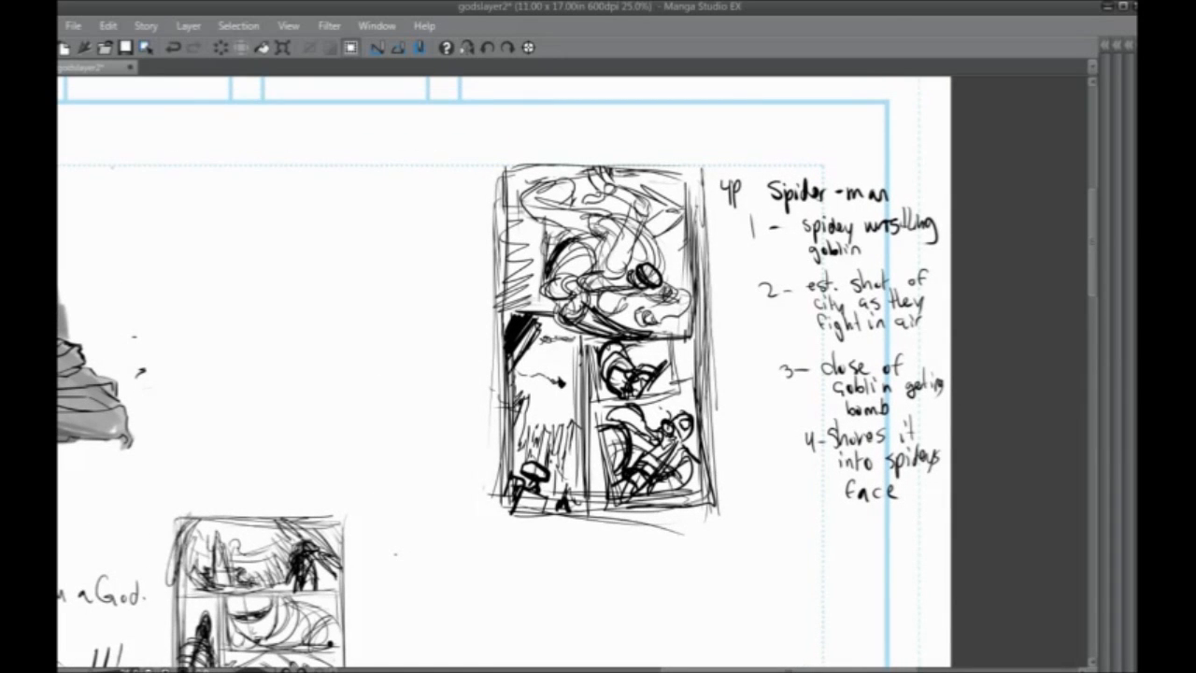
scroll(395, 554, up, 1)
drag(524, 413, 488, 530)
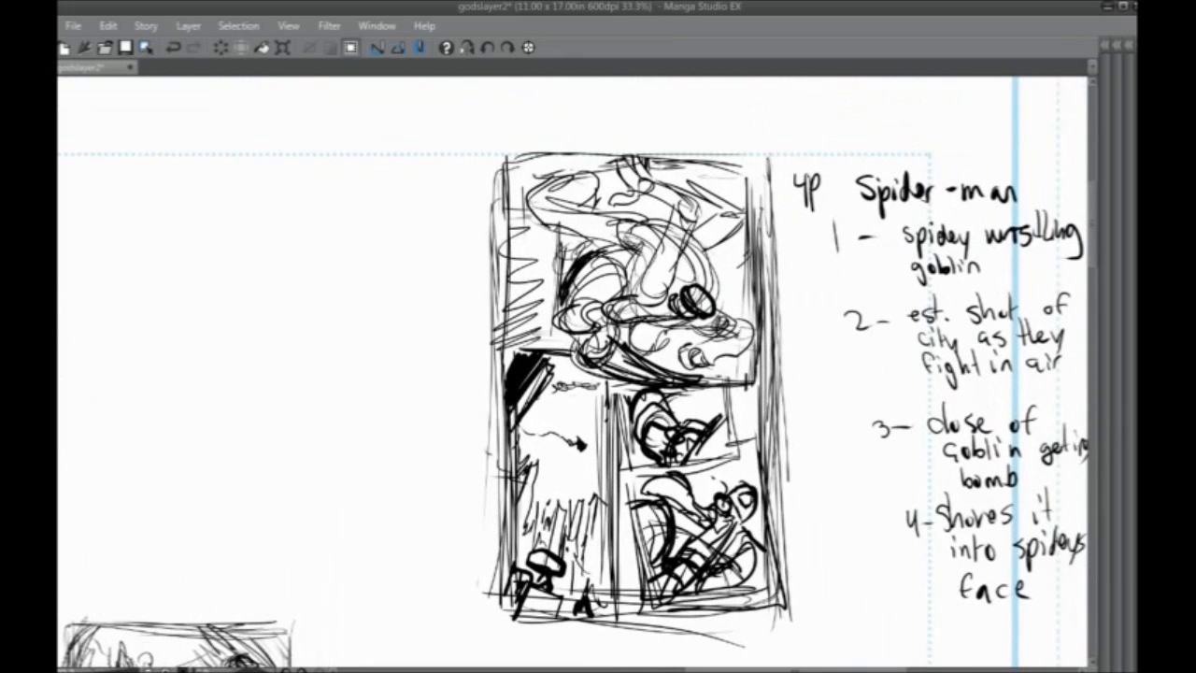
mouse_move(341, 168)
mouse_down()
mouse_move(430, 190)
mouse_move(542, 252)
mouse_up()
drag(517, 224, 544, 254)
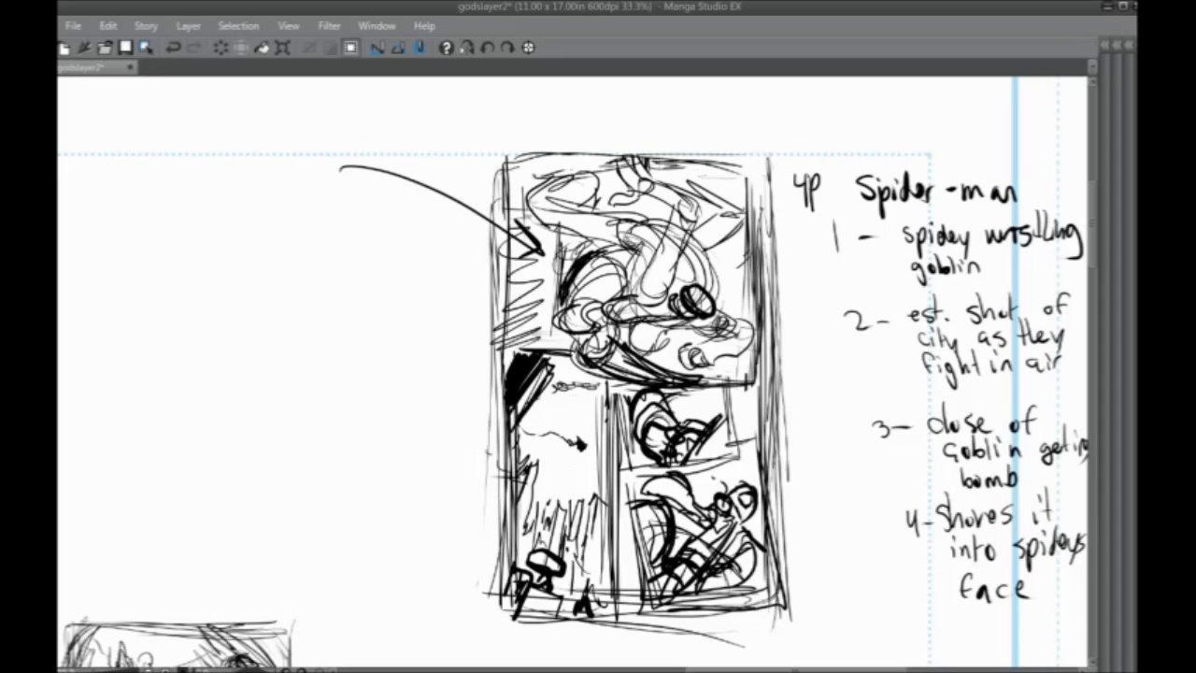
drag(543, 427, 496, 387)
key(ctrl+z)
key(ctrl+z)
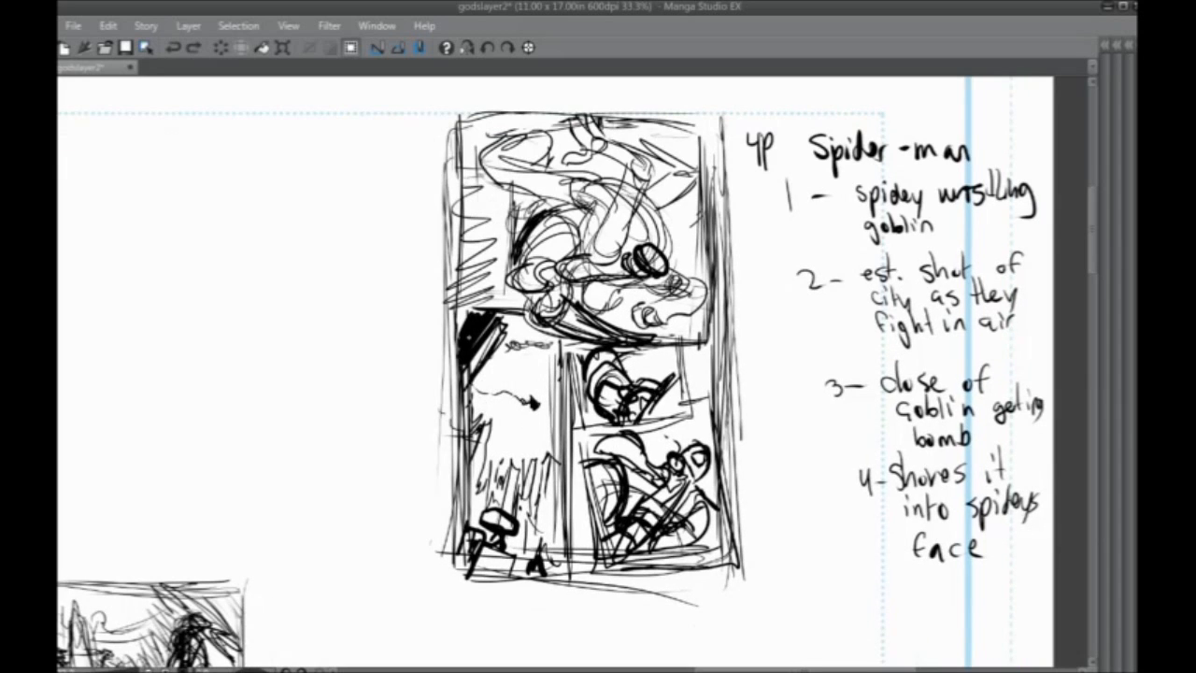
Select the four-panel Spider-man thumbnail on Layer 2 with the Lasso marquee and duplicate it onto its own layer
scroll(441, 340, down, 1)
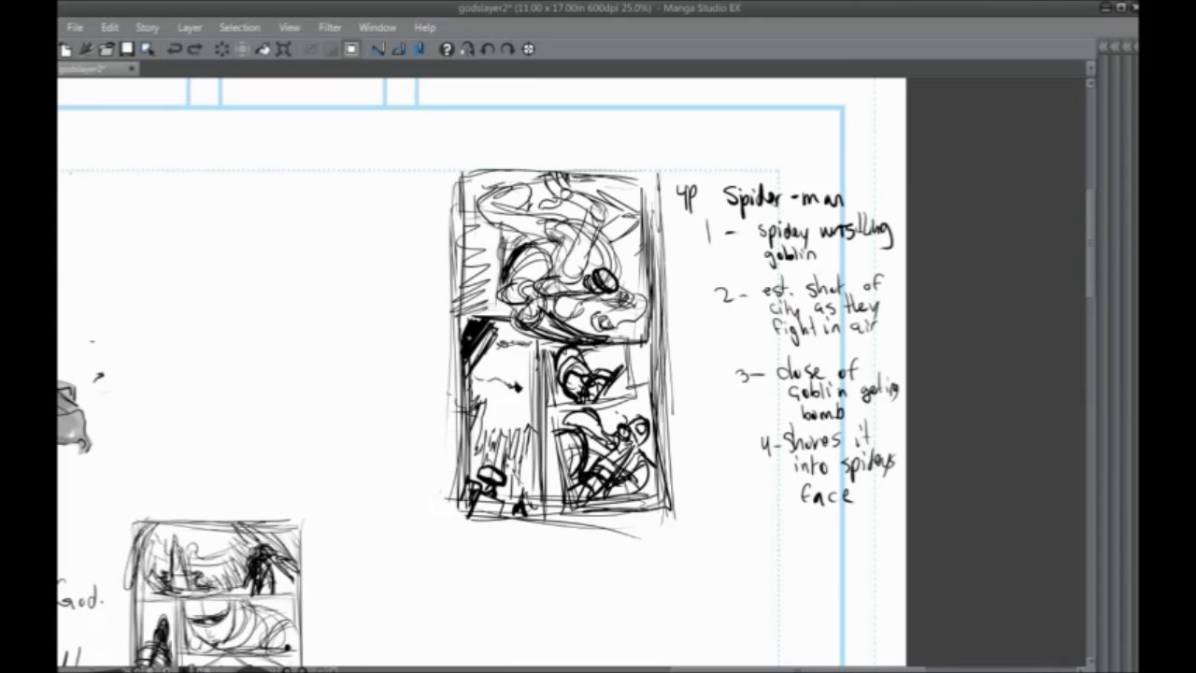
drag(373, 462, 382, 458)
drag(419, 405, 499, 384)
drag(388, 434, 395, 421)
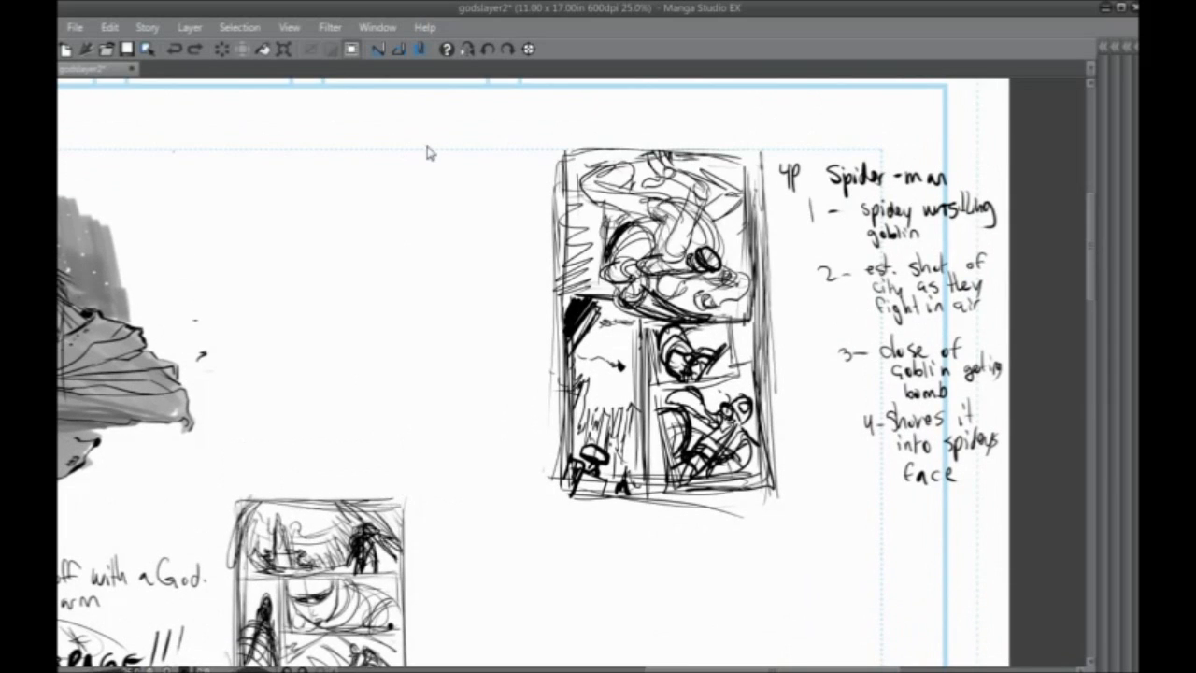
scroll(427, 151, down, 2)
key(Tab)
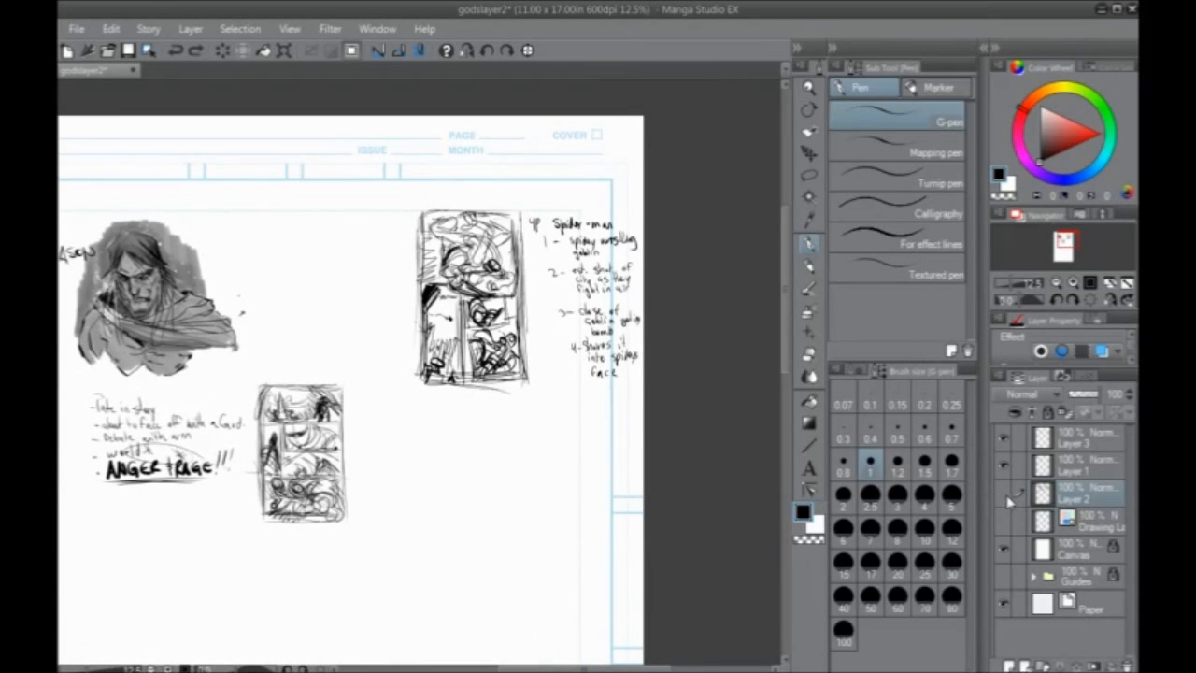
click(1004, 494)
click(1005, 501)
key(m)
mouse_move(523, 199)
mouse_down()
mouse_move(522, 407)
mouse_move(388, 269)
mouse_move(513, 183)
mouse_up()
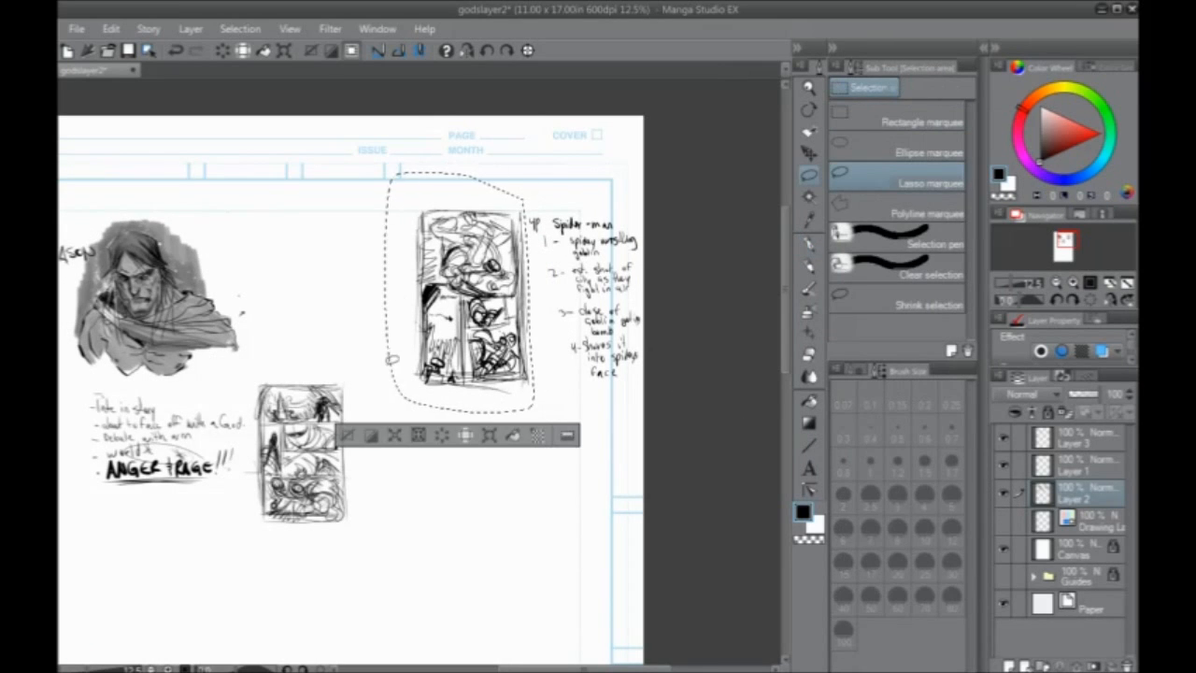
click(441, 434)
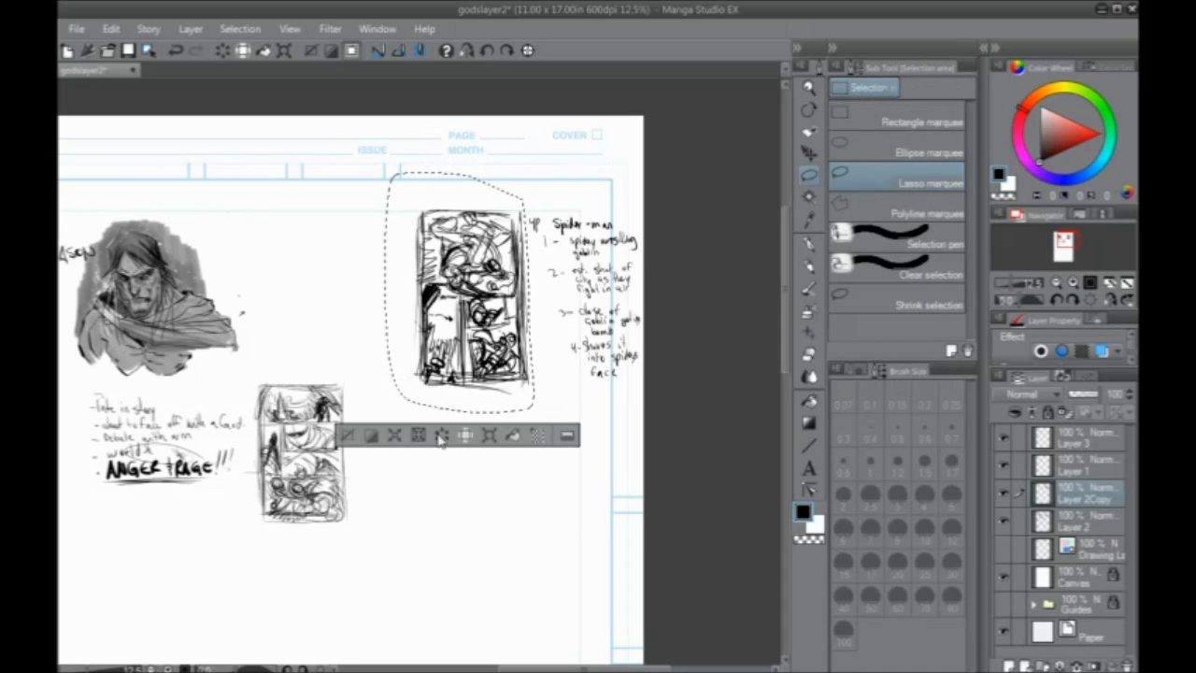
Enlarge the thumbnail copy, place it below the original, apply the transformation and deselect
click(489, 434)
drag(362, 445, 281, 529)
drag(341, 495, 340, 412)
drag(348, 325, 398, 490)
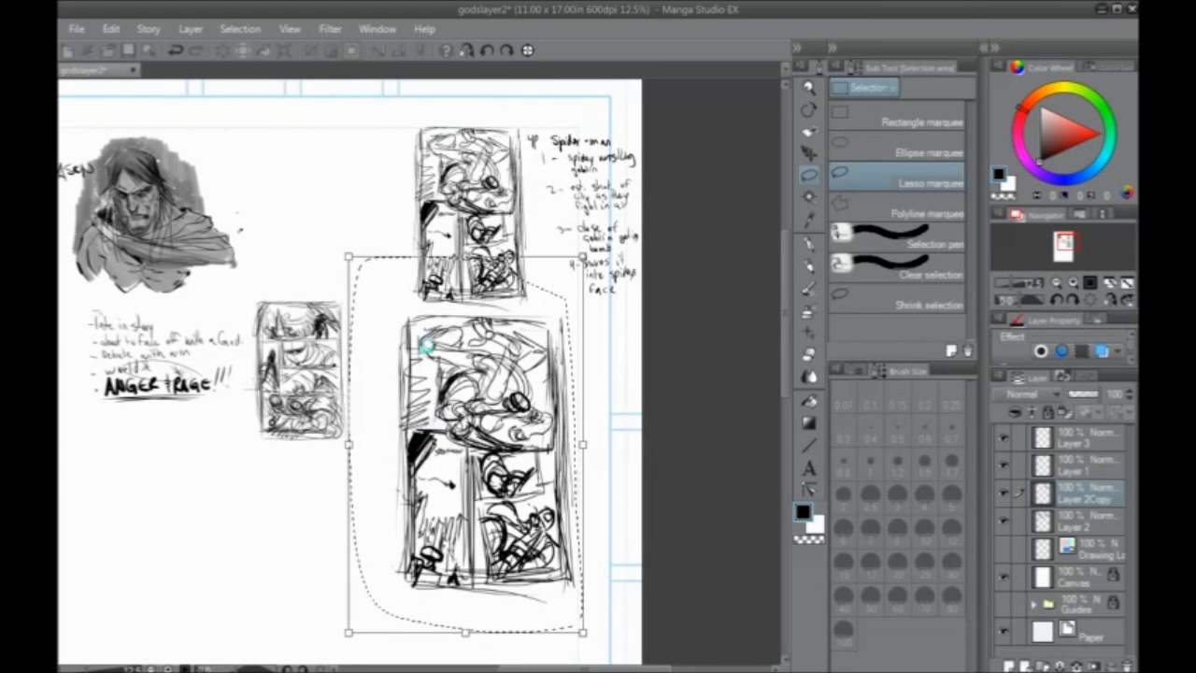
key(Return)
key(ctrl+d)
drag(415, 449, 452, 408)
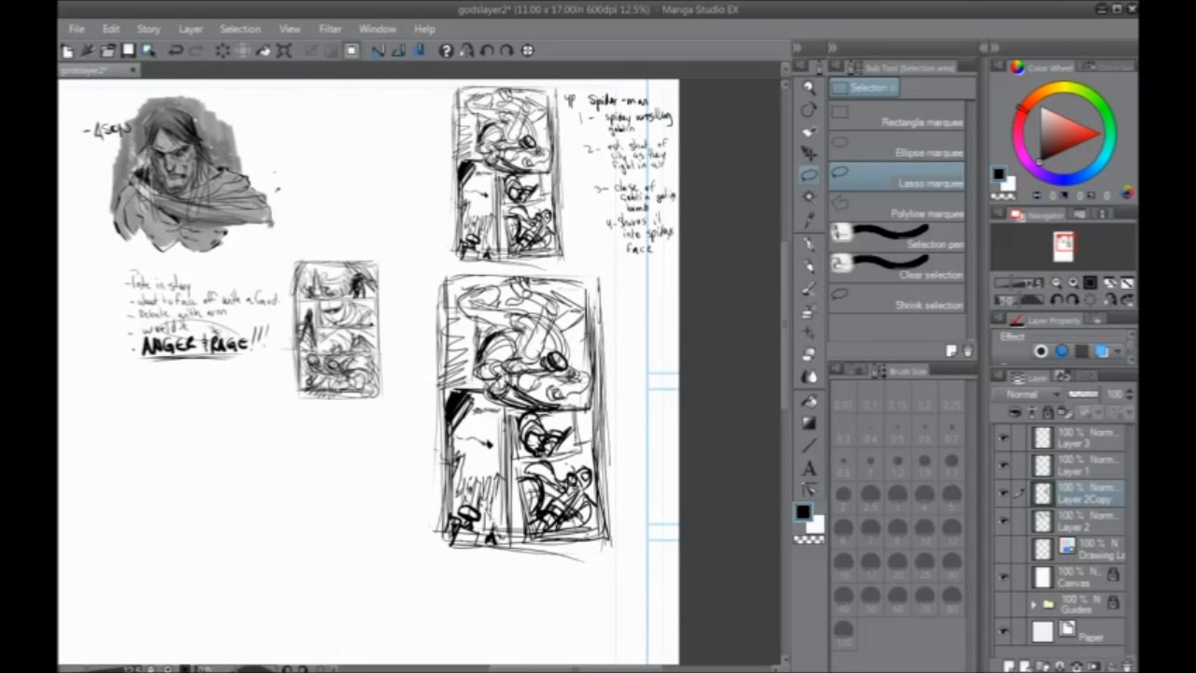
Return to the G-pen and lower the opacity of Layer 2Copy to 16, checking its visibility
scroll(474, 310, up, 1)
scroll(442, 341, up, 5)
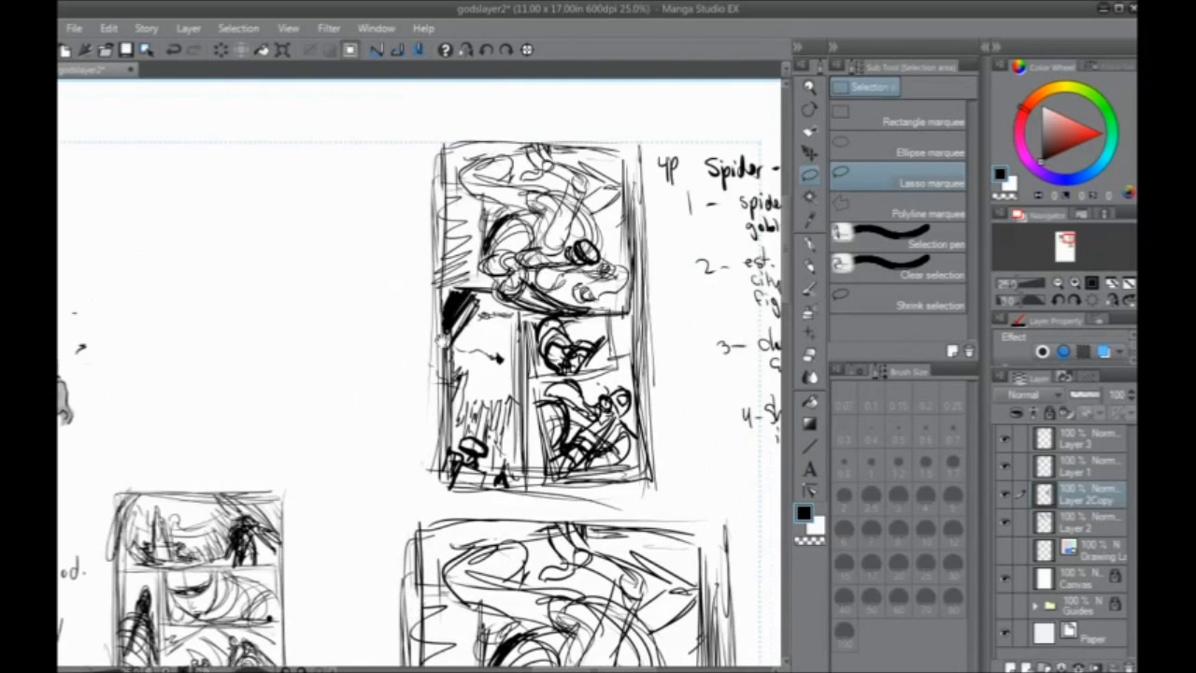
scroll(433, 492, up, 2)
mouse_move(381, 325)
mouse_down()
mouse_move(367, 258)
mouse_move(364, 290)
mouse_up()
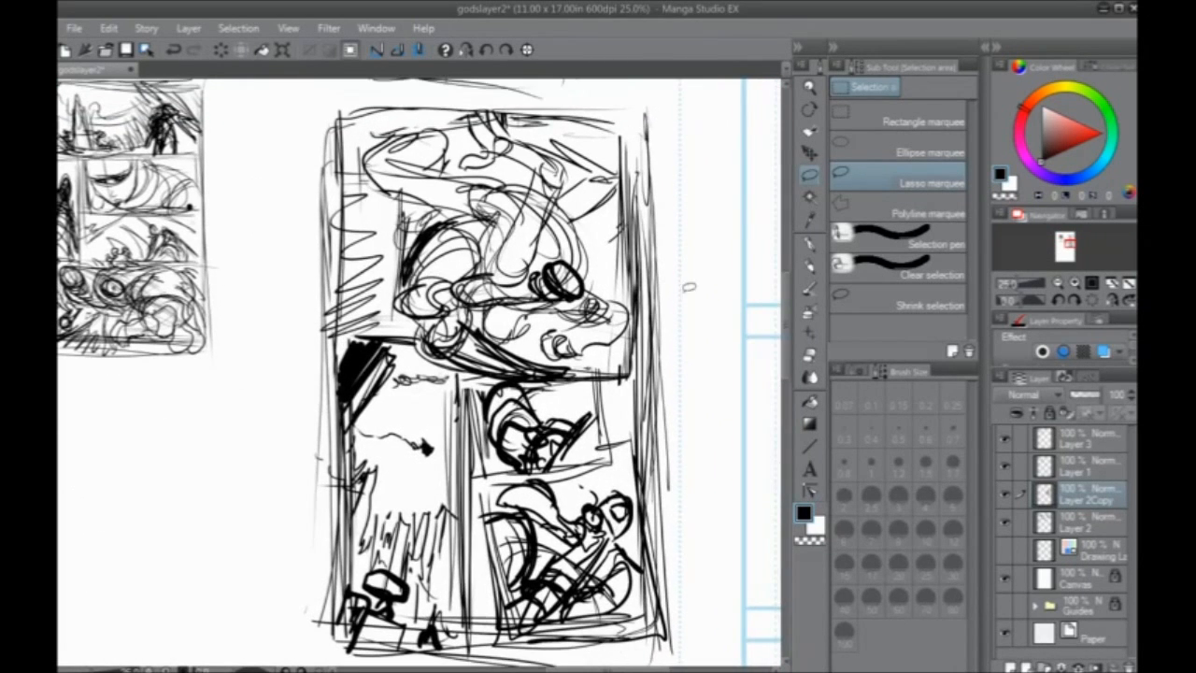
click(809, 245)
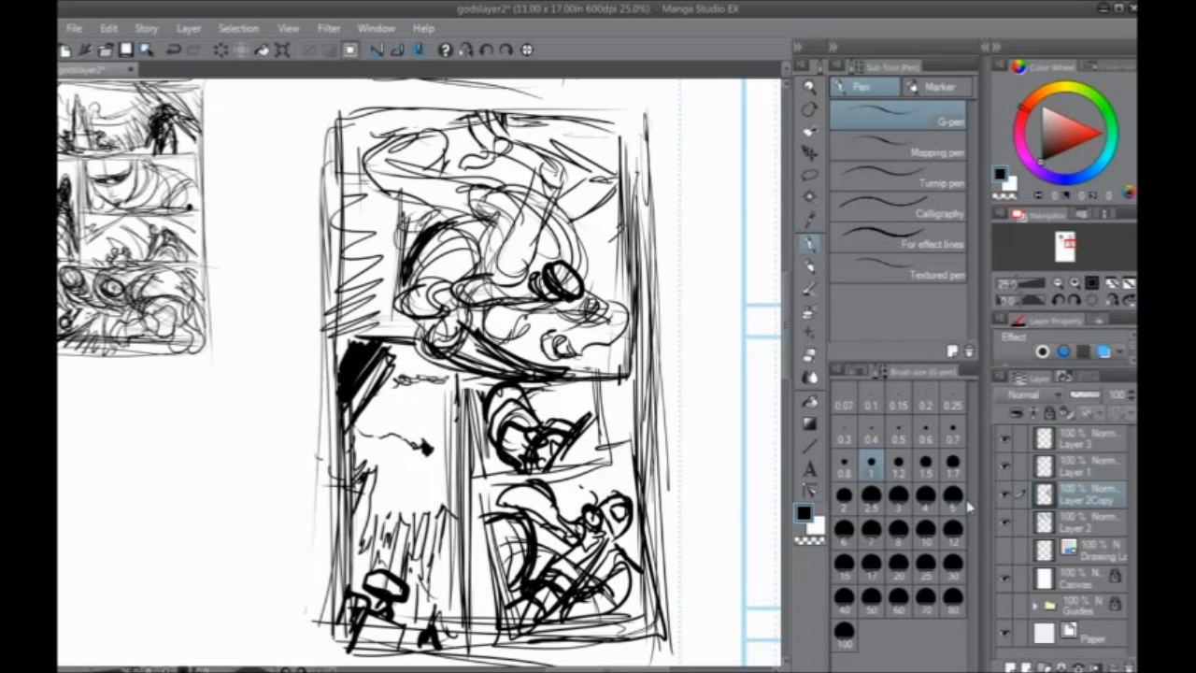
click(1080, 396)
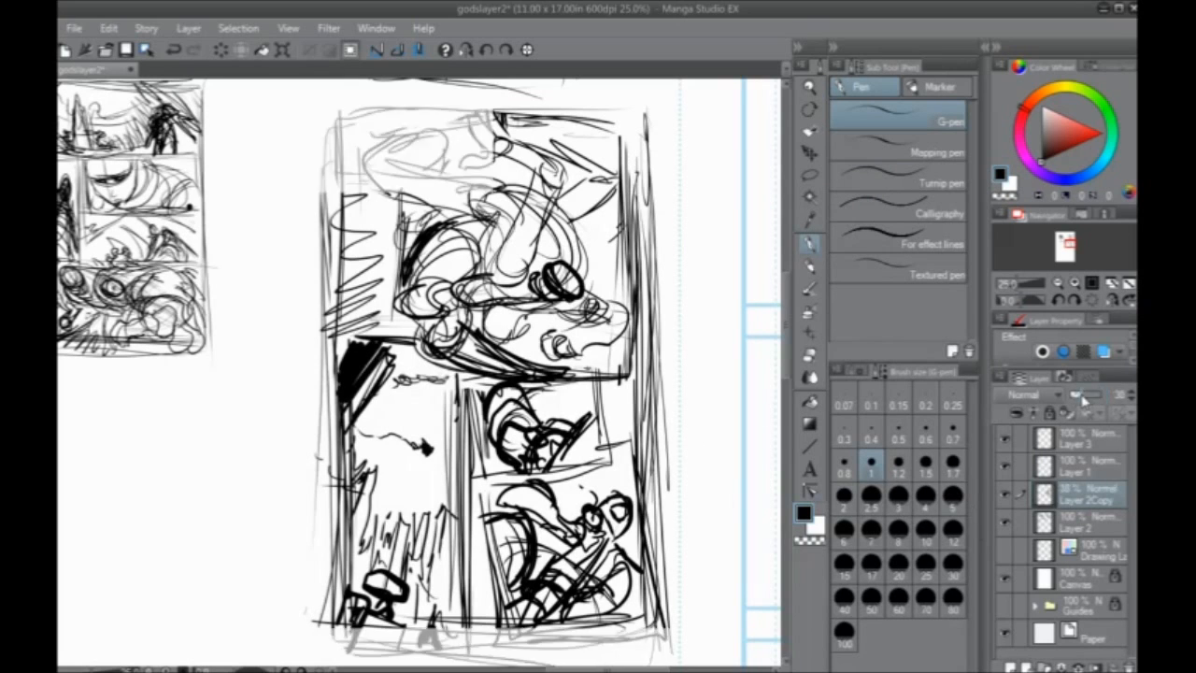
drag(1080, 397, 1072, 396)
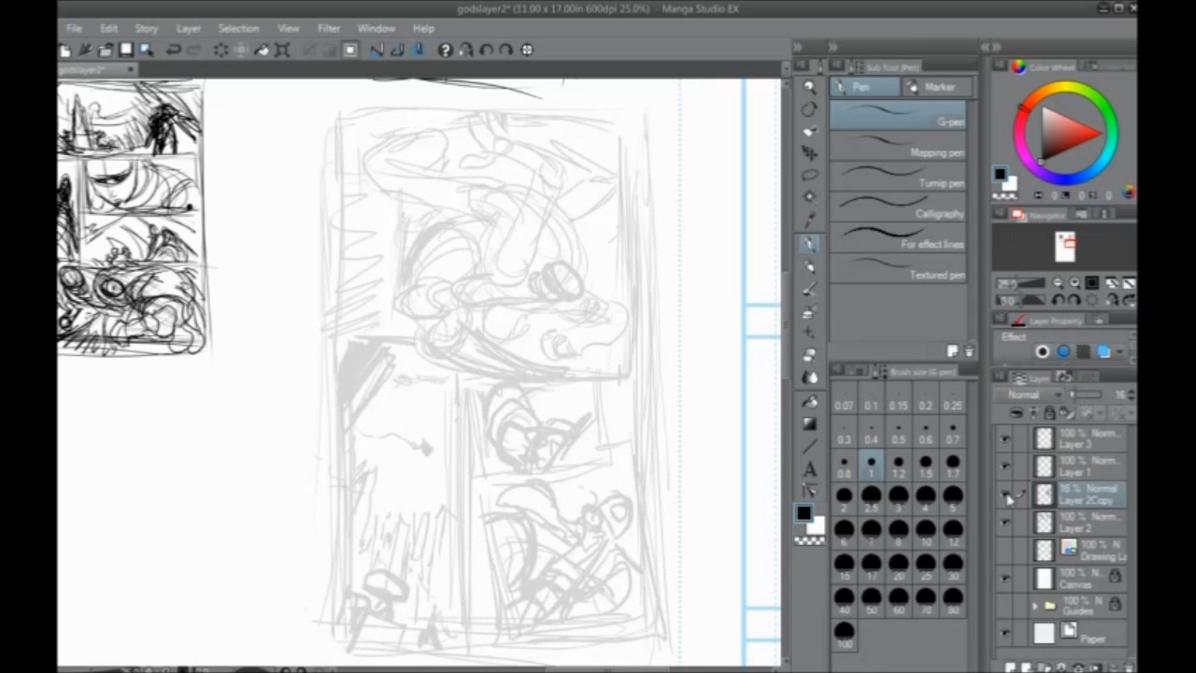
click(1007, 496)
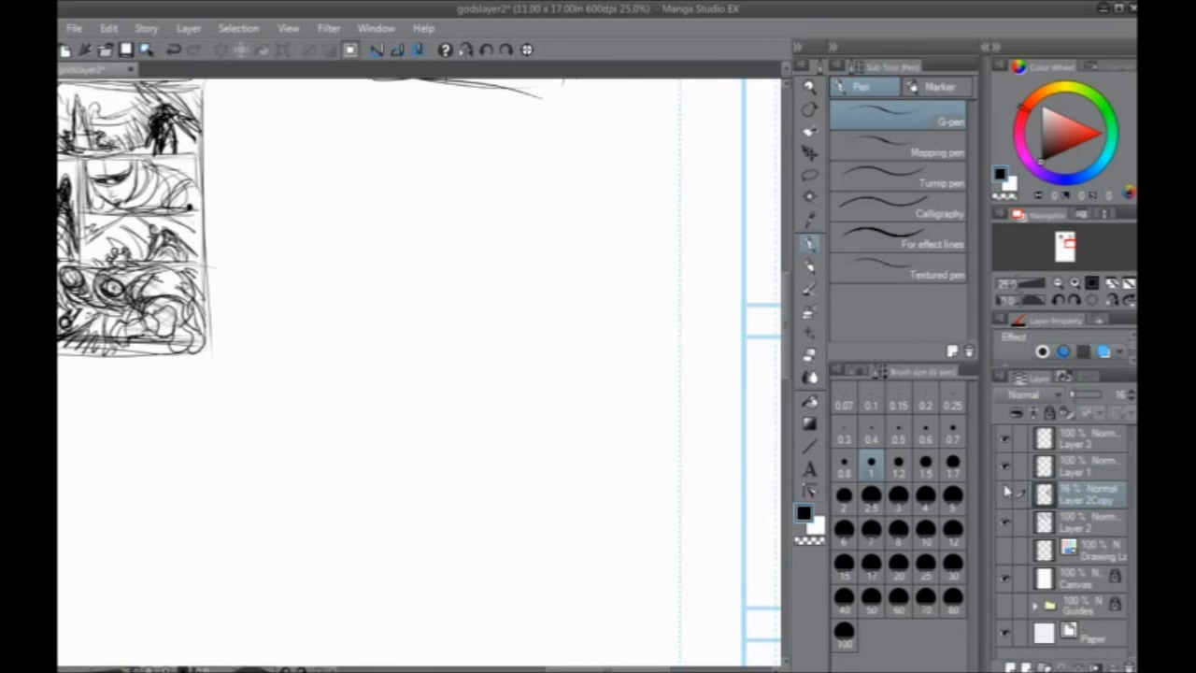
click(1010, 497)
Make Layer 1 the drawing layer and flip the canvas view vertically to work on the enlarged wrestling panel
click(1079, 467)
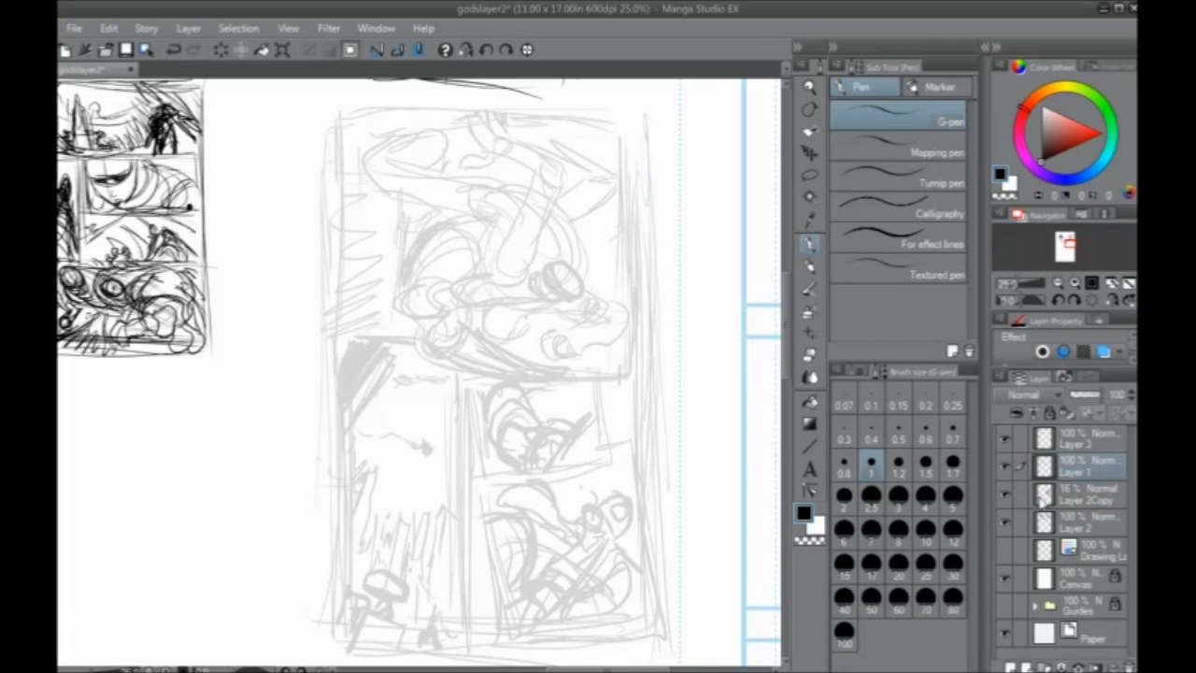
drag(621, 458, 596, 458)
key(Tab)
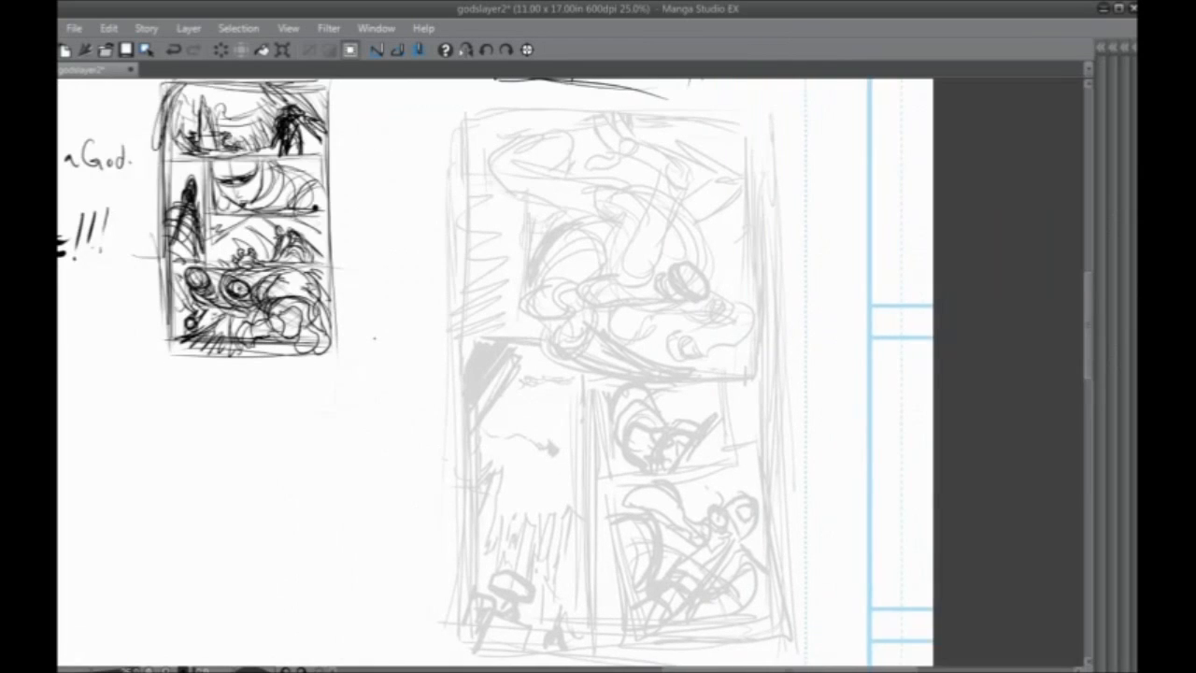
scroll(375, 339, up, 1)
drag(375, 339, 251, 421)
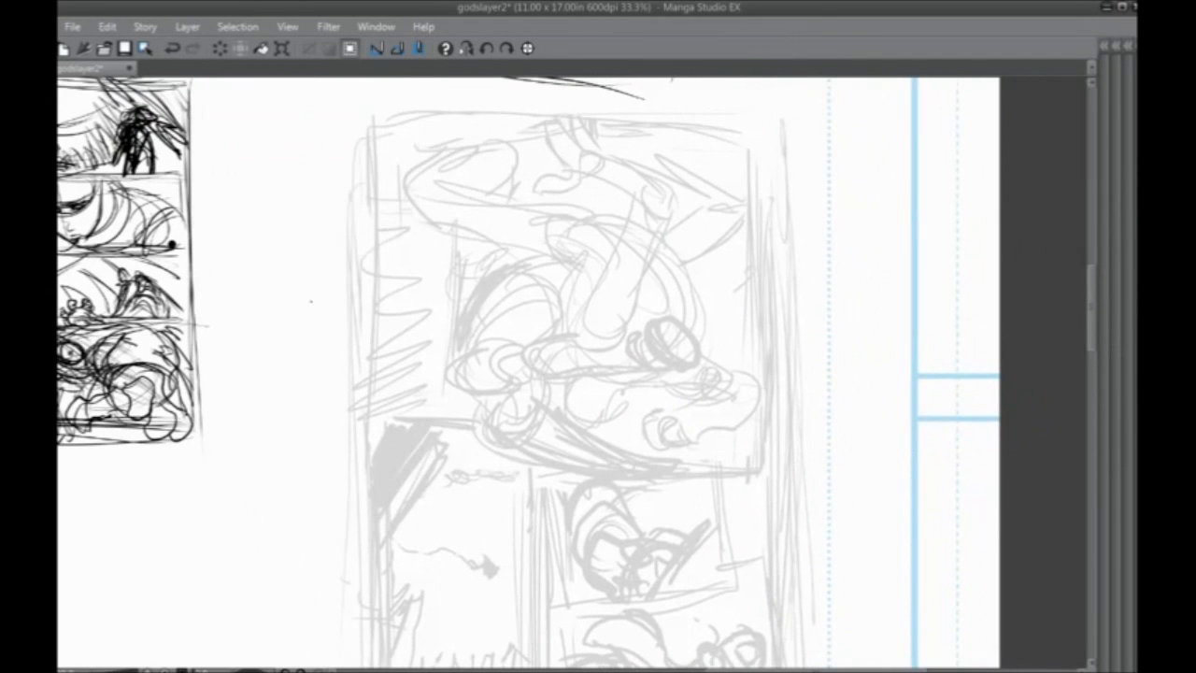
scroll(312, 307, up, 1)
drag(603, 420, 417, 499)
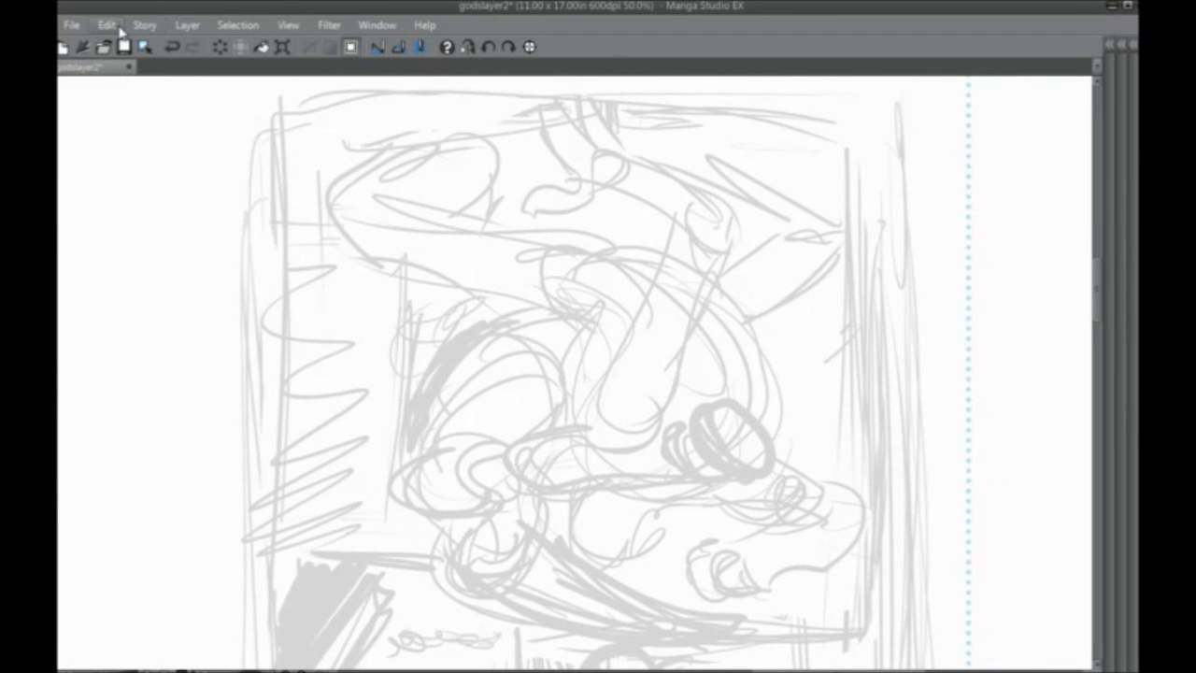
click(290, 28)
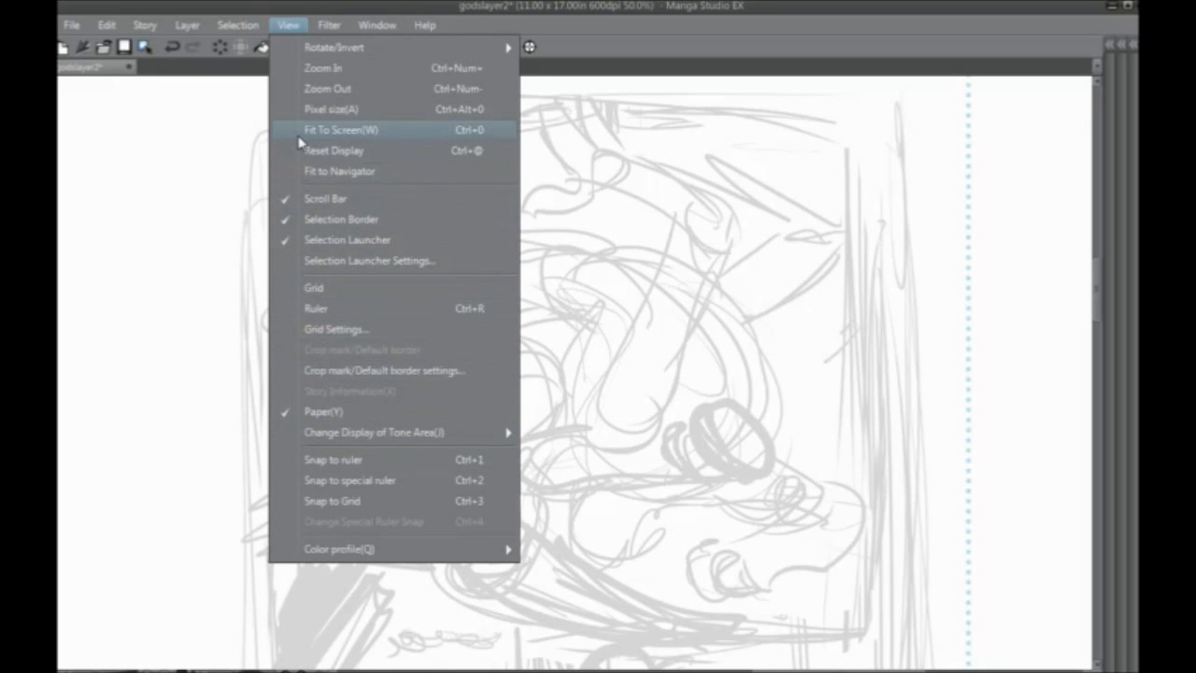
mouse_move(316, 58)
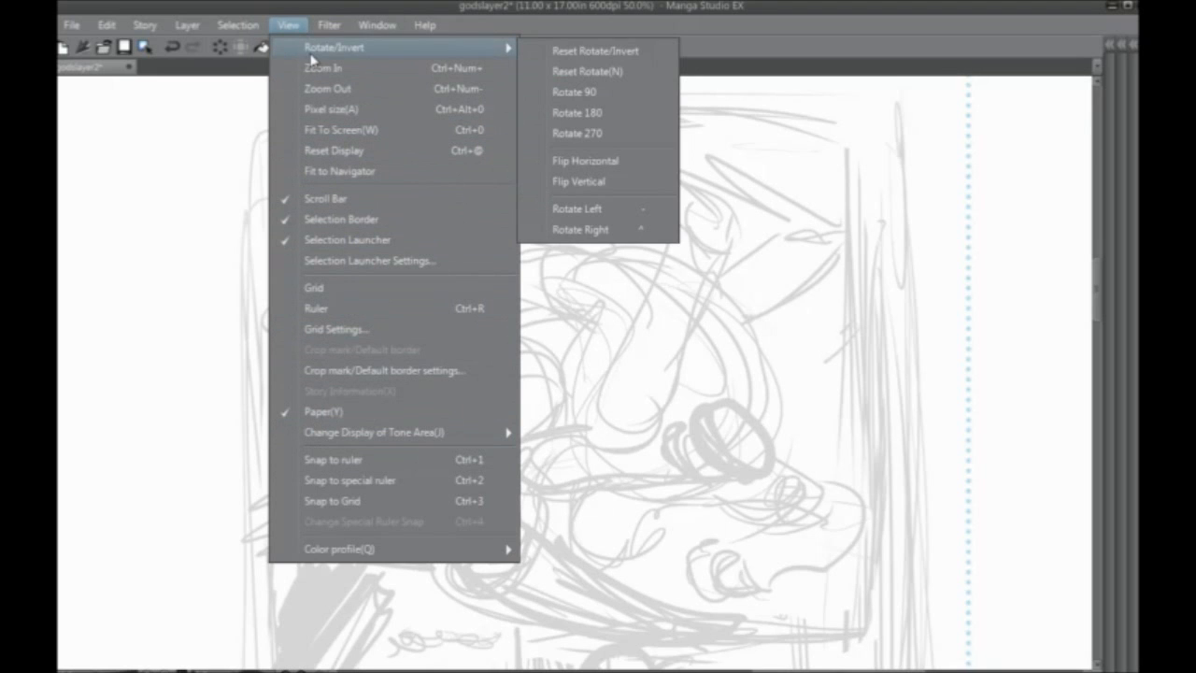
click(572, 182)
drag(433, 327, 449, 495)
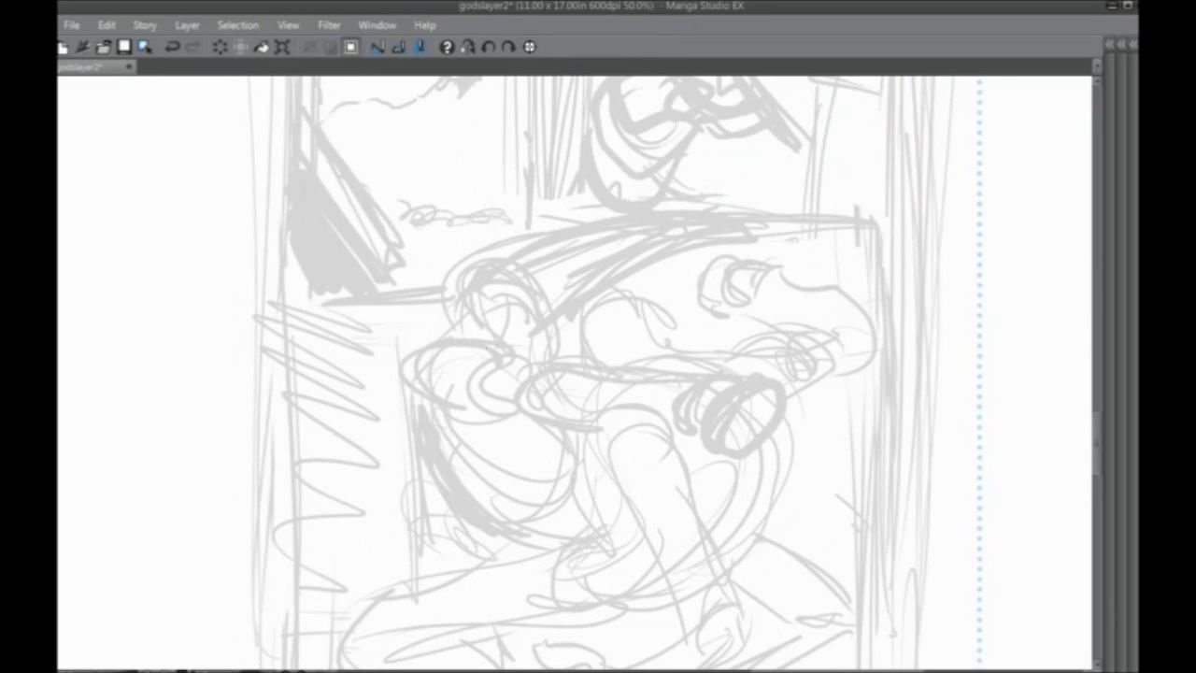
Draw the foreground figure's clenched fist and outstretched forearm in clean lines over the faded wrestling sketch
mouse_move(437, 398)
mouse_down()
mouse_move(272, 370)
mouse_move(464, 400)
mouse_move(496, 326)
mouse_move(498, 355)
mouse_move(454, 365)
mouse_up()
drag(653, 345, 591, 348)
mouse_move(586, 349)
mouse_down()
mouse_move(578, 374)
mouse_move(598, 387)
mouse_up()
mouse_move(592, 350)
mouse_down()
mouse_move(599, 383)
mouse_move(661, 351)
mouse_move(619, 391)
mouse_up()
mouse_move(665, 353)
mouse_down()
mouse_move(646, 361)
mouse_move(660, 392)
mouse_move(632, 426)
mouse_move(643, 388)
mouse_up()
drag(630, 394, 632, 422)
mouse_move(624, 400)
mouse_down()
mouse_move(594, 381)
mouse_move(667, 370)
mouse_move(674, 411)
mouse_up()
drag(679, 408, 657, 417)
mouse_move(654, 368)
mouse_down()
mouse_move(682, 383)
mouse_move(693, 366)
mouse_up()
drag(691, 377, 682, 404)
drag(646, 346, 693, 385)
Draw the rounded muscle mass beneath the outstretched arm and close the arm's contour around the bent elbow
drag(501, 386, 530, 425)
mouse_move(638, 386)
mouse_down()
mouse_move(620, 423)
mouse_move(574, 409)
mouse_move(587, 378)
mouse_move(536, 380)
mouse_move(549, 372)
mouse_up()
mouse_move(570, 379)
mouse_down()
mouse_move(512, 355)
mouse_move(476, 433)
mouse_up()
drag(605, 418, 563, 393)
mouse_move(589, 402)
mouse_down()
mouse_move(555, 389)
mouse_move(511, 440)
mouse_up()
drag(514, 446, 559, 497)
drag(516, 449, 555, 494)
mouse_move(467, 426)
mouse_down()
mouse_move(441, 226)
mouse_move(544, 307)
mouse_up()
mouse_move(515, 243)
mouse_down()
mouse_move(544, 306)
mouse_move(529, 313)
mouse_up()
drag(495, 271, 556, 325)
drag(516, 197, 486, 263)
drag(486, 263, 560, 323)
Draw the muscular limb descending below the fist, with its inner muscle shapes and tapering outer contours
mouse_move(587, 254)
mouse_down()
mouse_move(654, 396)
mouse_move(652, 467)
mouse_up()
drag(655, 401, 654, 465)
drag(645, 385, 658, 408)
drag(621, 334, 649, 388)
mouse_move(589, 285)
mouse_down()
mouse_move(604, 294)
mouse_move(618, 374)
mouse_up()
drag(600, 289, 616, 377)
drag(555, 288, 620, 358)
mouse_move(555, 282)
mouse_down()
mouse_move(577, 372)
mouse_move(598, 391)
mouse_up()
drag(616, 382, 612, 450)
drag(594, 398, 614, 446)
drag(594, 243, 615, 293)
drag(574, 215, 596, 246)
drag(551, 203, 530, 284)
drag(573, 167, 601, 145)
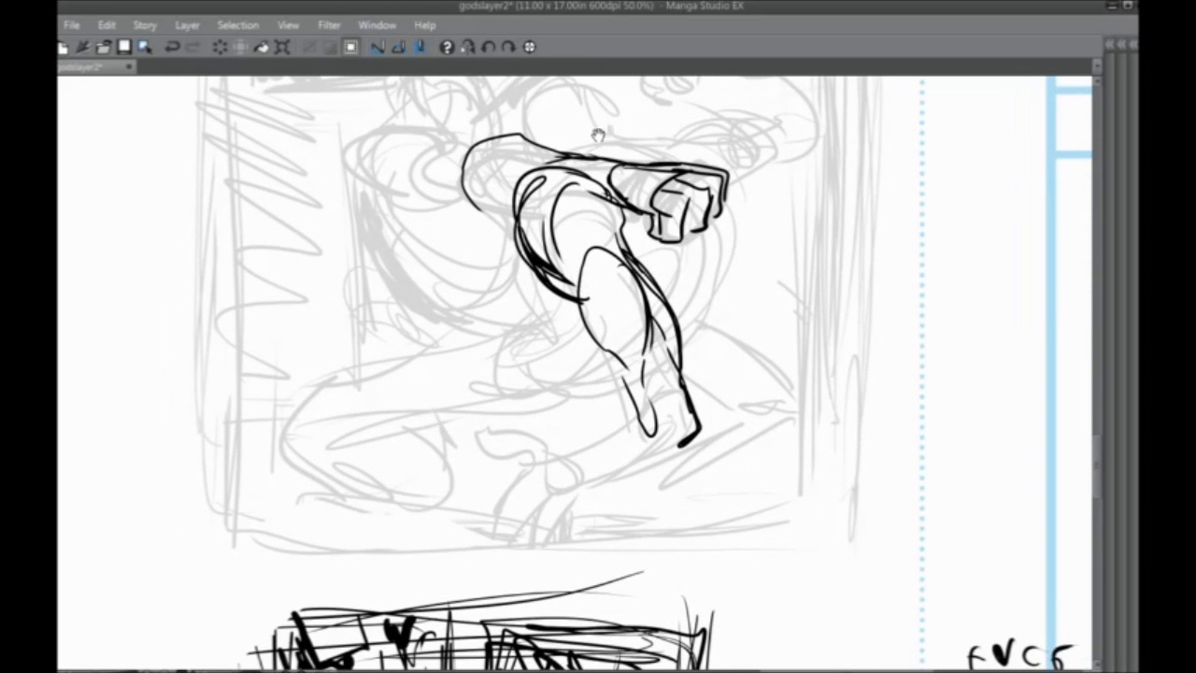
drag(581, 300, 611, 390)
drag(582, 332, 612, 400)
key(ctrl+z)
key(ctrl+z)
drag(596, 345, 627, 418)
Draw the limb's rounded joint, its lower section bending back across the panel and the hand with curled fingers
drag(598, 373, 738, 266)
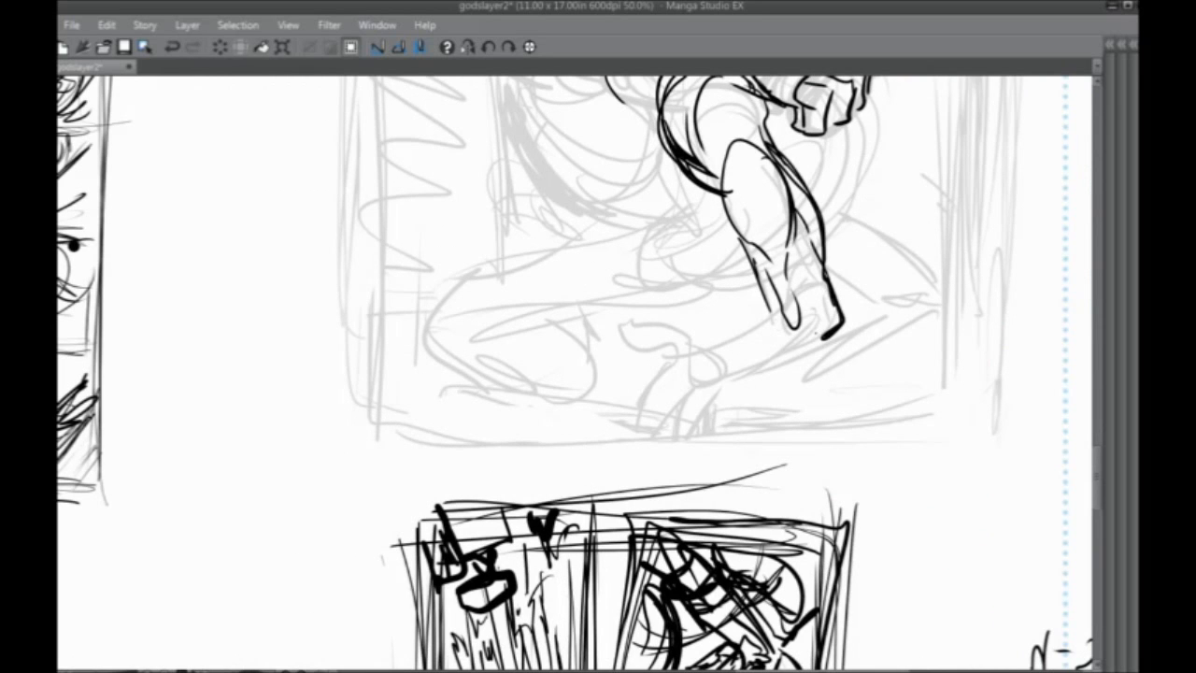
mouse_move(680, 353)
mouse_down()
mouse_move(747, 342)
mouse_move(791, 365)
mouse_move(781, 356)
mouse_move(764, 411)
mouse_move(695, 409)
mouse_move(697, 360)
mouse_move(770, 342)
mouse_up()
drag(678, 261, 612, 334)
drag(658, 393, 689, 414)
mouse_move(658, 392)
mouse_down()
mouse_move(617, 397)
mouse_move(641, 406)
mouse_up()
drag(573, 375, 719, 316)
mouse_move(792, 357)
mouse_down()
mouse_move(780, 411)
mouse_move(713, 413)
mouse_move(791, 353)
mouse_up()
drag(762, 390, 727, 426)
drag(787, 364, 768, 379)
mouse_move(798, 411)
mouse_down()
mouse_move(783, 436)
mouse_move(725, 448)
mouse_up()
mouse_move(773, 408)
mouse_down()
mouse_move(722, 423)
mouse_move(761, 443)
mouse_move(788, 428)
mouse_up()
drag(821, 421, 766, 449)
mouse_move(834, 431)
mouse_down()
mouse_move(802, 444)
mouse_move(830, 435)
mouse_up()
drag(852, 363, 680, 421)
drag(779, 422, 814, 403)
mouse_move(727, 390)
mouse_down()
mouse_move(785, 374)
mouse_move(796, 339)
mouse_move(872, 318)
mouse_up()
mouse_move(799, 364)
mouse_down()
mouse_move(884, 323)
mouse_move(787, 391)
mouse_move(841, 407)
mouse_up()
drag(888, 374, 785, 414)
mouse_move(747, 374)
mouse_down()
mouse_move(663, 471)
mouse_move(788, 416)
mouse_up()
mouse_move(713, 435)
mouse_down()
mouse_move(787, 451)
mouse_move(700, 410)
mouse_up()
drag(719, 411, 721, 447)
drag(673, 370, 720, 447)
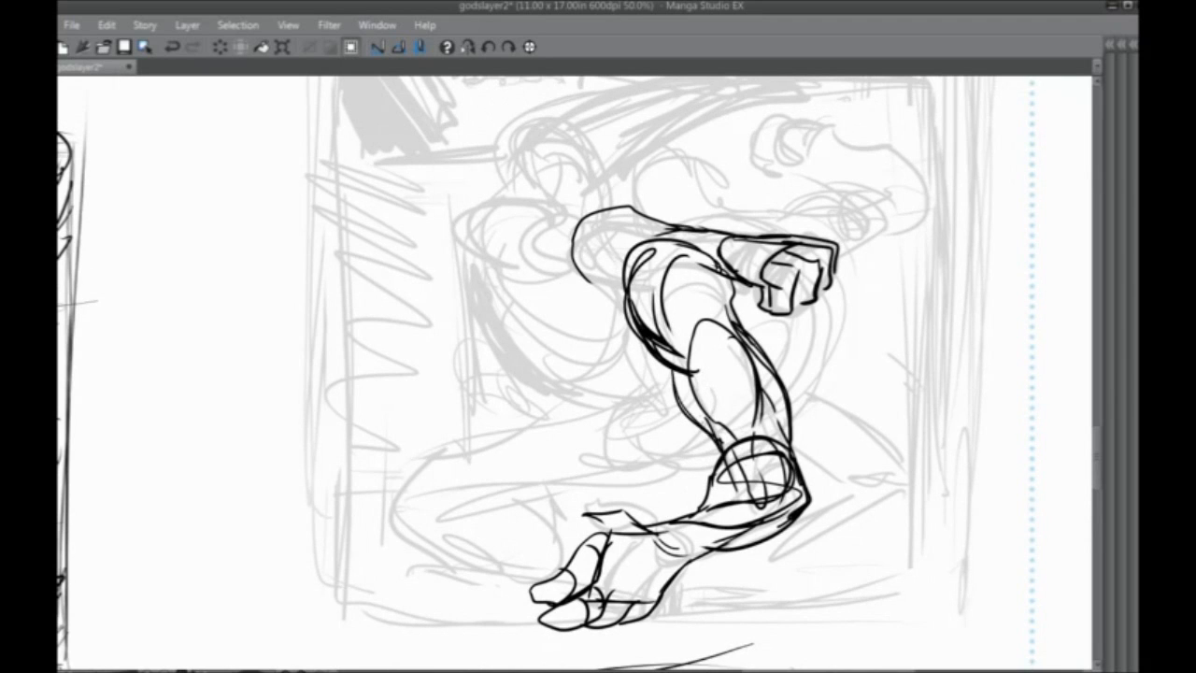
Draw the rounded overlapping forms extending behind the shoulder and add curved contour lines beneath the fist
mouse_move(592, 413)
mouse_down()
mouse_move(514, 365)
mouse_move(576, 361)
mouse_move(534, 353)
mouse_up()
mouse_move(558, 295)
mouse_down()
mouse_move(514, 299)
mouse_move(546, 361)
mouse_move(486, 301)
mouse_move(478, 353)
mouse_move(529, 289)
mouse_move(465, 353)
mouse_up()
drag(436, 373, 344, 404)
mouse_move(546, 353)
mouse_down()
mouse_move(471, 367)
mouse_move(478, 377)
mouse_up()
mouse_move(563, 373)
mouse_down()
mouse_move(636, 369)
mouse_move(653, 380)
mouse_up()
mouse_move(658, 437)
mouse_down()
mouse_move(639, 385)
mouse_move(667, 489)
mouse_up()
drag(682, 409, 665, 499)
drag(701, 373, 674, 495)
Outline the figure's head above the outstretched arm and add a bold dark eye line
mouse_move(675, 333)
mouse_down()
mouse_move(615, 315)
mouse_move(629, 382)
mouse_up()
mouse_move(616, 328)
mouse_down()
mouse_move(585, 326)
mouse_move(546, 402)
mouse_up()
drag(556, 355, 619, 327)
mouse_move(622, 372)
mouse_down()
mouse_move(642, 398)
mouse_move(633, 372)
mouse_move(703, 370)
mouse_up()
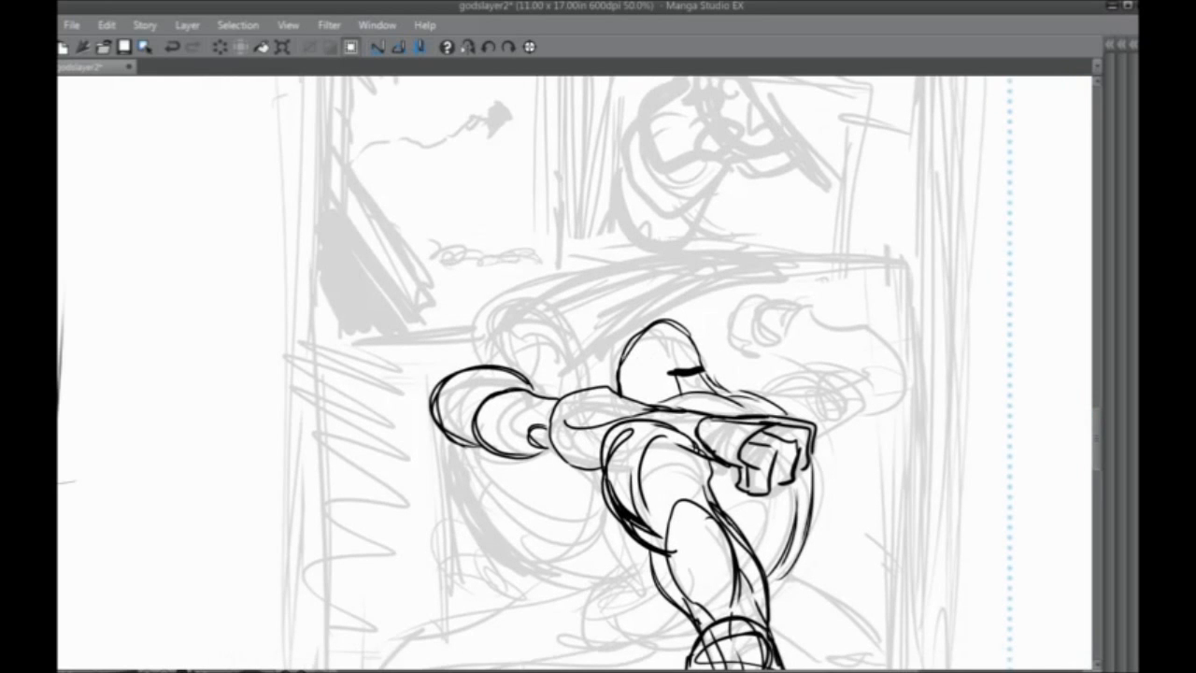
Sketch the front figure's raised, bent arm over the grey rough, from the shoulder around the elbow to the wrist
drag(633, 289, 542, 239)
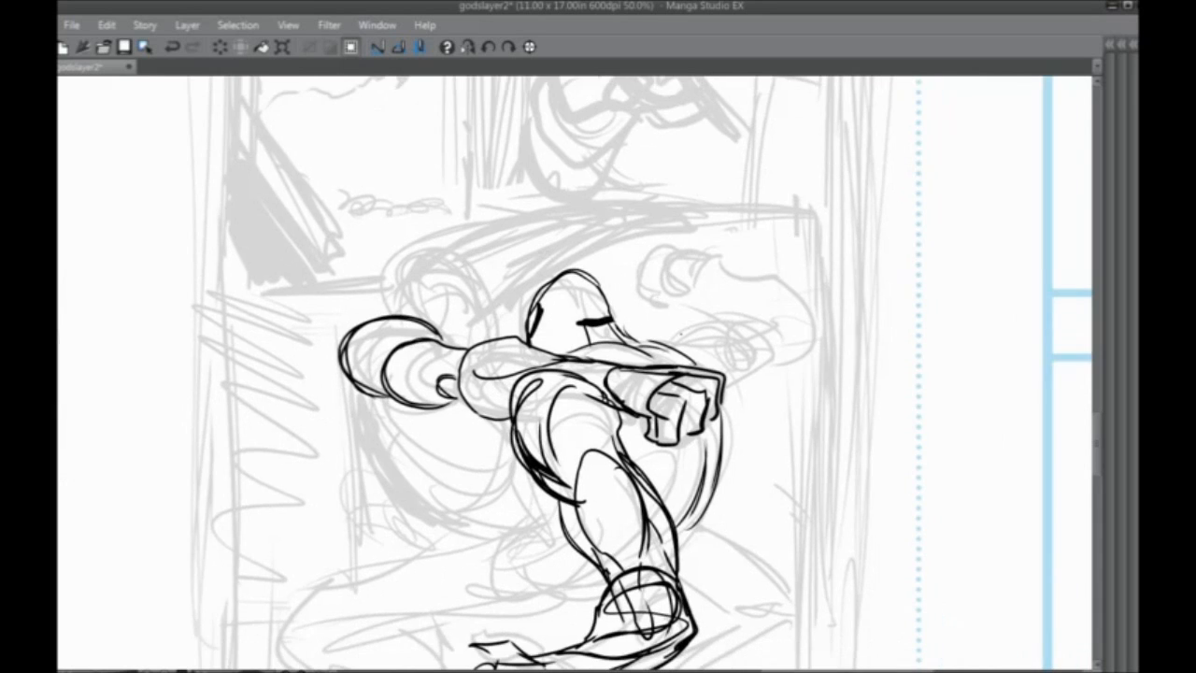
drag(654, 341, 715, 327)
mouse_move(721, 394)
mouse_down()
mouse_move(795, 350)
mouse_move(805, 307)
mouse_move(729, 319)
mouse_up()
mouse_move(806, 309)
mouse_down()
mouse_move(785, 269)
mouse_move(720, 278)
mouse_move(702, 325)
mouse_up()
mouse_move(739, 270)
mouse_down()
mouse_move(692, 277)
mouse_move(663, 306)
mouse_up()
mouse_move(682, 251)
mouse_down()
mouse_move(710, 276)
mouse_move(690, 259)
mouse_up()
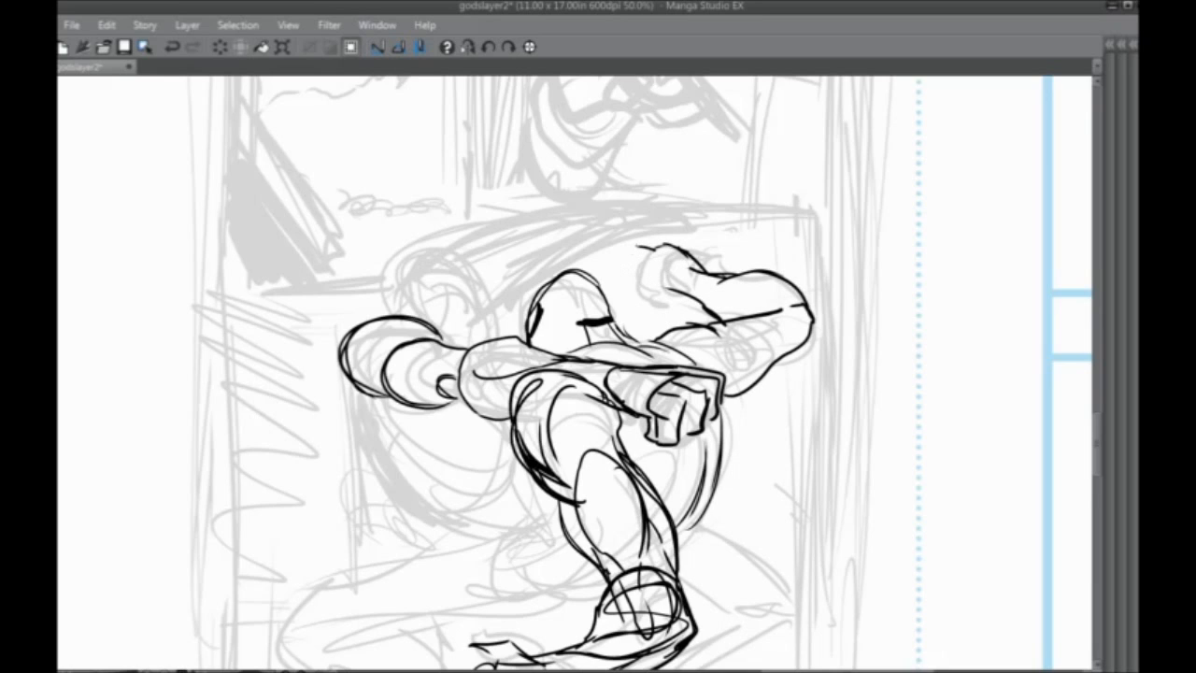
Close the raised arm's fist and add curved muscle contours along the forearm and shoulder
mouse_move(659, 297)
mouse_down()
mouse_move(623, 277)
mouse_move(637, 246)
mouse_move(683, 237)
mouse_up()
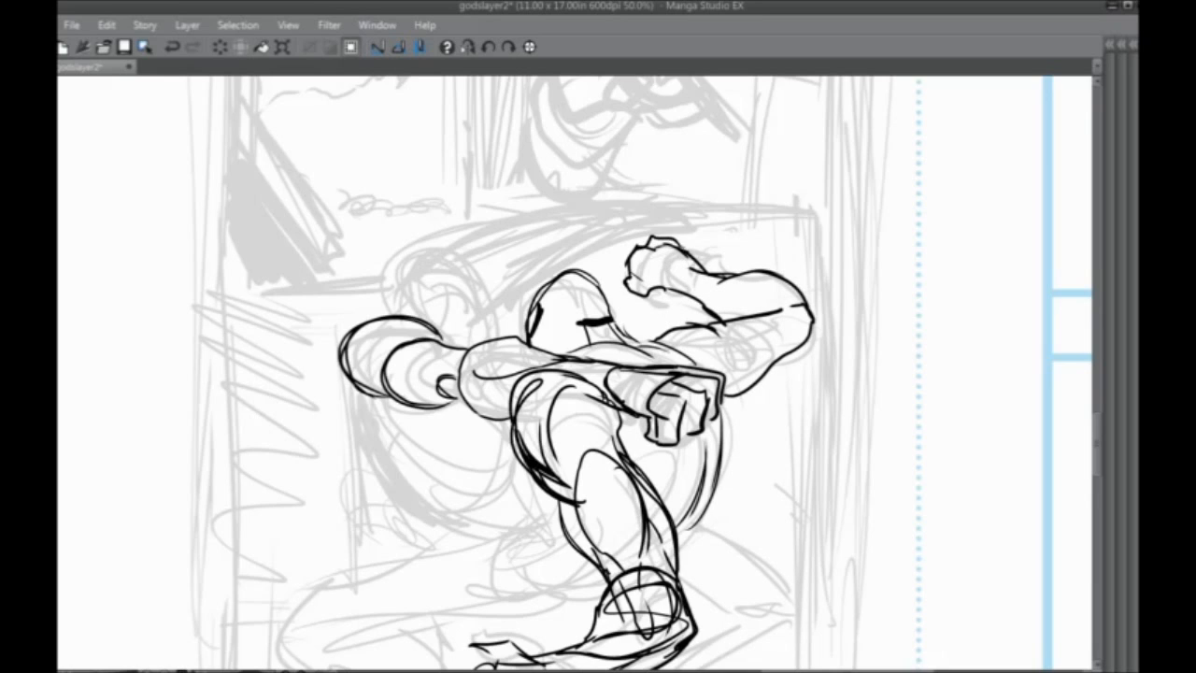
drag(781, 280, 738, 316)
drag(695, 277, 712, 295)
drag(658, 383, 776, 319)
Draw the long outstretched leg sweeping out behind the planted arm, with curved form lines across the thigh and knee
mouse_move(406, 508)
mouse_down()
mouse_move(462, 409)
mouse_move(484, 427)
mouse_move(513, 426)
mouse_up()
drag(704, 497, 628, 496)
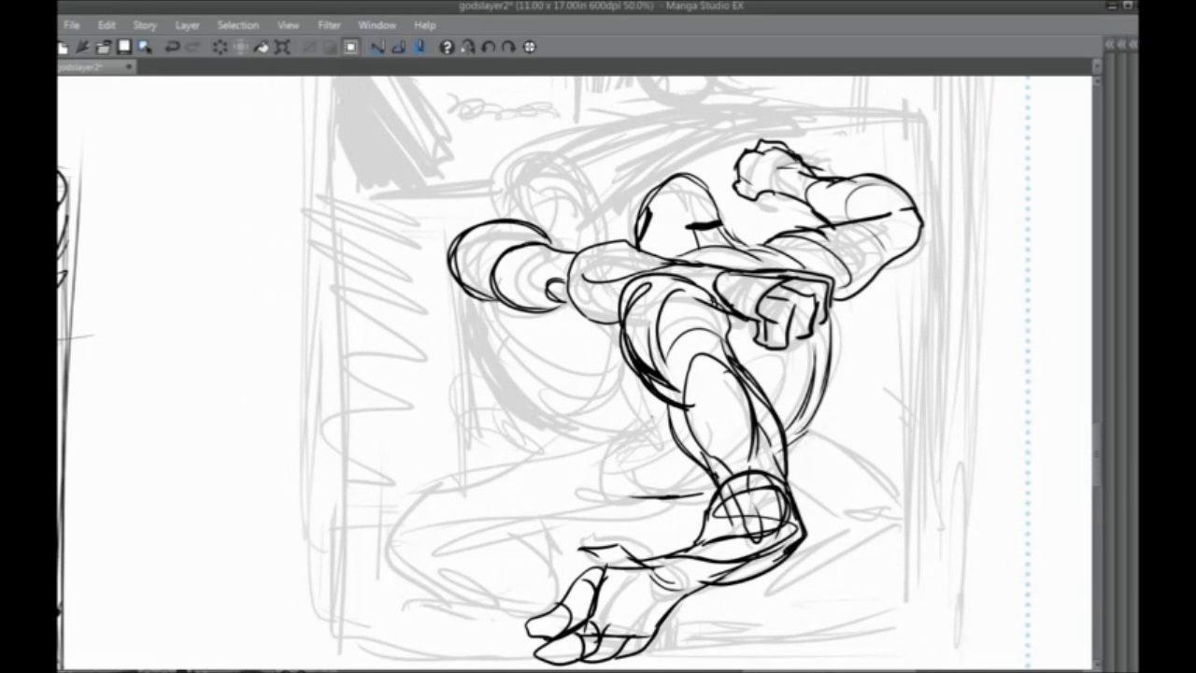
drag(650, 399, 564, 453)
drag(658, 487, 616, 510)
mouse_move(599, 375)
mouse_down()
mouse_move(636, 323)
mouse_move(696, 329)
mouse_up()
mouse_move(657, 398)
mouse_down()
mouse_move(422, 327)
mouse_move(439, 387)
mouse_move(557, 455)
mouse_move(763, 481)
mouse_move(497, 439)
mouse_move(635, 482)
mouse_up()
mouse_move(607, 390)
mouse_down()
mouse_move(476, 393)
mouse_move(523, 436)
mouse_up()
mouse_move(480, 411)
mouse_down()
mouse_move(478, 336)
mouse_move(434, 384)
mouse_up()
mouse_move(470, 323)
mouse_down()
mouse_move(495, 402)
mouse_move(483, 435)
mouse_move(501, 406)
mouse_move(572, 441)
mouse_up()
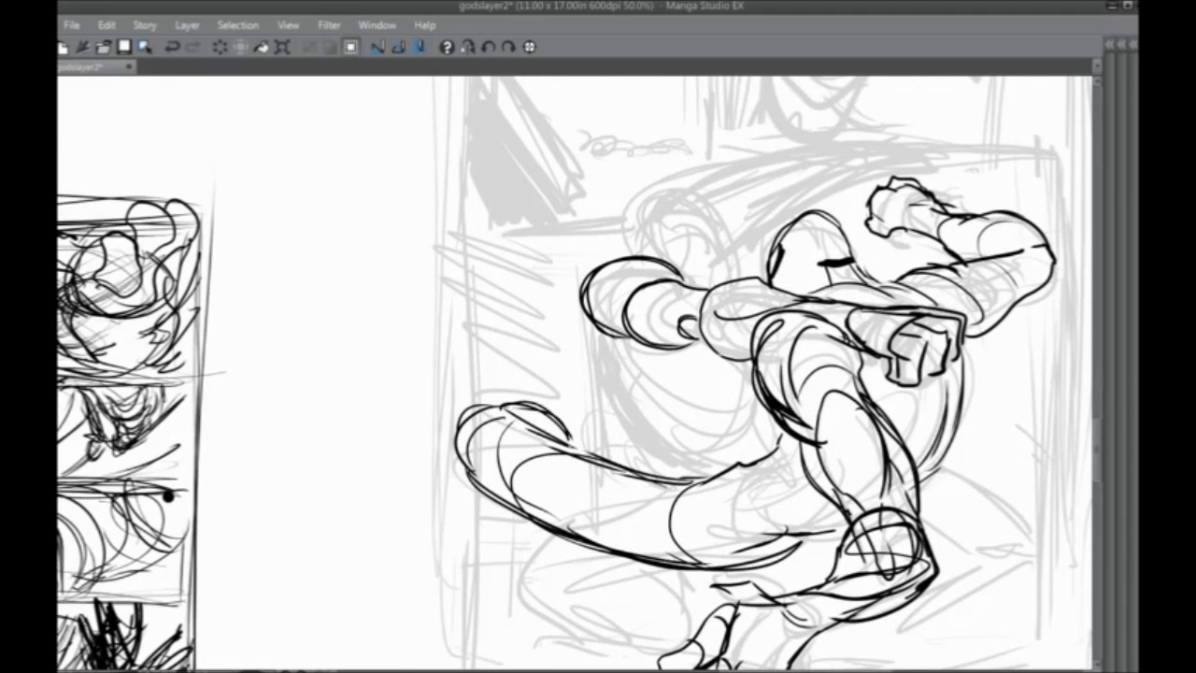
Reinforce the outstretched leg's lower contour and extend the line above its rounded knee
drag(500, 411, 604, 398)
drag(563, 458, 620, 452)
drag(654, 373, 527, 349)
mouse_move(398, 383)
mouse_down()
mouse_move(417, 367)
mouse_move(380, 384)
mouse_move(397, 402)
mouse_move(403, 292)
mouse_up()
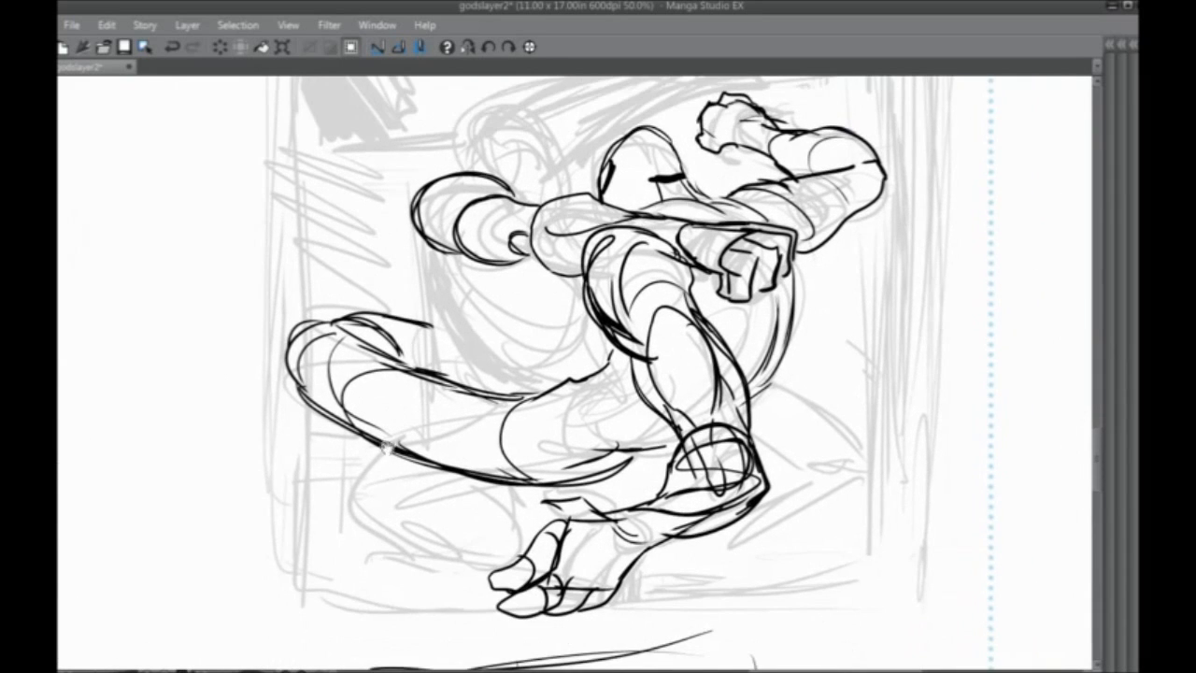
Sketch the rear figure's face with angled eyes, nose, mouth and jaw, undoing a stray stroke
drag(468, 343, 481, 511)
drag(530, 325, 551, 344)
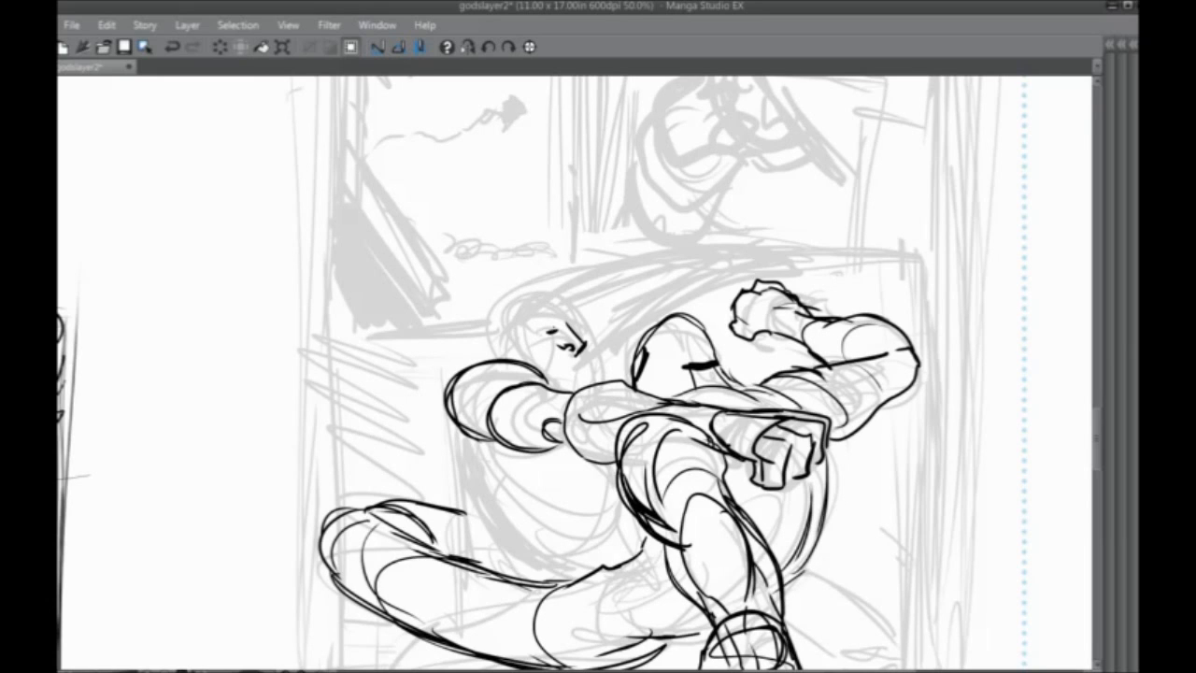
mouse_move(556, 327)
mouse_down()
mouse_move(525, 316)
mouse_move(546, 336)
mouse_move(589, 345)
mouse_move(557, 359)
mouse_move(508, 345)
mouse_up()
key(ctrl+z)
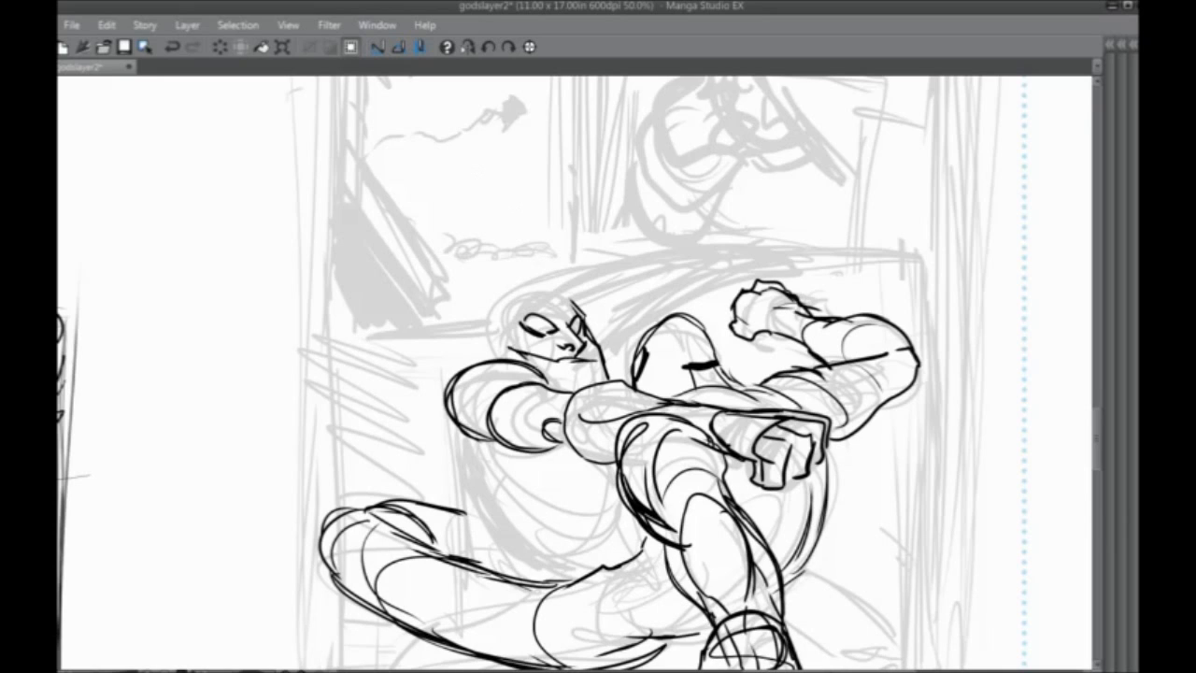
Draw the rear figure's head outline with a pointed ear and long hair streaming back along the panel's upper edge
mouse_move(579, 313)
mouse_down()
mouse_move(510, 302)
mouse_move(500, 360)
mouse_move(431, 322)
mouse_move(480, 363)
mouse_move(583, 261)
mouse_move(800, 243)
mouse_up()
drag(641, 340, 604, 365)
drag(609, 308, 600, 343)
drag(626, 305, 624, 329)
drag(399, 301, 427, 241)
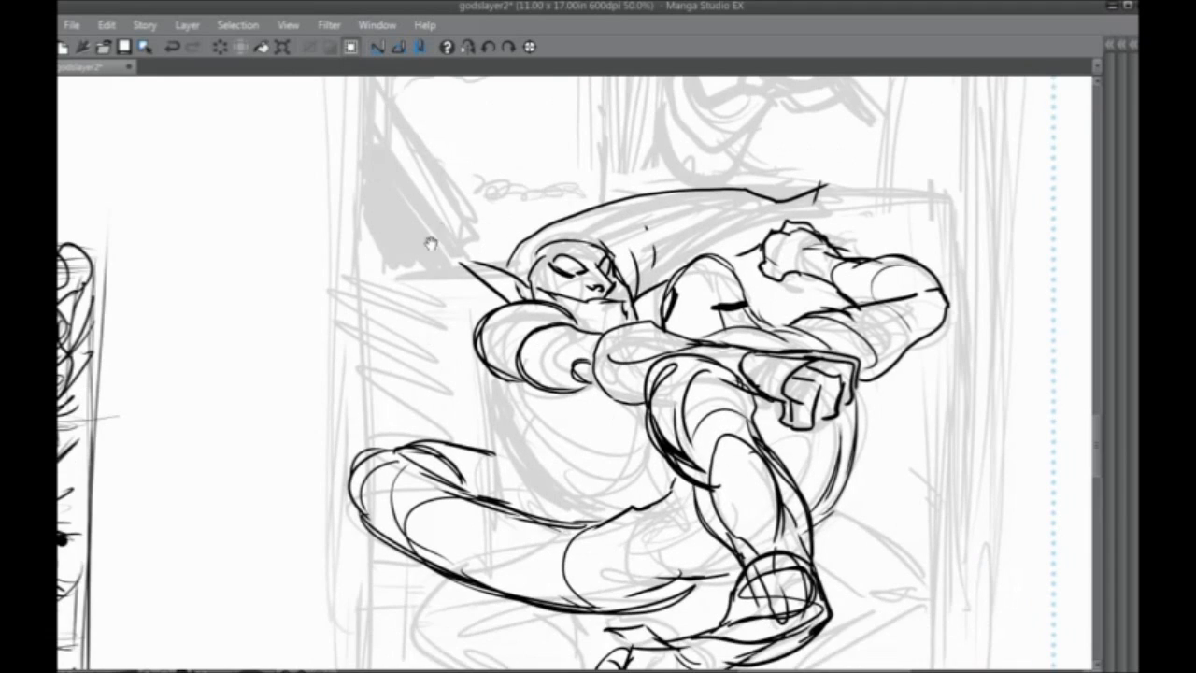
Sketch the side contours of the rear figure's torso between the shoulder and the outstretched leg
drag(540, 381, 557, 486)
mouse_move(537, 463)
mouse_down()
mouse_move(565, 510)
mouse_move(554, 504)
mouse_up()
mouse_move(598, 422)
mouse_down()
mouse_move(497, 388)
mouse_move(489, 436)
mouse_up()
drag(597, 374, 489, 407)
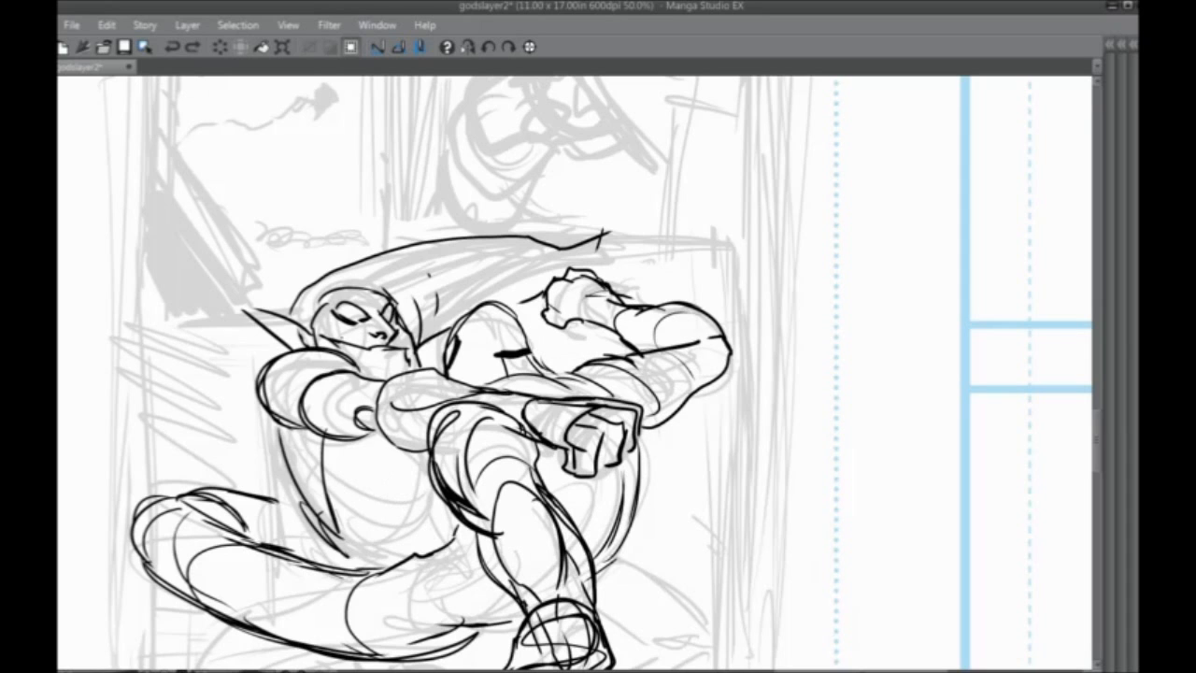
Add round glasses and a curled moustache to the front figure's head, and contour curves across the rear torso
drag(336, 340, 343, 351)
scroll(597, 374, up, 1)
mouse_move(447, 347)
mouse_down()
mouse_move(479, 372)
mouse_move(511, 359)
mouse_move(505, 375)
mouse_move(536, 393)
mouse_move(531, 403)
mouse_move(663, 299)
mouse_up()
drag(443, 391, 511, 425)
drag(443, 450, 548, 451)
mouse_move(461, 488)
mouse_down()
mouse_move(549, 463)
mouse_move(455, 374)
mouse_up()
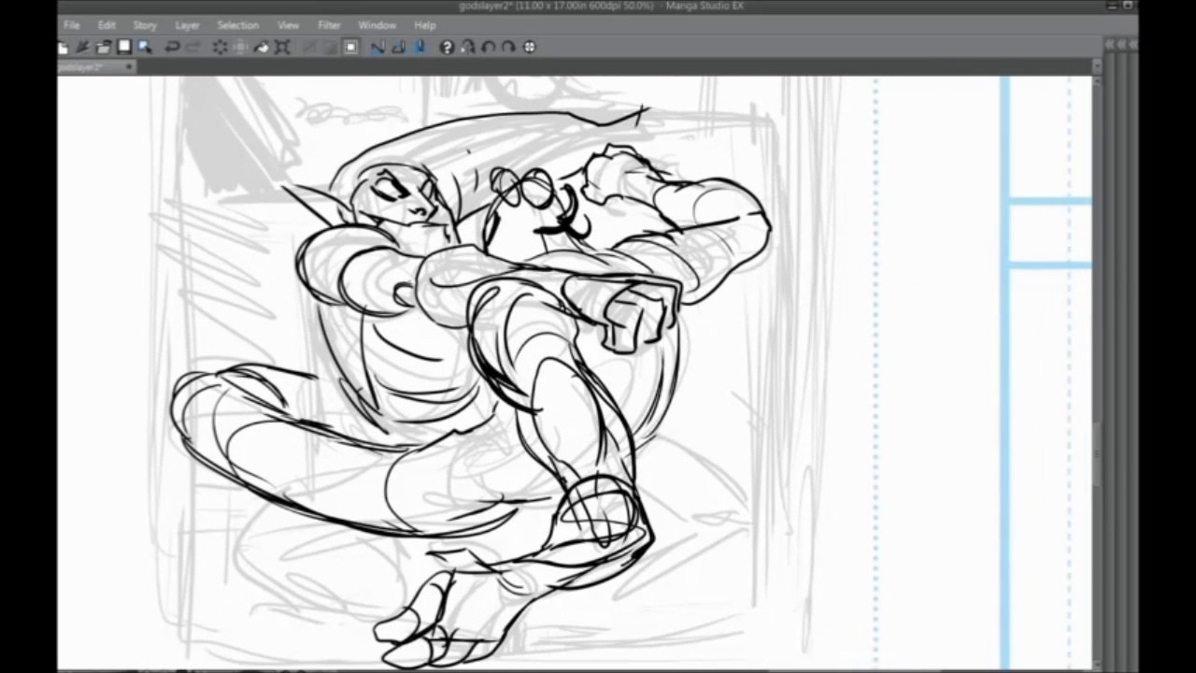
Draw the bent leg on the far side of the planted arm, with its thigh, knee and lower edge
drag(462, 415, 410, 381)
mouse_move(610, 388)
mouse_down()
mouse_move(706, 470)
mouse_move(744, 530)
mouse_move(726, 567)
mouse_up()
drag(603, 504, 714, 568)
drag(643, 524, 712, 568)
mouse_move(715, 576)
mouse_down()
mouse_move(625, 578)
mouse_move(574, 550)
mouse_up()
drag(574, 560, 559, 562)
drag(440, 571, 554, 579)
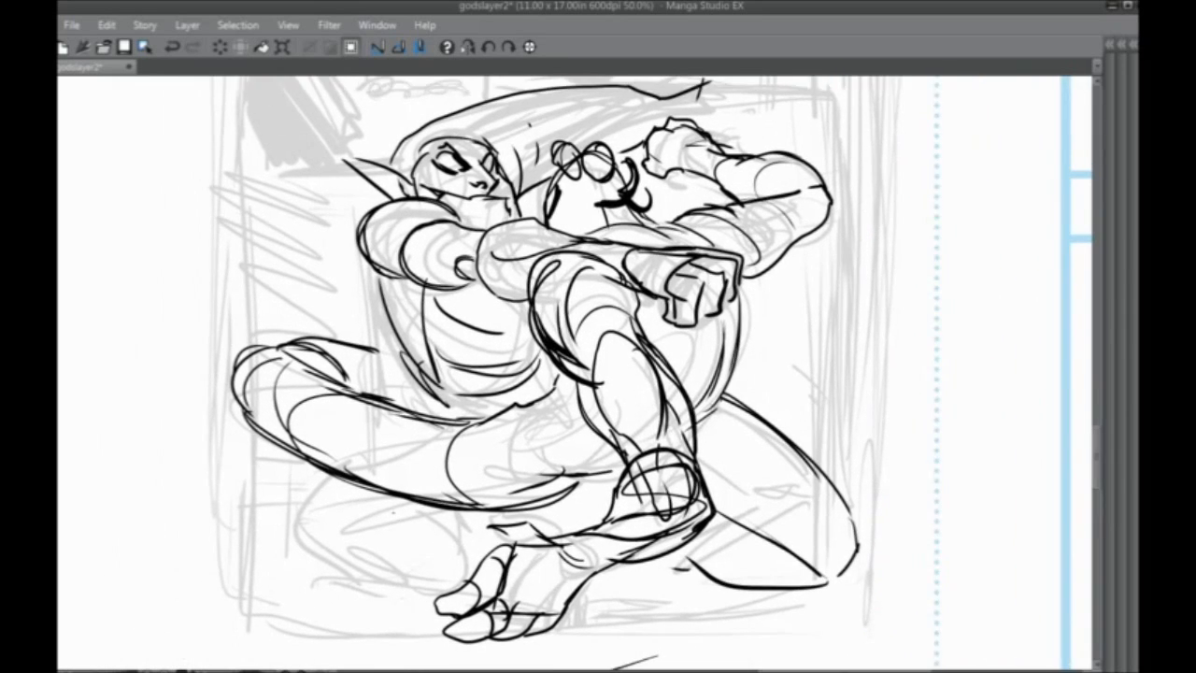
Add the straight background edges below the outstretched leg, following the grey rough
drag(431, 528, 262, 605)
drag(316, 488, 285, 536)
drag(293, 496, 277, 548)
drag(315, 263, 320, 368)
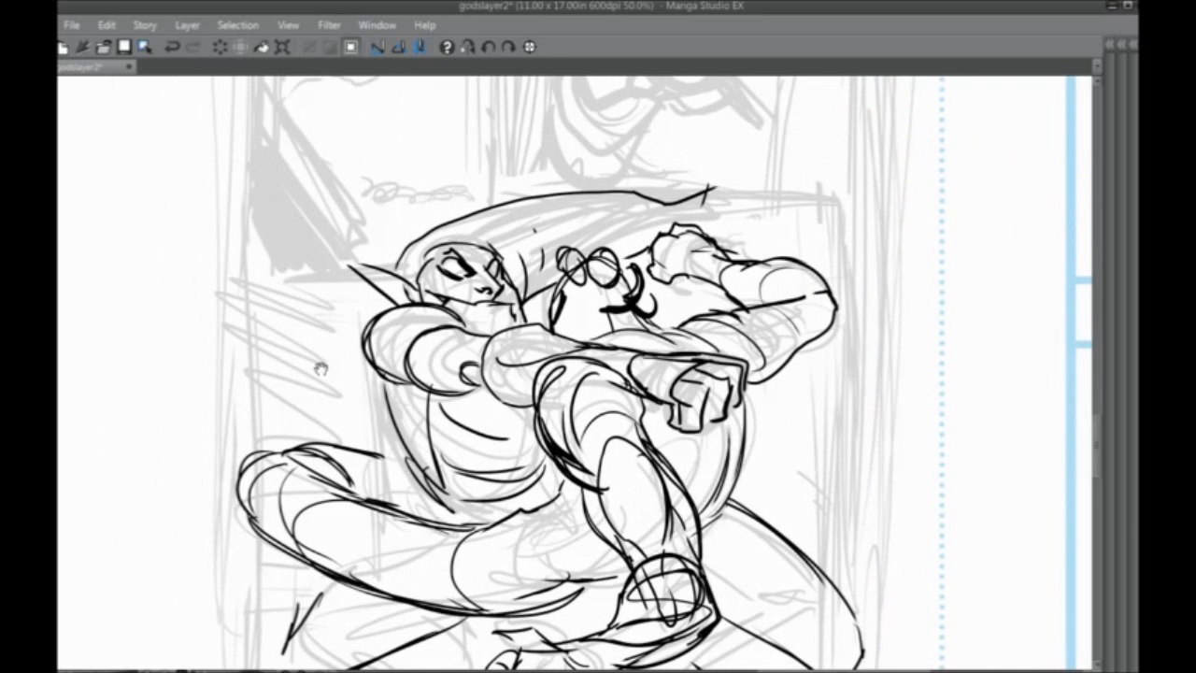
Flip the canvas view vertically and zoom out to 33.3%
click(255, 29)
mouse_move(294, 28)
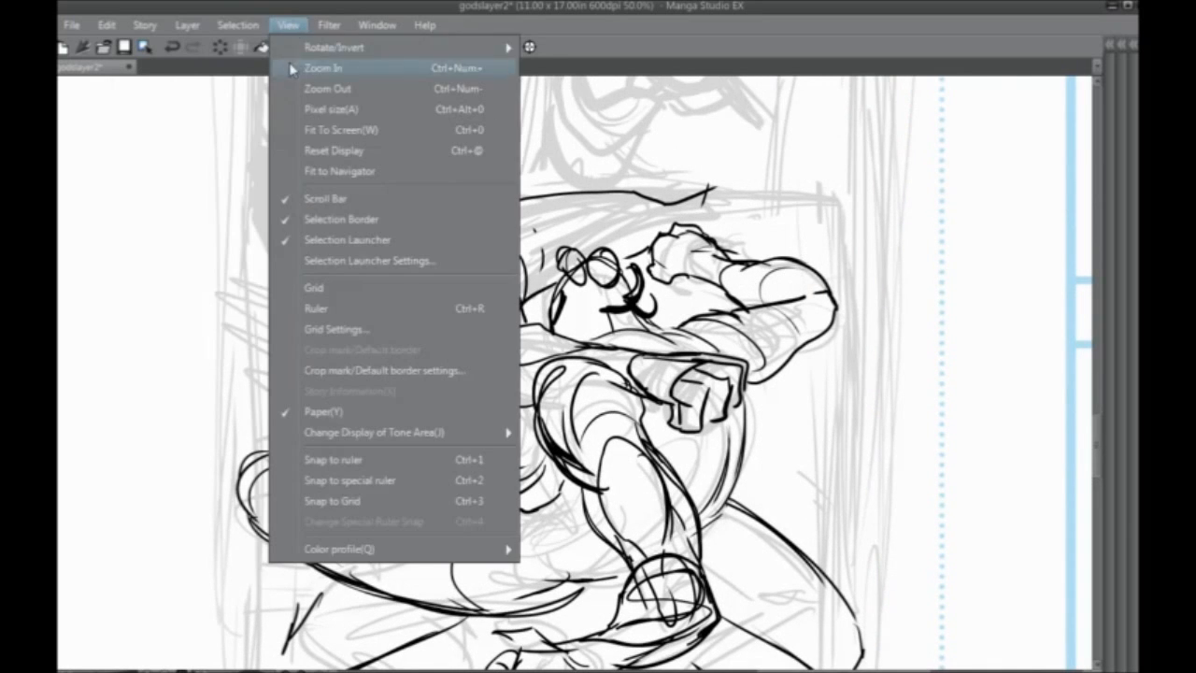
mouse_move(365, 52)
click(579, 181)
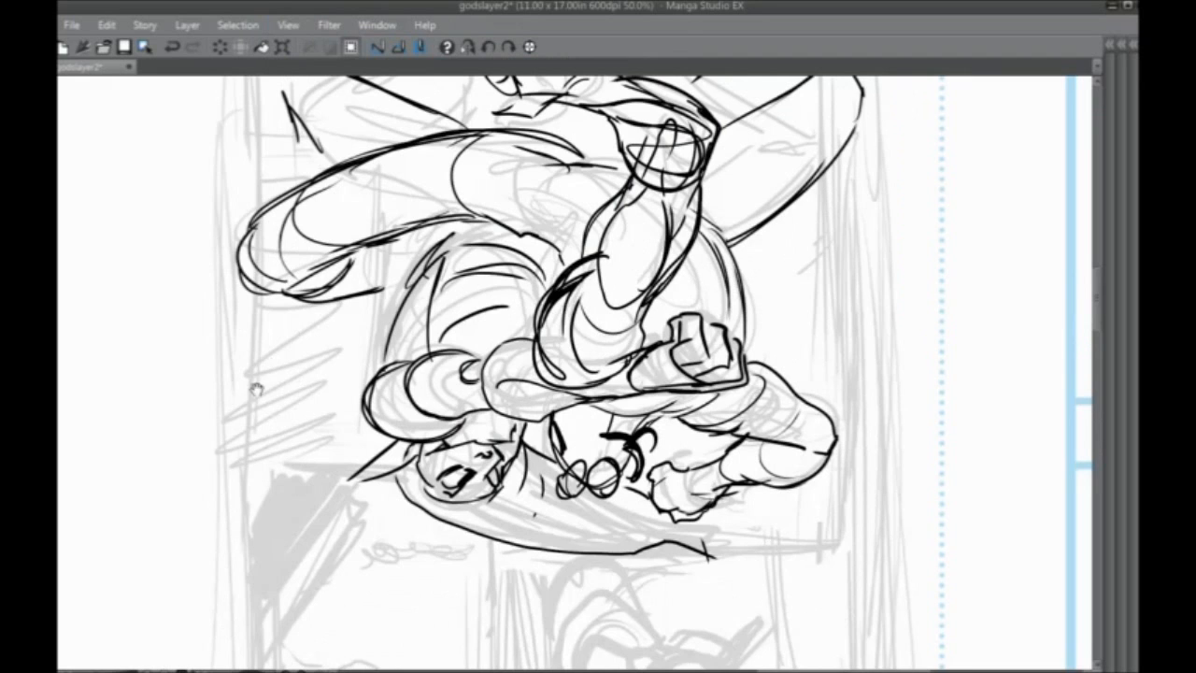
key(ctrl+minus)
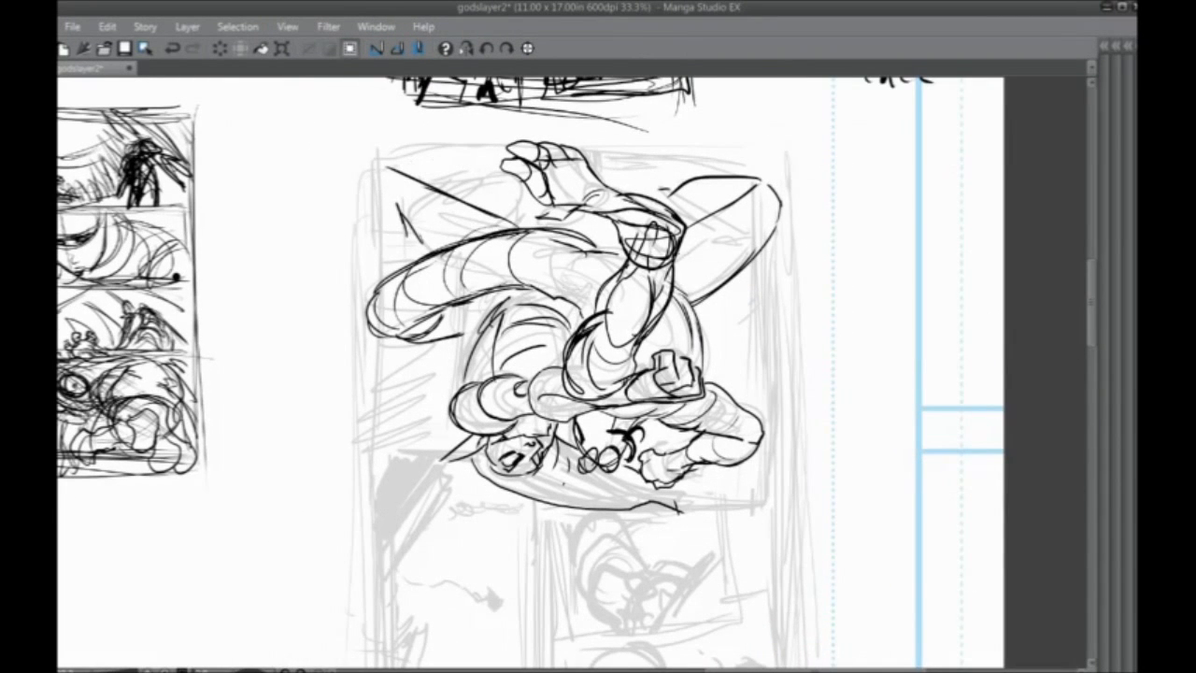
Draw the four borders of the tall, narrow panel next to the fight panel, doubling the long side lines
drag(561, 467, 589, 196)
mouse_move(564, 236)
mouse_down()
mouse_move(559, 463)
mouse_move(571, 594)
mouse_up()
drag(576, 462, 572, 594)
drag(574, 605, 409, 596)
drag(407, 385, 403, 586)
drag(409, 450, 400, 581)
drag(415, 199, 404, 476)
drag(497, 197, 436, 200)
drag(478, 193, 423, 188)
drag(416, 213, 407, 561)
mouse_move(414, 428)
mouse_down()
mouse_move(419, 331)
mouse_move(443, 417)
mouse_move(435, 359)
mouse_up()
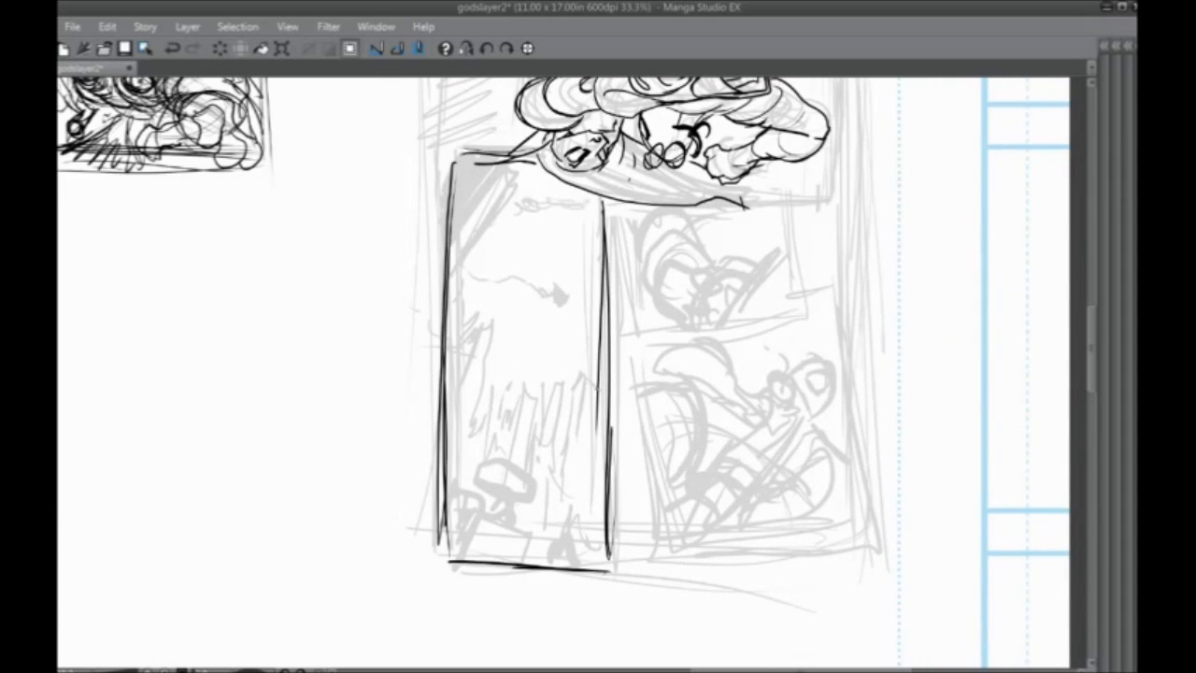
Lay in thin parallel perspective lines sloping down to the right across the lower part of the tall panel
drag(516, 342, 527, 324)
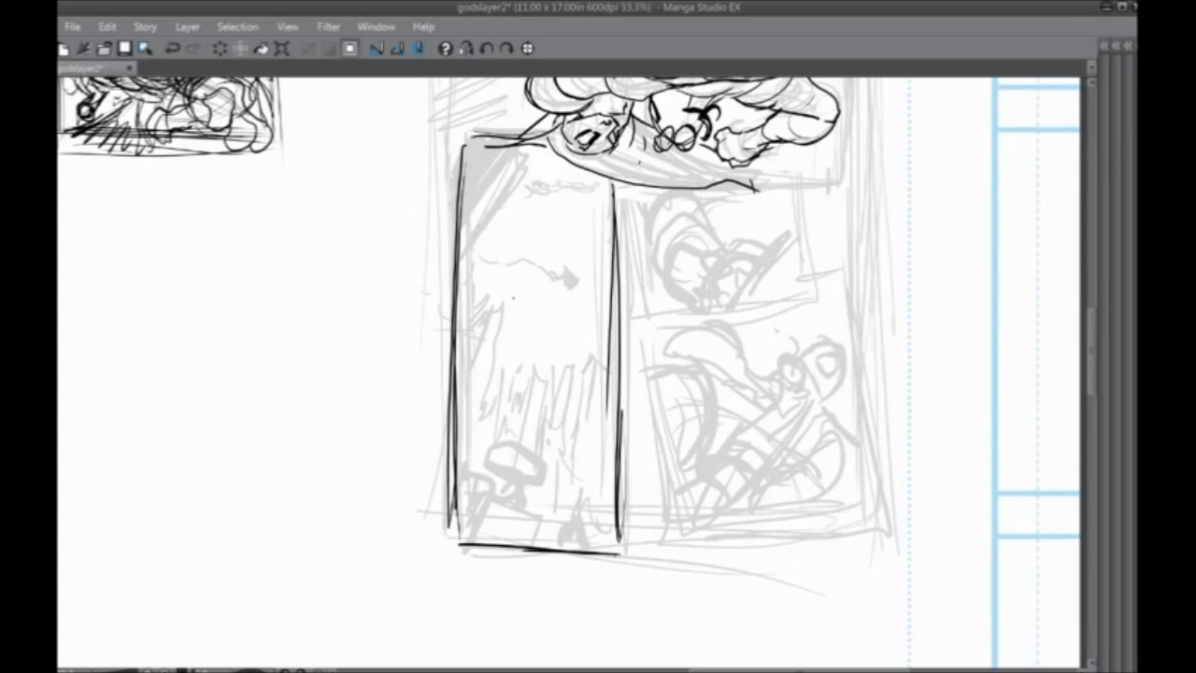
drag(458, 267, 596, 345)
mouse_move(511, 305)
mouse_down()
mouse_move(611, 369)
mouse_move(602, 383)
mouse_up()
drag(501, 340, 619, 418)
drag(465, 346, 611, 428)
drag(497, 389, 613, 454)
drag(538, 433, 596, 465)
drag(497, 467, 596, 510)
drag(467, 478, 596, 533)
drag(464, 500, 575, 540)
Cross the tall panel's perspective lines with a second set fanning down to the left
drag(540, 436, 715, 414)
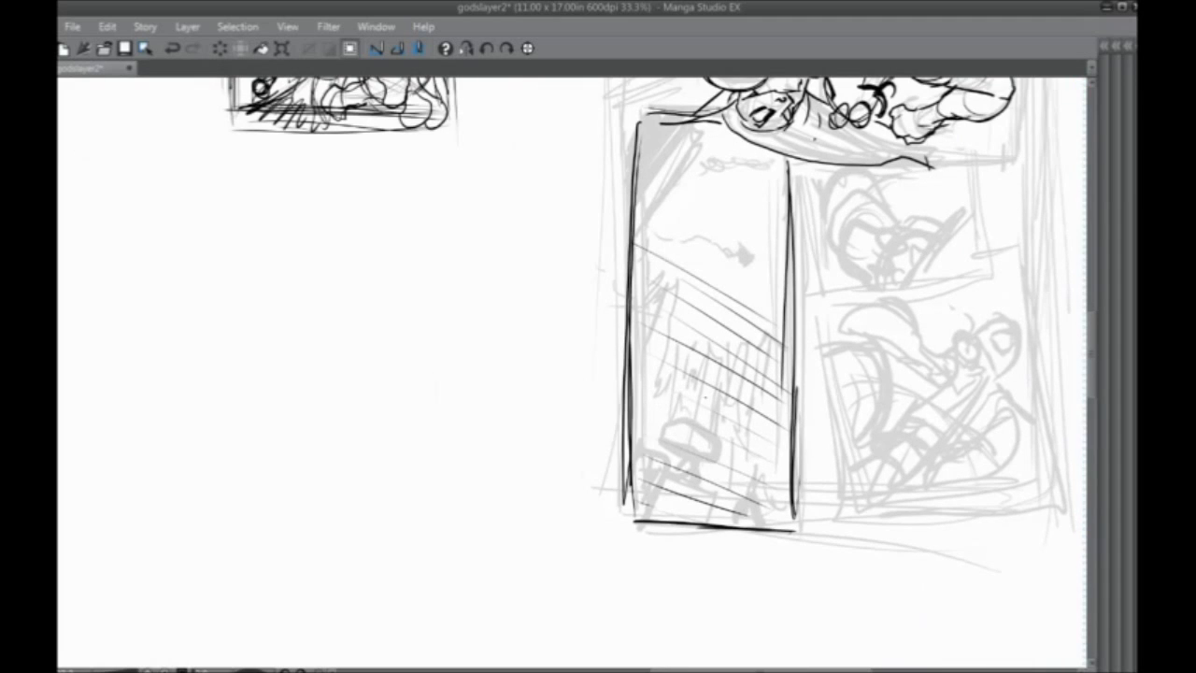
mouse_move(775, 323)
mouse_down()
mouse_move(649, 439)
mouse_move(654, 452)
mouse_up()
drag(781, 376, 678, 454)
drag(774, 407, 695, 449)
drag(787, 420, 665, 472)
drag(784, 445, 667, 482)
mouse_move(776, 463)
mouse_down()
mouse_move(700, 487)
mouse_move(702, 502)
mouse_up()
drag(753, 329, 689, 399)
Add steep, near-vertical perspective guides through the tall panel for the building heights
drag(748, 312, 654, 432)
drag(680, 303, 648, 430)
drag(642, 284, 636, 423)
drag(619, 382, 598, 476)
drag(669, 224, 616, 321)
drag(645, 234, 620, 292)
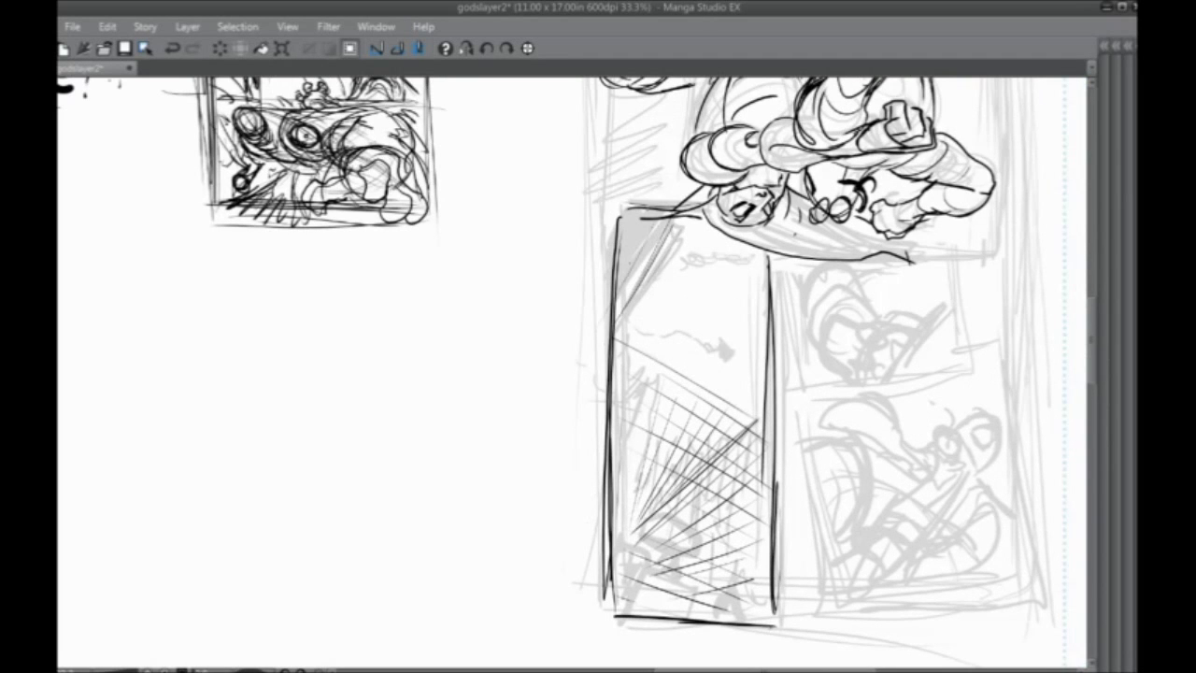
drag(654, 373, 661, 340)
drag(723, 204, 632, 522)
drag(697, 433, 659, 583)
drag(730, 485, 721, 538)
drag(740, 433, 733, 465)
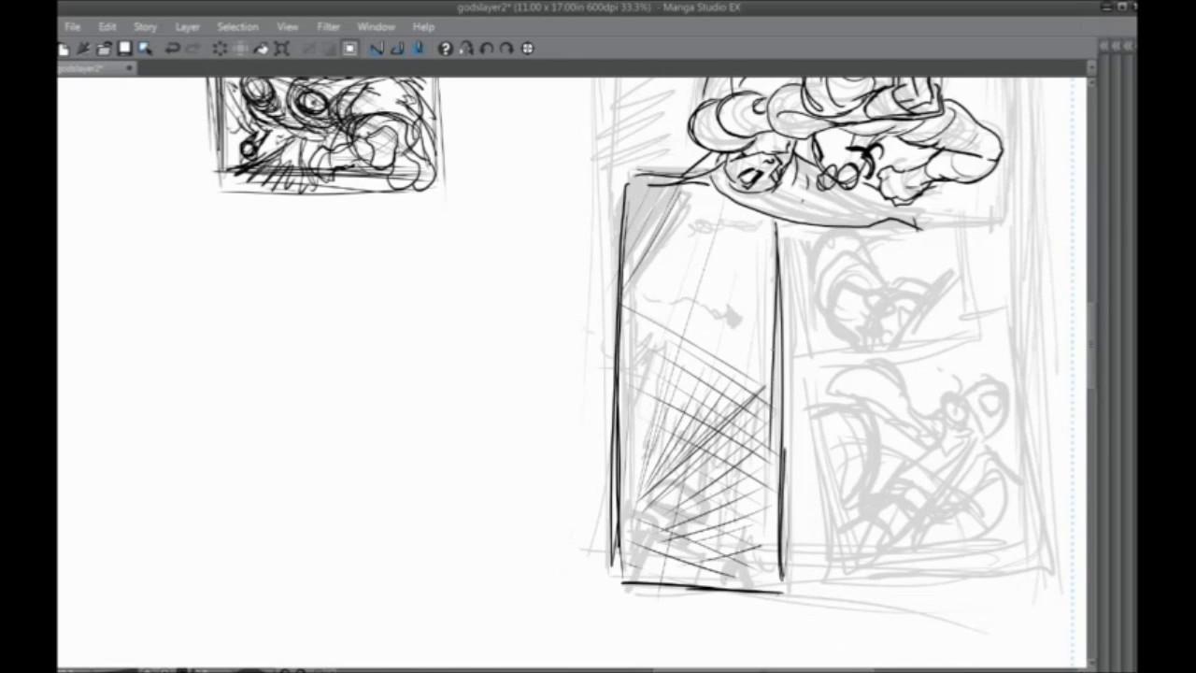
Sketch a row of tall city buildings along the perspective guides in the tall panel
drag(725, 322, 715, 258)
mouse_move(745, 334)
mouse_down()
mouse_move(738, 416)
mouse_move(731, 385)
mouse_move(715, 471)
mouse_up()
drag(727, 383, 710, 488)
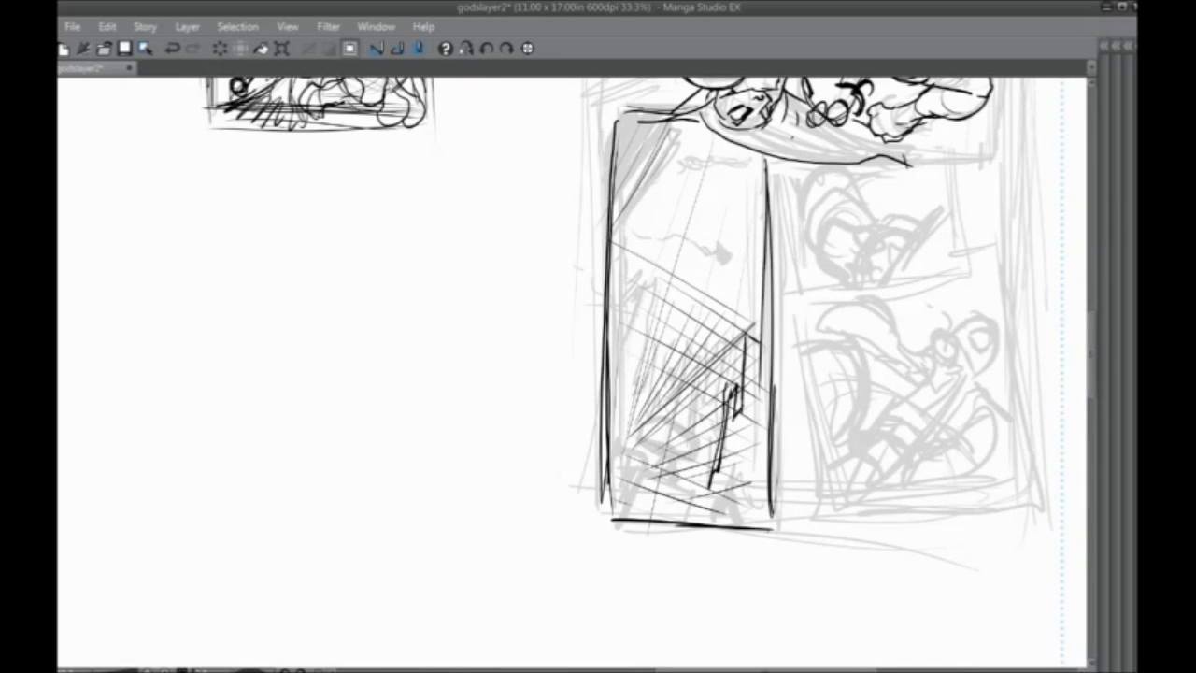
drag(738, 349, 706, 465)
mouse_move(714, 377)
mouse_down()
mouse_move(701, 484)
mouse_move(695, 389)
mouse_up()
mouse_move(697, 370)
mouse_down()
mouse_move(685, 431)
mouse_move(667, 423)
mouse_up()
mouse_move(673, 347)
mouse_down()
mouse_move(656, 412)
mouse_move(662, 379)
mouse_up()
mouse_move(663, 358)
mouse_down()
mouse_move(643, 426)
mouse_move(633, 422)
mouse_up()
mouse_move(661, 323)
mouse_down()
mouse_move(644, 387)
mouse_move(639, 368)
mouse_up()
drag(653, 318, 619, 392)
drag(651, 271, 628, 348)
Draw a tilted billboard with supports on a rooftop ledge below the buildings
mouse_move(624, 286)
mouse_down()
mouse_move(613, 411)
mouse_move(706, 458)
mouse_up()
drag(632, 417, 702, 457)
drag(707, 452, 695, 489)
drag(635, 461, 697, 487)
drag(617, 443, 661, 467)
drag(626, 411, 617, 445)
drag(628, 416, 619, 443)
drag(682, 478, 676, 491)
mouse_move(632, 461)
mouse_down()
mouse_move(631, 474)
mouse_move(721, 525)
mouse_move(637, 487)
mouse_up()
Outline the building edge beside the billboard and complete the sign's lettering as "SPIDER MAN SUX"
drag(748, 433, 746, 519)
drag(747, 433, 746, 497)
drag(673, 390, 677, 358)
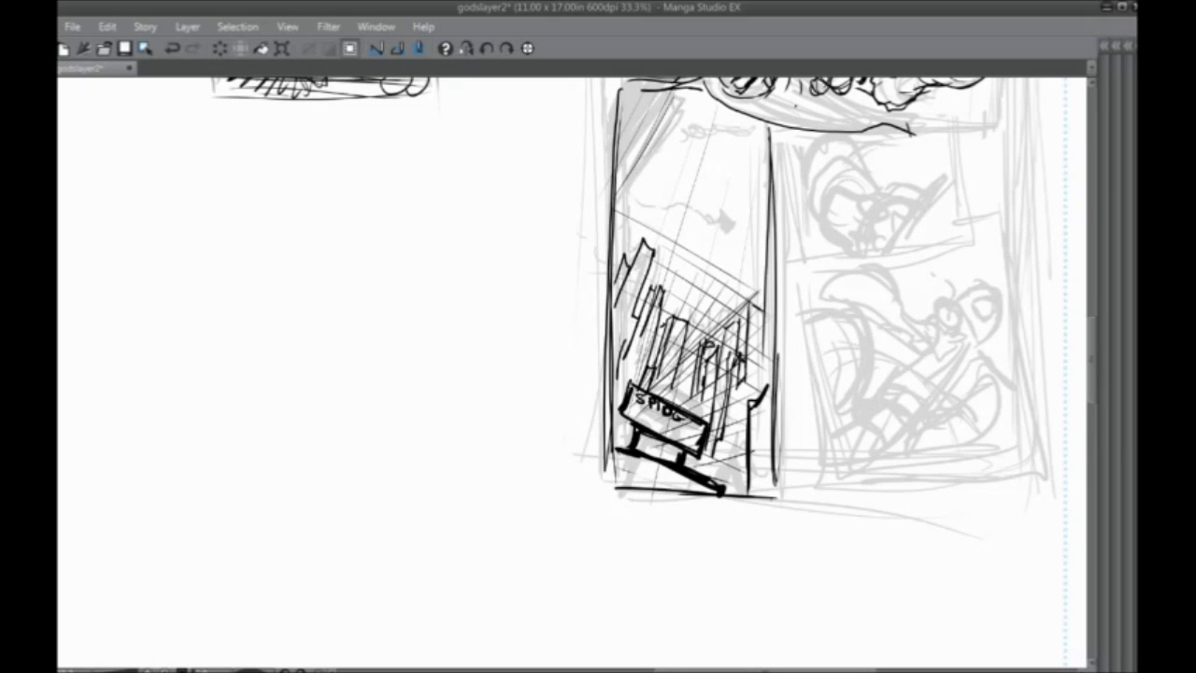
drag(667, 425, 679, 436)
drag(677, 428, 698, 443)
drag(630, 461, 694, 488)
drag(643, 472, 649, 479)
Fill the dark building in the tall panel's upper corner and sketch a tiny flying figure with a winding trail
mouse_move(610, 433)
mouse_down()
mouse_move(636, 507)
mouse_move(628, 545)
mouse_up()
mouse_move(635, 313)
mouse_down()
mouse_move(700, 206)
mouse_move(675, 248)
mouse_move(680, 234)
mouse_up()
drag(680, 232, 640, 291)
drag(652, 249, 638, 271)
mouse_move(661, 201)
mouse_down()
mouse_move(646, 225)
mouse_move(667, 230)
mouse_move(650, 267)
mouse_move(637, 267)
mouse_move(635, 247)
mouse_up()
drag(624, 297, 564, 277)
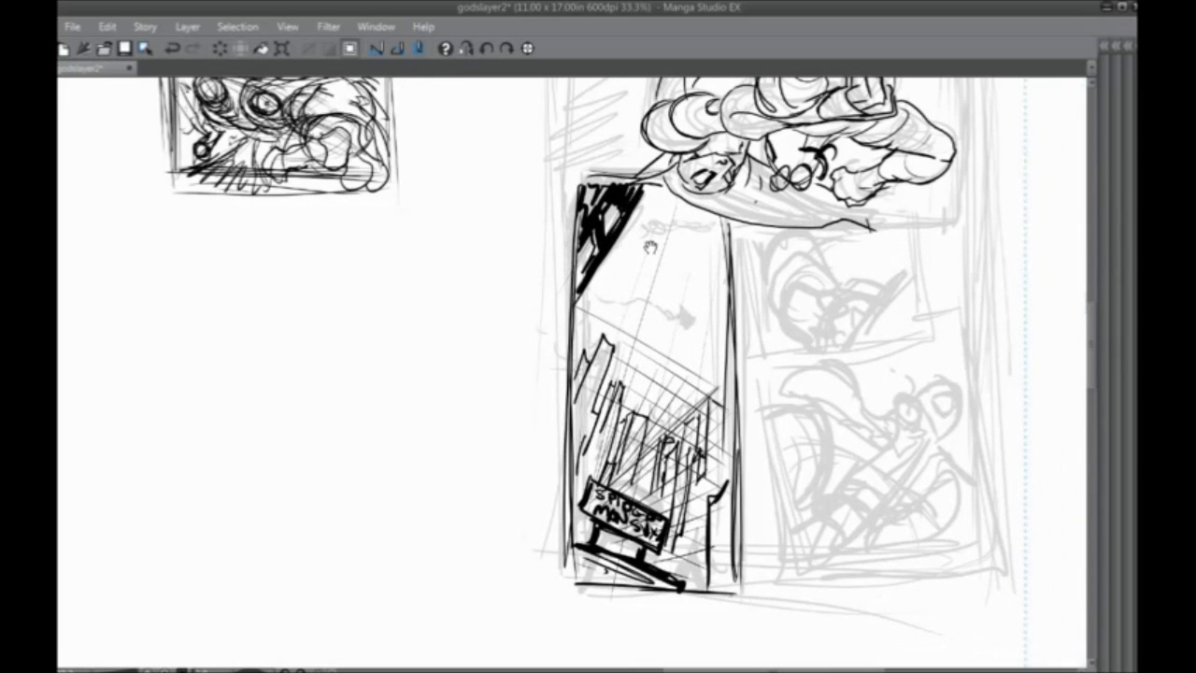
mouse_move(643, 237)
mouse_down()
mouse_move(588, 291)
mouse_move(652, 322)
mouse_up()
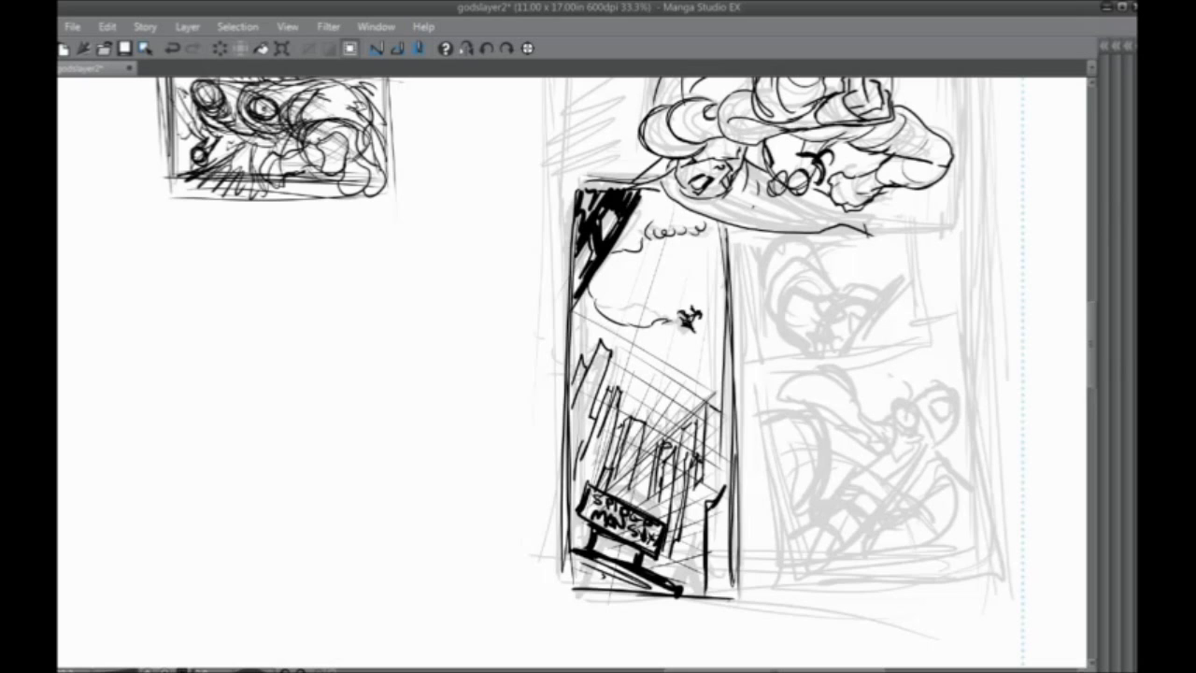
Frame the small panel beside the tall one and add the diagonal rooftop edge inside it
drag(544, 441, 503, 414)
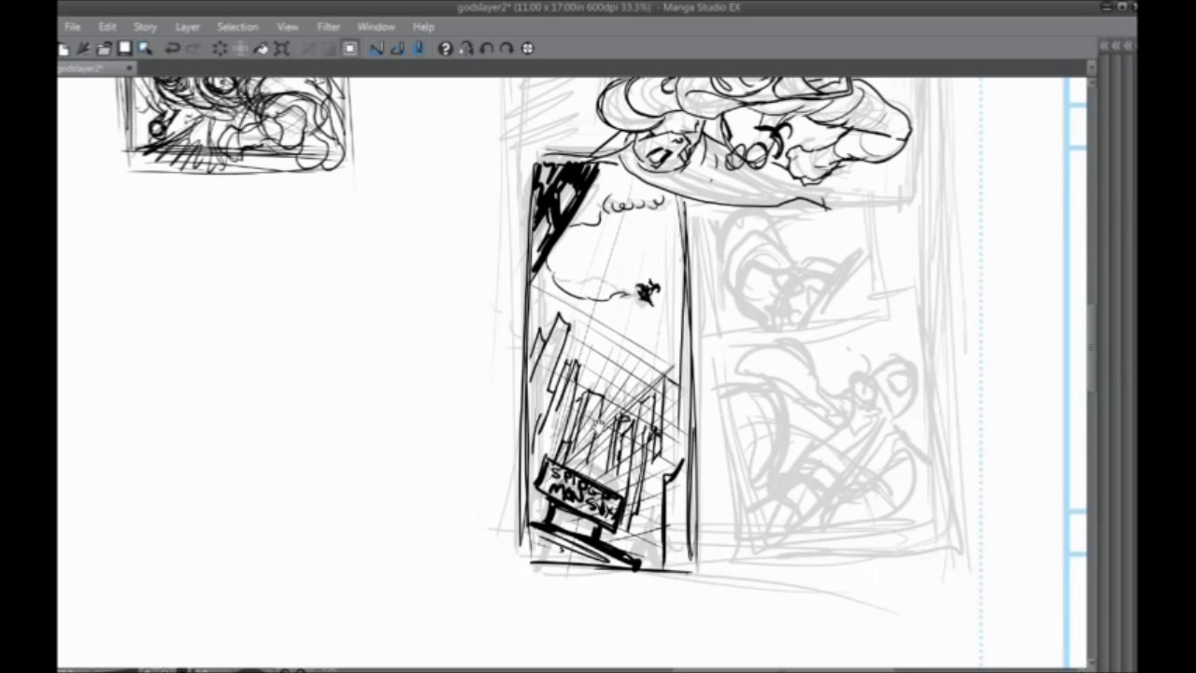
drag(679, 312, 465, 407)
drag(482, 301, 508, 439)
mouse_move(620, 423)
mouse_down()
mouse_move(514, 439)
mouse_move(689, 396)
mouse_move(692, 303)
mouse_move(673, 250)
mouse_move(605, 292)
mouse_up()
drag(678, 331, 612, 401)
Draw the hunched figure in the small panel over the grey rough, with rounded forms and bold dark accents
mouse_move(568, 324)
mouse_down()
mouse_move(539, 343)
mouse_move(572, 373)
mouse_move(592, 349)
mouse_move(523, 389)
mouse_move(528, 398)
mouse_up()
mouse_move(573, 397)
mouse_down()
mouse_move(503, 454)
mouse_move(501, 396)
mouse_up()
drag(497, 400, 534, 353)
drag(500, 434, 497, 375)
drag(529, 339, 501, 373)
drag(510, 325, 495, 342)
mouse_move(498, 413)
mouse_down()
mouse_move(473, 424)
mouse_move(539, 441)
mouse_move(572, 426)
mouse_move(546, 443)
mouse_move(553, 436)
mouse_up()
drag(579, 379, 600, 398)
drag(446, 451, 458, 465)
scroll(486, 373, down, 3)
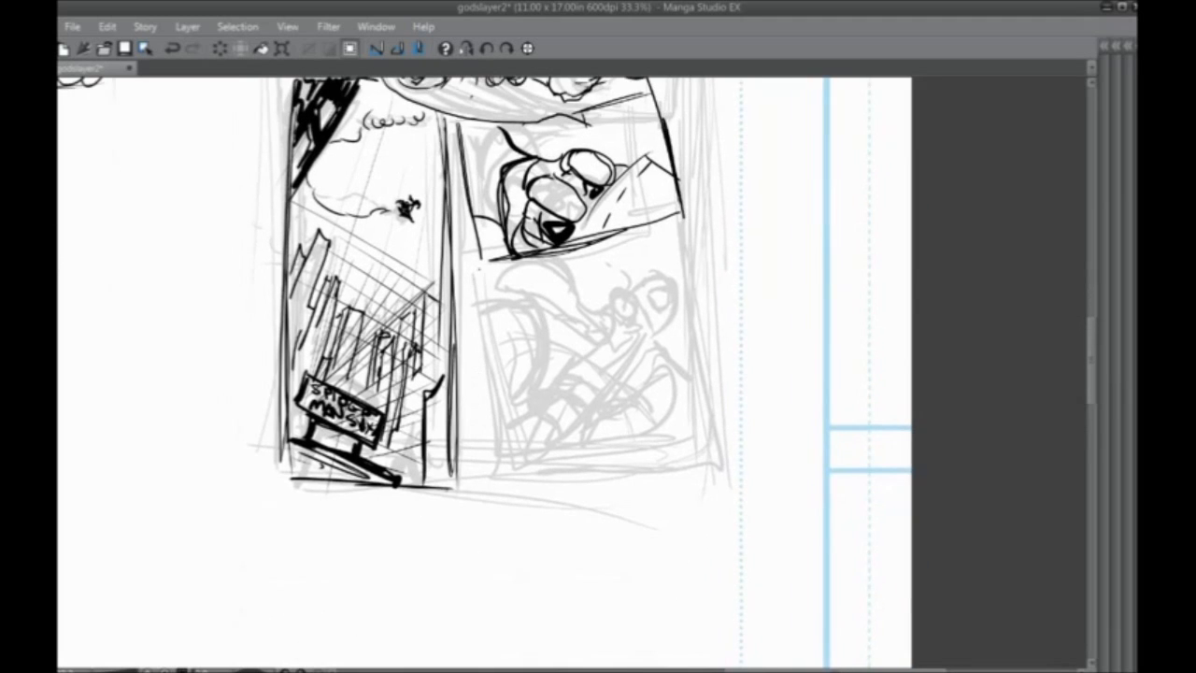
Draw the slanted borders of the large panel below the hunched figure
mouse_move(456, 260)
mouse_down()
mouse_move(490, 488)
mouse_move(654, 459)
mouse_move(723, 413)
mouse_move(706, 230)
mouse_move(686, 191)
mouse_up()
mouse_move(524, 374)
mouse_down()
mouse_move(630, 401)
mouse_move(608, 397)
mouse_up()
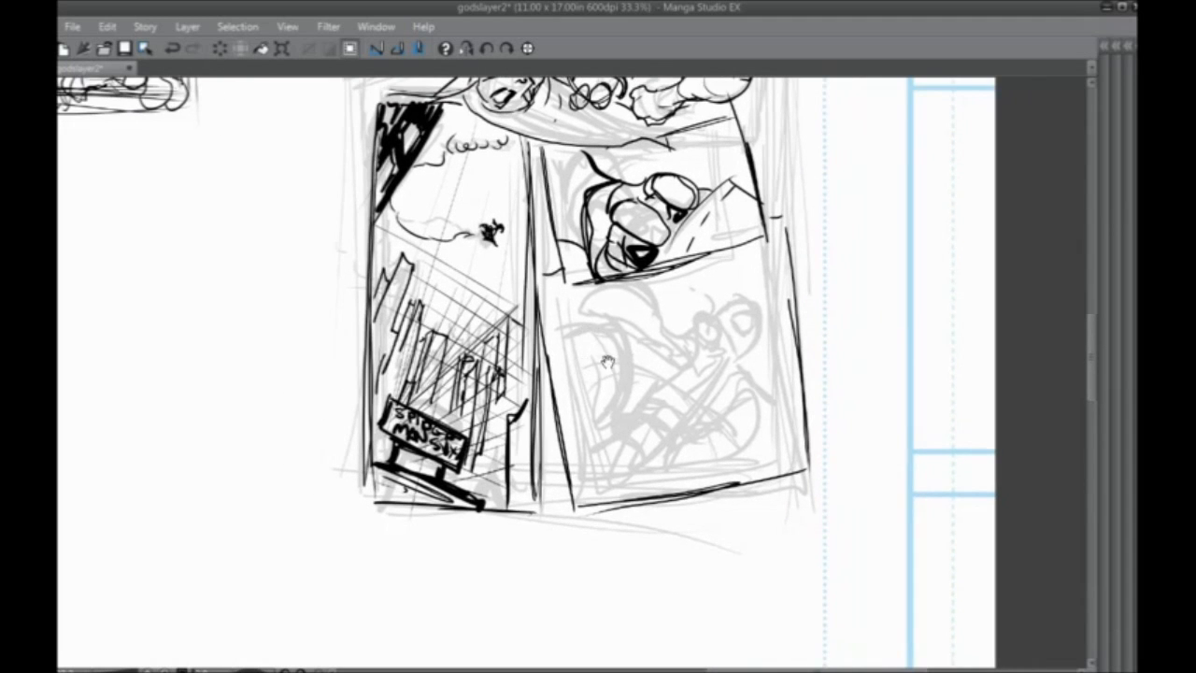
Draw the outstretched arm, its clenched hand and a smoke wisp diagonally across the large panel over the grey rough
mouse_move(574, 469)
mouse_down()
mouse_move(617, 458)
mouse_move(631, 469)
mouse_up()
mouse_move(637, 471)
mouse_down()
mouse_move(639, 495)
mouse_move(665, 468)
mouse_move(680, 406)
mouse_move(590, 465)
mouse_up()
drag(646, 436, 723, 360)
mouse_move(722, 406)
mouse_down()
mouse_move(692, 367)
mouse_move(719, 329)
mouse_move(746, 361)
mouse_move(725, 381)
mouse_up()
mouse_move(703, 328)
mouse_down()
mouse_move(723, 324)
mouse_move(740, 340)
mouse_up()
mouse_move(663, 314)
mouse_down()
mouse_move(677, 301)
mouse_move(642, 383)
mouse_move(692, 346)
mouse_move(659, 336)
mouse_move(693, 381)
mouse_up()
drag(624, 283, 677, 229)
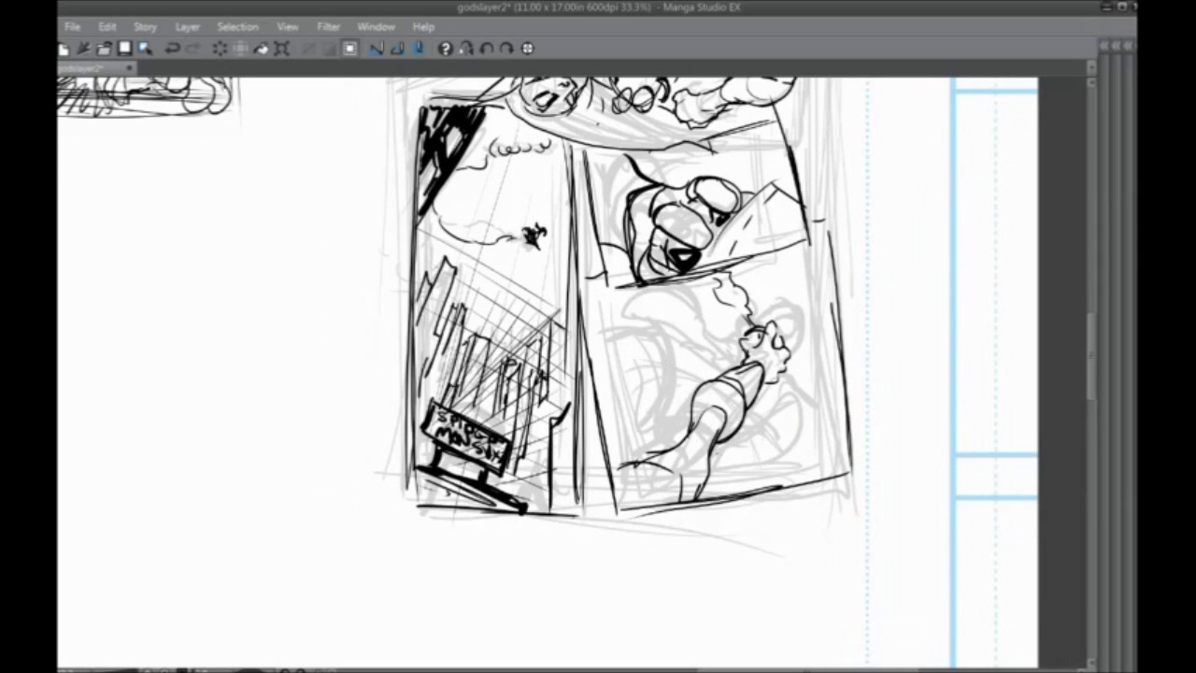
Draw the attacking figure's bold curved contour, its shoulder lines and thick accent strokes behind the outstretched arm
mouse_move(641, 285)
mouse_down()
mouse_move(638, 263)
mouse_move(614, 424)
mouse_up()
drag(647, 353, 613, 426)
drag(679, 375, 614, 445)
drag(672, 400, 608, 447)
drag(654, 357, 603, 419)
drag(647, 278, 635, 322)
drag(645, 374, 616, 405)
drag(654, 261, 611, 327)
drag(641, 383, 604, 402)
mouse_move(645, 327)
mouse_down()
mouse_move(593, 369)
mouse_move(597, 348)
mouse_move(617, 364)
mouse_up()
mouse_move(677, 364)
mouse_down()
mouse_move(652, 372)
mouse_move(680, 385)
mouse_up()
mouse_move(679, 383)
mouse_down()
mouse_move(653, 390)
mouse_move(694, 344)
mouse_move(605, 377)
mouse_up()
drag(611, 301, 585, 298)
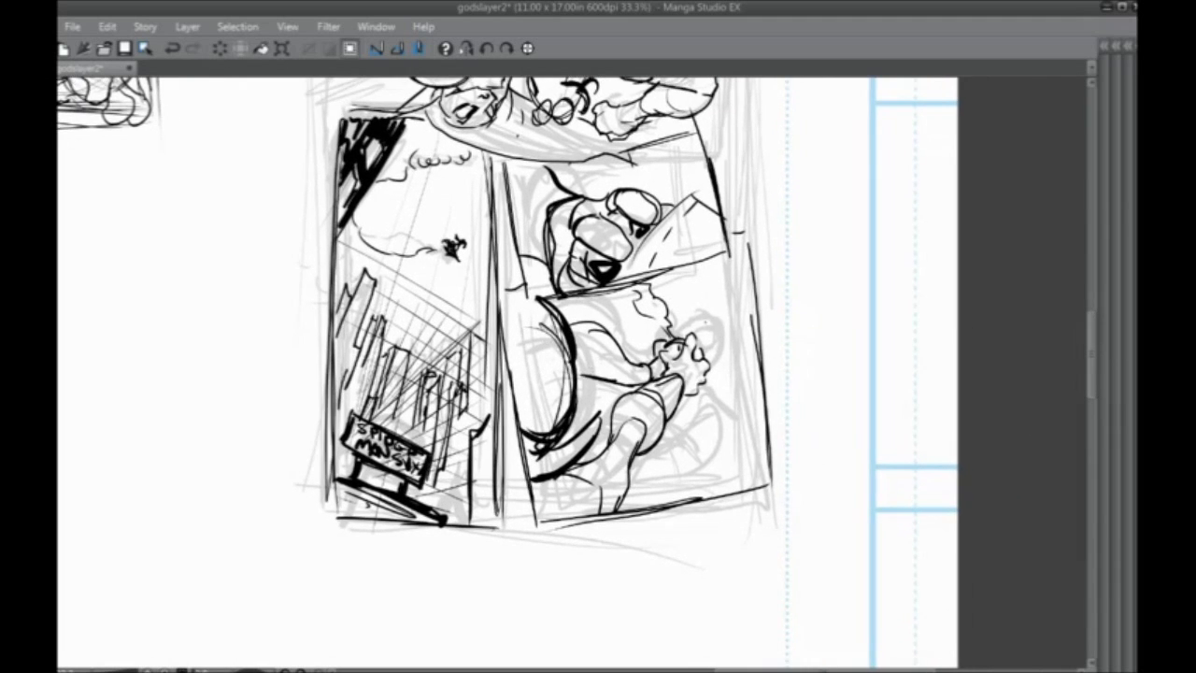
Draw the struck figure's masked head with dark accents, plus its shoulder and rounded torso, beyond the fist
drag(707, 324, 718, 355)
mouse_move(710, 321)
mouse_down()
mouse_move(682, 331)
mouse_move(717, 362)
mouse_up()
mouse_move(687, 328)
mouse_down()
mouse_move(720, 308)
mouse_move(725, 370)
mouse_up()
drag(727, 357, 717, 385)
mouse_move(728, 319)
mouse_down()
mouse_move(729, 342)
mouse_move(705, 321)
mouse_move(717, 319)
mouse_up()
mouse_move(702, 371)
mouse_down()
mouse_move(689, 385)
mouse_move(724, 356)
mouse_up()
drag(730, 358, 756, 402)
drag(745, 395, 758, 427)
drag(741, 409, 753, 463)
mouse_move(732, 424)
mouse_down()
mouse_move(754, 458)
mouse_move(708, 478)
mouse_up()
mouse_move(711, 426)
mouse_down()
mouse_move(650, 483)
mouse_move(636, 481)
mouse_up()
drag(647, 337, 627, 336)
drag(589, 401, 536, 409)
Draw long straight border lines around the outside of the whole redrawn page layout
key(ctrl+minus)
key(ctrl+minus)
key(ctrl+minus)
mouse_move(365, 216)
mouse_down()
mouse_move(470, 355)
mouse_move(471, 289)
mouse_up()
drag(465, 235, 468, 435)
drag(460, 231, 469, 467)
drag(486, 233, 622, 235)
drag(617, 244, 627, 485)
drag(624, 332, 632, 490)
drag(586, 493, 454, 491)
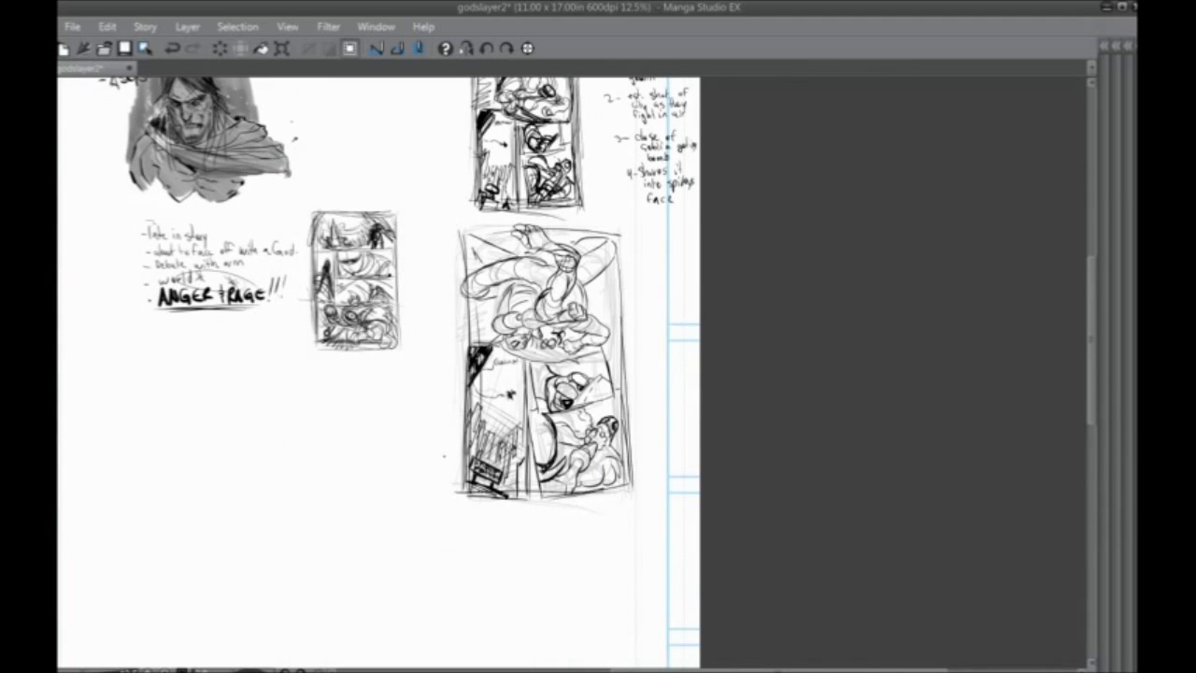
Try a long curved stroke and jagged marks at the struck figure's shoulder in the large panel
scroll(443, 457, up, 2)
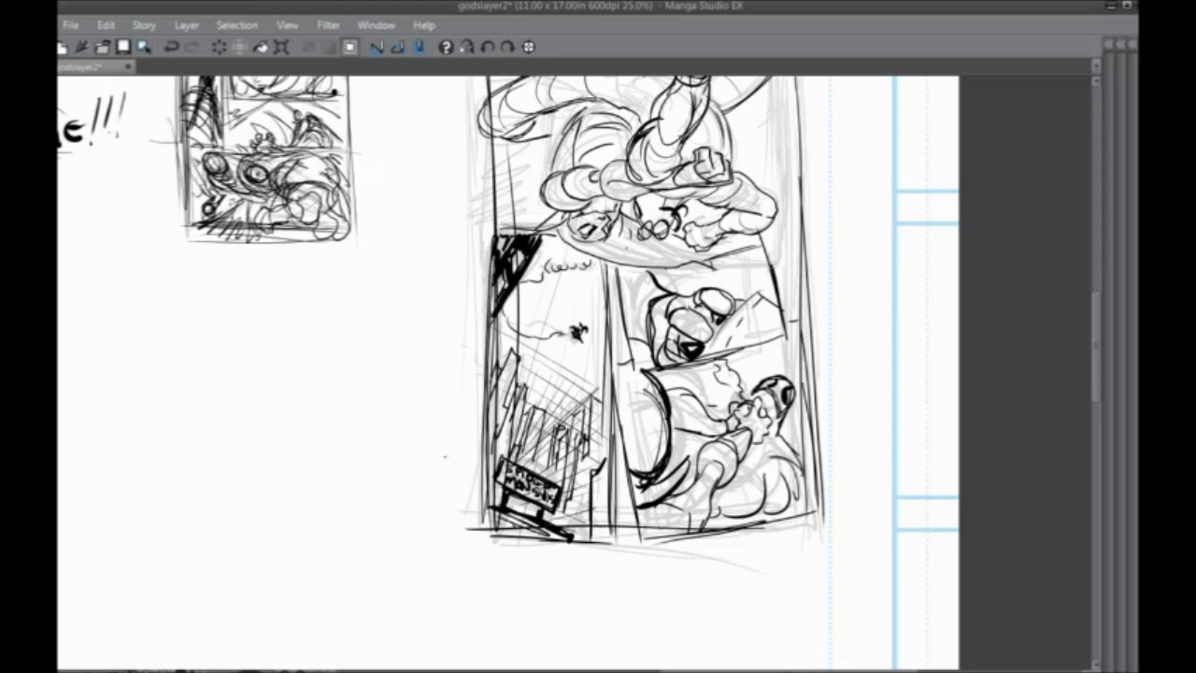
drag(624, 413, 525, 356)
drag(801, 518, 664, 412)
drag(697, 423, 691, 451)
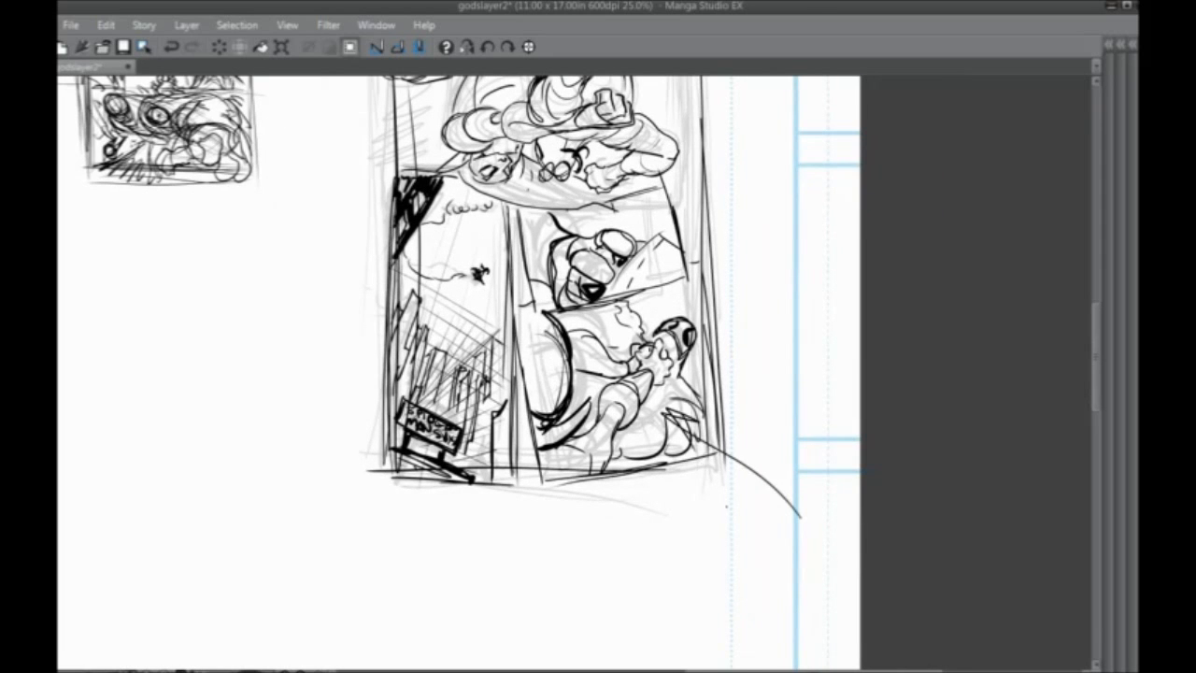
Check which layer holds the small four-panel thumbnail by toggling layer visibility, and make Layer 2 active
mouse_move(399, 286)
mouse_down()
mouse_move(442, 544)
mouse_move(443, 459)
mouse_up()
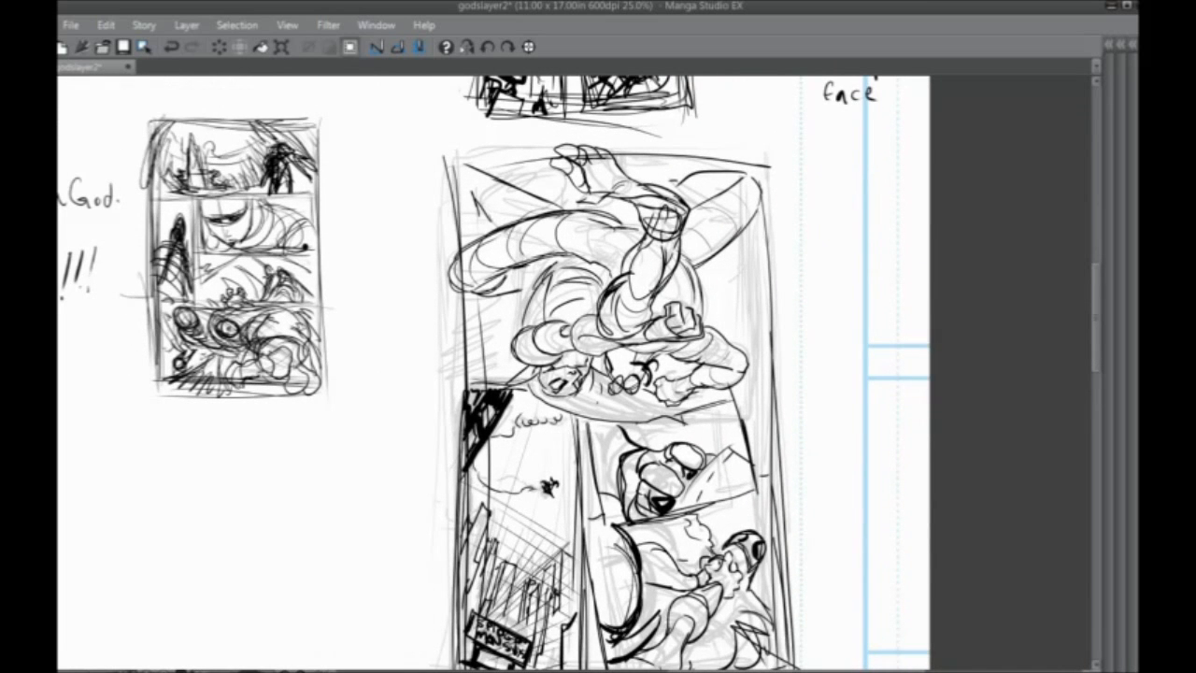
drag(506, 436, 508, 385)
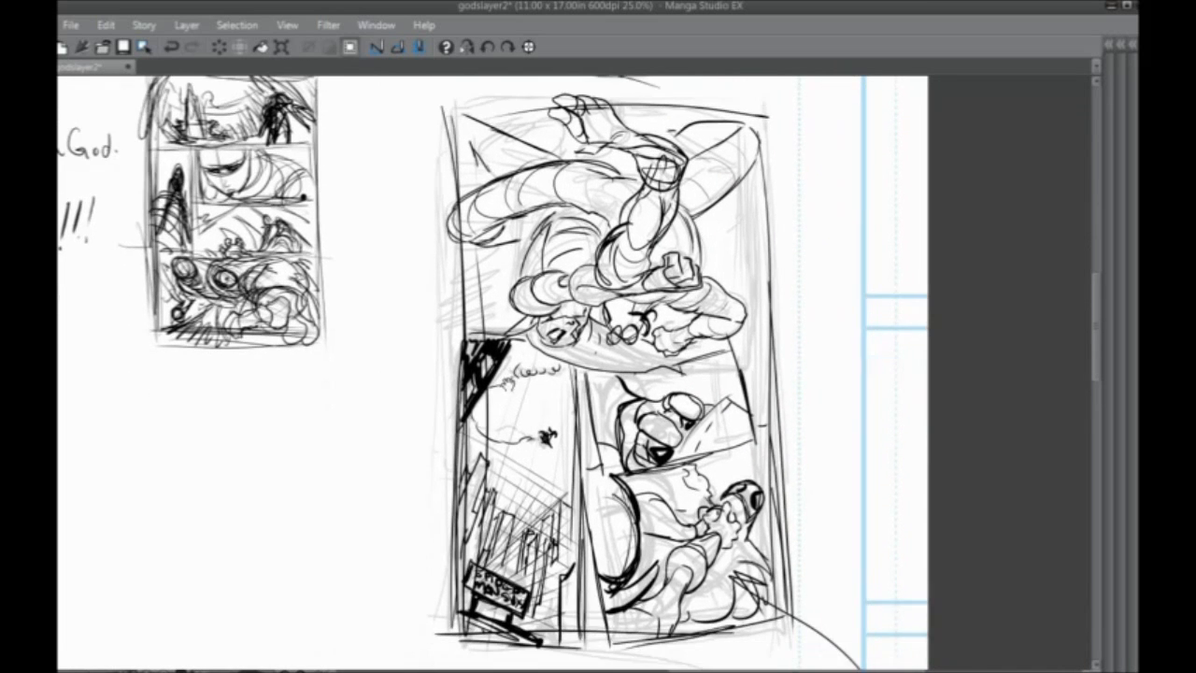
drag(528, 321, 571, 460)
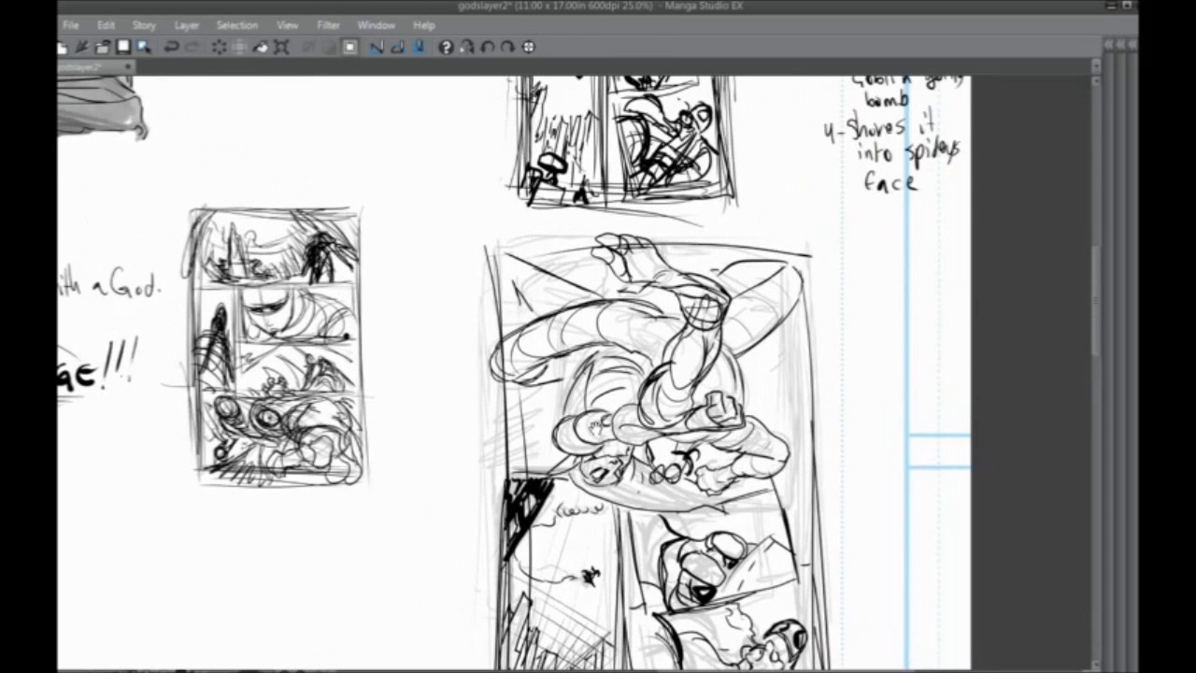
drag(503, 526, 765, 438)
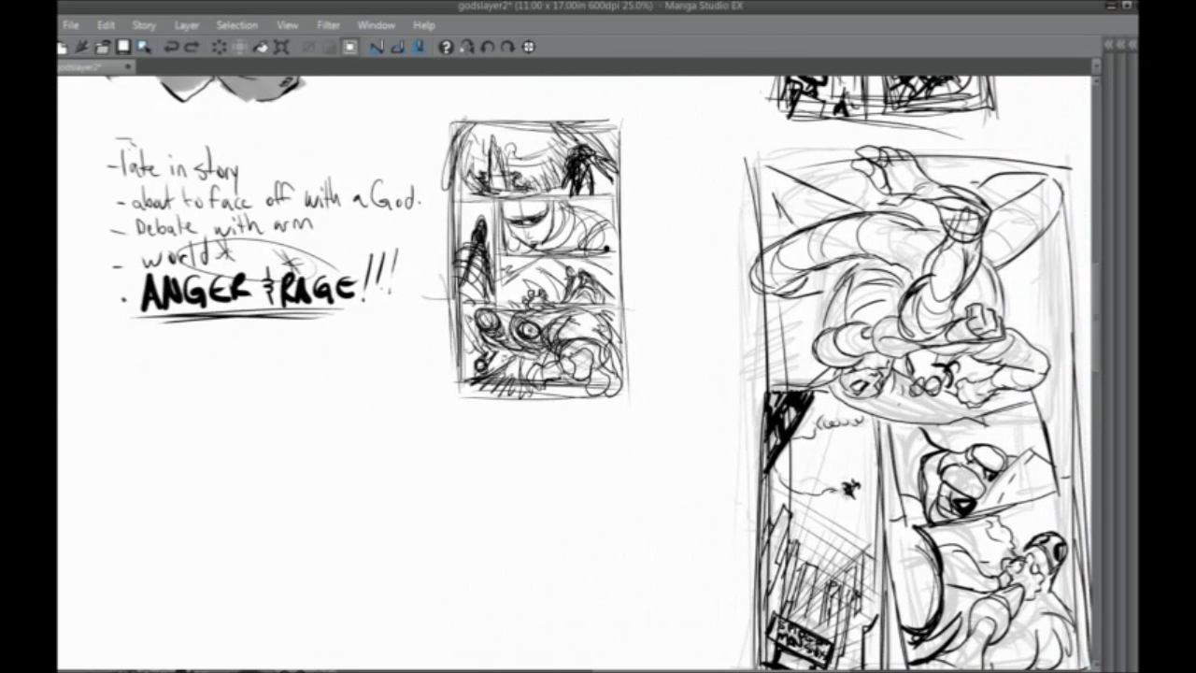
drag(524, 448, 572, 529)
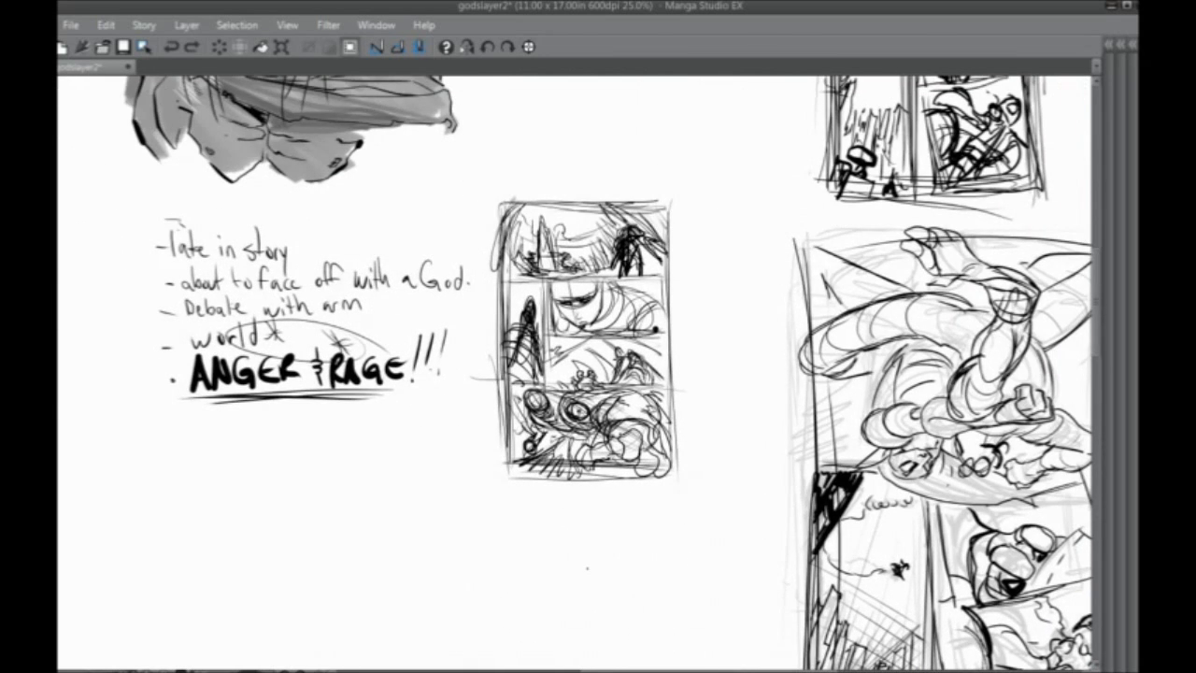
scroll(586, 567, down, 1)
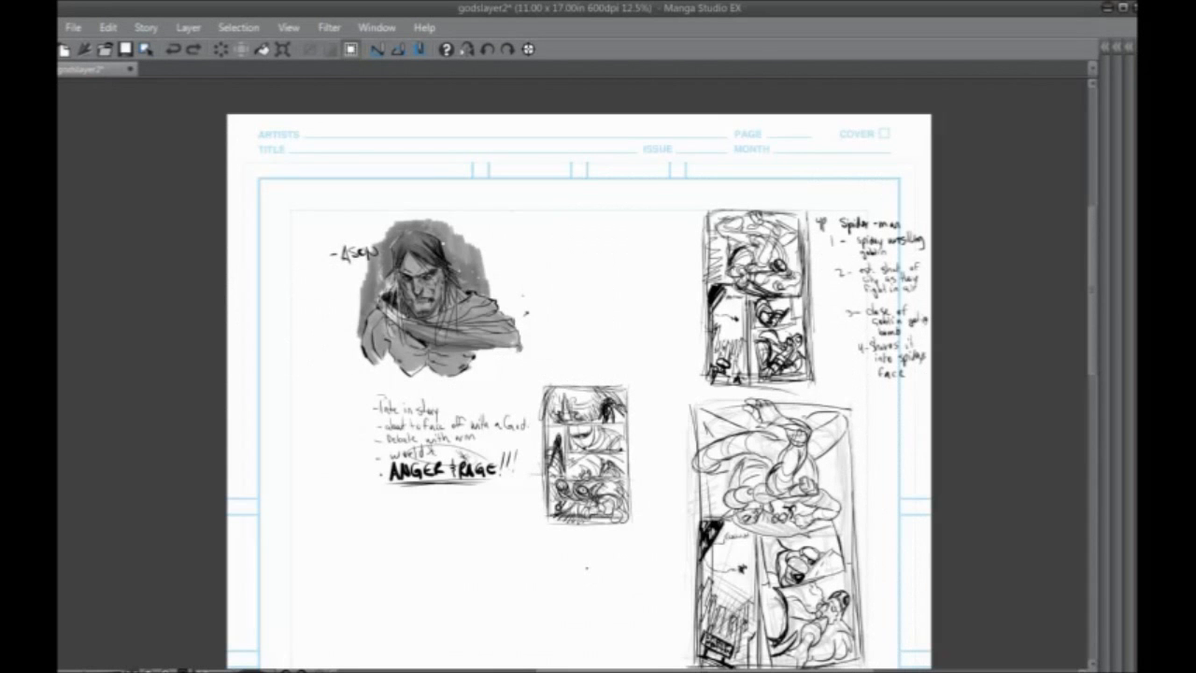
key(Tab)
drag(365, 431, 389, 237)
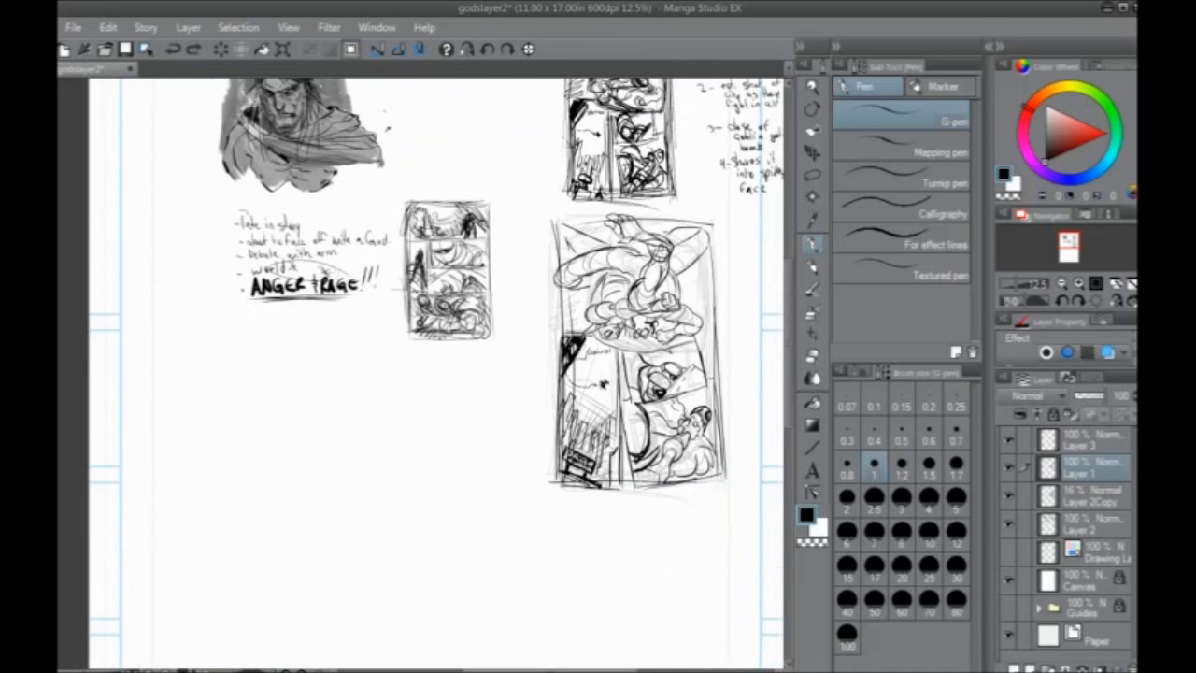
click(1010, 467)
click(1009, 466)
click(1009, 438)
click(1009, 438)
click(1010, 525)
click(1010, 526)
click(1065, 527)
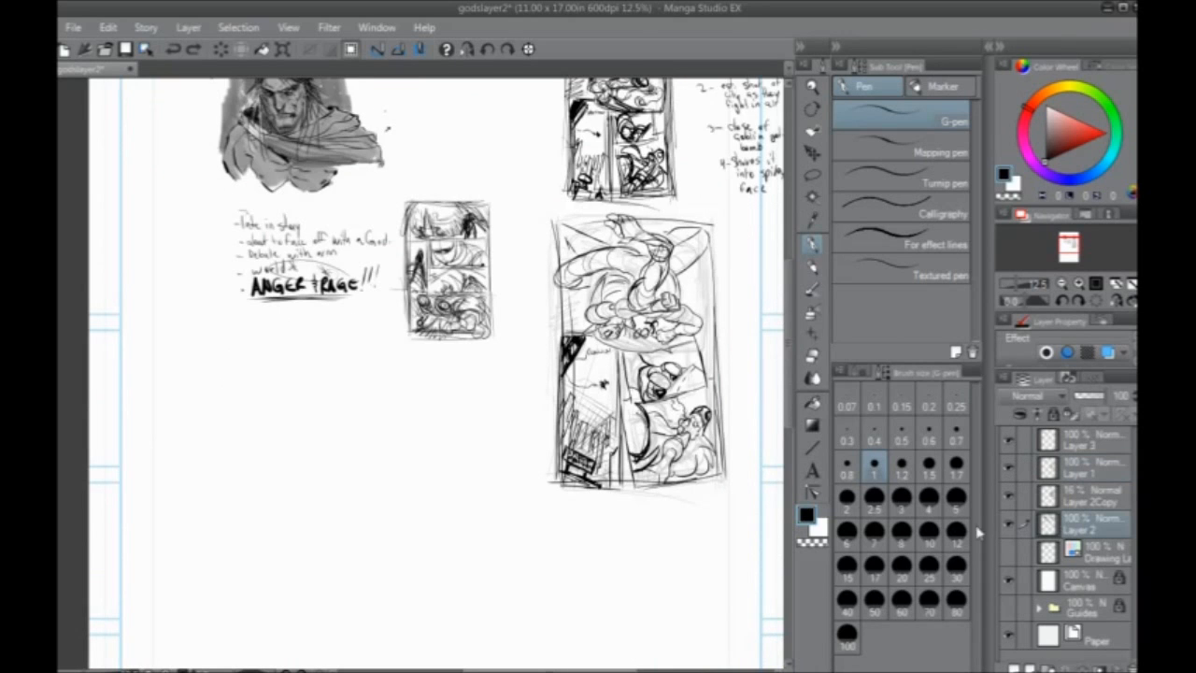
Lasso the small four-panel thumbnail beside the ANGER & RAGE notes and copy it to a new layer
drag(492, 381, 526, 385)
key(m)
mouse_move(519, 185)
mouse_down()
mouse_move(510, 362)
mouse_move(428, 182)
mouse_move(443, 178)
mouse_up()
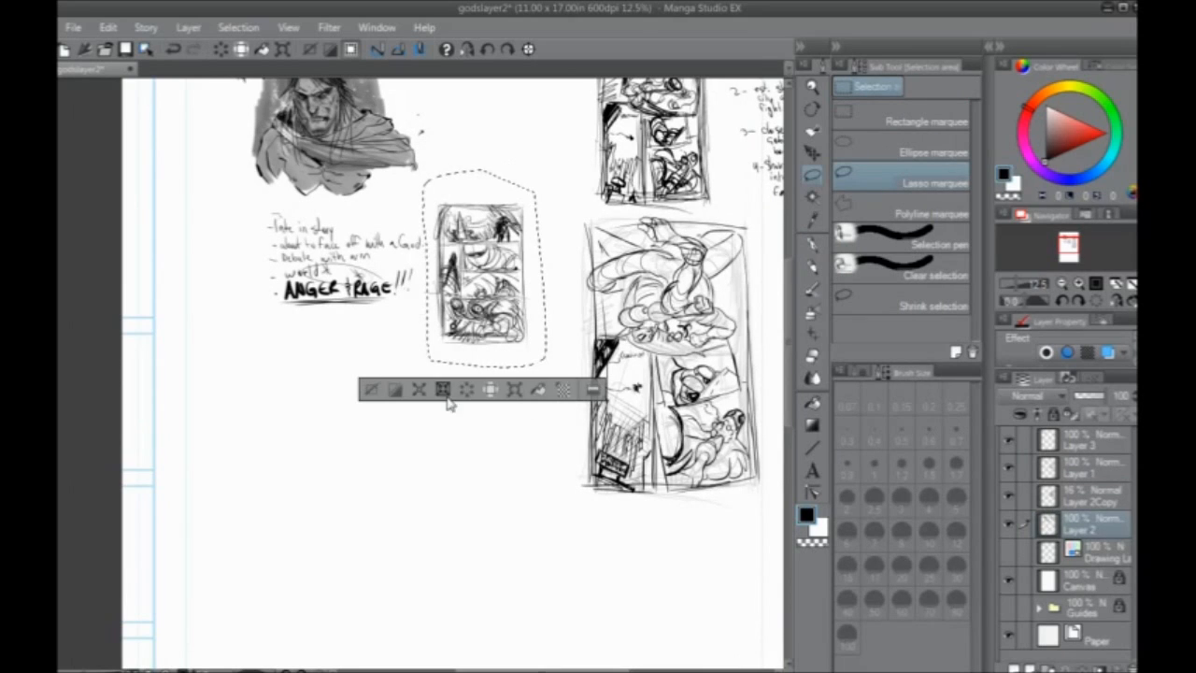
click(443, 389)
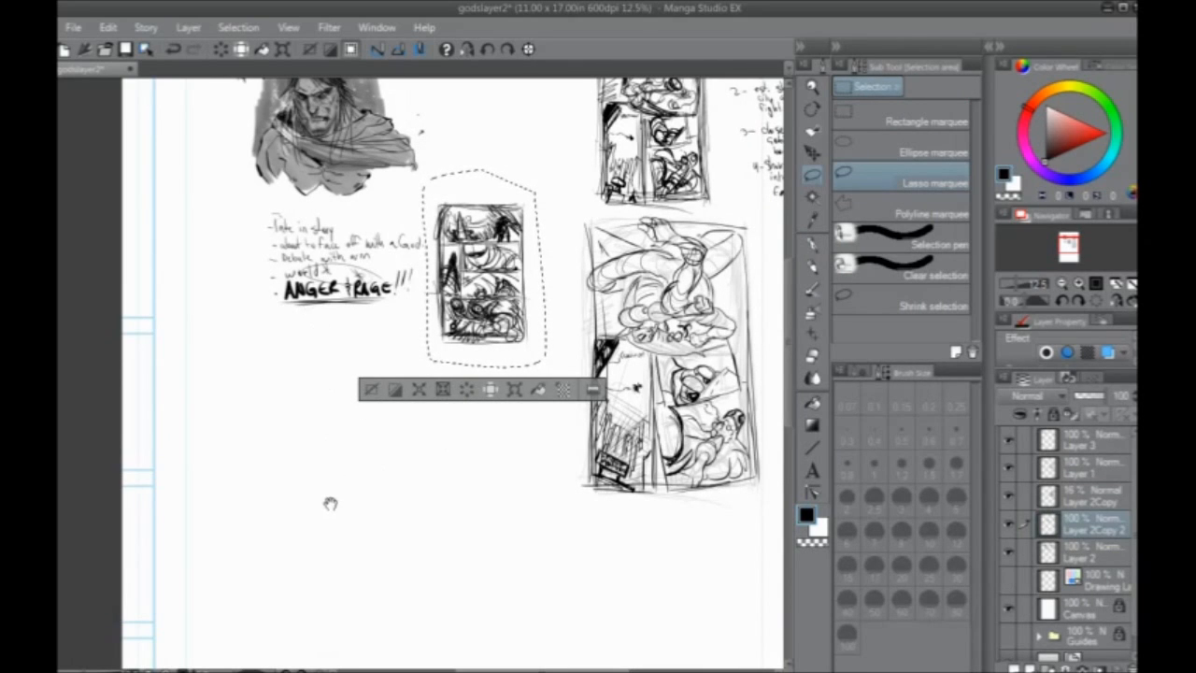
Move the copied thumbnail to the empty area below the handwritten notes
drag(335, 480, 376, 450)
click(409, 360)
mouse_move(448, 358)
mouse_down()
mouse_move(412, 432)
mouse_move(398, 421)
mouse_move(454, 355)
mouse_move(353, 526)
mouse_up()
key(ctrl+z)
click(812, 153)
drag(510, 290, 332, 476)
Enlarge the copied thumbnail to about twice its size with a free transform
key(ctrl+t)
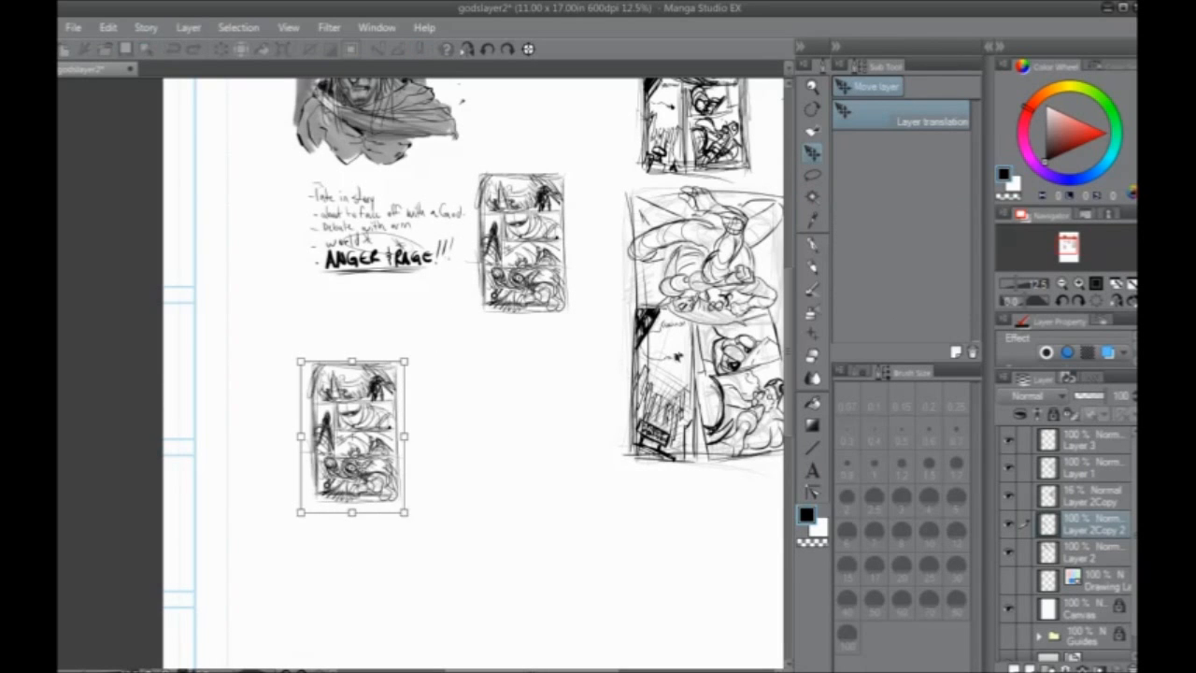
drag(245, 408, 280, 195)
drag(425, 274, 673, 630)
scroll(560, 420, up, 2)
mouse_move(448, 430)
mouse_down()
mouse_move(352, 400)
mouse_move(368, 288)
mouse_up()
Tint the copied thumbnail layer blue, lower its opacity to 54%, and make Layer 1 active for drawing with the G-pen
click(812, 243)
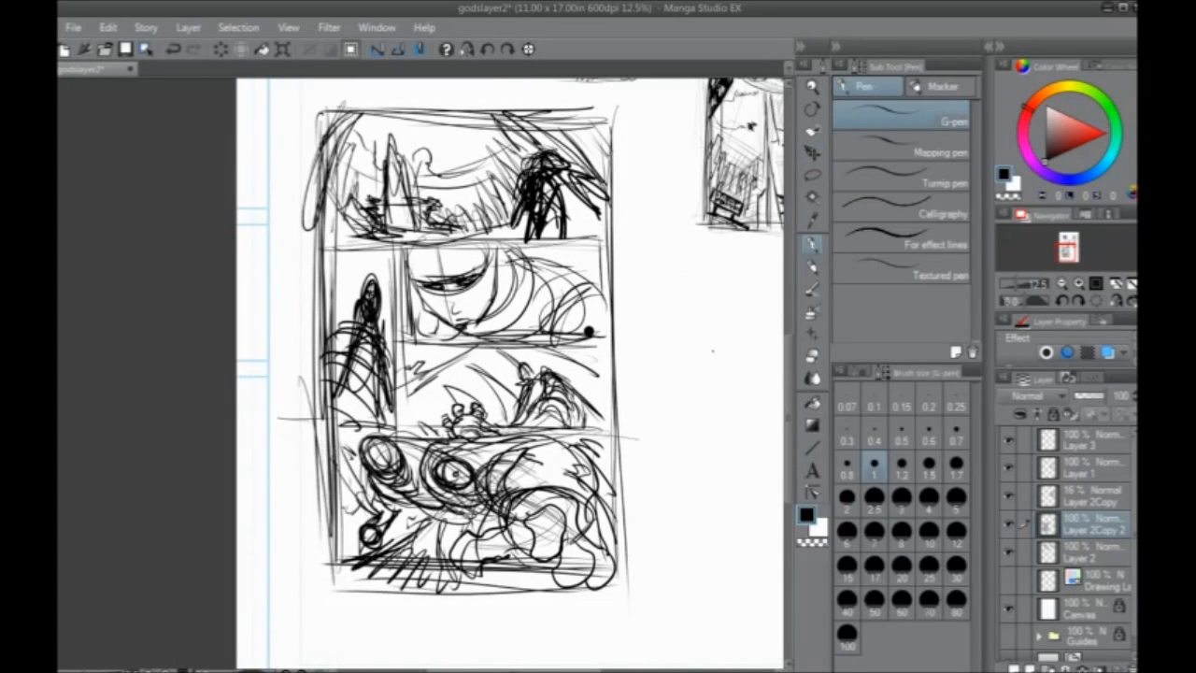
click(1107, 353)
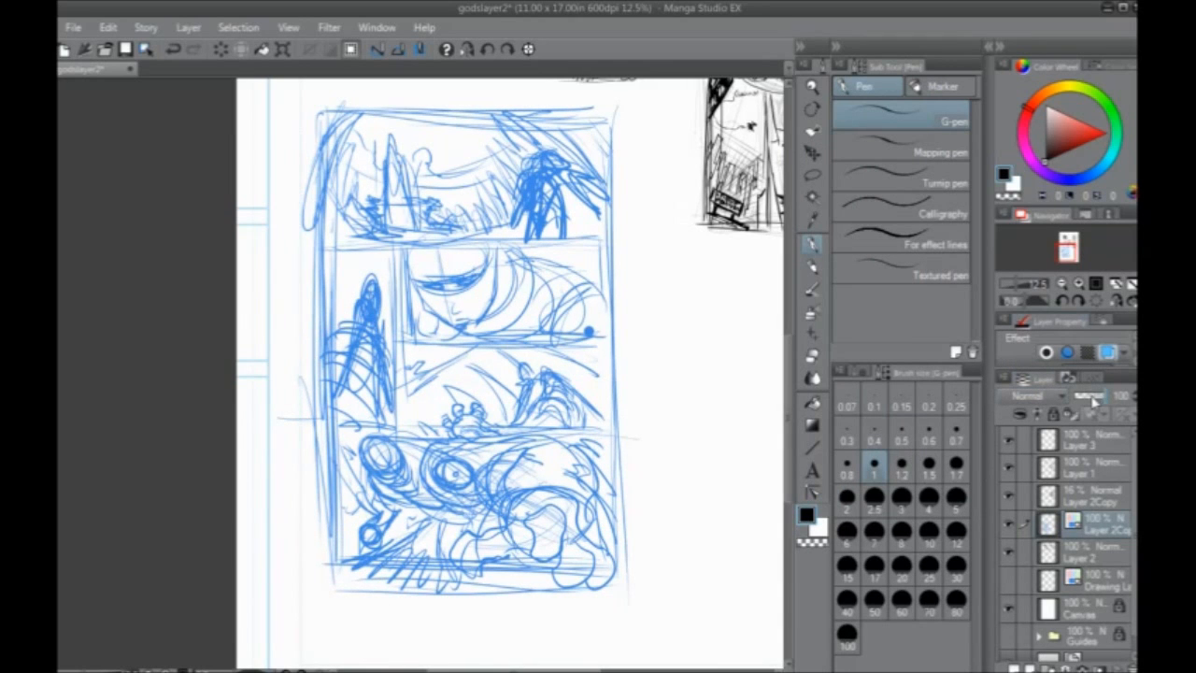
click(1092, 397)
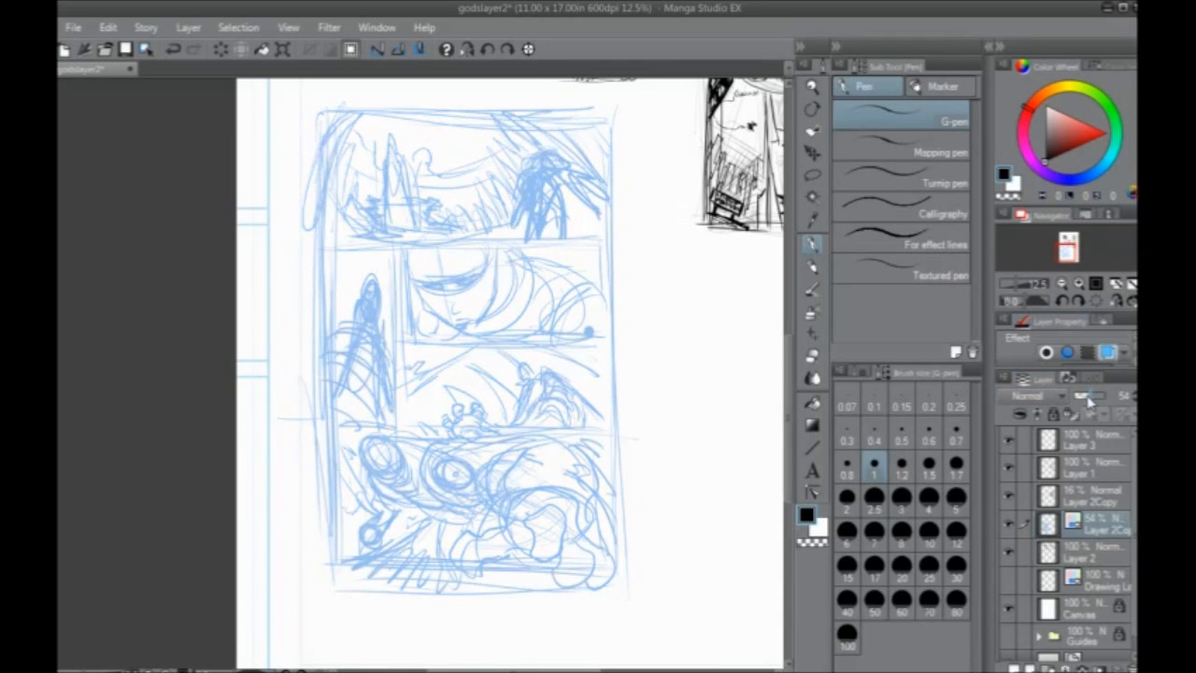
click(1023, 495)
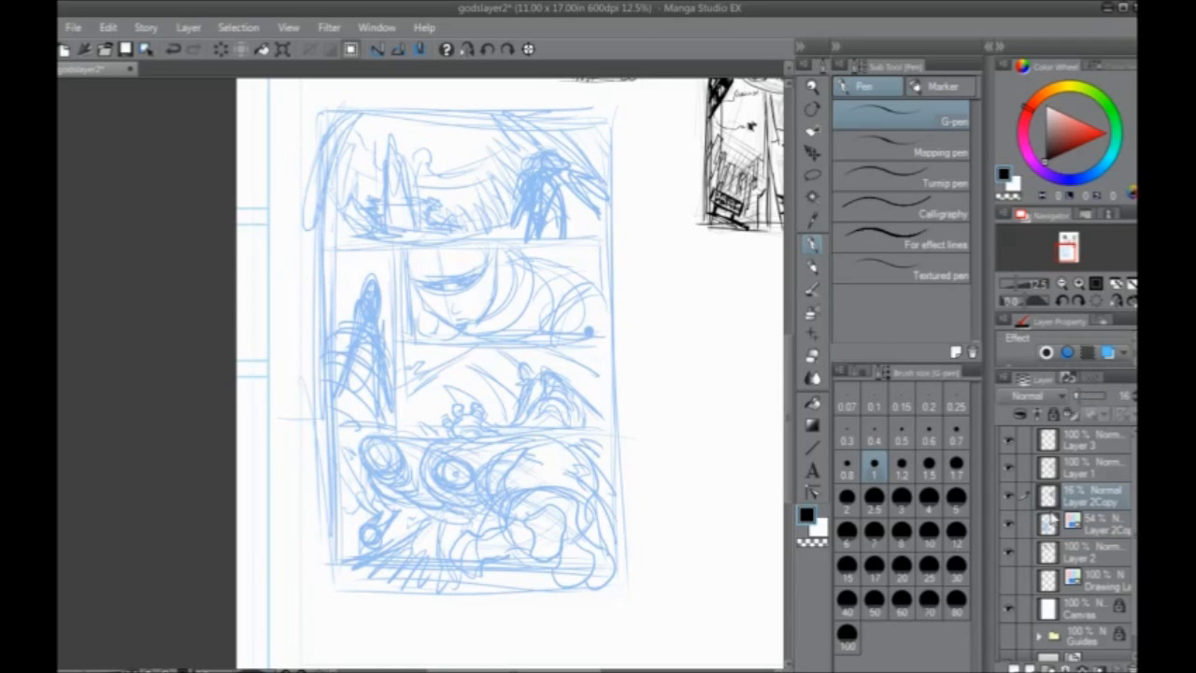
click(1084, 467)
Examine the panels of the enlarged blue thumbnail at close range
drag(501, 365, 520, 413)
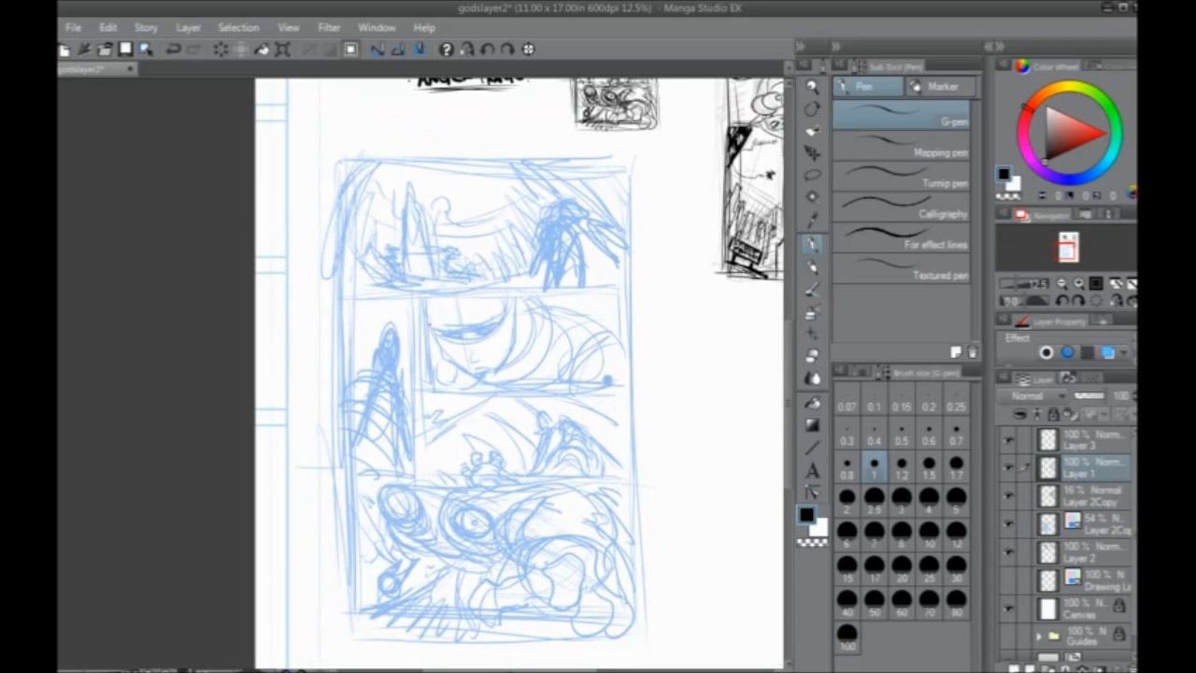
key(ctrl+plus)
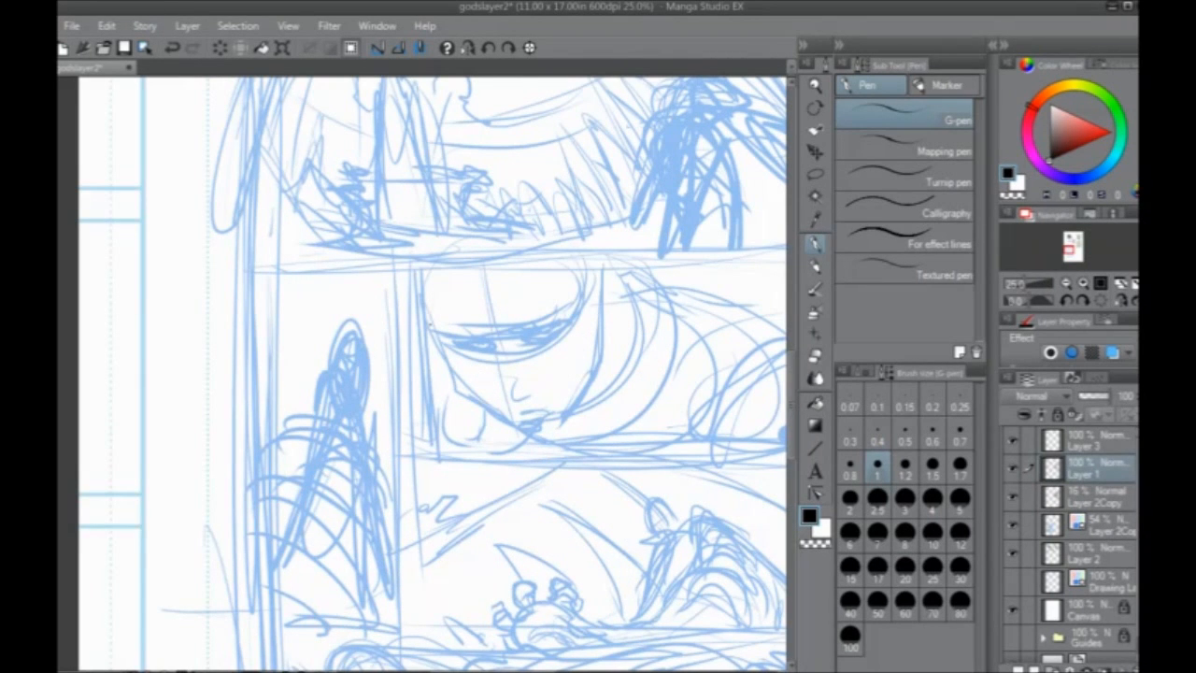
key(ctrl+minus)
key(ctrl+minus)
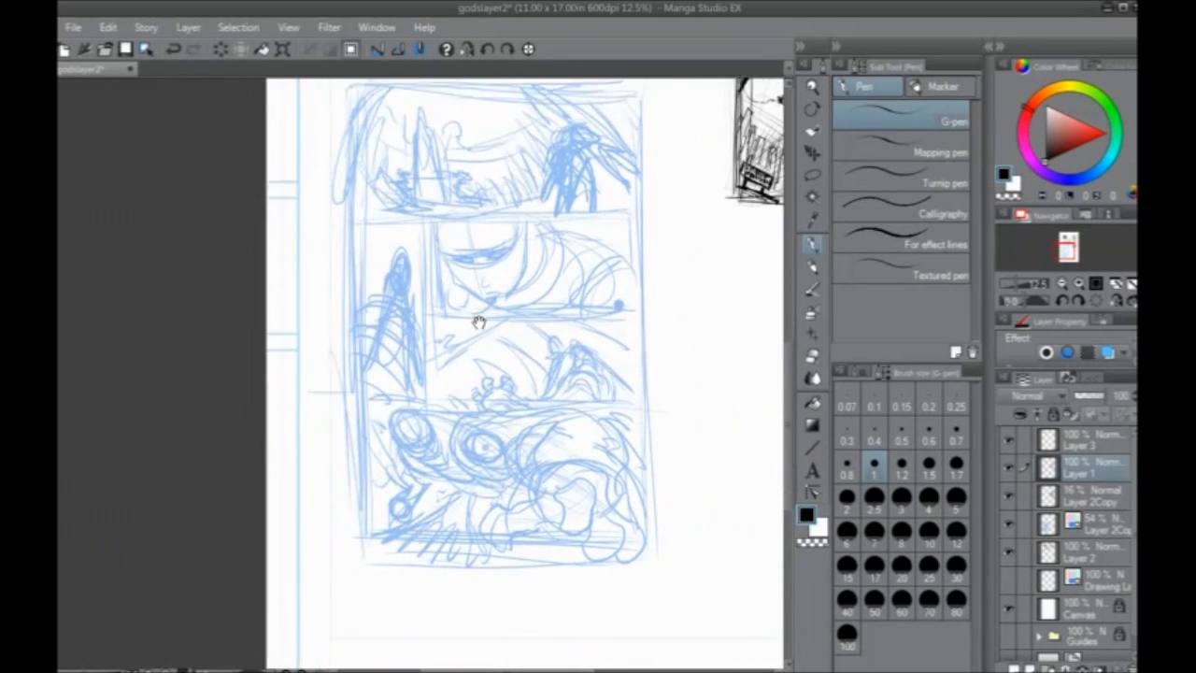
drag(464, 329, 472, 495)
key(ctrl+plus)
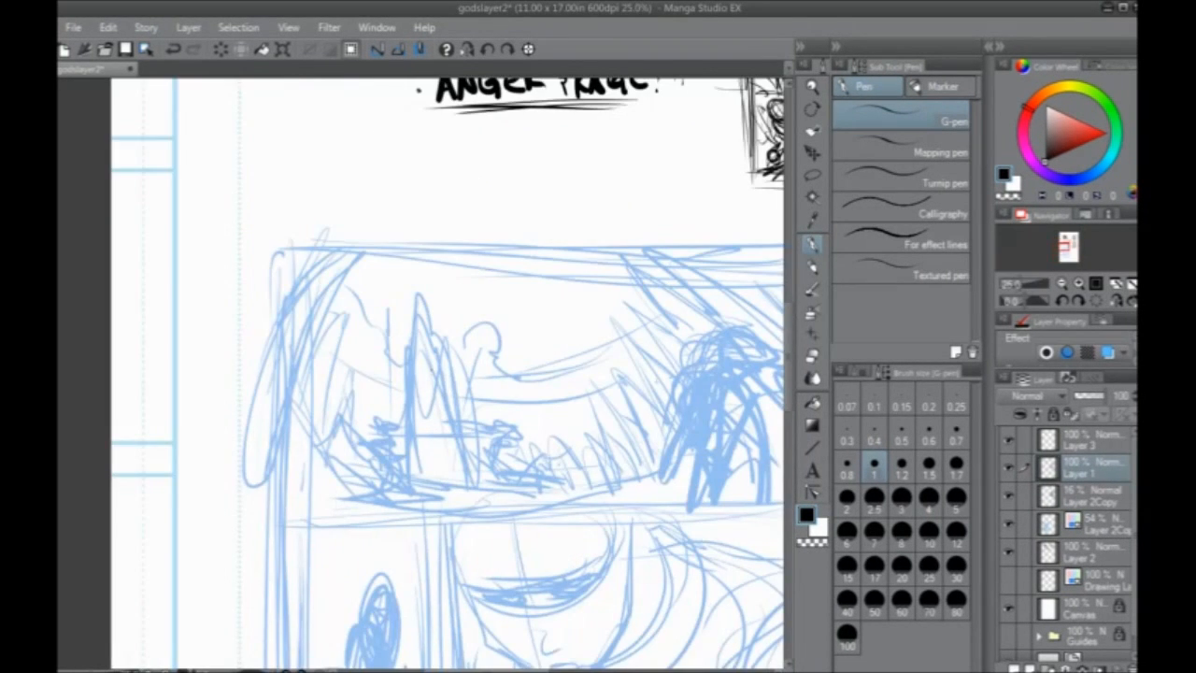
drag(502, 420, 361, 349)
key(Tab)
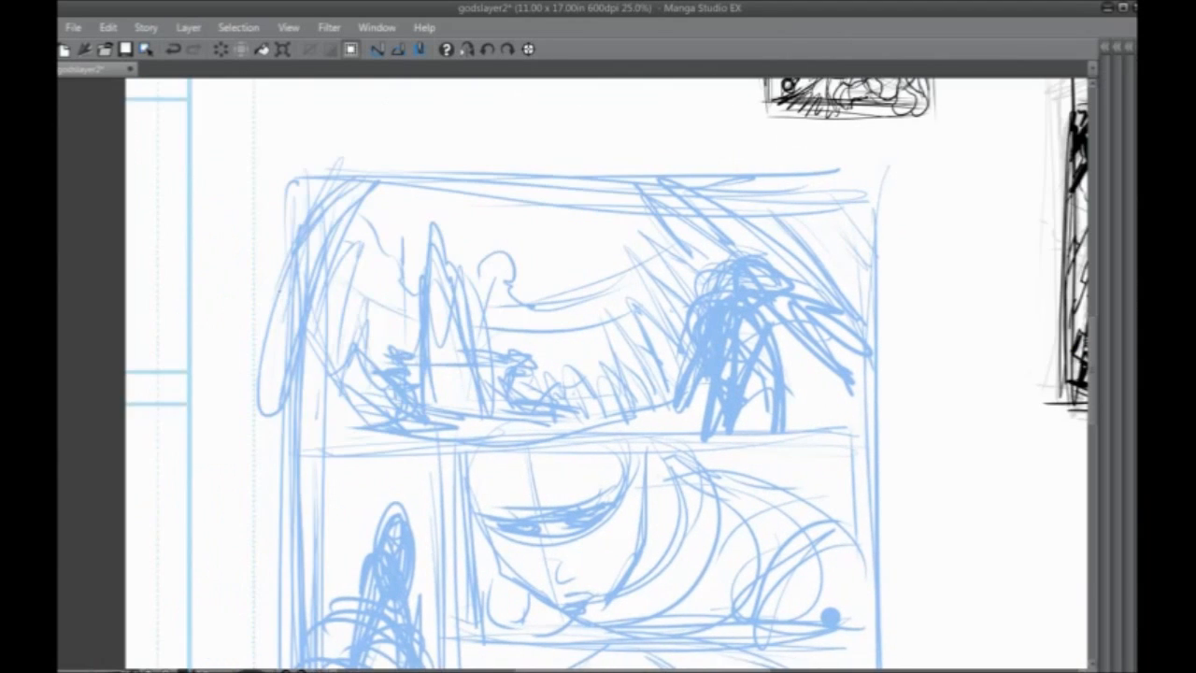
scroll(281, 285, down, 4)
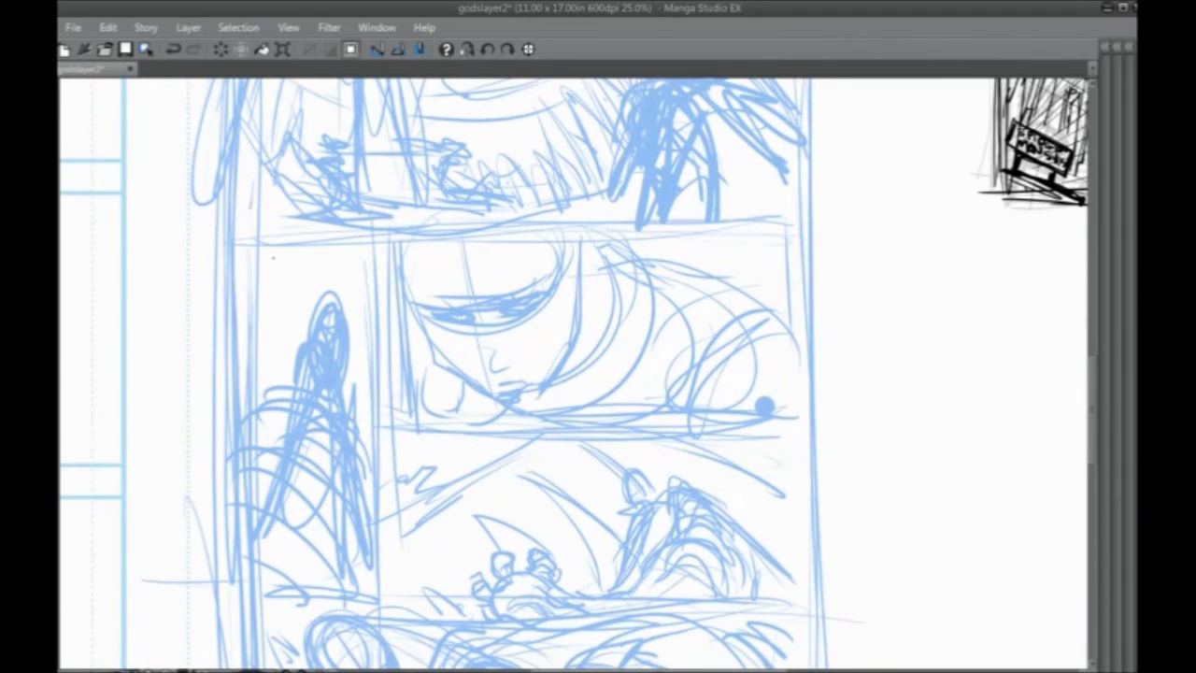
scroll(274, 259, up, 1)
scroll(461, 421, up, 1)
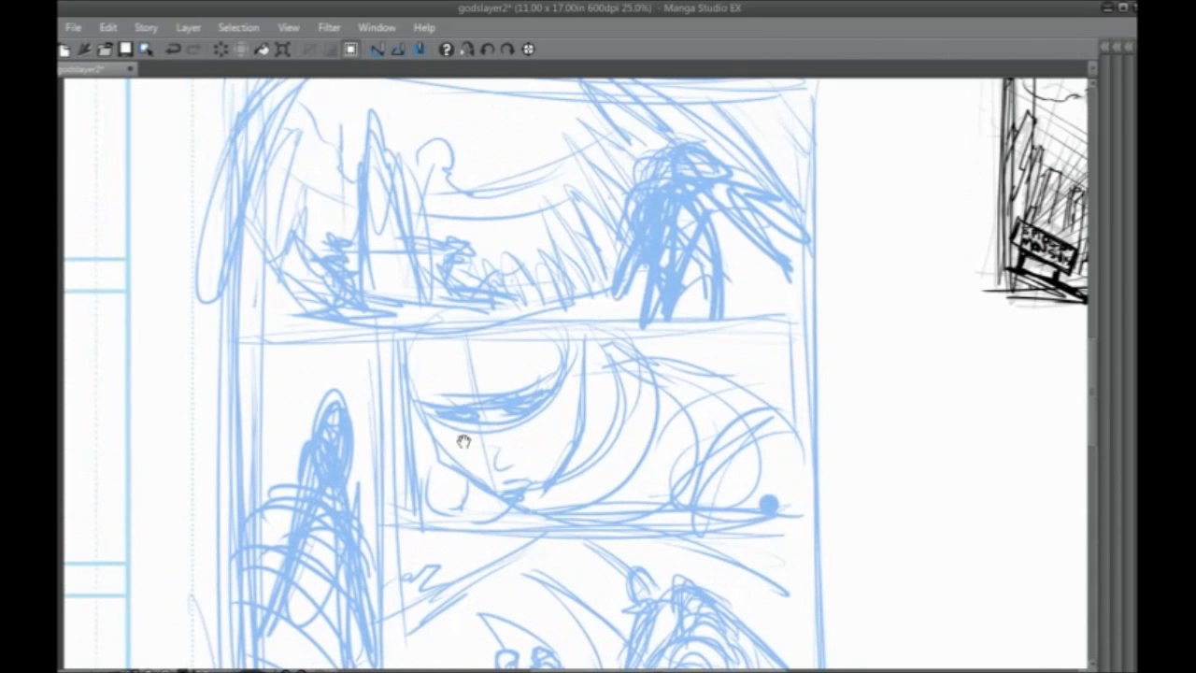
scroll(444, 352, down, 1)
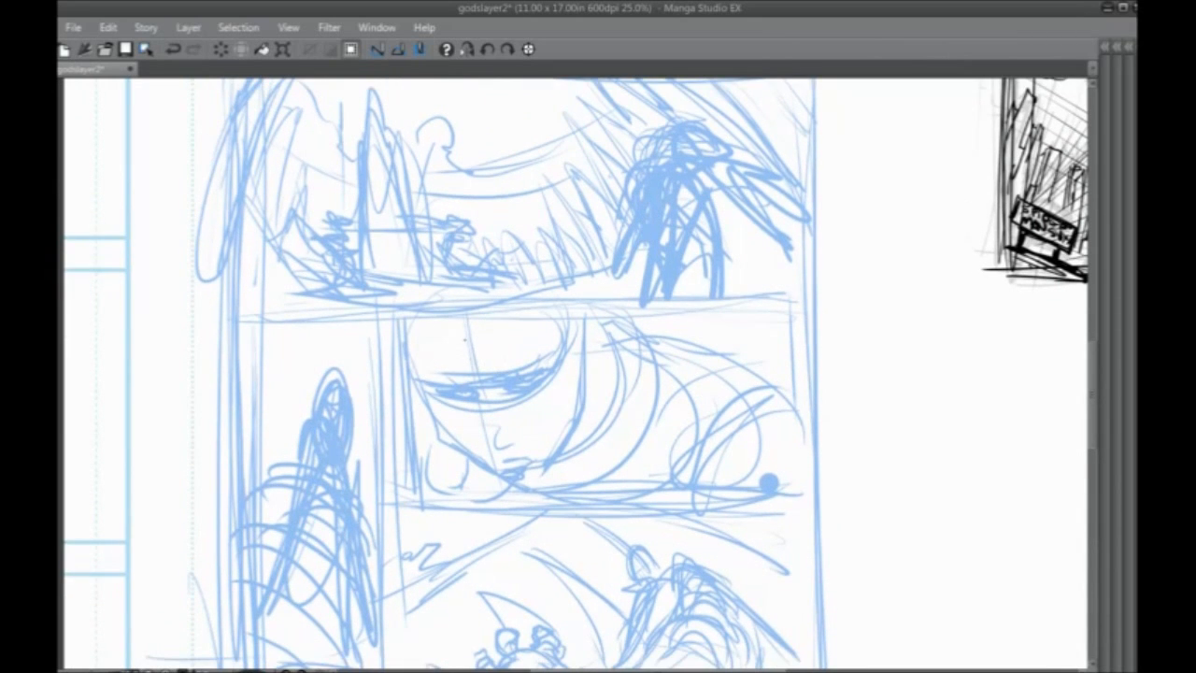
Undo the trial stroke on the face and switch to Jonathan Pencil 2 with black as the drawing colour
drag(470, 327, 476, 370)
key(ctrl+z)
key(Tab)
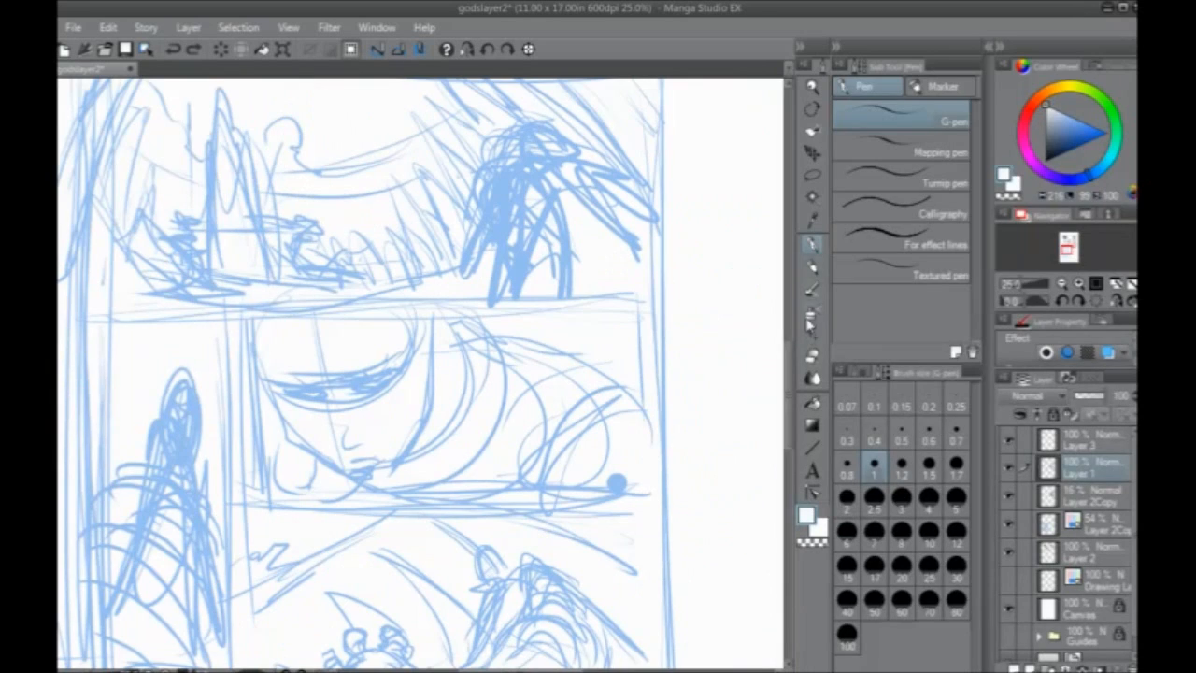
click(811, 270)
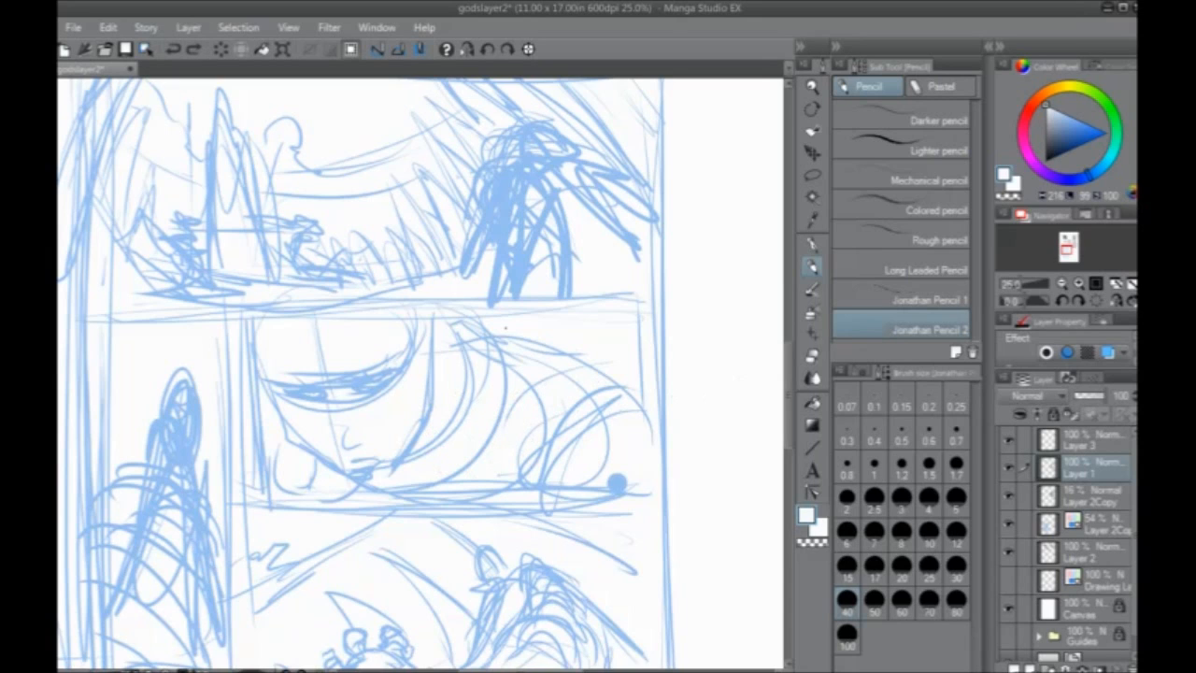
click(1044, 162)
Test pencil hatching beside the face at different sizes, undo the trial strokes, and set the brush size to 20
mouse_move(474, 376)
mouse_down()
mouse_move(499, 430)
mouse_move(482, 454)
mouse_move(447, 467)
mouse_up()
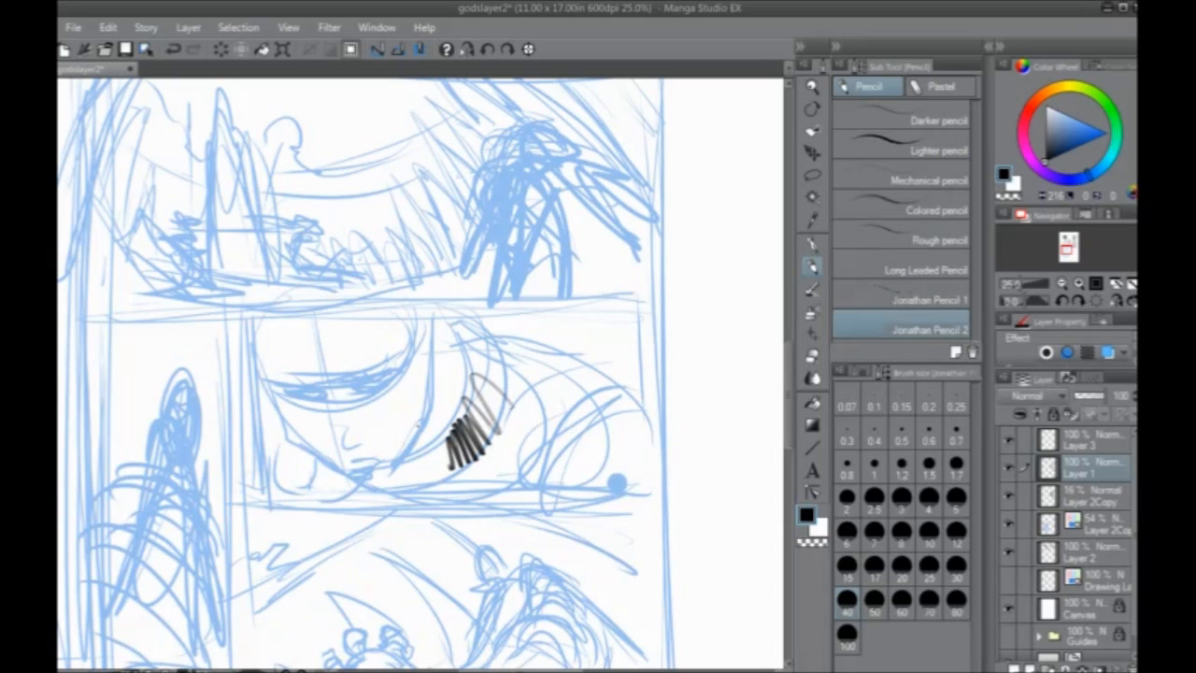
click(846, 567)
key(ctrl+z)
mouse_move(524, 361)
mouse_down()
mouse_move(534, 427)
mouse_move(504, 452)
mouse_up()
key(ctrl+z)
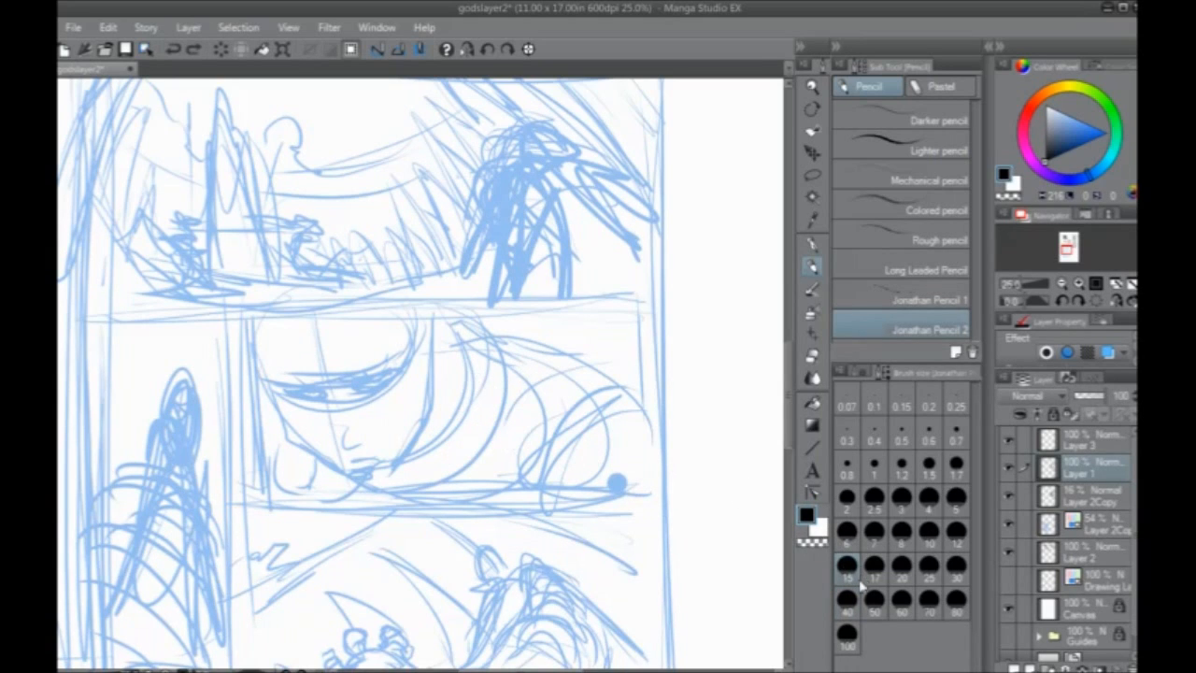
click(899, 566)
mouse_move(474, 342)
mouse_down()
mouse_move(458, 437)
mouse_move(493, 411)
mouse_up()
key(ctrl+z)
key(Tab)
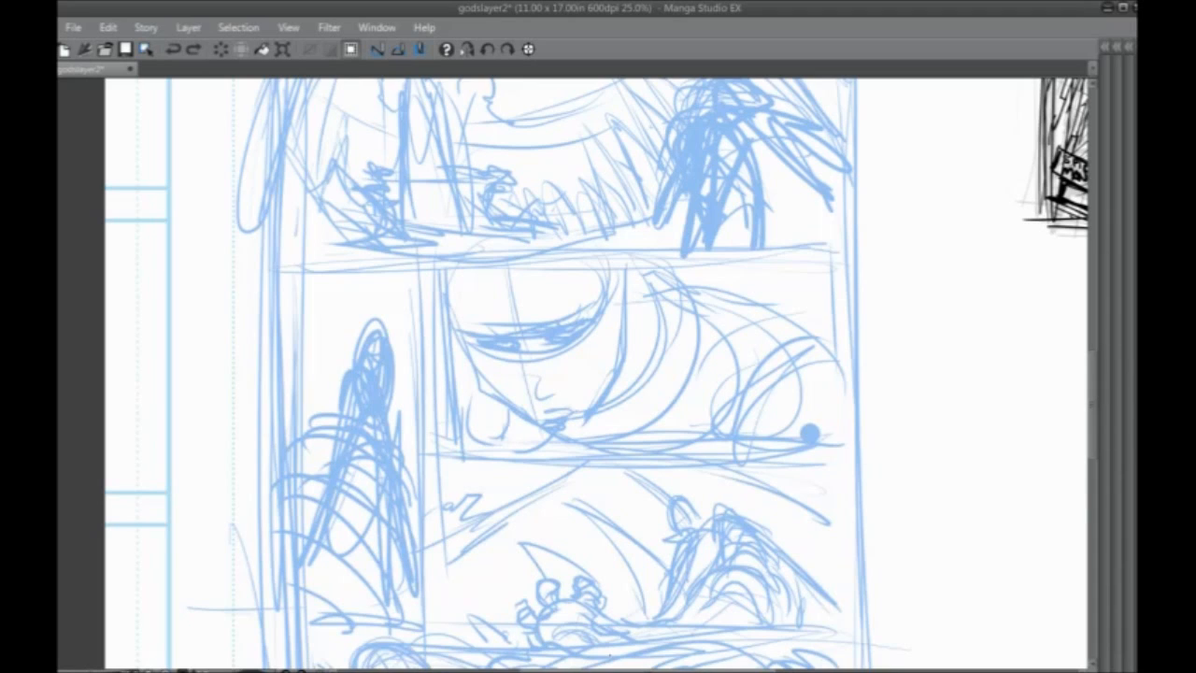
mouse_move(963, 283)
mouse_down()
mouse_move(294, 466)
mouse_move(339, 629)
mouse_up()
drag(579, 336, 607, 399)
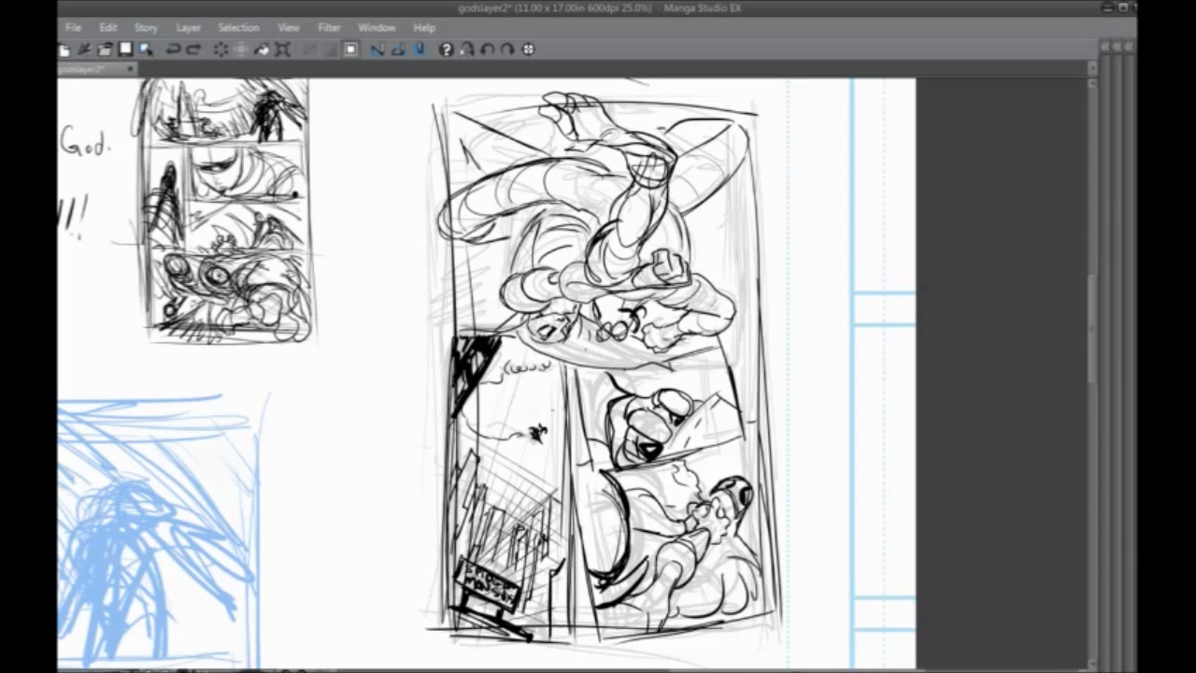
drag(485, 473, 539, 437)
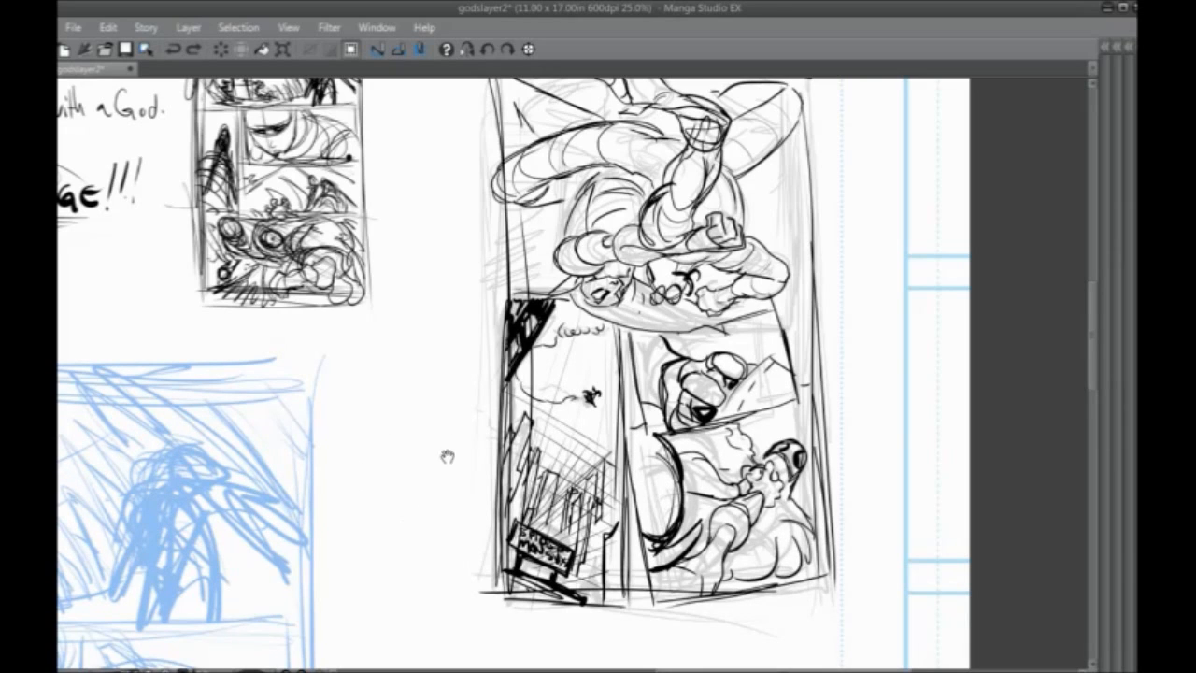
drag(484, 343, 521, 414)
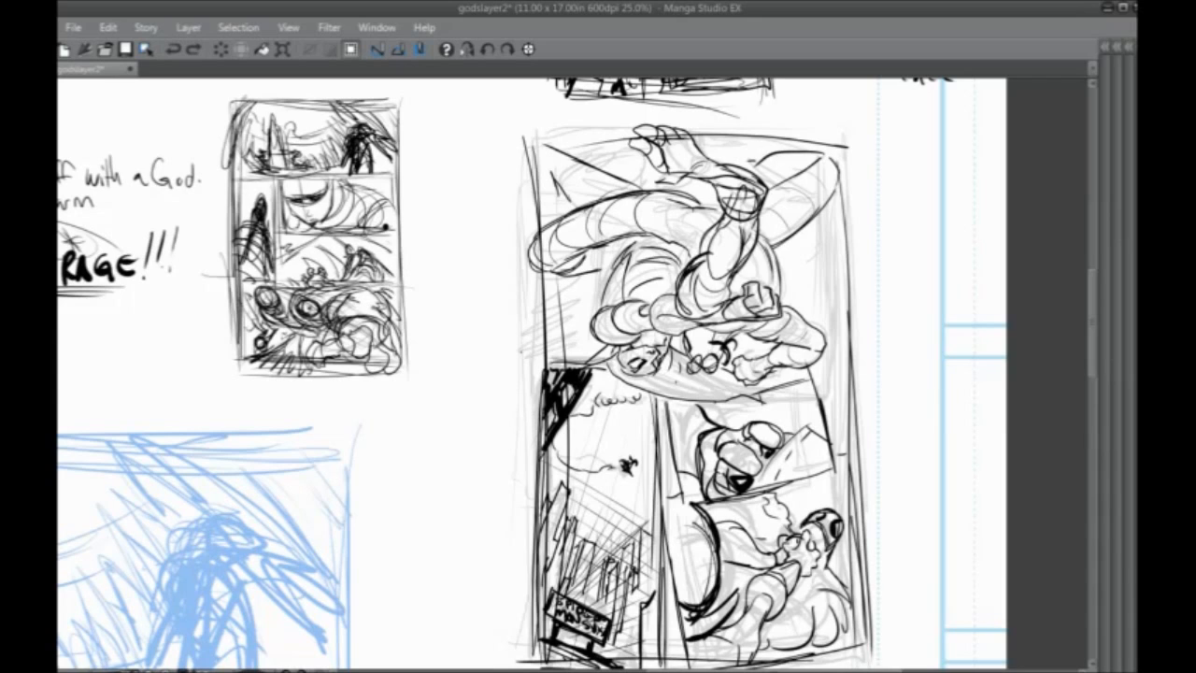
drag(596, 543, 601, 490)
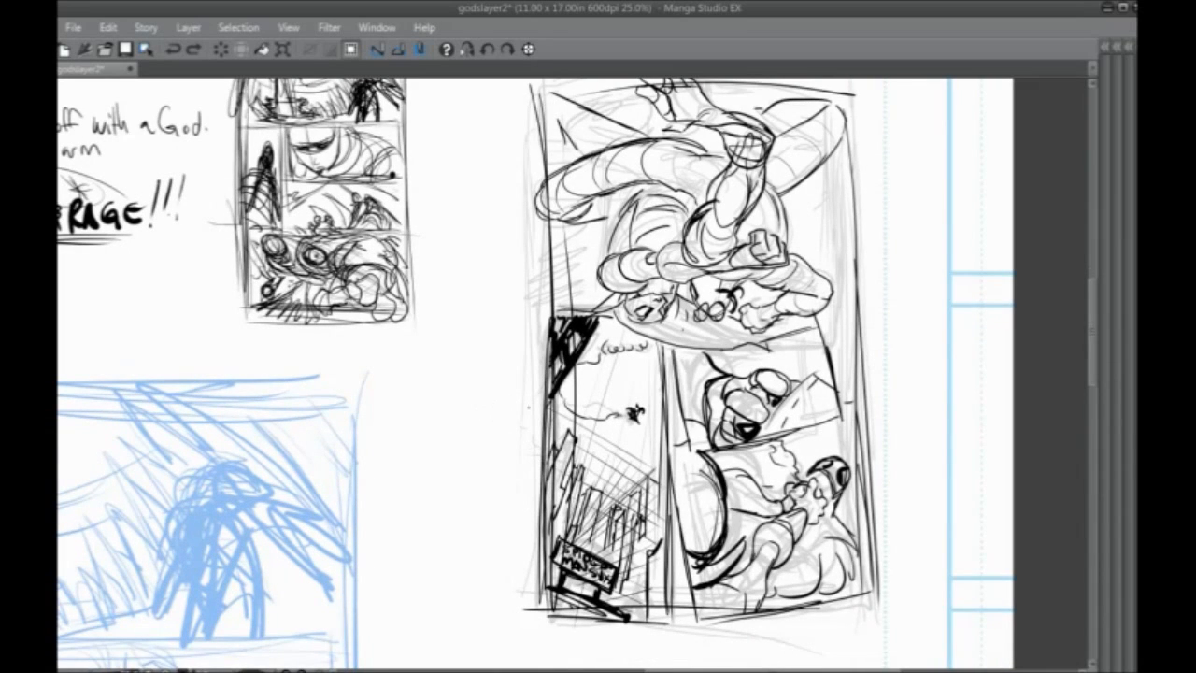
drag(529, 246, 536, 276)
mouse_move(516, 98)
mouse_down()
mouse_move(609, 142)
mouse_move(468, 140)
mouse_up()
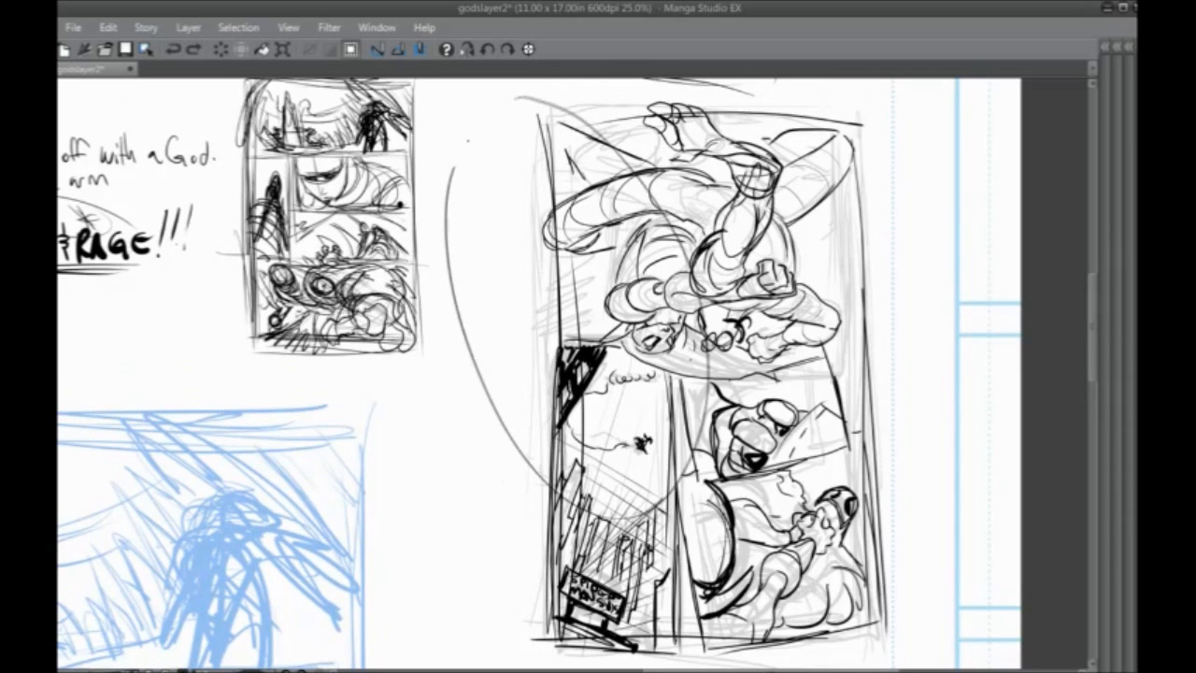
key(ctrl+z)
mouse_move(446, 409)
mouse_down()
mouse_move(560, 486)
mouse_move(472, 482)
mouse_up()
key(ctrl+z)
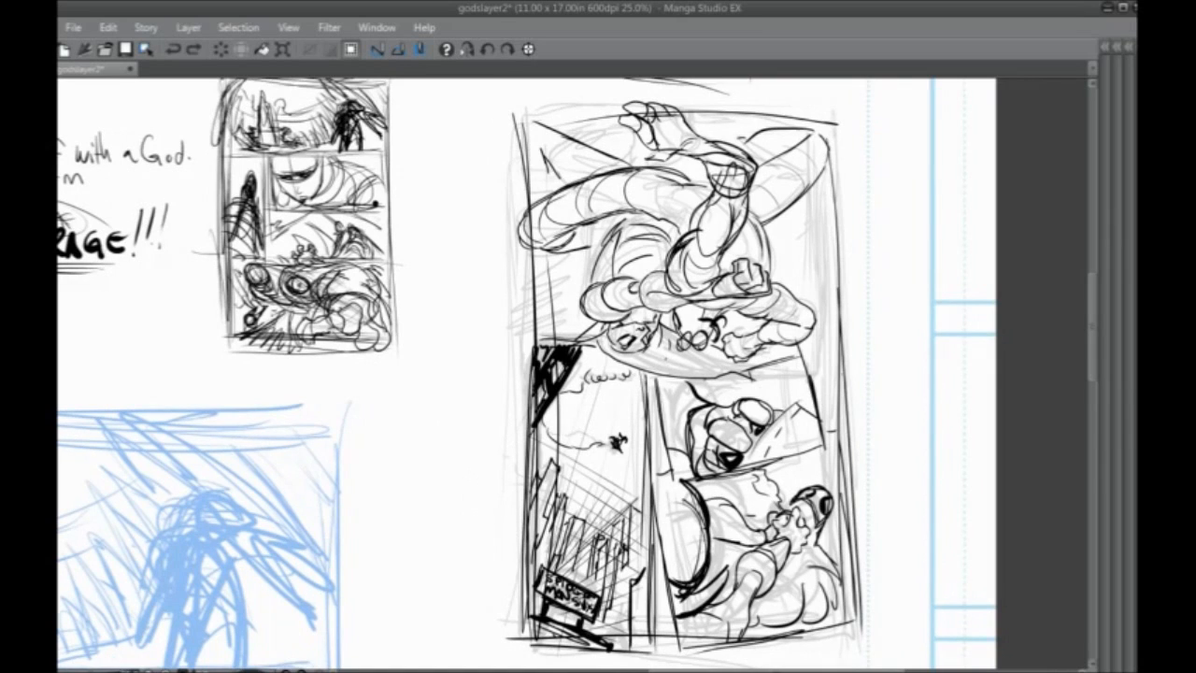
Draw three arrows beside the Spider-Man page pointing at the large upper panel and the two lower figure panels
drag(867, 358, 787, 398)
mouse_move(918, 550)
mouse_down()
mouse_move(831, 559)
mouse_move(804, 542)
mouse_up()
drag(654, 373, 635, 437)
drag(867, 338, 766, 312)
drag(806, 351, 768, 319)
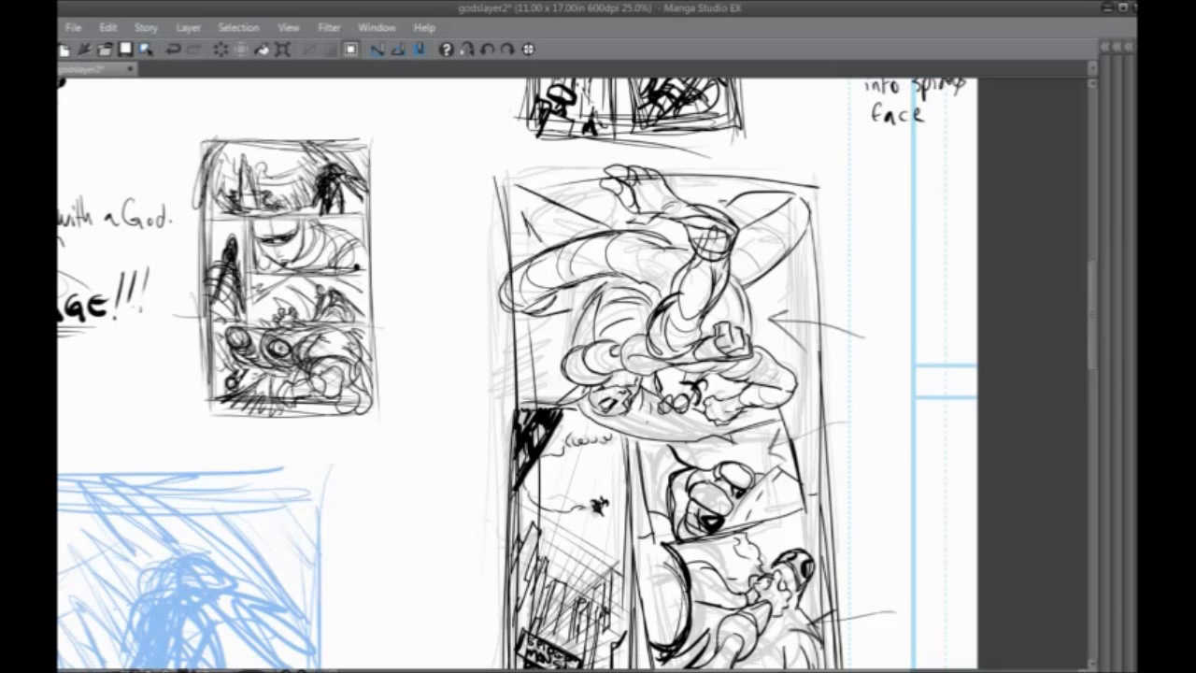
drag(526, 647, 541, 572)
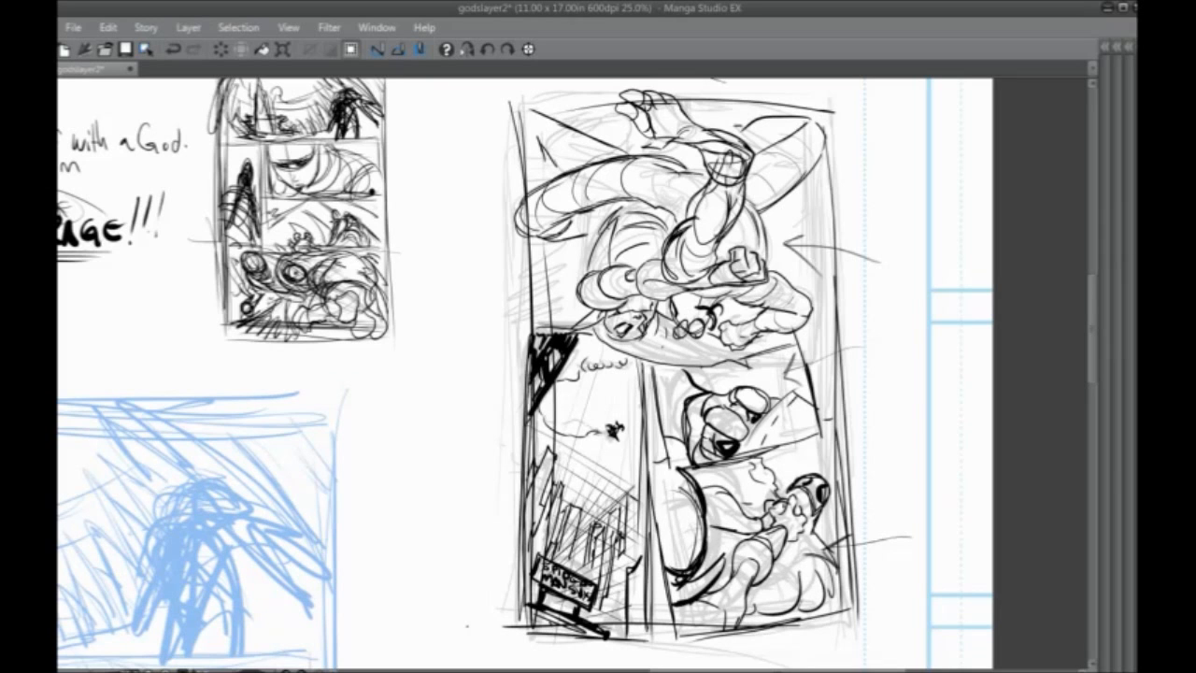
Sketch the curved brow line and the vertical centre guide of the face in the blue thumbnail's second-row close-up
mouse_move(284, 541)
mouse_down()
mouse_move(524, 358)
mouse_move(593, 334)
mouse_up()
mouse_move(340, 487)
mouse_down()
mouse_move(470, 358)
mouse_move(435, 385)
mouse_move(478, 518)
mouse_up()
mouse_move(516, 345)
mouse_down()
mouse_move(496, 390)
mouse_move(448, 413)
mouse_move(421, 411)
mouse_move(372, 373)
mouse_move(427, 417)
mouse_up()
mouse_move(367, 364)
mouse_down()
mouse_move(433, 414)
mouse_move(415, 372)
mouse_up()
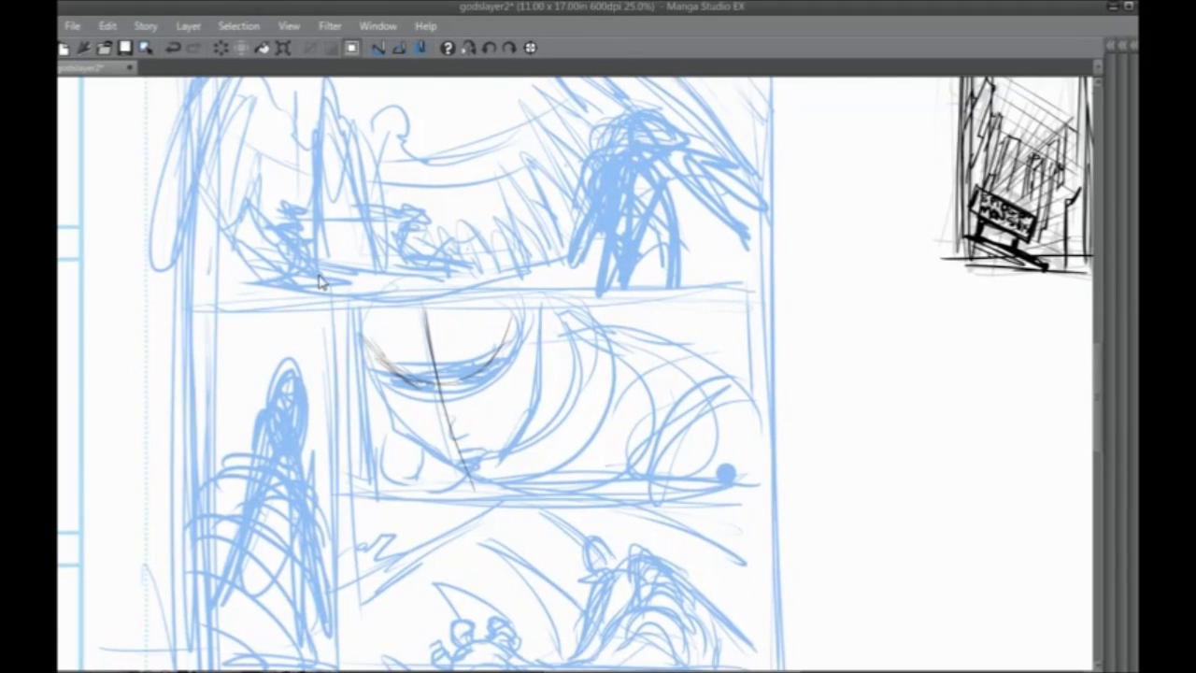
scroll(320, 281, up, 1)
drag(334, 312, 323, 264)
Draw the narrowed eyes and angular brow edges along the curved guide of the close-up face
mouse_move(436, 373)
mouse_down()
mouse_move(457, 374)
mouse_move(398, 355)
mouse_move(430, 378)
mouse_move(389, 349)
mouse_move(448, 376)
mouse_move(382, 339)
mouse_move(379, 278)
mouse_move(506, 372)
mouse_move(553, 342)
mouse_up()
mouse_move(493, 372)
mouse_down()
mouse_move(572, 285)
mouse_move(520, 362)
mouse_move(553, 338)
mouse_up()
drag(536, 359, 555, 325)
mouse_move(510, 362)
mouse_down()
mouse_move(566, 307)
mouse_move(558, 325)
mouse_up()
mouse_move(553, 324)
mouse_down()
mouse_move(566, 306)
mouse_move(523, 295)
mouse_move(557, 300)
mouse_up()
drag(529, 297, 520, 273)
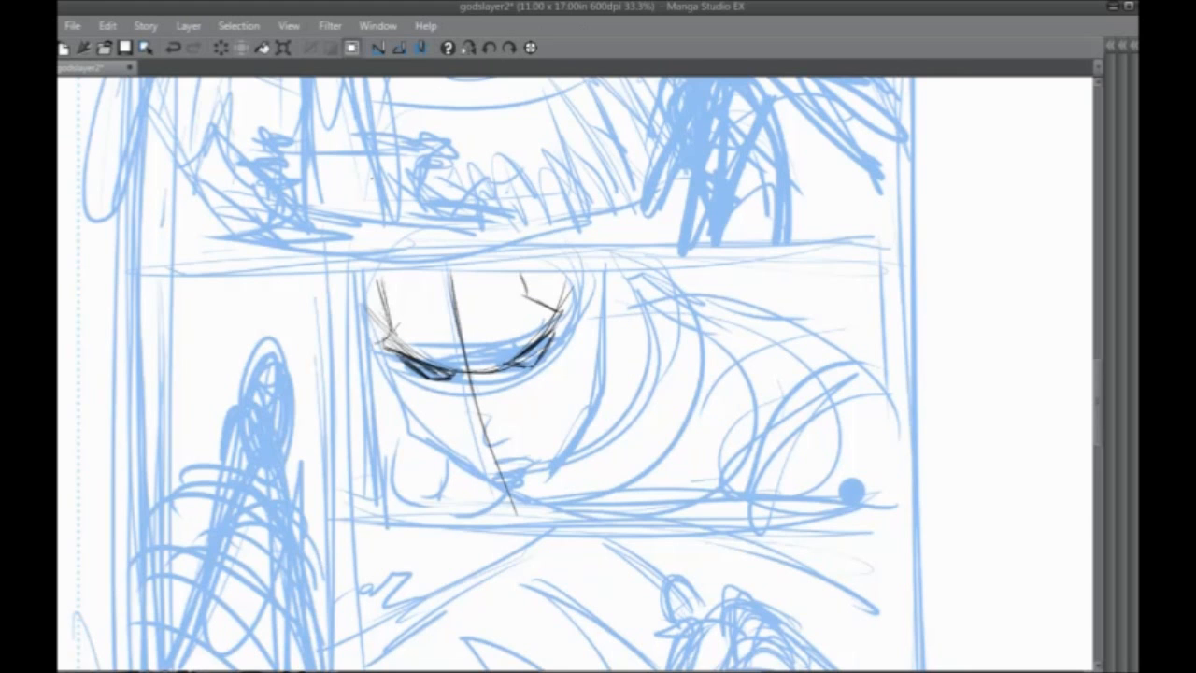
drag(393, 377, 381, 389)
drag(598, 374, 581, 355)
Draw the V-shaped nose, mark the chin and darken the centre line down the face
mouse_move(472, 362)
mouse_down()
mouse_move(495, 346)
mouse_move(466, 403)
mouse_move(474, 416)
mouse_up()
drag(397, 423, 406, 452)
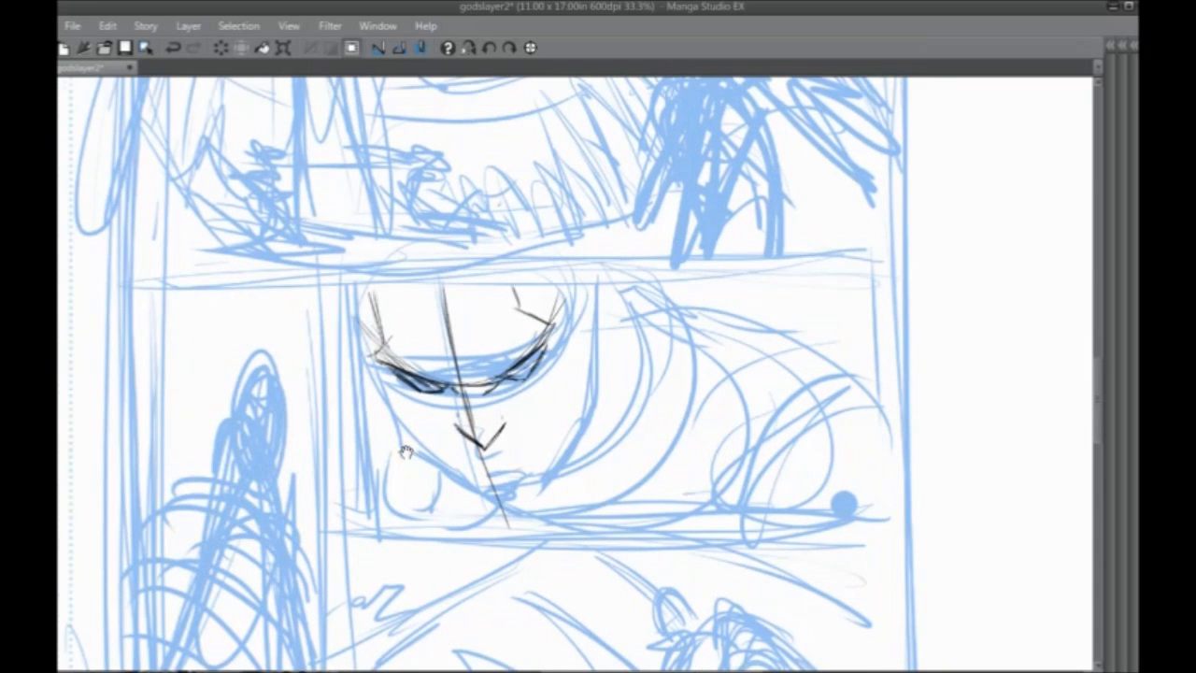
mouse_move(485, 480)
mouse_down()
mouse_move(485, 467)
mouse_move(505, 499)
mouse_up()
drag(484, 436, 502, 493)
drag(456, 334, 480, 430)
Outline the jaw, cheekbones and outer contours on both sides of the face with layered pencil strokes
mouse_move(503, 501)
mouse_down()
mouse_move(526, 512)
mouse_move(550, 477)
mouse_move(559, 398)
mouse_up()
drag(549, 474, 577, 276)
mouse_move(499, 507)
mouse_down()
mouse_move(376, 371)
mouse_move(360, 294)
mouse_up()
drag(374, 348, 372, 333)
drag(435, 431, 390, 385)
drag(467, 488, 391, 386)
drag(420, 439, 364, 337)
drag(383, 370, 353, 293)
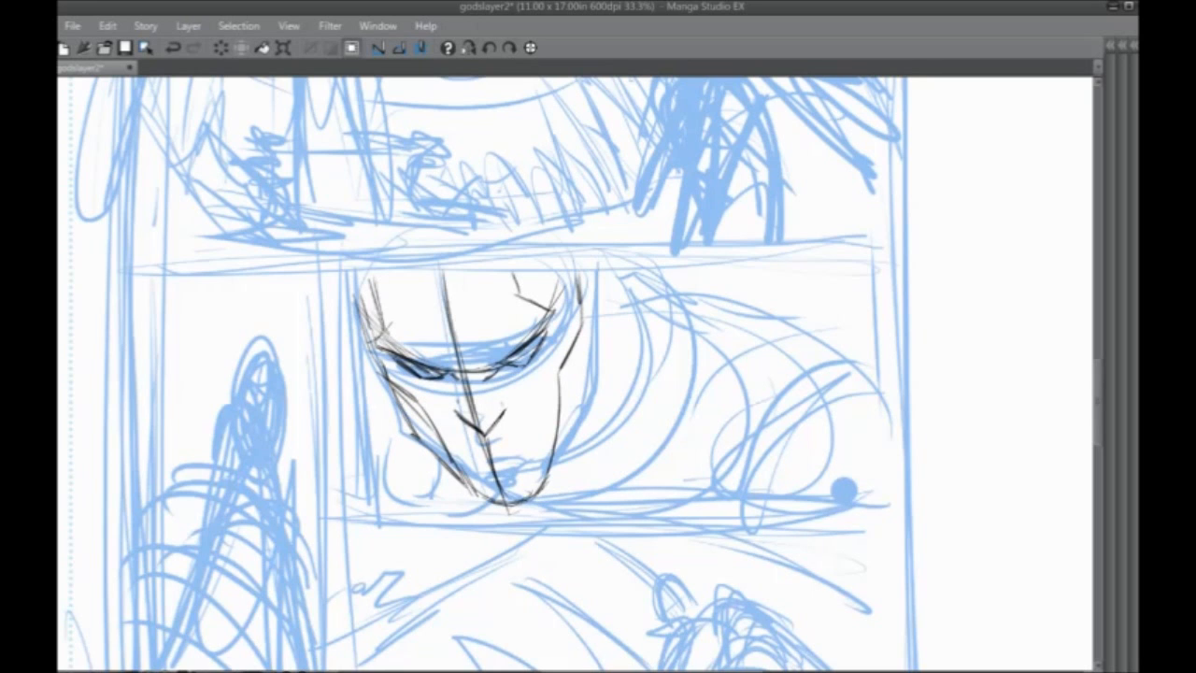
mouse_move(540, 493)
mouse_down()
mouse_move(581, 415)
mouse_move(592, 295)
mouse_up()
drag(589, 366, 590, 263)
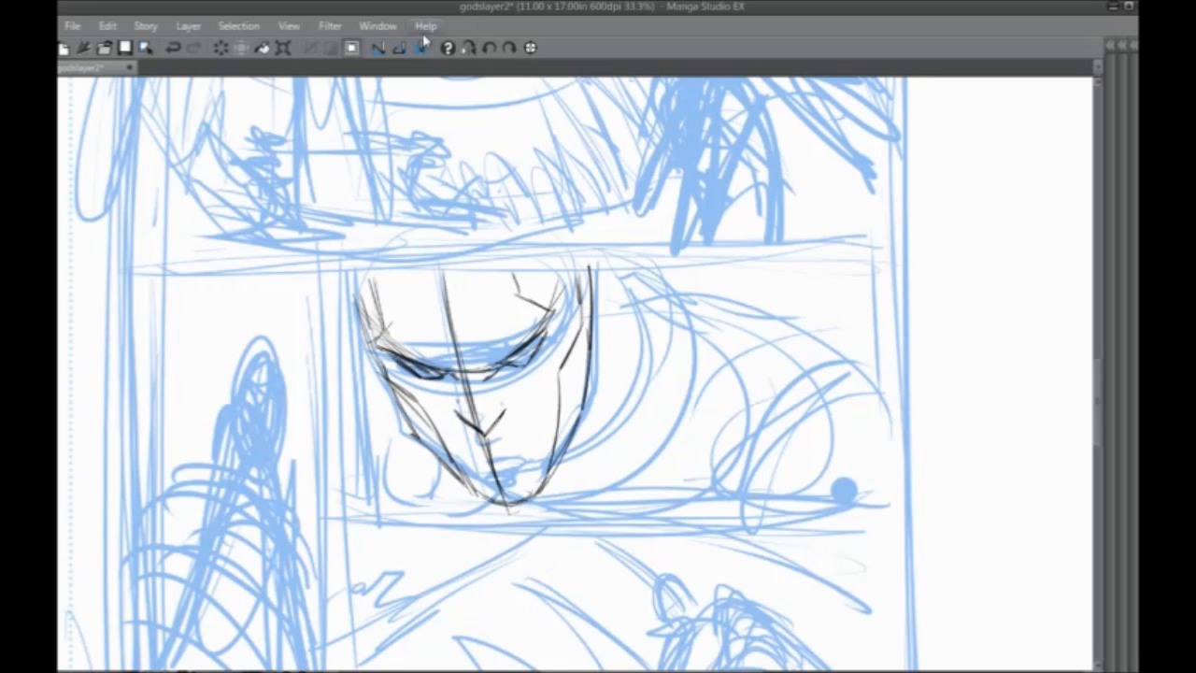
Sketch a curved mouth line below the nose and darken its corners
mouse_move(376, 476)
mouse_down()
mouse_move(391, 446)
mouse_move(405, 493)
mouse_move(526, 403)
mouse_up()
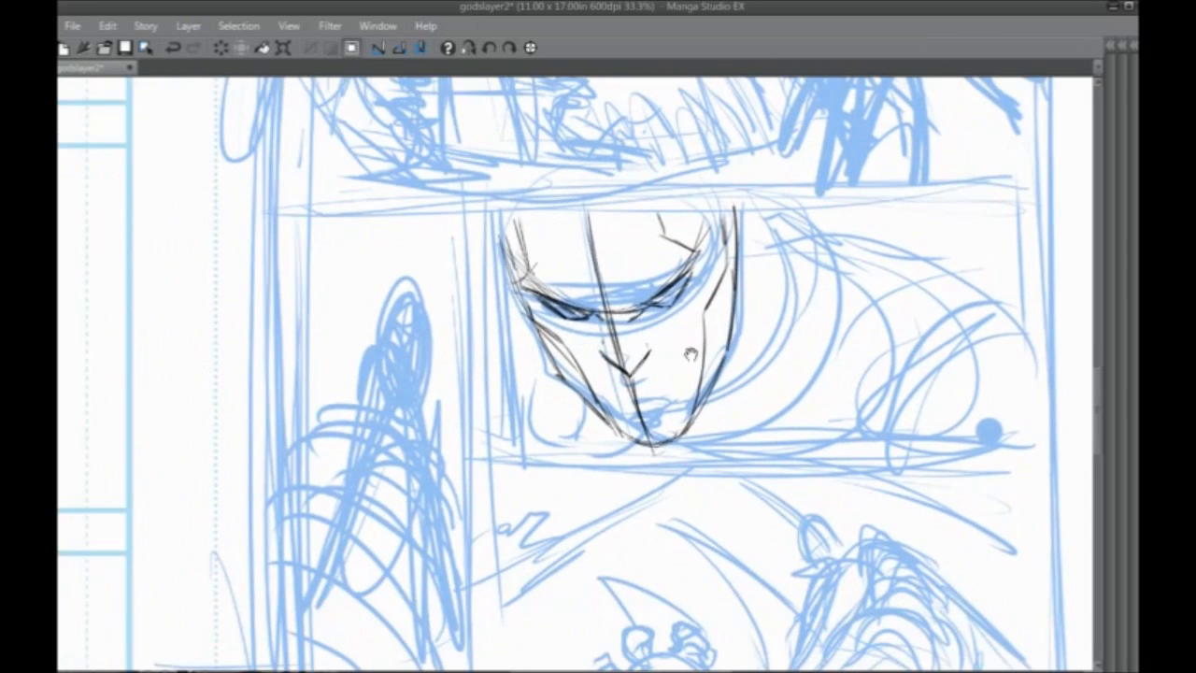
mouse_move(684, 359)
mouse_down()
mouse_move(638, 386)
mouse_move(592, 387)
mouse_move(654, 385)
mouse_up()
mouse_move(650, 380)
mouse_down()
mouse_move(687, 358)
mouse_move(632, 351)
mouse_move(484, 457)
mouse_move(444, 430)
mouse_up()
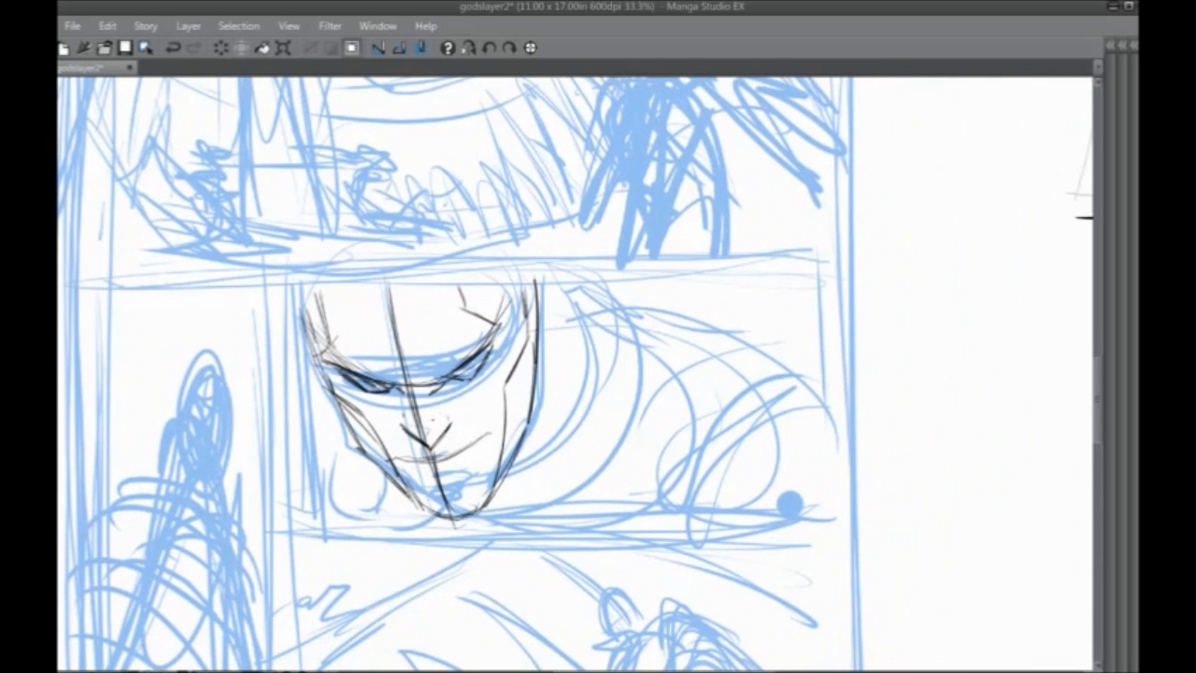
drag(386, 458, 377, 445)
mouse_move(452, 441)
mouse_down()
mouse_move(428, 448)
mouse_move(464, 437)
mouse_move(379, 449)
mouse_up()
drag(436, 445, 390, 448)
drag(467, 432, 430, 448)
drag(481, 429, 467, 436)
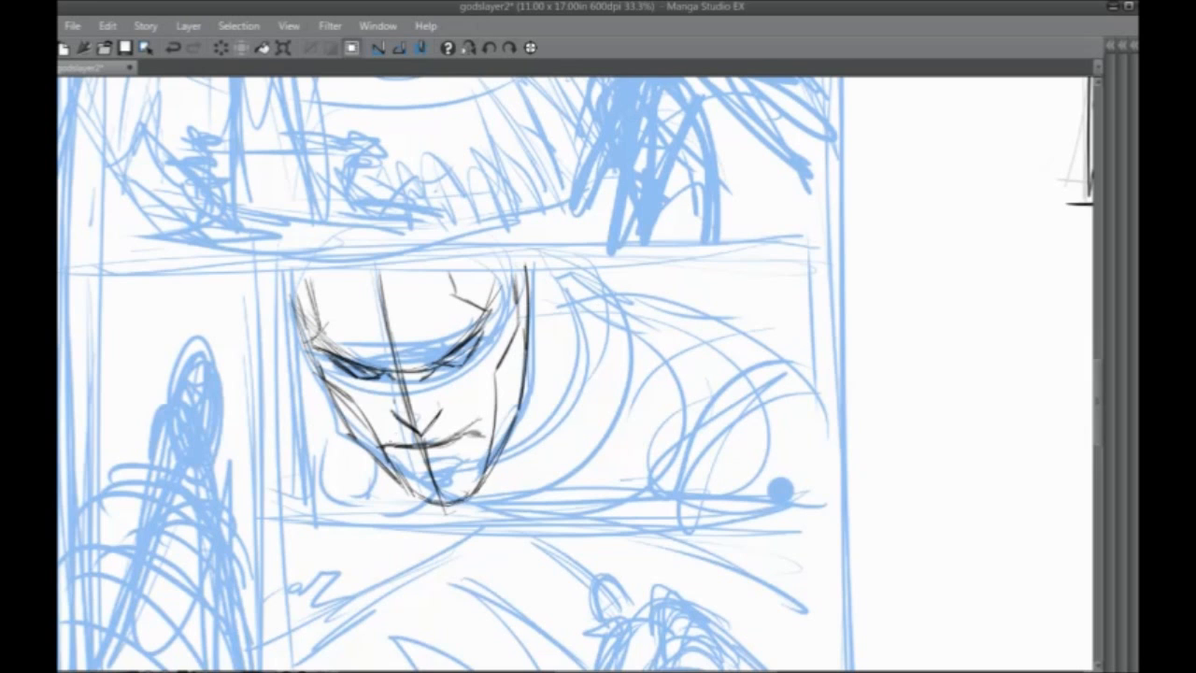
Build the mouth into an open snarl with bared teeth and a lower lip
drag(403, 374, 393, 306)
drag(445, 377, 488, 363)
drag(385, 373, 362, 385)
drag(441, 379, 465, 369)
mouse_move(447, 394)
mouse_down()
mouse_move(464, 372)
mouse_move(415, 402)
mouse_move(381, 382)
mouse_move(400, 402)
mouse_move(435, 403)
mouse_move(462, 370)
mouse_move(378, 379)
mouse_move(409, 411)
mouse_move(466, 384)
mouse_up()
mouse_move(383, 381)
mouse_down()
mouse_move(396, 371)
mouse_move(443, 395)
mouse_move(484, 381)
mouse_move(422, 396)
mouse_move(465, 400)
mouse_up()
drag(467, 374, 505, 396)
drag(431, 415, 448, 430)
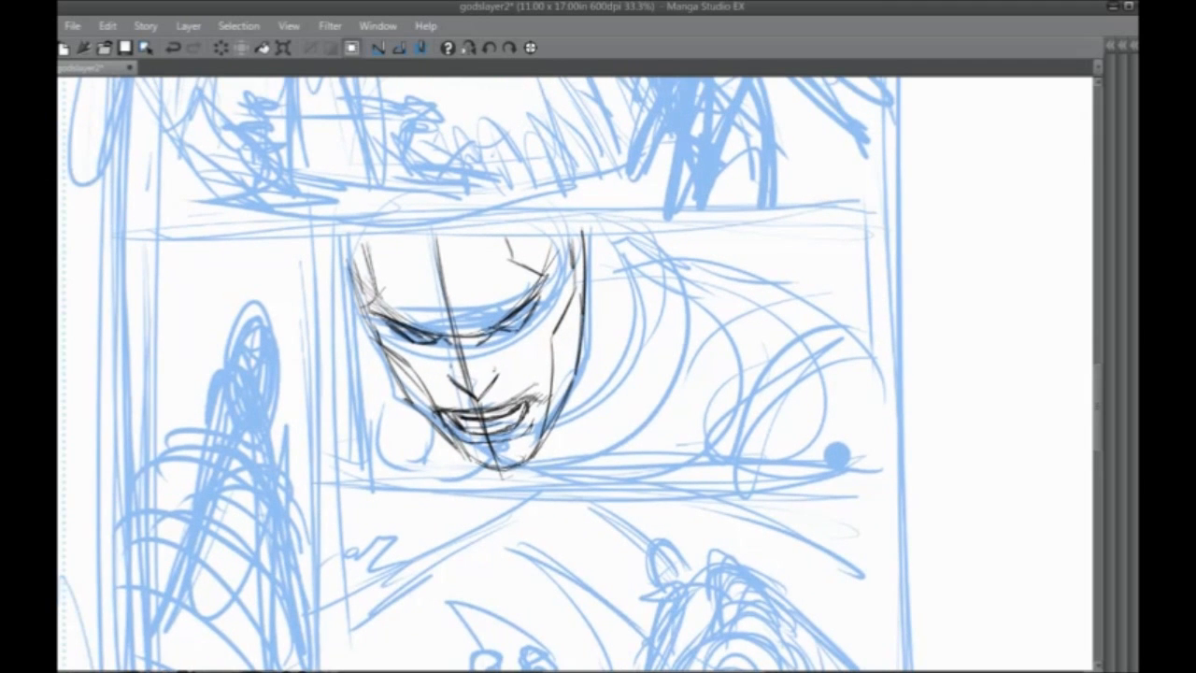
Erase the open mouth and redraw the centre line from the nose to the chin
mouse_move(458, 339)
mouse_down()
mouse_move(443, 381)
mouse_move(487, 396)
mouse_move(455, 380)
mouse_up()
key(ctrl+z)
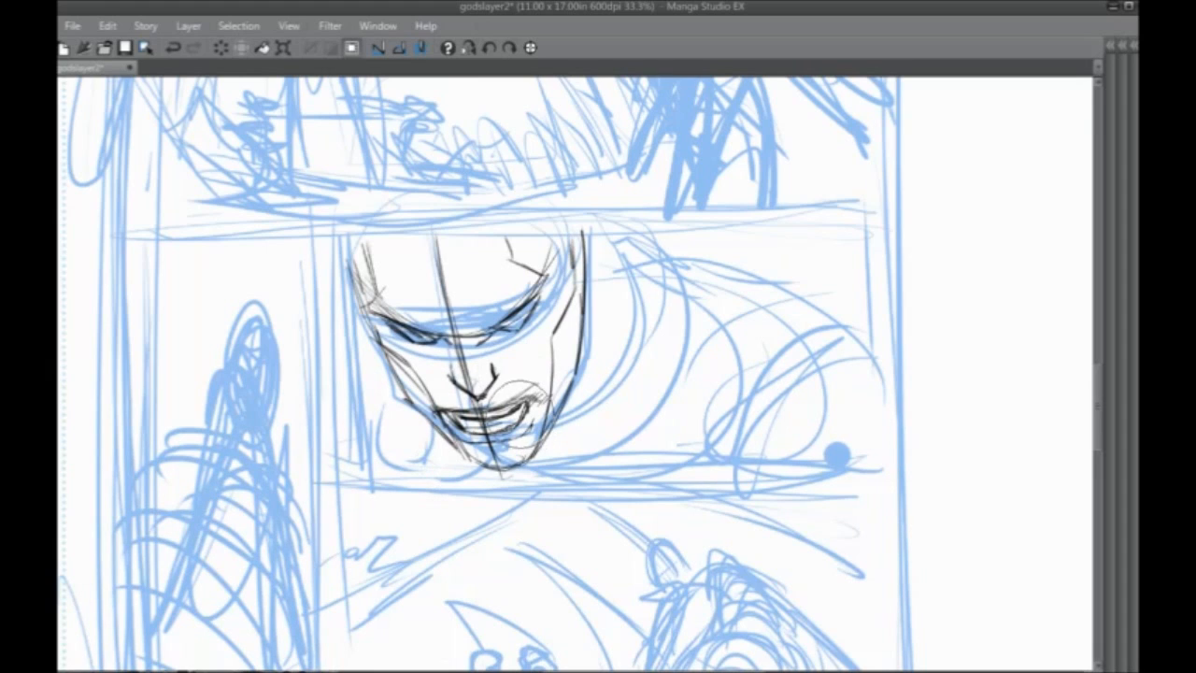
mouse_move(523, 388)
mouse_down()
mouse_move(525, 411)
mouse_move(461, 420)
mouse_move(484, 435)
mouse_up()
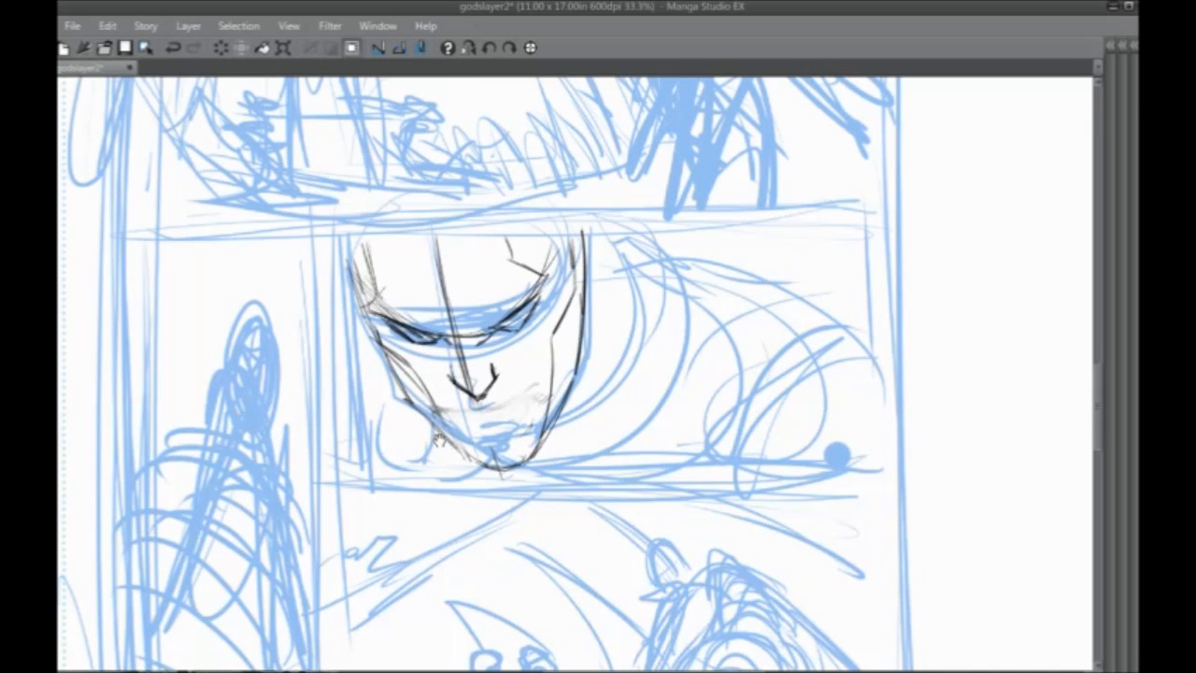
drag(478, 393, 497, 462)
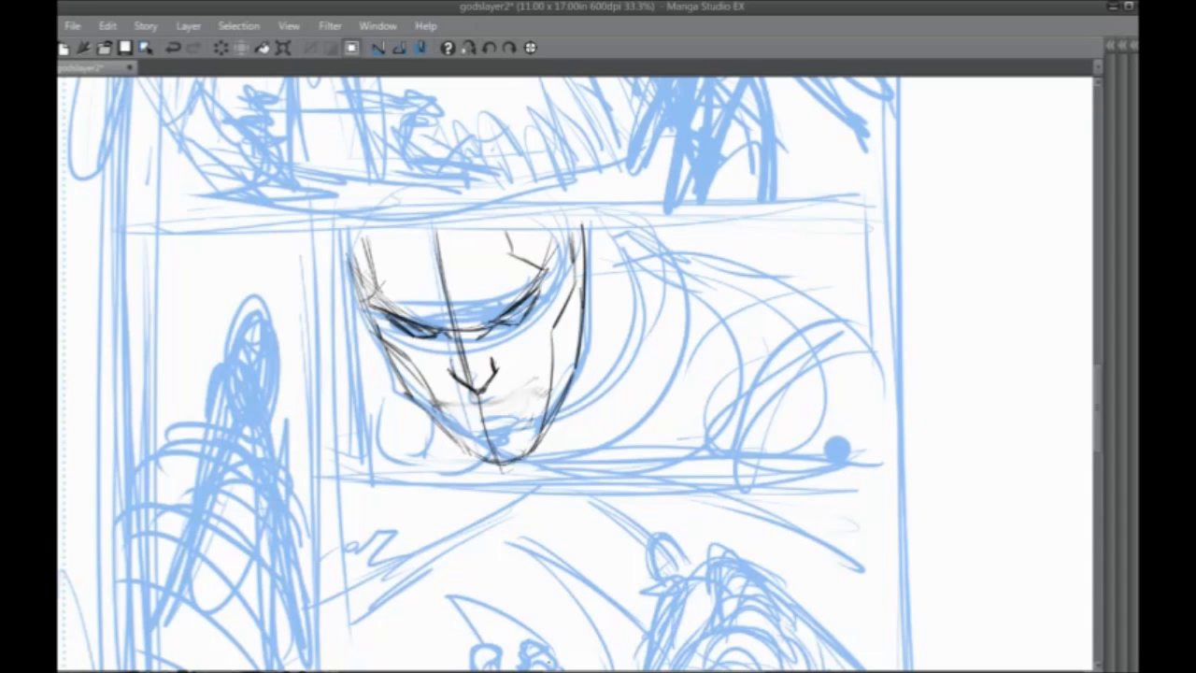
Strengthen the left contour of the face from the chin up to the temple
drag(449, 366, 456, 378)
mouse_move(484, 457)
mouse_down()
mouse_move(390, 341)
mouse_move(353, 237)
mouse_up()
mouse_move(374, 342)
mouse_down()
mouse_move(348, 250)
mouse_move(355, 229)
mouse_up()
drag(393, 377, 349, 224)
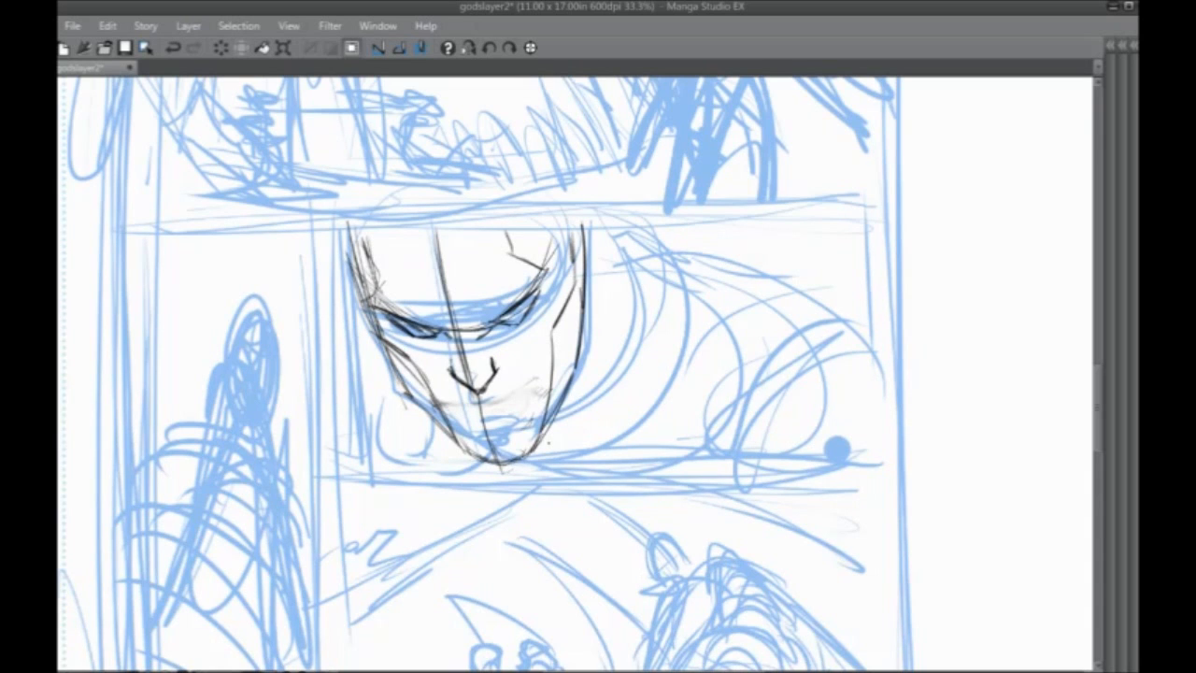
Draw a closed, frowning mouth line between the nose and the chin
drag(837, 449, 815, 482)
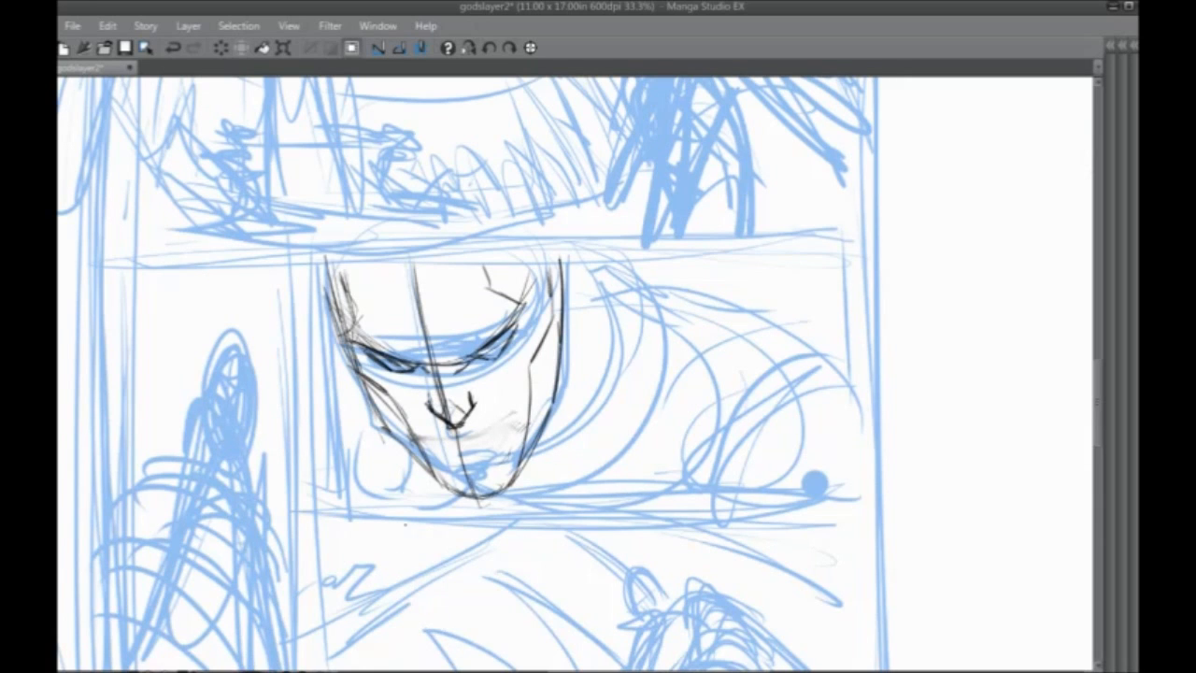
mouse_move(815, 482)
mouse_down()
mouse_move(813, 502)
mouse_move(768, 457)
mouse_up()
mouse_move(414, 420)
mouse_down()
mouse_move(440, 413)
mouse_move(378, 418)
mouse_move(456, 407)
mouse_move(403, 421)
mouse_up()
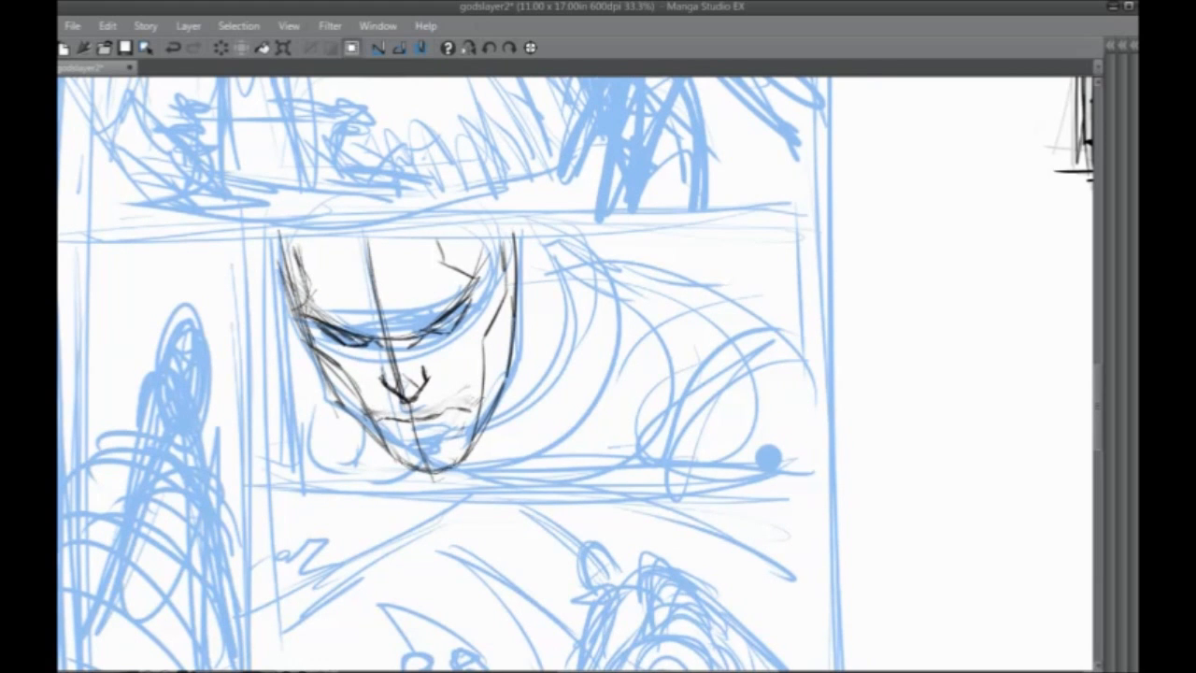
Hatch shadows at both mouth corners and along the lower cheeks of the face
mouse_move(362, 426)
mouse_down()
mouse_move(371, 418)
mouse_move(387, 443)
mouse_move(371, 420)
mouse_move(383, 414)
mouse_move(383, 431)
mouse_up()
mouse_move(350, 412)
mouse_down()
mouse_move(382, 435)
mouse_move(380, 422)
mouse_up()
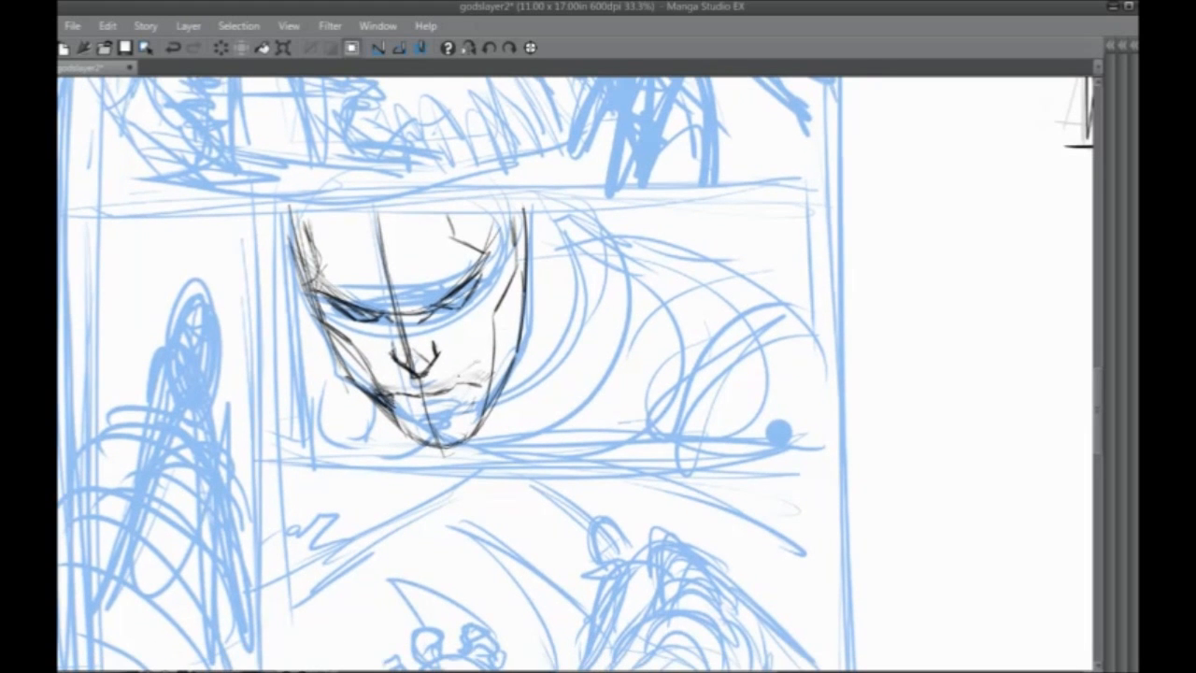
drag(462, 387, 497, 365)
drag(484, 405, 506, 359)
drag(412, 344, 425, 375)
mouse_move(422, 426)
mouse_down()
mouse_move(472, 416)
mouse_move(434, 421)
mouse_up()
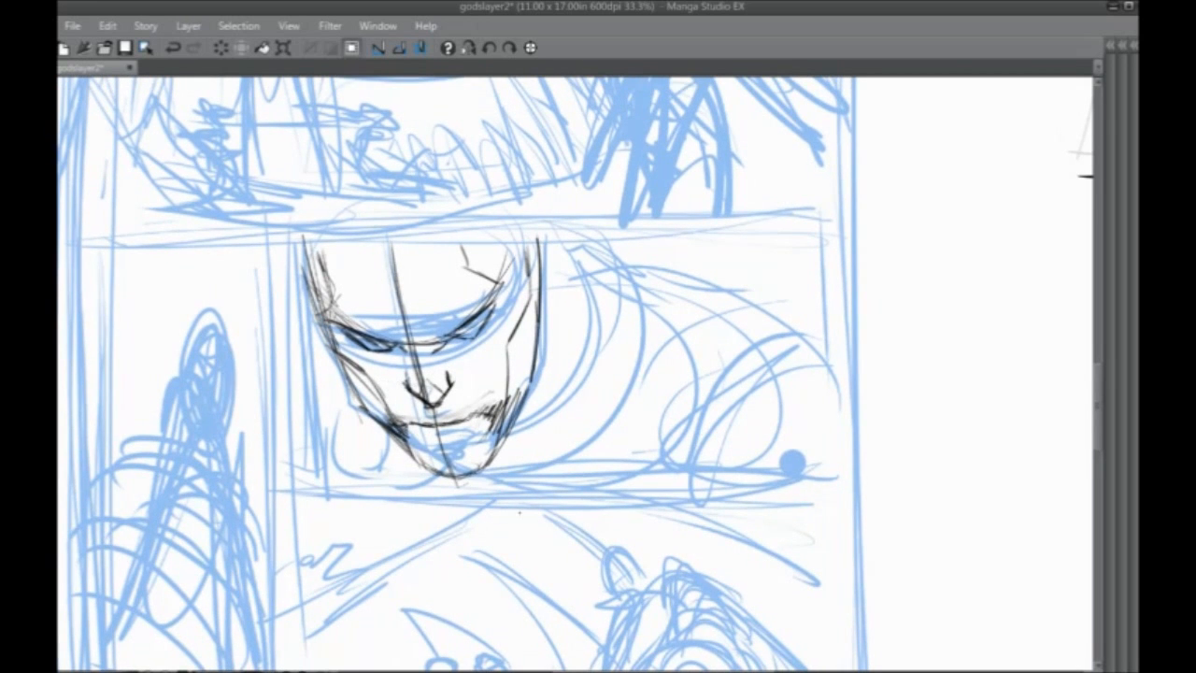
Add small refining strokes around the nose and mouth of the close-up face
mouse_move(473, 425)
mouse_down()
mouse_move(490, 414)
mouse_move(460, 446)
mouse_move(409, 428)
mouse_move(443, 448)
mouse_move(478, 428)
mouse_move(426, 438)
mouse_move(480, 423)
mouse_move(471, 426)
mouse_up()
drag(561, 374, 586, 376)
mouse_move(448, 411)
mouse_down()
mouse_move(485, 400)
mouse_move(443, 411)
mouse_up()
drag(450, 366, 435, 410)
drag(443, 372, 430, 401)
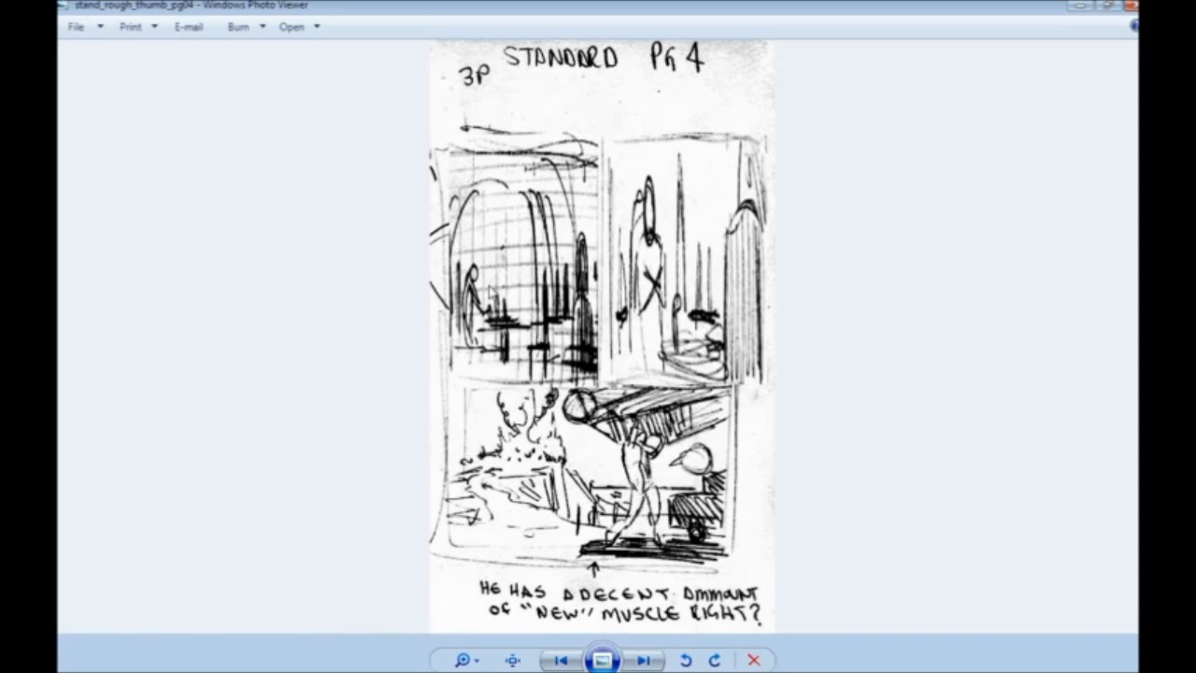
In Windows Photo Viewer, examine the Standard page 4 rough thumbnail and the enlarged panels of page 5
click(476, 661)
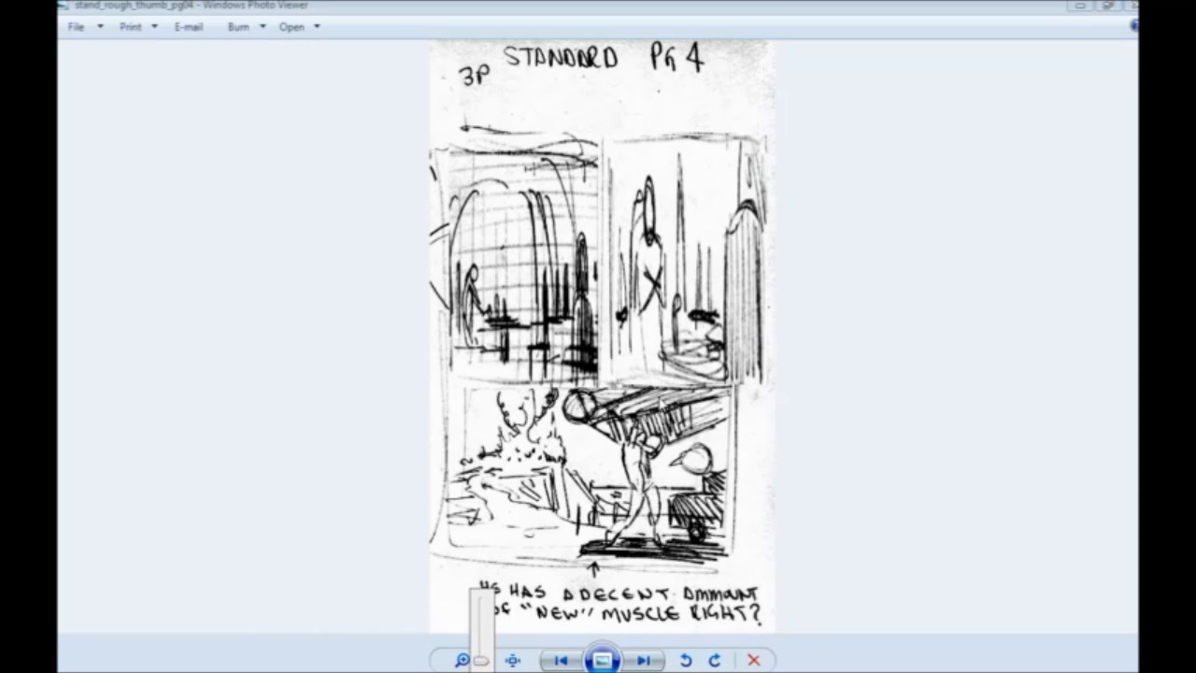
click(655, 369)
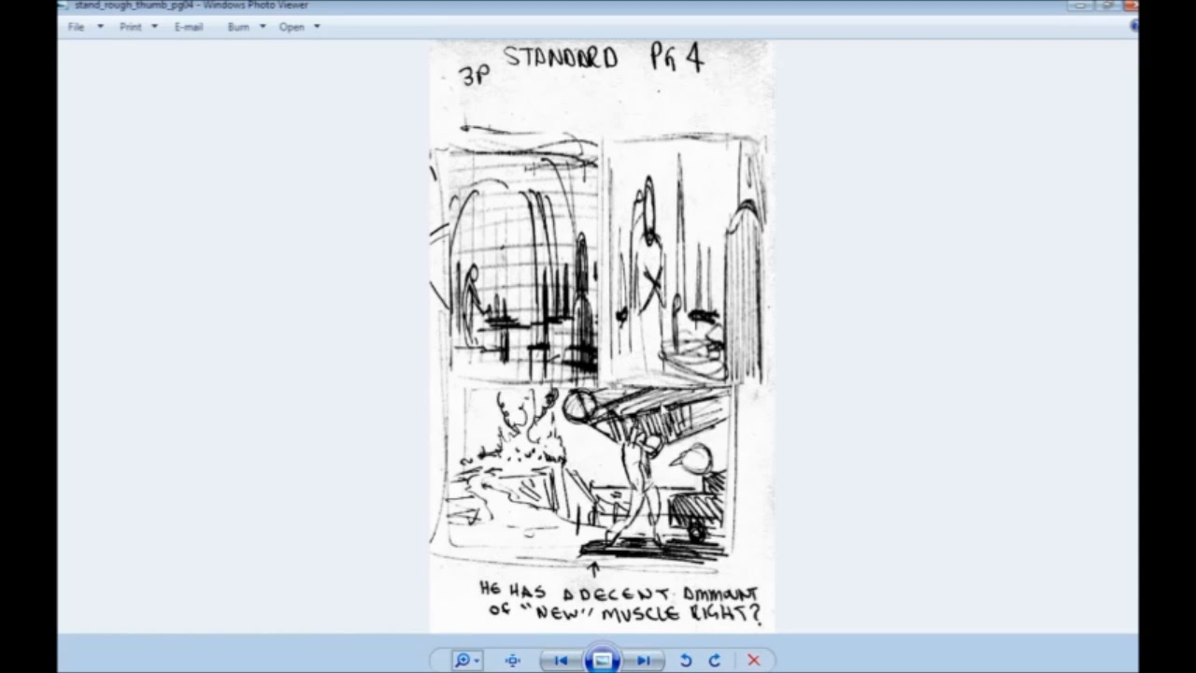
click(641, 661)
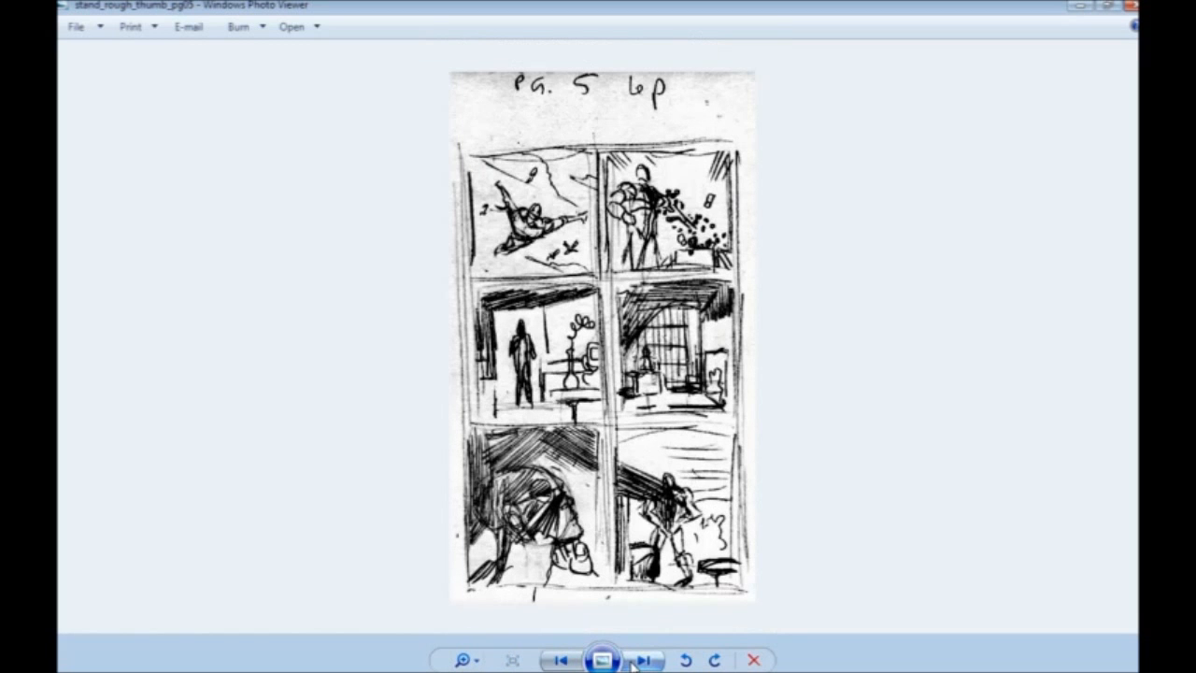
click(480, 661)
drag(482, 664, 483, 647)
drag(555, 339, 555, 412)
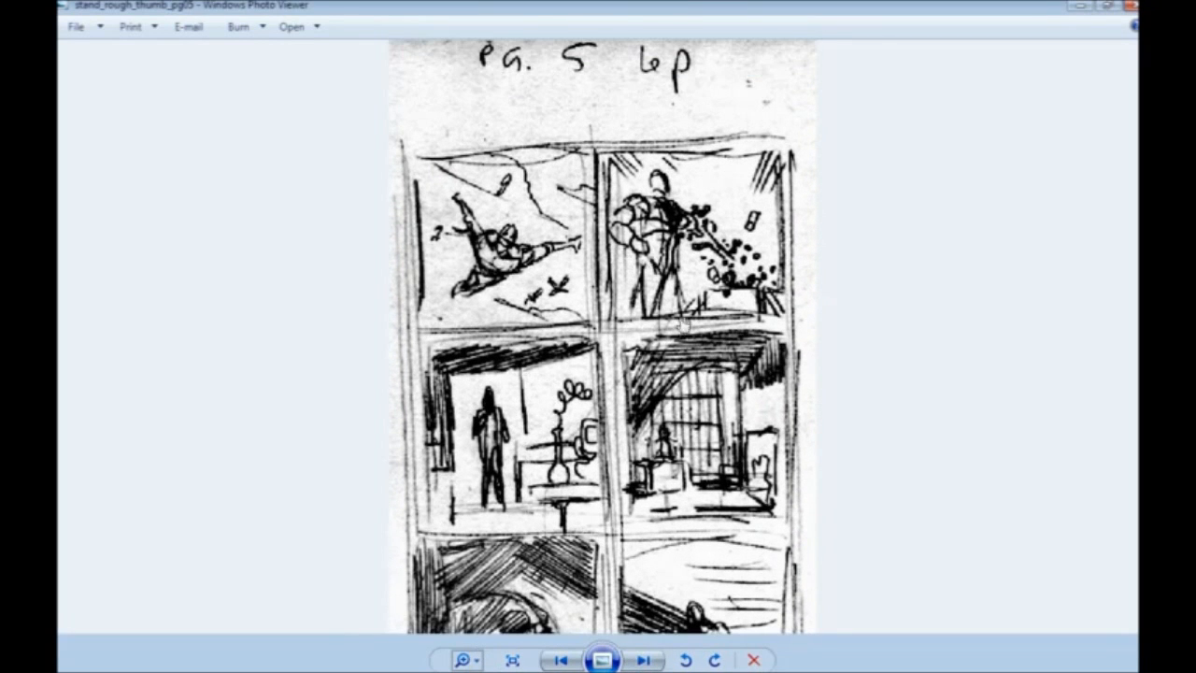
drag(647, 449, 647, 299)
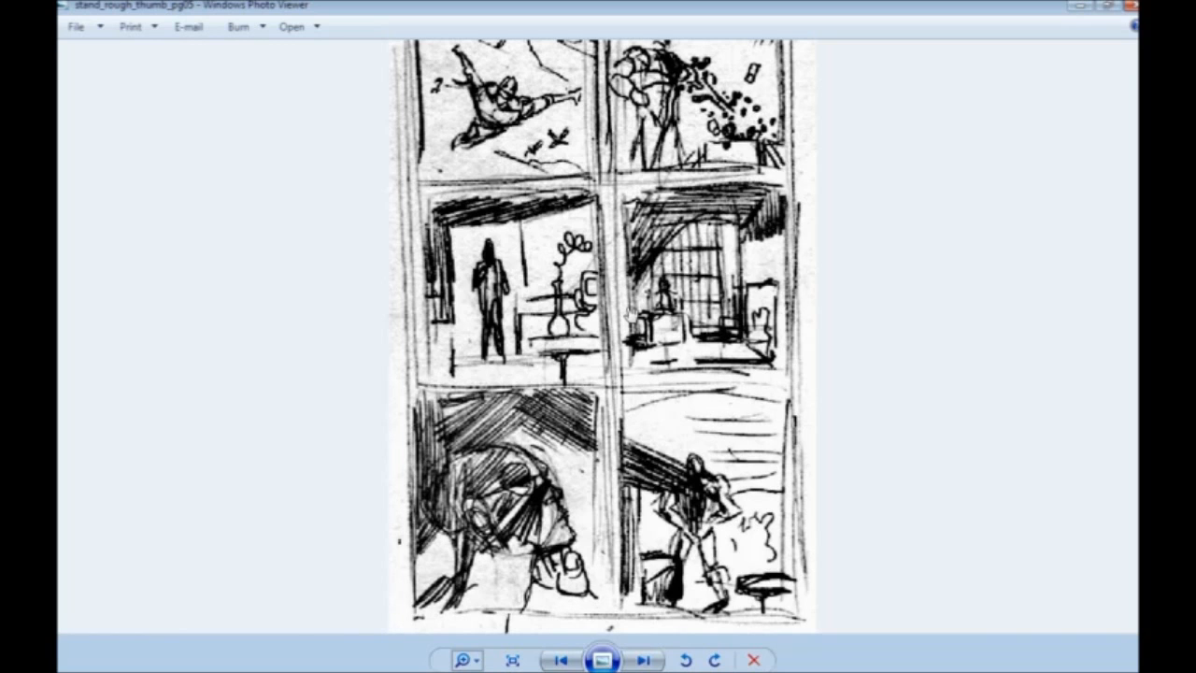
Browse past the page 6 rough to page 7 and enlarge its four-panel thumbnail
click(643, 659)
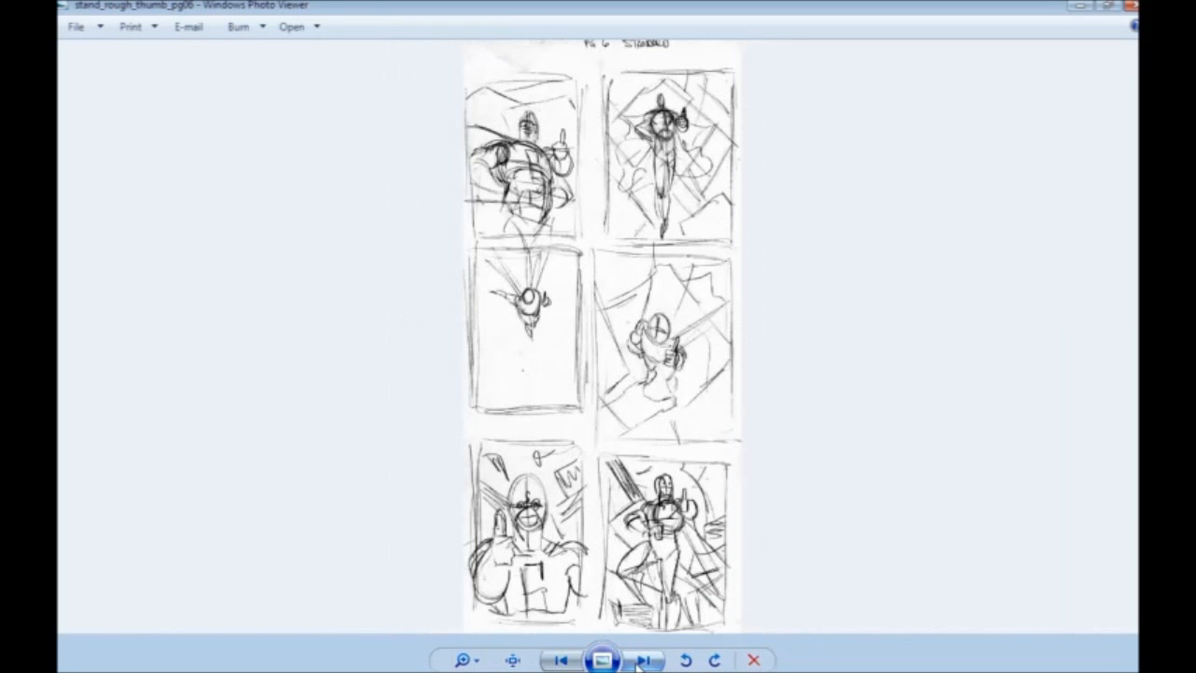
click(641, 662)
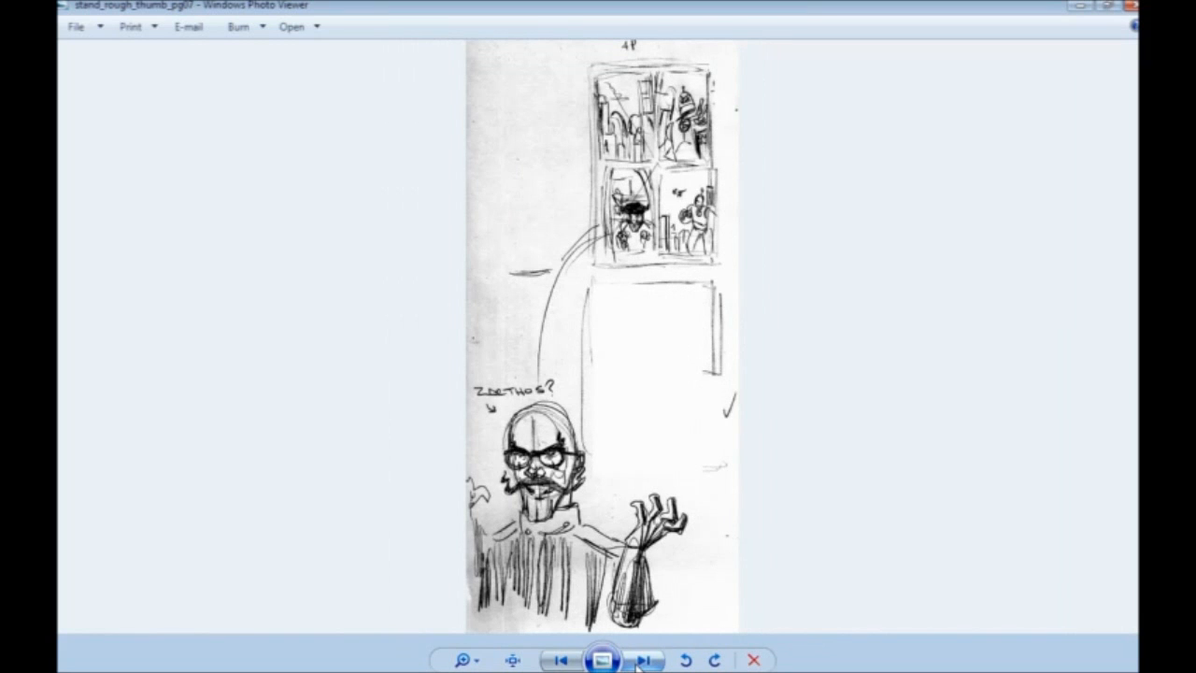
drag(461, 660, 475, 641)
scroll(602, 337, up, 5)
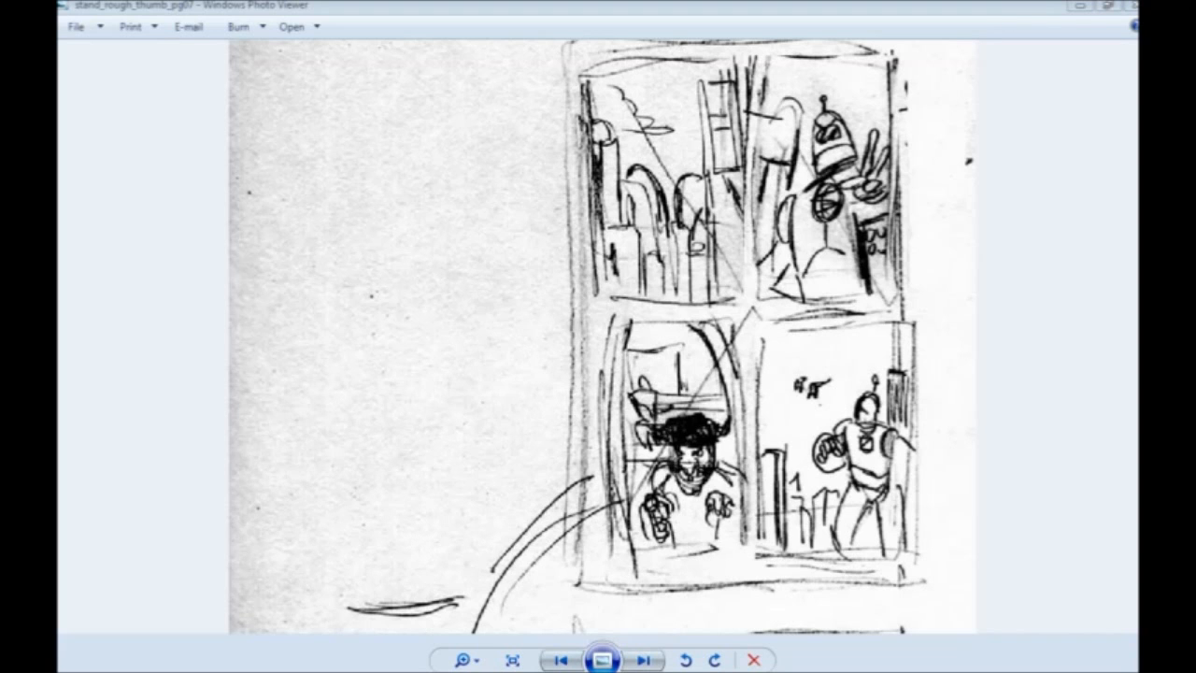
Go back past the pg16_17 thumbnail to the thumbnailsV1 issue overview and enlarge its page layouts
key(Left)
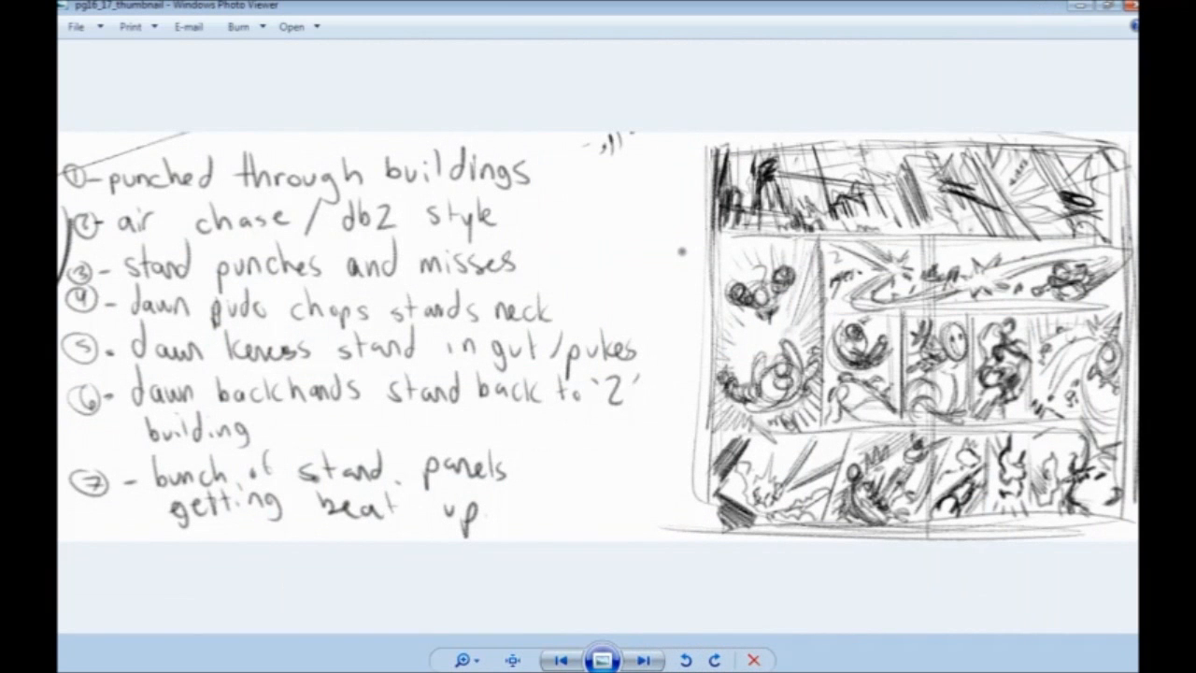
key(Left)
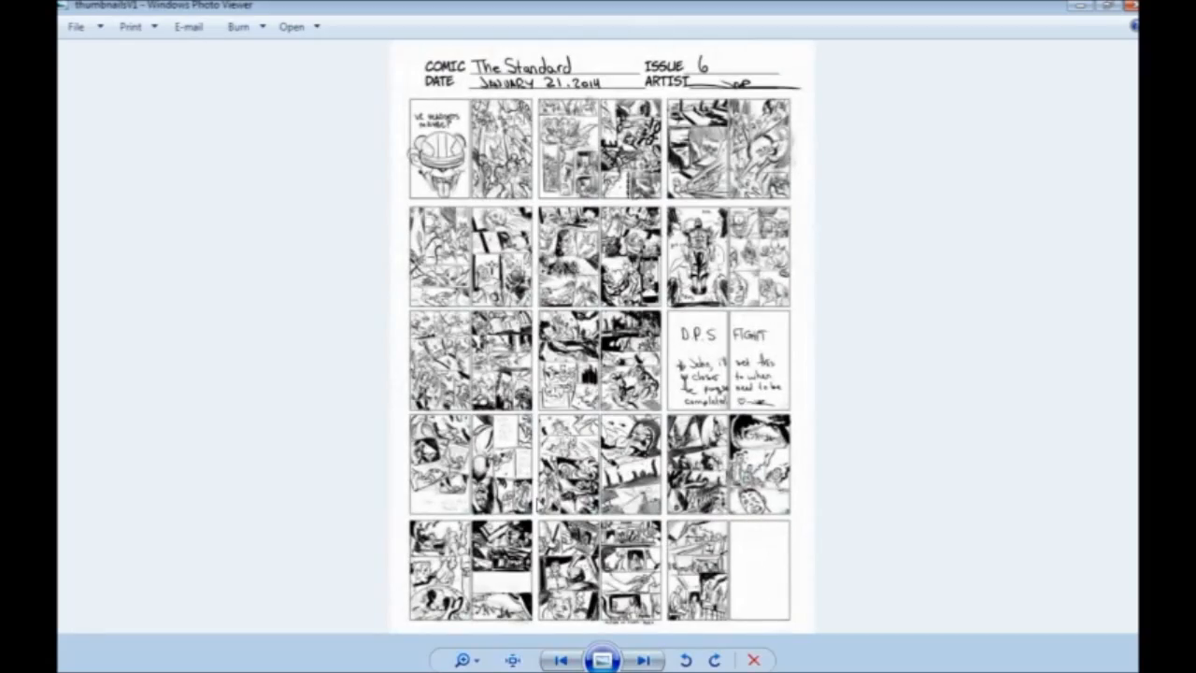
click(463, 659)
drag(470, 652, 472, 643)
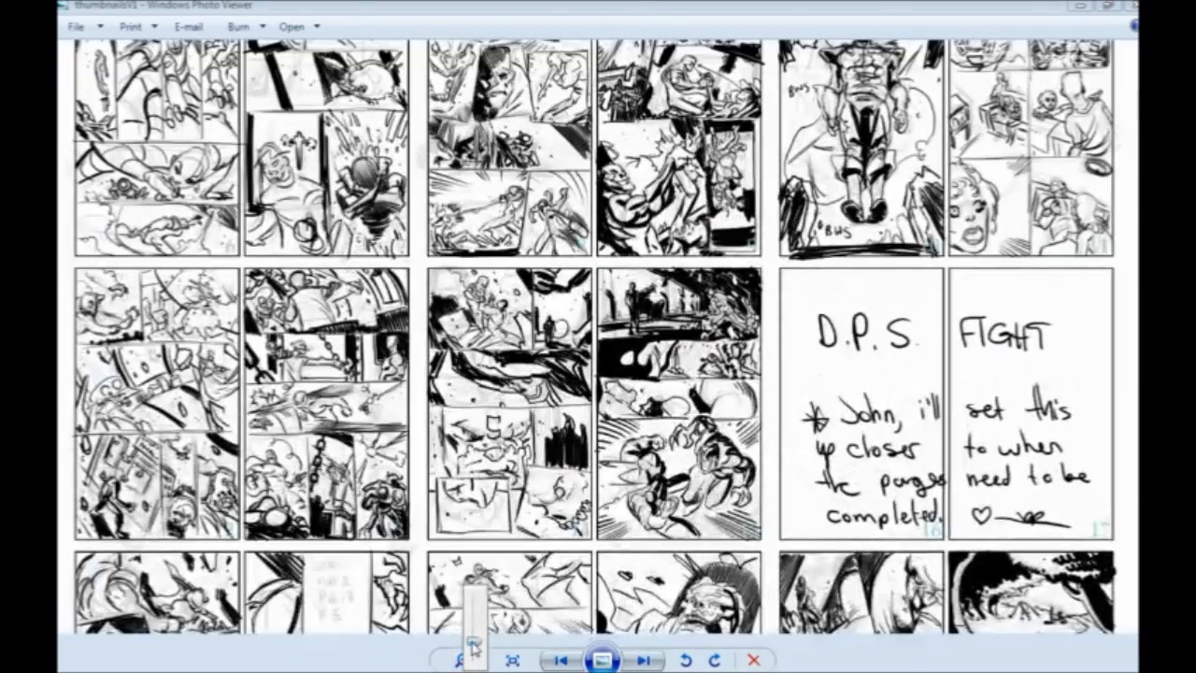
Enlarge the start of the thumbnailsV1 overview and examine the VR headset sketch and the page 1 crowd scene
key(Right)
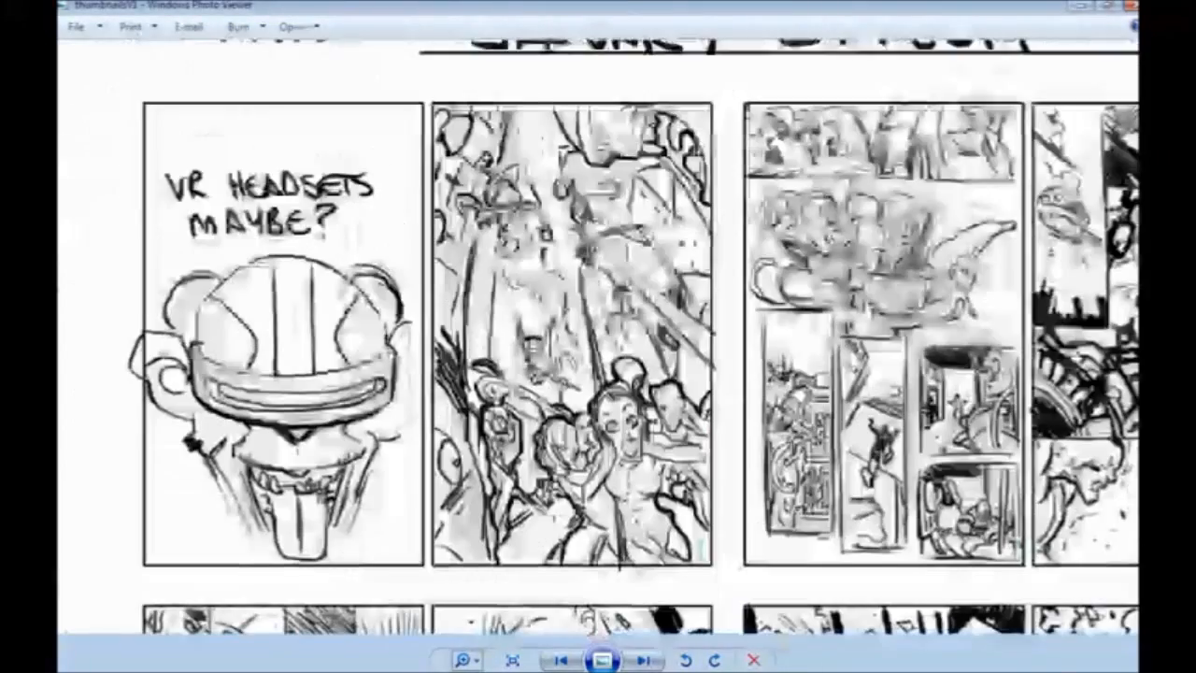
drag(650, 361, 573, 350)
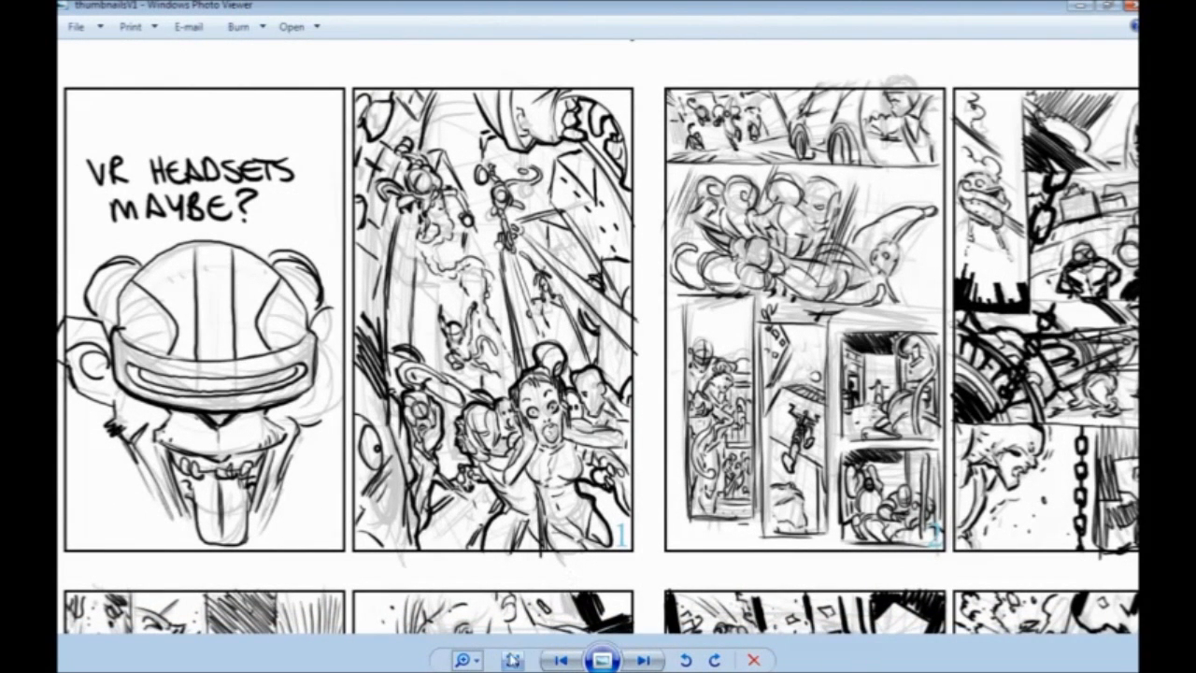
click(465, 659)
drag(470, 654, 468, 648)
drag(516, 328, 562, 424)
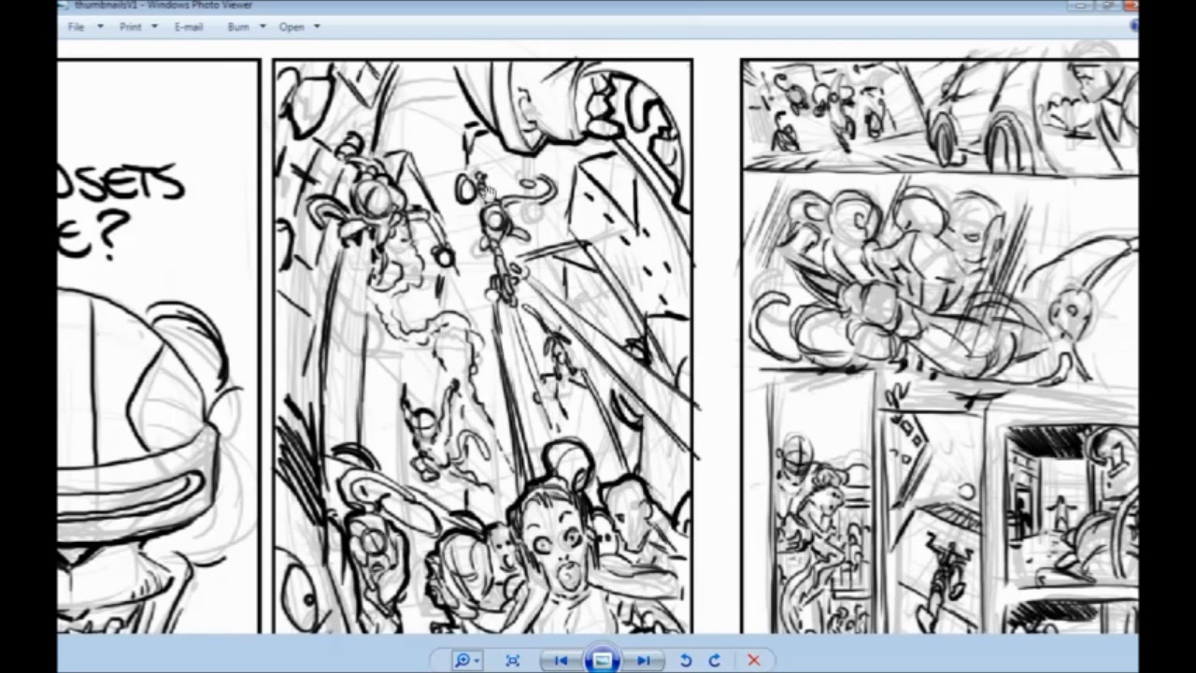
drag(514, 430, 517, 220)
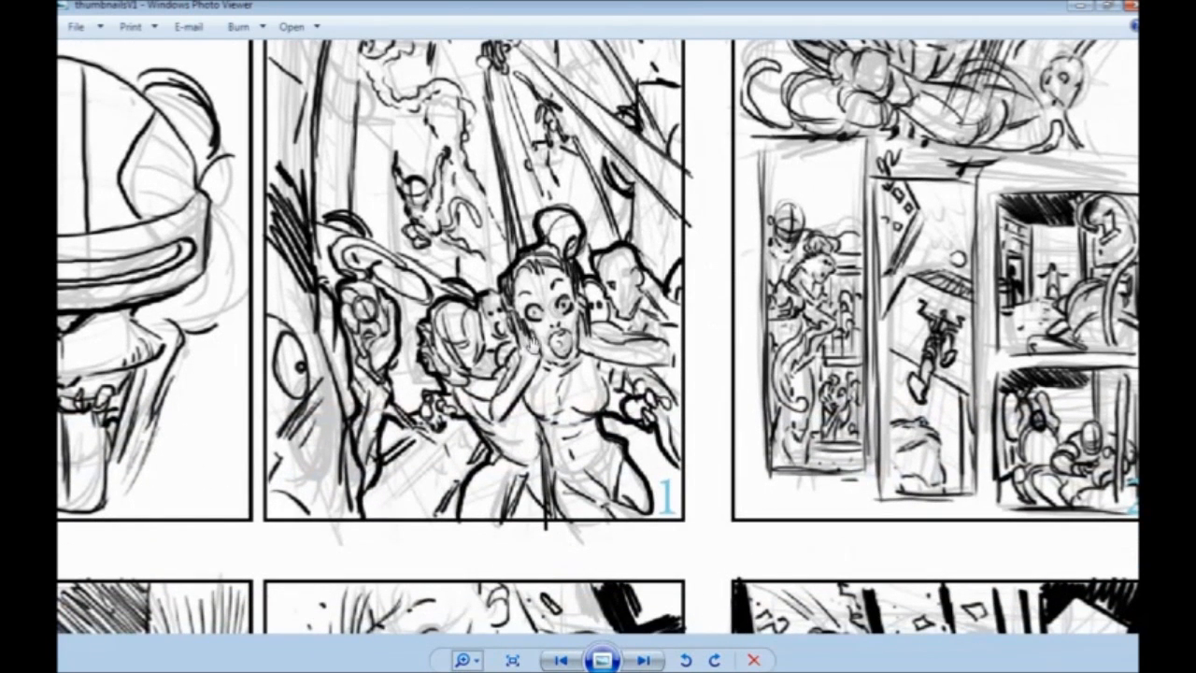
Examine the panel layouts of the page 2, 3 and 4 thumbnails
drag(818, 321, 420, 535)
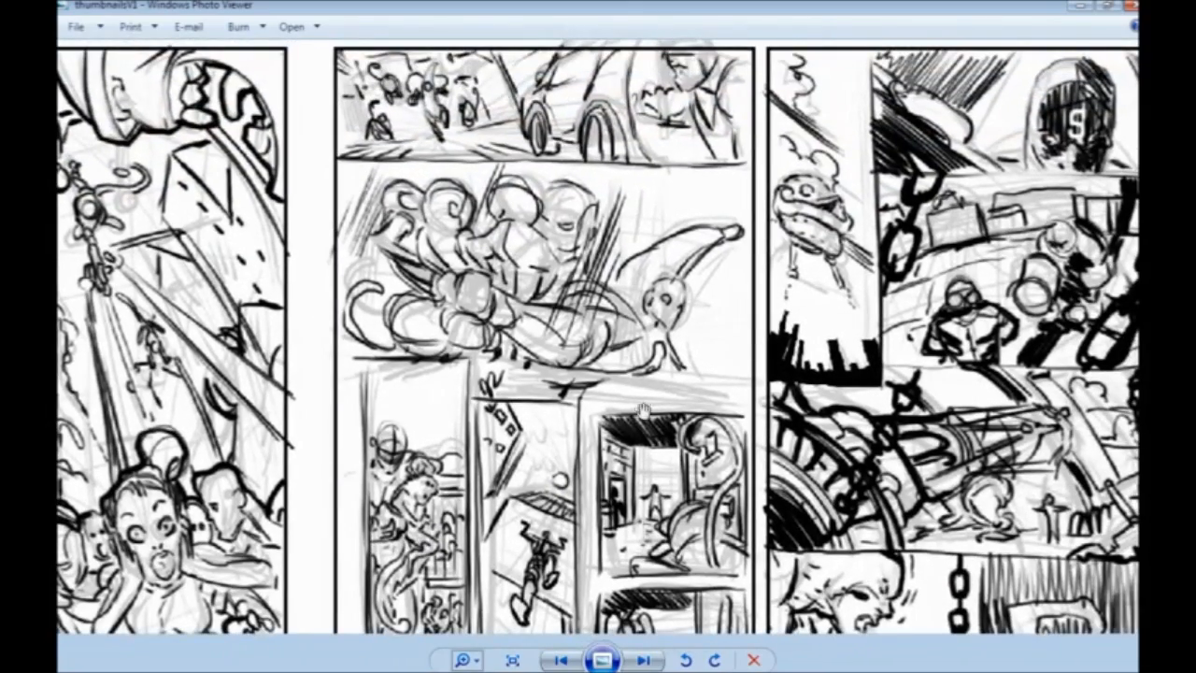
drag(643, 411, 640, 215)
drag(884, 318, 563, 421)
drag(902, 368, 384, 344)
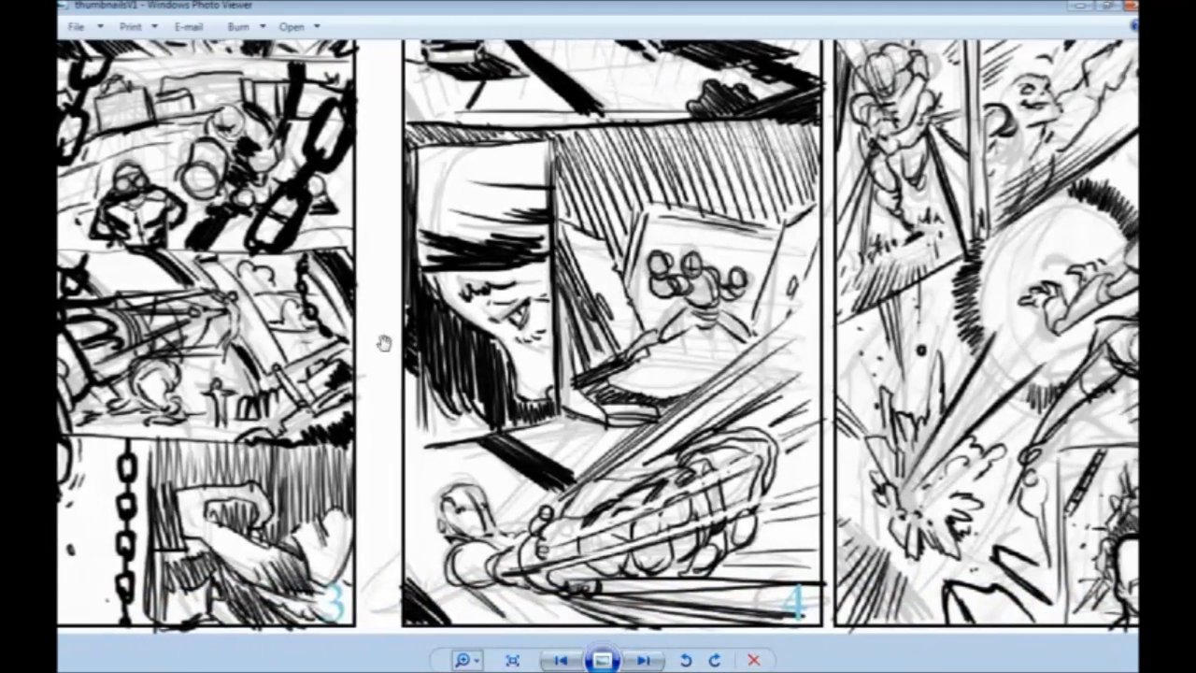
drag(781, 252, 785, 408)
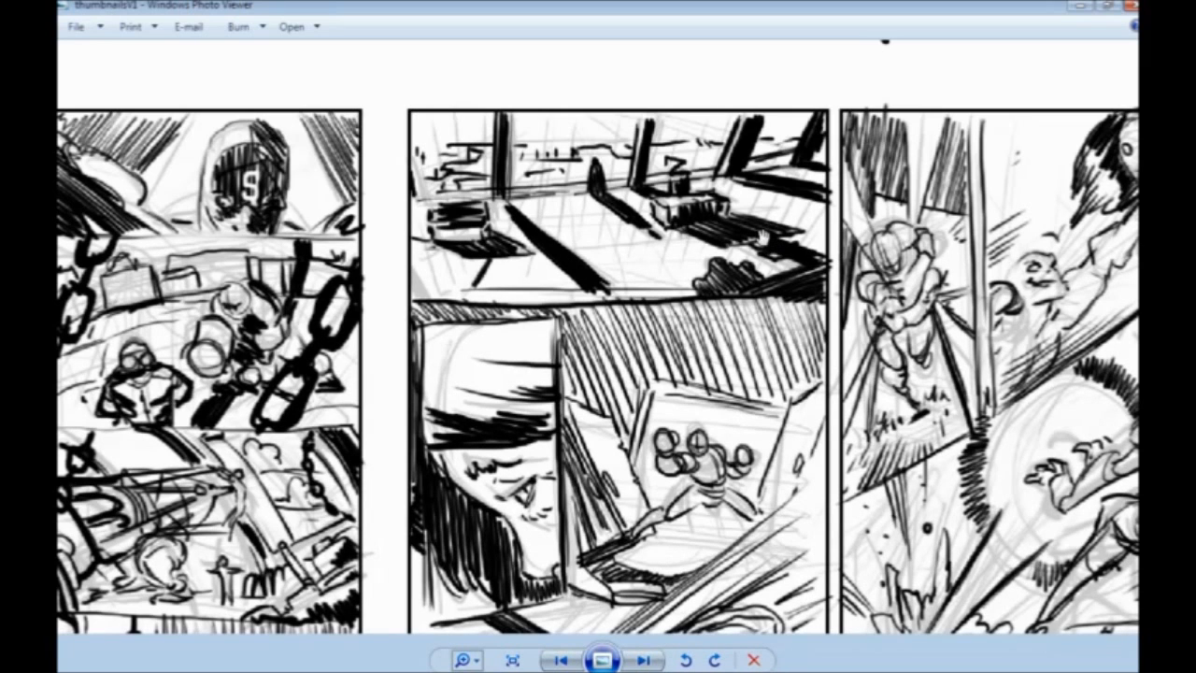
Browse past page 4 and the BWS full-figure page to the thumbnails beside the D.P.S. fight spread
drag(846, 356, 568, 238)
drag(568, 402, 565, 271)
drag(392, 570, 84, 279)
drag(564, 268, 564, 295)
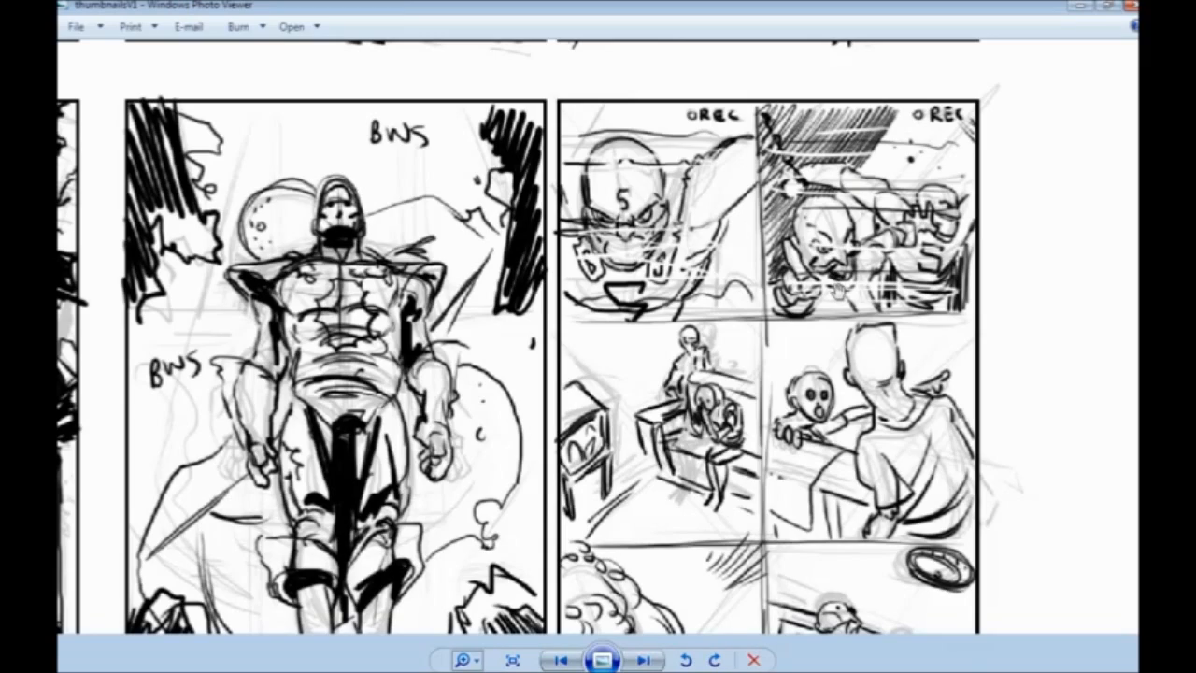
drag(801, 364, 870, 90)
mouse_move(141, 535)
mouse_down()
mouse_move(174, 502)
mouse_move(750, 214)
mouse_move(776, 177)
mouse_move(761, 155)
mouse_up()
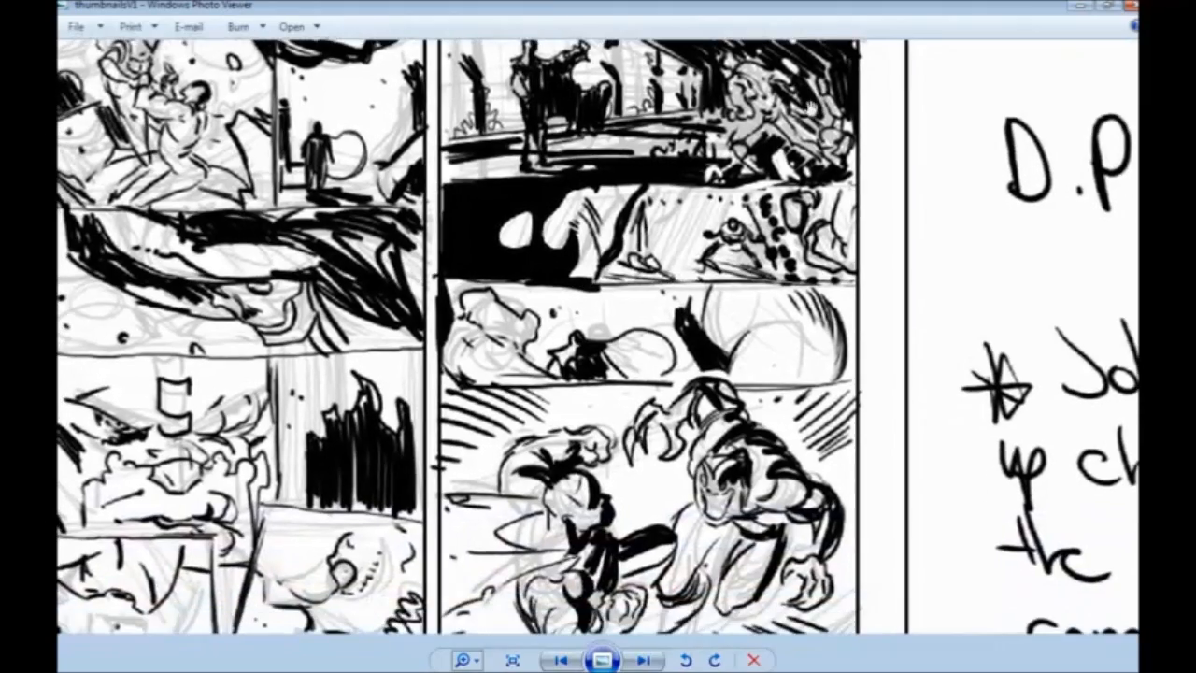
Examine the fight thumbnails from page 14 back to pages 13 and 12, continuing down to the STAT panel pages
mouse_move(446, 208)
mouse_down()
mouse_move(676, 184)
mouse_move(816, 151)
mouse_move(741, 247)
mouse_up()
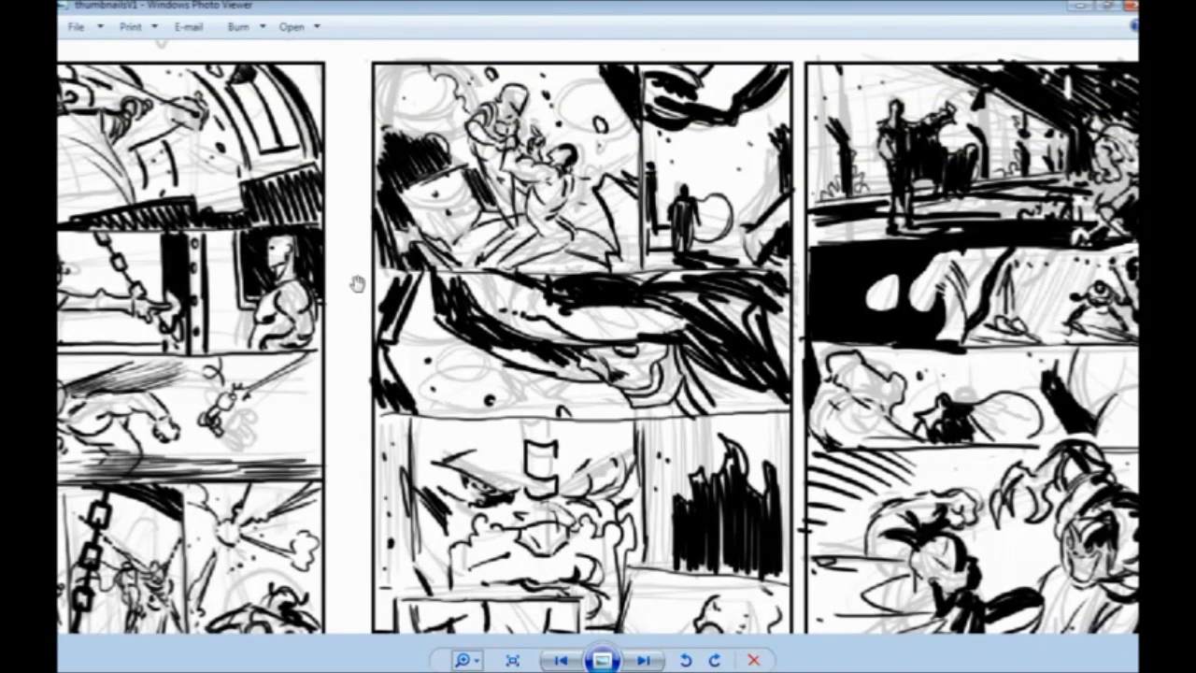
drag(171, 283, 612, 266)
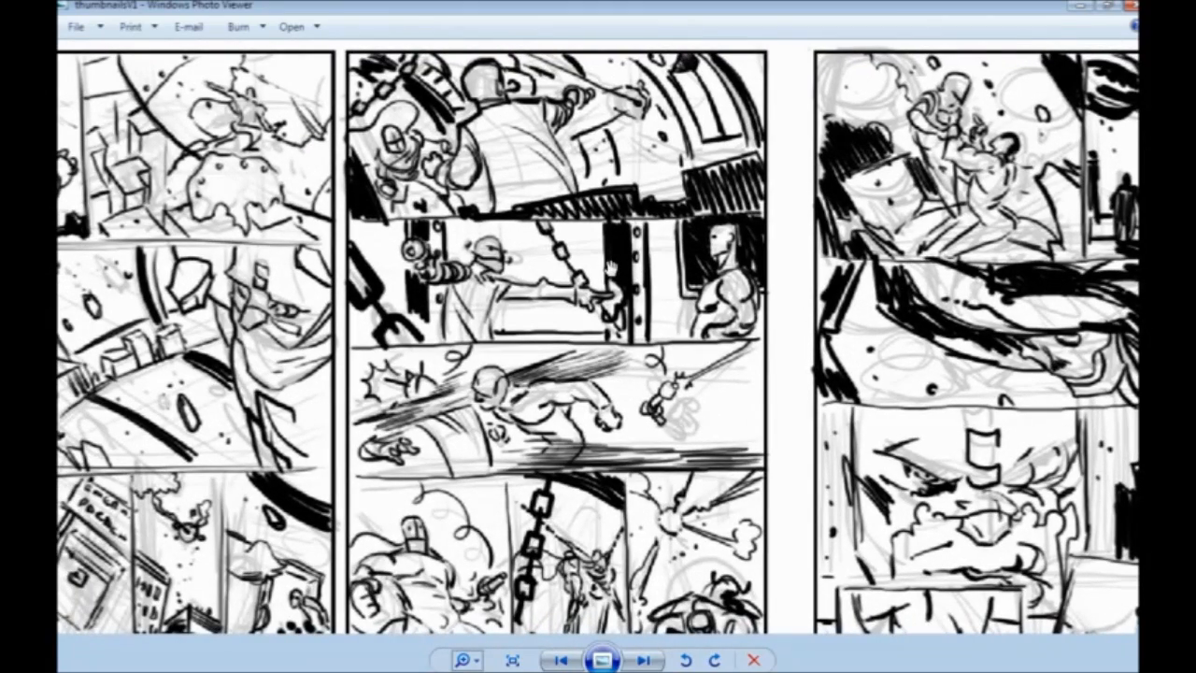
drag(616, 334, 650, 255)
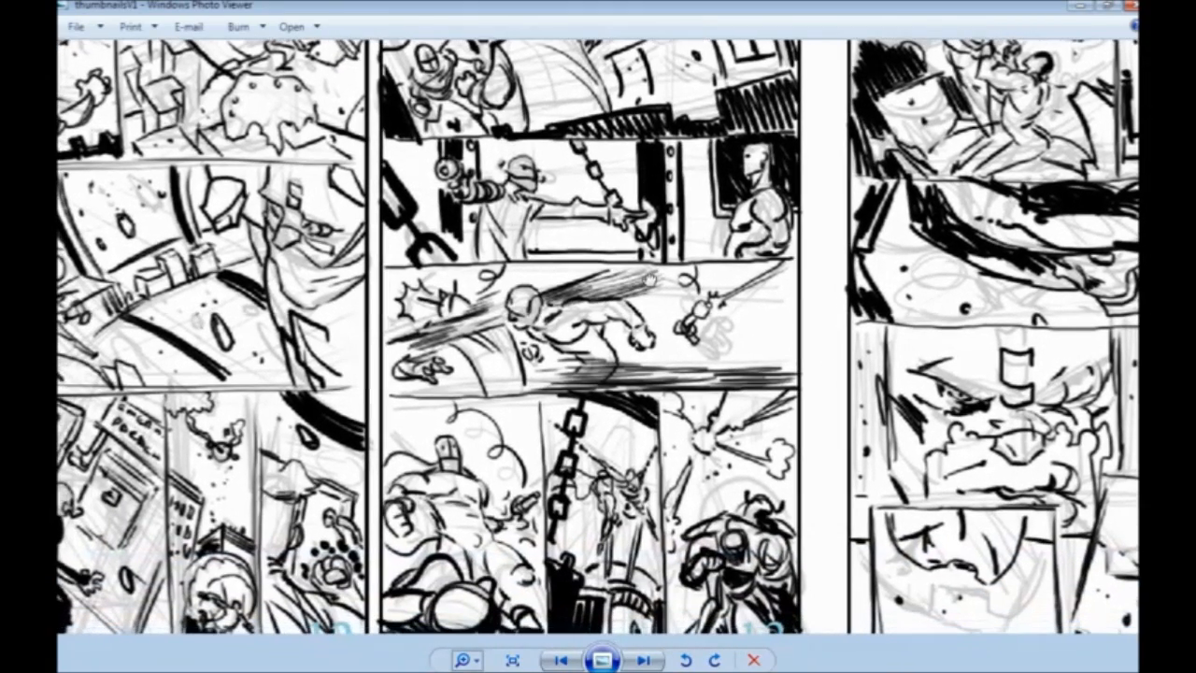
mouse_move(342, 324)
mouse_down()
mouse_move(654, 372)
mouse_move(694, 393)
mouse_up()
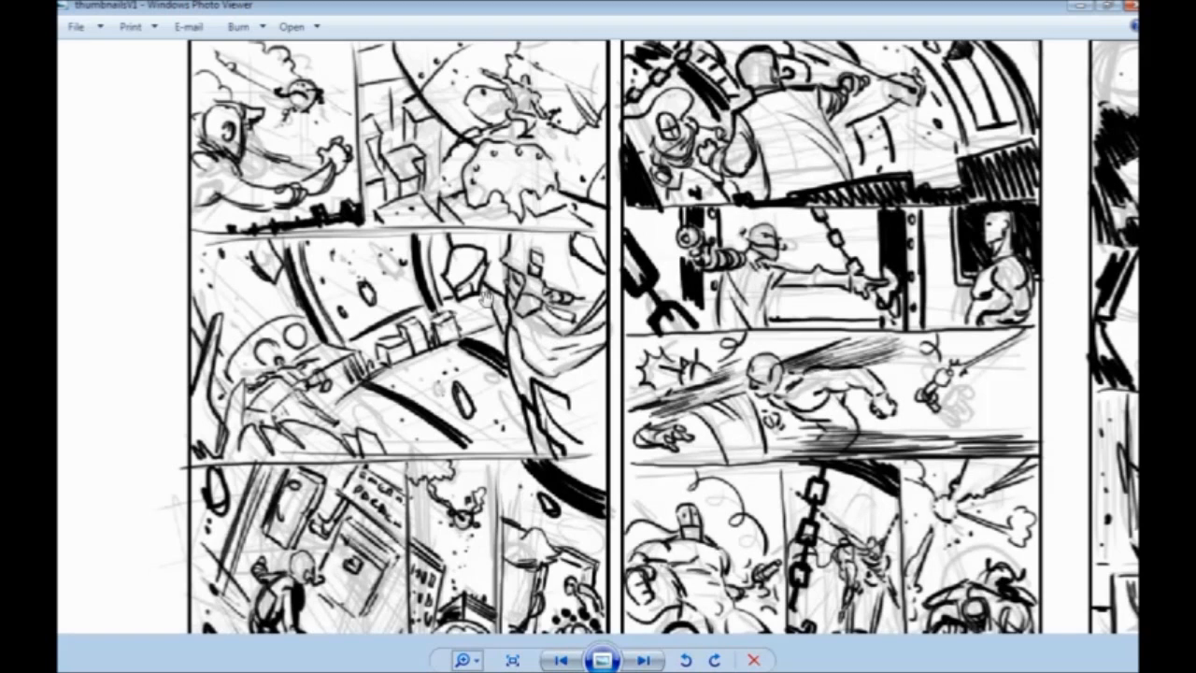
scroll(486, 297, down, 7)
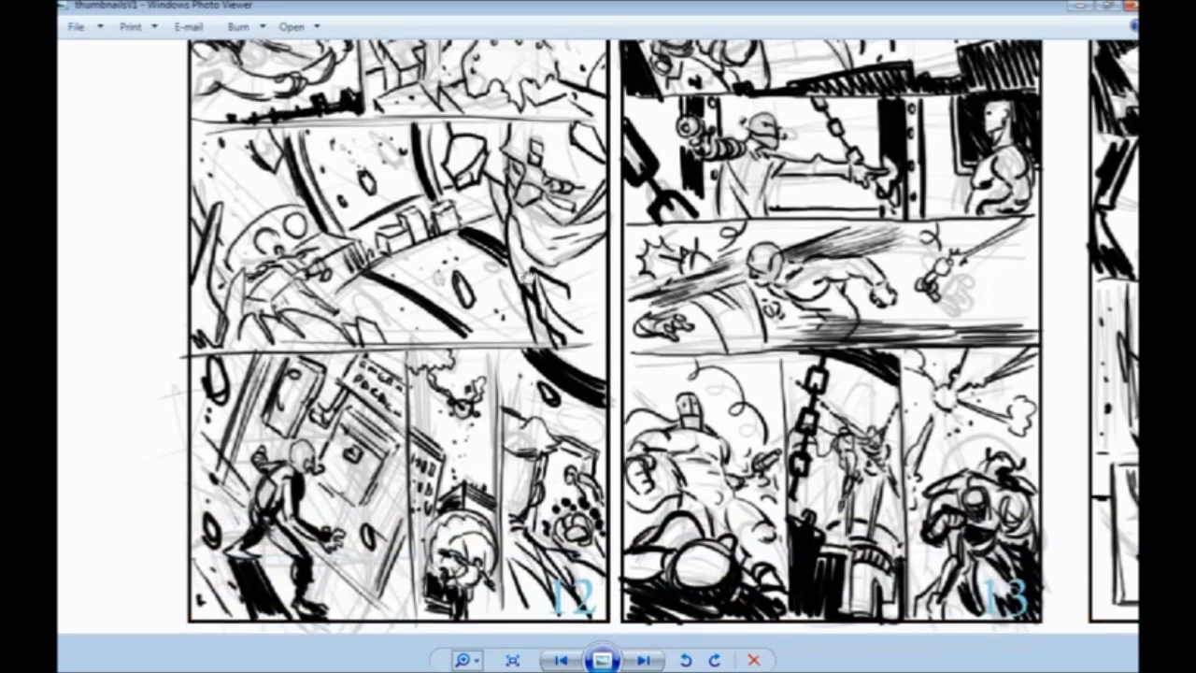
scroll(673, 138, down, 1)
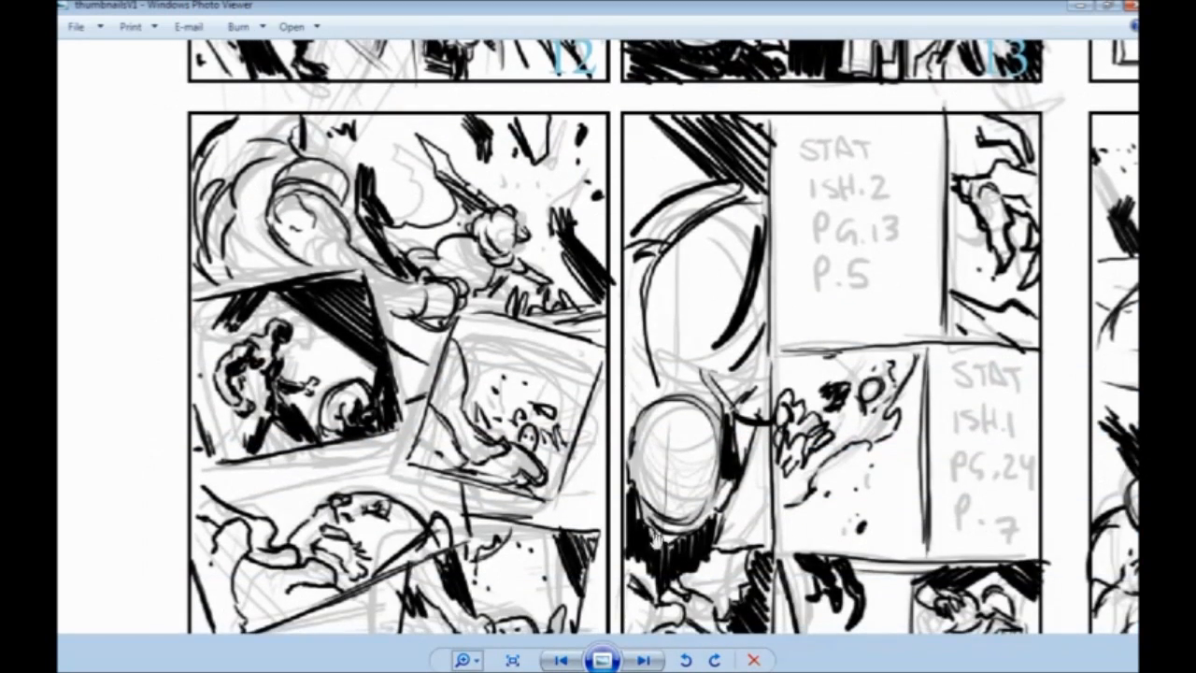
Review the page 18 to 21 thumbnails at a smaller zoom and enlarge page 20
click(467, 660)
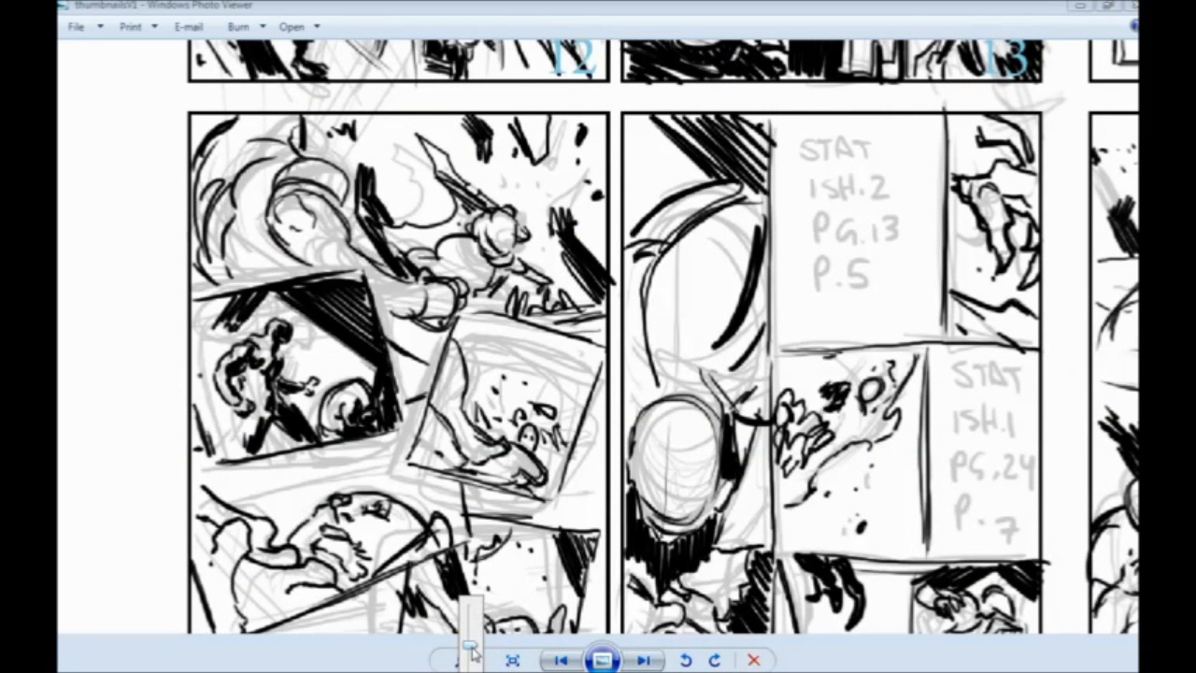
drag(478, 651, 483, 657)
scroll(349, 412, down, 1)
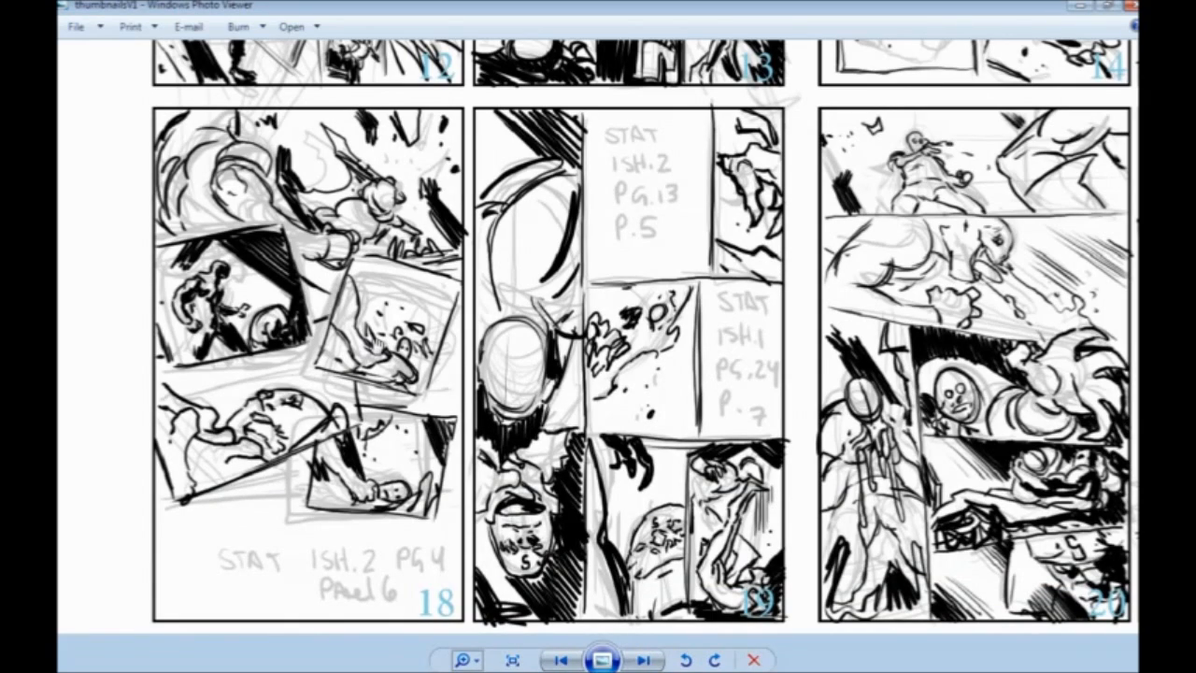
drag(973, 362, 560, 341)
click(470, 661)
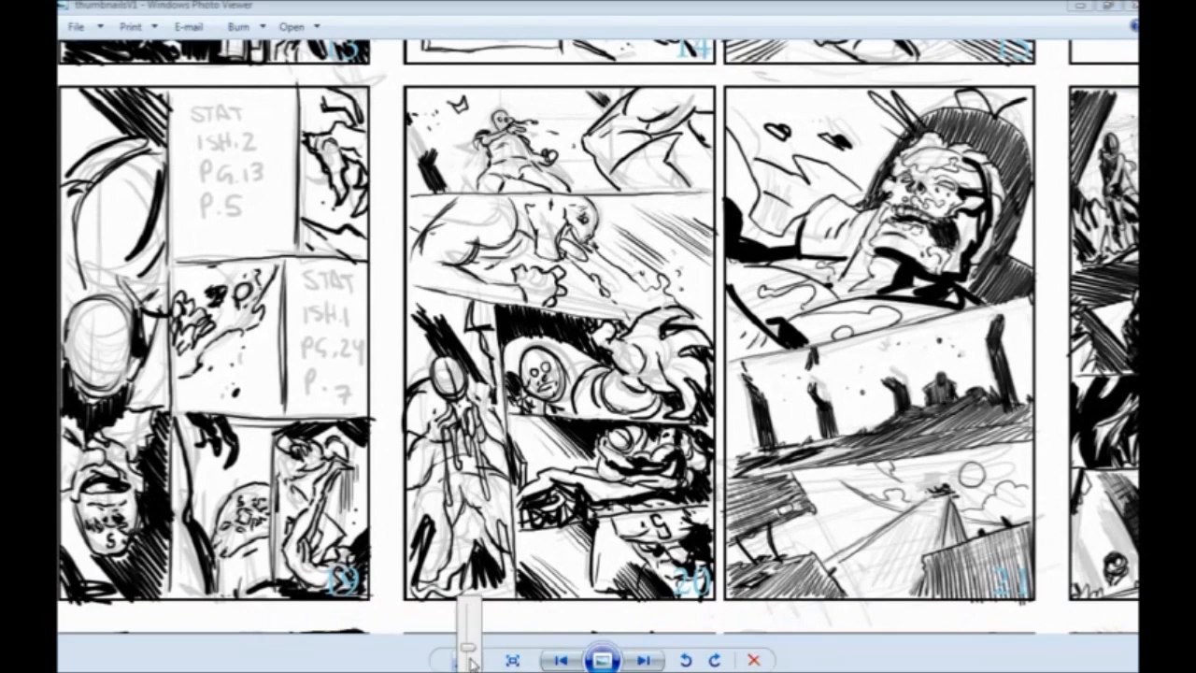
drag(470, 657, 468, 626)
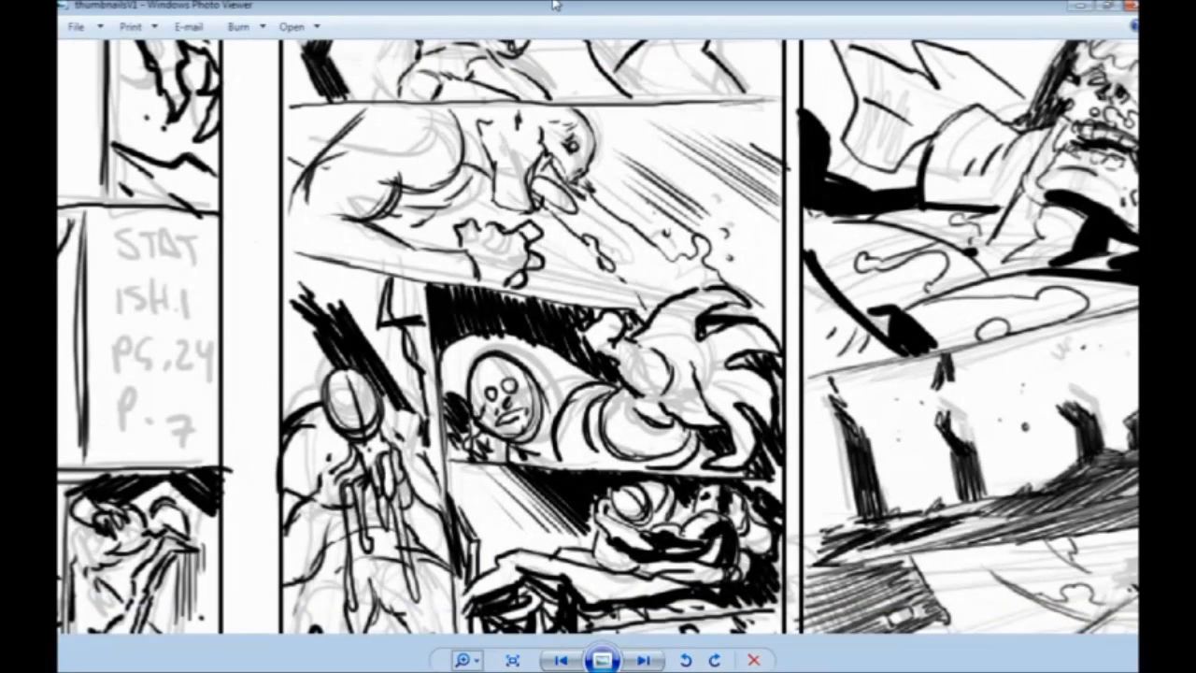
Shrink the thumbnailsV1 viewer into a narrow floating window and fit the page 20 thumbnail inside it
drag(556, 6, 547, 58)
drag(1094, 236, 687, 236)
drag(596, 292, 364, 234)
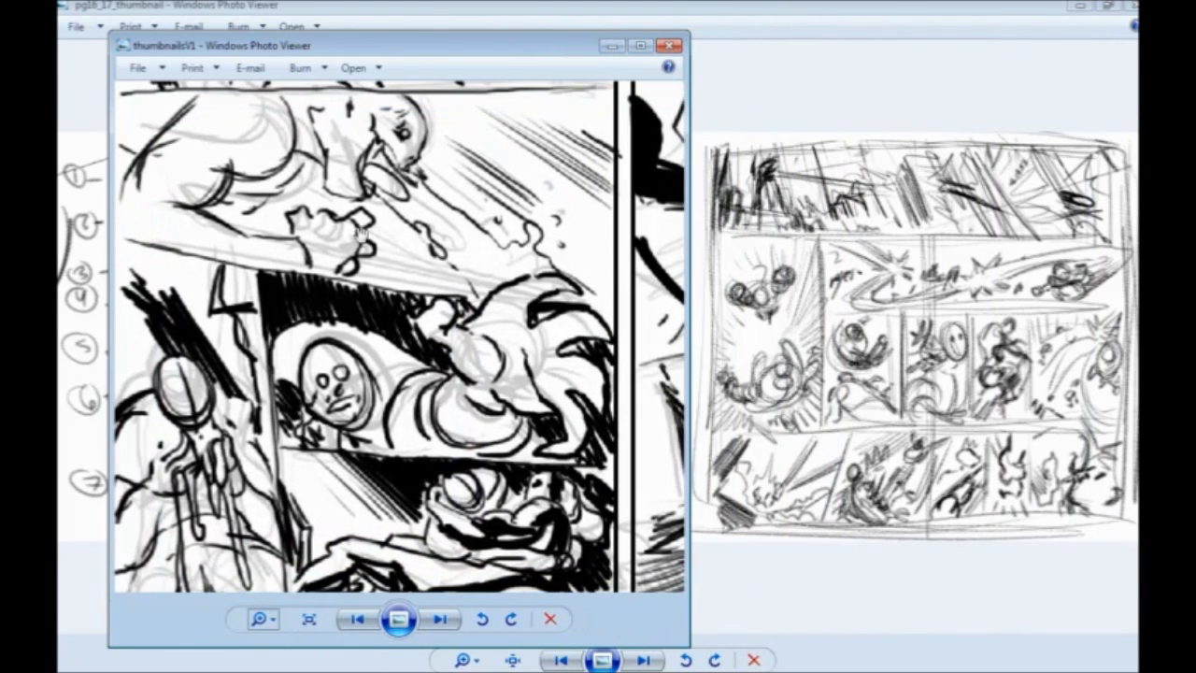
drag(391, 34, 391, 2)
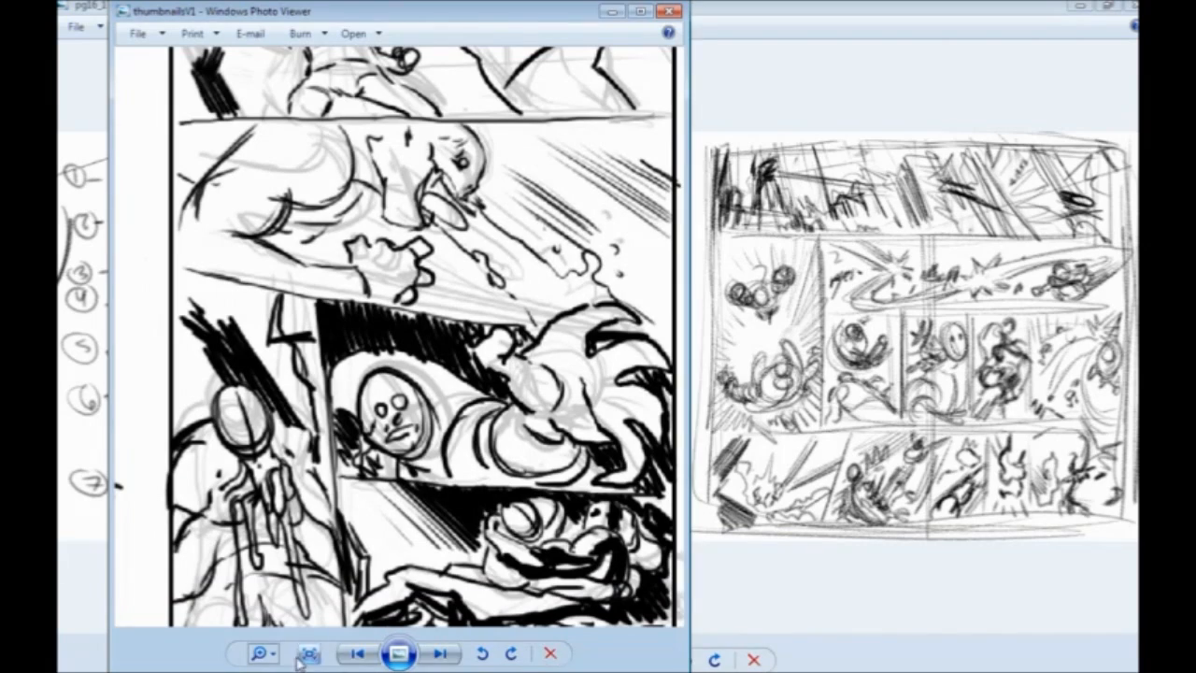
click(274, 653)
drag(279, 645, 283, 655)
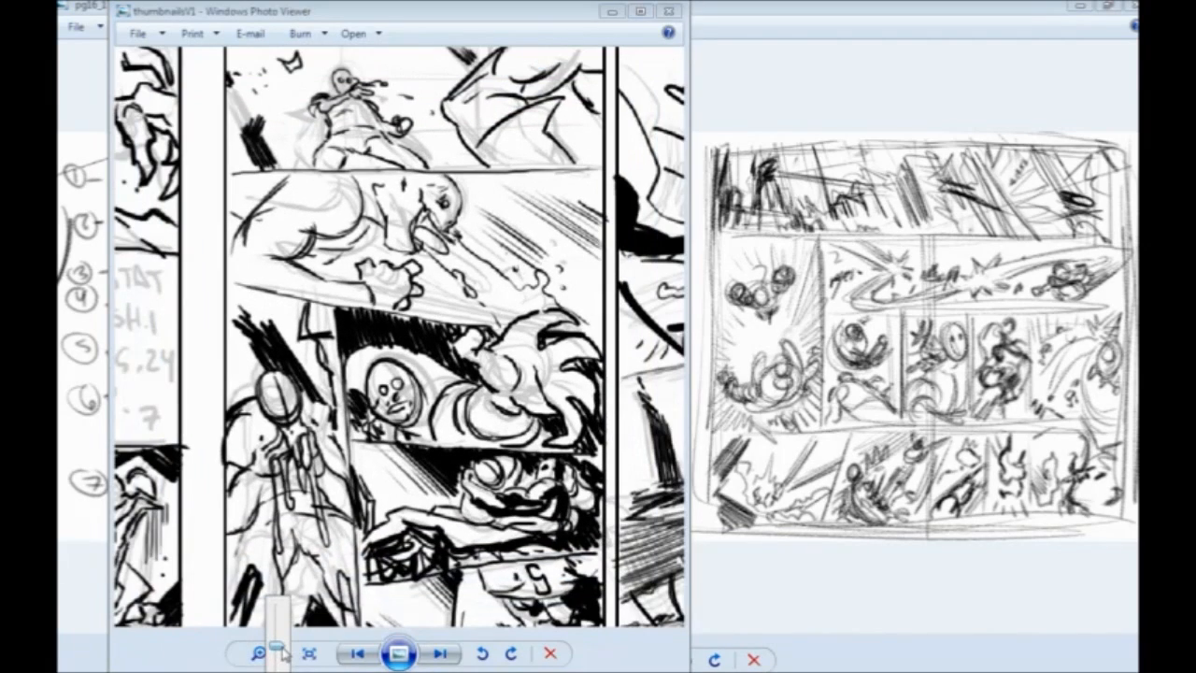
click(375, 486)
drag(418, 356, 371, 322)
Clear away the pg16_17_thumbnail and stand_rough_thumb_pg07 viewers and shift the thumbnailsV1 window aside
click(1023, 9)
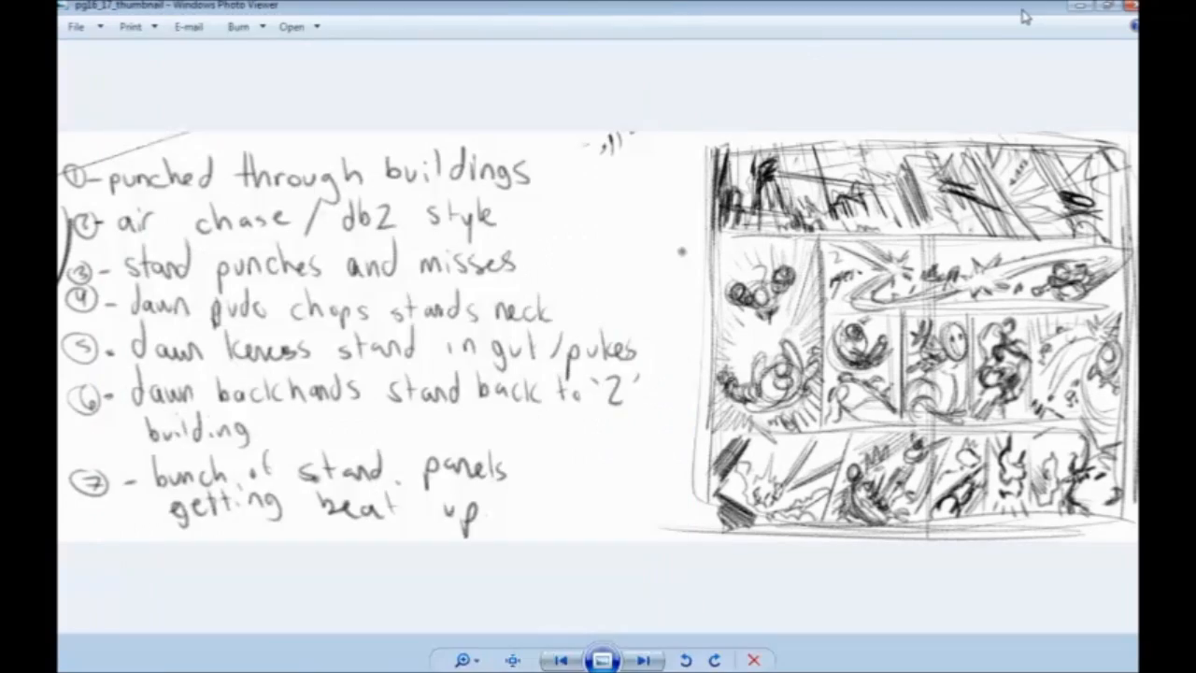
drag(1020, 10, 955, 86)
click(1020, 79)
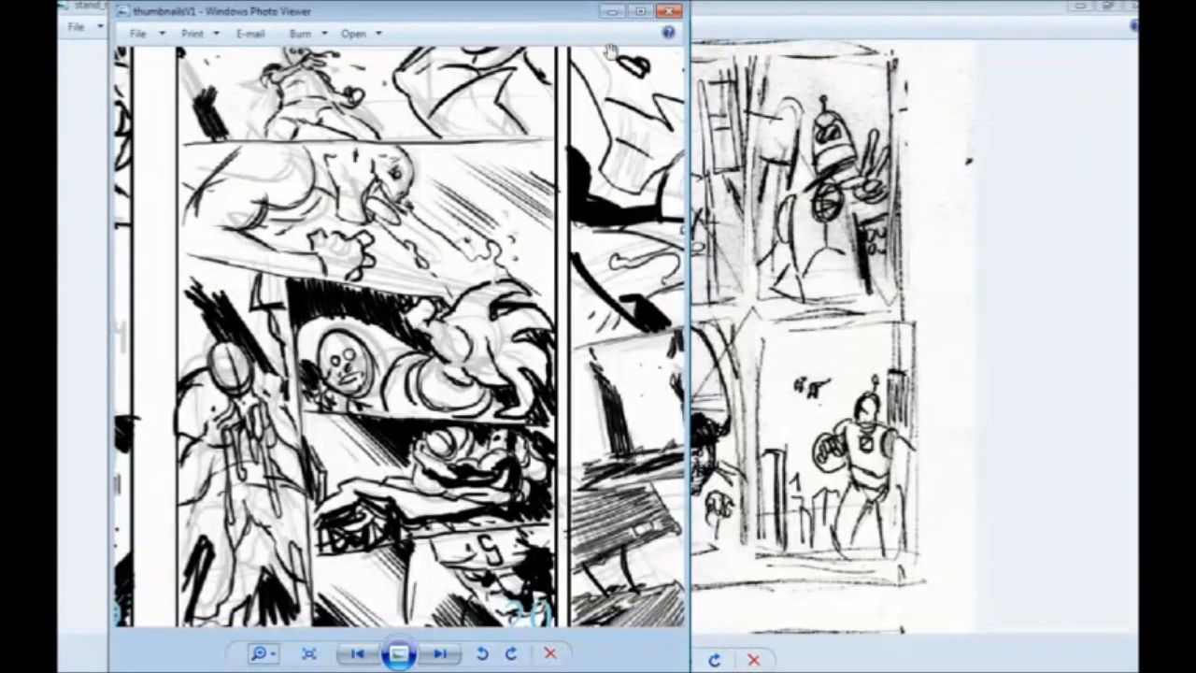
drag(521, 25, 422, 15)
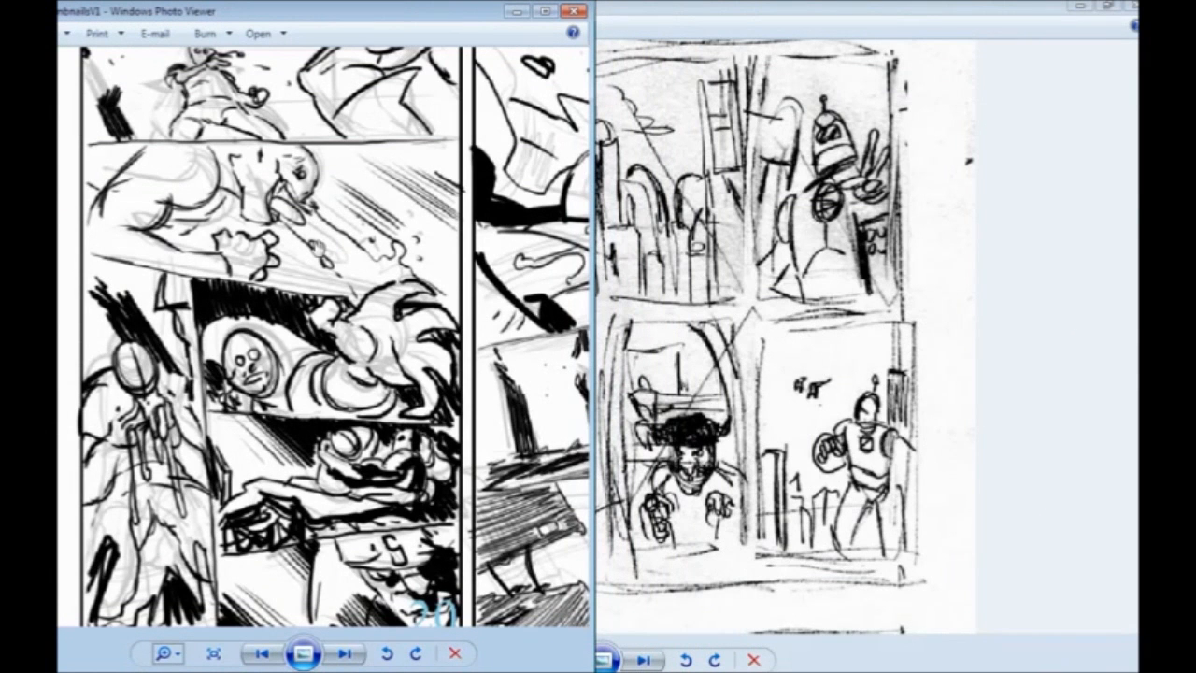
double_click(1053, 15)
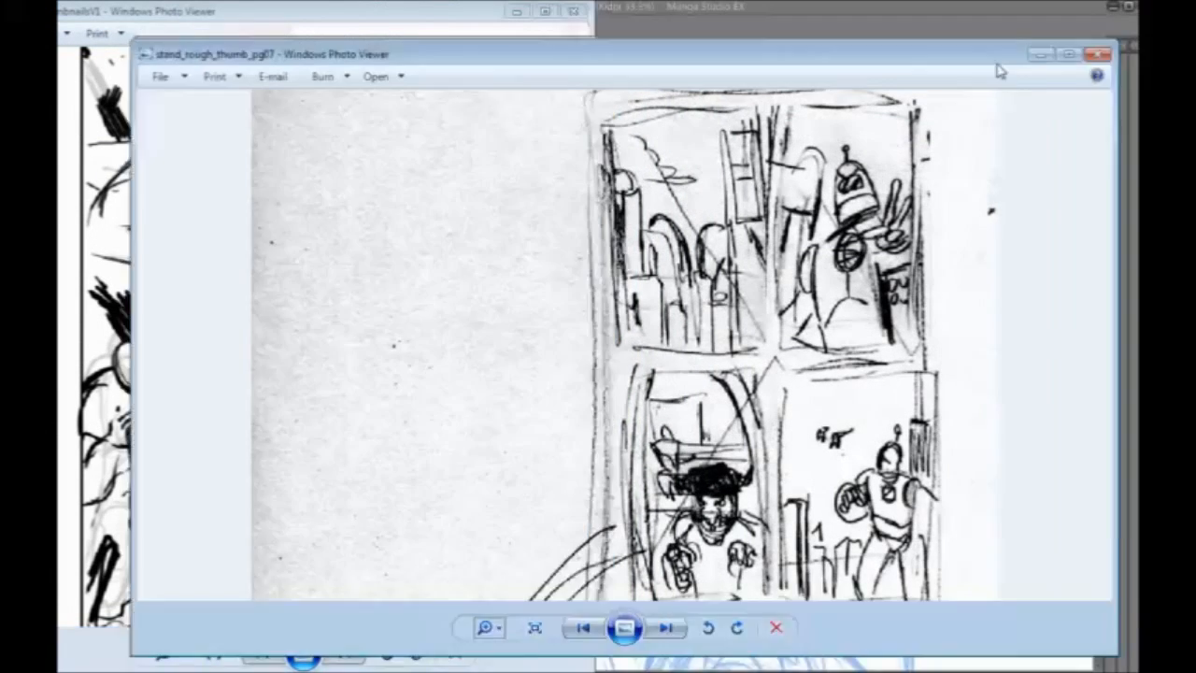
click(1022, 128)
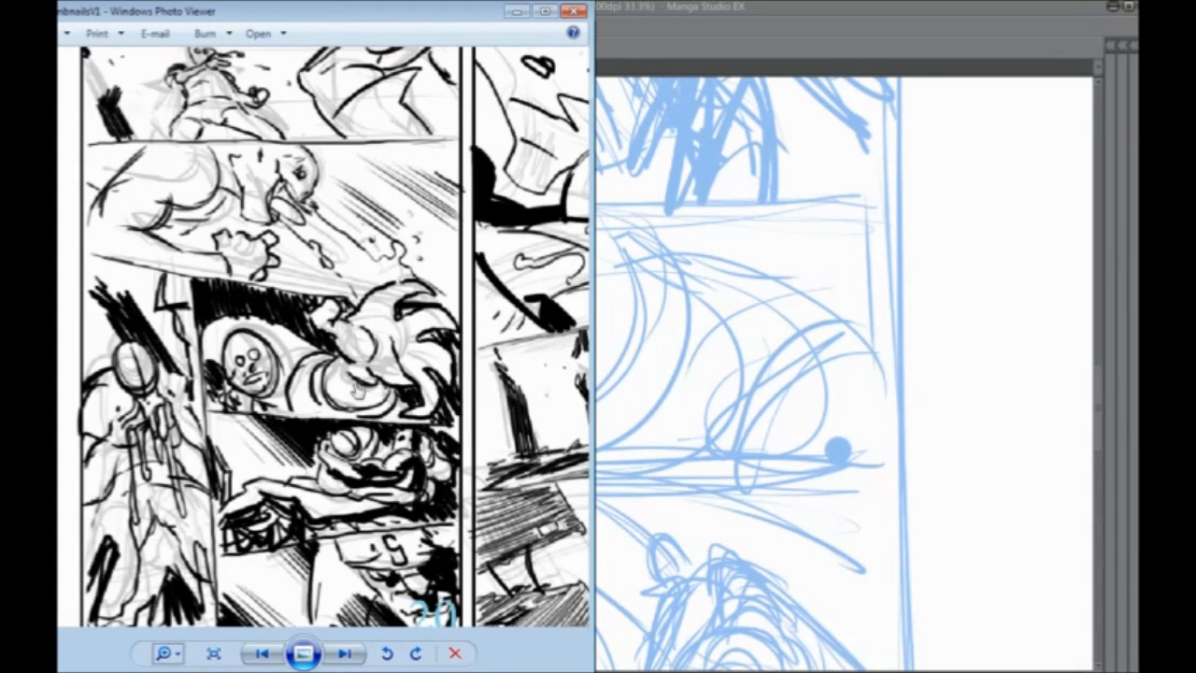
Bring up the inked page20 image and resize its window to sit beside the page 20 thumbnail
key(alt+Tab)
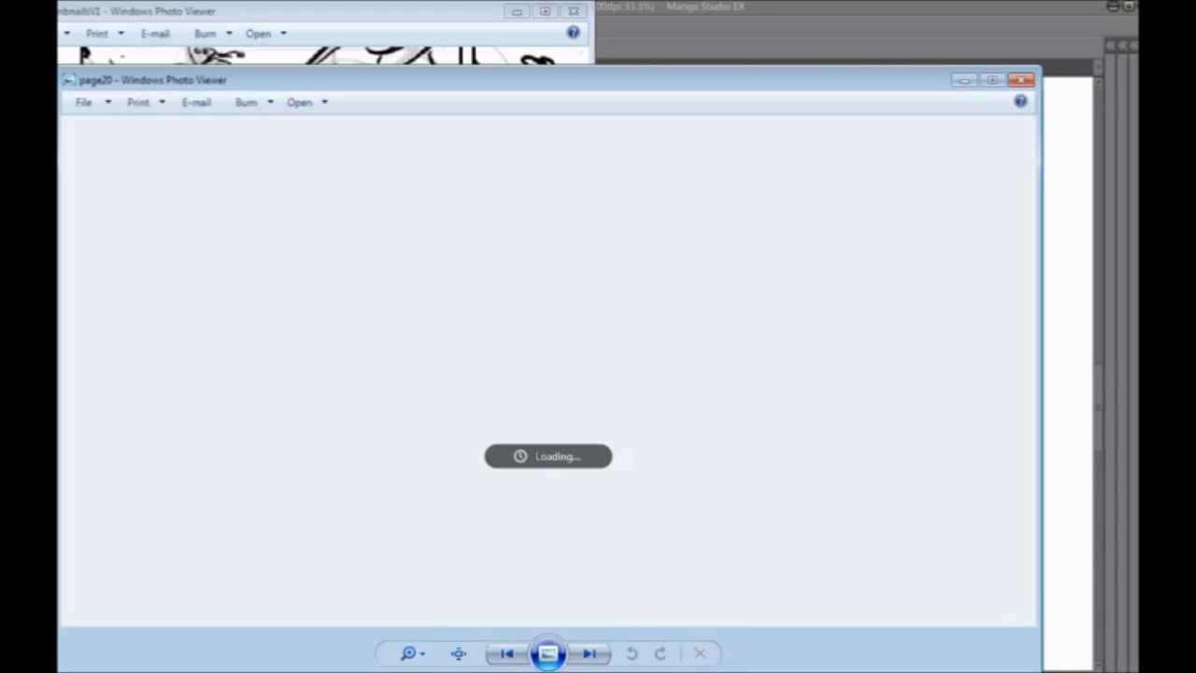
click(992, 79)
double_click(355, 13)
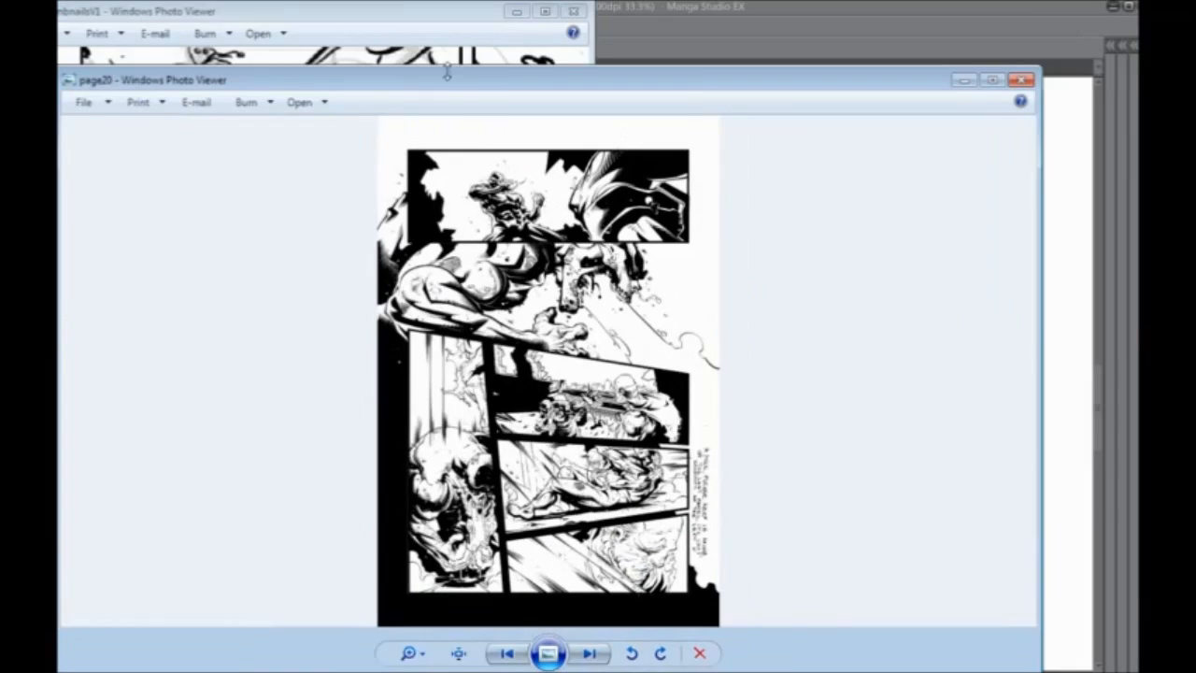
drag(553, 72, 553, 2)
drag(1039, 210, 467, 182)
drag(323, 21, 861, 0)
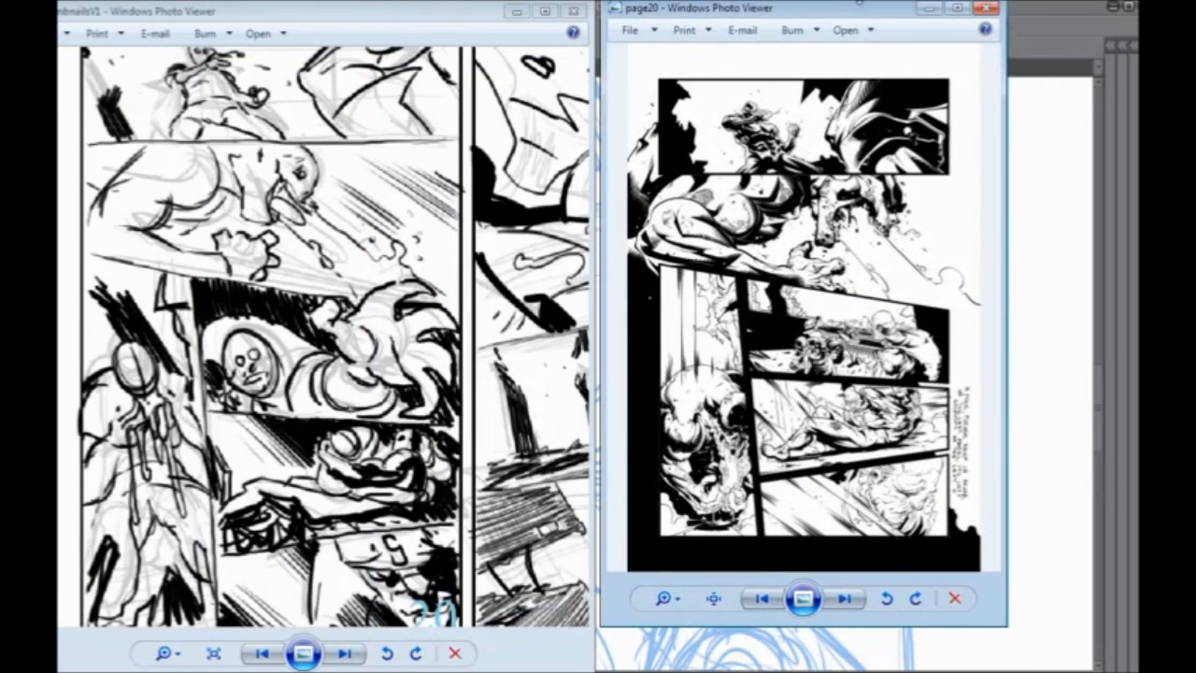
Enlarge the inked page20, align the rough page 20 thumbnail with it, and compare their panels
click(674, 651)
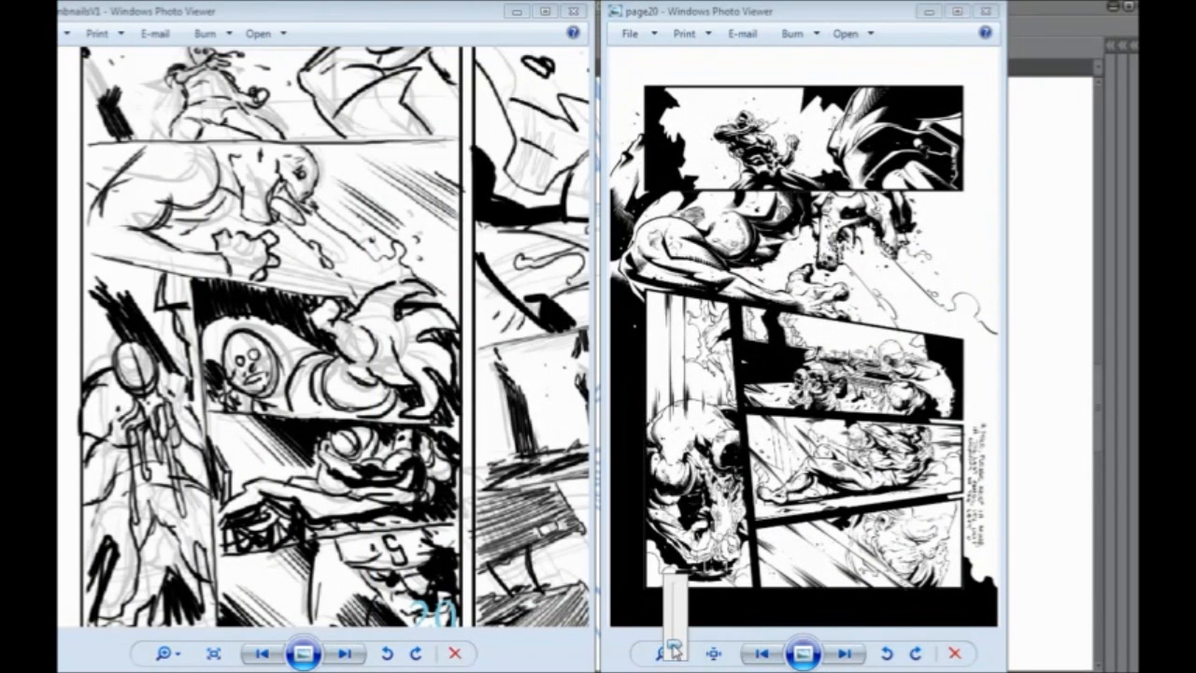
scroll(675, 644, up, 2)
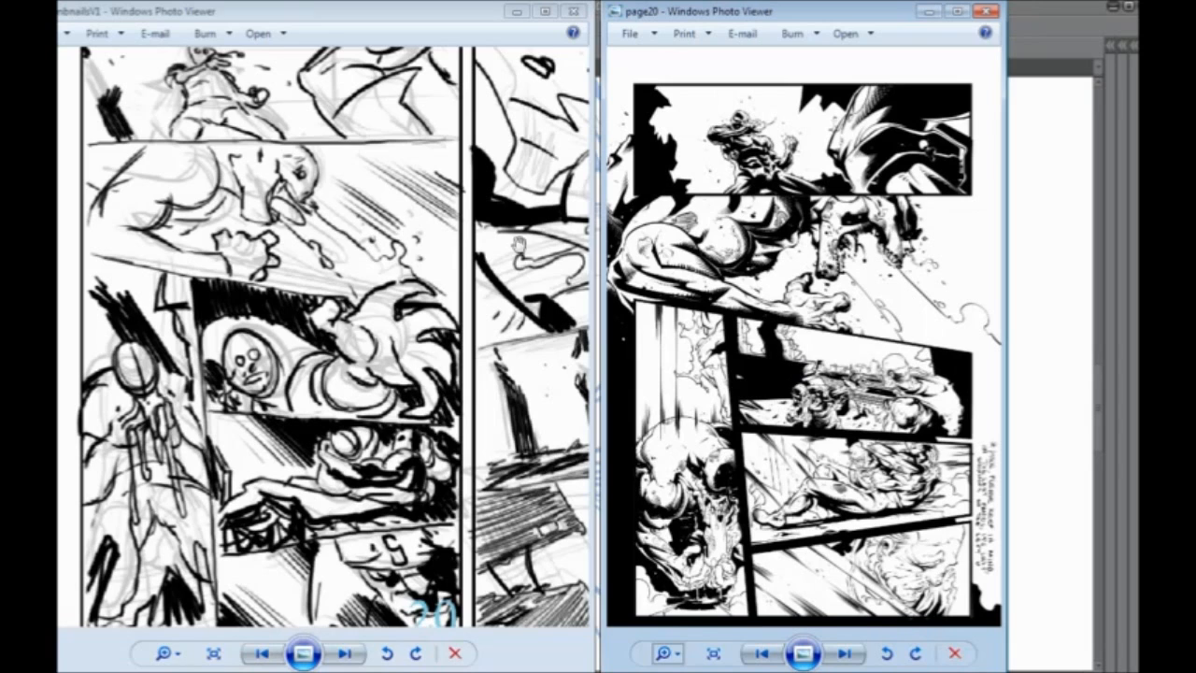
mouse_move(378, 192)
mouse_down()
mouse_move(362, 220)
mouse_move(368, 211)
mouse_up()
click(169, 653)
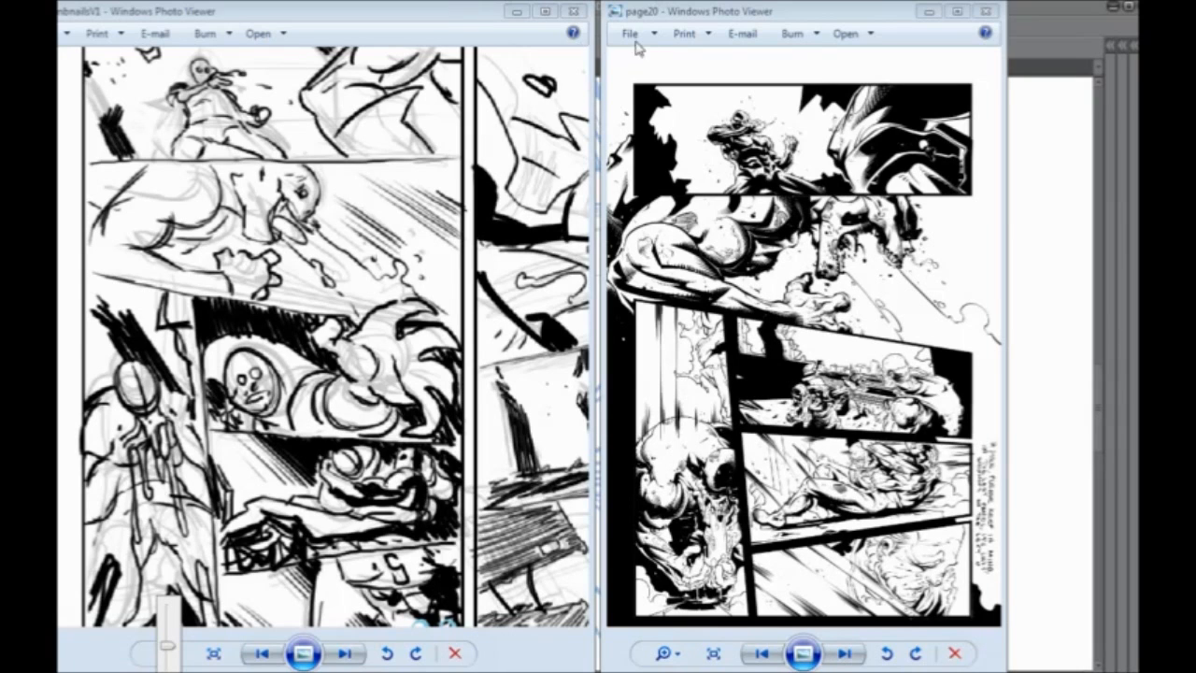
click(734, 21)
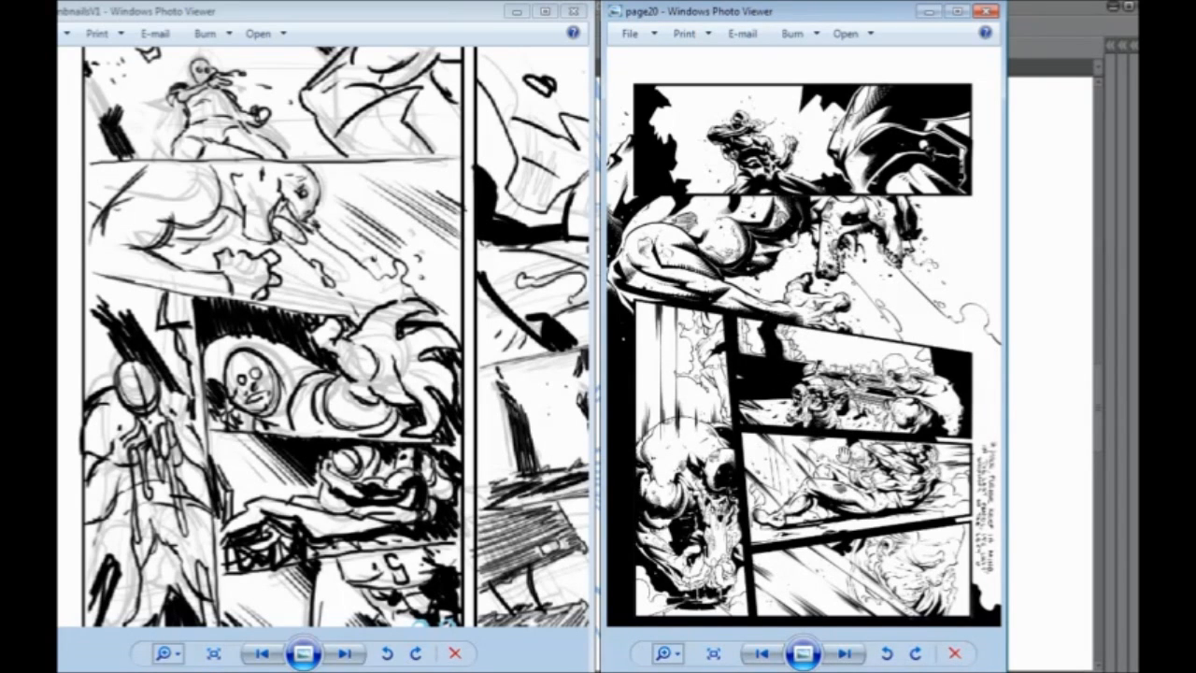
click(372, 12)
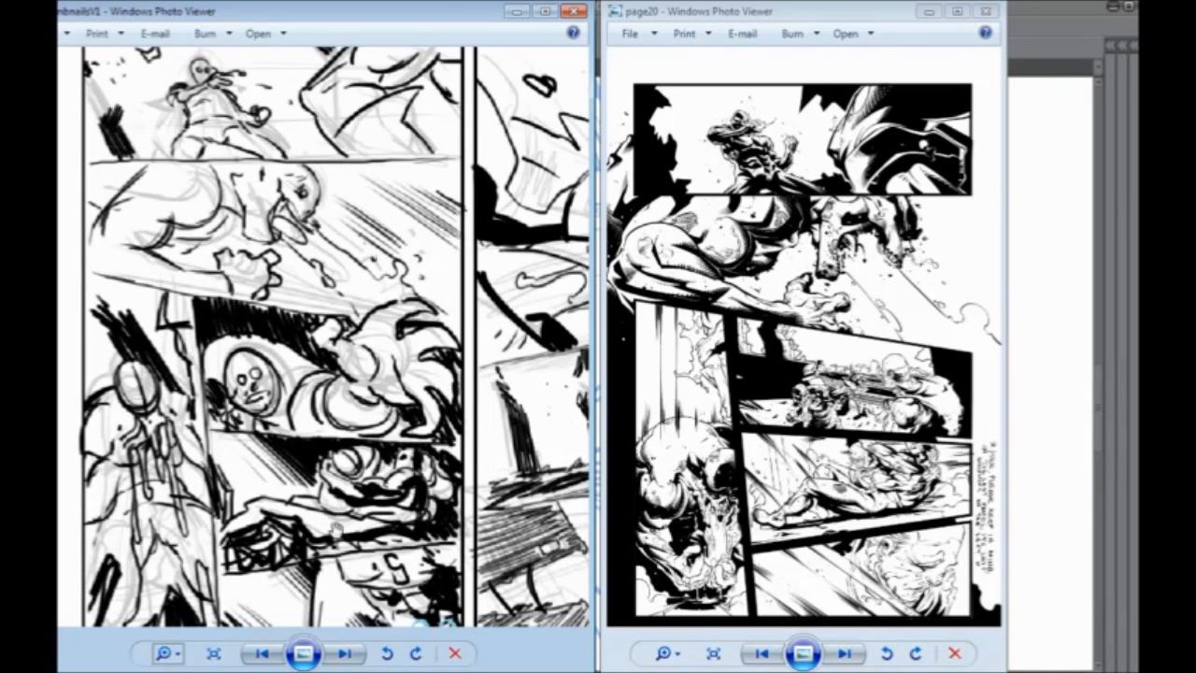
Compare the lower and upper panels of the page 20 thumbnail with the inked page, and close both image viewers
drag(349, 500, 333, 412)
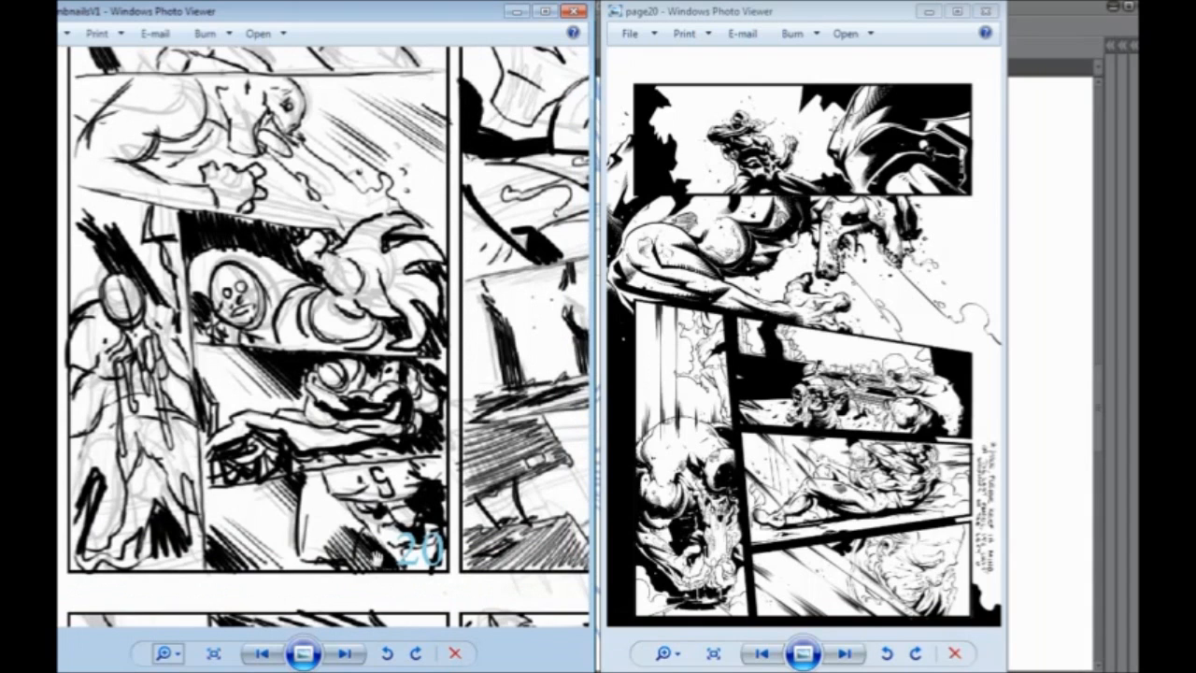
click(840, 580)
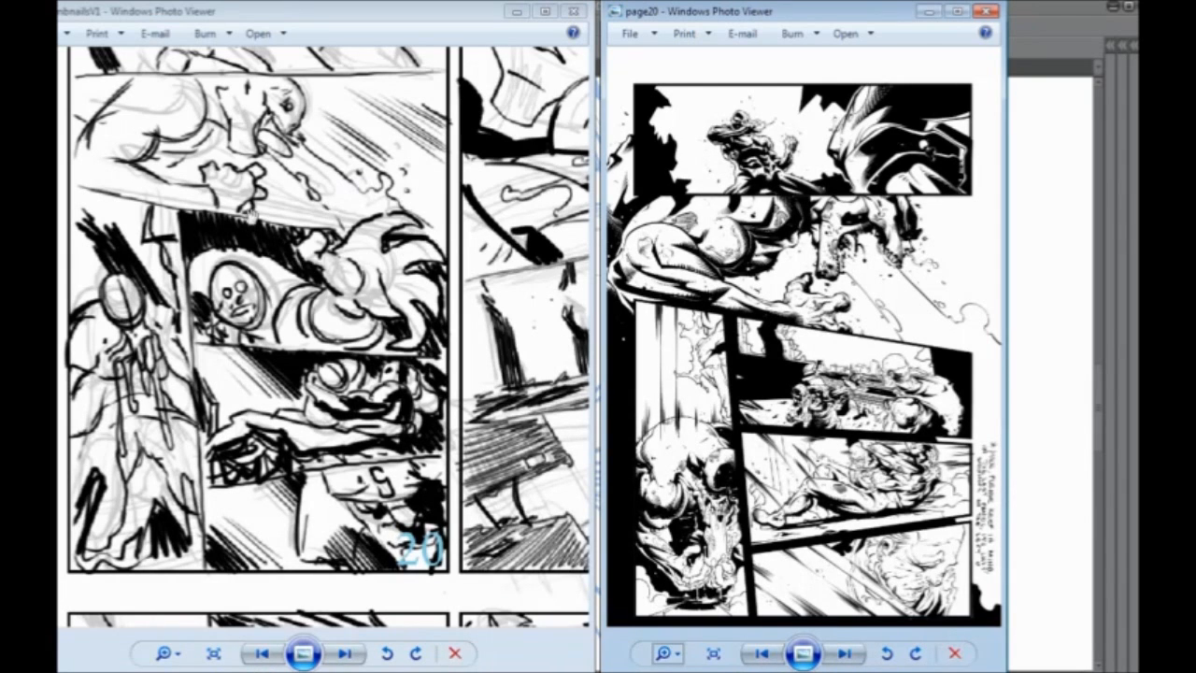
drag(301, 230, 329, 292)
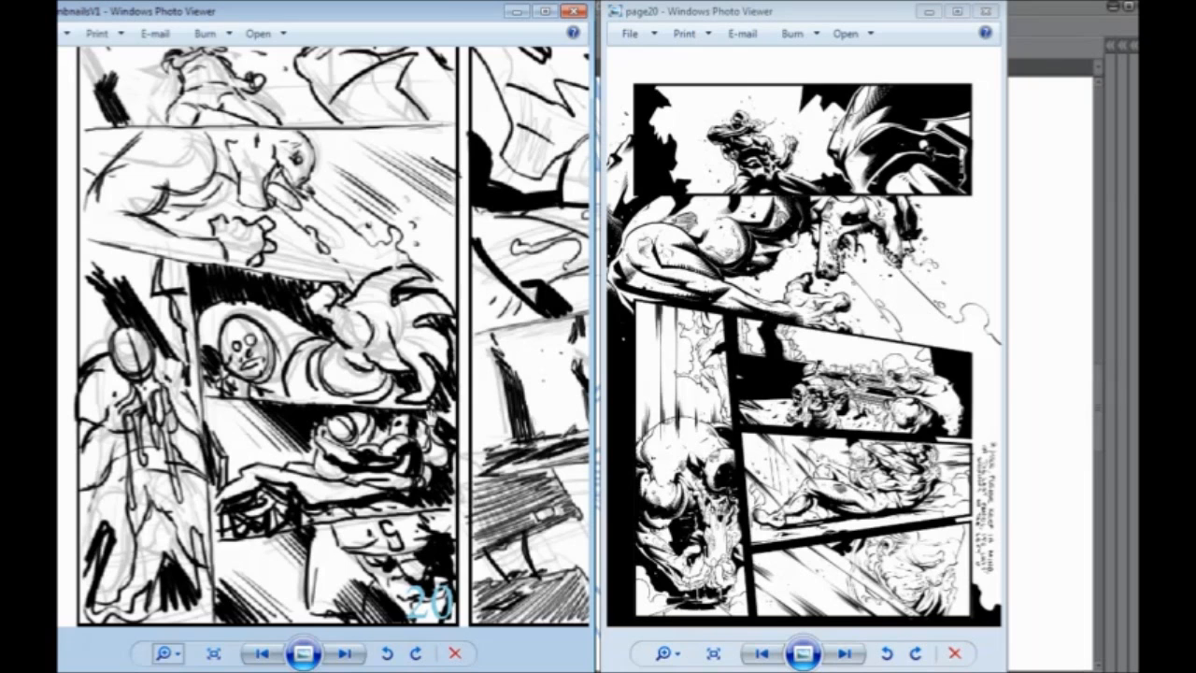
drag(383, 126, 409, 218)
drag(344, 450, 355, 412)
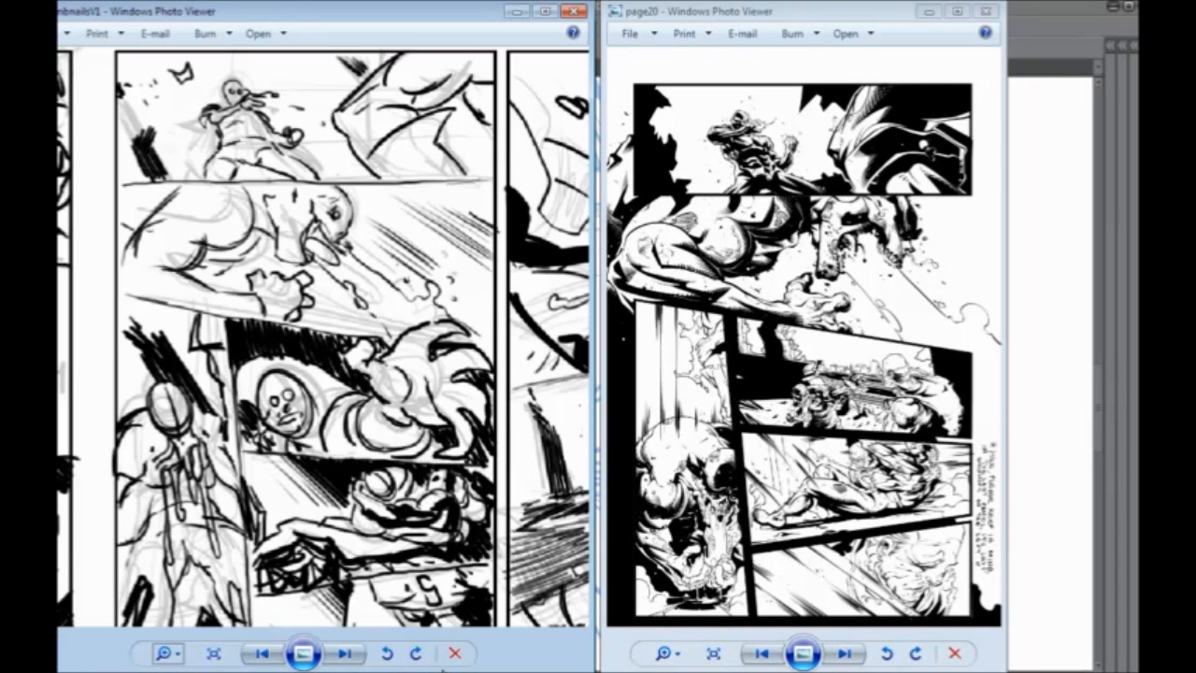
click(573, 10)
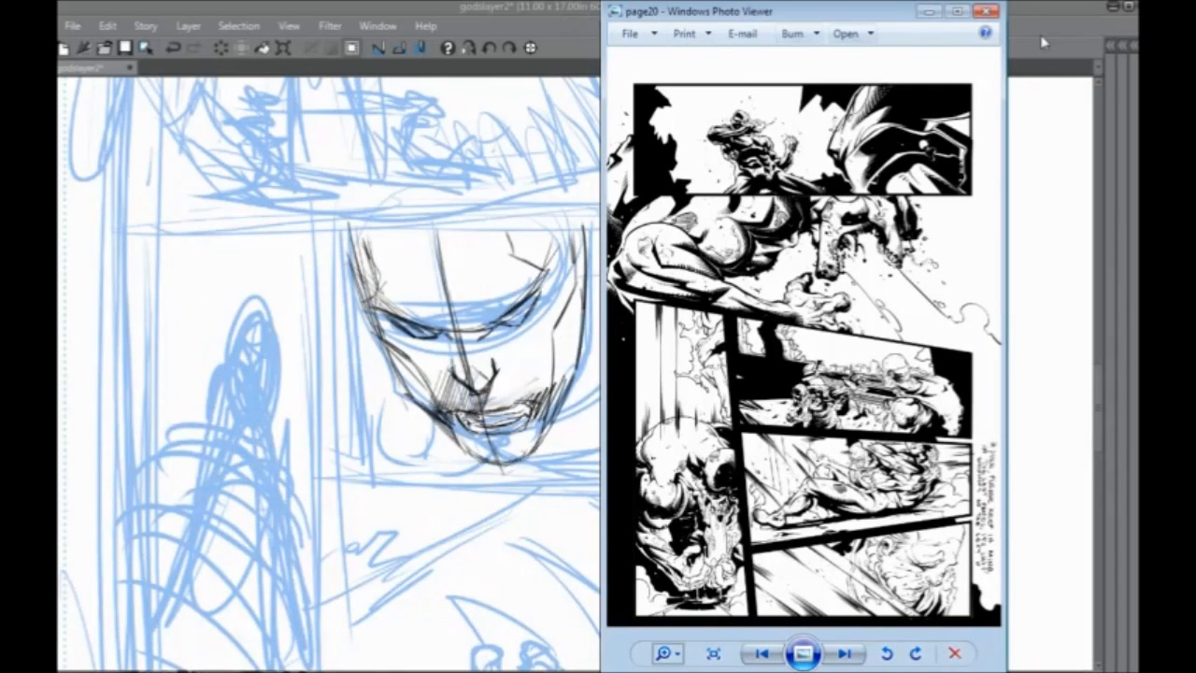
click(986, 11)
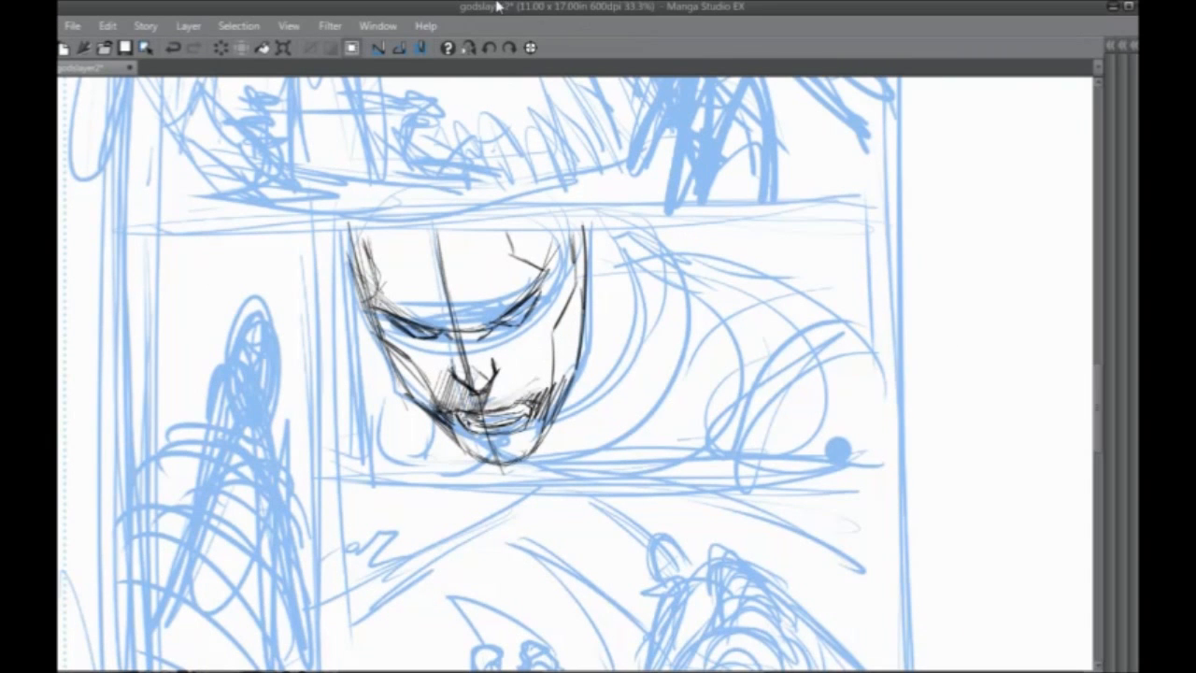
Darken the mouth and chin shading on the close-up face, and thicken the brow and eyelid on its left side
mouse_move(531, 413)
mouse_down()
mouse_move(522, 426)
mouse_move(509, 415)
mouse_move(520, 409)
mouse_move(488, 415)
mouse_up()
drag(493, 411, 441, 418)
drag(460, 412, 458, 423)
mouse_move(468, 414)
mouse_down()
mouse_move(453, 420)
mouse_move(477, 442)
mouse_move(458, 439)
mouse_move(465, 467)
mouse_up()
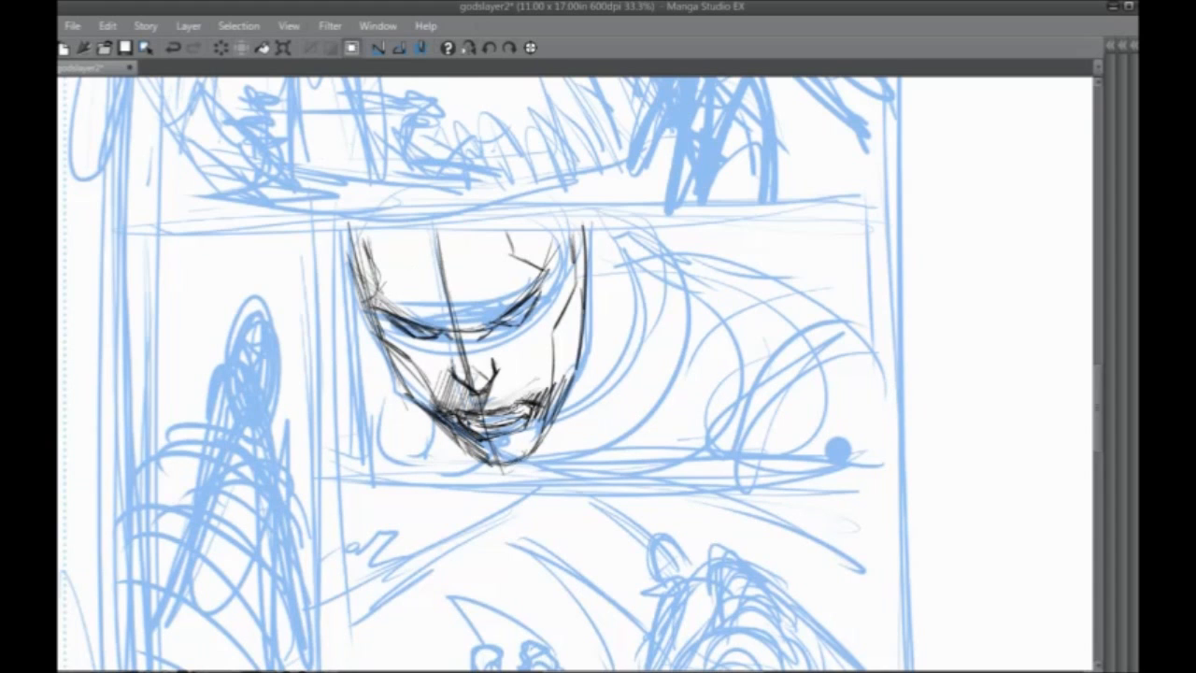
mouse_move(396, 323)
mouse_down()
mouse_move(420, 342)
mouse_move(445, 323)
mouse_up()
drag(380, 297, 413, 315)
drag(411, 320, 447, 329)
mouse_move(385, 302)
mouse_down()
mouse_move(441, 327)
mouse_move(392, 312)
mouse_up()
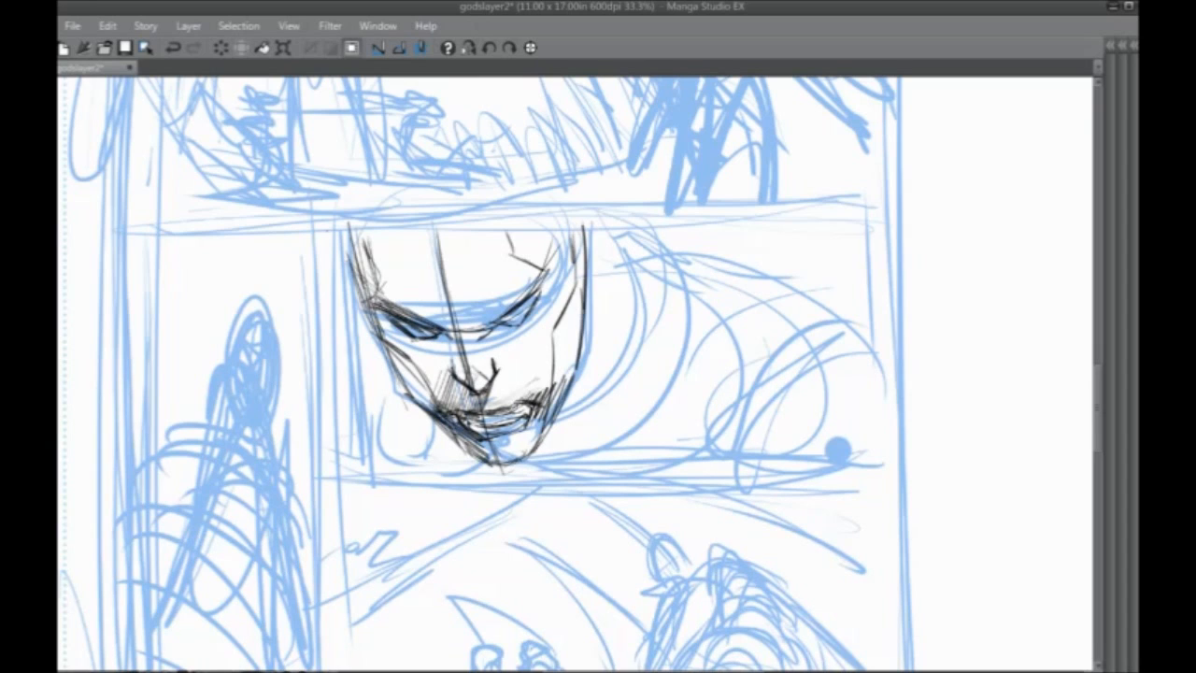
Hatch shadow along the left cheek and add crease lines across the forehead, between the brows and beside the right eye
drag(404, 359, 441, 394)
drag(377, 325, 445, 392)
mouse_move(388, 351)
mouse_down()
mouse_move(452, 419)
mouse_move(428, 388)
mouse_up()
drag(448, 263, 549, 333)
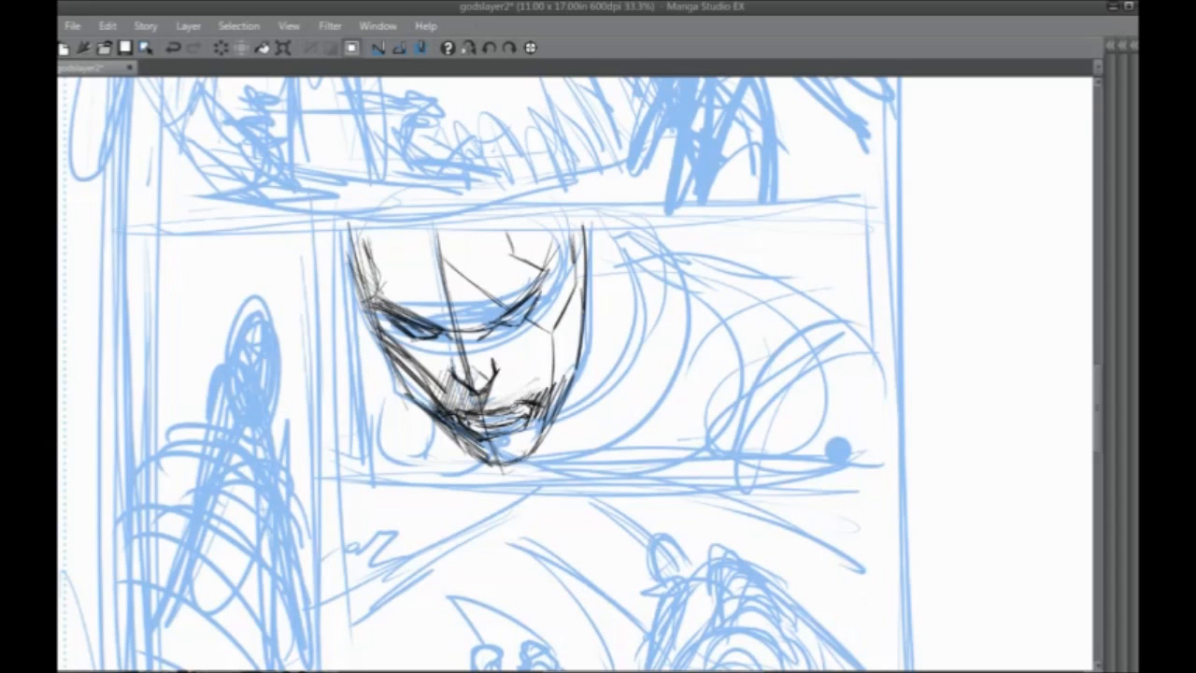
drag(474, 327, 500, 310)
mouse_move(542, 275)
mouse_down()
mouse_move(486, 324)
mouse_move(475, 308)
mouse_move(521, 329)
mouse_move(490, 344)
mouse_move(542, 345)
mouse_up()
drag(431, 335, 419, 351)
Erase the sketched mouth from the face and mirror the canvas view
mouse_move(525, 377)
mouse_down()
mouse_move(535, 383)
mouse_move(467, 423)
mouse_move(489, 441)
mouse_move(426, 393)
mouse_move(471, 454)
mouse_move(423, 372)
mouse_up()
mouse_move(450, 424)
mouse_down()
mouse_move(392, 347)
mouse_move(413, 385)
mouse_up()
click(469, 47)
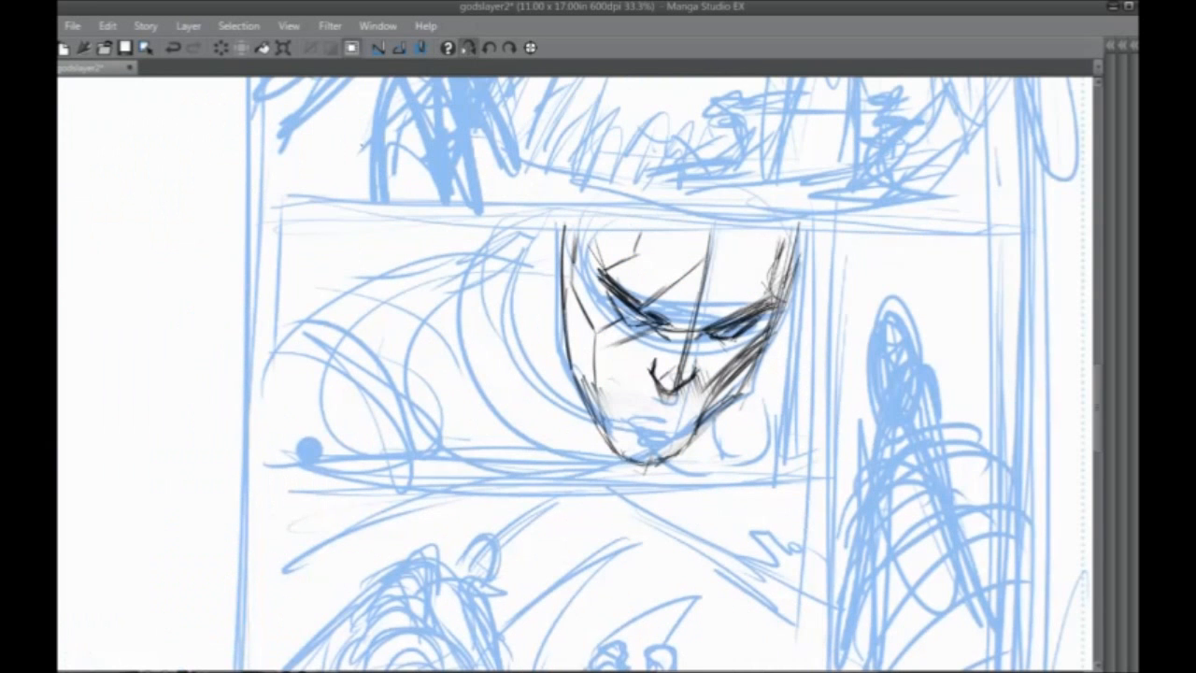
Strengthen the jaw, chin and side contour of the mirrored face, and add a line rising from the outer brow
mouse_move(755, 357)
mouse_down()
mouse_move(695, 439)
mouse_move(635, 467)
mouse_up()
mouse_move(663, 458)
mouse_down()
mouse_move(616, 469)
mouse_move(552, 328)
mouse_move(555, 234)
mouse_up()
drag(563, 310, 559, 219)
drag(604, 276, 606, 198)
Add furrow lines above the nose bridge and a contour running from the outer eye down the cheek to the jaw
mouse_move(695, 249)
mouse_down()
mouse_move(671, 323)
mouse_move(684, 297)
mouse_up()
drag(721, 267, 708, 325)
drag(705, 249, 679, 381)
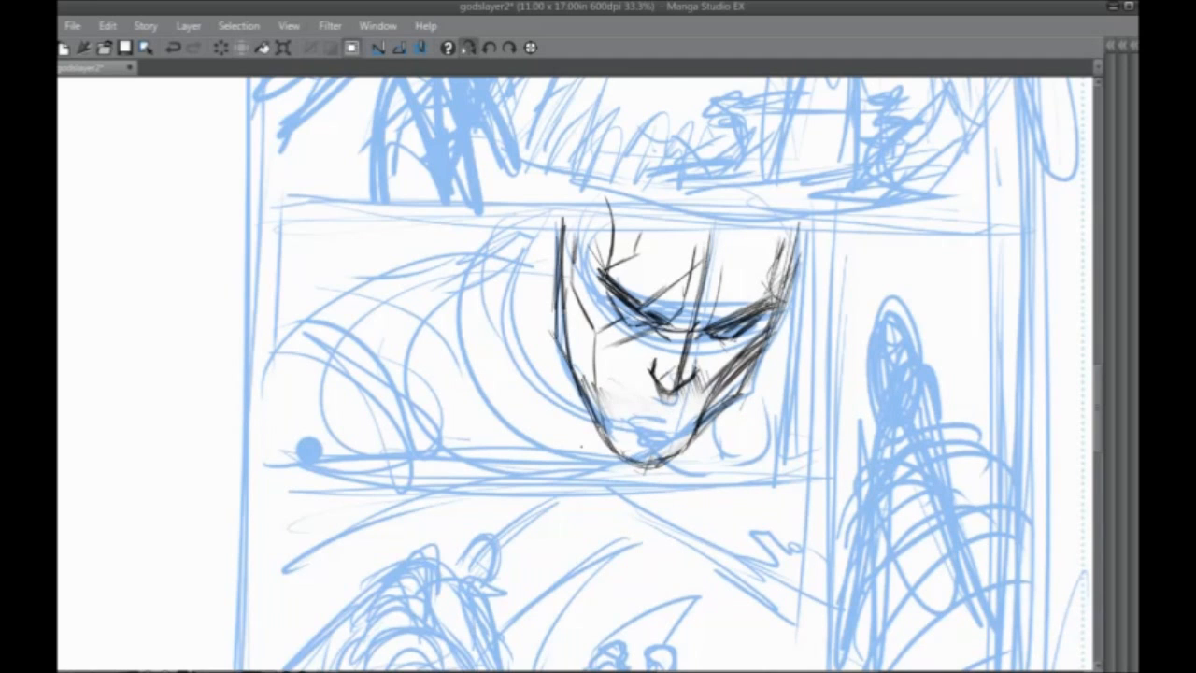
drag(698, 301, 694, 321)
drag(712, 280, 699, 319)
mouse_move(715, 237)
mouse_down()
mouse_move(704, 292)
mouse_move(613, 317)
mouse_up()
drag(598, 283, 586, 364)
drag(588, 313, 598, 453)
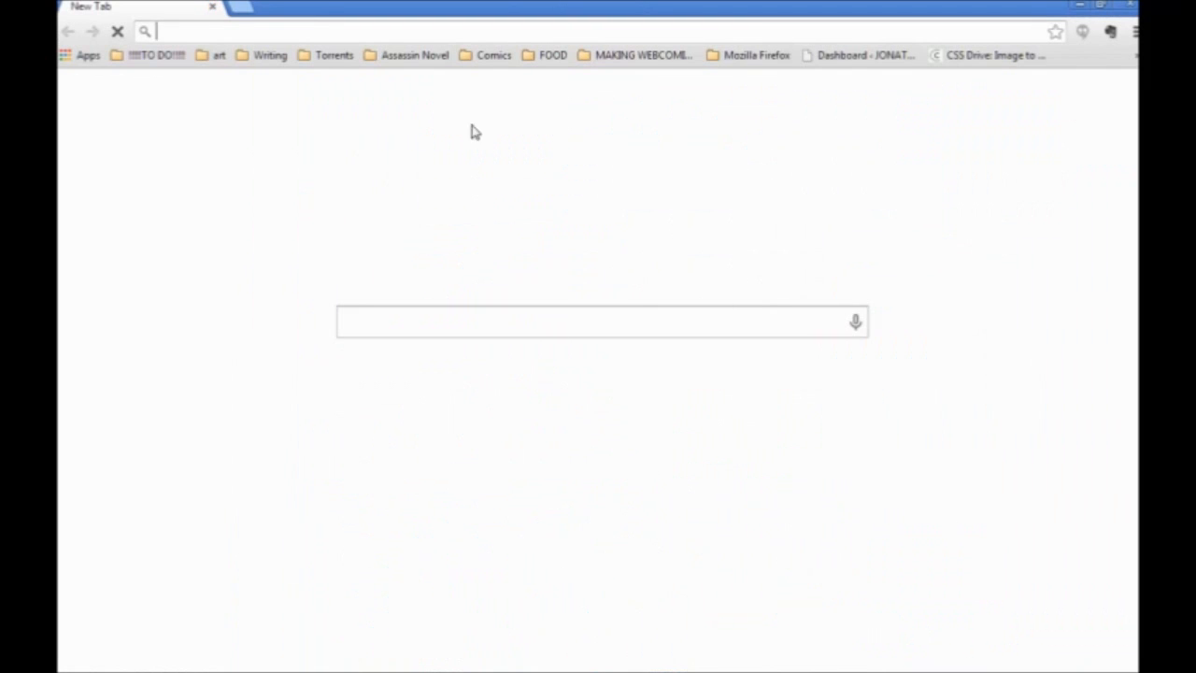
Load the copied darksiderswar.jpg address in Chrome, view the hooded figure as reference, and close the browser
right_click(462, 34)
click(520, 129)
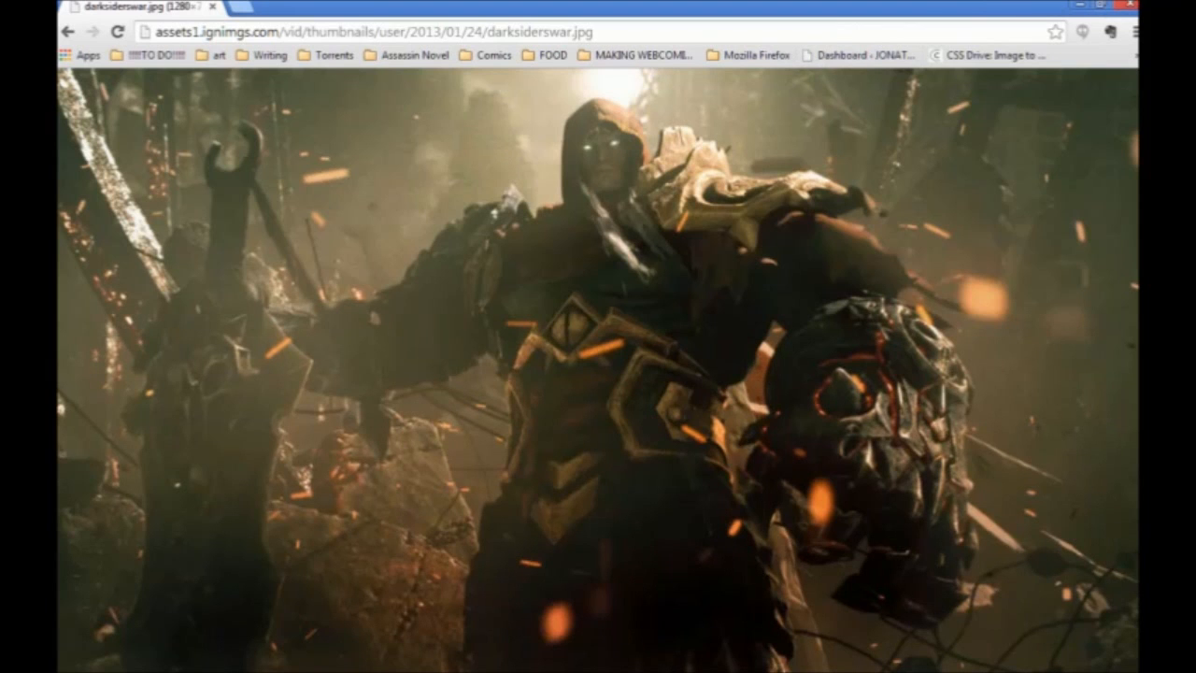
click(1128, 4)
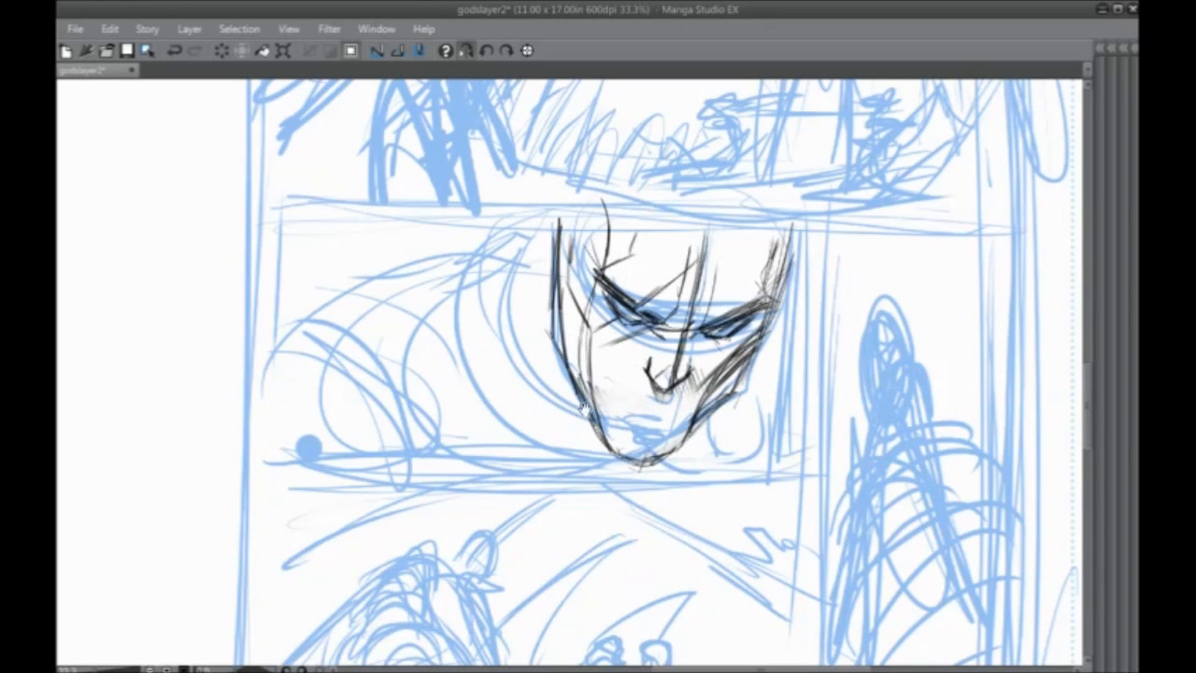
drag(309, 449, 267, 470)
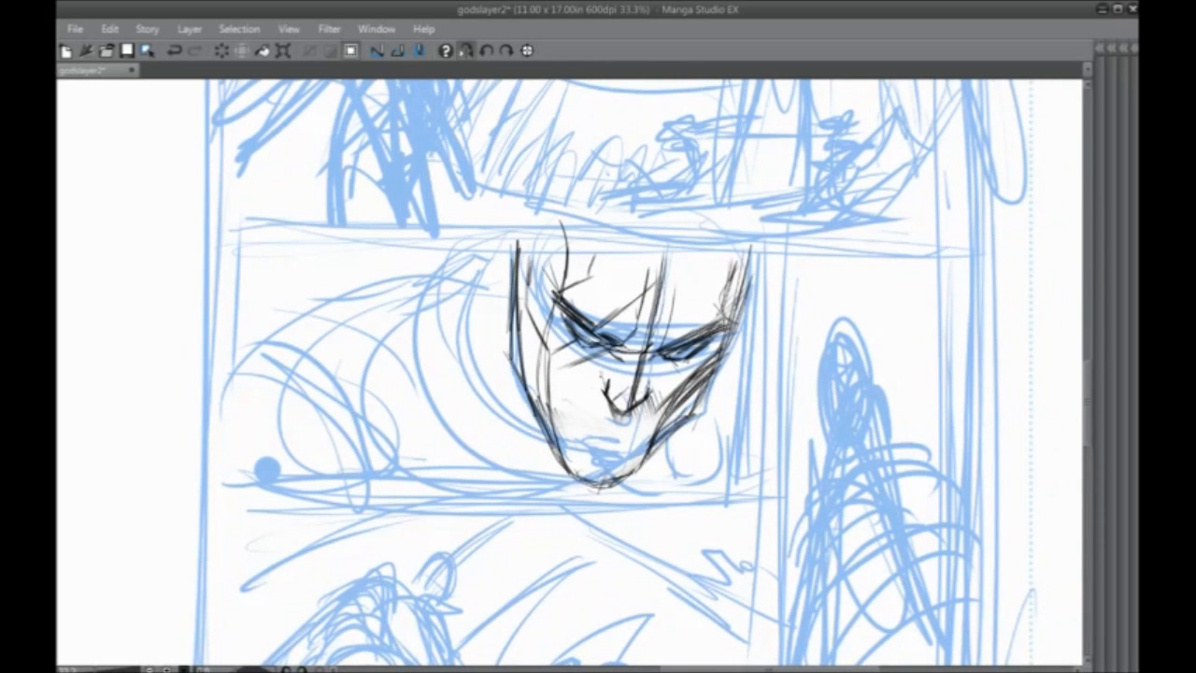
mouse_move(650, 426)
mouse_down()
mouse_move(581, 431)
mouse_move(555, 416)
mouse_move(575, 422)
mouse_up()
mouse_move(598, 430)
mouse_down()
mouse_move(639, 424)
mouse_move(651, 440)
mouse_move(635, 463)
mouse_move(572, 463)
mouse_move(596, 411)
mouse_move(652, 426)
mouse_move(548, 413)
mouse_move(626, 432)
mouse_move(654, 452)
mouse_move(652, 424)
mouse_move(670, 411)
mouse_move(662, 417)
mouse_up()
key(ctrl+z)
key(ctrl+z)
key(ctrl+z)
key(ctrl+z)
mouse_move(595, 428)
mouse_down()
mouse_move(611, 417)
mouse_move(558, 407)
mouse_move(583, 400)
mouse_move(588, 461)
mouse_move(649, 452)
mouse_up()
mouse_move(555, 424)
mouse_down()
mouse_move(590, 462)
mouse_move(587, 450)
mouse_up()
drag(588, 438, 631, 434)
drag(639, 431, 614, 474)
key(ctrl+z)
key(ctrl+z)
key(ctrl+z)
key(ctrl+z)
key(ctrl+z)
key(ctrl+z)
key(ctrl+z)
key(ctrl+z)
key(ctrl+z)
key(ctrl+z)
Redraw the upper mouth curve, the cheek folds and the chin of the mirrored face, and flip the canvas view back
drag(573, 404, 633, 431)
mouse_move(580, 410)
mouse_down()
mouse_move(610, 428)
mouse_move(562, 456)
mouse_up()
mouse_move(561, 461)
mouse_down()
mouse_move(582, 488)
mouse_move(607, 490)
mouse_up()
mouse_move(647, 435)
mouse_down()
mouse_move(621, 476)
mouse_move(624, 457)
mouse_up()
drag(658, 417, 616, 494)
mouse_move(602, 419)
mouse_down()
mouse_move(654, 420)
mouse_move(637, 426)
mouse_up()
click(466, 51)
Extend the chin downward and draw a stronger jawline from the chin up the right side of the face
mouse_move(490, 428)
mouse_down()
mouse_move(570, 411)
mouse_move(588, 469)
mouse_move(527, 488)
mouse_up()
mouse_move(529, 445)
mouse_down()
mouse_move(510, 486)
mouse_move(502, 477)
mouse_up()
drag(499, 432, 525, 486)
drag(574, 491, 555, 497)
mouse_move(598, 473)
mouse_down()
mouse_move(521, 506)
mouse_move(598, 491)
mouse_move(605, 441)
mouse_up()
drag(598, 495, 610, 381)
drag(602, 472, 604, 329)
drag(598, 407, 613, 265)
drag(603, 461, 626, 332)
drag(609, 422, 624, 309)
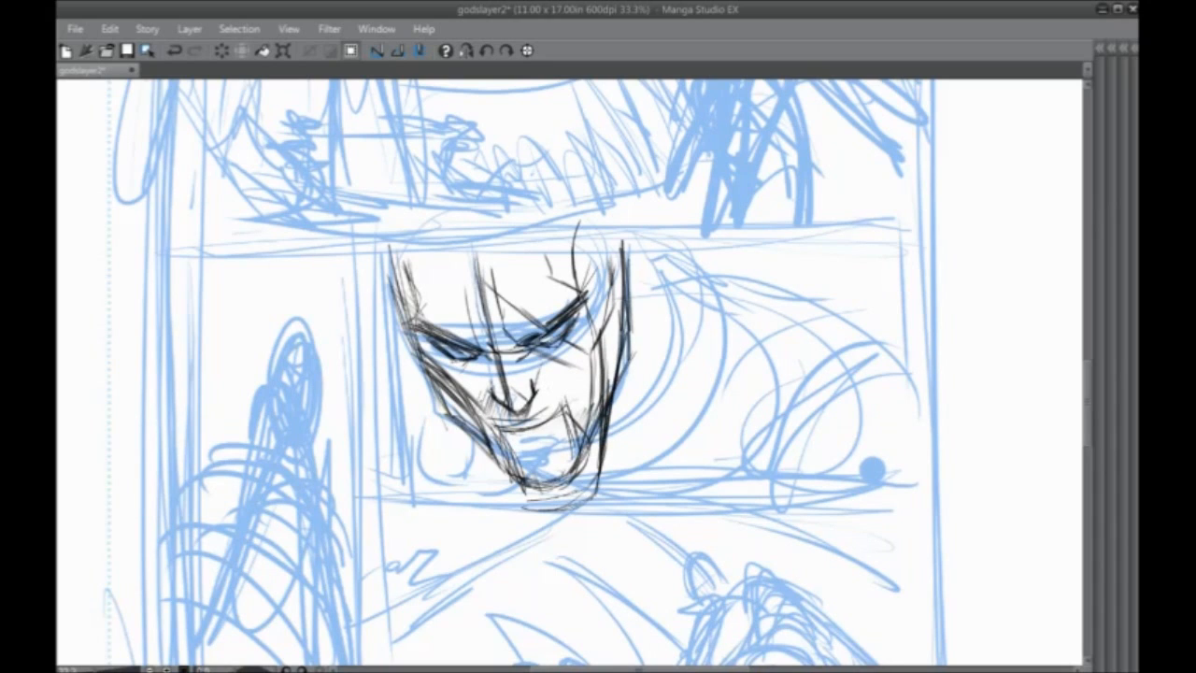
Build up the left jawline from the chin to the temple, and hatch the cheek and nose beside it
drag(520, 505, 456, 383)
drag(495, 478, 423, 348)
drag(476, 441, 398, 323)
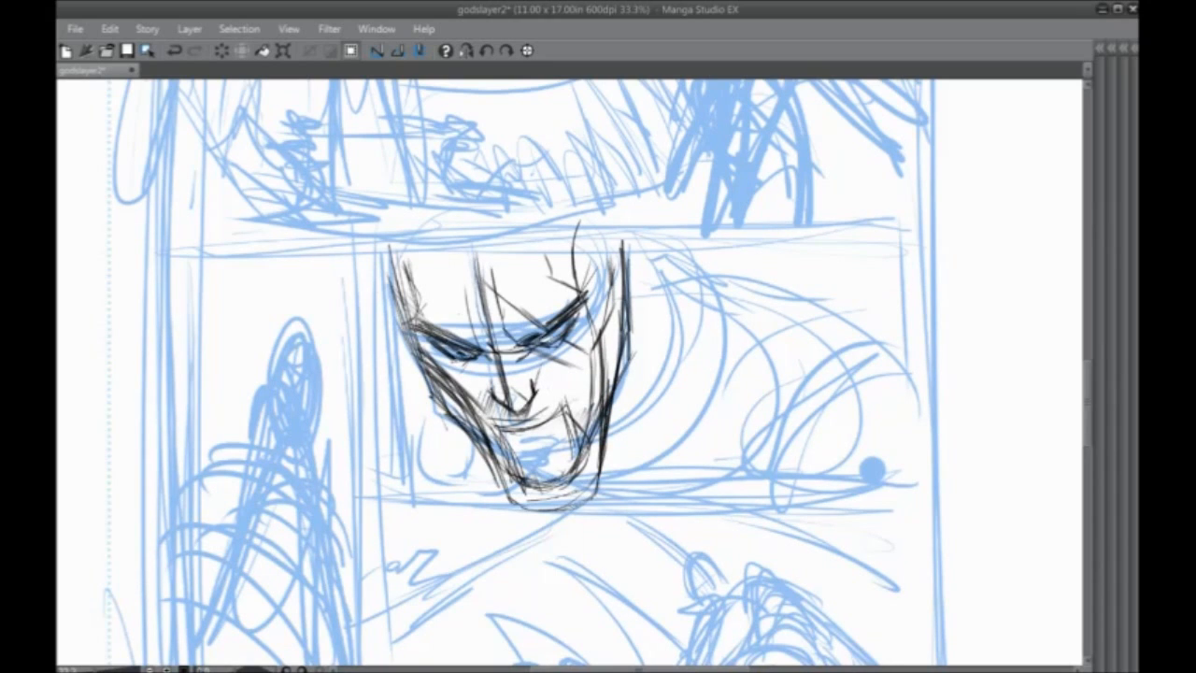
drag(458, 351, 431, 396)
drag(538, 370, 519, 387)
mouse_move(467, 327)
mouse_down()
mouse_move(578, 411)
mouse_move(519, 383)
mouse_up()
drag(448, 400, 518, 461)
drag(461, 440, 504, 486)
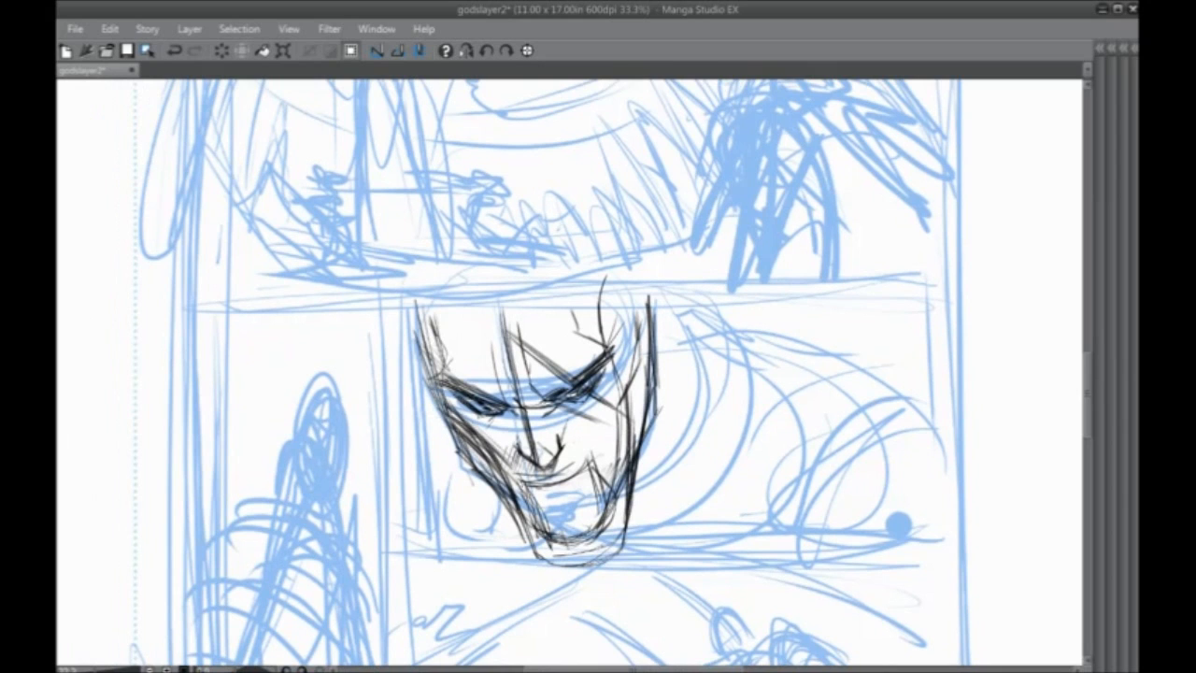
Thicken the right side of the face near the temple with overlapping contour strokes
drag(482, 229, 514, 190)
drag(570, 252, 476, 333)
drag(571, 335, 590, 454)
mouse_move(574, 338)
mouse_down()
mouse_move(589, 359)
mouse_move(579, 380)
mouse_up()
drag(589, 353, 588, 415)
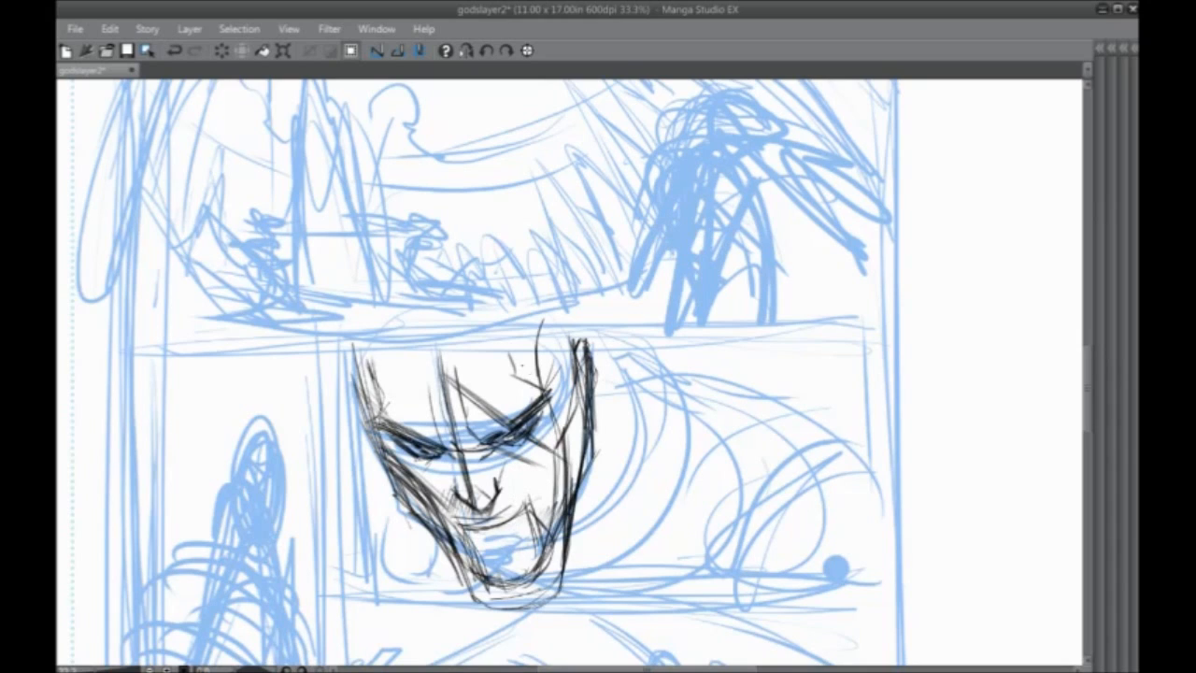
mouse_move(581, 342)
mouse_down()
mouse_move(598, 398)
mouse_move(588, 402)
mouse_move(577, 351)
mouse_up()
Sketch long hair strands hanging down past the left side of the face and cheek
mouse_move(432, 376)
mouse_down()
mouse_move(498, 333)
mouse_move(447, 362)
mouse_up()
drag(455, 301, 458, 527)
drag(420, 310, 465, 538)
drag(415, 290, 465, 525)
mouse_move(448, 374)
mouse_down()
mouse_move(470, 299)
mouse_move(467, 473)
mouse_up()
mouse_move(429, 220)
mouse_down()
mouse_move(447, 394)
mouse_move(467, 441)
mouse_up()
drag(486, 378, 519, 455)
drag(492, 398, 545, 475)
drag(432, 366, 466, 439)
drag(441, 400, 472, 450)
drag(471, 384, 445, 394)
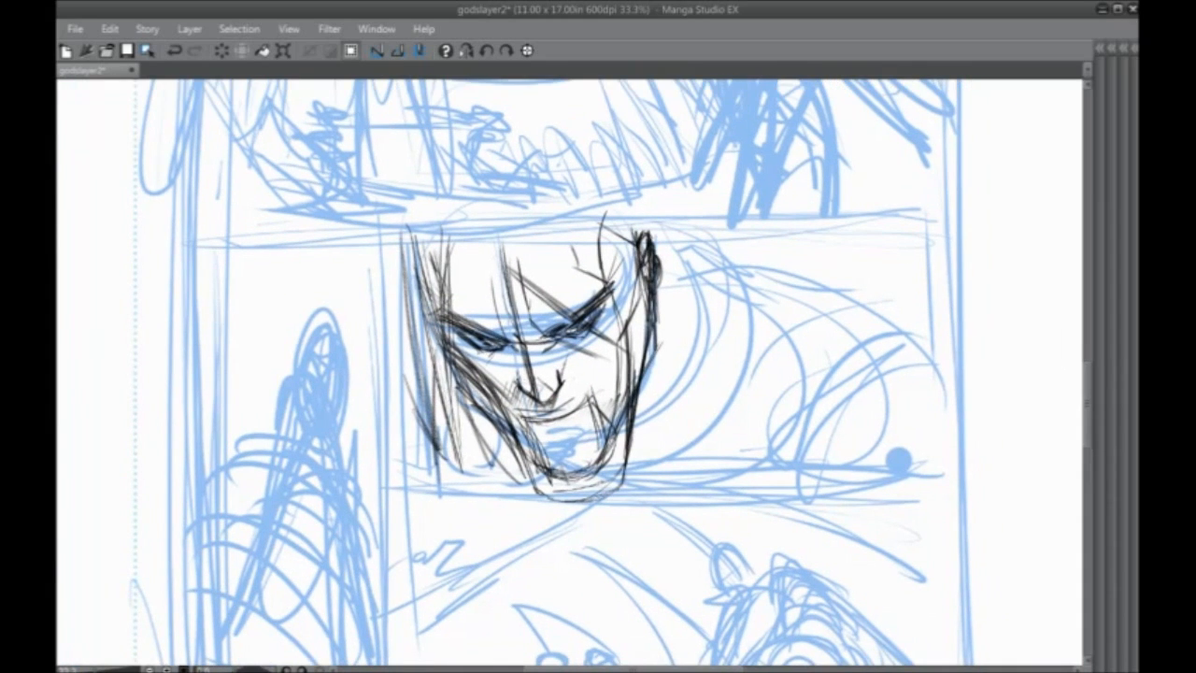
Darken the upper lip, outline the open mouth and chin, and deepen the shading on the left cheek
drag(540, 415, 594, 393)
mouse_move(553, 413)
mouse_down()
mouse_move(593, 399)
mouse_move(551, 416)
mouse_up()
mouse_move(508, 406)
mouse_down()
mouse_move(545, 420)
mouse_move(613, 387)
mouse_move(617, 452)
mouse_move(566, 473)
mouse_move(531, 456)
mouse_move(512, 413)
mouse_move(572, 426)
mouse_move(596, 396)
mouse_move(540, 428)
mouse_move(572, 454)
mouse_move(603, 434)
mouse_move(589, 460)
mouse_move(536, 463)
mouse_move(606, 431)
mouse_up()
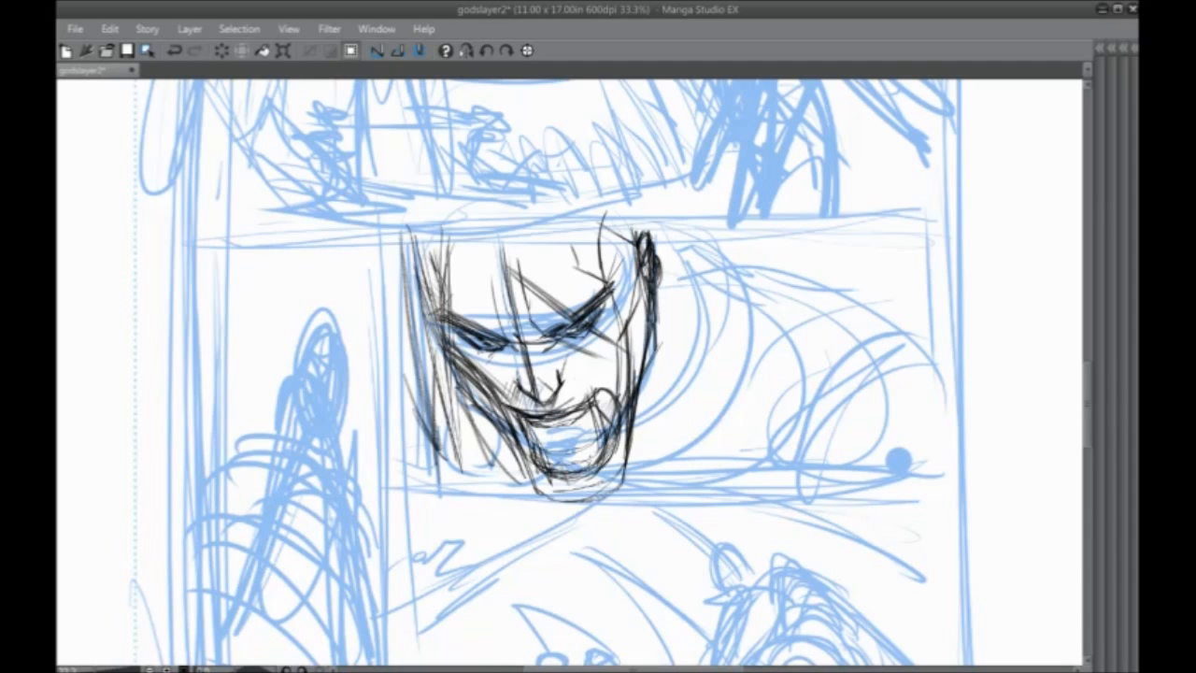
mouse_move(534, 452)
mouse_down()
mouse_move(538, 430)
mouse_move(547, 448)
mouse_up()
drag(598, 413, 608, 434)
mouse_move(543, 480)
mouse_down()
mouse_move(566, 506)
mouse_move(621, 478)
mouse_move(620, 457)
mouse_up()
mouse_move(516, 435)
mouse_down()
mouse_move(539, 493)
mouse_move(454, 357)
mouse_move(485, 366)
mouse_move(479, 373)
mouse_move(490, 356)
mouse_move(520, 464)
mouse_up()
drag(462, 340, 445, 378)
drag(510, 349, 464, 414)
drag(463, 343, 457, 351)
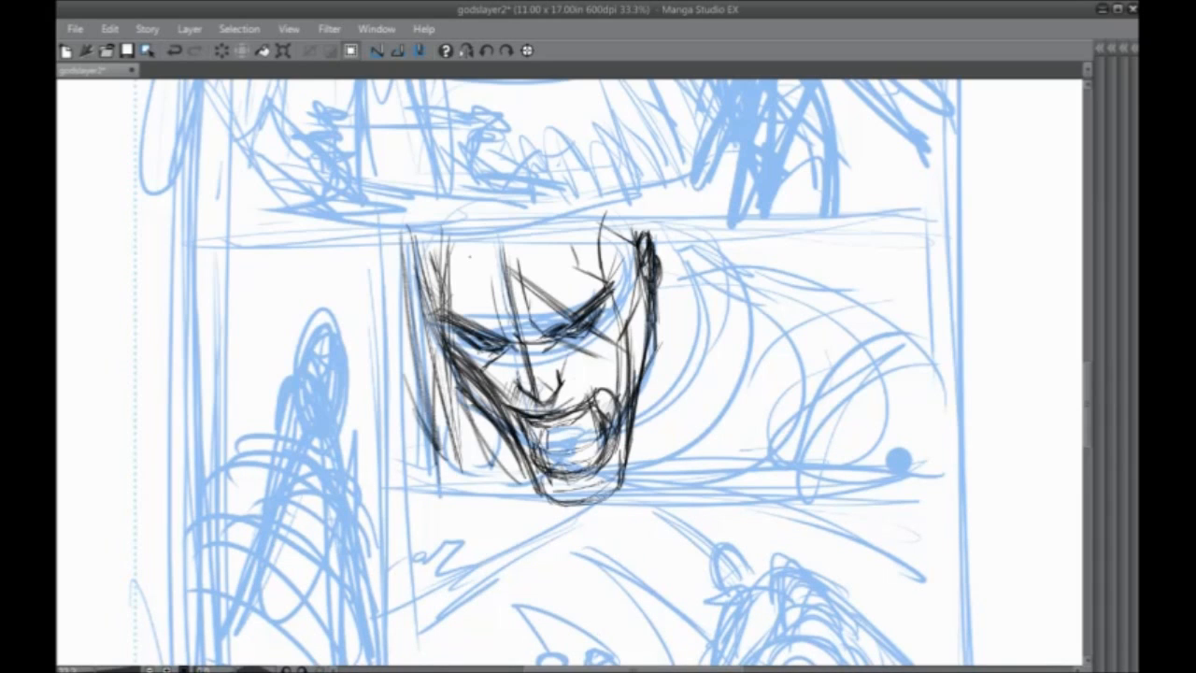
Add loose hair strands falling from the forehead over the left side of the face
drag(480, 235, 452, 293)
mouse_move(453, 220)
mouse_down()
mouse_move(439, 274)
mouse_move(459, 454)
mouse_up()
drag(431, 271, 484, 499)
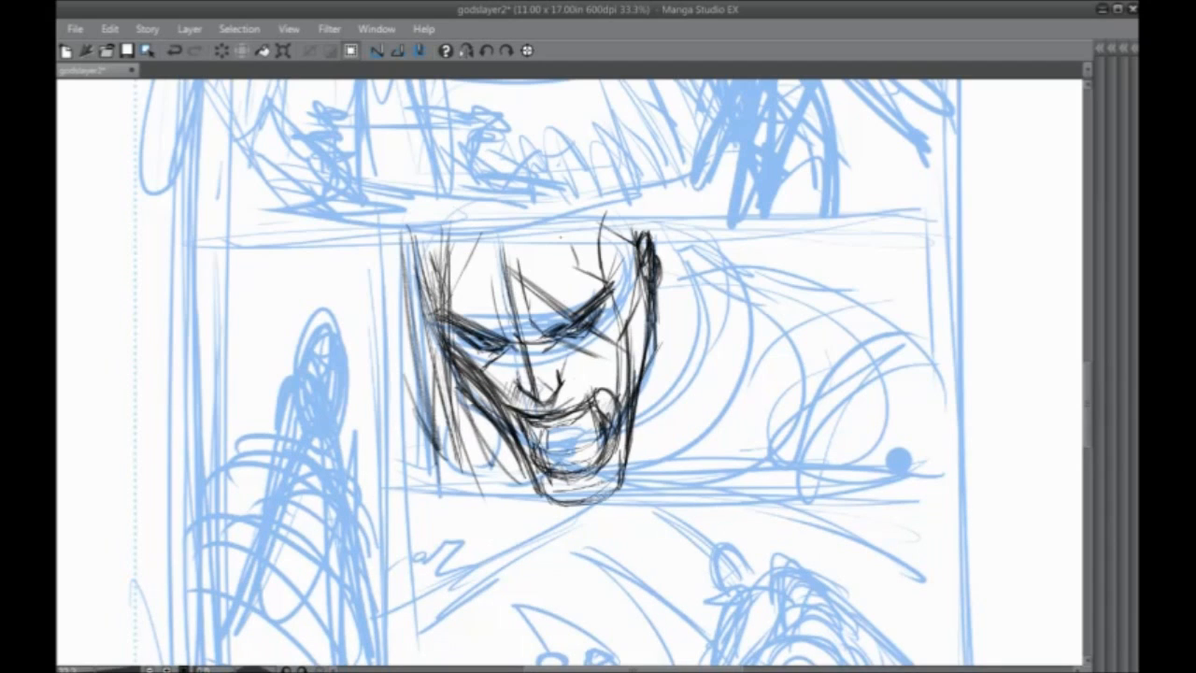
Draw hair strands down the right side of the face past the jaw, and add a few over the left cheek
drag(561, 233, 579, 271)
drag(621, 290, 637, 486)
drag(624, 322, 629, 510)
drag(632, 241, 637, 479)
drag(637, 334, 633, 519)
drag(641, 272, 656, 457)
drag(464, 396, 474, 441)
drag(459, 407, 498, 487)
Sketch the collar beside the head and long cloak folds sweeping down from the right shoulder toward the chin
drag(579, 373, 517, 406)
drag(600, 264, 639, 286)
mouse_move(605, 259)
mouse_down()
mouse_move(723, 301)
mouse_move(578, 478)
mouse_up()
drag(650, 324, 587, 472)
mouse_move(648, 245)
mouse_down()
mouse_move(617, 420)
mouse_move(637, 371)
mouse_up()
mouse_move(635, 255)
mouse_down()
mouse_move(639, 371)
mouse_move(692, 263)
mouse_up()
drag(703, 269, 579, 495)
drag(706, 280, 590, 488)
drag(743, 306, 658, 433)
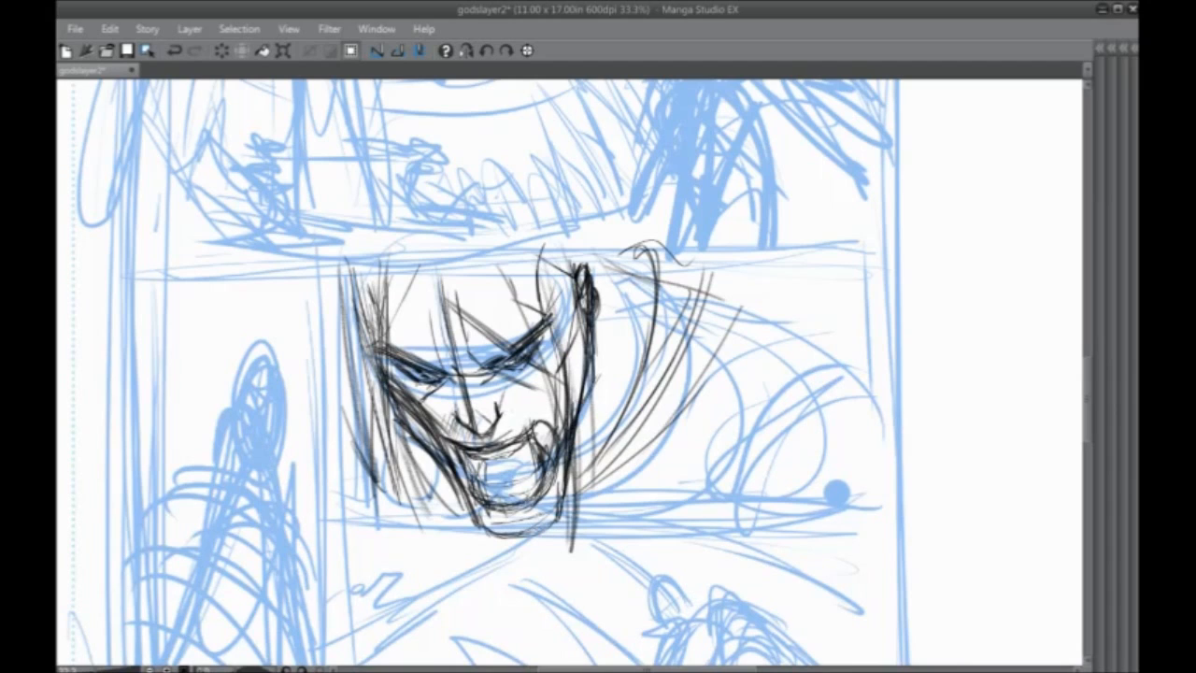
Draw the neck and inner collar lines, and outline the top of the cloak running out along the shoulder
drag(596, 384, 595, 427)
drag(591, 363, 585, 467)
drag(592, 329, 634, 367)
mouse_move(594, 243)
mouse_down()
mouse_move(657, 280)
mouse_move(646, 278)
mouse_up()
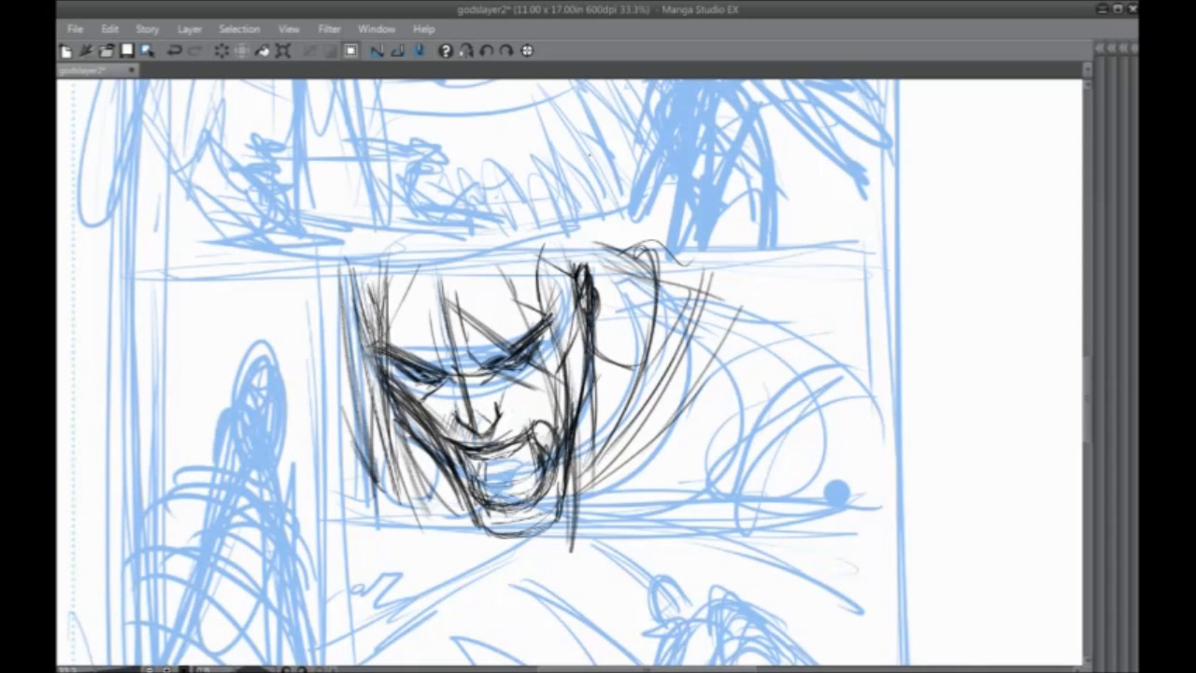
drag(597, 309, 599, 439)
mouse_move(746, 310)
mouse_down()
mouse_move(755, 284)
mouse_move(747, 305)
mouse_move(677, 246)
mouse_up()
drag(591, 348, 498, 295)
drag(588, 359, 682, 245)
mouse_move(680, 244)
mouse_down()
mouse_move(661, 243)
mouse_move(738, 280)
mouse_up()
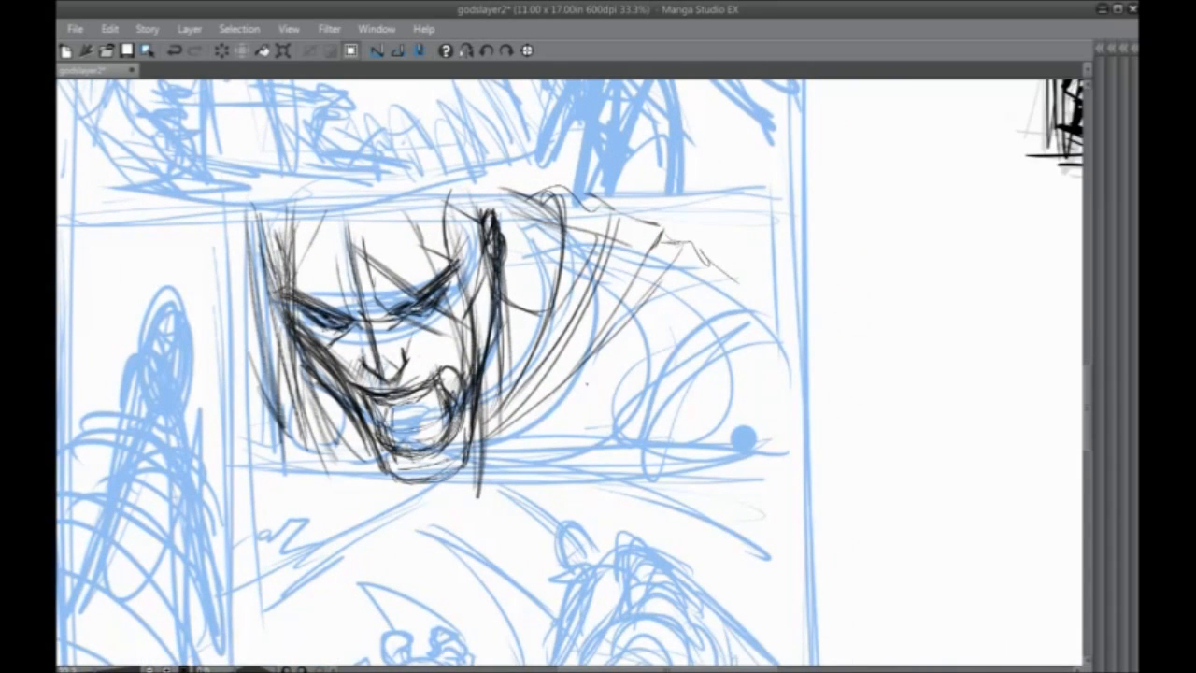
Block in the shoulder and the outstretched arm's upper and lower contours toward the panel's right edge
drag(572, 348, 555, 330)
drag(764, 280, 607, 366)
mouse_move(689, 286)
mouse_down()
mouse_move(592, 437)
mouse_move(796, 297)
mouse_up()
drag(594, 428, 703, 284)
drag(533, 374, 726, 423)
drag(593, 367, 742, 435)
mouse_move(645, 388)
mouse_down()
mouse_move(600, 372)
mouse_move(501, 405)
mouse_up()
mouse_move(581, 336)
mouse_down()
mouse_move(631, 332)
mouse_move(775, 360)
mouse_up()
drag(693, 245, 800, 290)
mouse_move(783, 280)
mouse_down()
mouse_move(638, 282)
mouse_move(560, 333)
mouse_up()
Add more cloak folds from the shoulder down to the jaw, and draw the garment's lower edge
drag(638, 241, 566, 324)
drag(639, 213, 619, 262)
drag(617, 263, 566, 337)
drag(632, 230, 525, 375)
mouse_move(622, 247)
mouse_down()
mouse_move(493, 398)
mouse_move(473, 405)
mouse_up()
drag(587, 371, 439, 445)
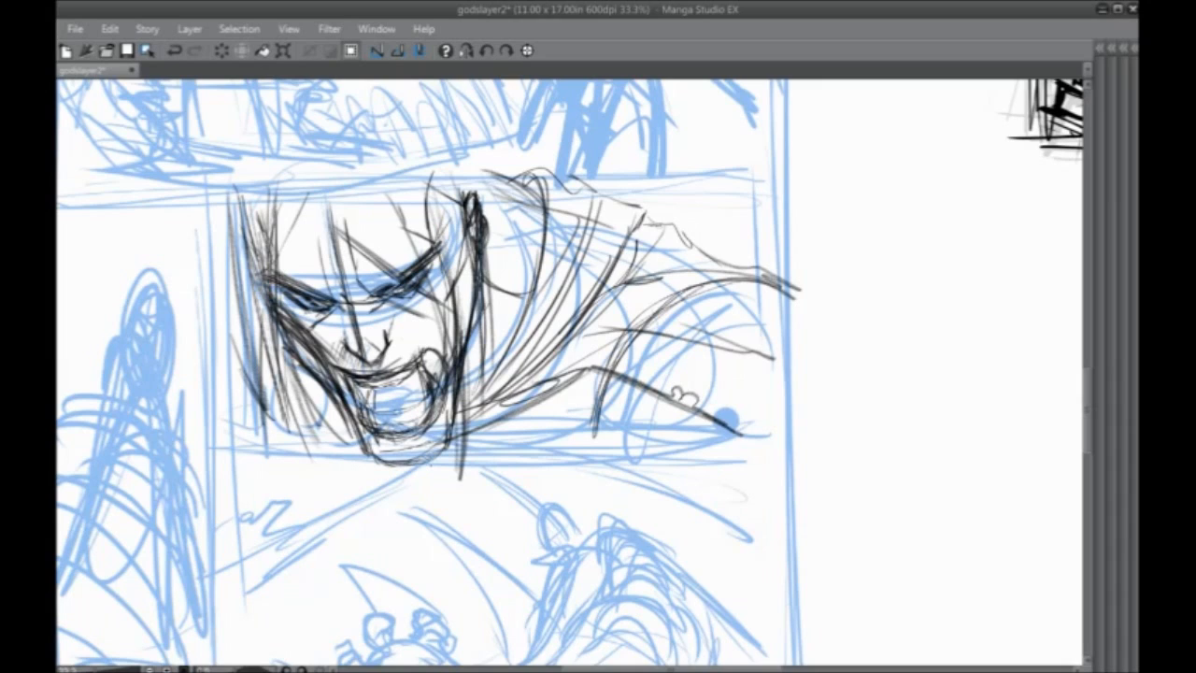
Add loose hair strands running down the left side of the face beside the jaw
drag(301, 390, 350, 425)
drag(288, 380, 341, 417)
mouse_move(276, 366)
mouse_down()
mouse_move(341, 432)
mouse_move(327, 456)
mouse_up()
drag(233, 355, 318, 441)
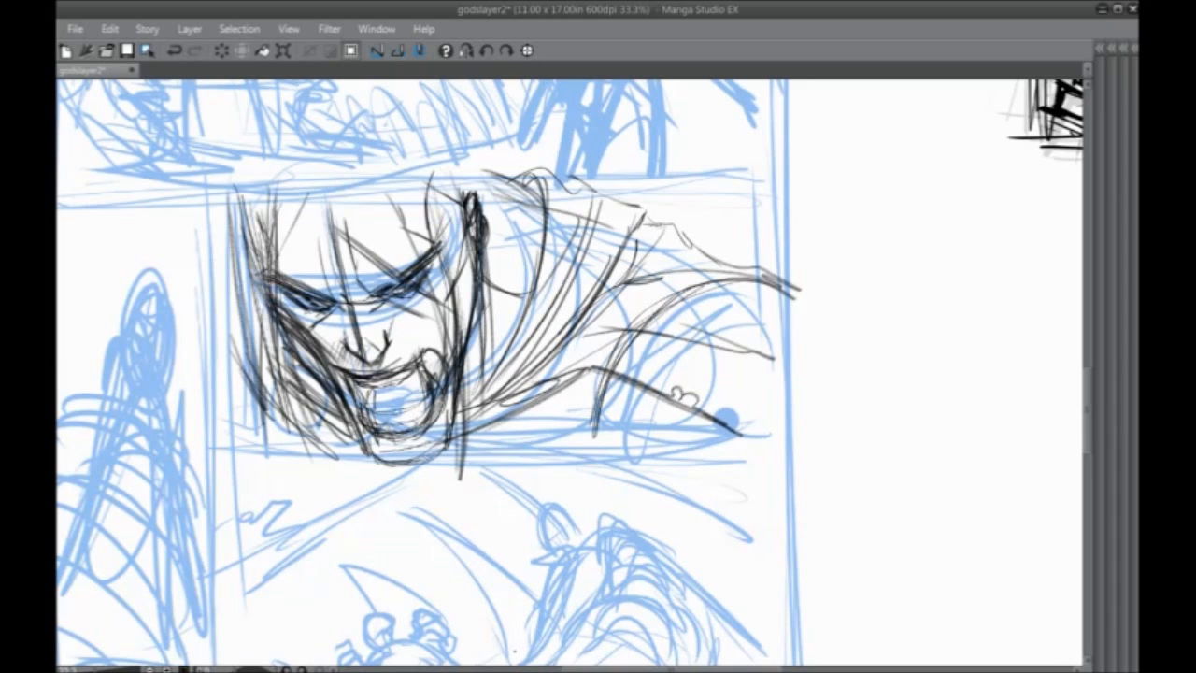
Sharpen the nose bridge and inner eye lines, and add short hair strokes over the forehead
drag(379, 490, 473, 565)
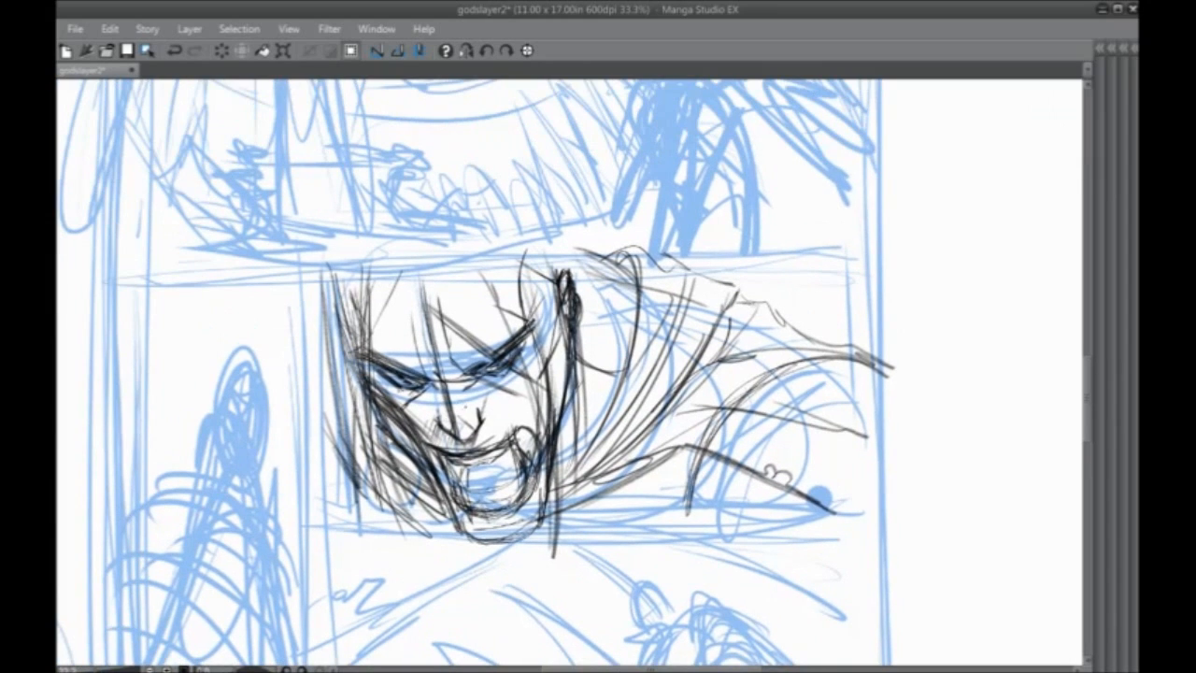
drag(476, 407, 439, 418)
drag(469, 383, 458, 414)
drag(440, 380, 436, 411)
drag(395, 341, 433, 385)
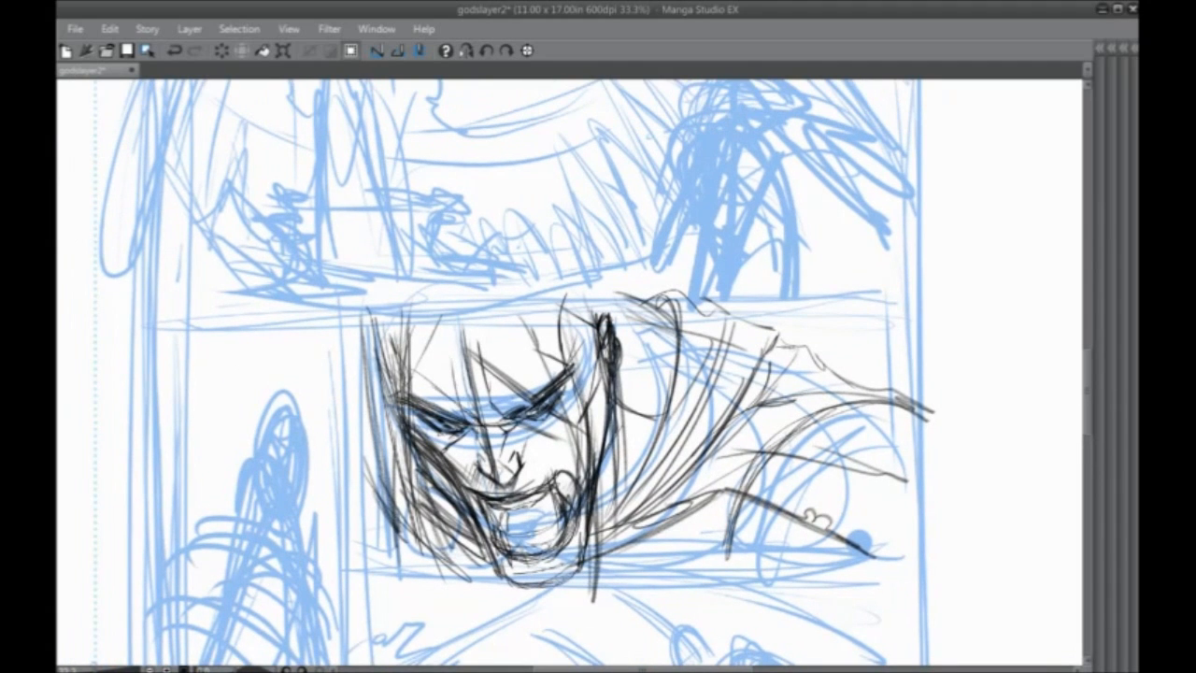
mouse_move(522, 316)
mouse_down()
mouse_move(499, 383)
mouse_move(484, 360)
mouse_up()
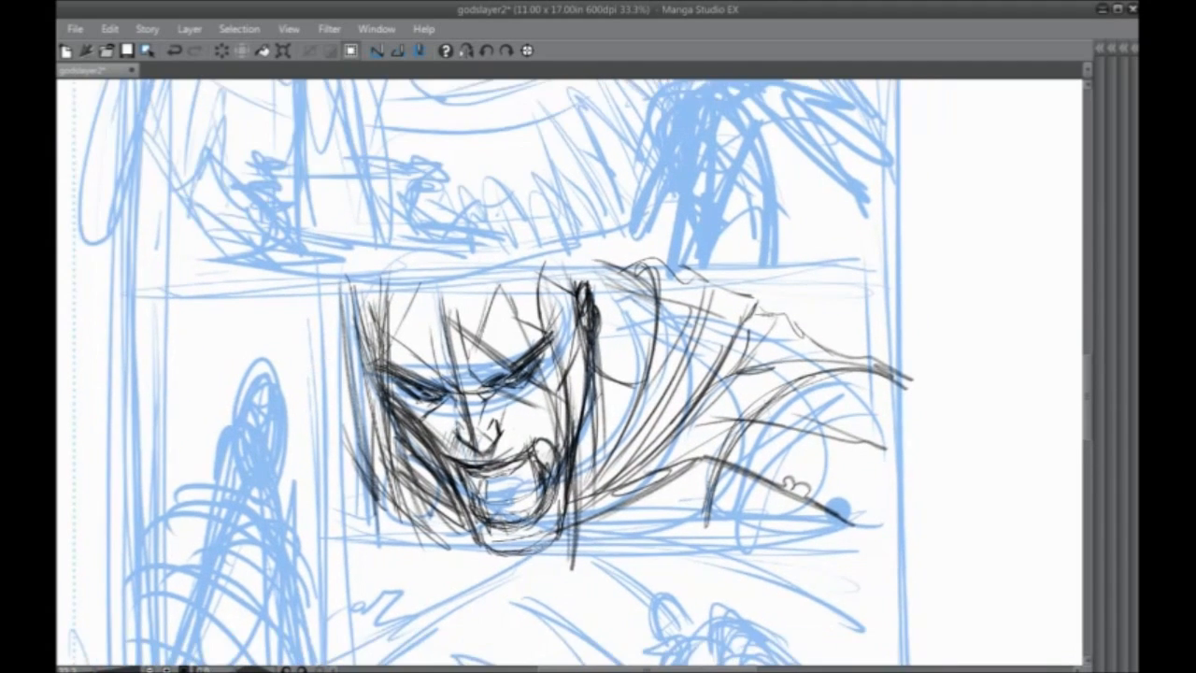
Refine the nostril and the open mouth with darker inner shading, and add accents to the cheek and left eye
drag(517, 419, 499, 428)
mouse_move(525, 495)
mouse_down()
mouse_move(493, 504)
mouse_move(494, 493)
mouse_move(465, 488)
mouse_up()
drag(539, 487, 521, 497)
mouse_move(542, 442)
mouse_down()
mouse_move(548, 491)
mouse_move(555, 414)
mouse_up()
mouse_move(557, 477)
mouse_down()
mouse_move(547, 508)
mouse_move(480, 514)
mouse_move(453, 462)
mouse_up()
drag(415, 385, 399, 402)
drag(438, 411, 420, 435)
Draw long hair strands down the right side of the face and short strokes across the top of the head
drag(561, 374, 532, 311)
drag(538, 216, 530, 273)
mouse_move(533, 190)
mouse_down()
mouse_move(520, 299)
mouse_move(532, 380)
mouse_up()
mouse_move(527, 271)
mouse_down()
mouse_move(533, 419)
mouse_move(541, 381)
mouse_up()
mouse_move(555, 226)
mouse_down()
mouse_move(547, 313)
mouse_move(547, 272)
mouse_up()
drag(532, 385, 528, 415)
drag(529, 393, 524, 424)
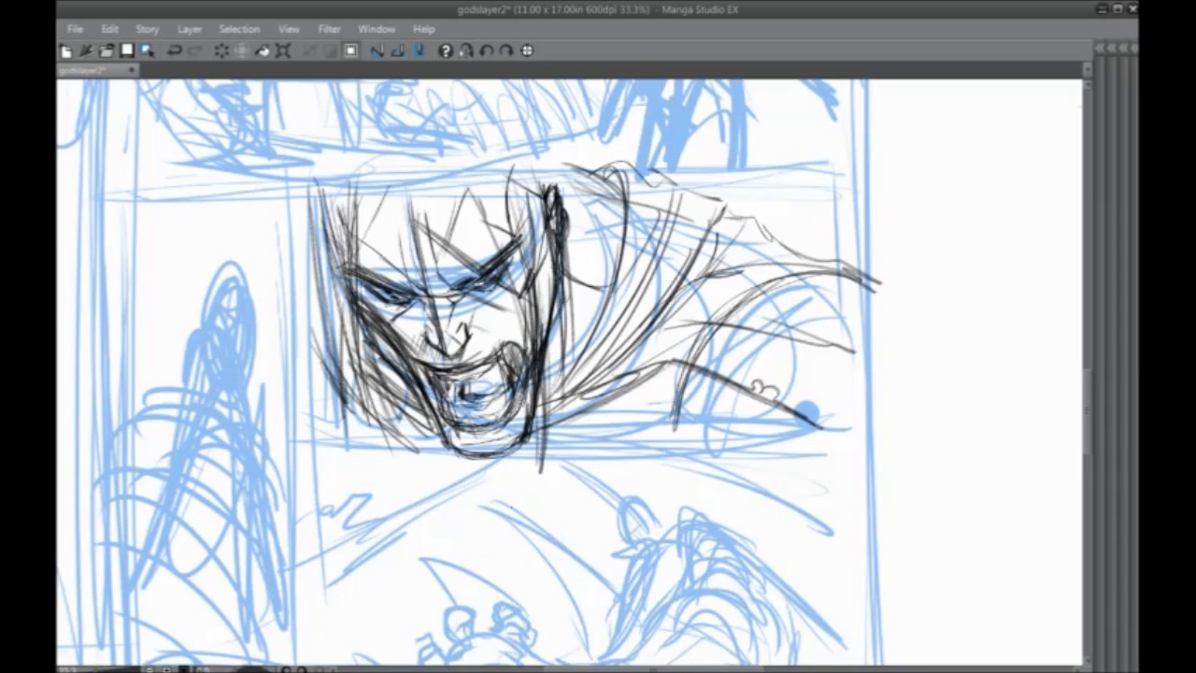
drag(501, 192, 538, 207)
drag(469, 182, 507, 194)
Sketch rope-like trim along the collar's lower edge and extend the arm's lower contour toward the panel's right border
mouse_move(614, 384)
mouse_down()
mouse_move(787, 409)
mouse_move(570, 413)
mouse_move(630, 378)
mouse_move(545, 432)
mouse_up()
drag(581, 415, 543, 432)
drag(611, 385, 594, 405)
drag(609, 385, 626, 387)
mouse_move(618, 373)
mouse_down()
mouse_move(706, 364)
mouse_move(749, 383)
mouse_move(765, 366)
mouse_move(745, 370)
mouse_move(849, 441)
mouse_up()
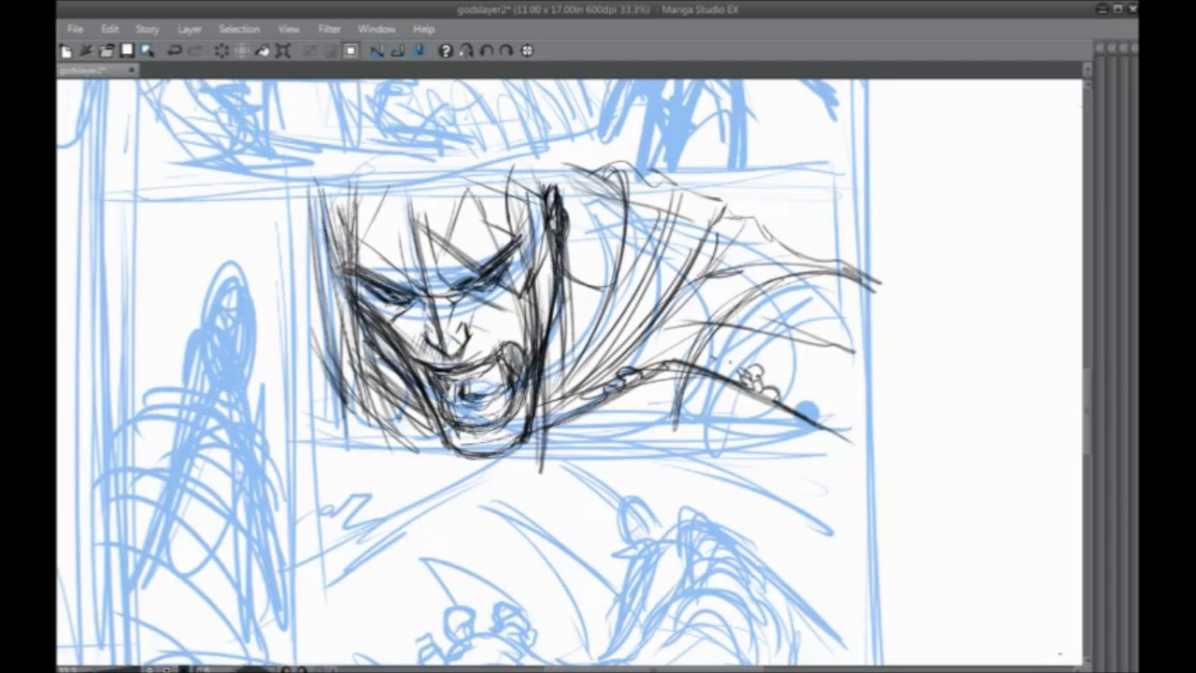
Thicken the lower-left hair, and darken the nose bridge beside the left eye with the blue rough layer temporarily hidden
drag(327, 405, 411, 460)
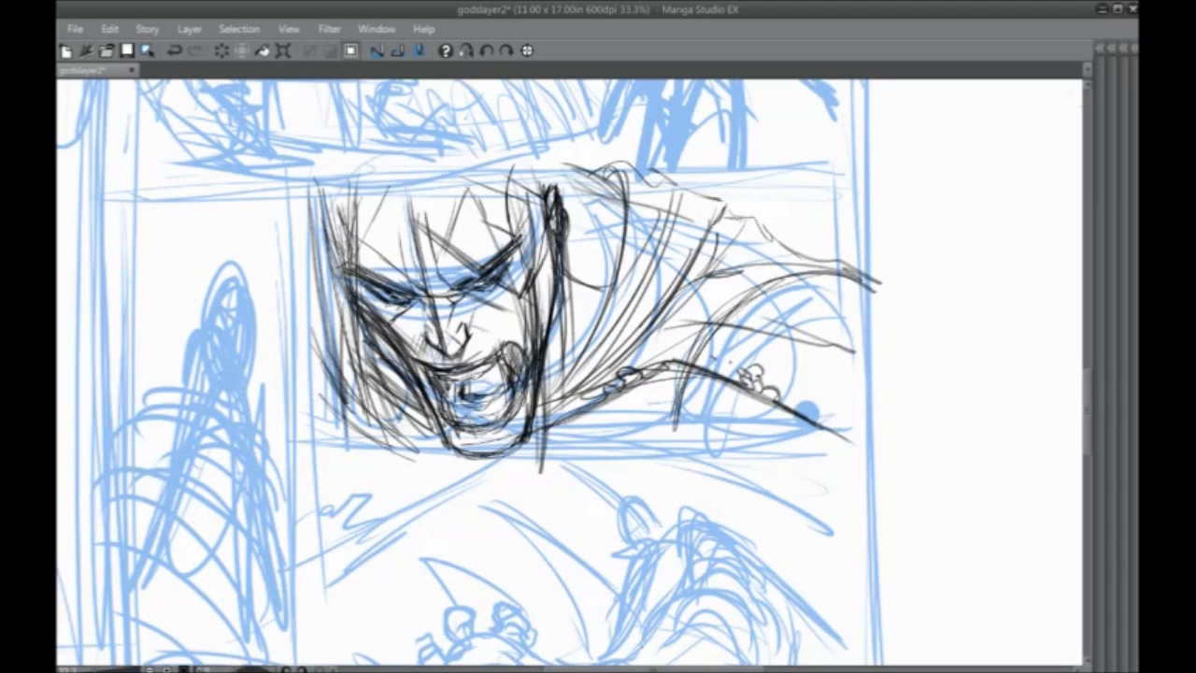
key(Tab)
click(1004, 521)
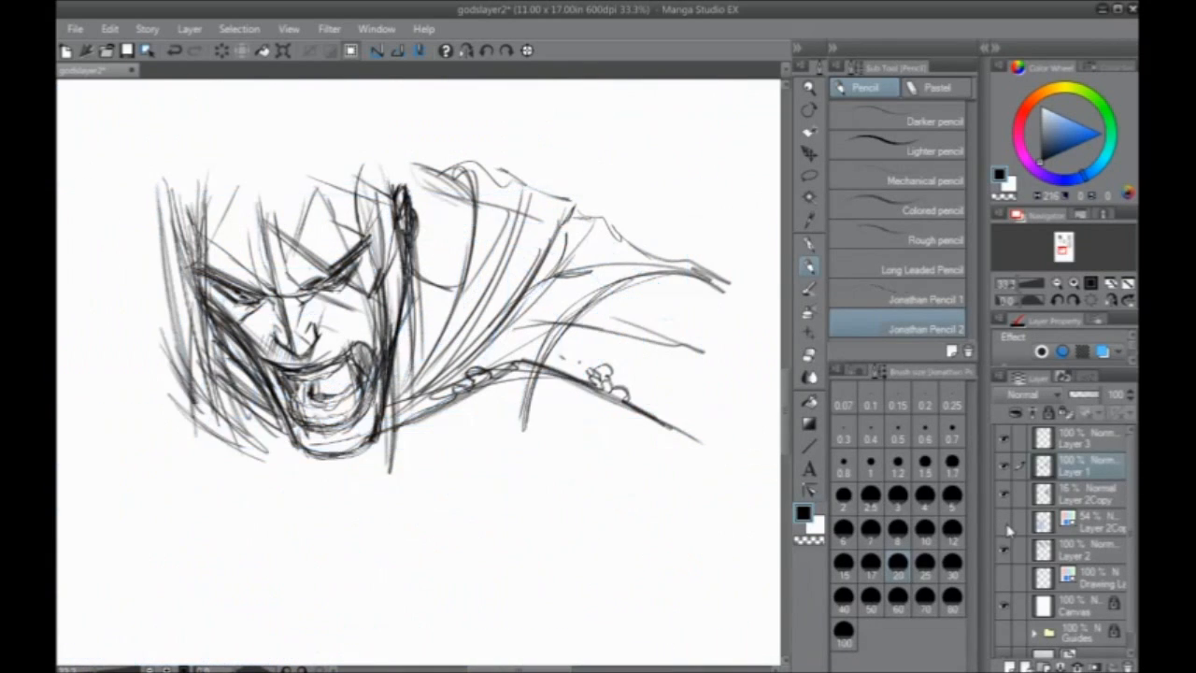
click(1005, 524)
drag(314, 459, 435, 523)
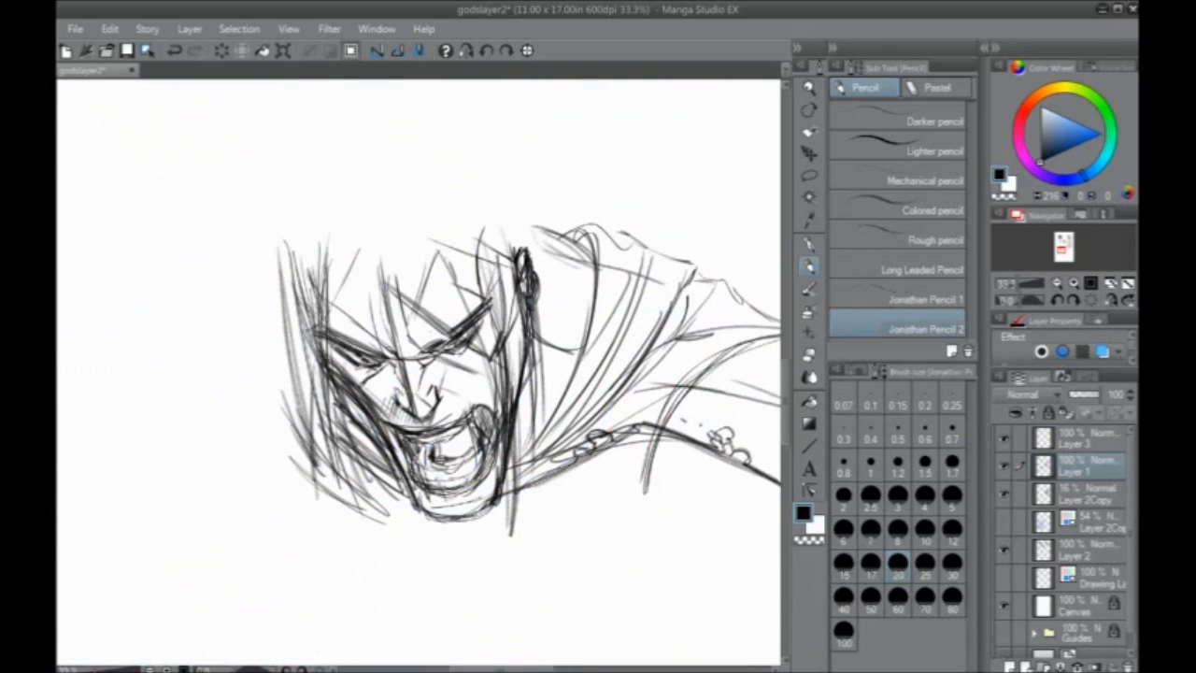
mouse_move(399, 364)
mouse_down()
mouse_move(383, 396)
mouse_move(344, 351)
mouse_move(365, 364)
mouse_up()
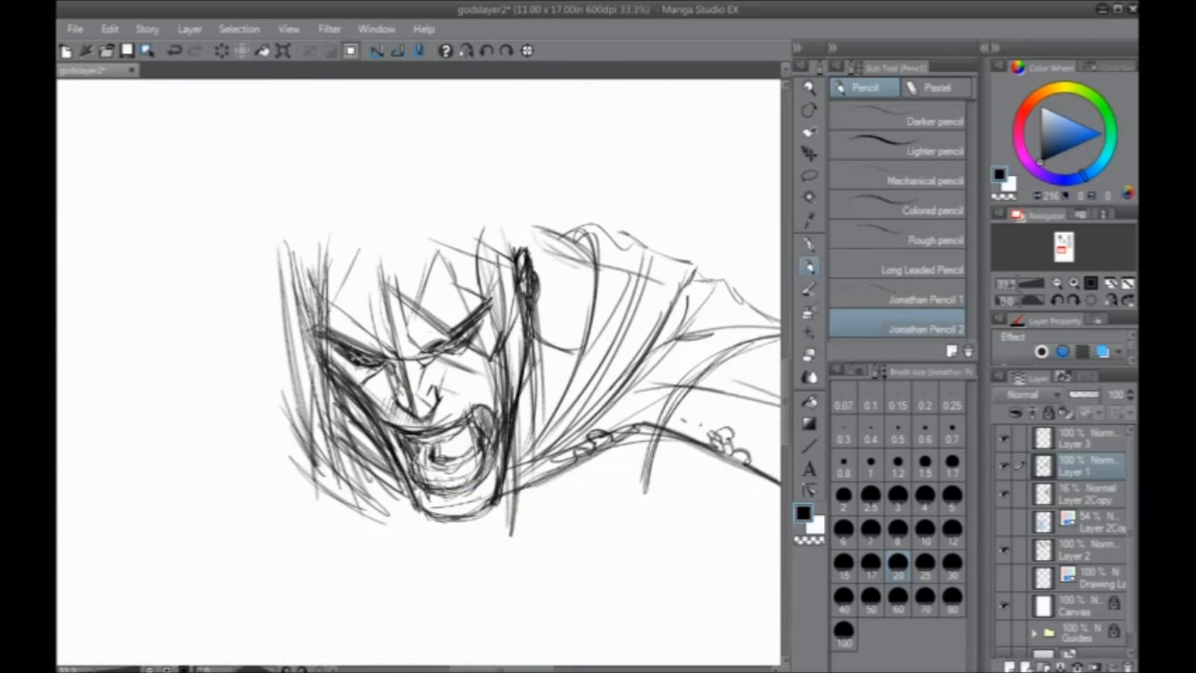
mouse_move(338, 319)
mouse_down()
mouse_move(380, 351)
mouse_move(368, 345)
mouse_up()
click(1004, 521)
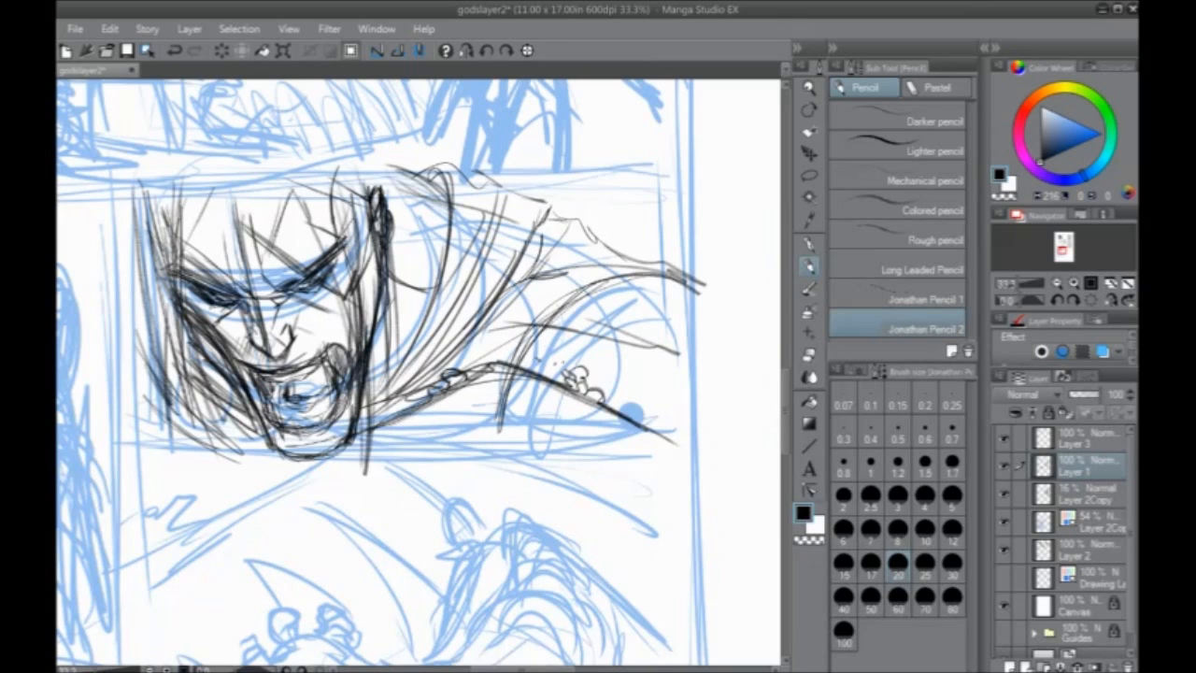
Add small round beads along the arm's lower edge and hatch the hair on the right side of the face
drag(562, 379, 601, 383)
mouse_move(639, 421)
mouse_down()
mouse_move(677, 442)
mouse_move(644, 423)
mouse_up()
mouse_move(493, 346)
mouse_down()
mouse_move(486, 356)
mouse_move(484, 347)
mouse_move(544, 419)
mouse_up()
mouse_move(467, 303)
mouse_down()
mouse_move(503, 351)
mouse_move(475, 349)
mouse_move(507, 360)
mouse_move(481, 376)
mouse_move(473, 422)
mouse_up()
drag(482, 362, 468, 434)
drag(467, 349, 460, 438)
drag(467, 353, 449, 458)
drag(458, 388, 441, 474)
drag(502, 371, 496, 378)
Draw jagged, pointed dark strands sticking out from the hair toward the cloak folds
drag(513, 316, 479, 329)
mouse_move(516, 239)
mouse_down()
mouse_move(454, 269)
mouse_move(471, 257)
mouse_move(469, 303)
mouse_up()
drag(525, 279, 474, 325)
Build up bold lines along the top of the shoulder, sweeping from the collar out to the arm
drag(464, 245, 712, 330)
mouse_move(454, 246)
mouse_down()
mouse_move(736, 323)
mouse_move(715, 314)
mouse_up()
drag(482, 241, 678, 308)
drag(566, 271, 693, 315)
drag(470, 282, 646, 318)
drag(555, 316, 618, 327)
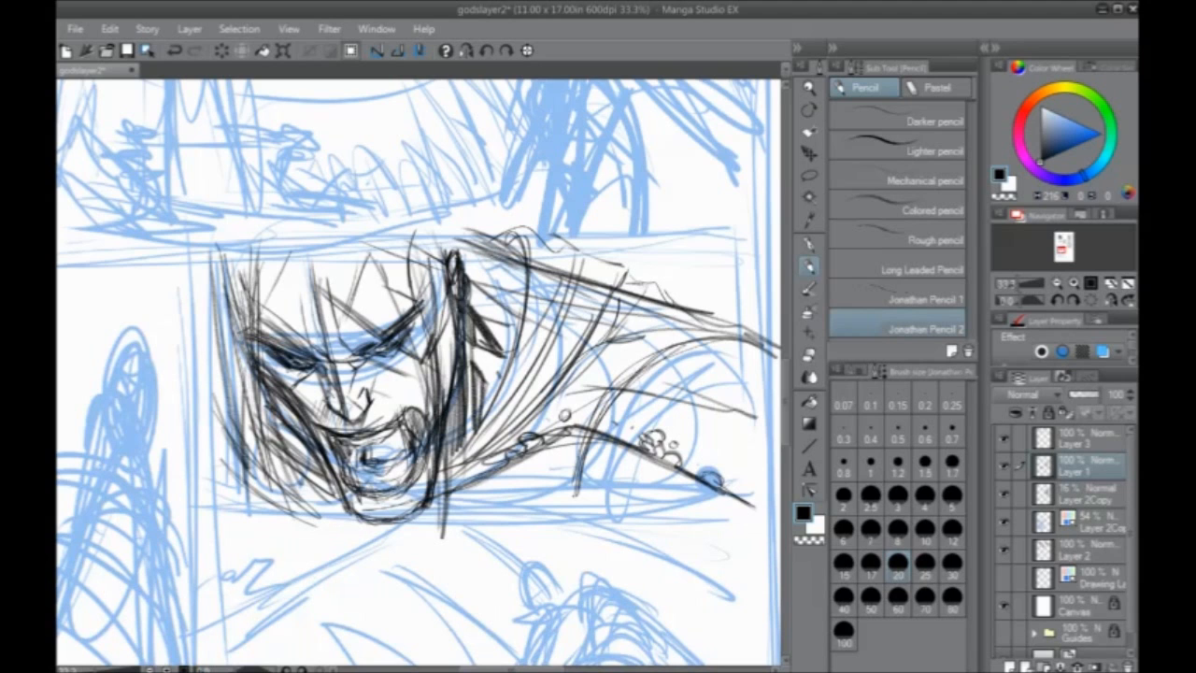
Hatch dark triangular shadows beneath the collar trim beside the chin and under the arm's edge
drag(317, 506, 285, 392)
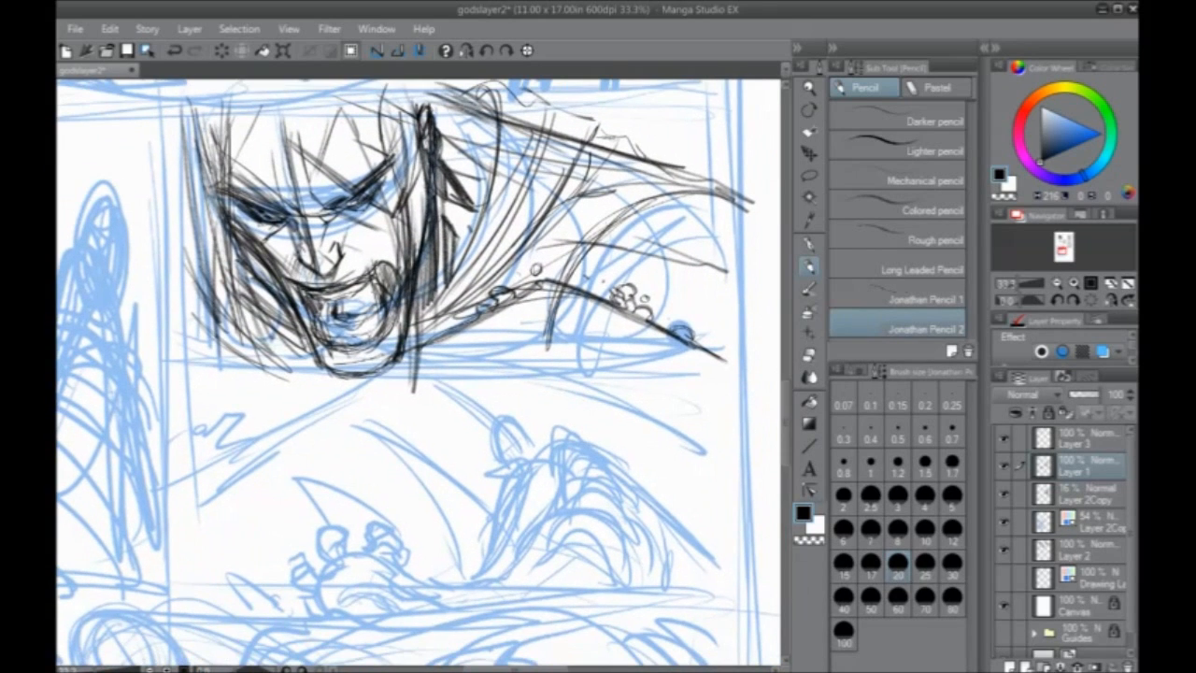
drag(374, 309, 329, 323)
drag(557, 295, 525, 402)
mouse_move(523, 350)
mouse_down()
mouse_move(497, 374)
mouse_move(495, 403)
mouse_move(450, 405)
mouse_up()
mouse_move(497, 374)
mouse_down()
mouse_move(441, 406)
mouse_move(379, 405)
mouse_up()
drag(449, 373, 570, 391)
mouse_move(610, 353)
mouse_down()
mouse_move(557, 385)
mouse_move(591, 358)
mouse_up()
mouse_move(601, 339)
mouse_down()
mouse_move(587, 352)
mouse_move(615, 354)
mouse_up()
drag(643, 337, 617, 349)
mouse_move(634, 333)
mouse_down()
mouse_move(625, 341)
mouse_move(628, 325)
mouse_up()
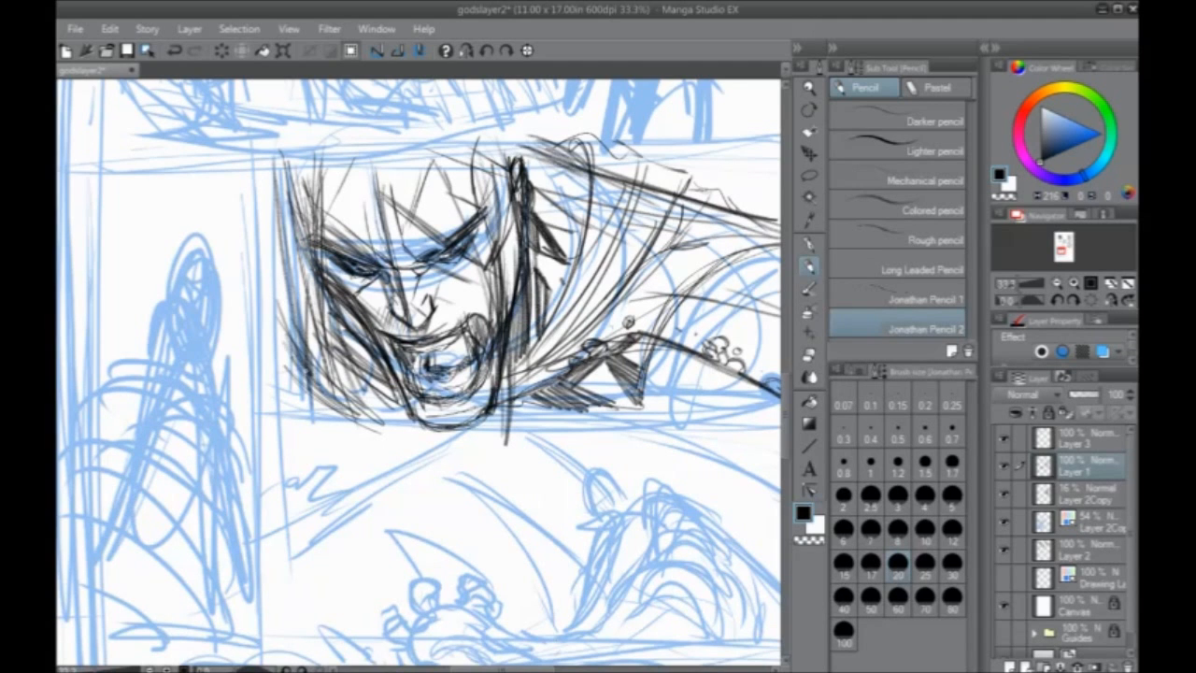
Draw a rectangular black border around the close-up face panel, following the blue rough frame
drag(300, 455, 213, 331)
mouse_move(215, 499)
mouse_down()
mouse_move(308, 540)
mouse_move(476, 577)
mouse_up()
drag(421, 384, 190, 372)
mouse_move(193, 420)
mouse_down()
mouse_move(393, 436)
mouse_move(339, 585)
mouse_up()
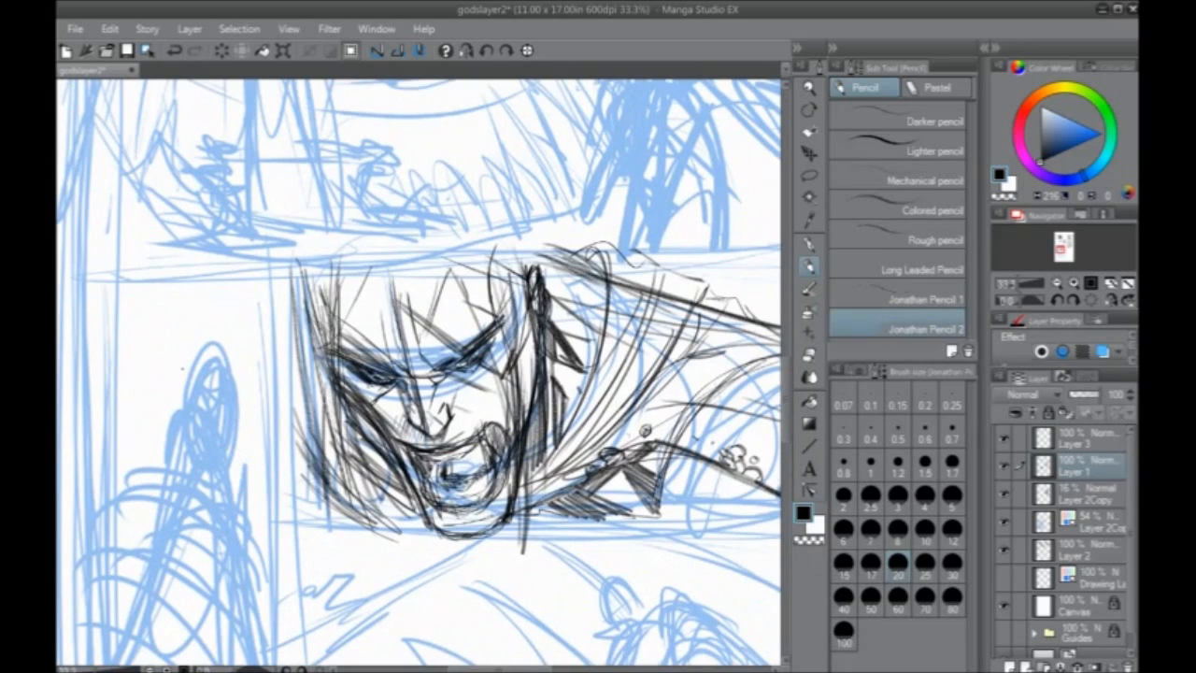
scroll(317, 289, down, 1)
drag(700, 267, 286, 278)
mouse_move(475, 271)
mouse_down()
mouse_move(286, 276)
mouse_move(295, 396)
mouse_up()
drag(297, 292, 299, 465)
mouse_move(301, 299)
mouse_down()
mouse_move(301, 458)
mouse_move(308, 471)
mouse_move(356, 470)
mouse_up()
mouse_move(564, 465)
mouse_down()
mouse_move(312, 473)
mouse_move(699, 467)
mouse_up()
drag(697, 281, 702, 476)
drag(695, 380, 697, 463)
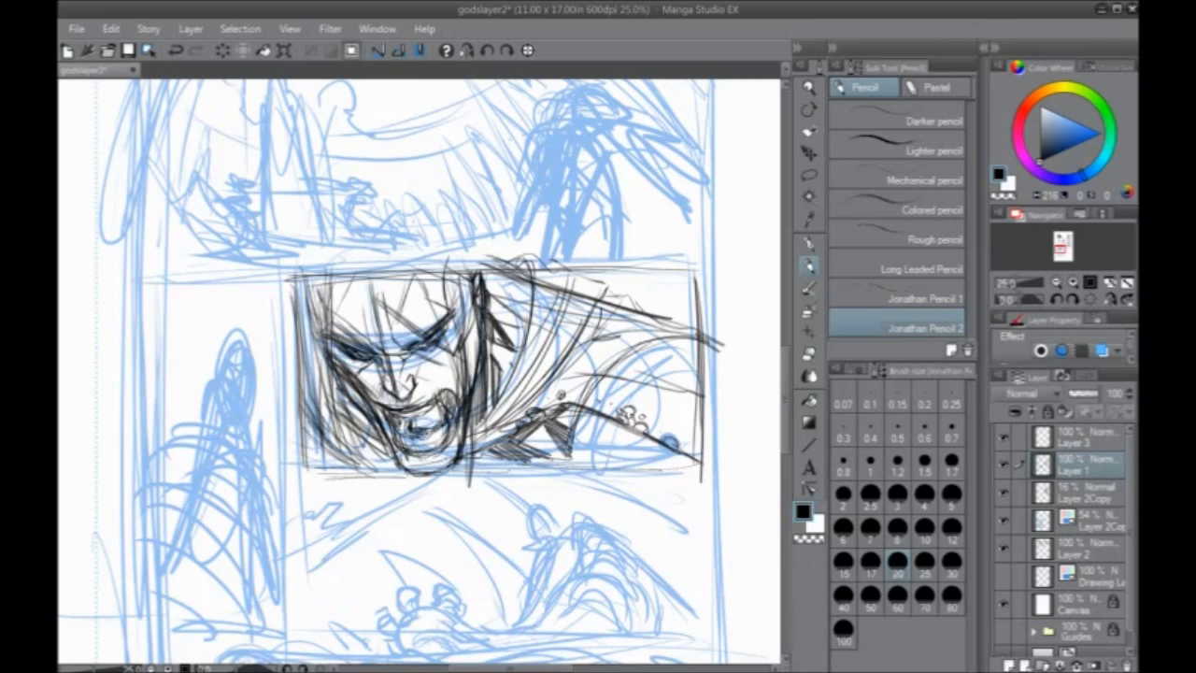
Reinforce the close-up panel's bottom, left and top border lines with repeated strokes
drag(482, 470, 636, 460)
drag(457, 461, 634, 461)
drag(508, 468, 686, 464)
mouse_move(380, 467)
mouse_down()
mouse_move(291, 411)
mouse_move(295, 299)
mouse_up()
drag(295, 448, 295, 340)
mouse_move(291, 278)
mouse_down()
mouse_move(301, 454)
mouse_move(657, 266)
mouse_up()
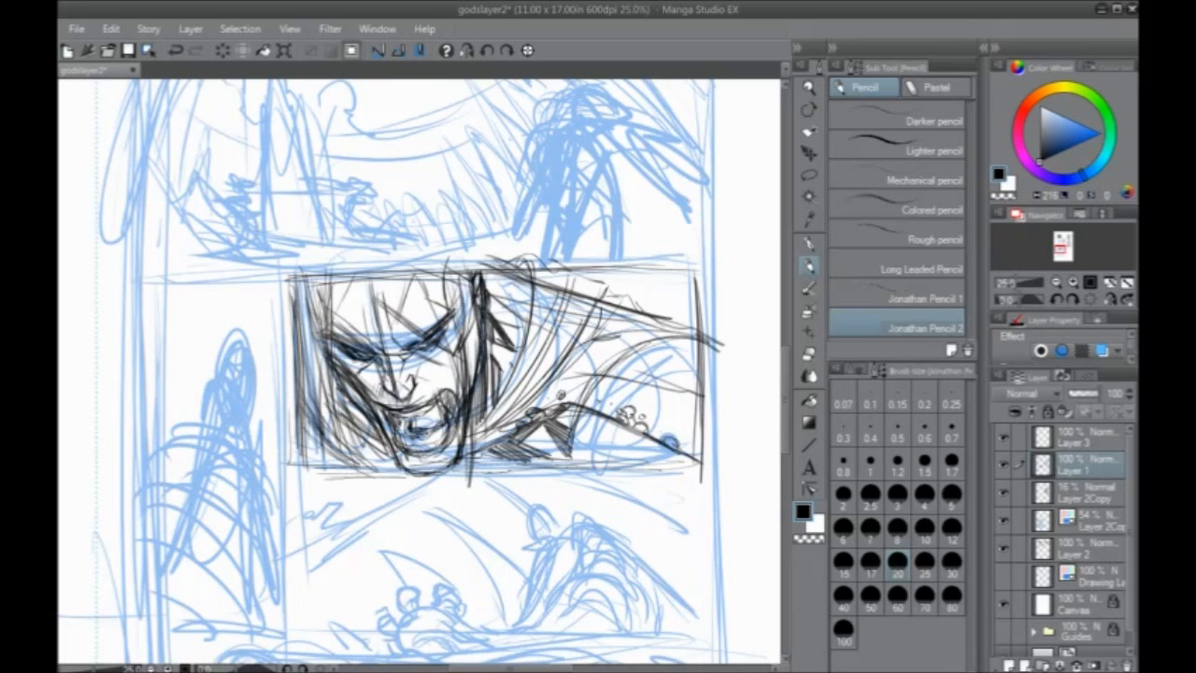
Draw the border of the tall, narrow panel to the left of the close-up face panel
scroll(413, 461, down, 2)
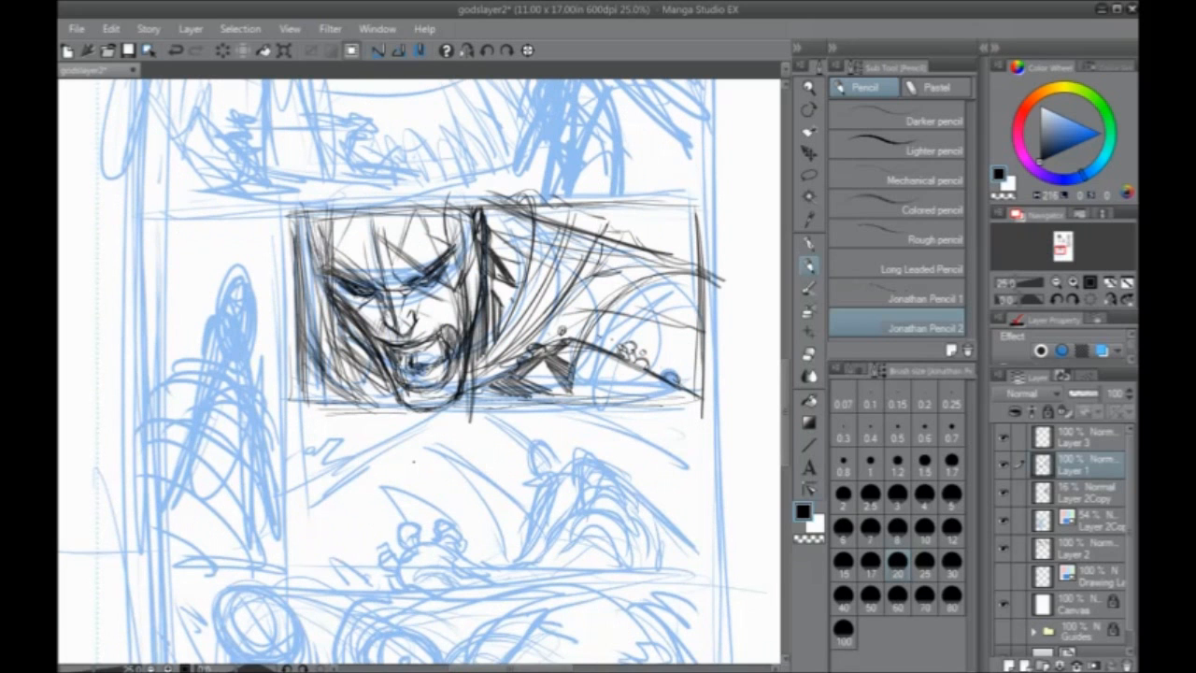
drag(258, 295, 255, 494)
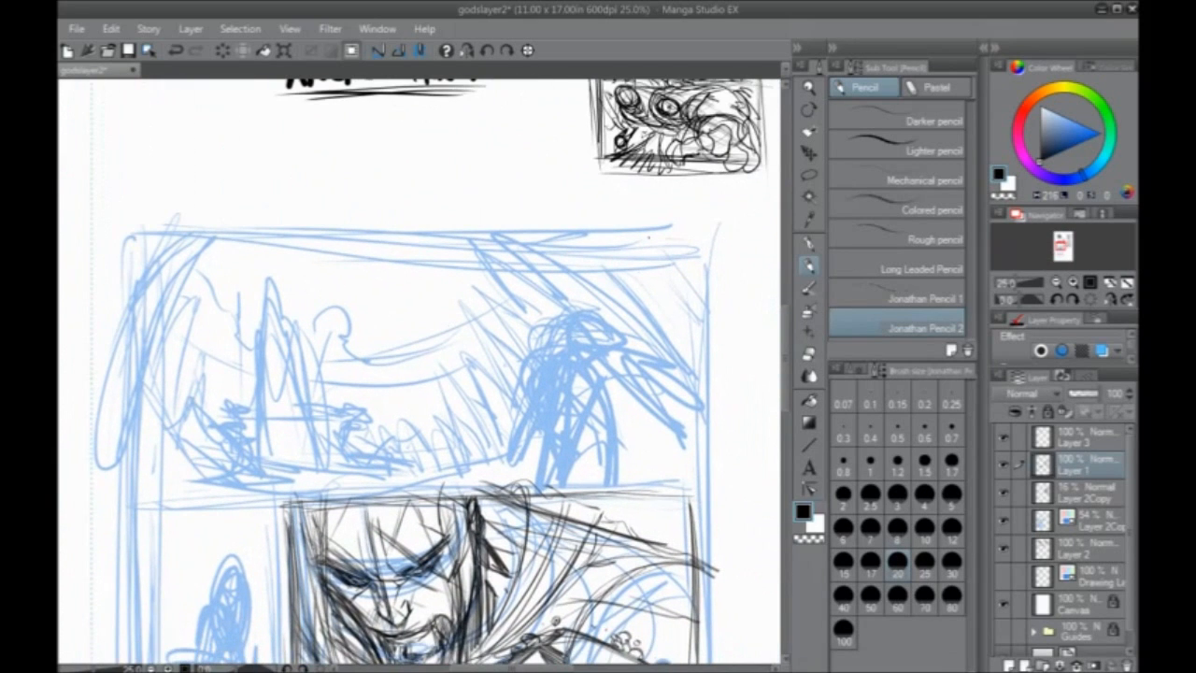
drag(616, 236, 273, 231)
drag(269, 516, 397, 322)
drag(413, 275, 419, 476)
mouse_move(428, 635)
mouse_down()
mouse_move(412, 273)
mouse_move(304, 271)
mouse_move(285, 482)
mouse_up()
drag(284, 280, 288, 632)
mouse_move(426, 633)
mouse_down()
mouse_move(290, 641)
mouse_move(296, 286)
mouse_up()
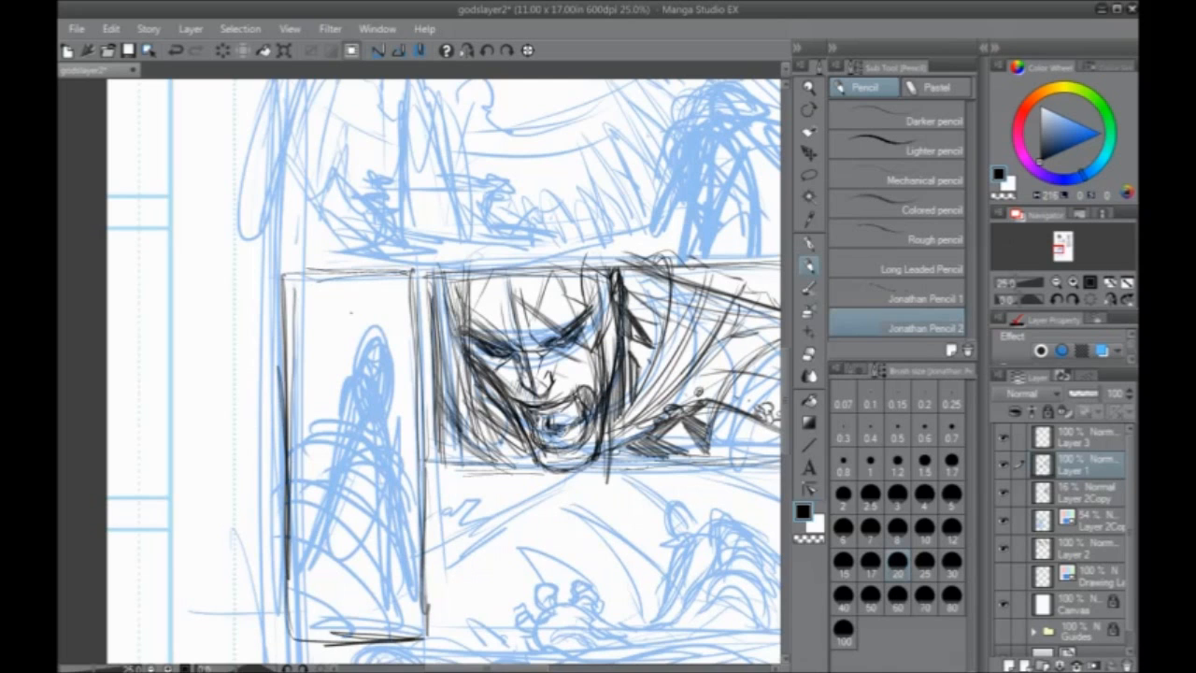
Sketch grass-like spikes along the top panel's lower middle and curved strokes rising beside the dark figure on the right
drag(467, 496, 368, 496)
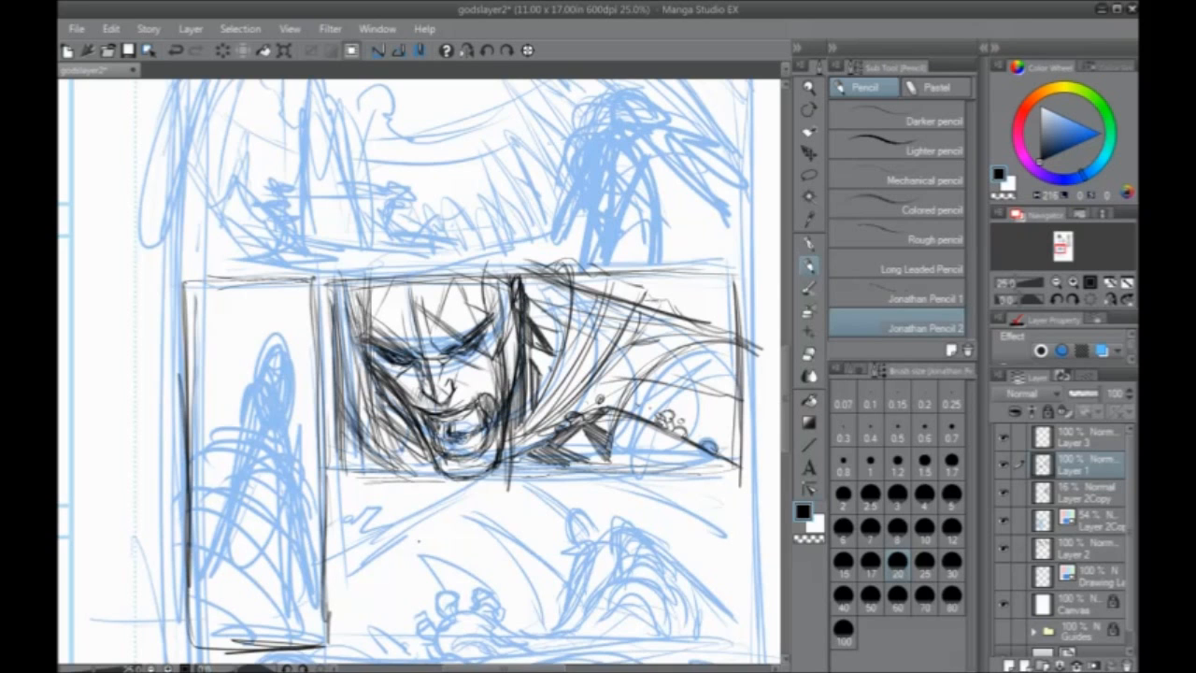
drag(375, 345, 350, 414)
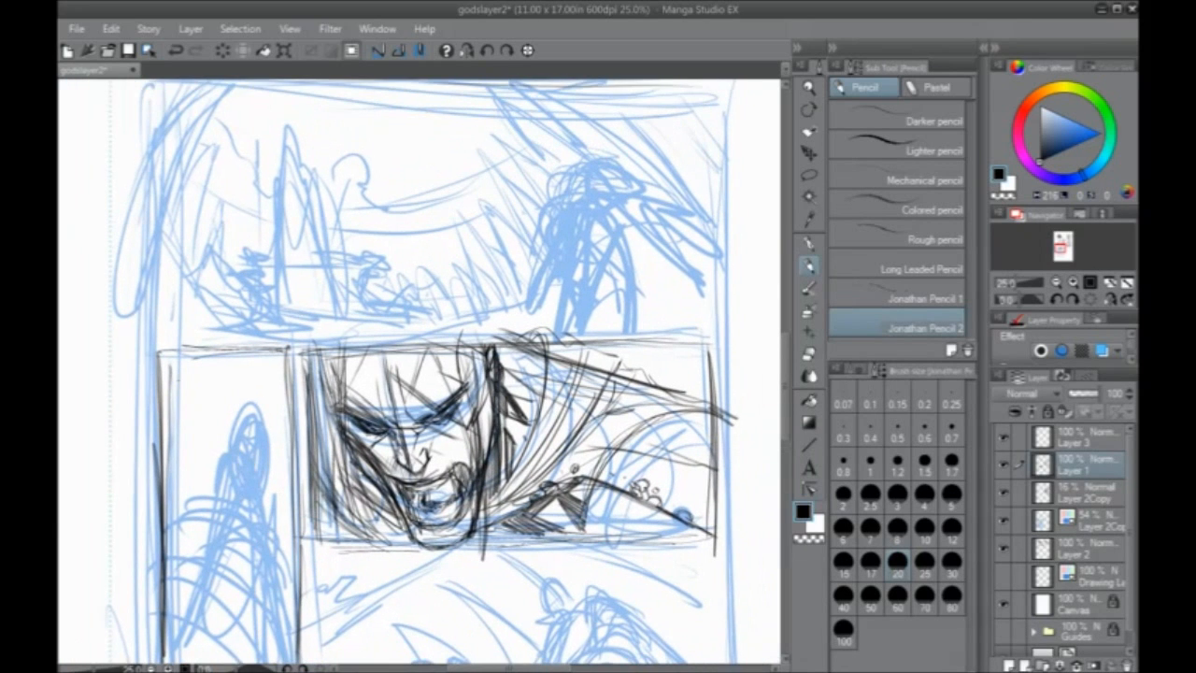
key(Tab)
scroll(598, 374, up, 3)
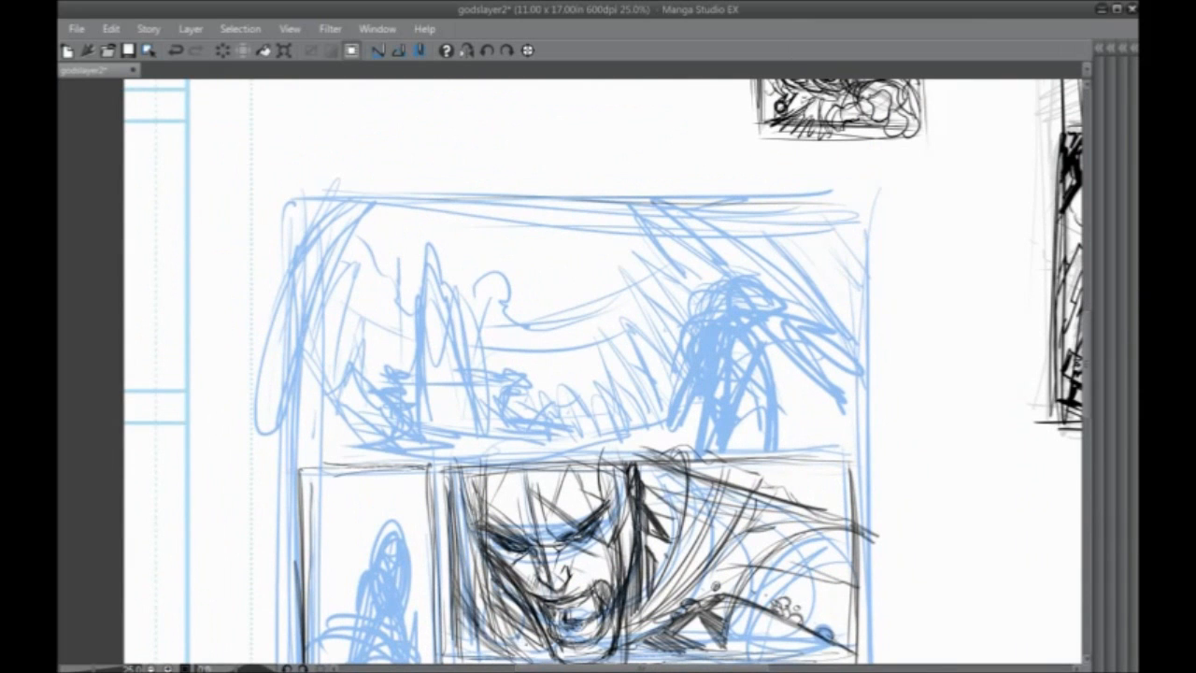
scroll(598, 373, down, 2)
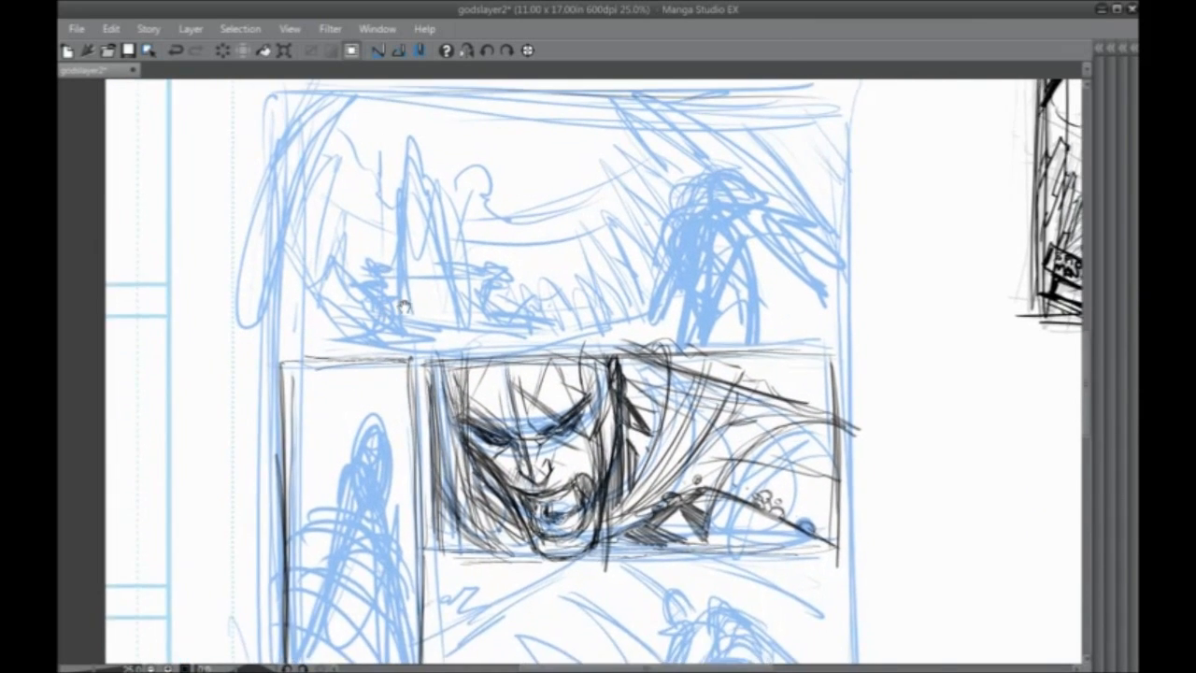
scroll(598, 374, up, 2)
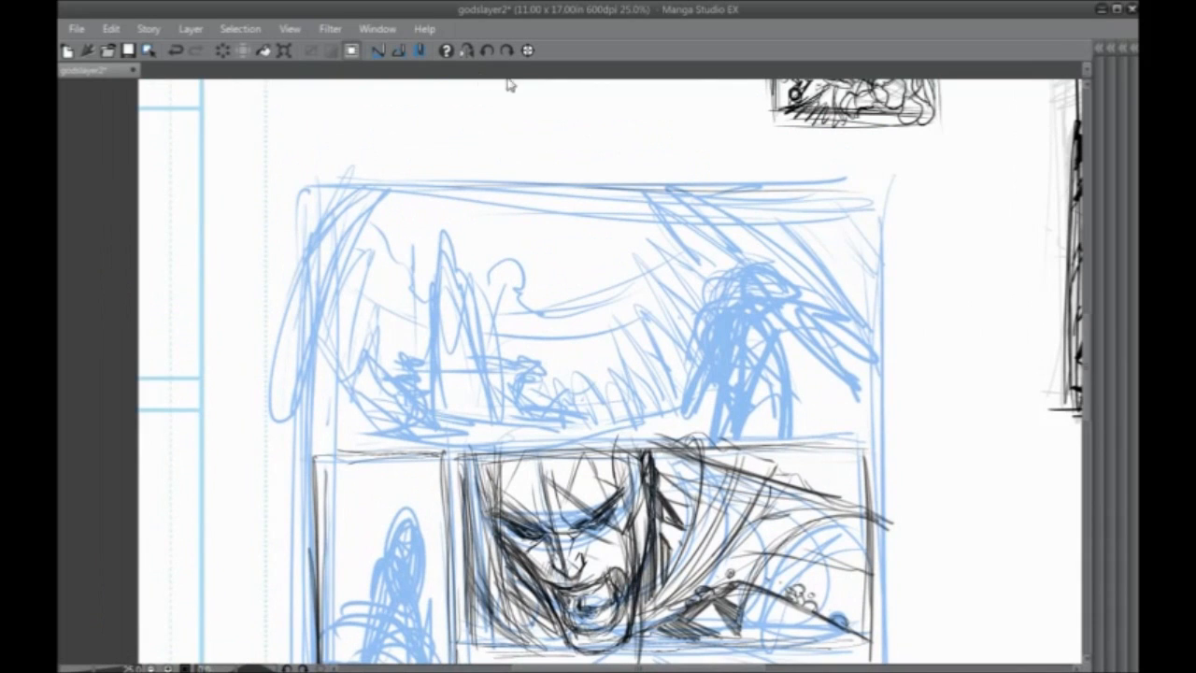
mouse_move(572, 392)
mouse_down()
mouse_move(576, 424)
mouse_move(603, 426)
mouse_move(581, 433)
mouse_move(600, 428)
mouse_up()
drag(588, 371, 617, 392)
mouse_move(626, 395)
mouse_down()
mouse_move(641, 417)
mouse_move(639, 337)
mouse_move(680, 342)
mouse_move(686, 299)
mouse_up()
drag(658, 366, 619, 276)
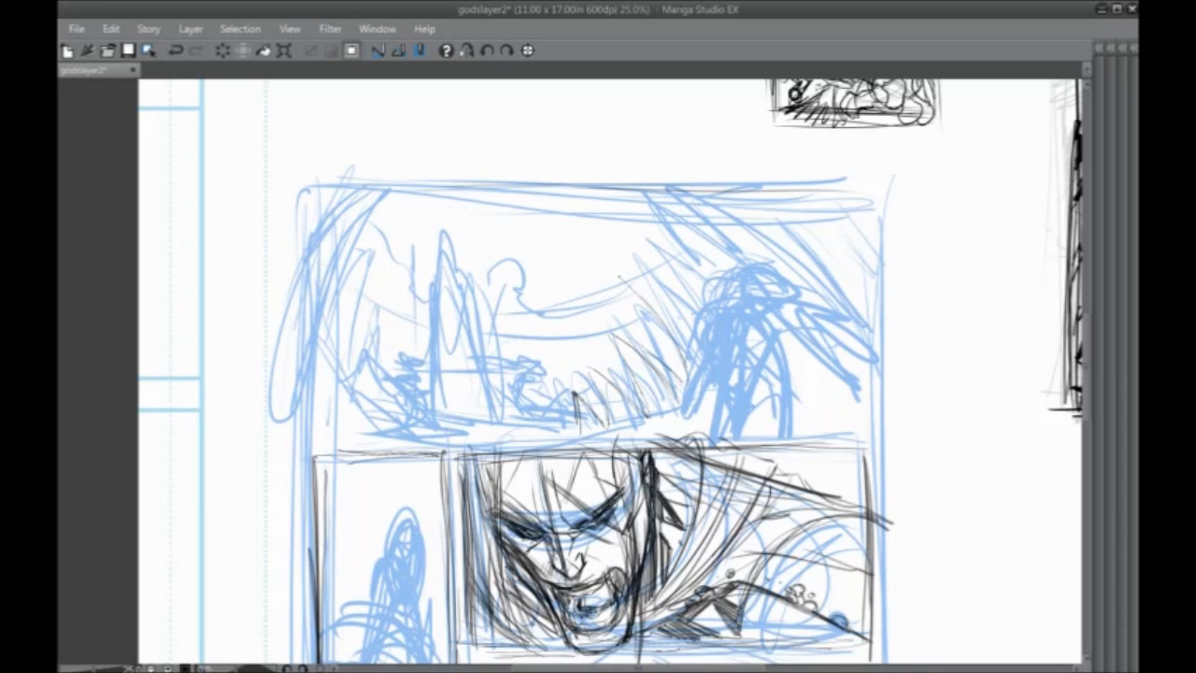
mouse_move(670, 370)
mouse_down()
mouse_move(626, 282)
mouse_move(710, 316)
mouse_up()
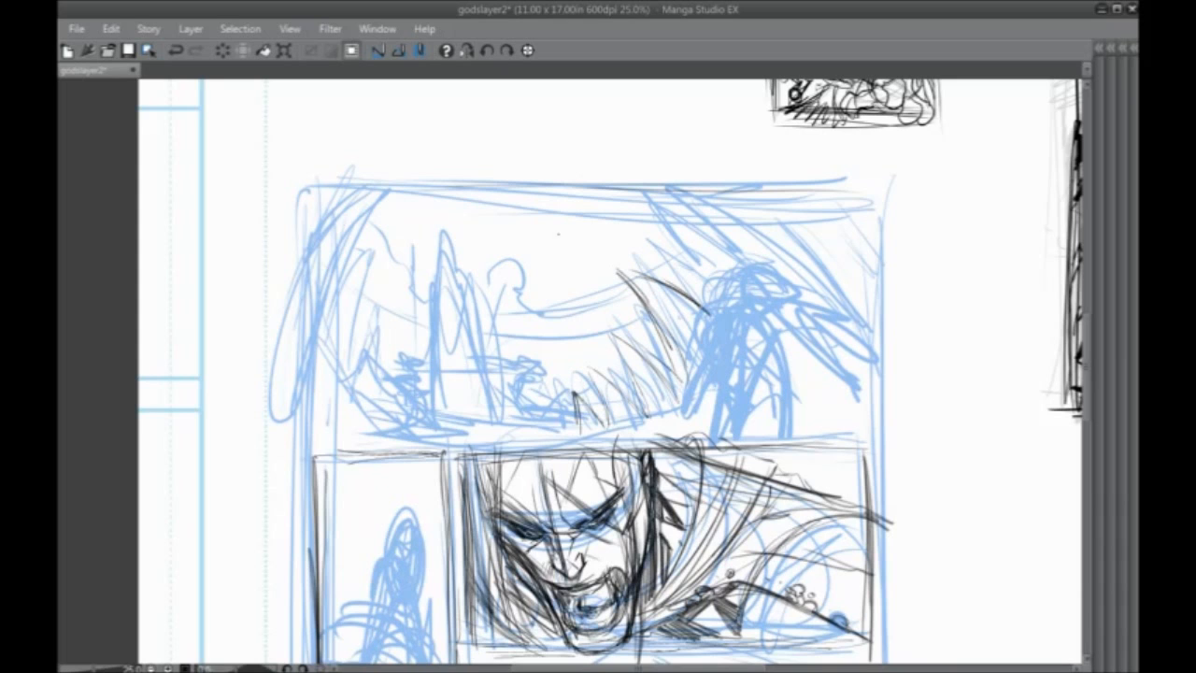
Add long diagonal strokes in the top panel's upper-right corner above the dark figure
mouse_move(628, 200)
mouse_down()
mouse_move(703, 271)
mouse_move(697, 252)
mouse_up()
drag(685, 192, 816, 278)
drag(745, 196, 839, 297)
Sketch curving spikes up the left side of the top panel and a rough ground line beneath them
drag(346, 305, 556, 285)
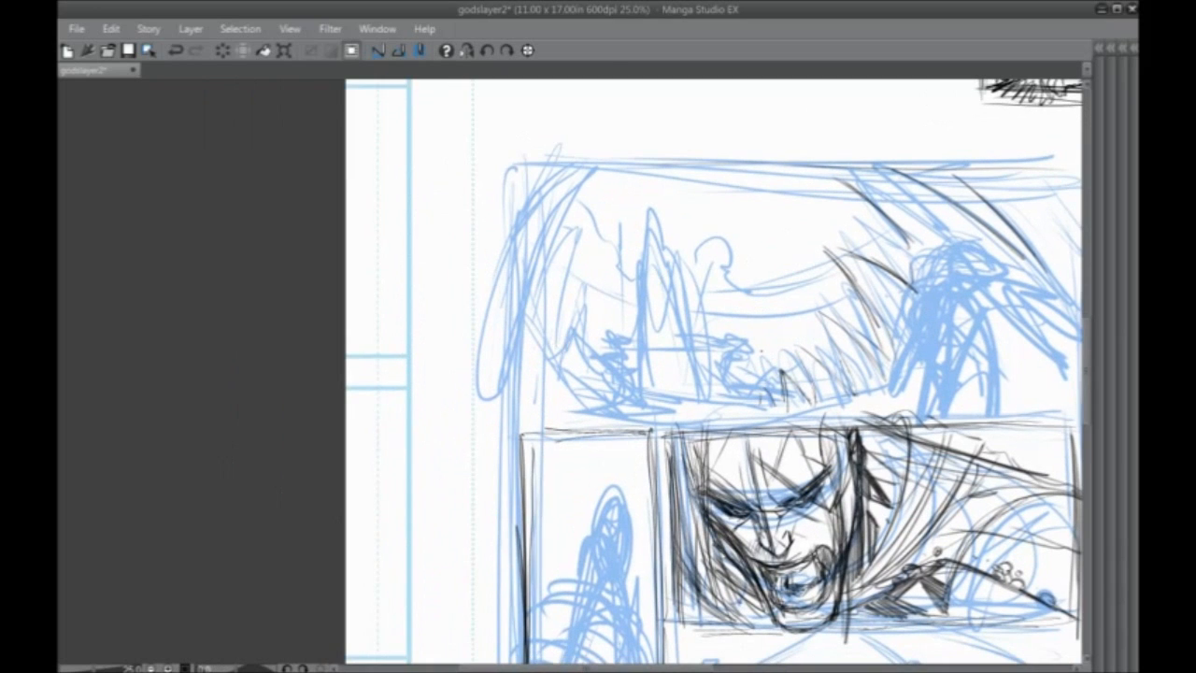
mouse_move(583, 392)
mouse_down()
mouse_move(551, 351)
mouse_move(557, 298)
mouse_up()
mouse_move(565, 361)
mouse_down()
mouse_move(536, 309)
mouse_move(546, 267)
mouse_move(581, 237)
mouse_up()
drag(519, 308, 585, 225)
drag(523, 281, 589, 162)
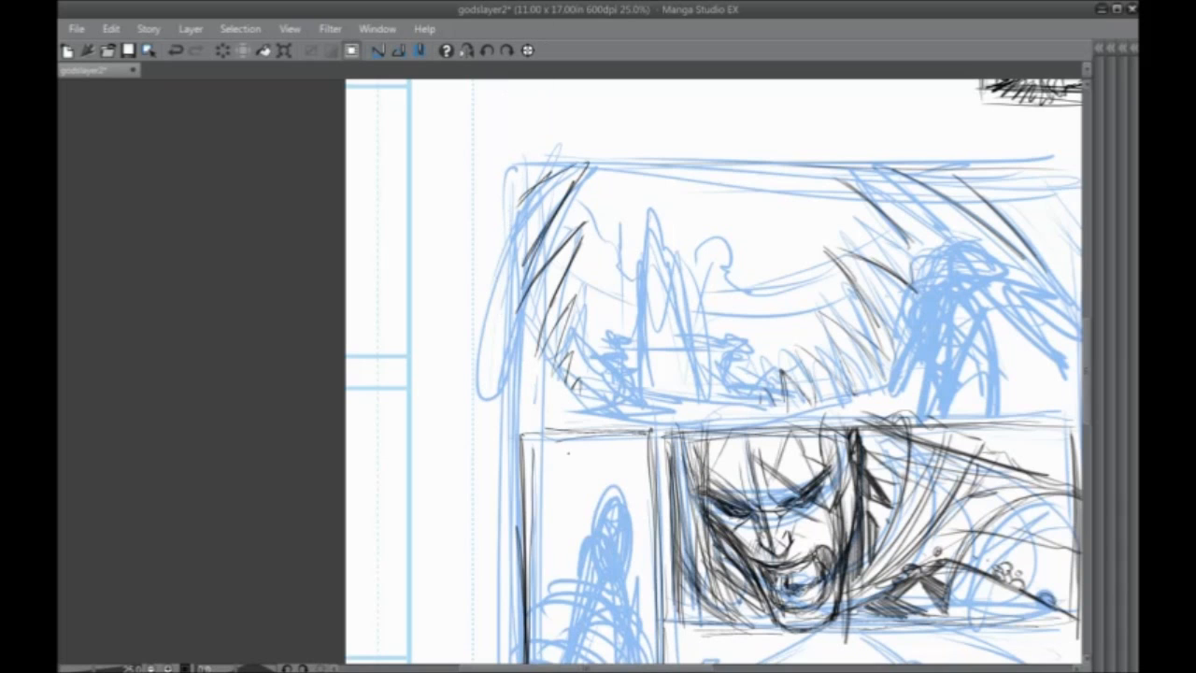
drag(579, 402, 482, 437)
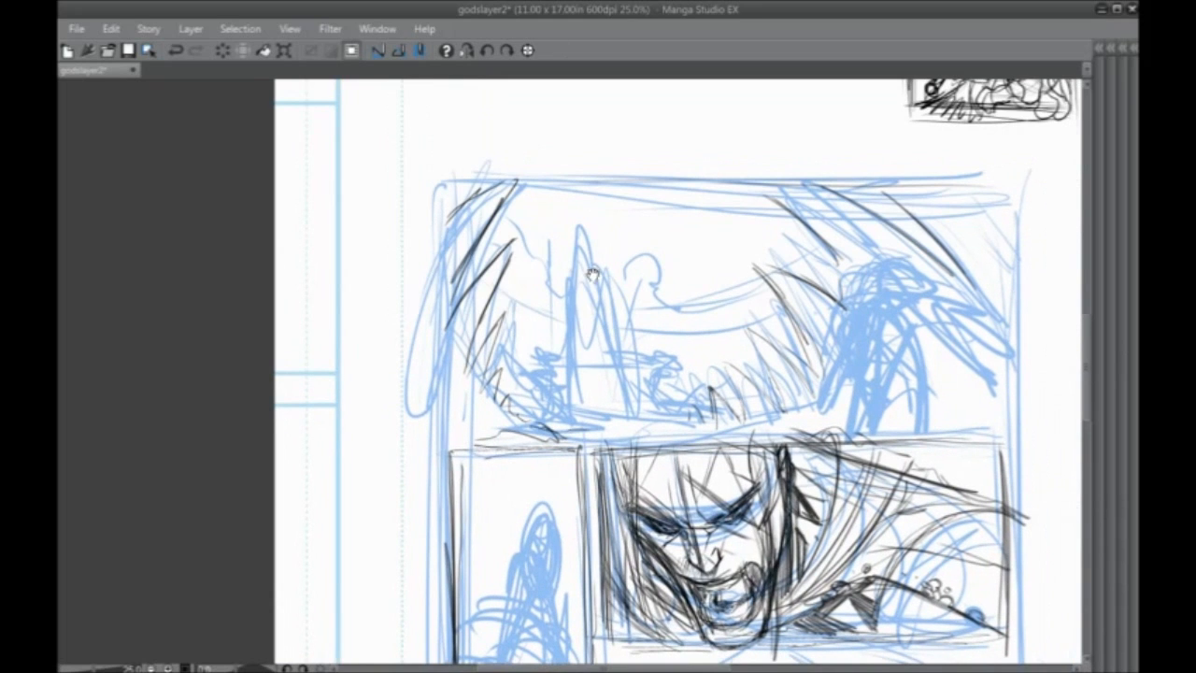
Begin the tall upright figure left of centre in the top panel with its top curve and upper body lines
drag(593, 202, 580, 186)
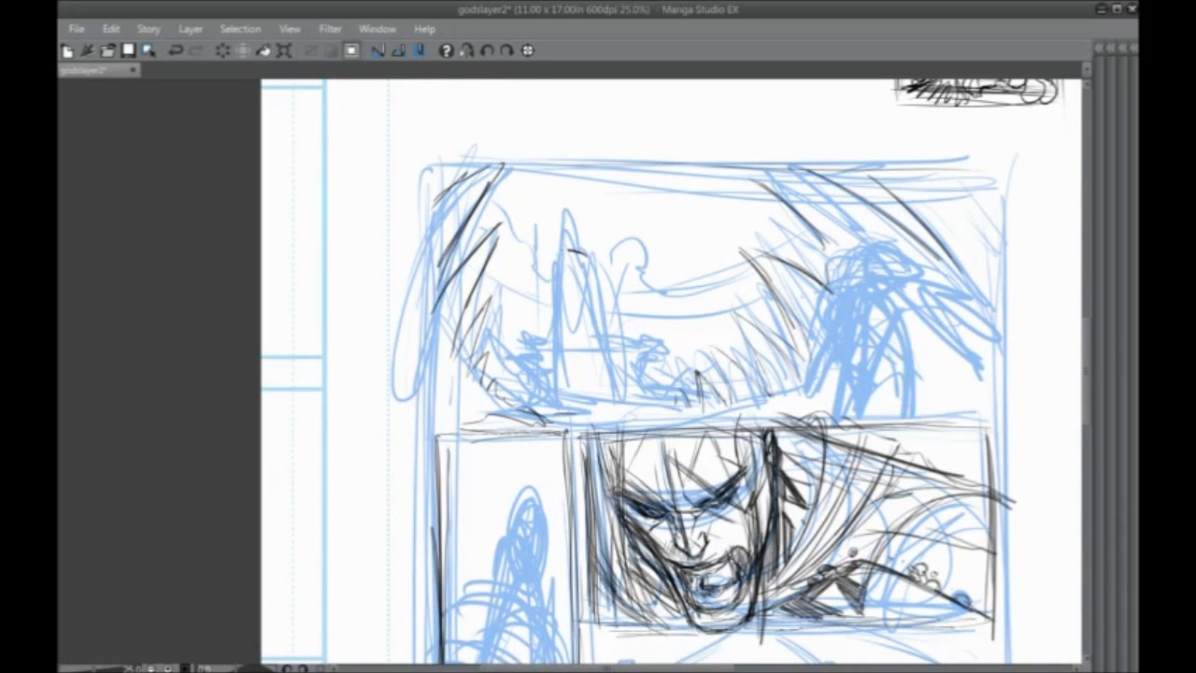
drag(574, 252, 556, 280)
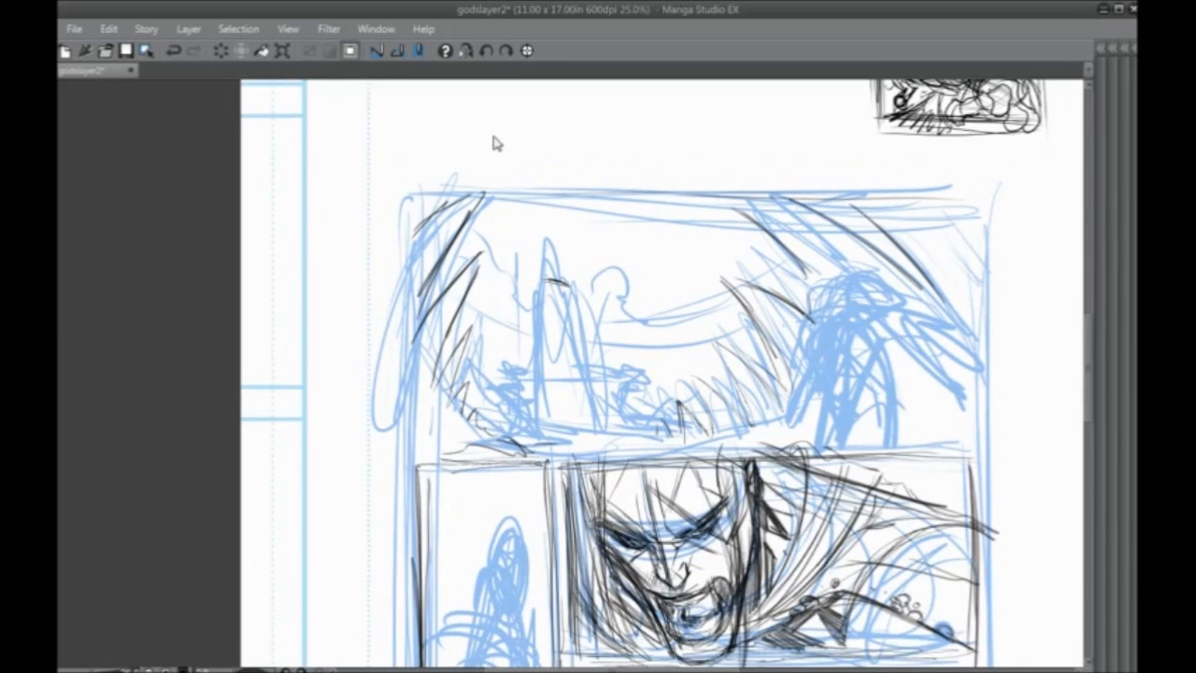
scroll(494, 135, up, 1)
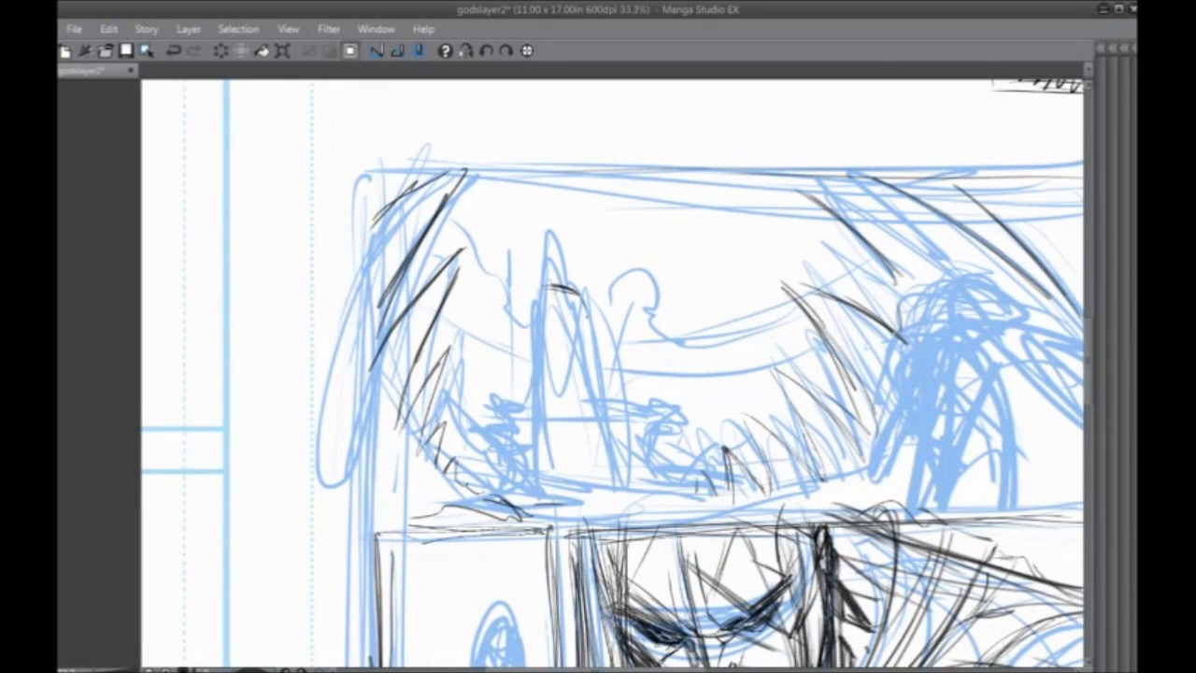
mouse_move(579, 329)
mouse_down()
mouse_move(543, 332)
mouse_move(567, 328)
mouse_move(573, 370)
mouse_up()
mouse_move(572, 359)
mouse_down()
mouse_move(580, 376)
mouse_move(544, 370)
mouse_up()
mouse_move(560, 373)
mouse_down()
mouse_move(566, 337)
mouse_move(591, 379)
mouse_move(594, 460)
mouse_move(607, 465)
mouse_up()
drag(551, 313, 556, 398)
drag(559, 336, 559, 459)
key(ctrl+z)
key(ctrl+z)
Sketch the hips and first leg of the standing figure left of centre in the top panel
mouse_move(587, 316)
mouse_down()
mouse_move(574, 446)
mouse_move(592, 462)
mouse_up()
drag(565, 315, 567, 402)
drag(567, 336, 562, 482)
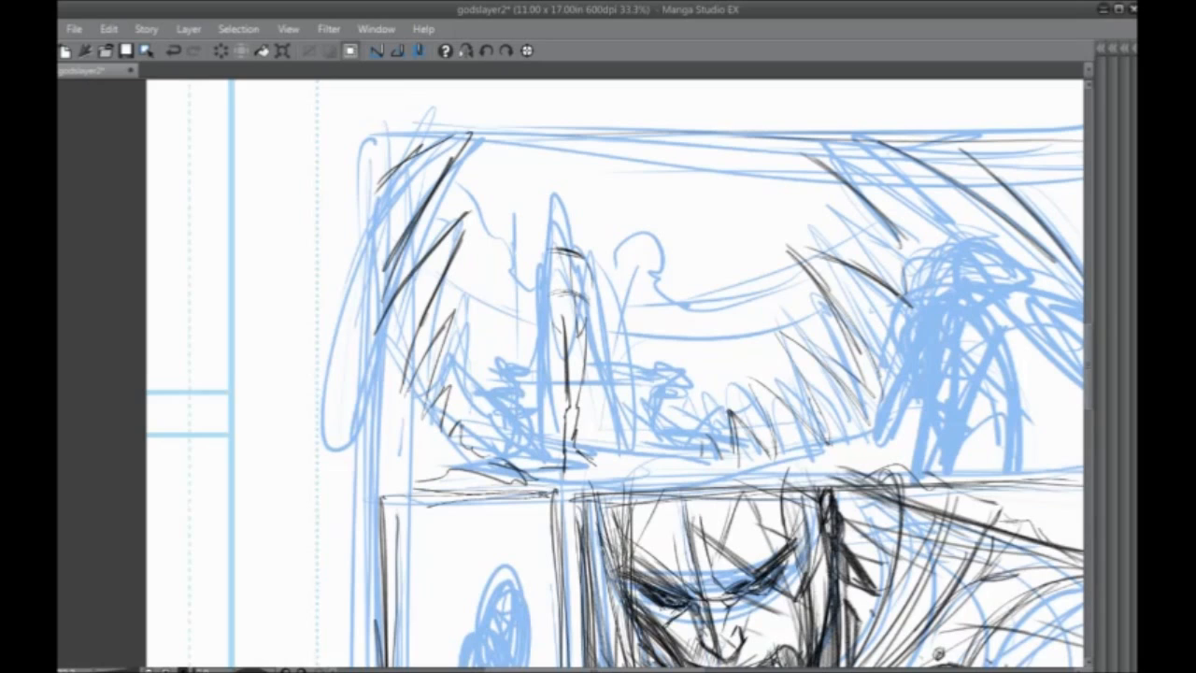
mouse_move(563, 315)
mouse_down()
mouse_move(570, 338)
mouse_move(563, 308)
mouse_move(583, 308)
mouse_move(566, 338)
mouse_up()
drag(592, 171, 567, 126)
drag(489, 357, 357, 385)
drag(472, 439, 418, 435)
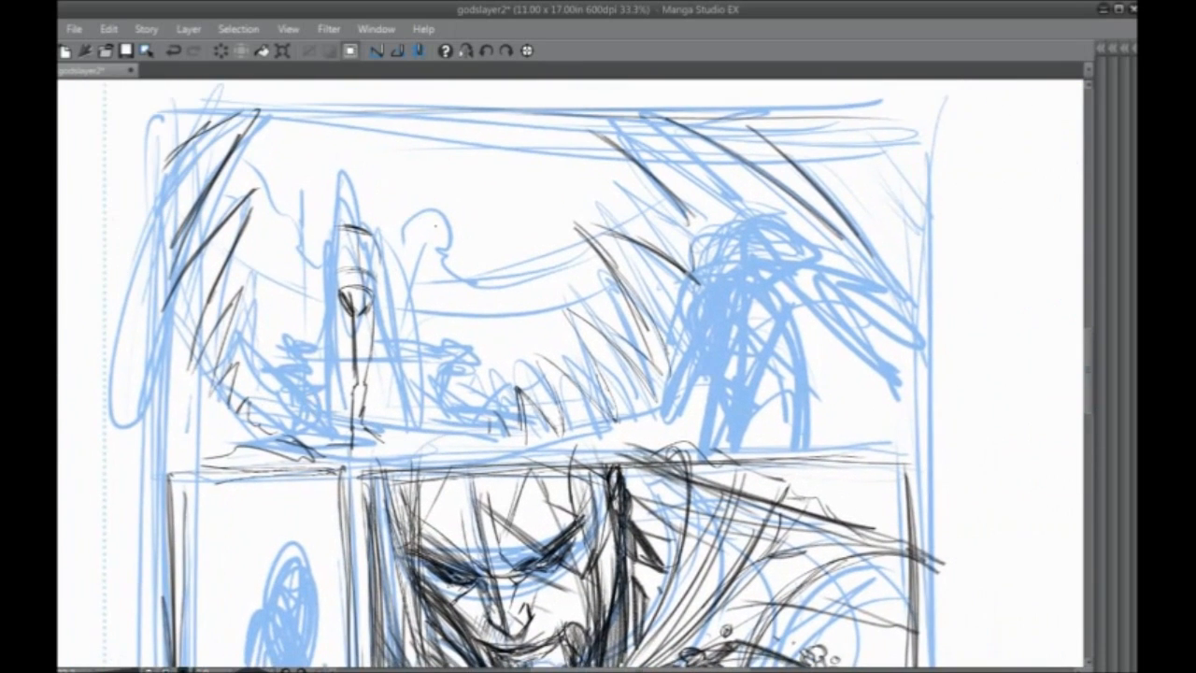
drag(573, 384, 599, 398)
Draw long, light, slightly slanted perspective lines across the full width of the top panel, from the ground up to the sky
drag(930, 411, 428, 438)
key(ctrl+z)
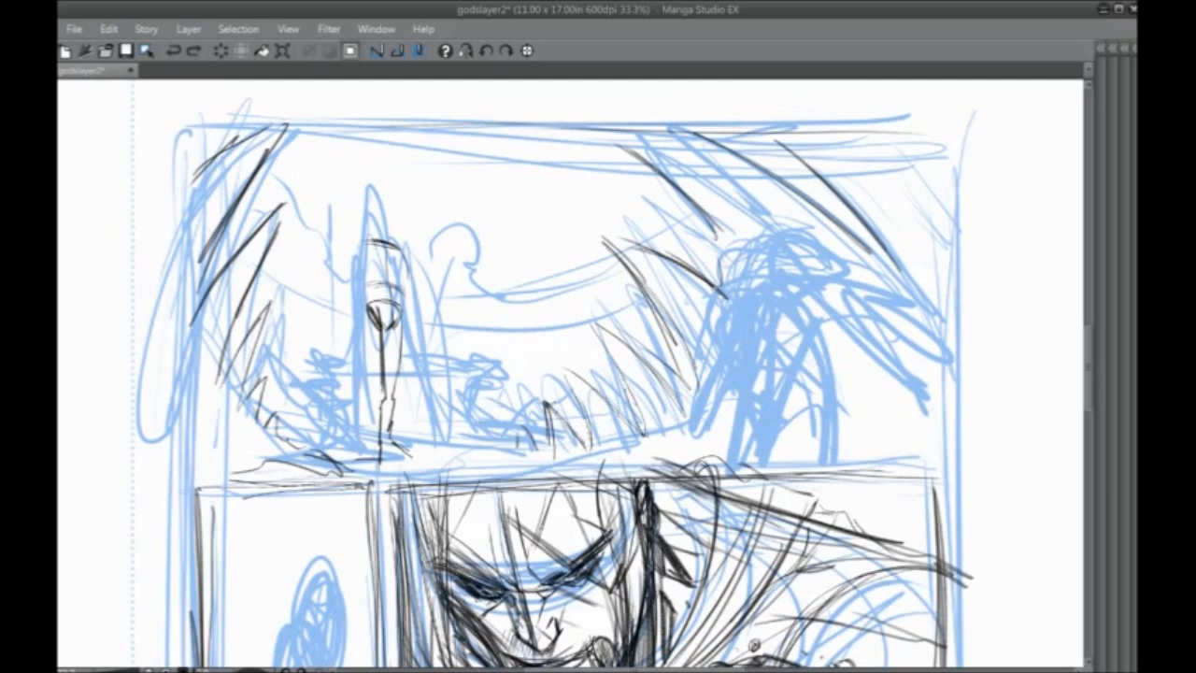
key(ctrl+minus)
drag(560, 410, 622, 376)
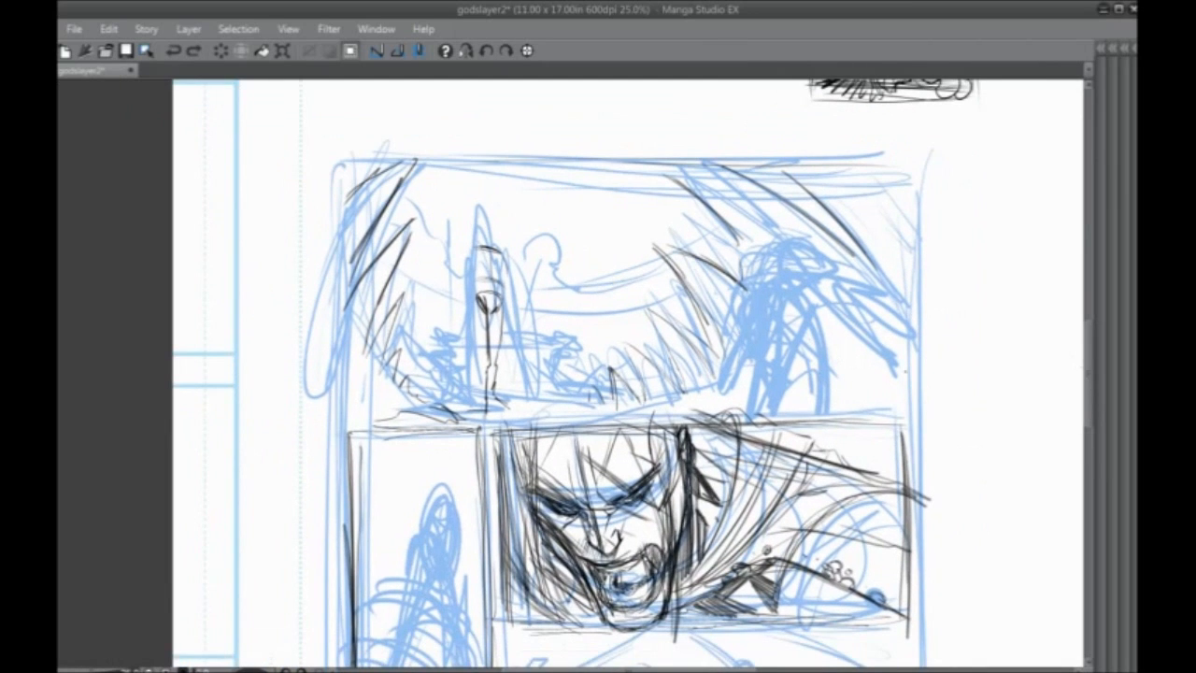
drag(830, 384, 549, 420)
drag(673, 394, 508, 415)
drag(822, 374, 377, 424)
drag(770, 381, 479, 416)
drag(863, 344, 595, 387)
drag(807, 314, 441, 379)
drag(732, 297, 384, 350)
drag(723, 241, 418, 280)
drag(785, 211, 389, 230)
drag(815, 177, 500, 190)
drag(616, 374, 636, 368)
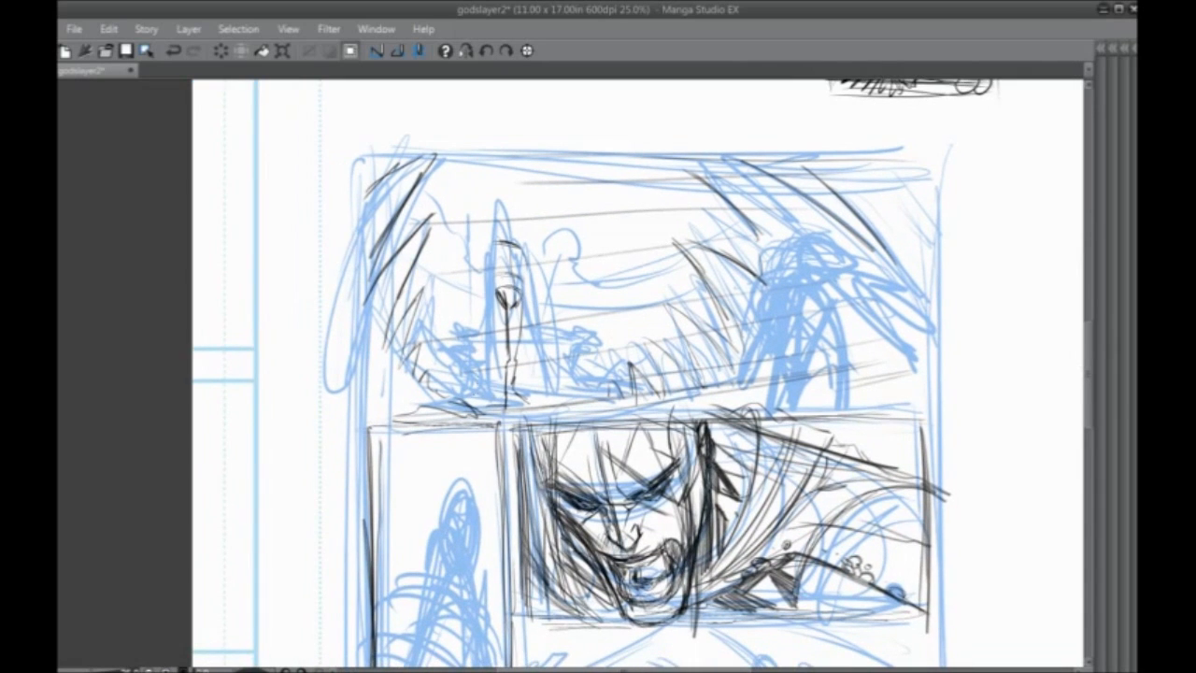
Add faint vertical lines through the standing figure and diagonal lines converging on it from the top panel's left side
drag(499, 219, 482, 400)
mouse_move(488, 340)
mouse_down()
mouse_move(476, 400)
mouse_move(508, 393)
mouse_move(504, 410)
mouse_up()
drag(523, 180, 503, 388)
drag(512, 254, 515, 301)
drag(498, 185, 499, 400)
drag(476, 176, 457, 269)
drag(402, 142, 481, 301)
drag(397, 142, 480, 339)
drag(398, 219, 465, 327)
drag(346, 243, 455, 335)
drag(358, 330, 460, 402)
Draw diagonal lines fanning out from the standing figure's feet toward the right side of the top panel
drag(545, 315, 505, 399)
drag(575, 250, 506, 395)
drag(729, 181, 557, 359)
drag(719, 207, 555, 385)
drag(757, 283, 555, 385)
drag(678, 343, 562, 381)
drag(865, 312, 607, 391)
drag(800, 372, 722, 377)
drag(882, 383, 809, 387)
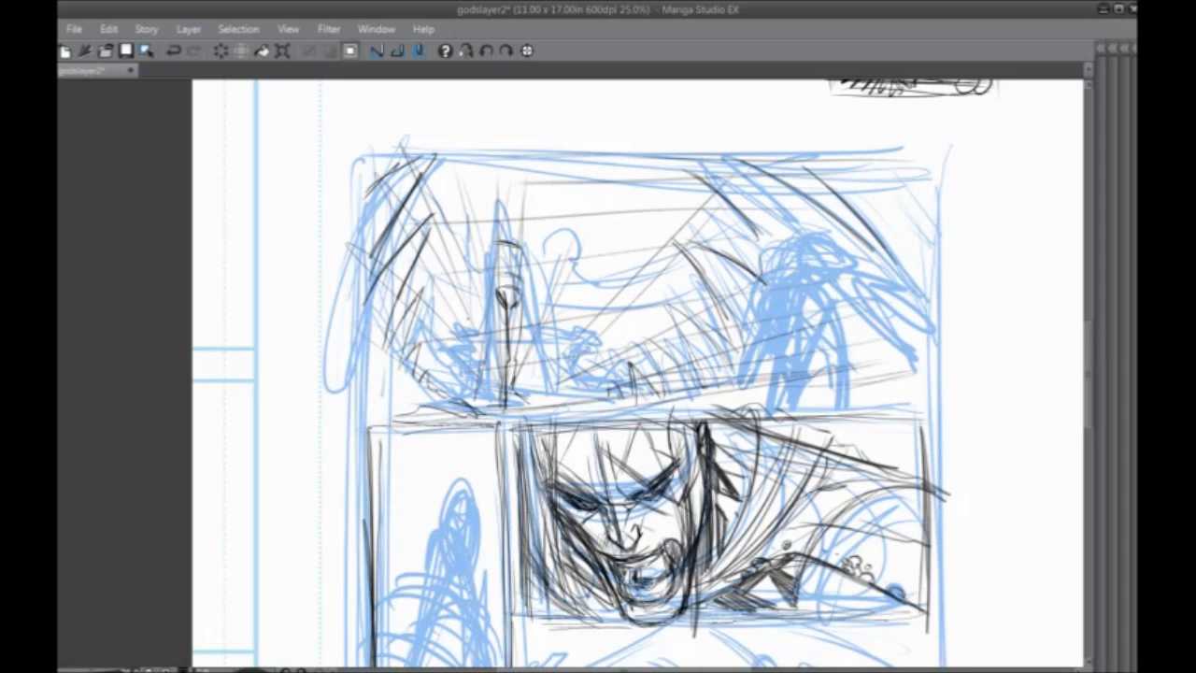
Add faint steep strokes across the middle and left of the top panel's background
drag(612, 170, 695, 335)
drag(716, 355, 695, 401)
drag(791, 357, 783, 372)
drag(611, 237, 572, 387)
drag(454, 227, 446, 413)
drag(392, 275, 387, 391)
Darken the standing figure's first leg from thigh to foot
scroll(594, 374, down, 1)
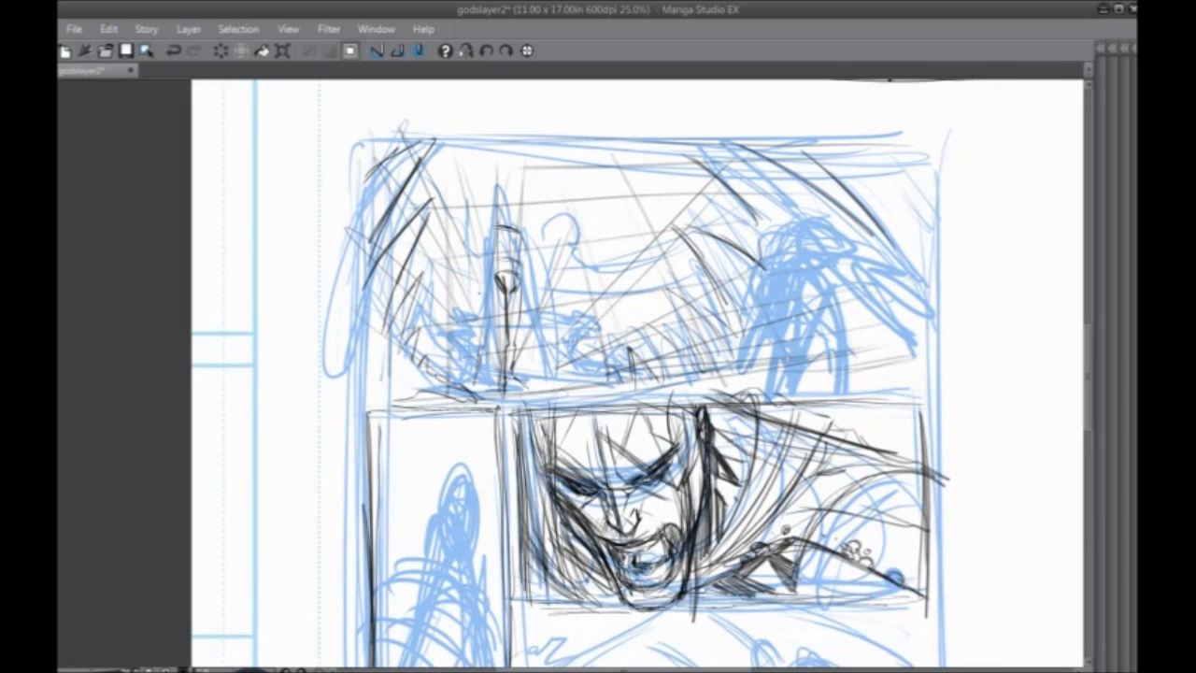
scroll(467, 304, up, 1)
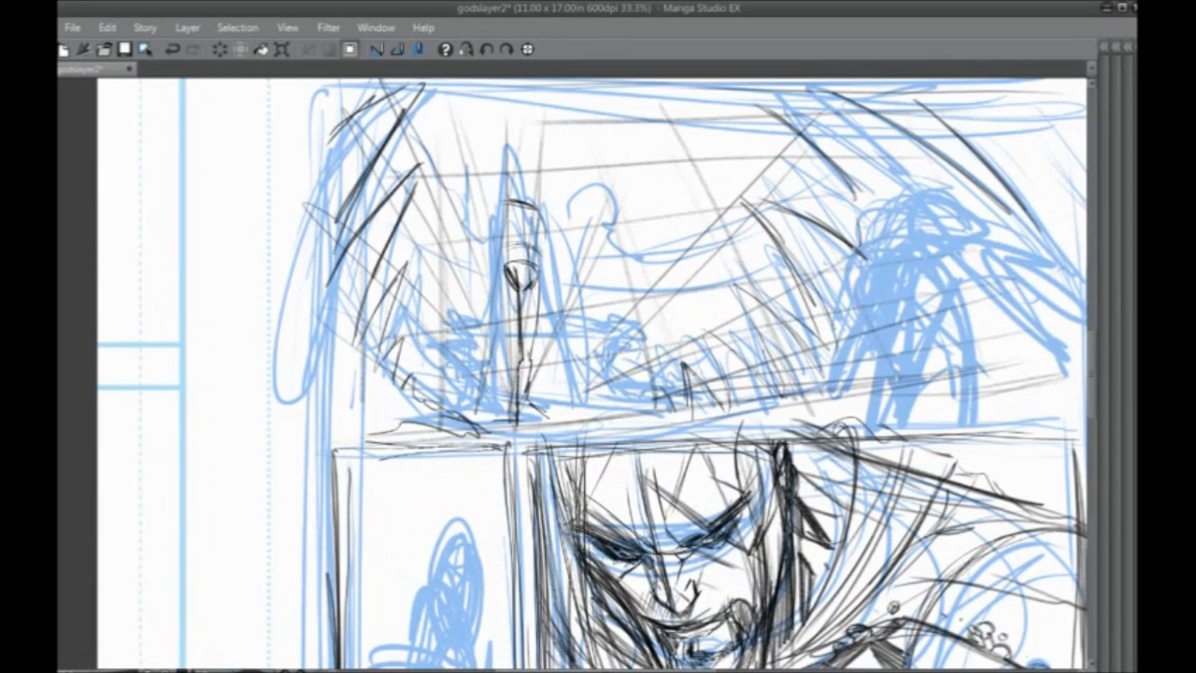
drag(504, 280, 506, 314)
drag(512, 269, 510, 411)
mouse_move(518, 351)
mouse_down()
mouse_move(519, 425)
mouse_move(534, 433)
mouse_move(513, 433)
mouse_up()
drag(508, 404, 510, 428)
Sketch the standing figure's second leg and foot and firm up the thigh outlines
drag(598, 374, 495, 426)
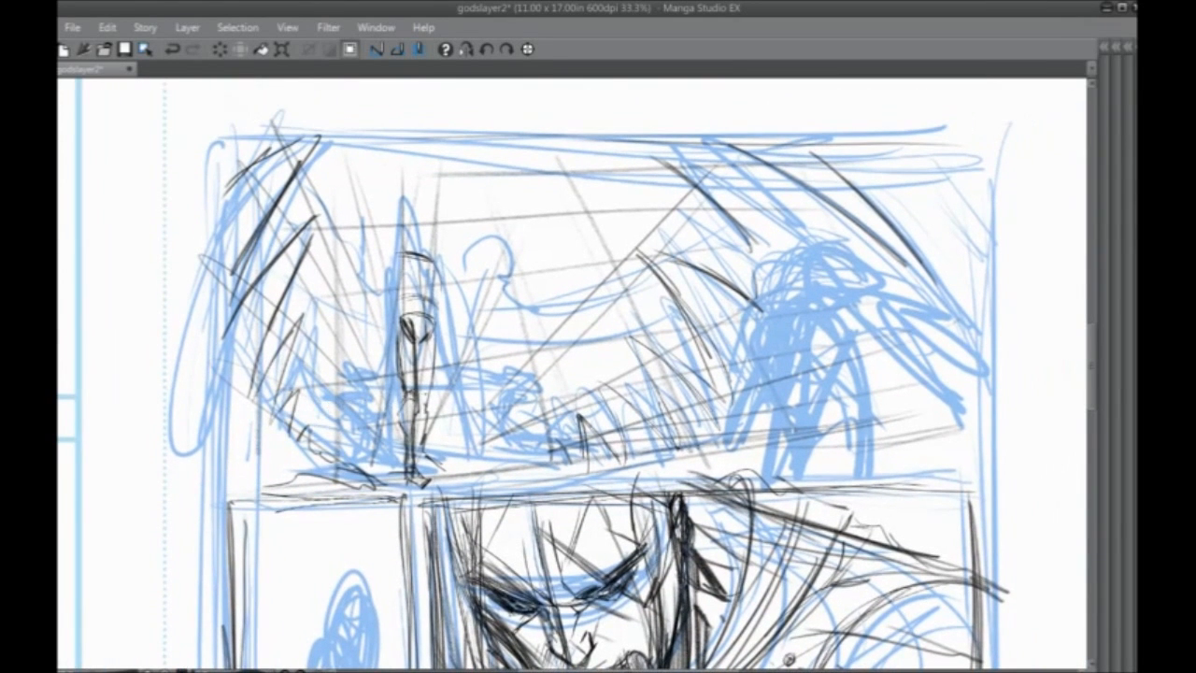
drag(421, 389, 430, 410)
mouse_move(428, 392)
mouse_down()
mouse_move(423, 471)
mouse_move(446, 474)
mouse_up()
drag(432, 467, 453, 481)
key(ctrl+z)
drag(427, 467, 447, 478)
drag(420, 428, 426, 471)
drag(422, 391, 423, 463)
drag(428, 321, 428, 402)
drag(398, 336, 398, 361)
Draw the figure's torso sides, a wide shoulder collar and long lines sloping down and outward from both shoulders
drag(430, 307, 424, 339)
drag(434, 271, 430, 312)
mouse_move(390, 259)
mouse_down()
mouse_move(431, 278)
mouse_move(398, 301)
mouse_move(402, 318)
mouse_move(443, 314)
mouse_up()
mouse_move(447, 250)
mouse_down()
mouse_move(411, 256)
mouse_move(417, 273)
mouse_move(484, 258)
mouse_move(484, 274)
mouse_up()
drag(561, 374, 572, 346)
drag(416, 230, 420, 280)
drag(494, 244, 510, 282)
mouse_move(409, 269)
mouse_down()
mouse_move(394, 310)
mouse_move(381, 307)
mouse_up()
drag(430, 244, 373, 312)
drag(485, 243, 613, 362)
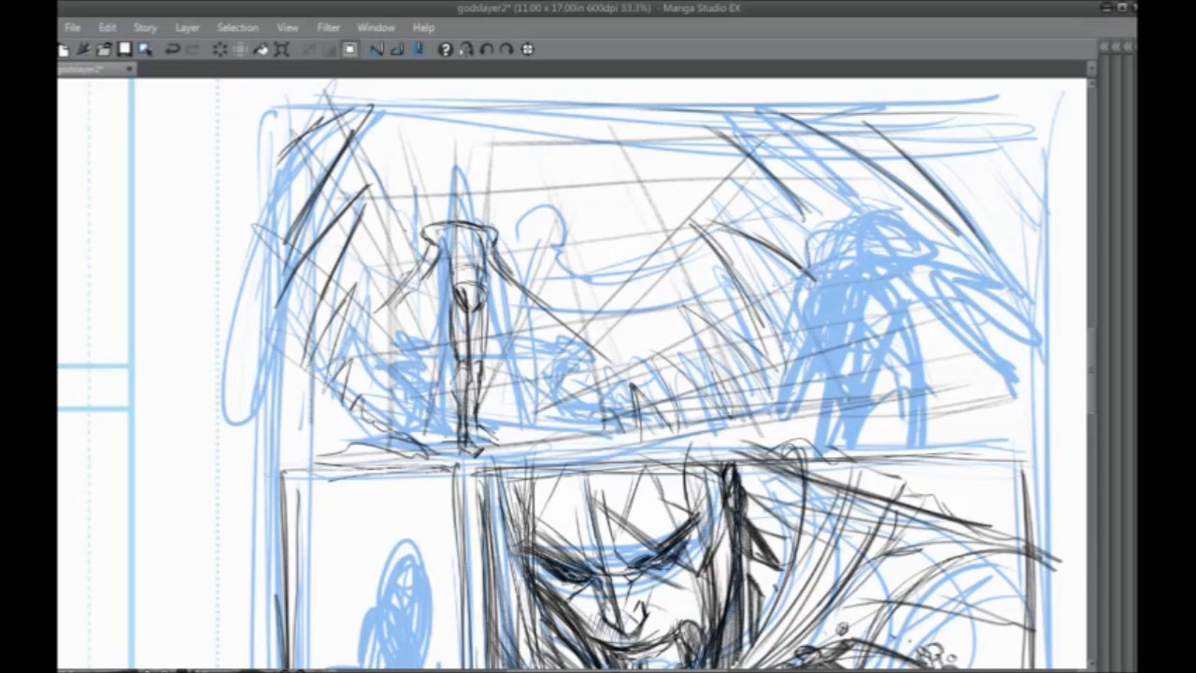
Add the figure's torso centre line, neck and small pointed head above the collar
drag(471, 254, 475, 312)
drag(463, 226, 475, 310)
mouse_move(467, 213)
mouse_down()
mouse_move(462, 237)
mouse_move(462, 226)
mouse_up()
mouse_move(464, 200)
mouse_down()
mouse_move(463, 218)
mouse_move(471, 205)
mouse_up()
drag(471, 209, 467, 193)
drag(465, 200, 462, 183)
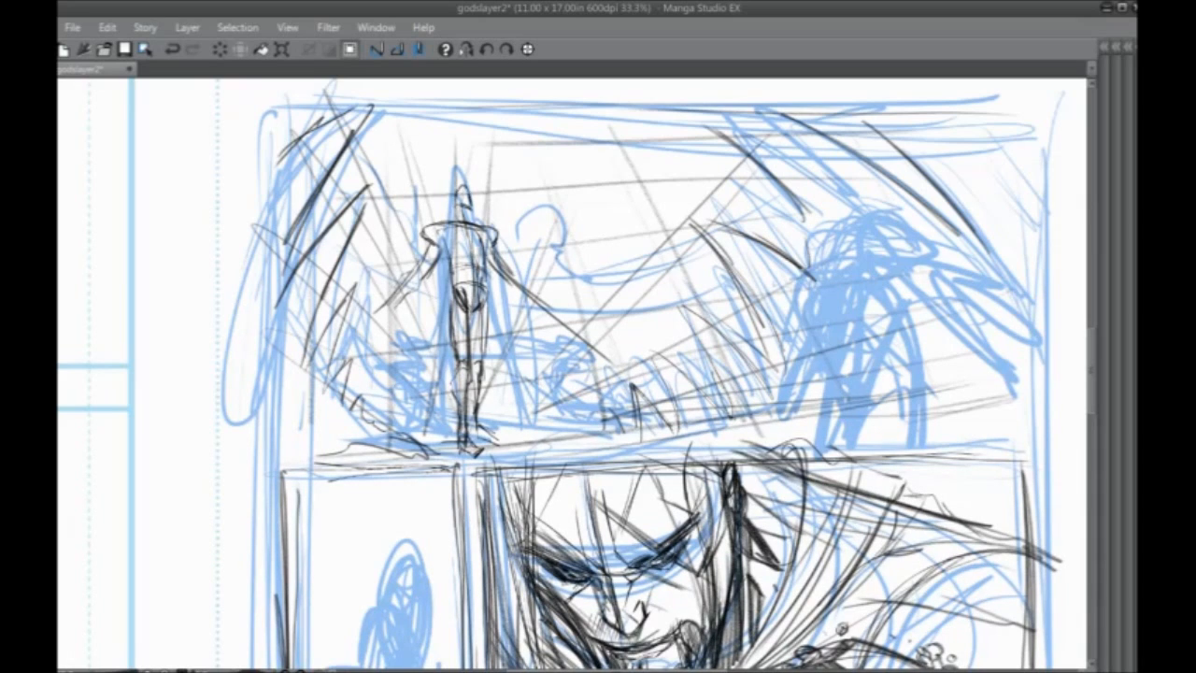
Sketch a billowing cape with curling edges flowing out on both sides of the standing figure
drag(503, 126, 575, 84)
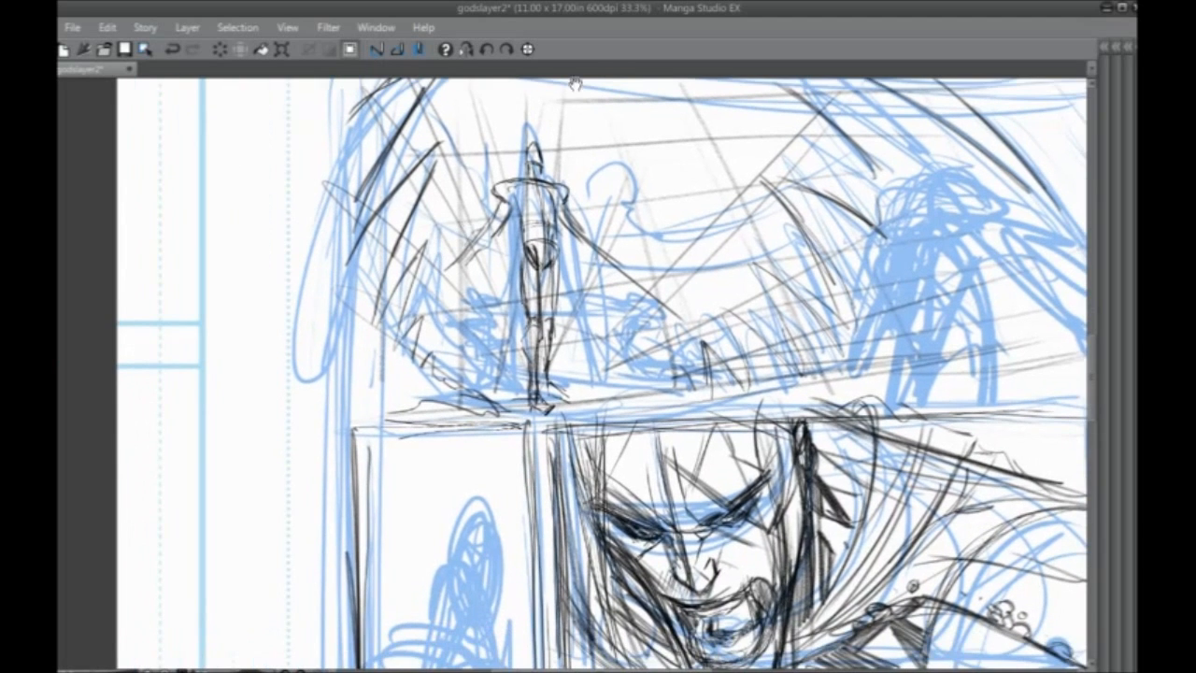
mouse_move(565, 205)
mouse_down()
mouse_move(481, 229)
mouse_move(557, 248)
mouse_move(598, 296)
mouse_move(563, 252)
mouse_move(502, 320)
mouse_move(549, 350)
mouse_up()
drag(483, 274, 493, 291)
mouse_move(428, 242)
mouse_down()
mouse_move(408, 299)
mouse_move(345, 192)
mouse_move(342, 304)
mouse_up()
mouse_move(422, 193)
mouse_down()
mouse_move(383, 238)
mouse_move(409, 209)
mouse_up()
drag(425, 289, 383, 308)
drag(384, 264, 349, 312)
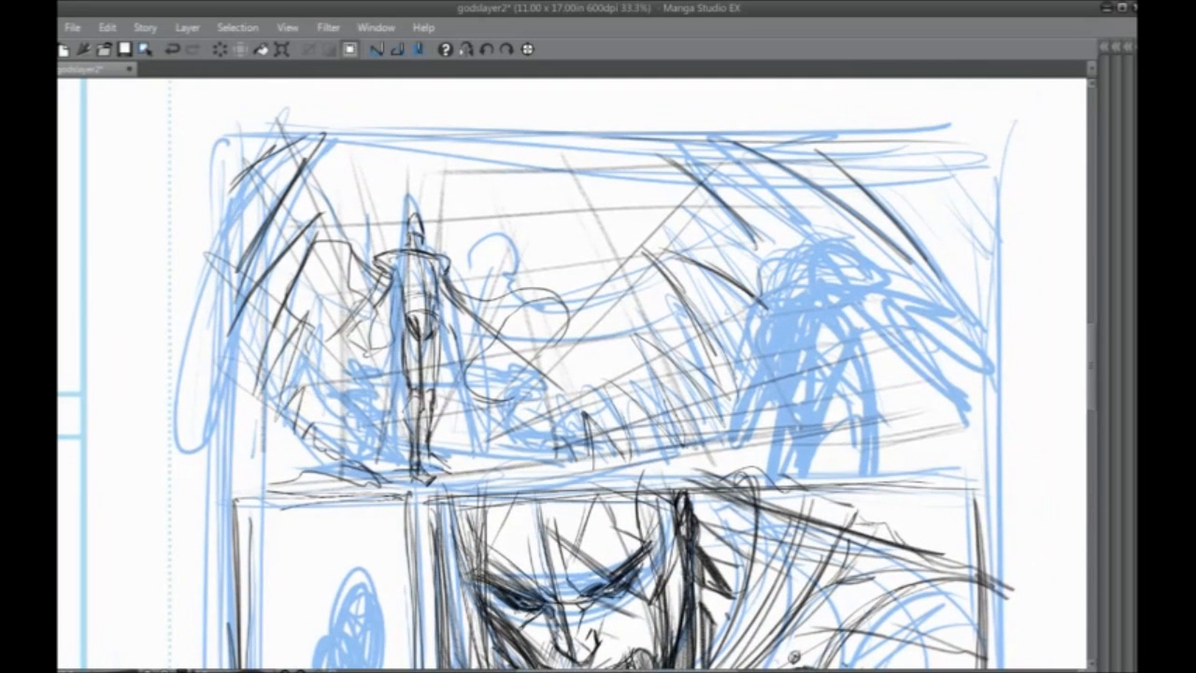
Strengthen the figure's collar and upper body with extra strokes
mouse_move(420, 256)
mouse_down()
mouse_move(425, 295)
mouse_move(393, 273)
mouse_up()
mouse_move(416, 251)
mouse_down()
mouse_move(387, 256)
mouse_move(415, 256)
mouse_move(401, 241)
mouse_move(387, 258)
mouse_move(435, 255)
mouse_move(430, 292)
mouse_up()
drag(424, 394, 455, 374)
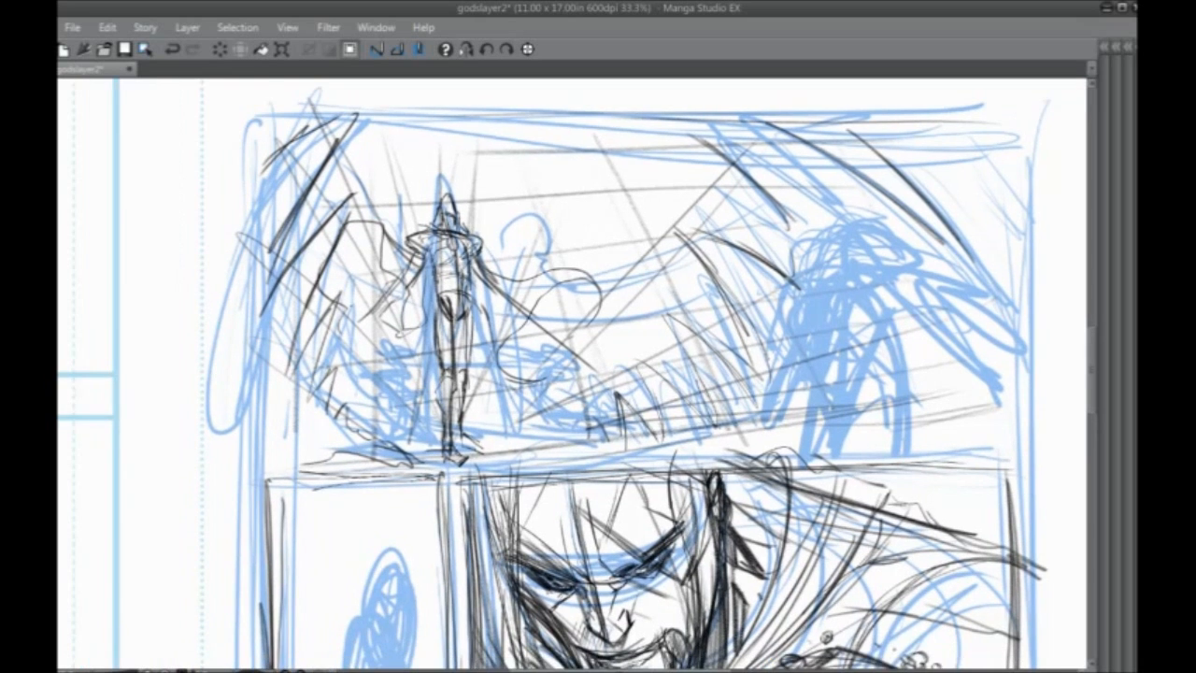
Hide the 54% Layer 2Copy blue sketch layer and lighten the figure's rough upper body and cape lines
scroll(355, 314, up, 1)
key(Tab)
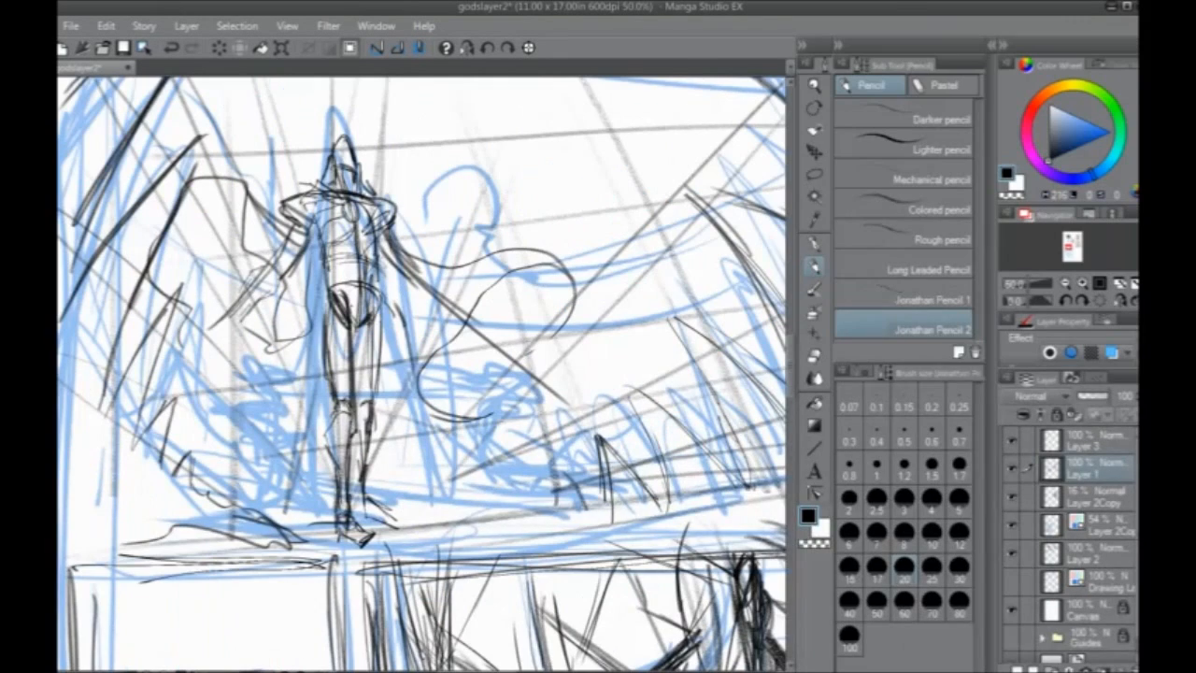
click(1013, 528)
drag(339, 262, 371, 322)
mouse_move(385, 213)
mouse_down()
mouse_move(405, 252)
mouse_move(385, 262)
mouse_move(383, 350)
mouse_up()
drag(322, 271, 290, 365)
mouse_move(280, 250)
mouse_down()
mouse_move(332, 267)
mouse_move(210, 309)
mouse_move(369, 374)
mouse_up()
drag(467, 280, 421, 448)
drag(406, 207, 404, 209)
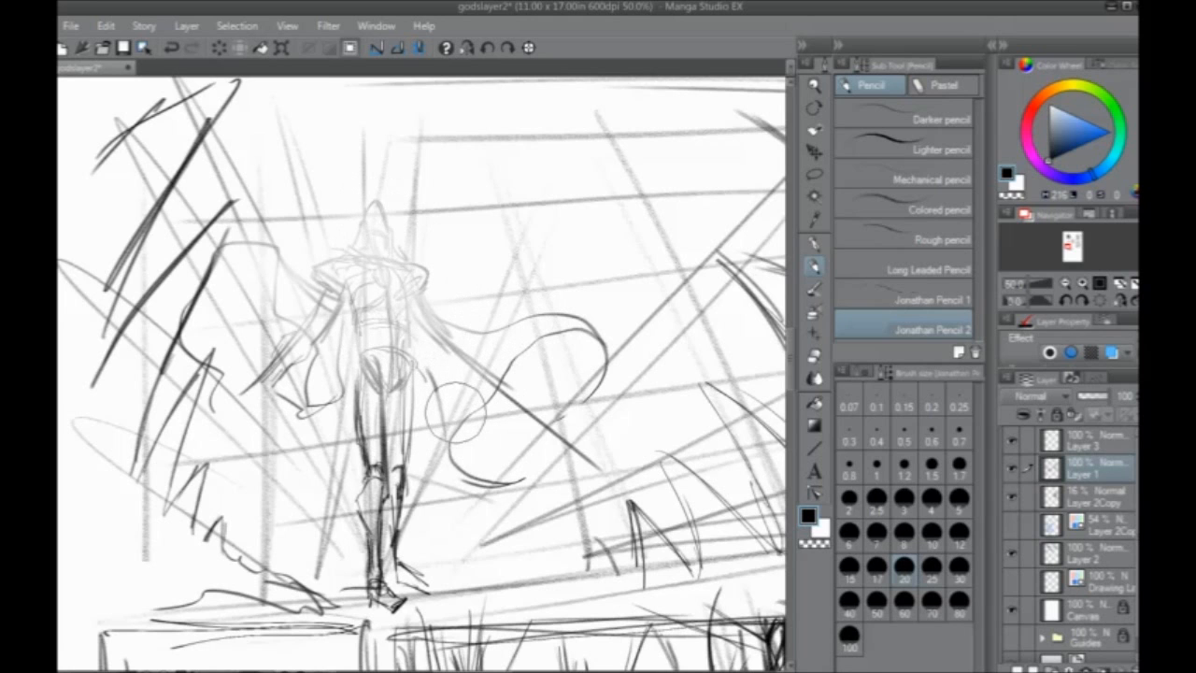
Set the pencil size to 8 and draw an oval clasp with a rim at the centre of the figure's collar
scroll(457, 413, up, 1)
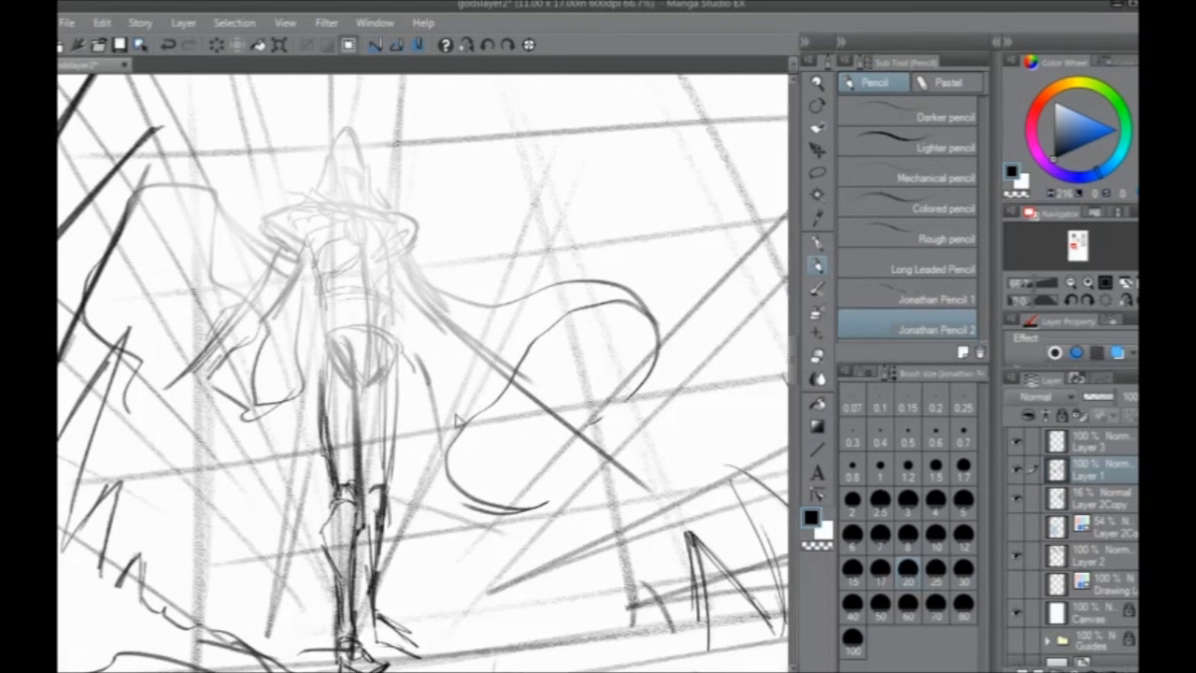
scroll(412, 417, up, 1)
drag(312, 322, 447, 540)
drag(448, 226, 443, 258)
key(ctrl+z)
click(907, 532)
mouse_move(445, 213)
mouse_down()
mouse_move(448, 271)
mouse_move(397, 313)
mouse_move(450, 303)
mouse_move(447, 287)
mouse_move(485, 317)
mouse_move(478, 328)
mouse_move(462, 308)
mouse_move(484, 318)
mouse_move(473, 291)
mouse_up()
key(ctrl+z)
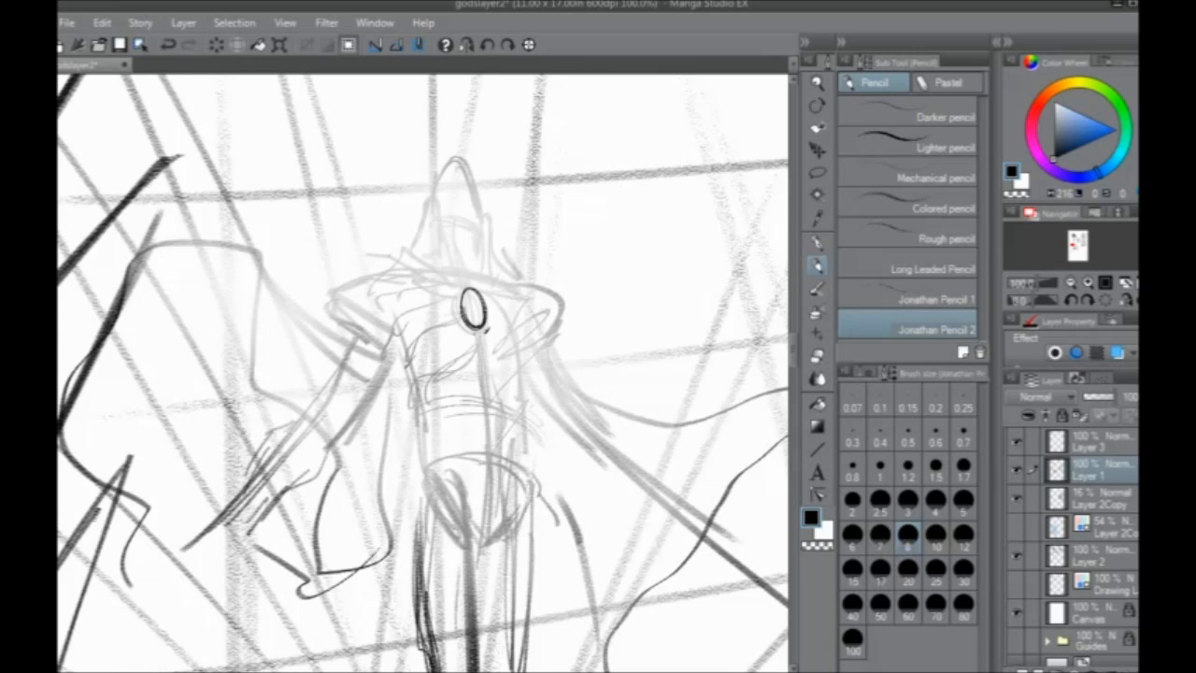
mouse_move(469, 333)
mouse_down()
mouse_move(455, 327)
mouse_move(455, 299)
mouse_move(490, 320)
mouse_up()
drag(439, 374, 469, 402)
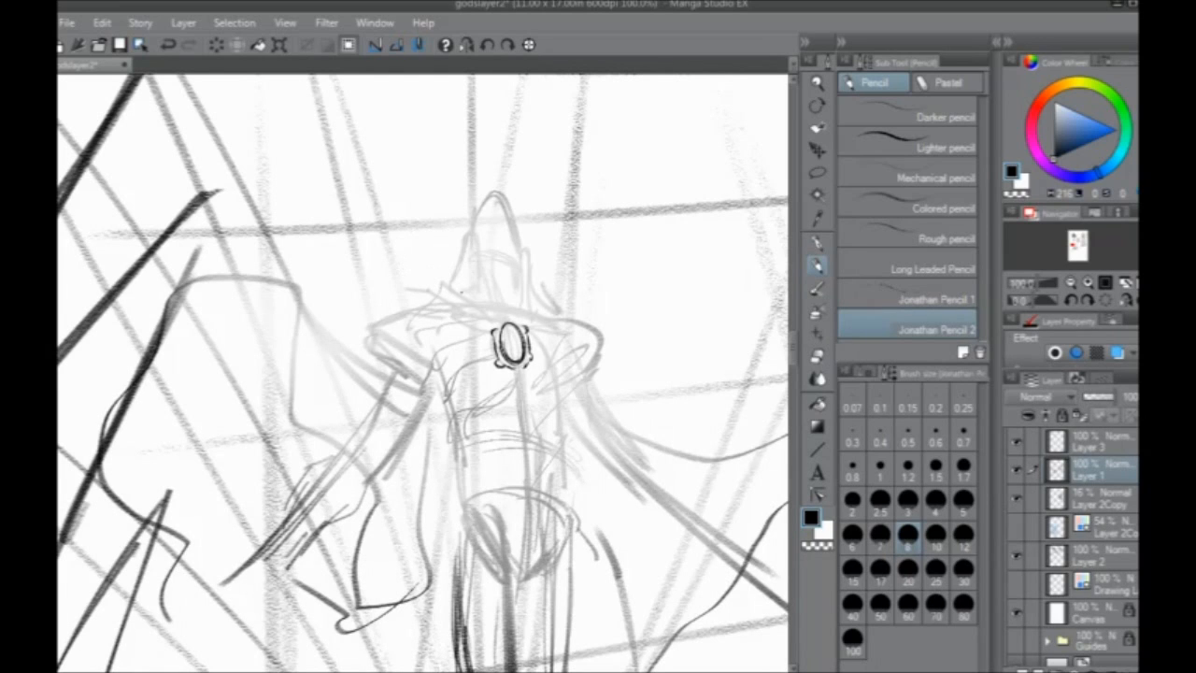
Draw tall pointed collar spikes rising on both sides of the head, with ornate edges running down toward the clasp
drag(501, 327, 437, 282)
mouse_move(493, 323)
mouse_down()
mouse_move(451, 303)
mouse_move(488, 299)
mouse_move(465, 269)
mouse_move(452, 287)
mouse_move(486, 290)
mouse_move(468, 228)
mouse_move(450, 280)
mouse_move(479, 283)
mouse_move(469, 252)
mouse_up()
mouse_move(514, 323)
mouse_down()
mouse_move(523, 267)
mouse_move(528, 321)
mouse_move(525, 247)
mouse_up()
mouse_move(526, 245)
mouse_down()
mouse_move(534, 315)
mouse_move(543, 301)
mouse_move(559, 317)
mouse_move(536, 327)
mouse_move(572, 321)
mouse_up()
mouse_move(494, 327)
mouse_down()
mouse_move(411, 308)
mouse_move(469, 319)
mouse_up()
mouse_move(358, 301)
mouse_down()
mouse_move(426, 281)
mouse_move(459, 299)
mouse_move(445, 309)
mouse_up()
mouse_move(512, 265)
mouse_down()
mouse_move(488, 286)
mouse_move(492, 276)
mouse_up()
drag(419, 329, 397, 346)
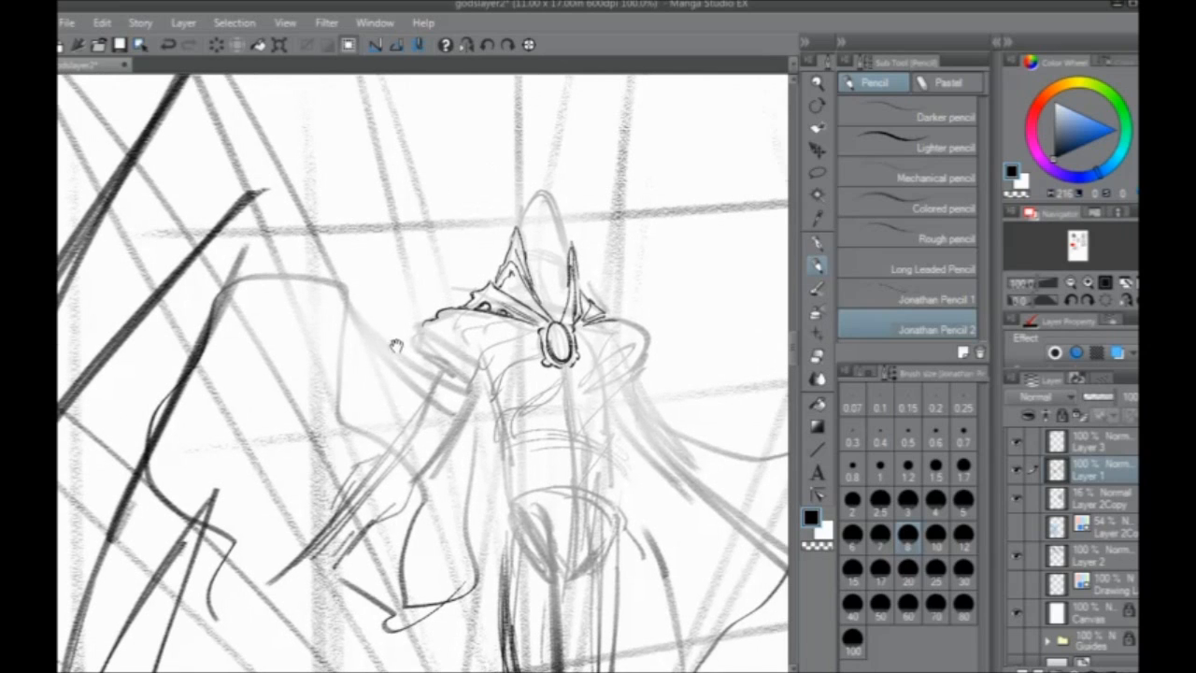
Draw layered shoulder armour on the figure's left-hand side, ending in a long outward-pointing spike
drag(499, 289, 520, 299)
drag(402, 407, 296, 281)
mouse_move(521, 319)
mouse_down()
mouse_move(466, 365)
mouse_move(448, 402)
mouse_up()
mouse_move(500, 319)
mouse_down()
mouse_move(444, 365)
mouse_move(454, 340)
mouse_move(434, 353)
mouse_up()
mouse_move(473, 303)
mouse_down()
mouse_move(441, 327)
mouse_move(446, 318)
mouse_up()
drag(467, 303, 431, 331)
drag(443, 300, 433, 318)
mouse_move(498, 290)
mouse_down()
mouse_move(444, 304)
mouse_move(422, 282)
mouse_move(343, 283)
mouse_move(417, 291)
mouse_up()
drag(425, 277, 496, 287)
Draw the matching right-hand shoulder spike and the pointed armour pieces hanging below the clasp
drag(494, 369, 449, 351)
drag(407, 282, 423, 295)
mouse_move(482, 304)
mouse_down()
mouse_move(531, 367)
mouse_move(519, 313)
mouse_move(535, 340)
mouse_up()
drag(473, 316, 486, 327)
mouse_move(476, 281)
mouse_down()
mouse_move(484, 343)
mouse_move(540, 384)
mouse_up()
mouse_move(501, 346)
mouse_down()
mouse_move(548, 326)
mouse_move(538, 321)
mouse_move(593, 316)
mouse_up()
drag(515, 318, 534, 312)
Draw the face details inside the figure's pointed hood and darken the hood's outline
drag(256, 417, 273, 400)
drag(467, 373, 415, 225)
mouse_move(259, 145)
mouse_down()
mouse_move(346, 200)
mouse_move(348, 286)
mouse_up()
mouse_move(527, 252)
mouse_down()
mouse_move(495, 243)
mouse_move(520, 241)
mouse_move(504, 254)
mouse_up()
mouse_move(514, 253)
mouse_down()
mouse_move(486, 256)
mouse_move(501, 248)
mouse_up()
mouse_move(508, 243)
mouse_down()
mouse_move(495, 249)
mouse_move(513, 295)
mouse_up()
drag(525, 250, 519, 312)
mouse_move(505, 282)
mouse_down()
mouse_move(492, 295)
mouse_move(510, 297)
mouse_up()
drag(527, 224, 534, 263)
mouse_move(502, 198)
mouse_down()
mouse_move(528, 232)
mouse_move(484, 233)
mouse_up()
drag(420, 374, 331, 450)
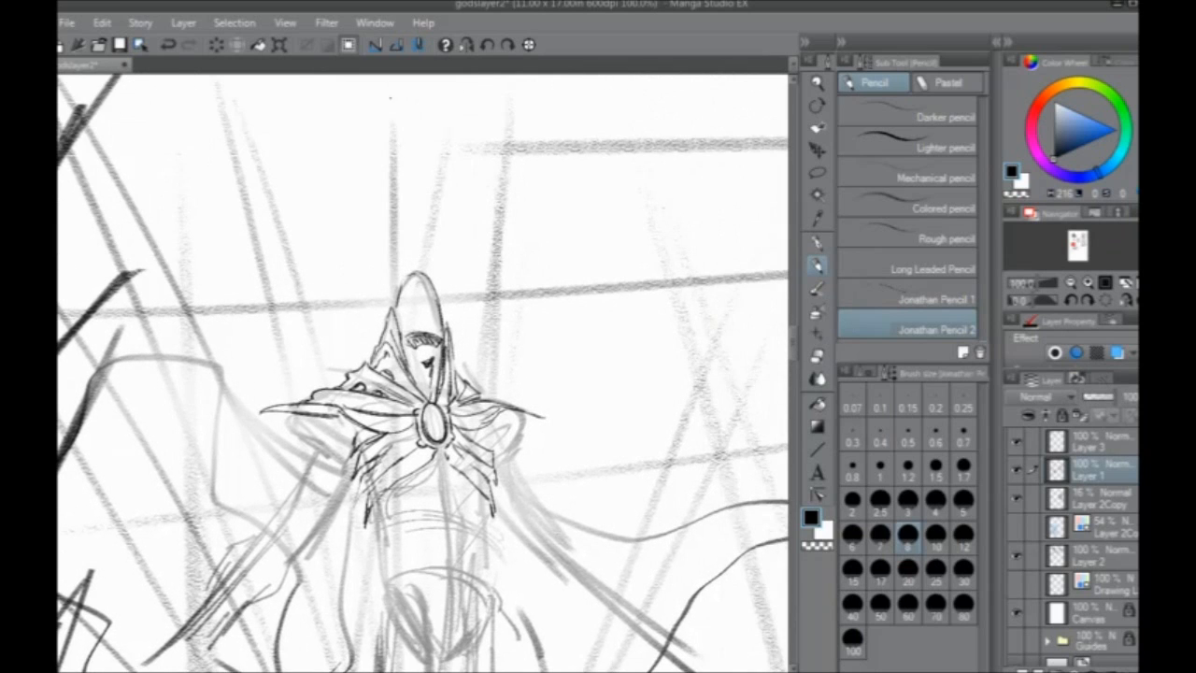
Fill the inside of the figure's hood with dense dark hatching around the upper face, nose and chin
mouse_move(403, 282)
mouse_down()
mouse_move(415, 328)
mouse_move(402, 316)
mouse_move(416, 336)
mouse_move(405, 282)
mouse_move(420, 331)
mouse_move(440, 335)
mouse_up()
drag(441, 306, 443, 337)
drag(431, 278, 439, 332)
drag(407, 272, 436, 293)
drag(437, 286, 442, 332)
drag(402, 271, 439, 306)
mouse_move(392, 290)
mouse_down()
mouse_move(403, 351)
mouse_move(417, 338)
mouse_up()
mouse_move(408, 342)
mouse_down()
mouse_move(432, 344)
mouse_move(439, 394)
mouse_up()
drag(435, 364, 422, 401)
drag(416, 348, 408, 358)
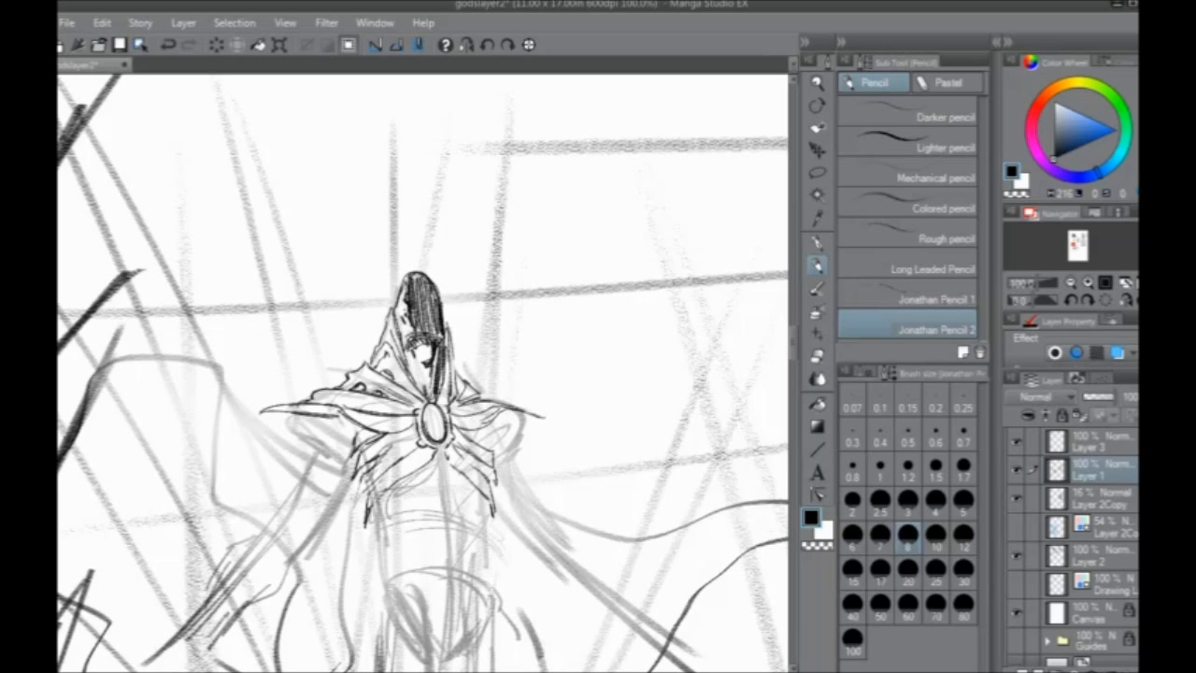
Darken the hood's left-hand edge and the shadow down that side of the figure's face
drag(402, 278, 392, 299)
mouse_move(396, 290)
mouse_down()
mouse_move(392, 310)
mouse_move(396, 299)
mouse_up()
mouse_move(407, 271)
mouse_down()
mouse_move(392, 305)
mouse_move(402, 300)
mouse_up()
drag(407, 282, 400, 305)
drag(408, 301, 406, 320)
drag(404, 316, 413, 335)
drag(404, 318, 398, 330)
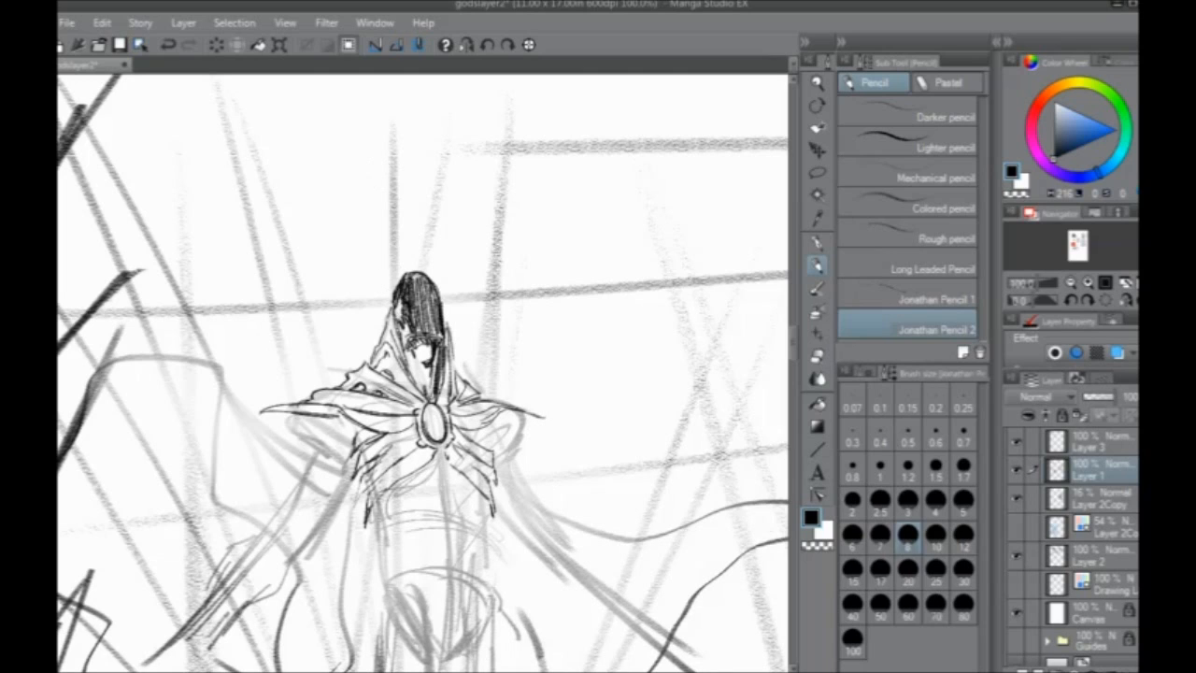
Cut two small white eye shapes out of the hood's dark shading with the lasso, and clear the selection
key(m)
drag(439, 297, 409, 304)
key(Delete)
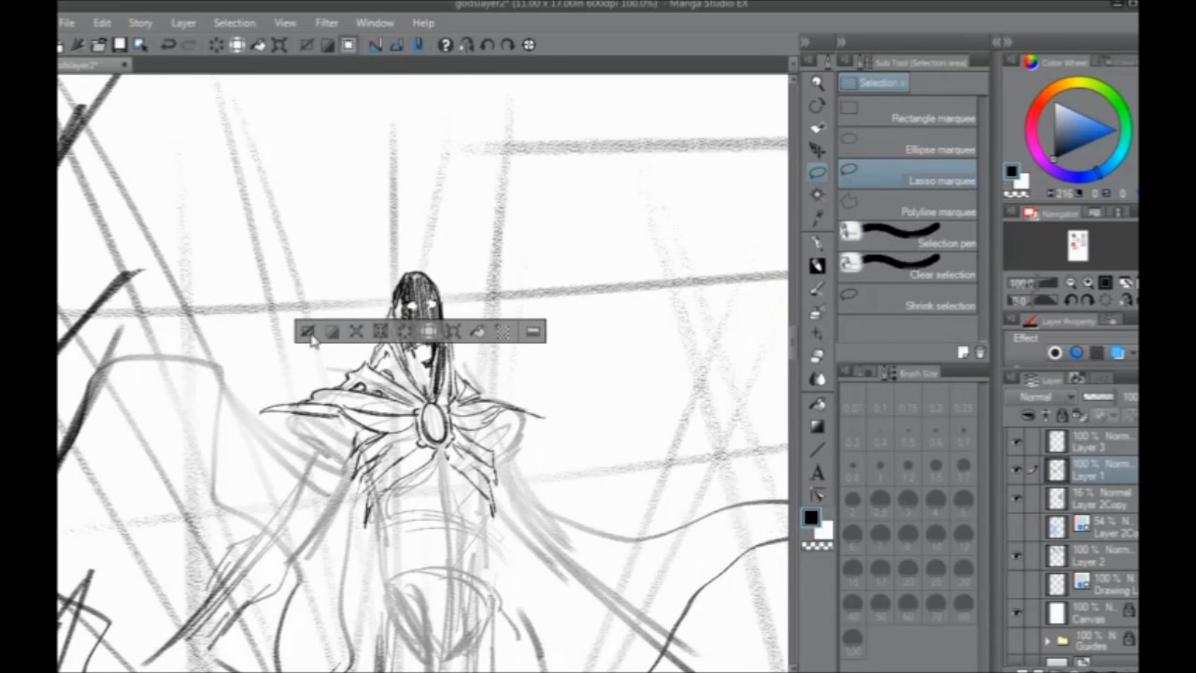
click(307, 330)
scroll(296, 472, down, 1)
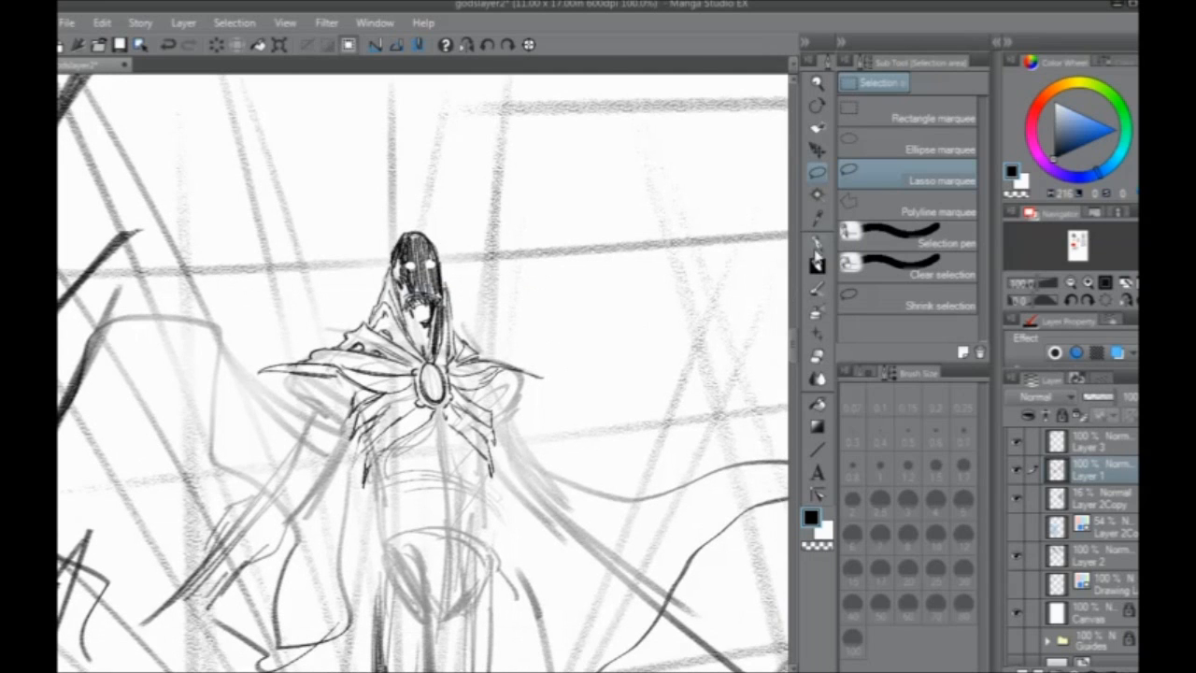
Switch back to the Jonathan Pencil 2 brush and undo the trial strokes around the figure's shoulders
click(816, 265)
drag(500, 428, 513, 391)
mouse_move(564, 356)
mouse_down()
mouse_move(566, 391)
mouse_move(553, 403)
mouse_up()
key(ctrl+z)
drag(420, 375, 445, 430)
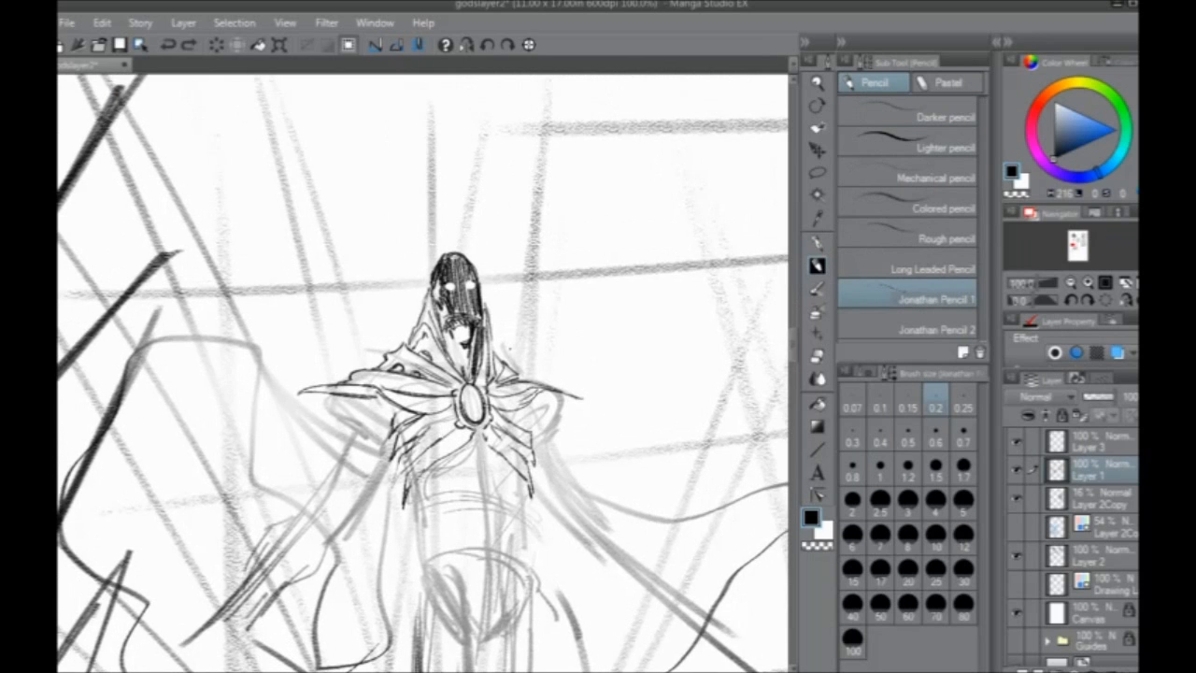
click(875, 332)
drag(396, 320, 360, 350)
key(ctrl+z)
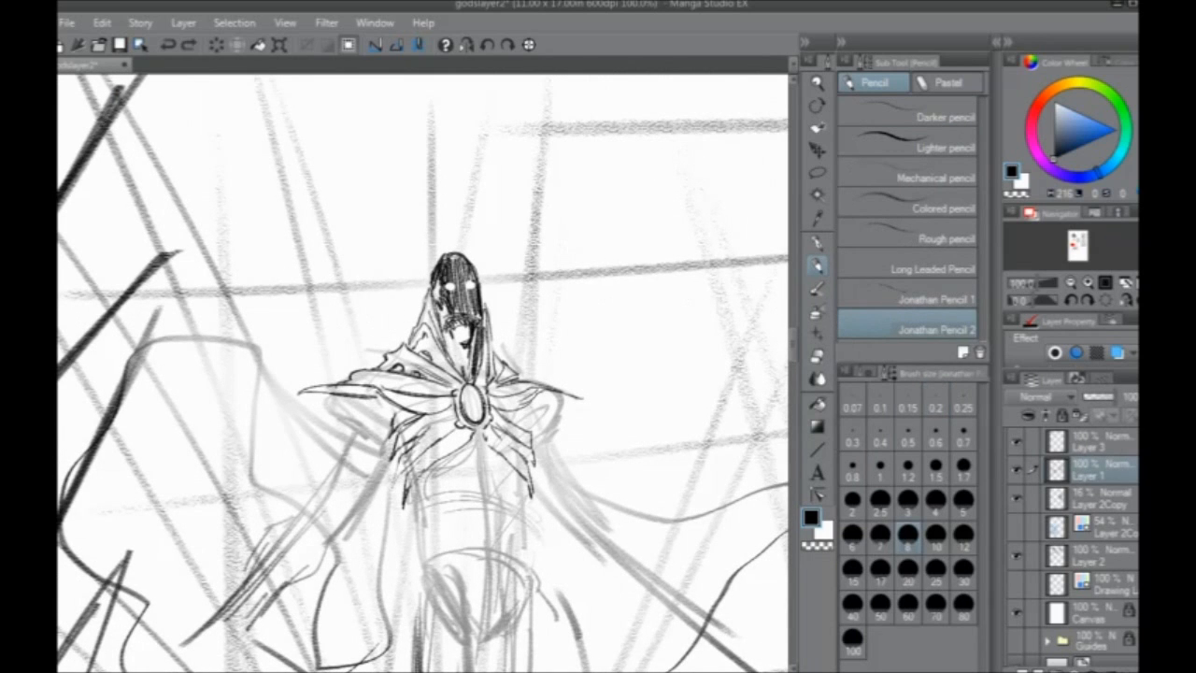
Show the blue rough layer set to 54% opacity behind the whole top panel's sketch
scroll(292, 217, down, 3)
mouse_move(292, 216)
mouse_down()
mouse_move(138, 215)
mouse_move(71, 190)
mouse_move(231, 217)
mouse_up()
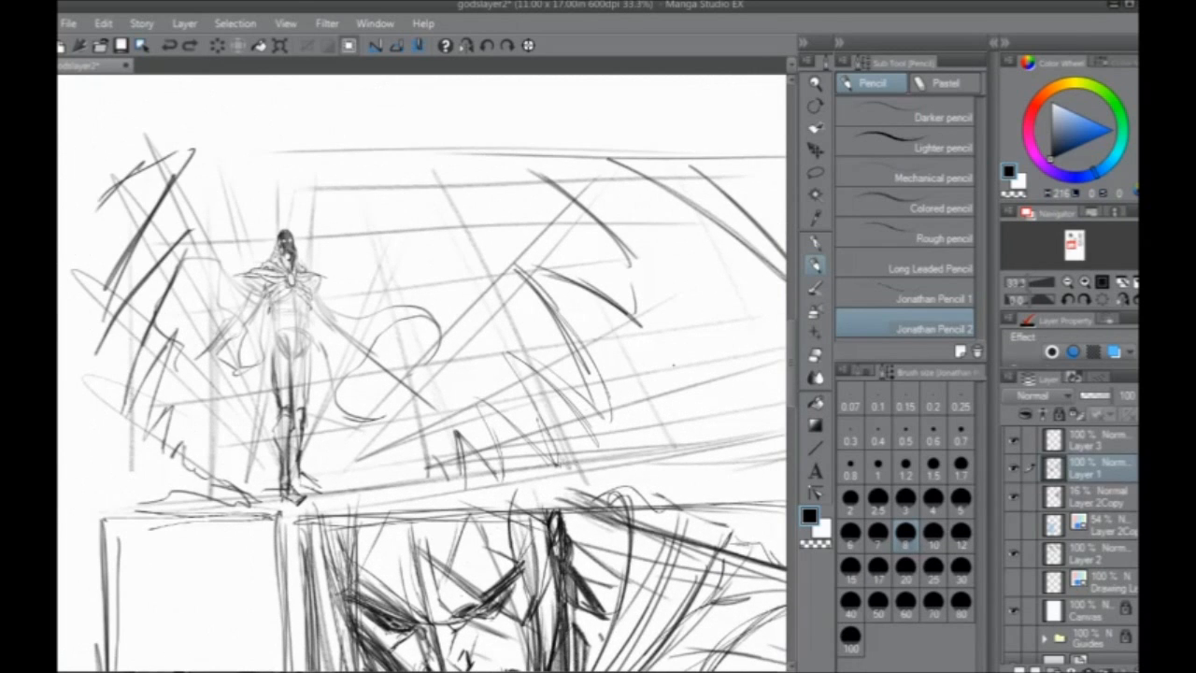
click(1013, 525)
drag(247, 487, 300, 489)
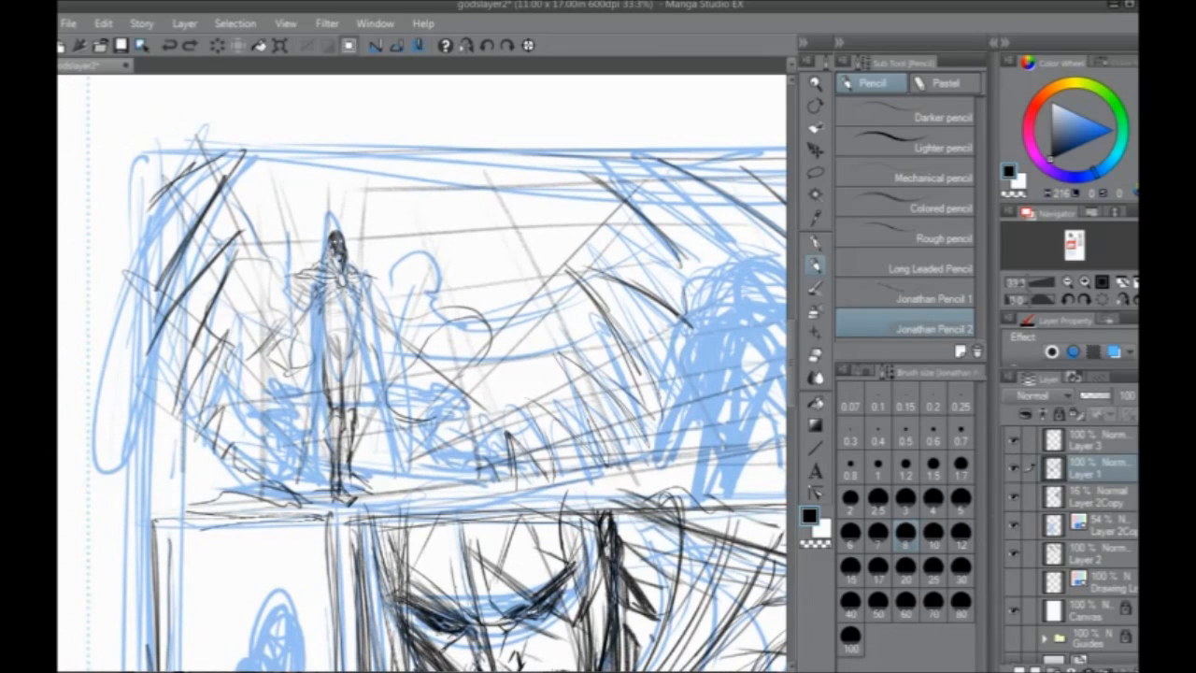